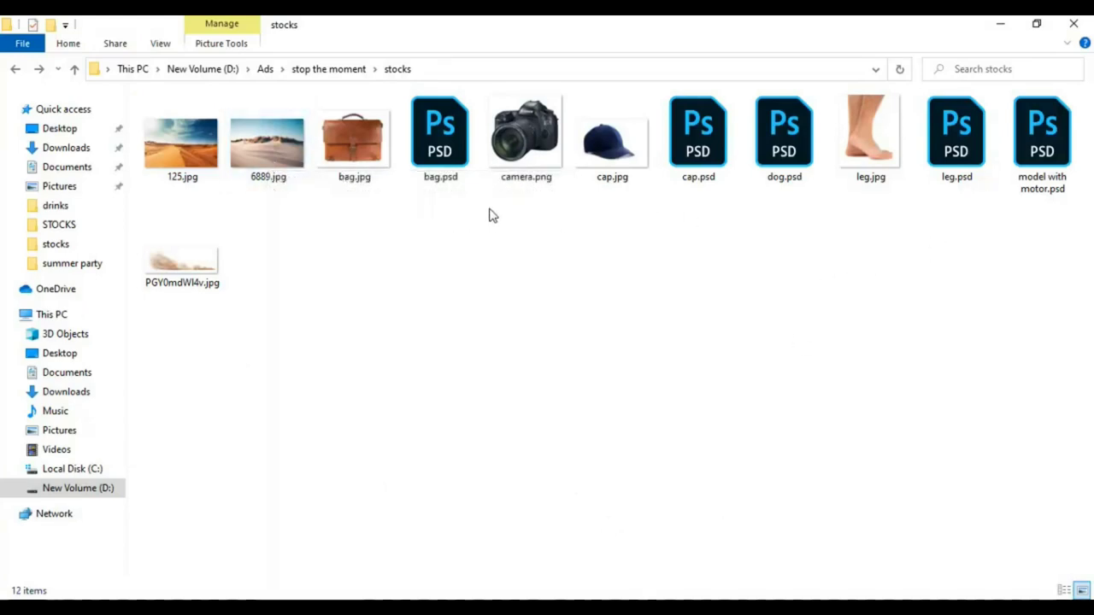
Drag the 6889.jpg dune photo from the stocks folder into the Untitled-1 Photoshop document.
mouse_move(277, 146)
mouse_down()
mouse_move(228, 509)
mouse_move(474, 461)
mouse_up()
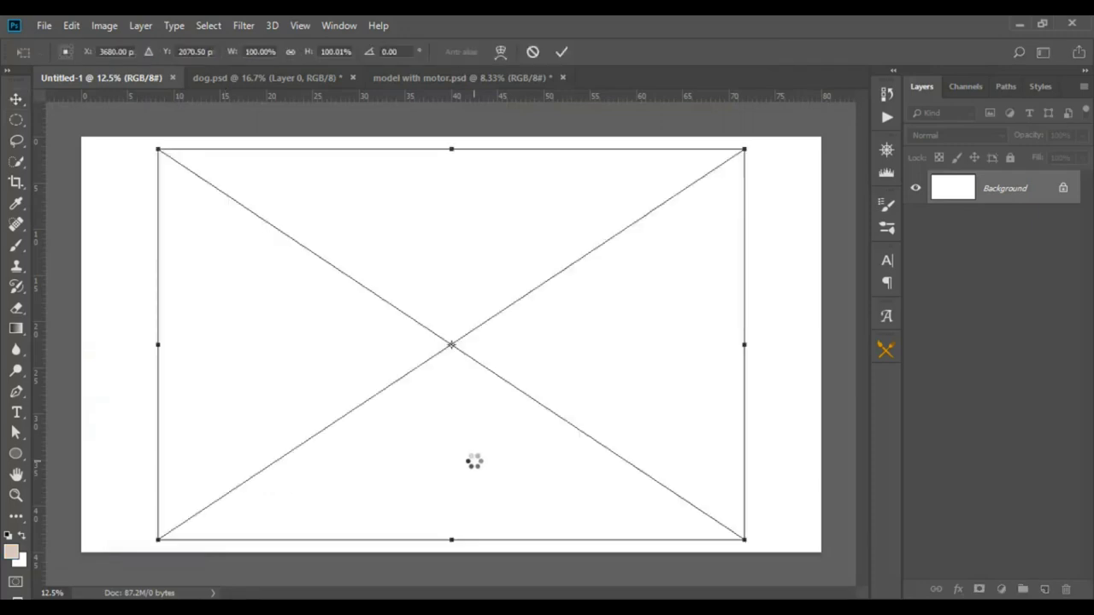
Place the 6889 dune photo scaled down toward the canvas's lower right.
drag(165, 159, 227, 198)
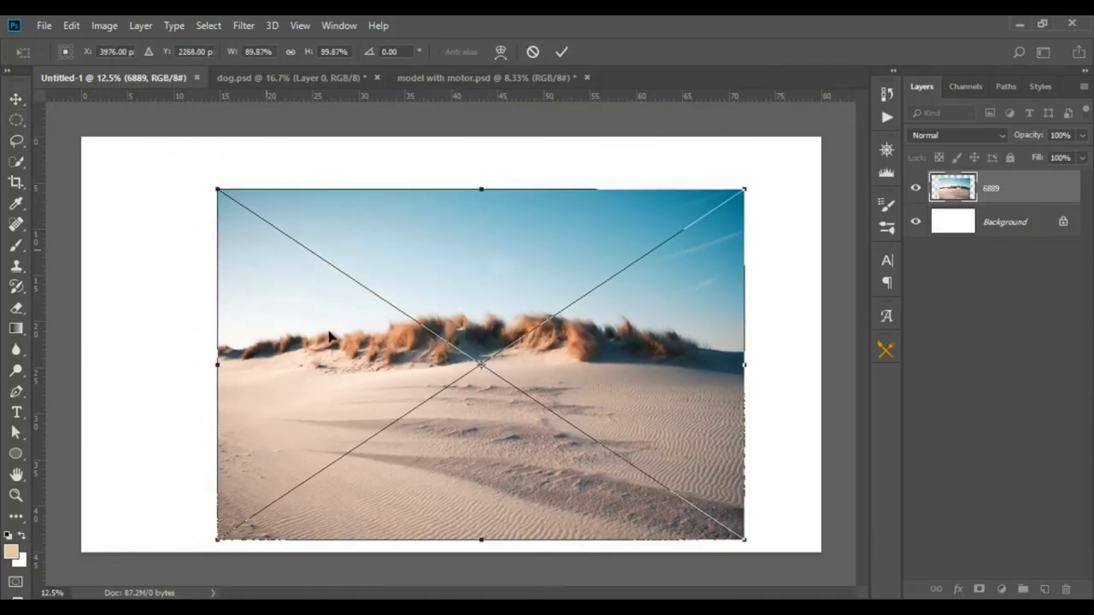
mouse_move(474, 432)
mouse_down()
mouse_move(547, 436)
mouse_move(550, 454)
mouse_up()
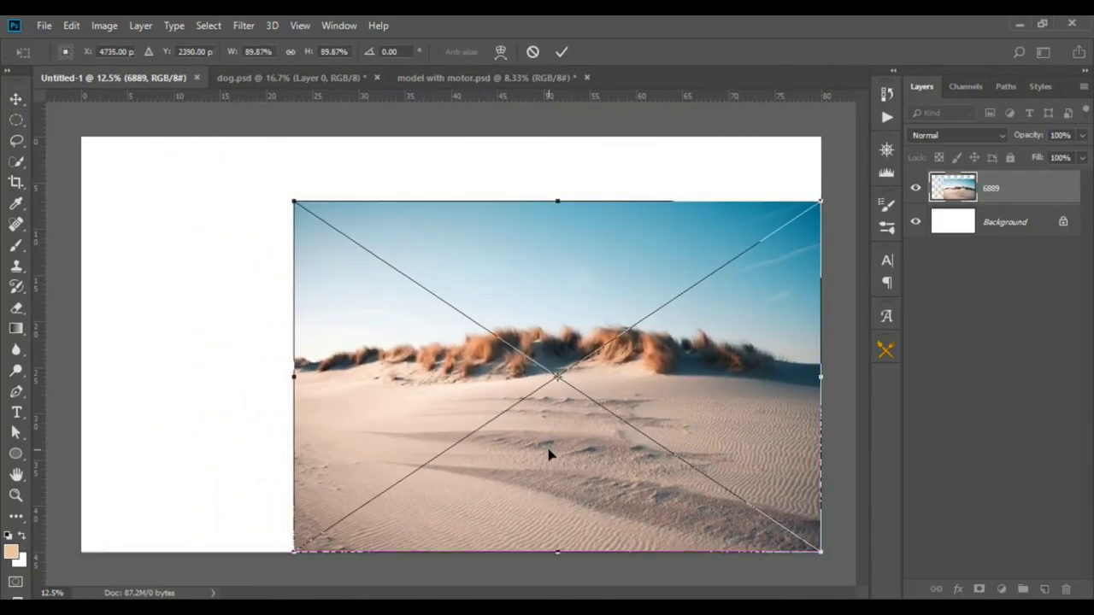
key(Return)
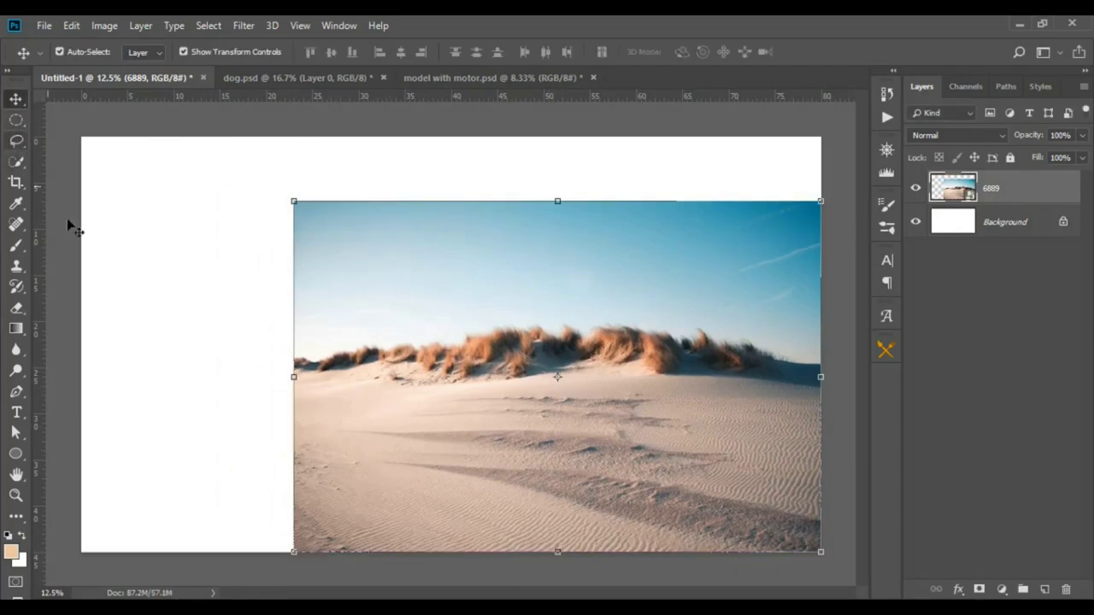
Copy a vertical strip of the dunes to a new layer and slide it left.
click(17, 120)
click(103, 121)
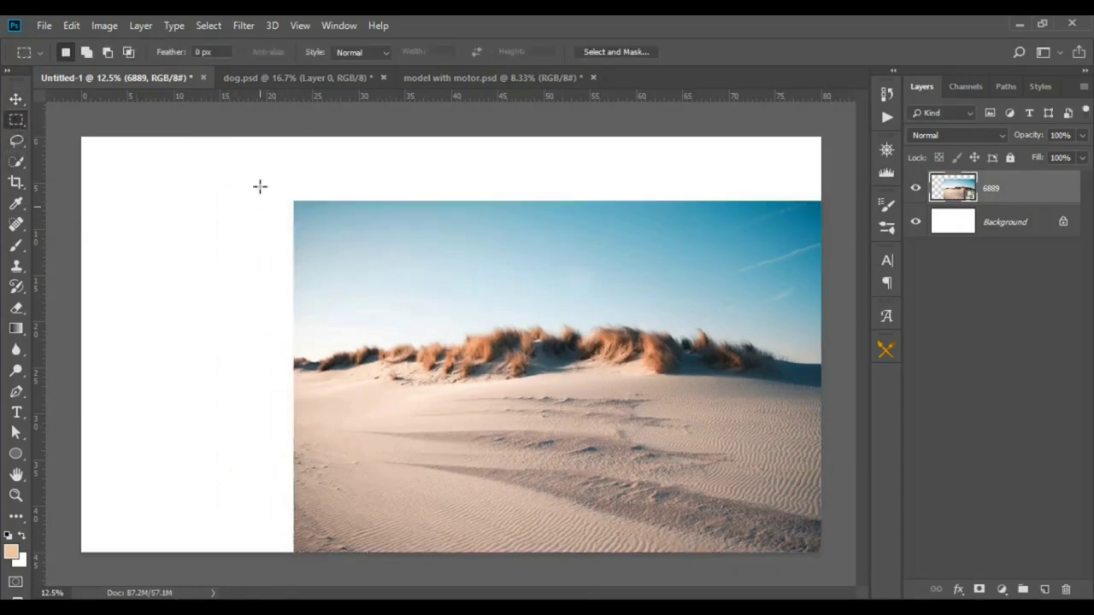
drag(261, 182, 442, 552)
right_click(407, 517)
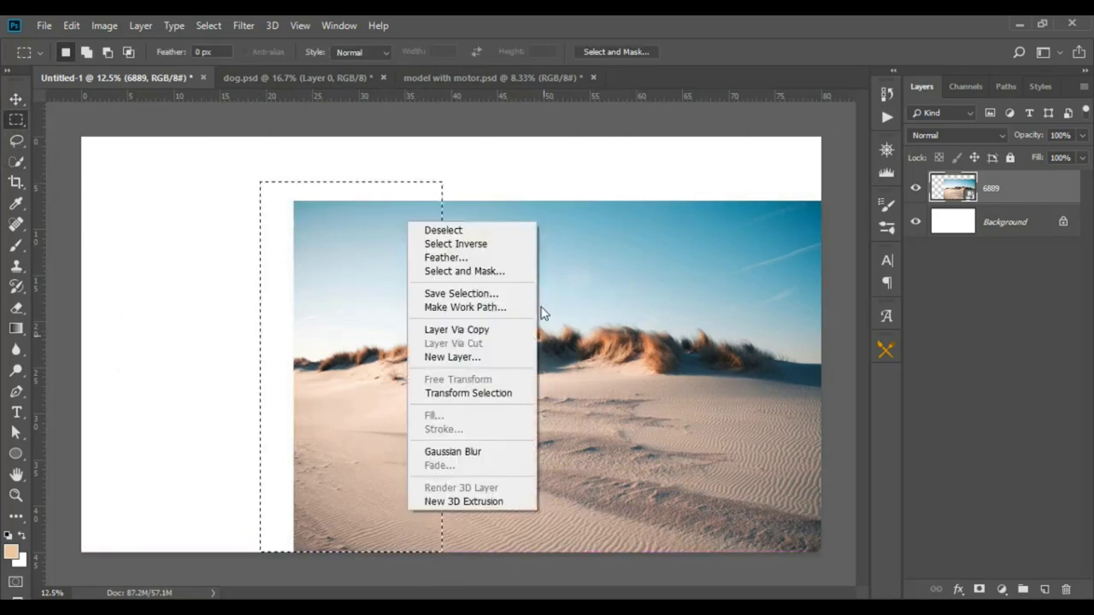
click(479, 328)
key(ctrl+t)
drag(381, 410, 316, 428)
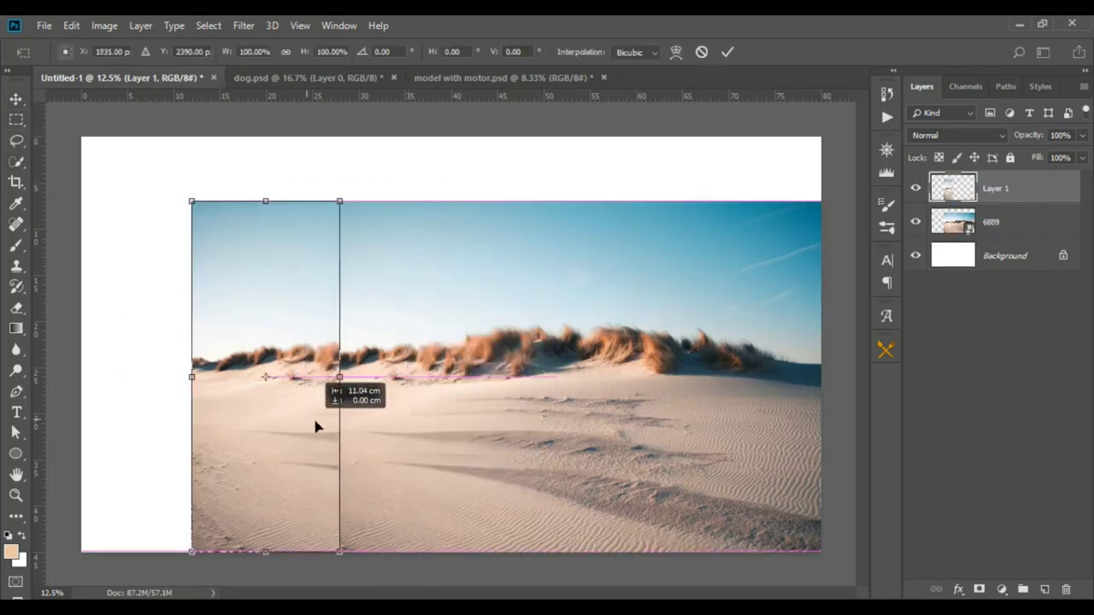
key(Return)
Erase the seam between the dune strips with a 100% opacity eraser.
right_click(398, 335)
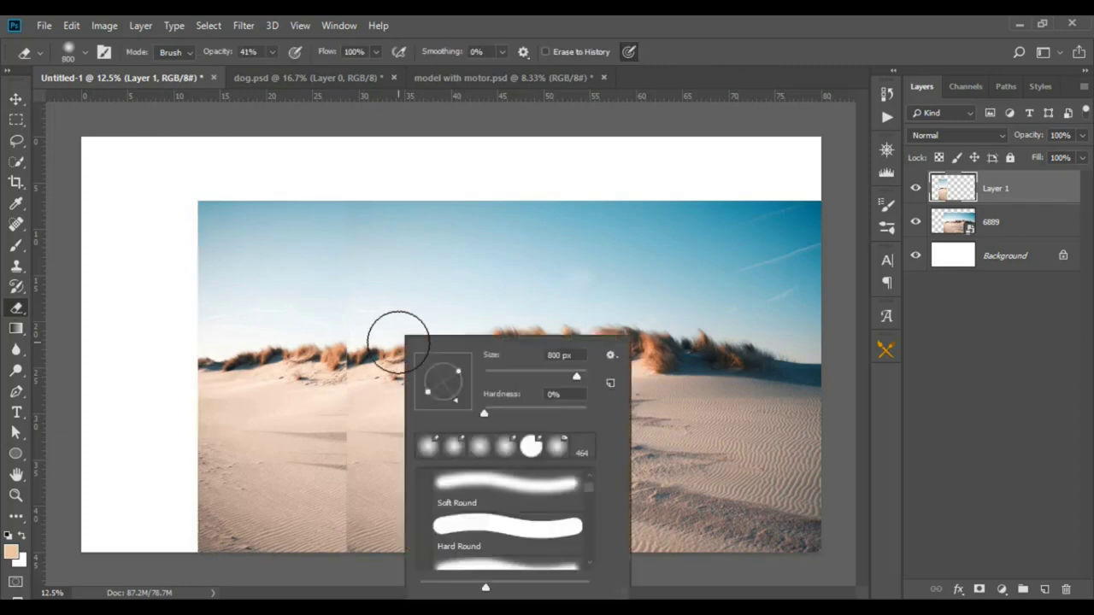
key(Return)
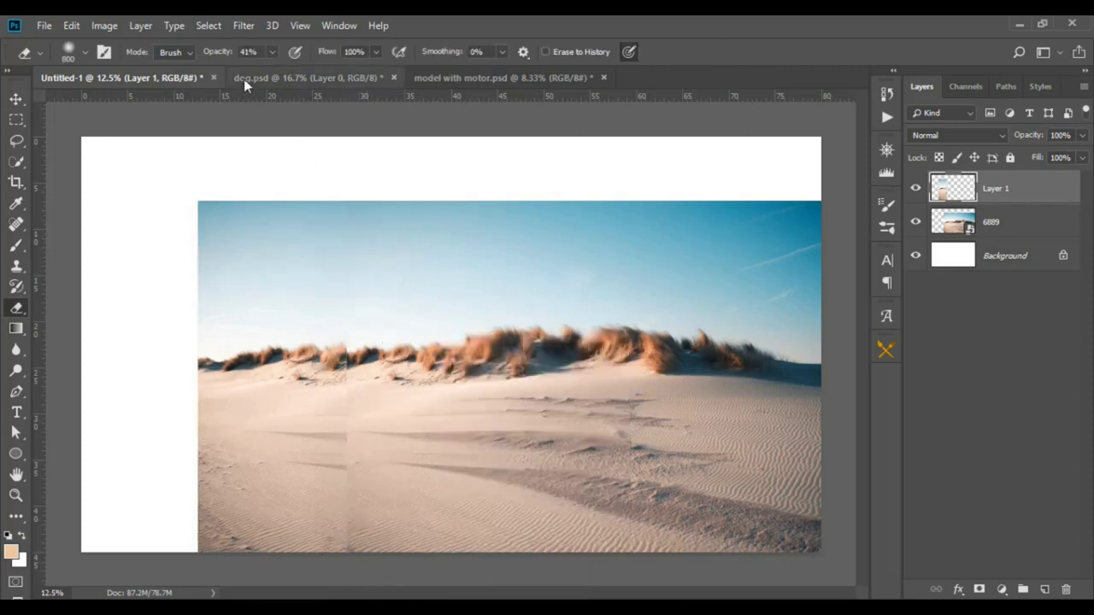
key(0)
drag(364, 242, 348, 567)
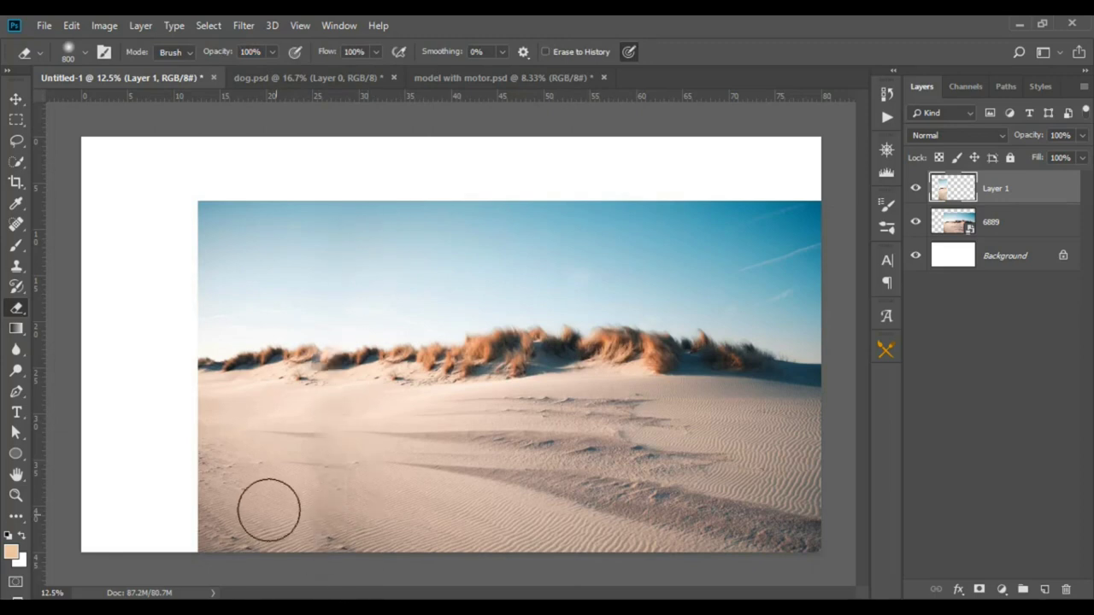
Widen Layer 1, then duplicate it and stretch the copy to the canvas's left edge.
key(v)
drag(251, 505, 272, 505)
drag(224, 378, 208, 379)
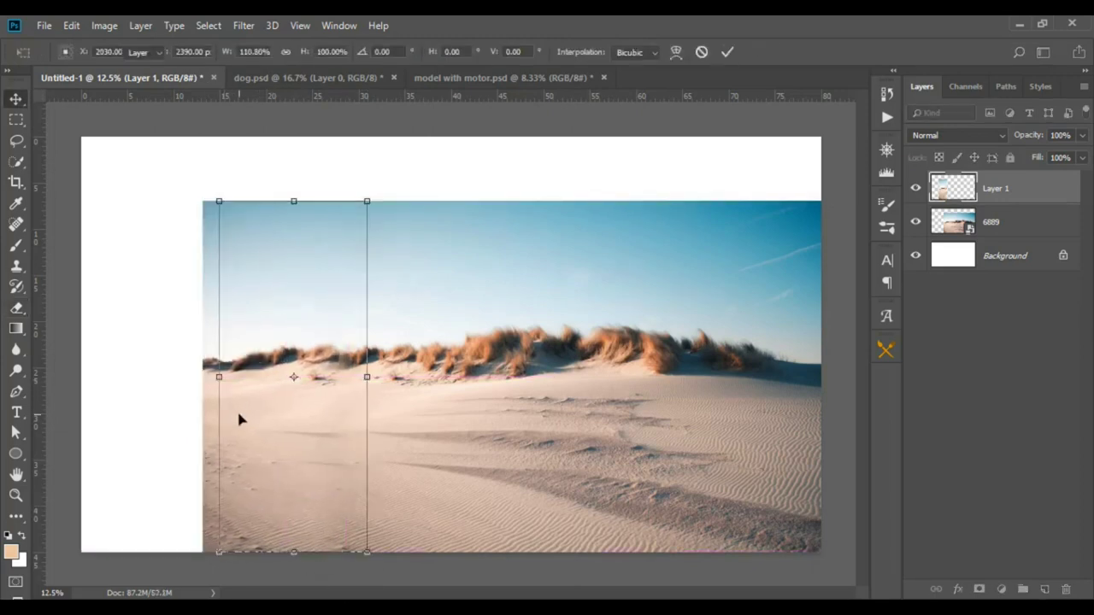
key(Return)
drag(213, 423, 159, 405)
drag(109, 379, 81, 377)
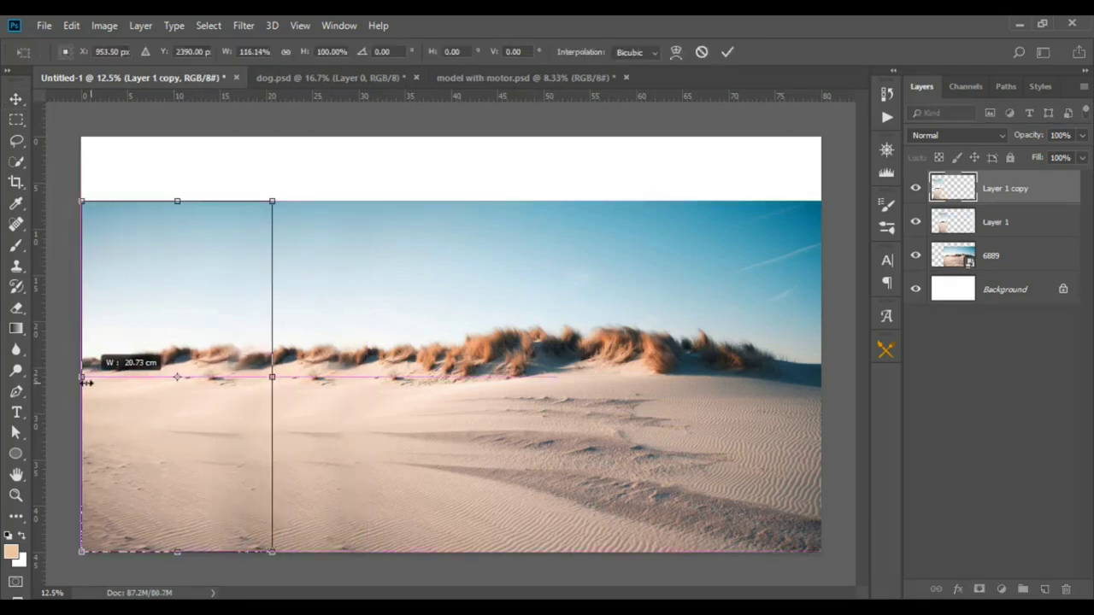
key(Return)
Merge the three dune photo layers into a single layer.
key(ctrl+minus)
key(alt+bracketleft)
scroll(423, 496, up, 2)
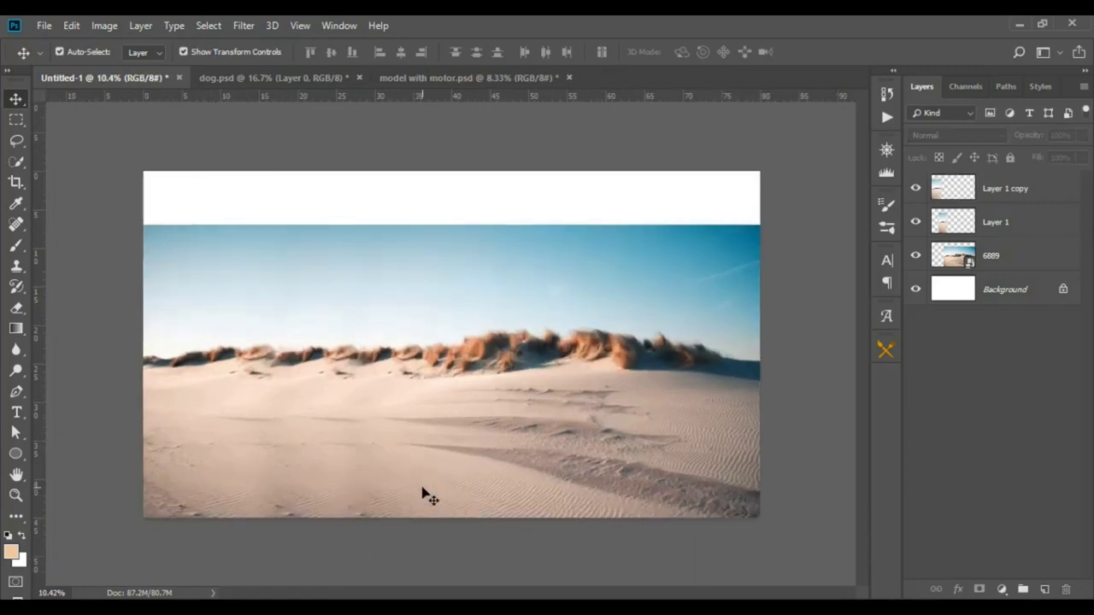
key(alt+bracketleft)
shift+click(1019, 206)
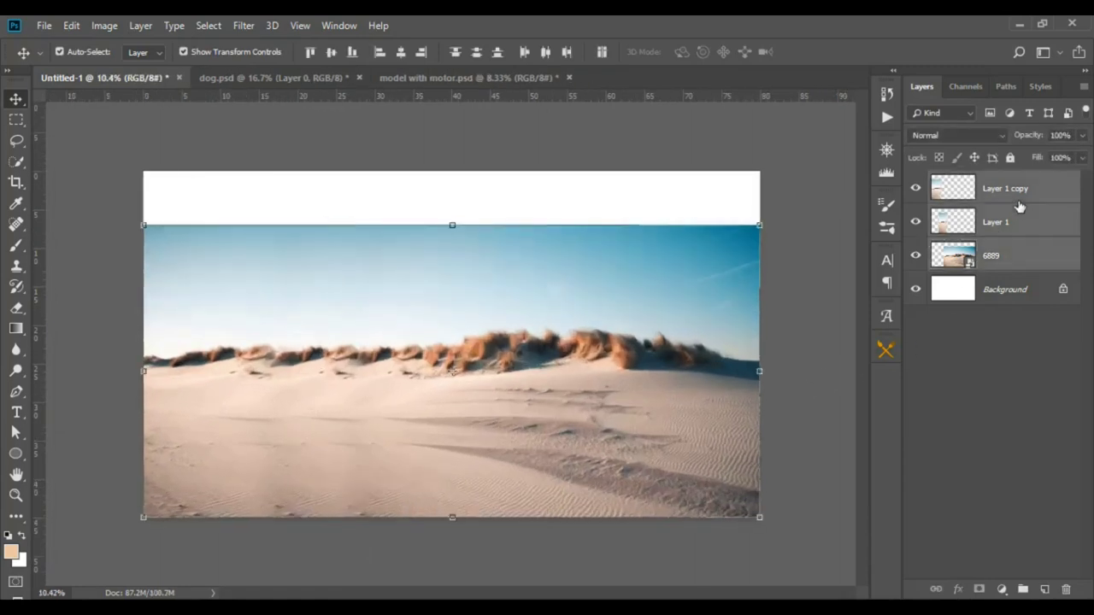
key(ctrl+e)
scroll(559, 432, up, 1)
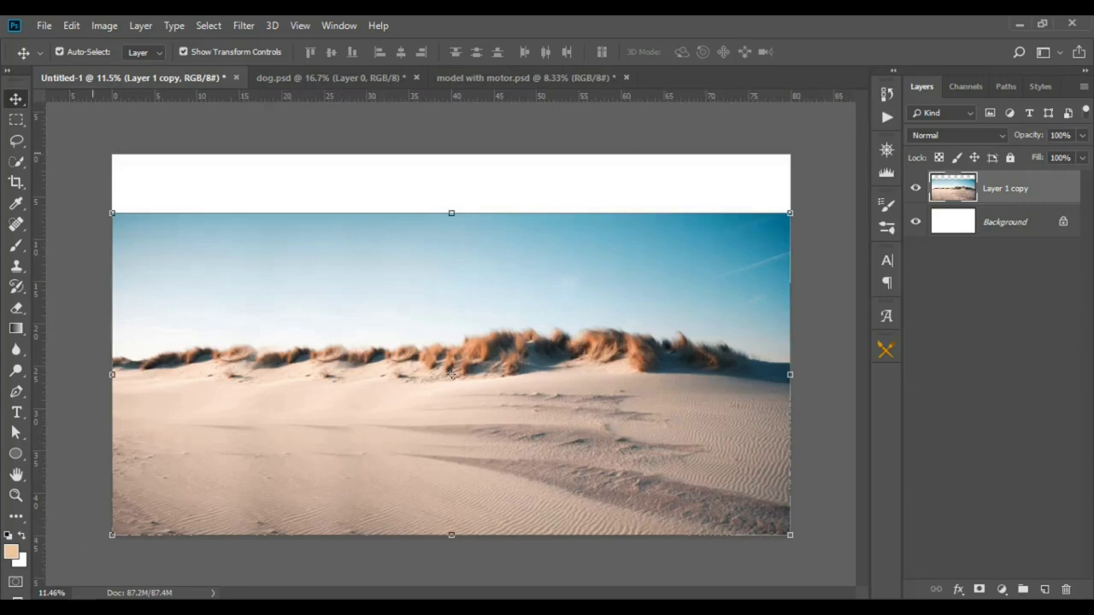
Cut the top sky band onto its own layer and stretch it up to the canvas top.
key(m)
drag(112, 172, 778, 300)
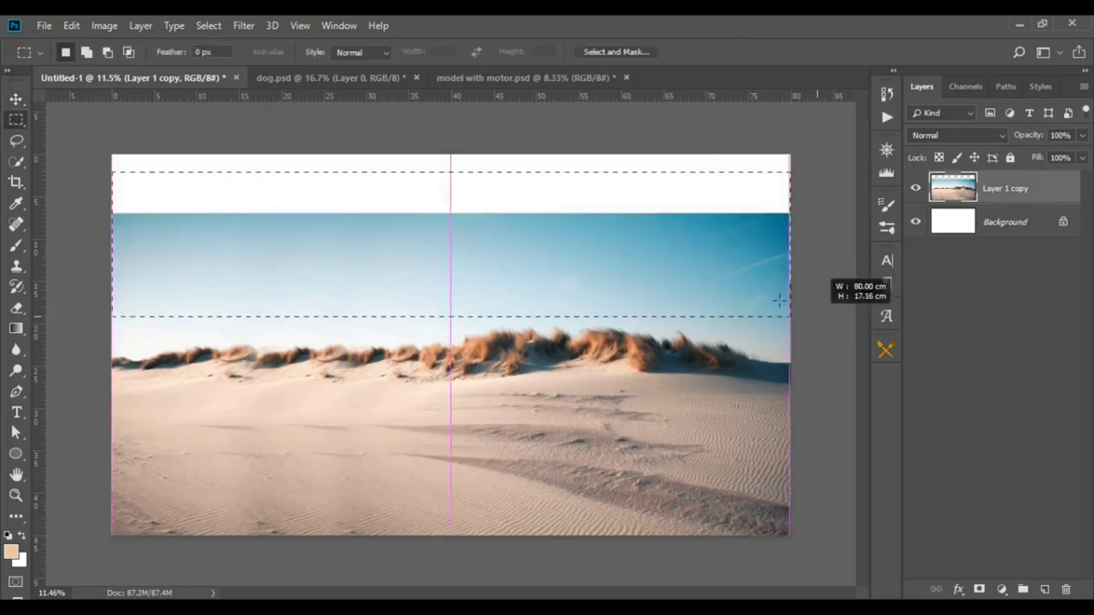
right_click(677, 279)
click(733, 398)
key(ctrl+t)
drag(562, 213, 575, 155)
key(Return)
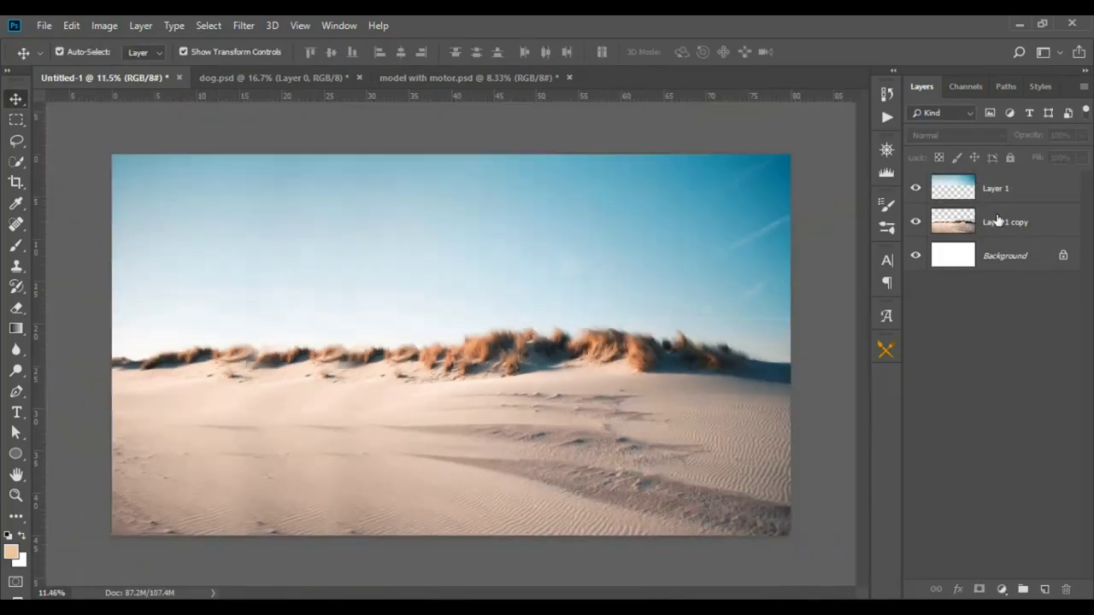
Merge the sky band into Layer 1, then marquee the sky in 125.jpg.
click(999, 220)
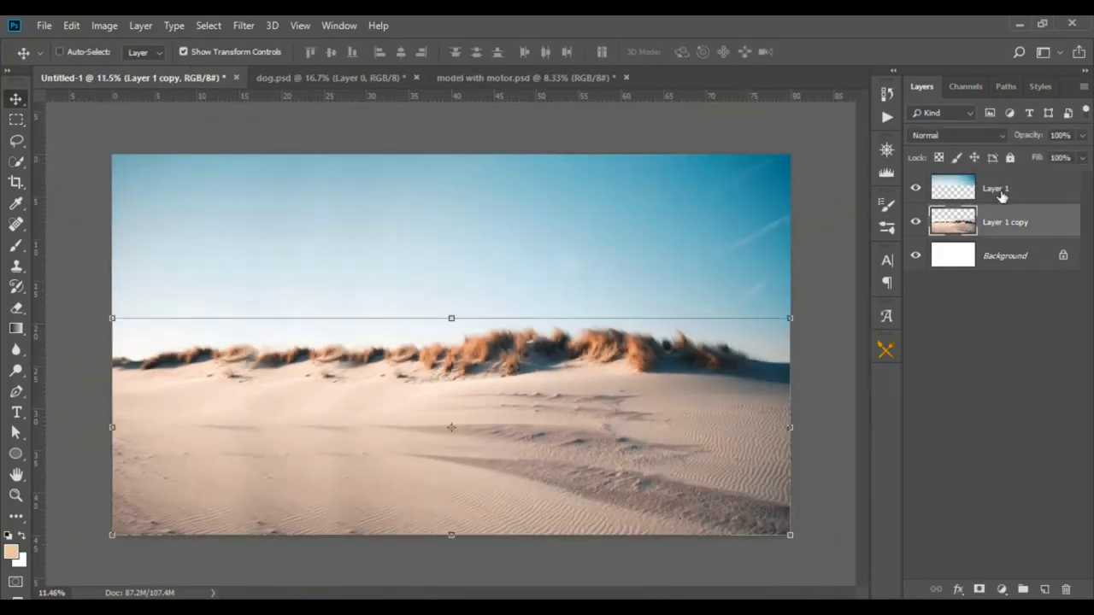
shift+click(1002, 196)
key(ctrl+e)
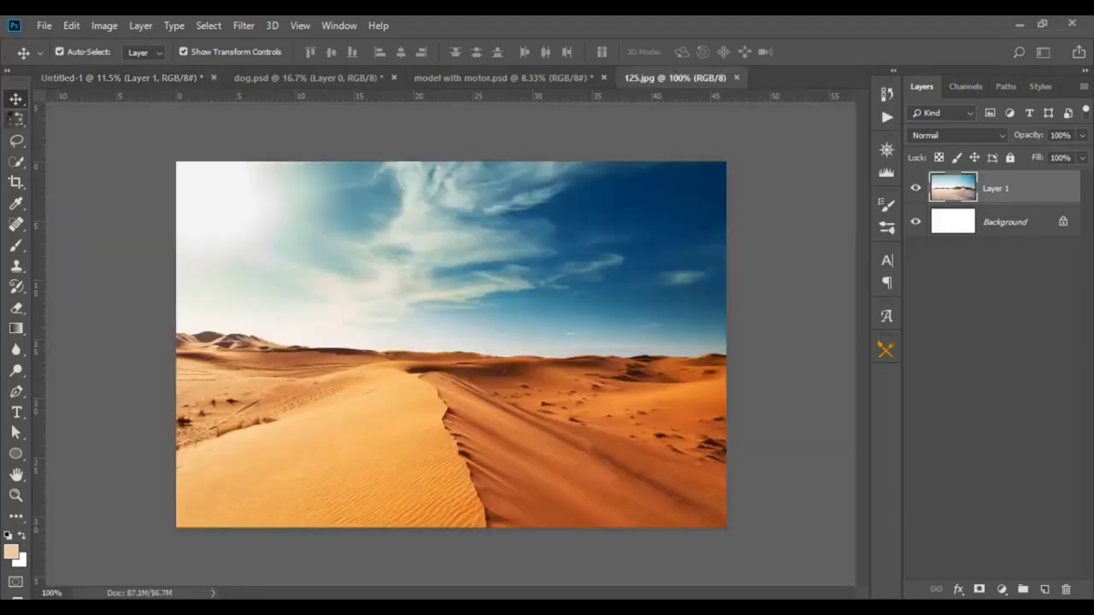
key(m)
drag(176, 162, 743, 317)
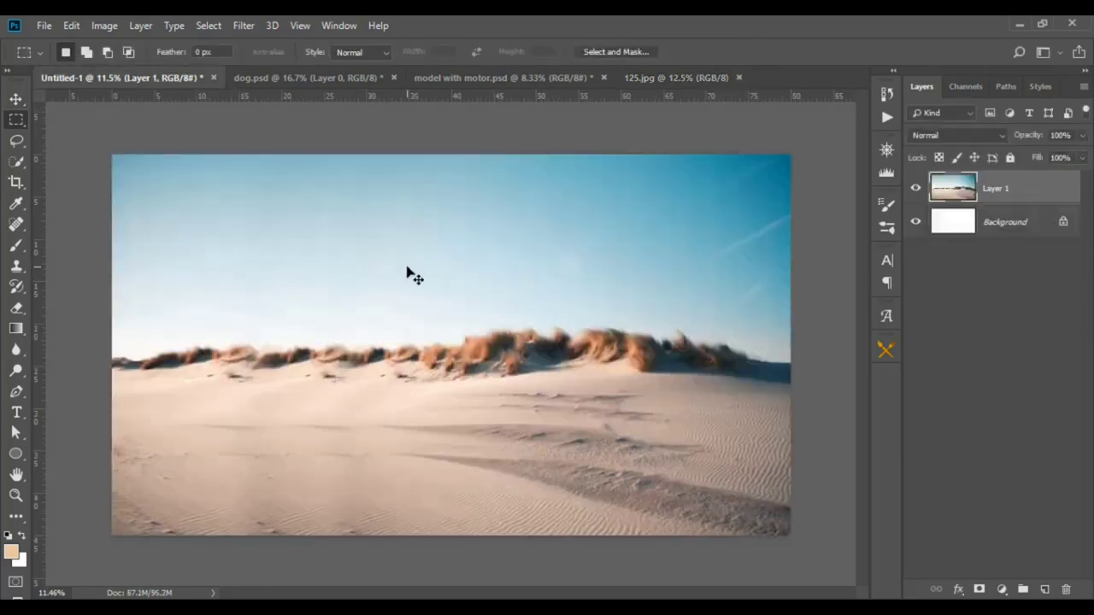
Bring the 125.jpg sky into the composite as Layer 2 and scale it to the canvas width.
mouse_move(155, 77)
mouse_down()
mouse_move(557, 330)
mouse_move(479, 216)
mouse_up()
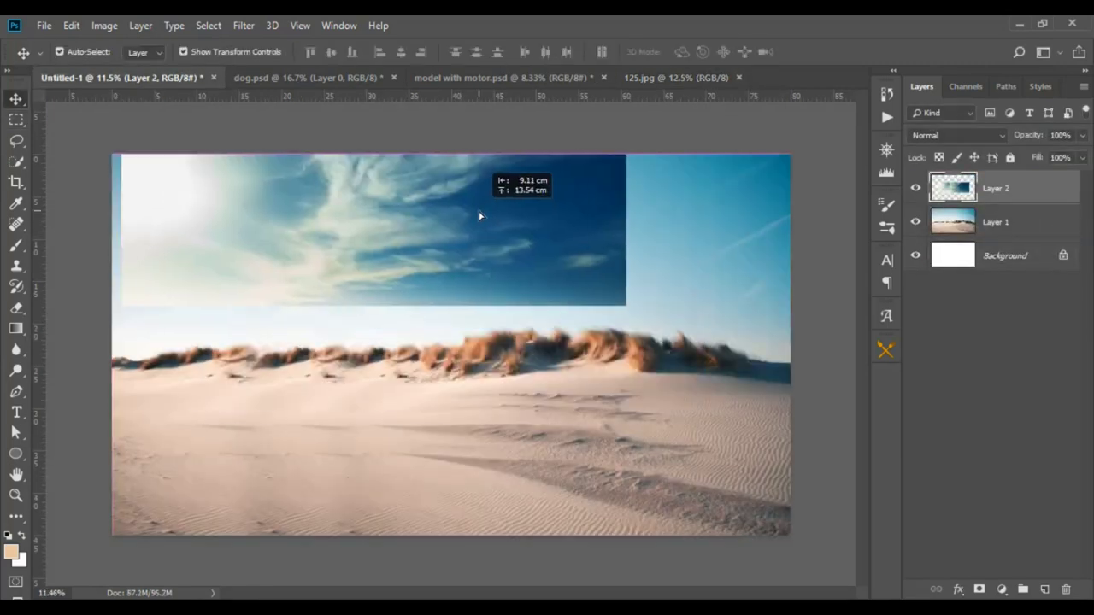
key(ctrl+t)
drag(626, 306, 795, 323)
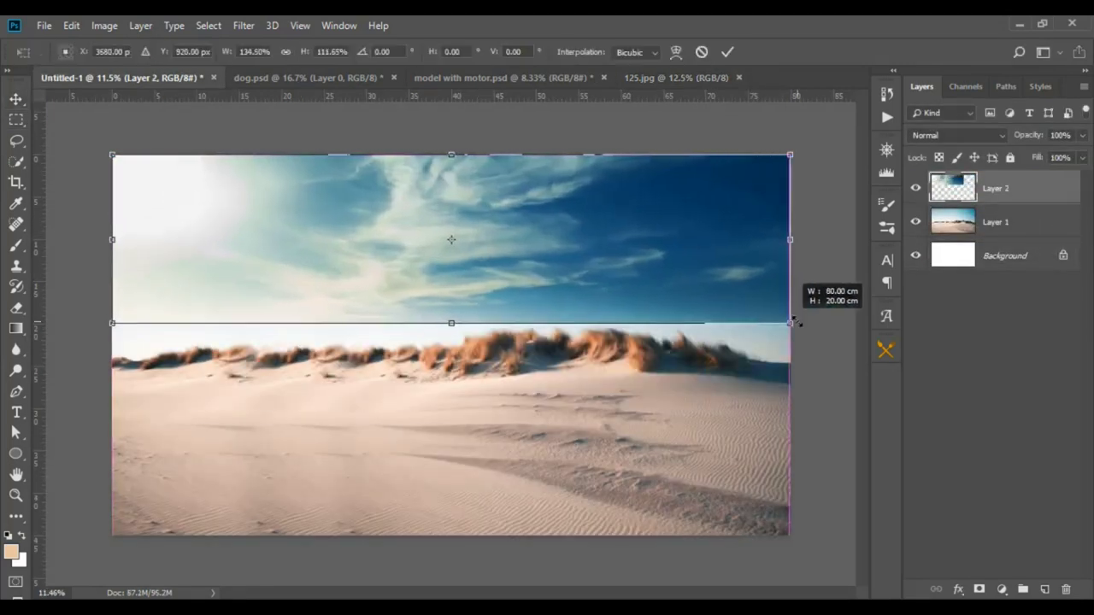
key(Return)
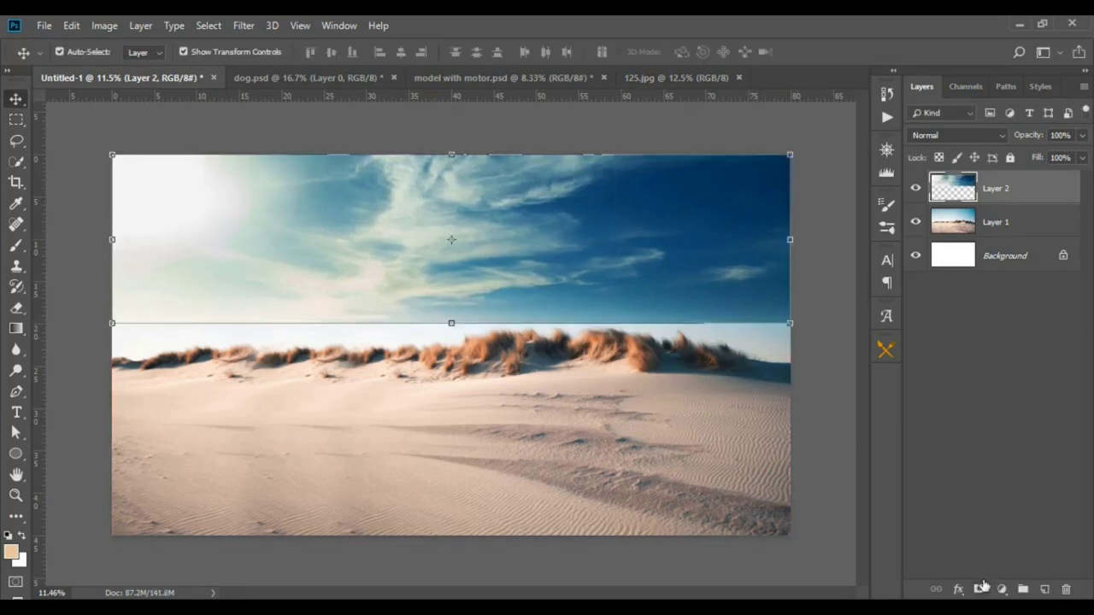
Fade the sky into the dune horizon with a gradient layer mask and stretch it lower.
click(981, 588)
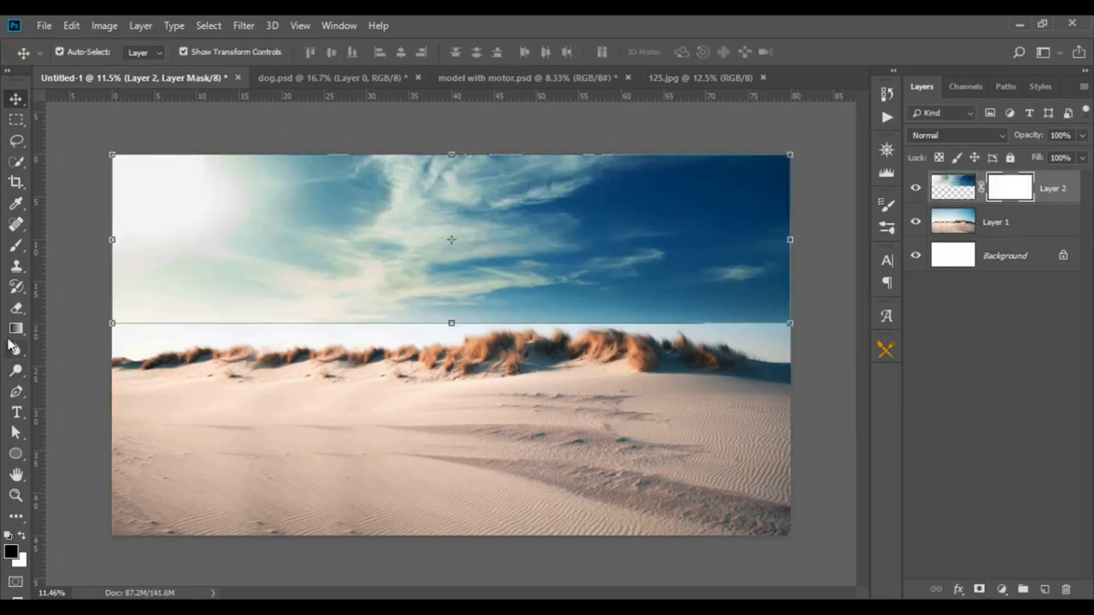
click(15, 329)
mouse_move(469, 301)
mouse_down()
mouse_move(472, 335)
mouse_move(485, 333)
mouse_move(451, 345)
mouse_up()
key(v)
key(ctrl+t)
key(Return)
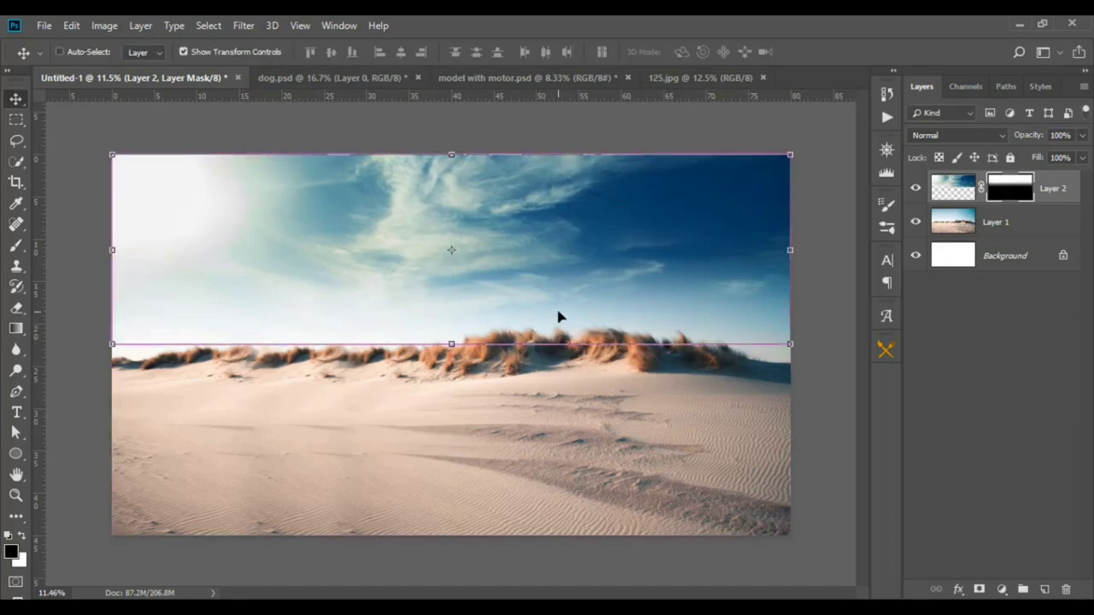
click(955, 190)
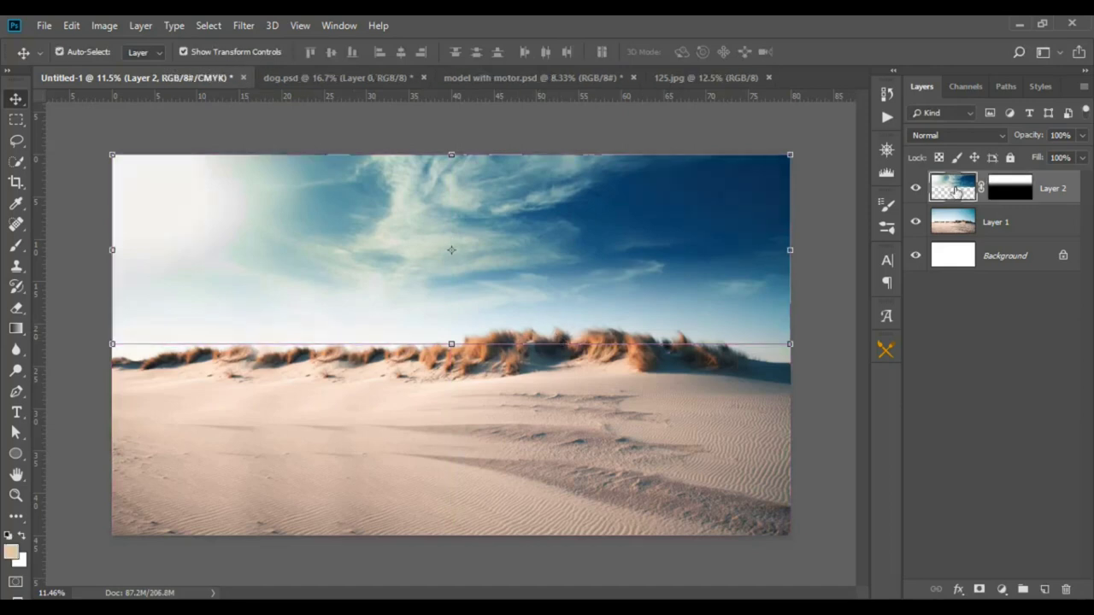
key(ctrl+u)
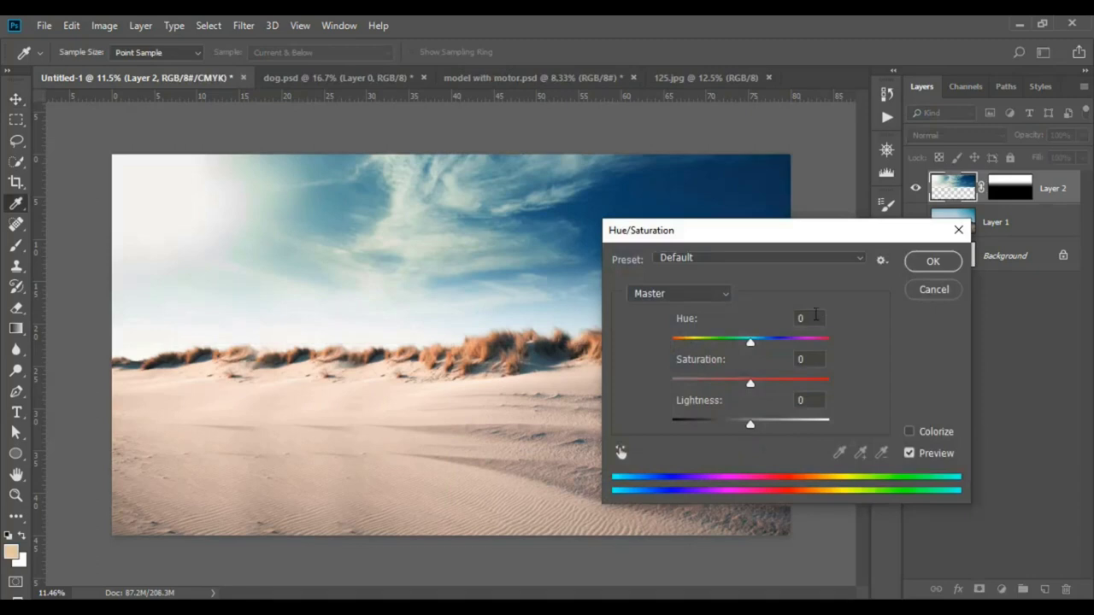
Mute the sky with Hue/Saturation at Saturation -59 and Lightness +7.
drag(725, 382, 719, 382)
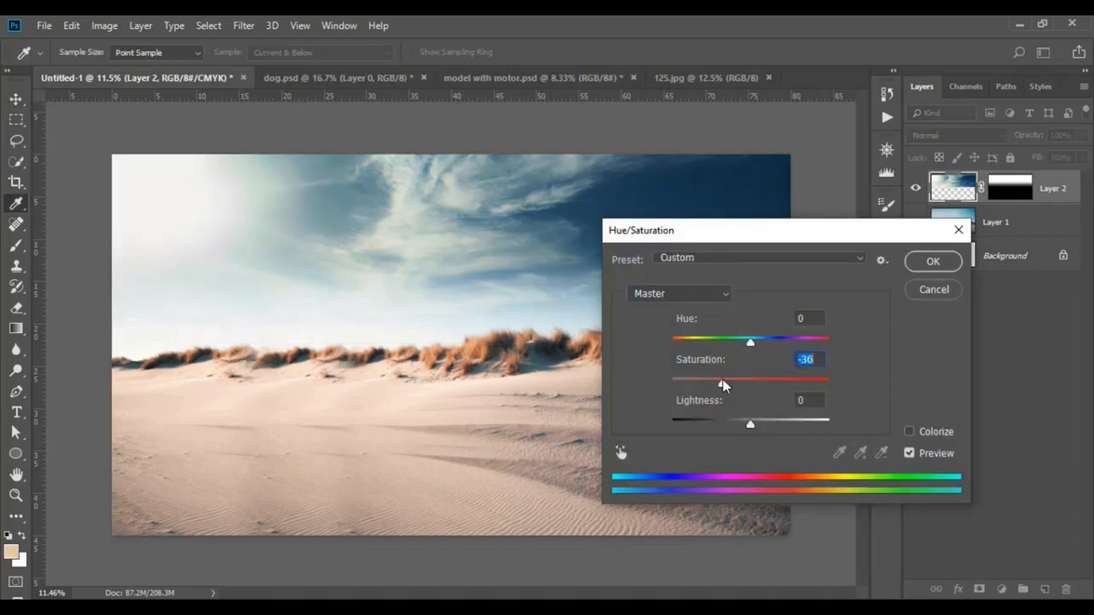
drag(744, 238, 894, 288)
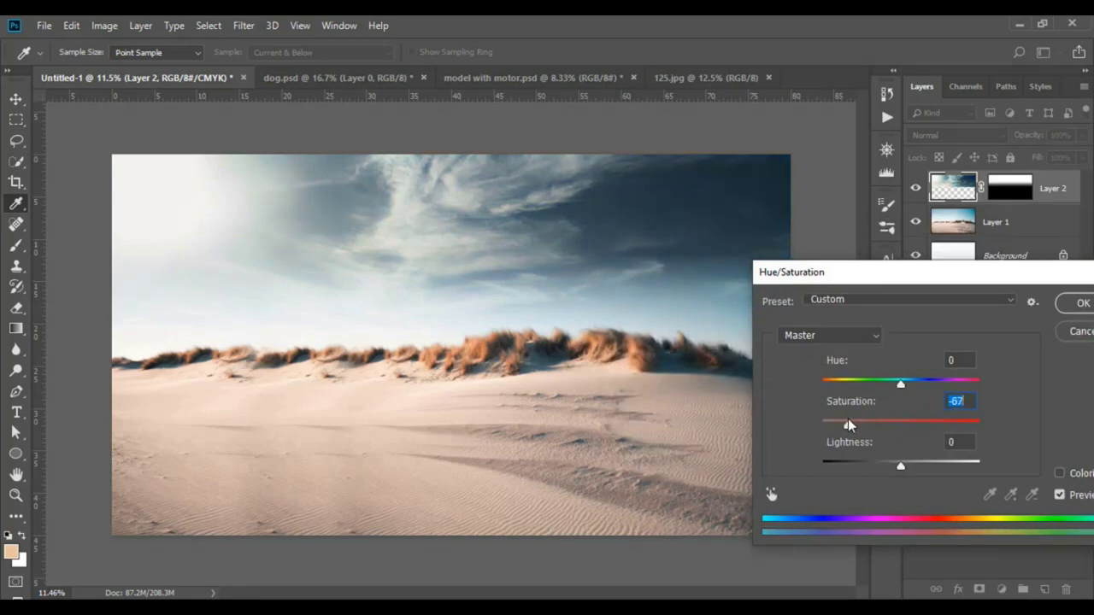
drag(850, 425, 854, 425)
drag(903, 464, 906, 467)
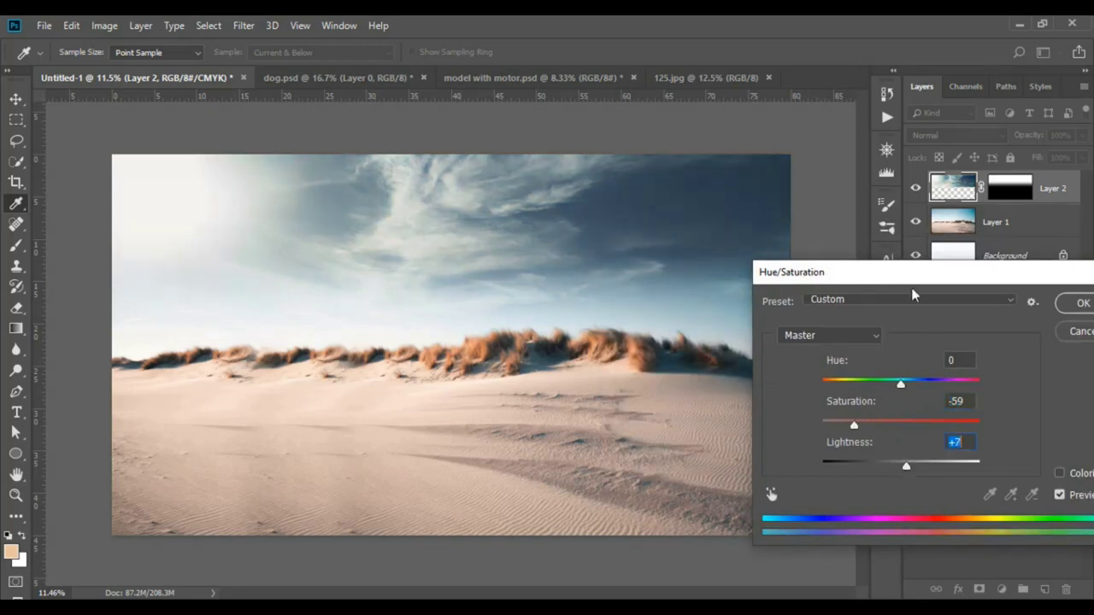
drag(894, 270, 744, 265)
key(Return)
Select the sky layer and scroll around the composite to check its placement.
key(v)
scroll(816, 310, down, 1)
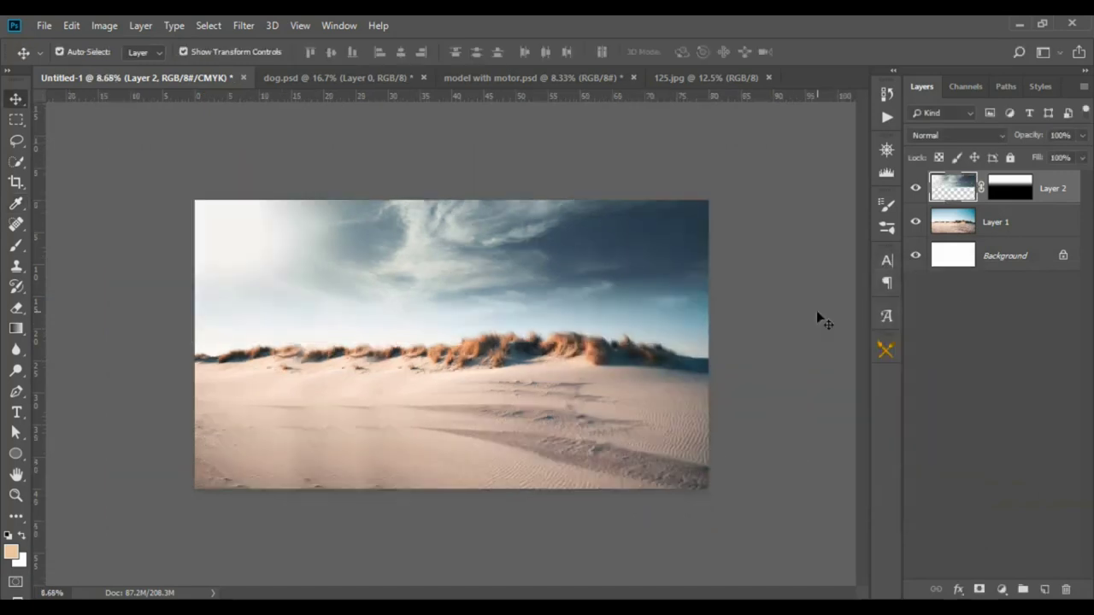
scroll(753, 339, down, 1)
scroll(753, 338, up, 2)
scroll(718, 368, up, 1)
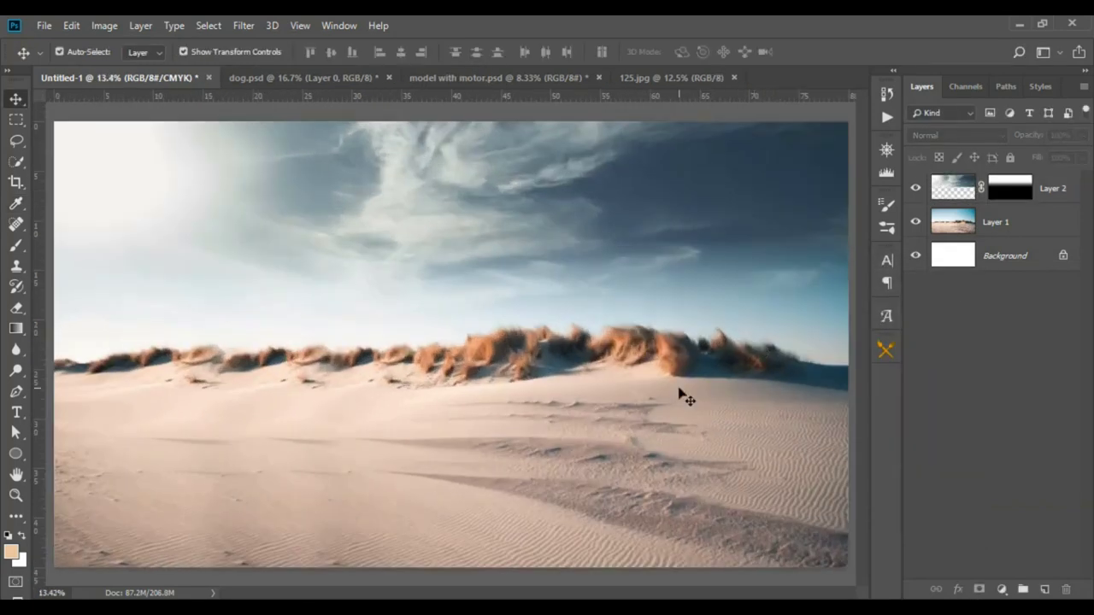
click(437, 201)
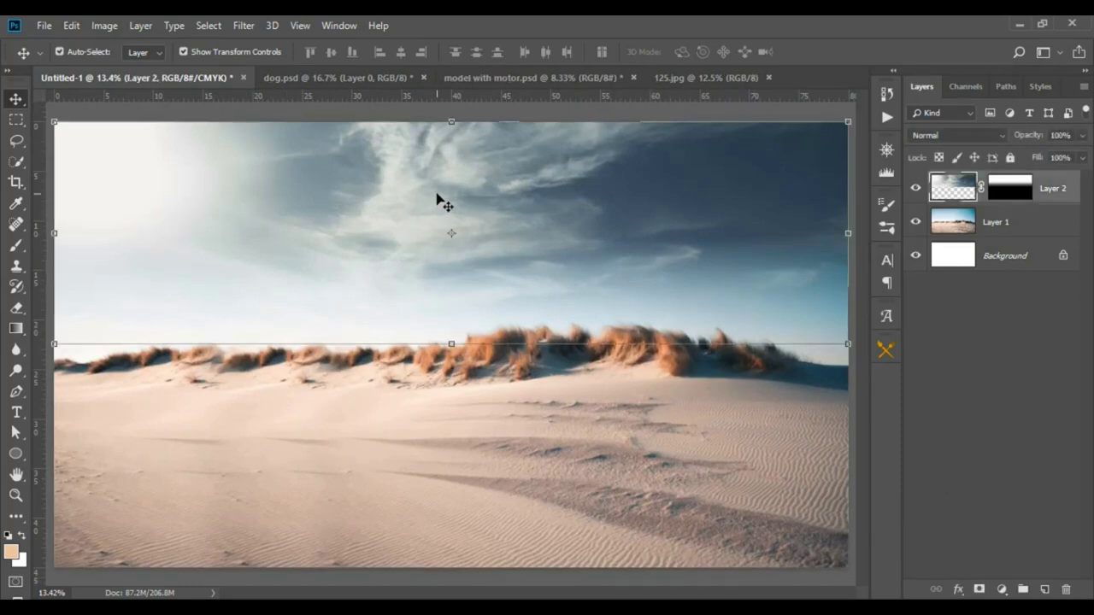
scroll(435, 199, down, 1)
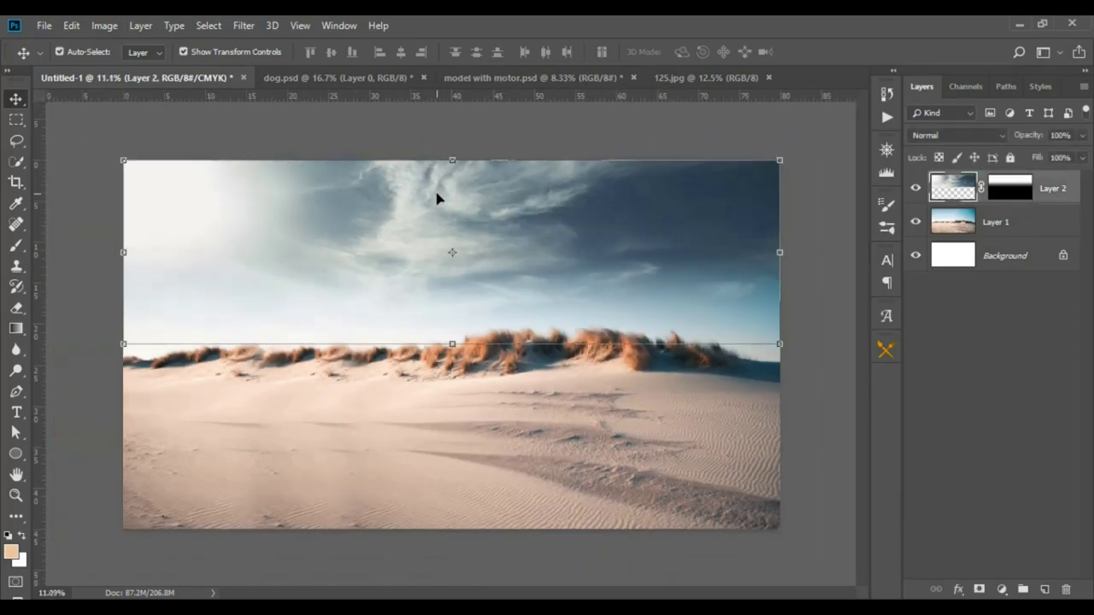
Bring the flying man and scooter layers from model with motor into the composite at about 60%.
click(481, 82)
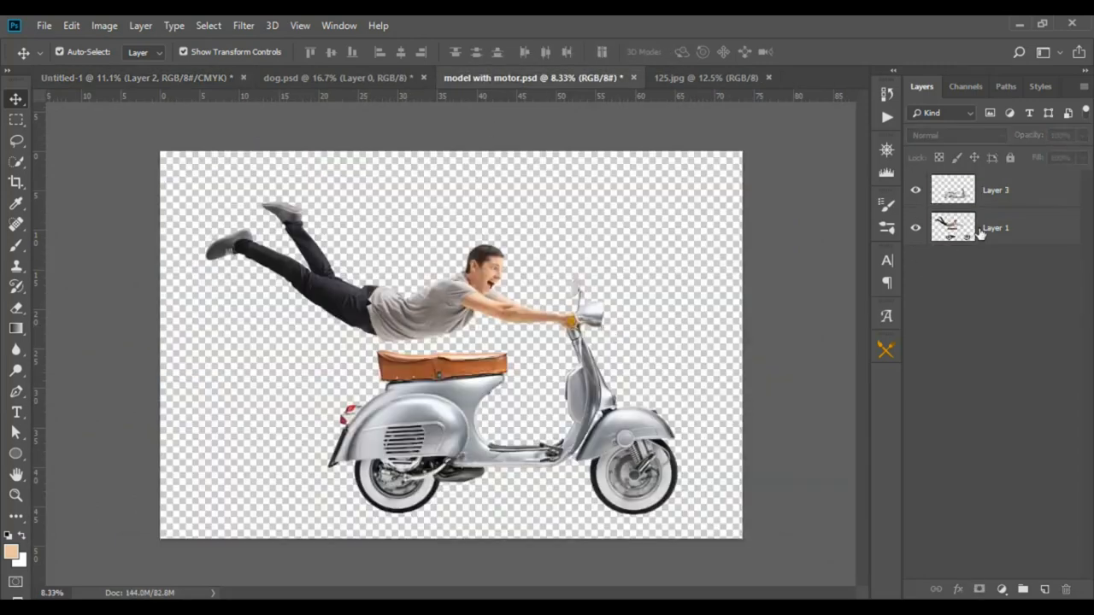
click(980, 229)
shift+click(996, 190)
mouse_move(615, 438)
mouse_down()
mouse_move(208, 80)
mouse_move(540, 365)
mouse_up()
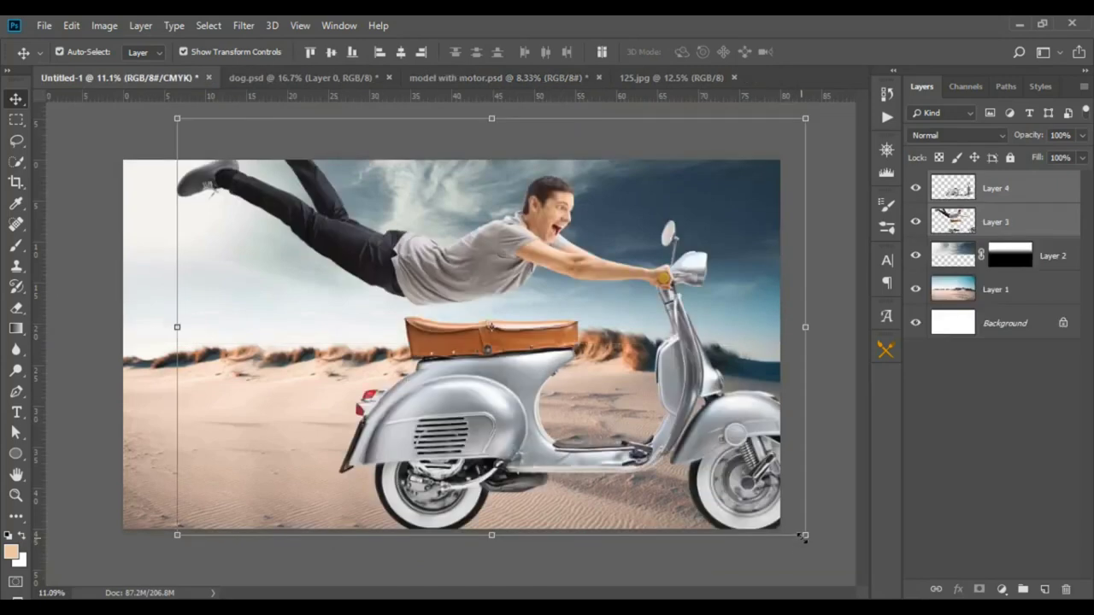
mouse_move(803, 536)
mouse_down()
mouse_move(626, 434)
mouse_move(652, 443)
mouse_up()
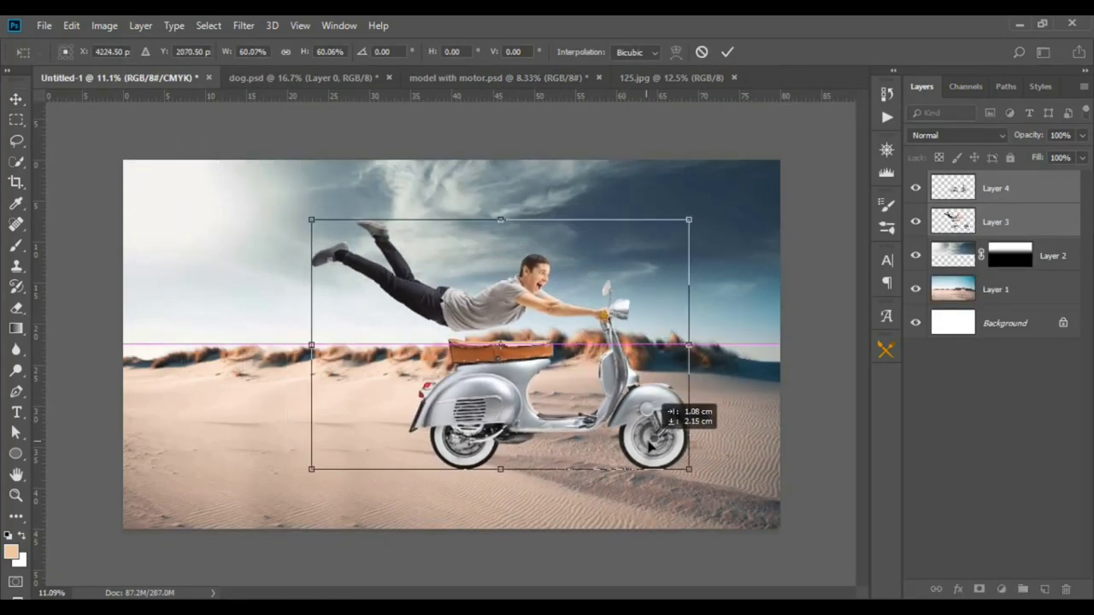
key(Return)
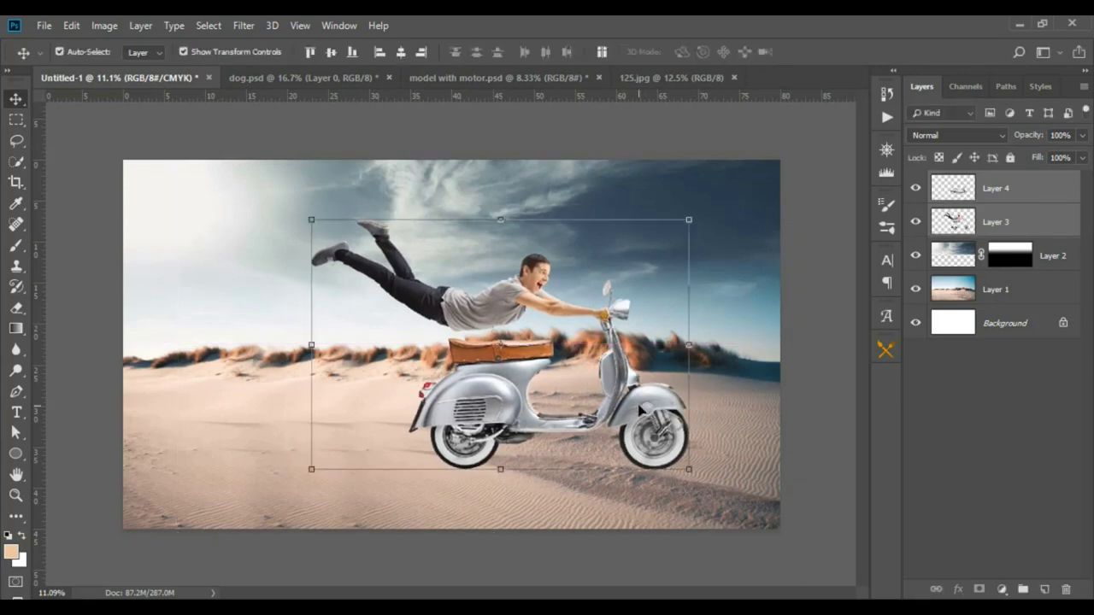
drag(651, 363, 641, 362)
Fit the composite on screen and toggle the scooter and man layers to compare.
click(675, 573)
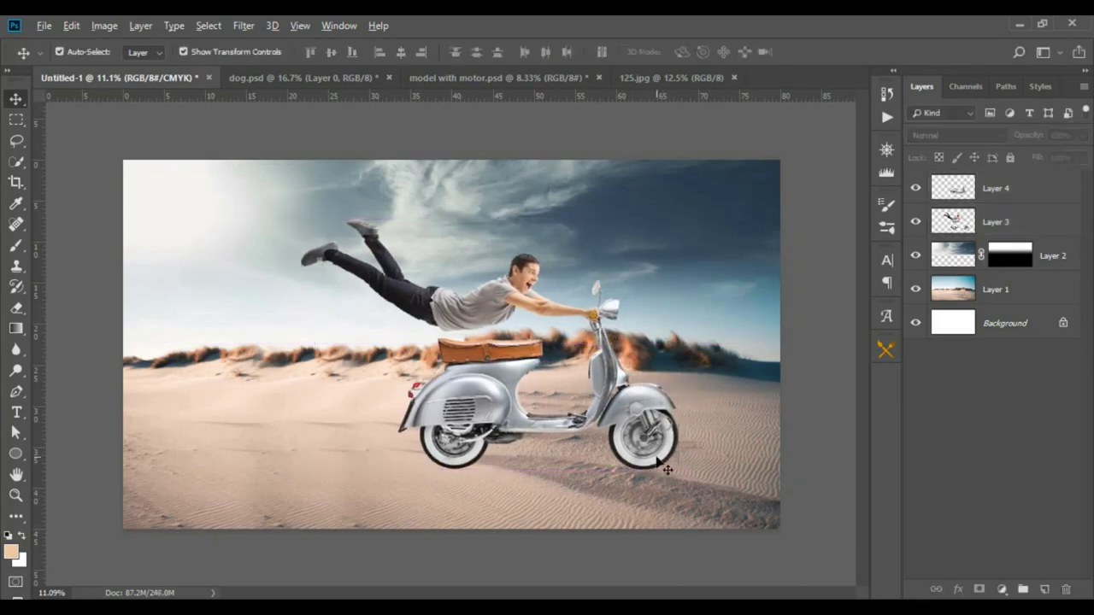
key(ctrl+0)
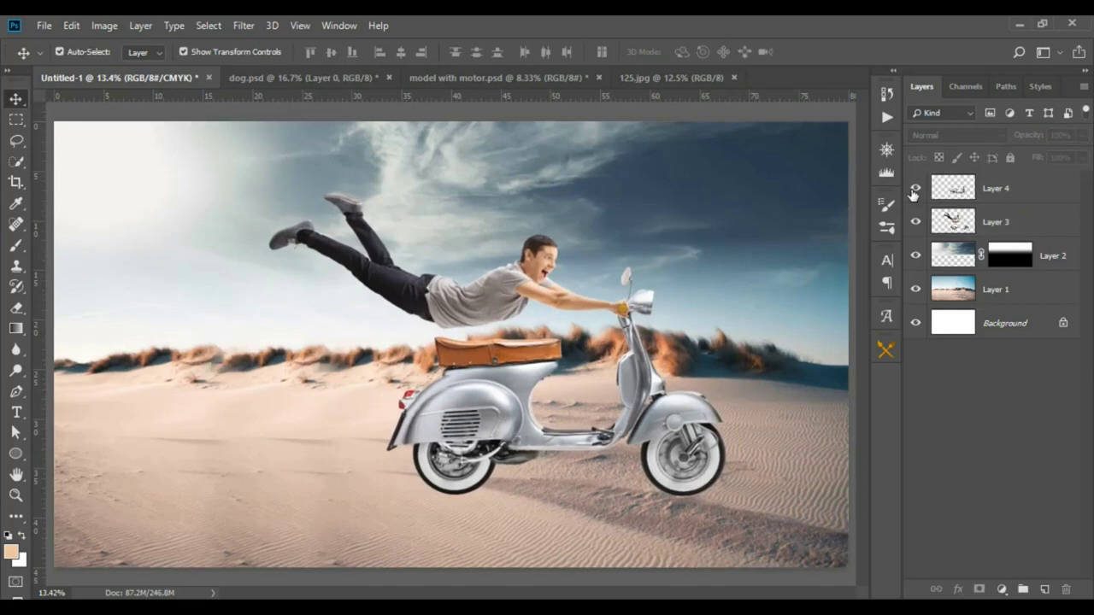
click(913, 195)
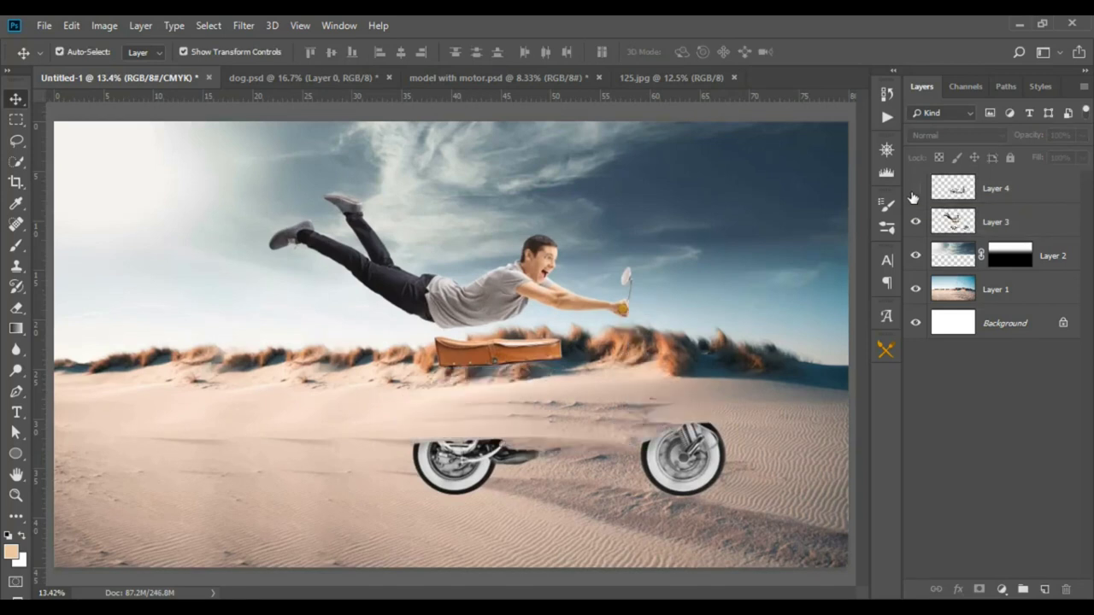
click(918, 190)
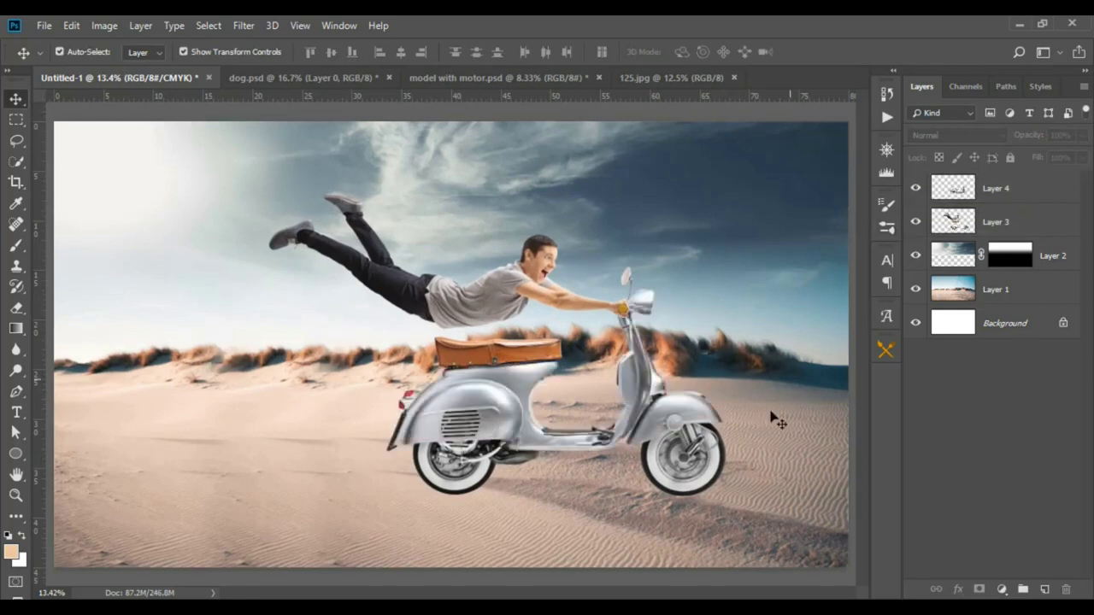
scroll(640, 458, up, 3)
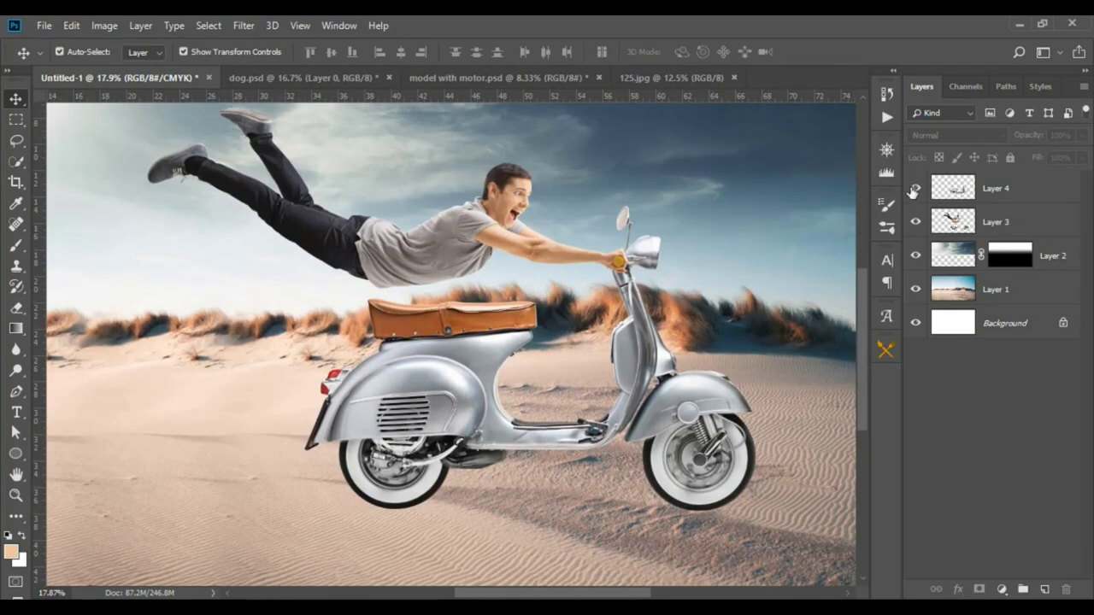
click(914, 192)
click(916, 222)
Add a new layer clipped to the scooter body layer.
click(1009, 189)
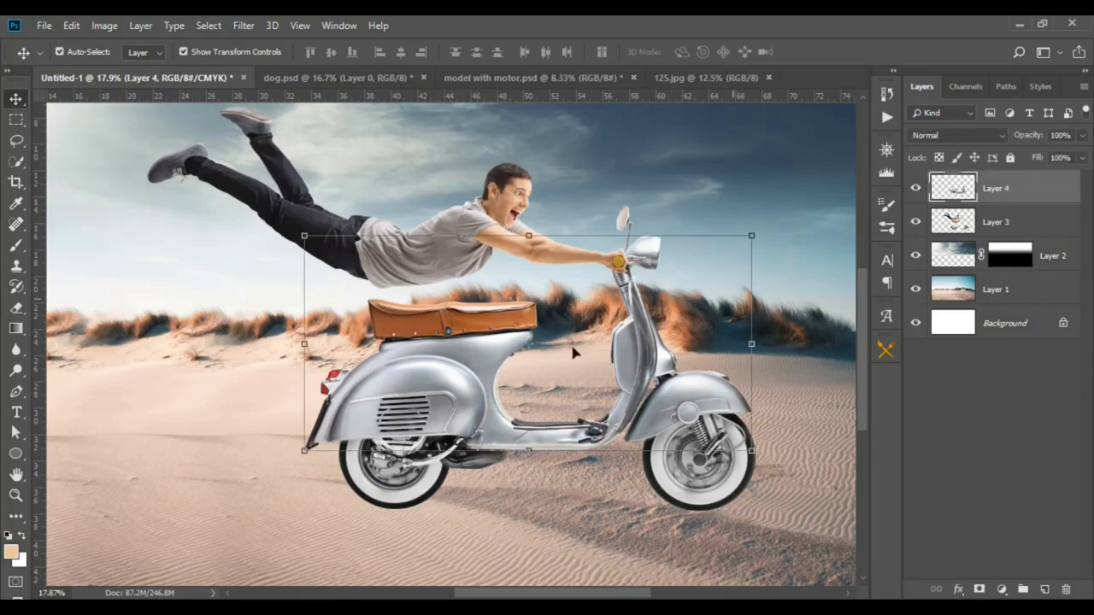
click(1044, 589)
right_click(1013, 188)
click(855, 295)
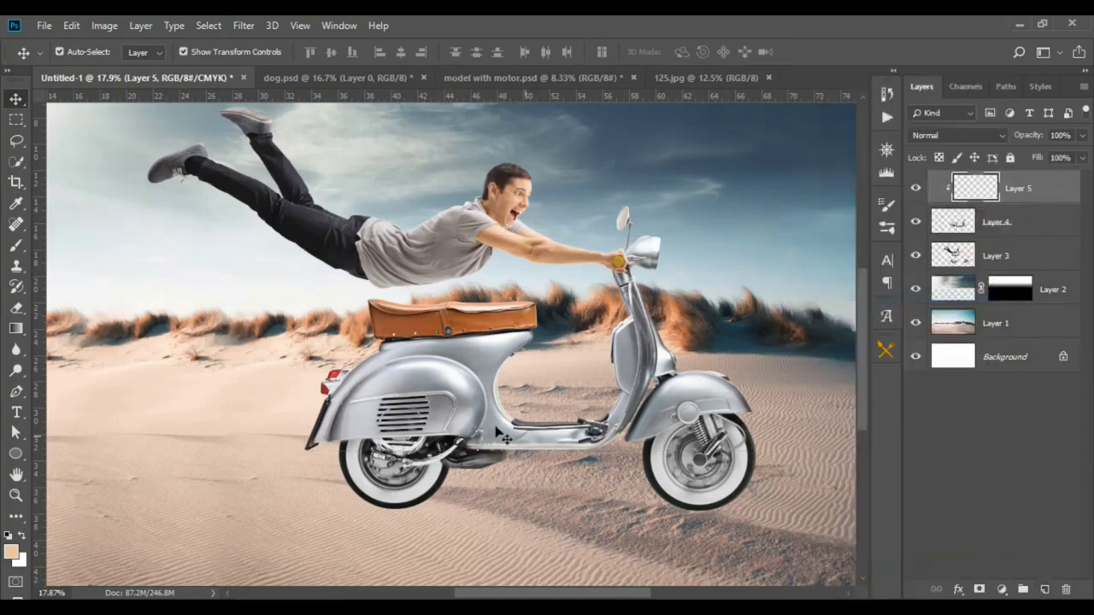
Paint beige over the scooter body and rear fender with a hard brush.
click(17, 245)
mouse_move(504, 385)
mouse_down()
mouse_move(333, 394)
mouse_move(380, 395)
mouse_up()
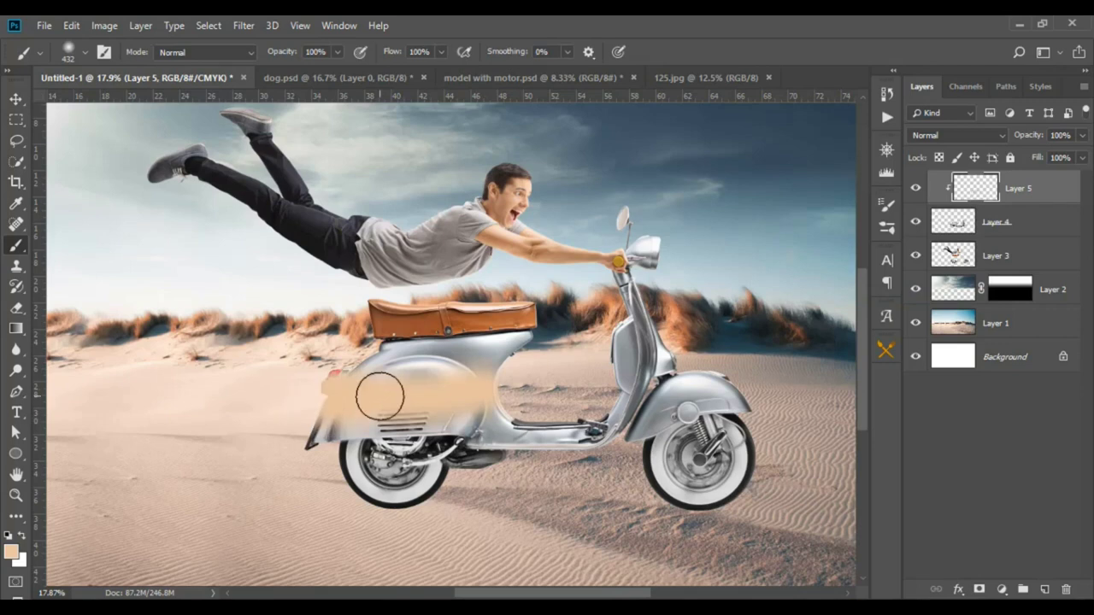
right_click(380, 395)
click(709, 378)
mouse_move(586, 390)
mouse_down()
mouse_move(317, 434)
mouse_move(601, 370)
mouse_move(641, 218)
mouse_up()
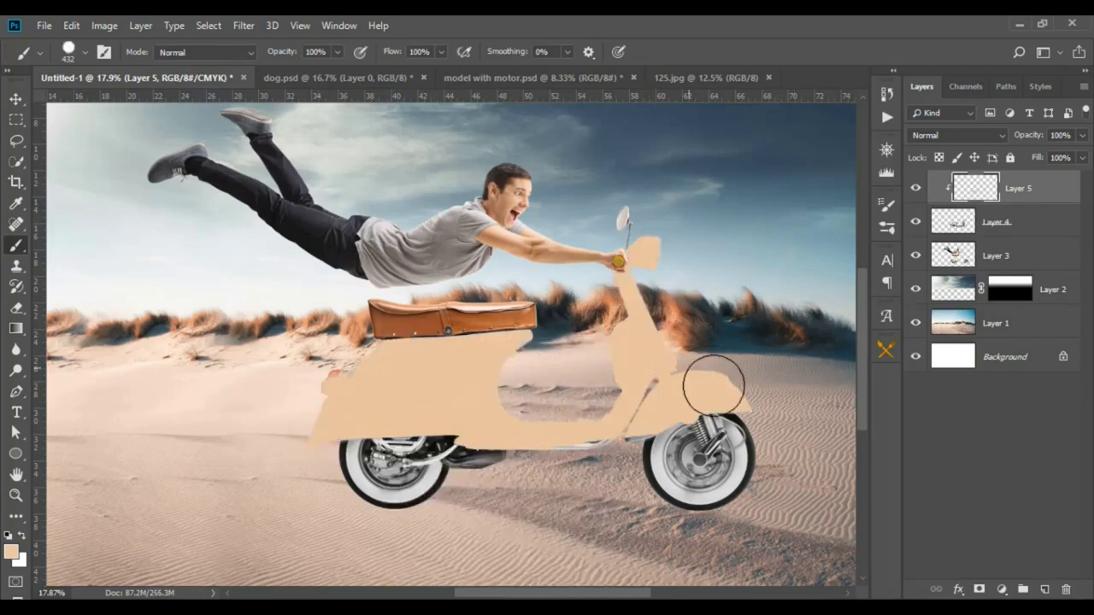
drag(691, 417, 708, 383)
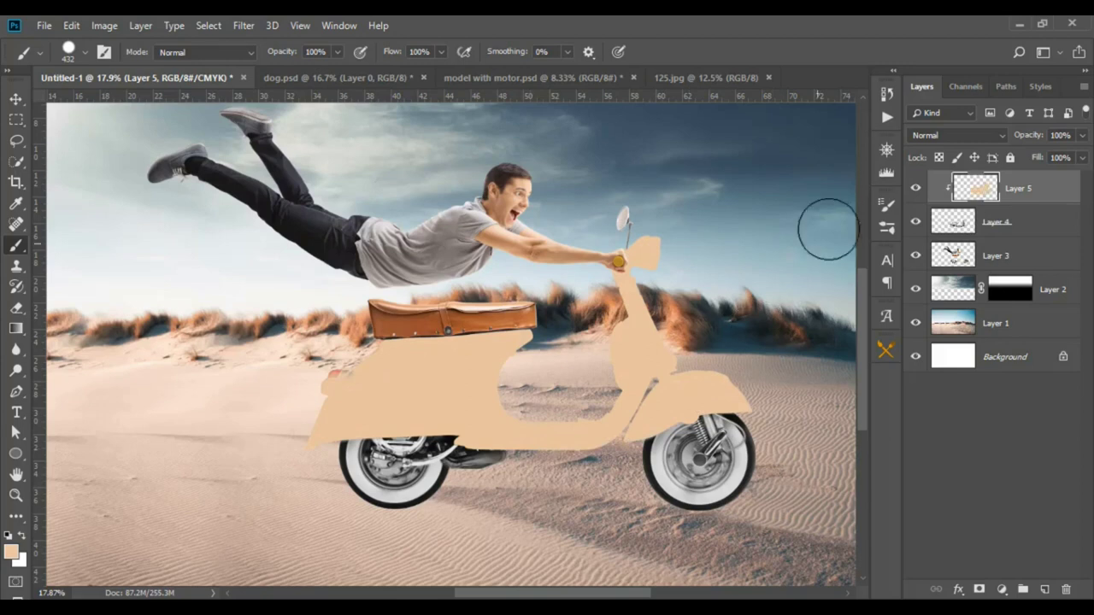
Set the paint layer's blend mode to Multiply.
click(936, 136)
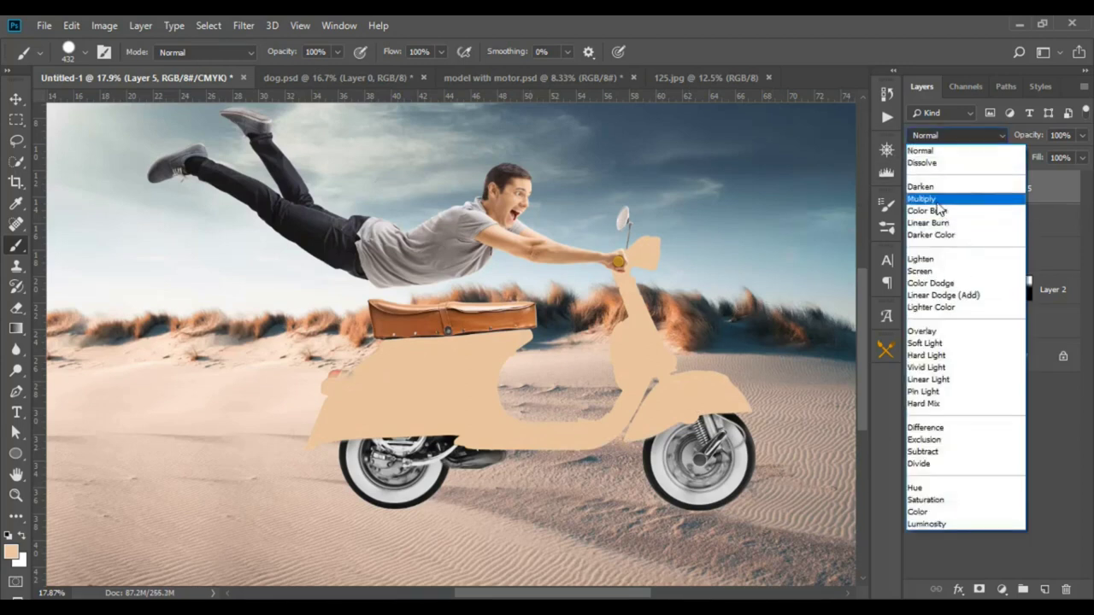
click(923, 199)
click(15, 99)
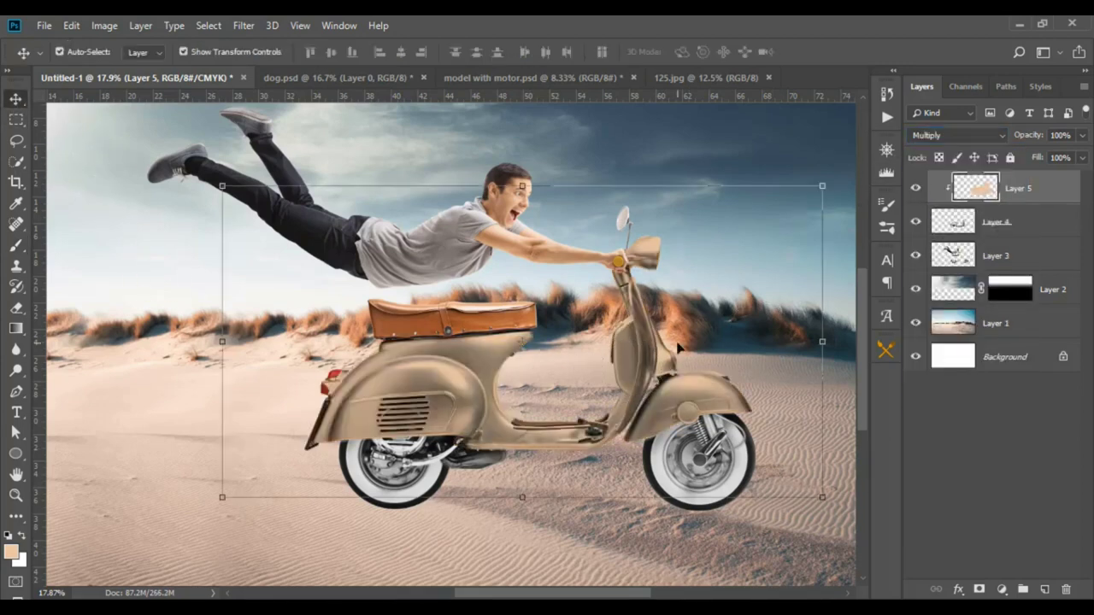
key(i)
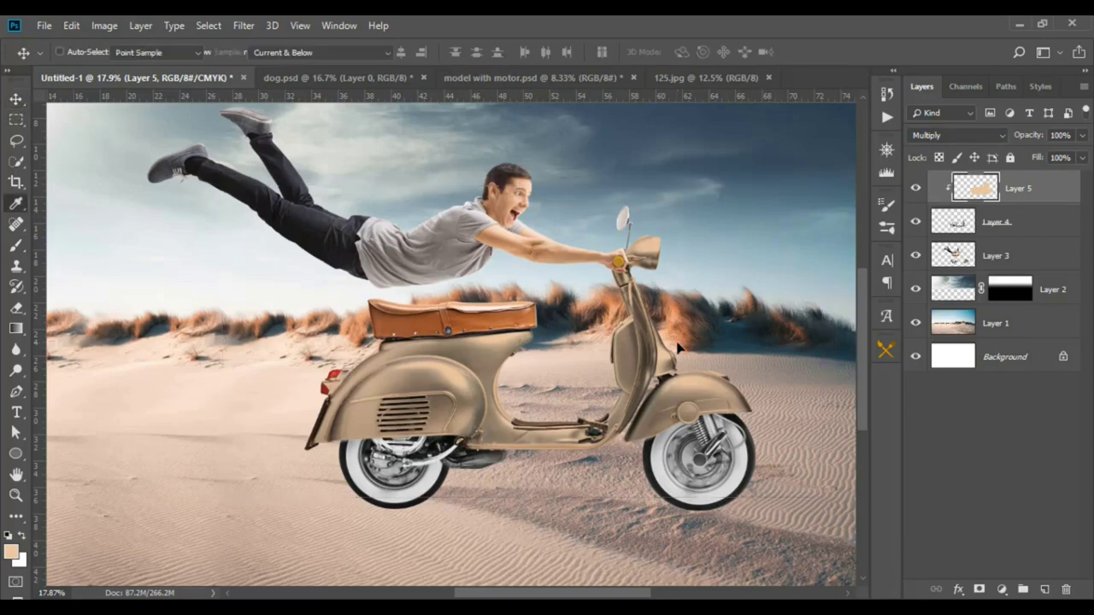
key(ctrl+u)
Recolor the scooter paint orange with Hue -10, Saturation +72, Lightness -22.
mouse_move(744, 426)
mouse_down()
mouse_move(730, 424)
mouse_move(754, 425)
mouse_up()
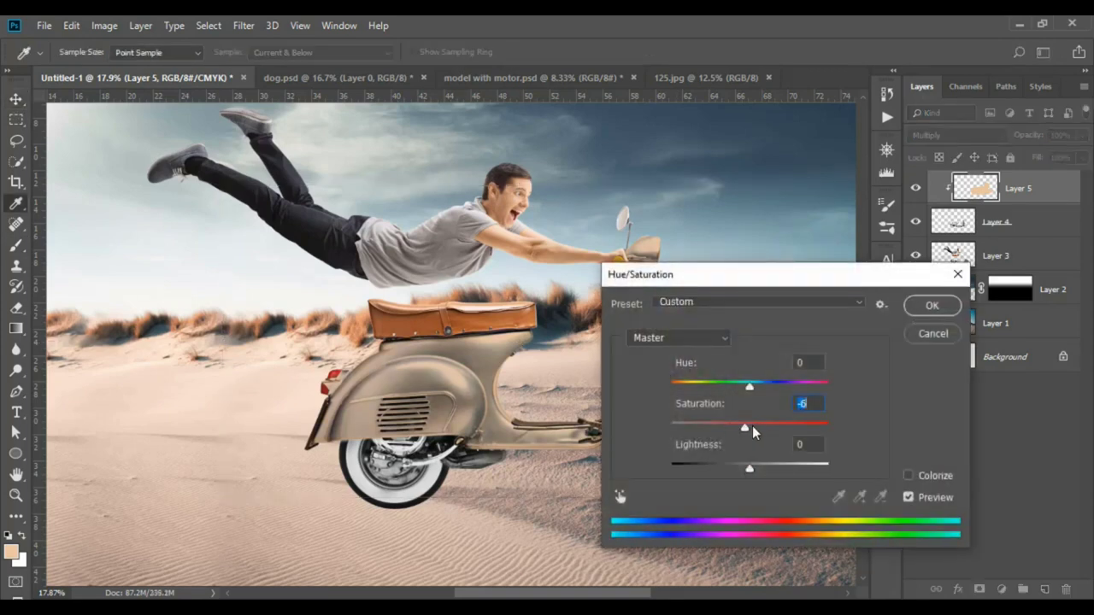
drag(750, 469, 732, 470)
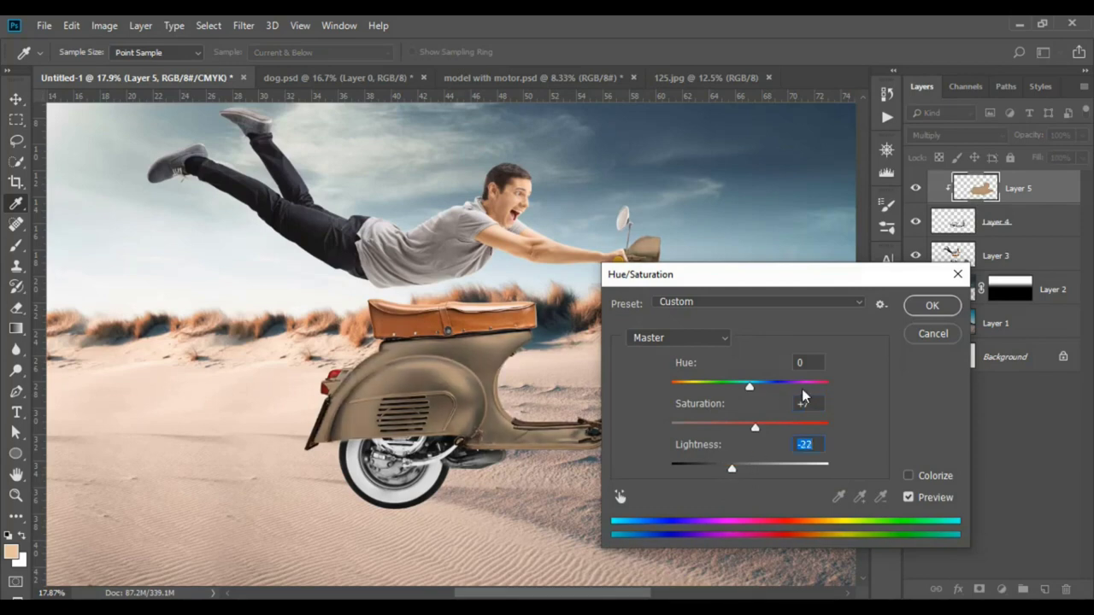
drag(750, 387, 743, 387)
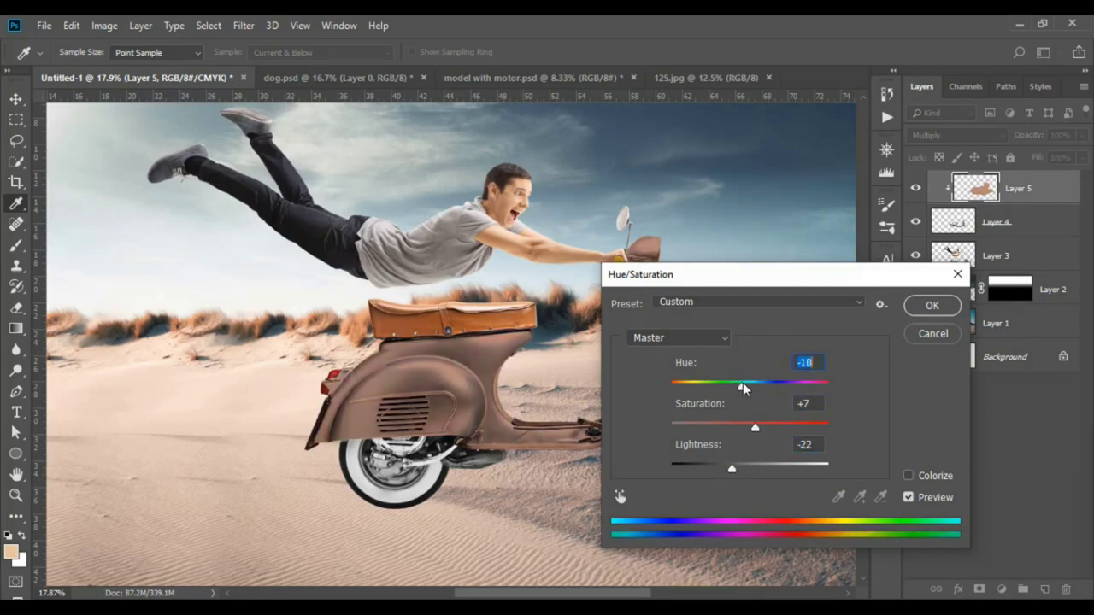
click(808, 428)
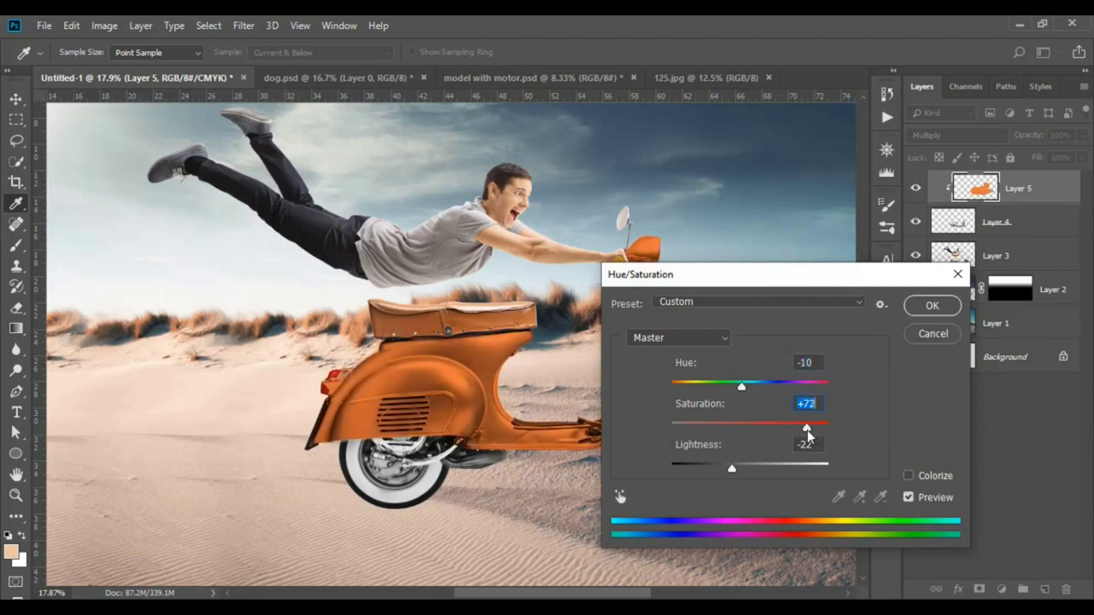
click(930, 316)
key(v)
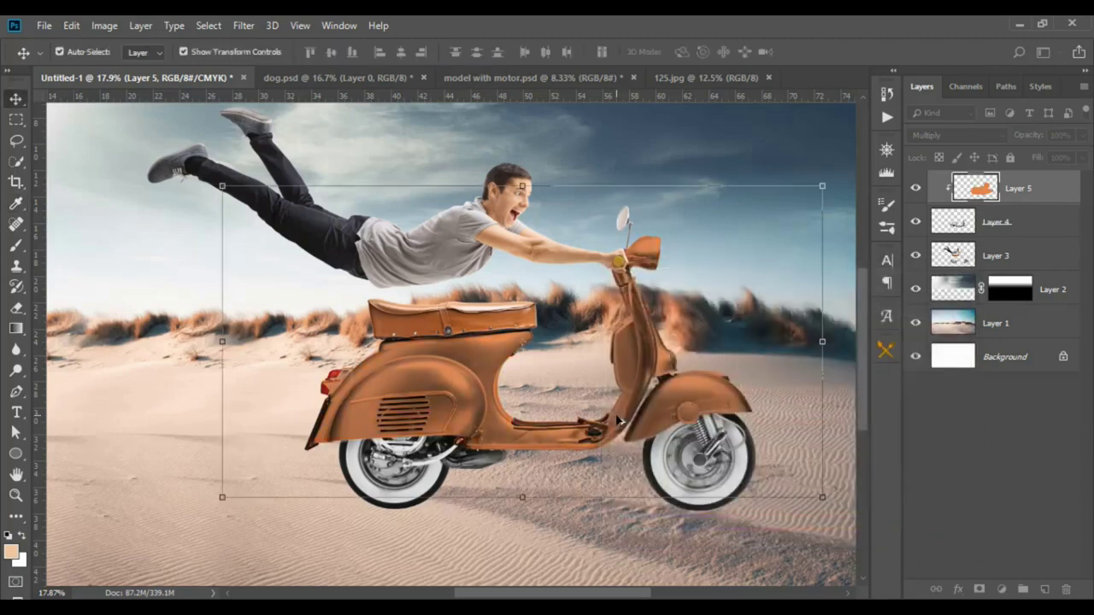
key(ctrl+0)
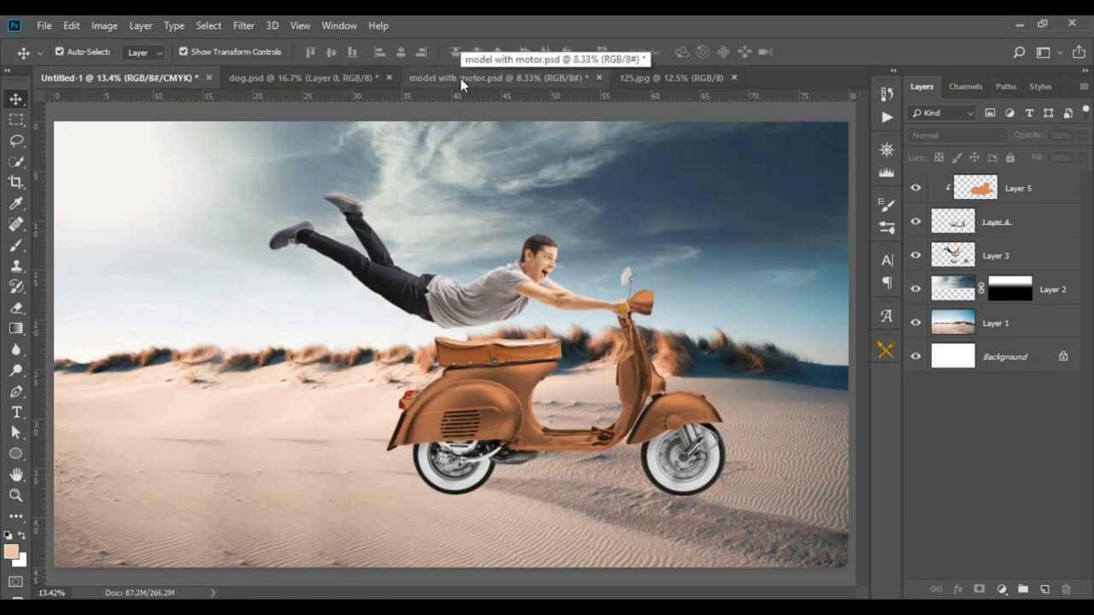
Bring the golden dog into the composite, shrunk to about 57%, onto the sand.
click(312, 84)
drag(419, 359, 300, 391)
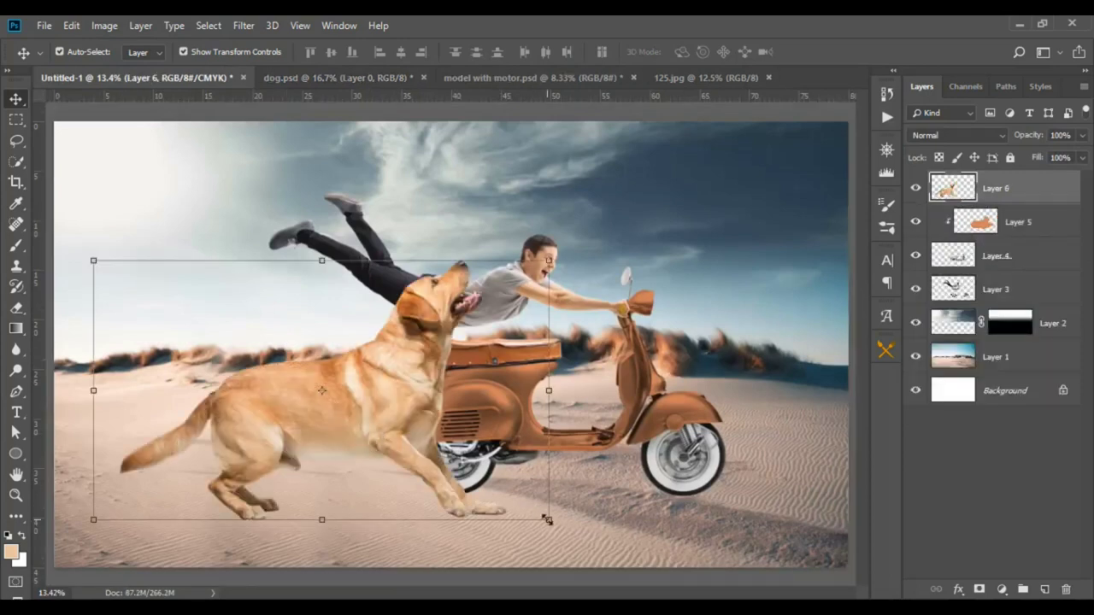
mouse_move(547, 519)
mouse_down()
mouse_move(388, 482)
mouse_move(382, 471)
mouse_up()
drag(349, 425, 337, 459)
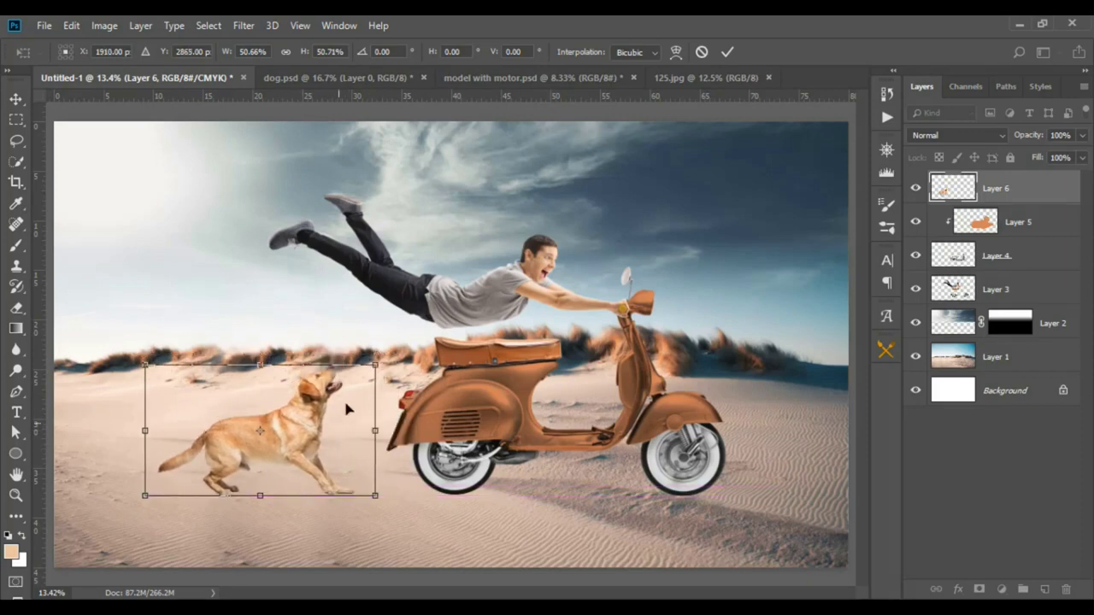
key(Return)
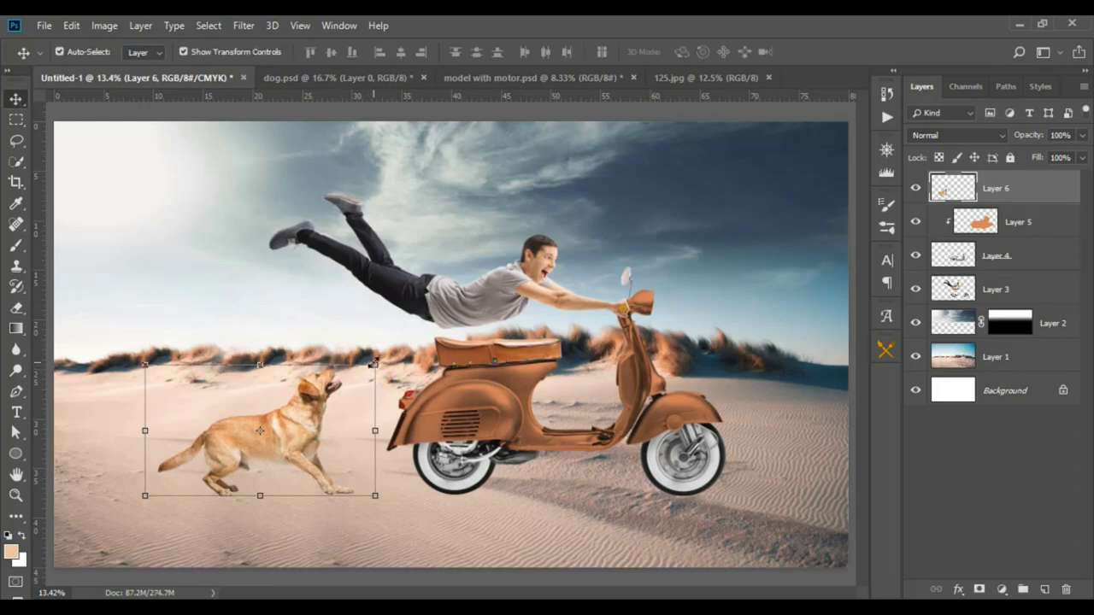
Fine-tune the dog's size and position left of the scooter, then select Layer 2.
mouse_move(374, 363)
mouse_down()
mouse_move(389, 355)
mouse_move(355, 376)
mouse_up()
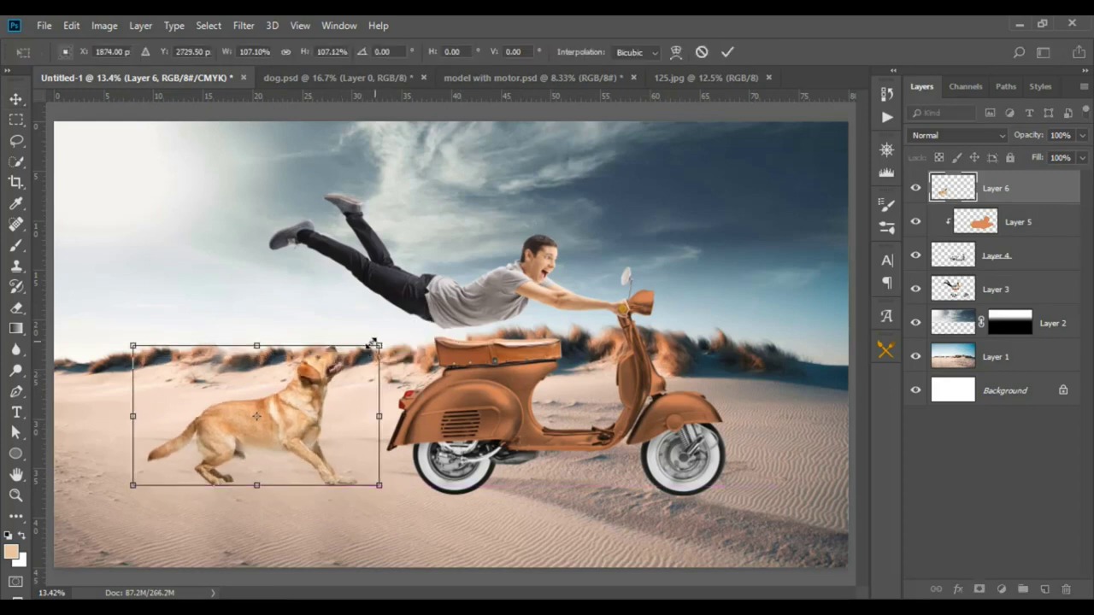
drag(373, 344, 369, 349)
key(Return)
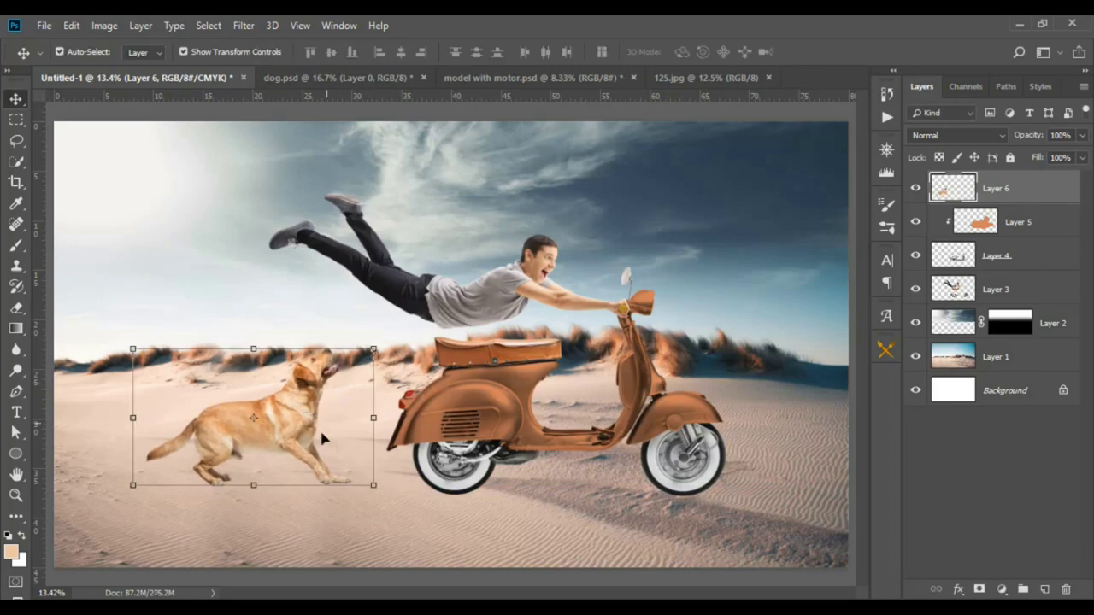
scroll(381, 533, down, 3)
click(381, 533)
scroll(581, 403, up, 2)
scroll(584, 406, down, 2)
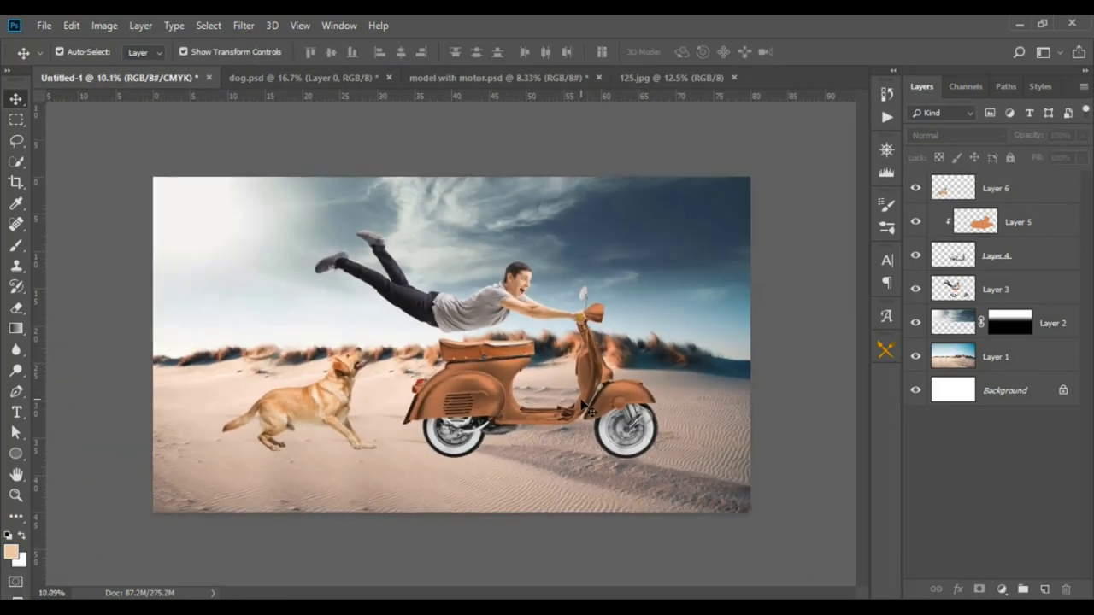
scroll(581, 403, up, 2)
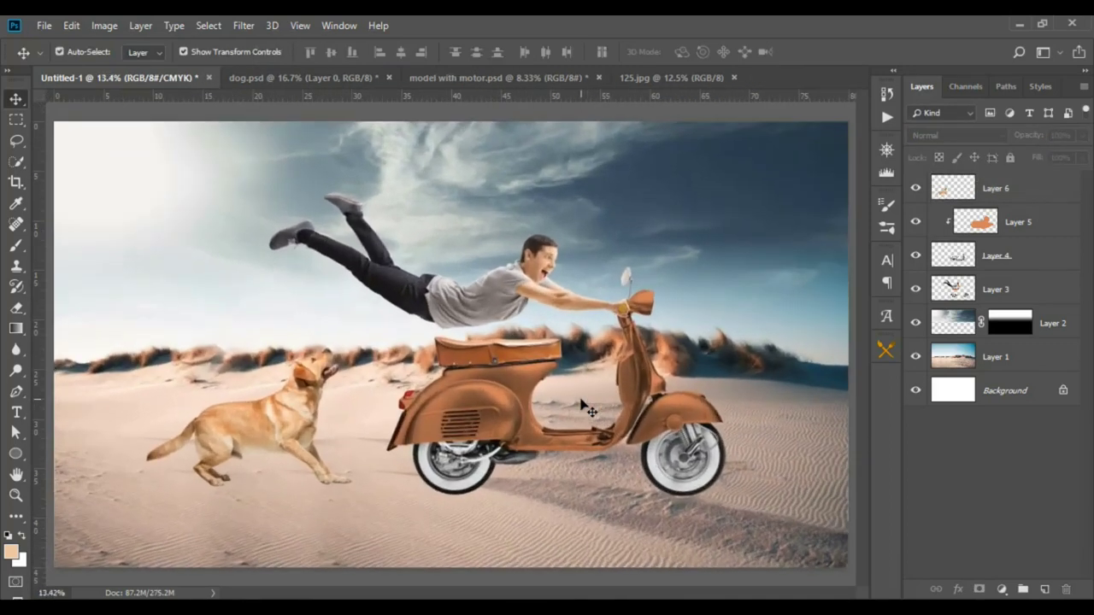
scroll(581, 402, down, 1)
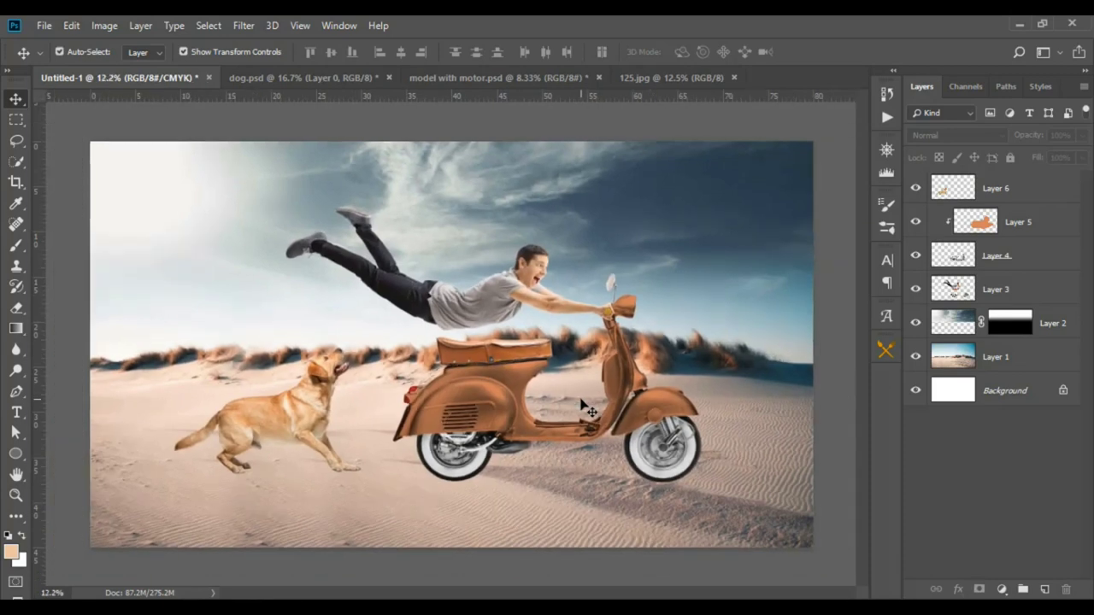
click(756, 294)
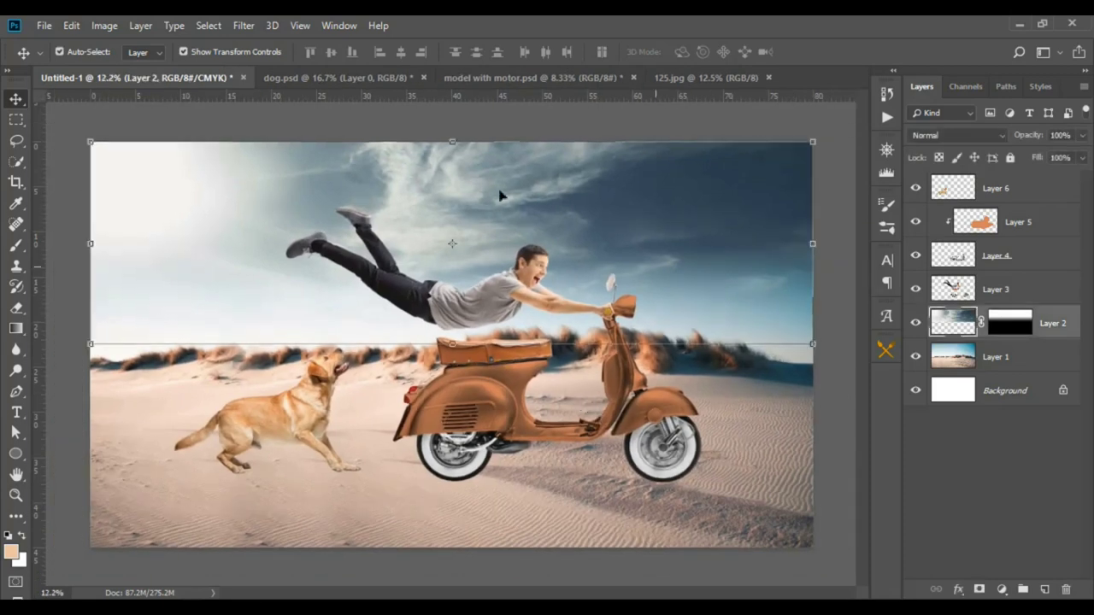
click(326, 78)
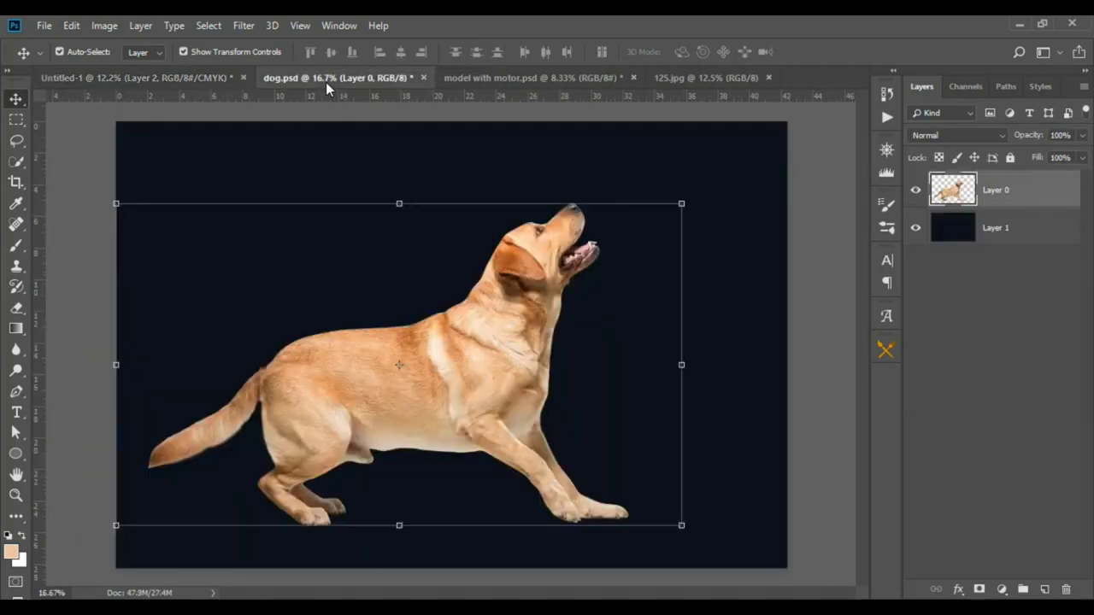
click(517, 79)
click(660, 78)
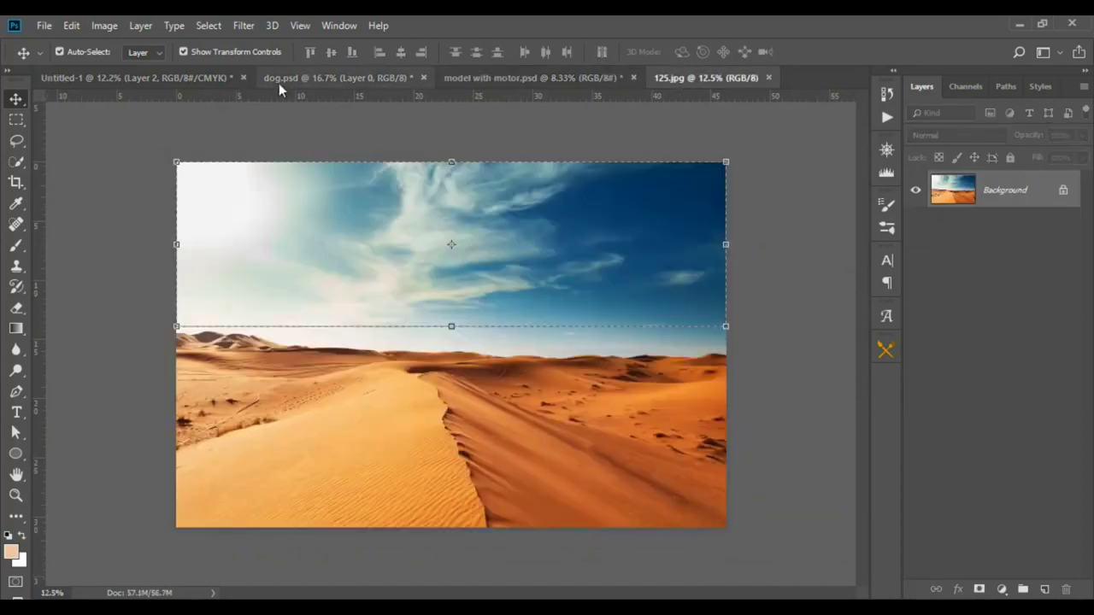
click(180, 78)
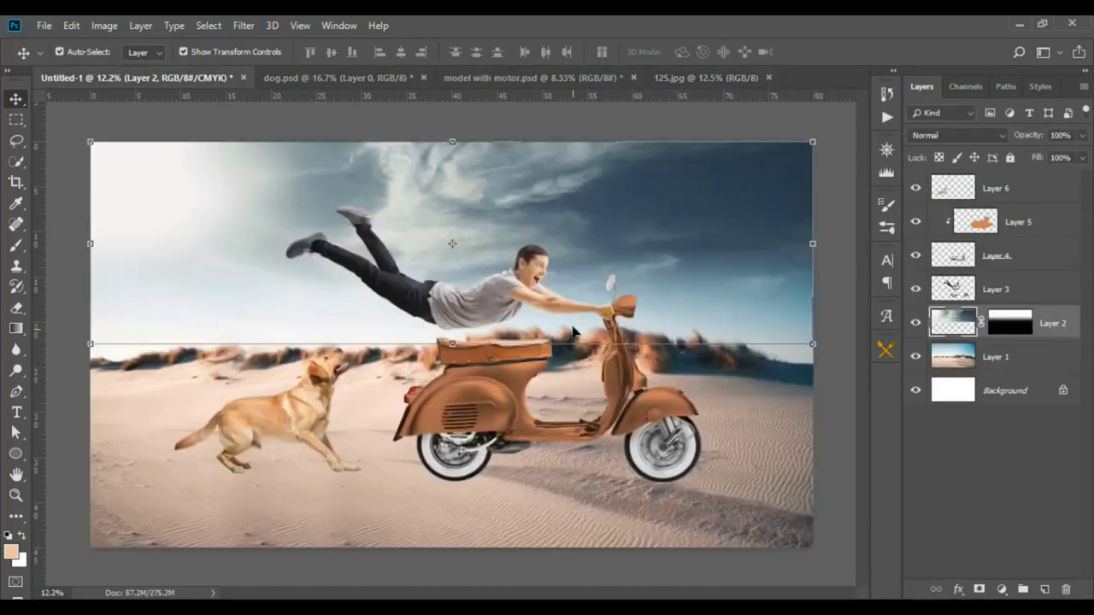
click(502, 306)
scroll(502, 305, up, 1)
scroll(503, 304, up, 1)
scroll(503, 303, up, 1)
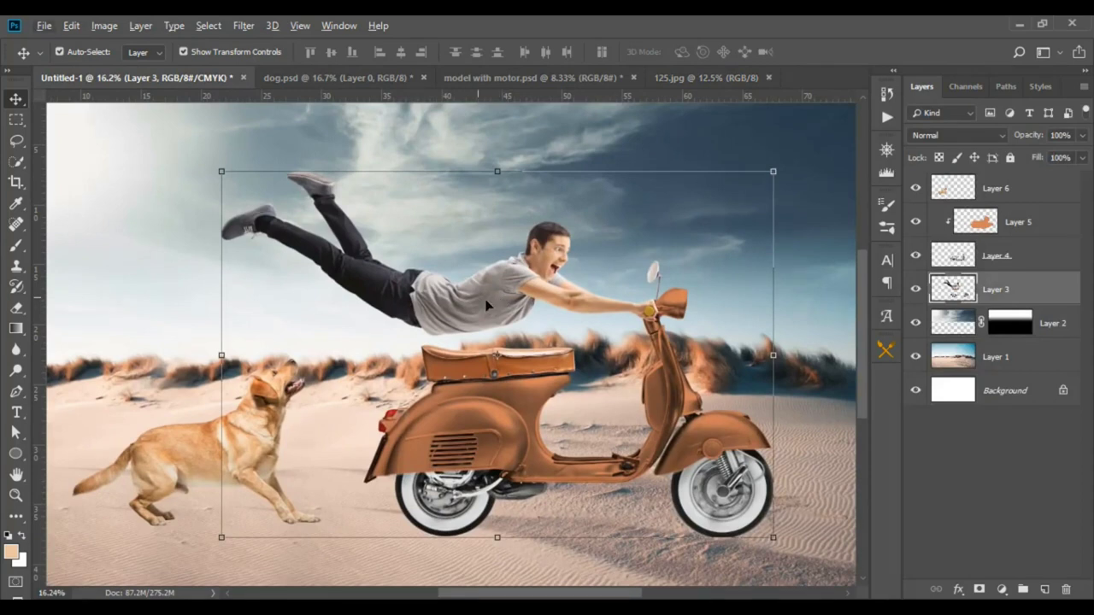
Zoom in on the man's front shoe and set the Pen tool to Path mode.
scroll(513, 291, up, 4)
scroll(571, 259, up, 6)
scroll(547, 252, up, 4)
scroll(484, 241, up, 3)
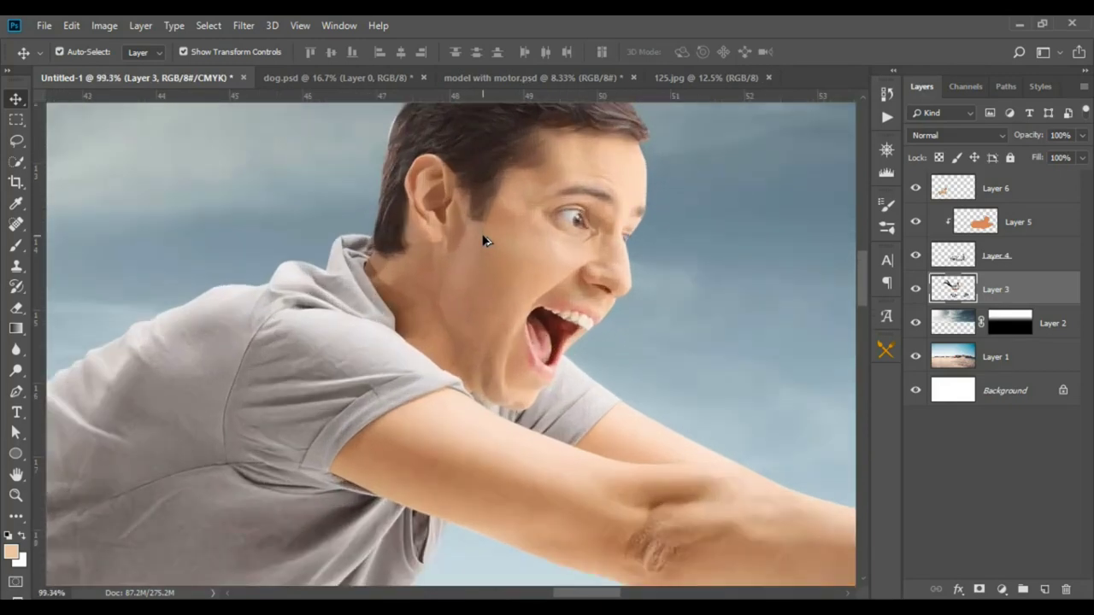
scroll(483, 241, up, 3)
scroll(134, 314, down, 5)
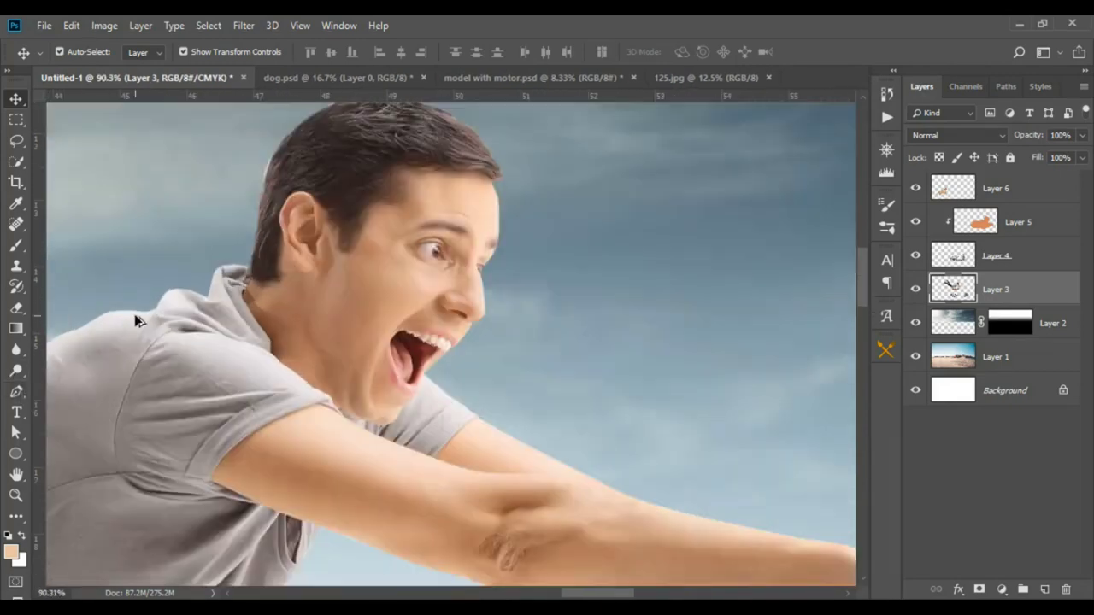
scroll(501, 337, up, 4)
scroll(313, 369, up, 1)
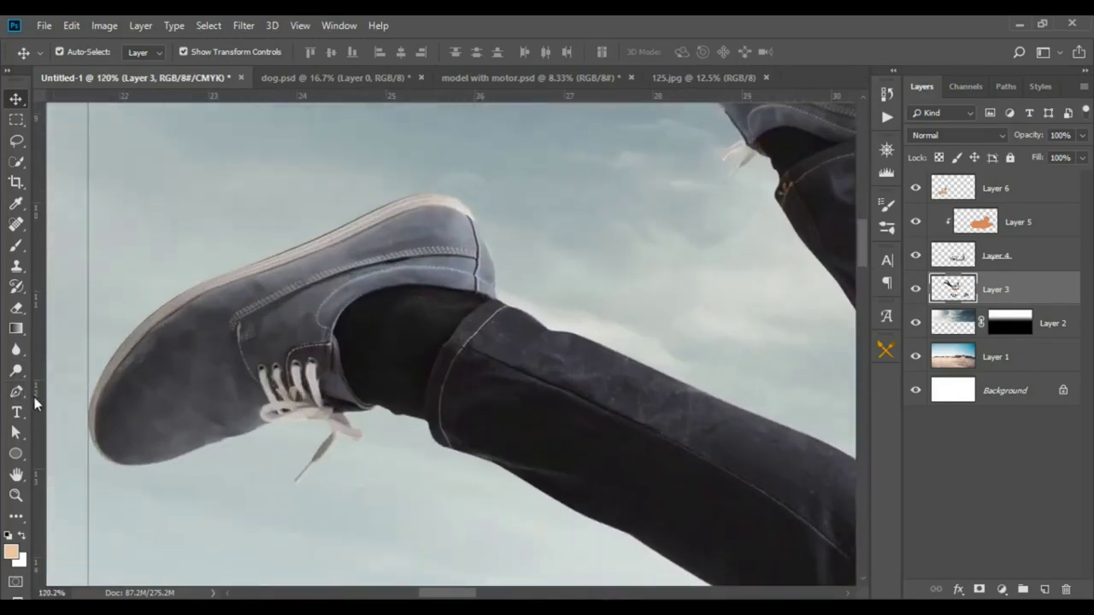
click(22, 394)
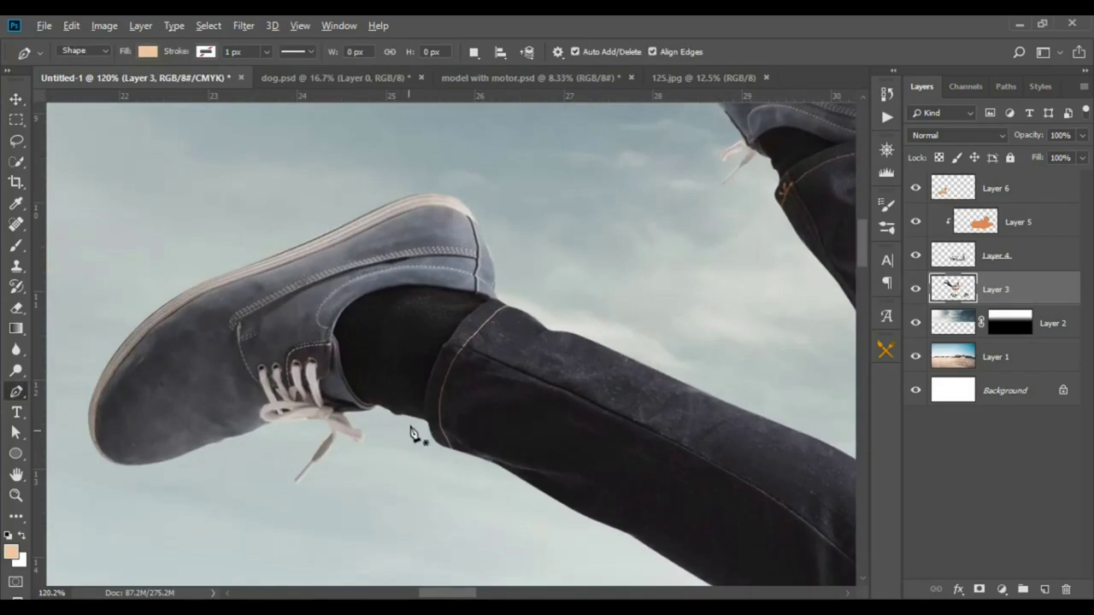
click(104, 53)
click(94, 78)
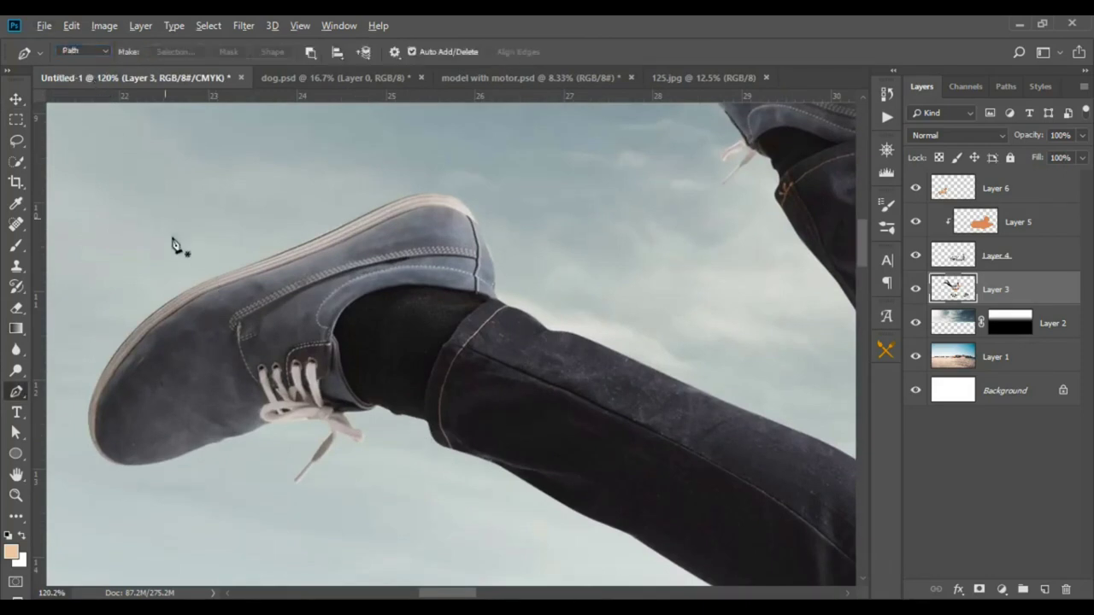
Trace a closed path around the front shoe, starting at the trouser hem.
scroll(175, 255, down, 2)
scroll(182, 364, down, 1)
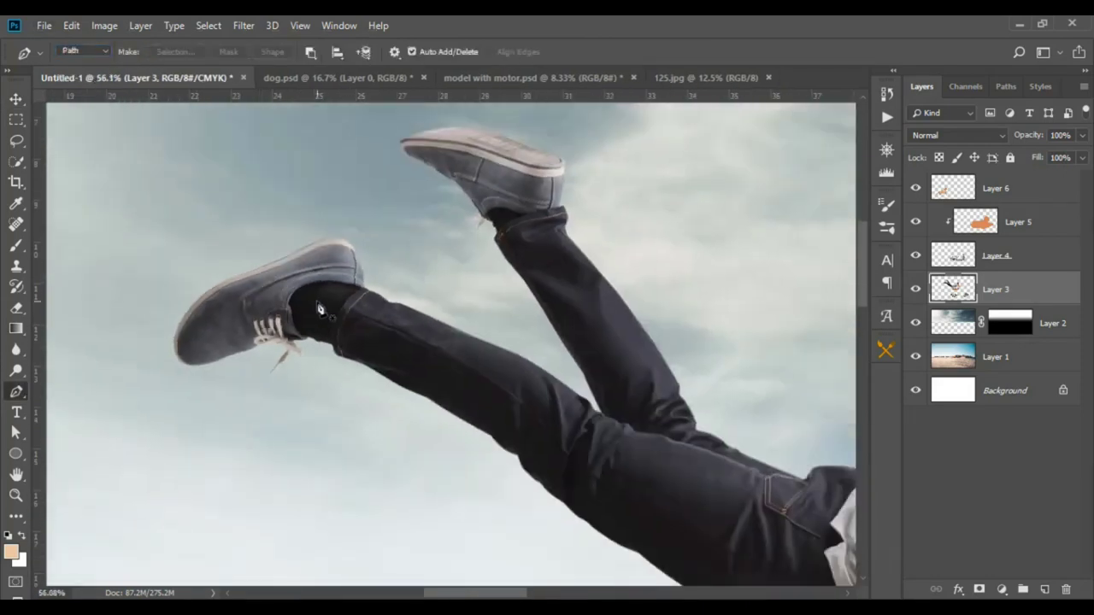
scroll(257, 342, down, 1)
scroll(324, 329, up, 1)
scroll(361, 319, up, 1)
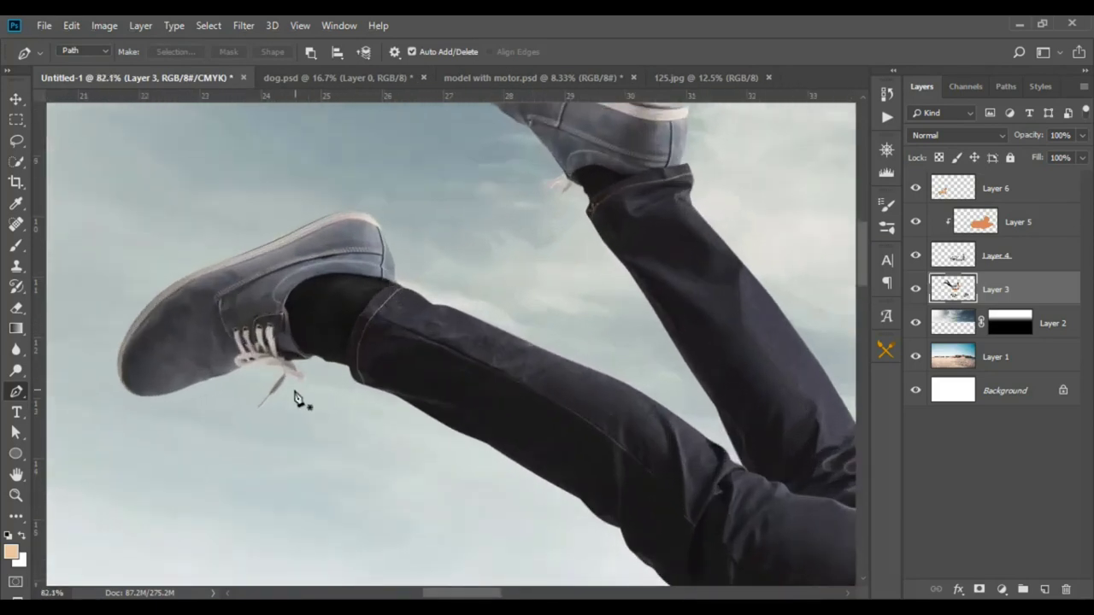
scroll(380, 307, up, 2)
scroll(380, 297, up, 1)
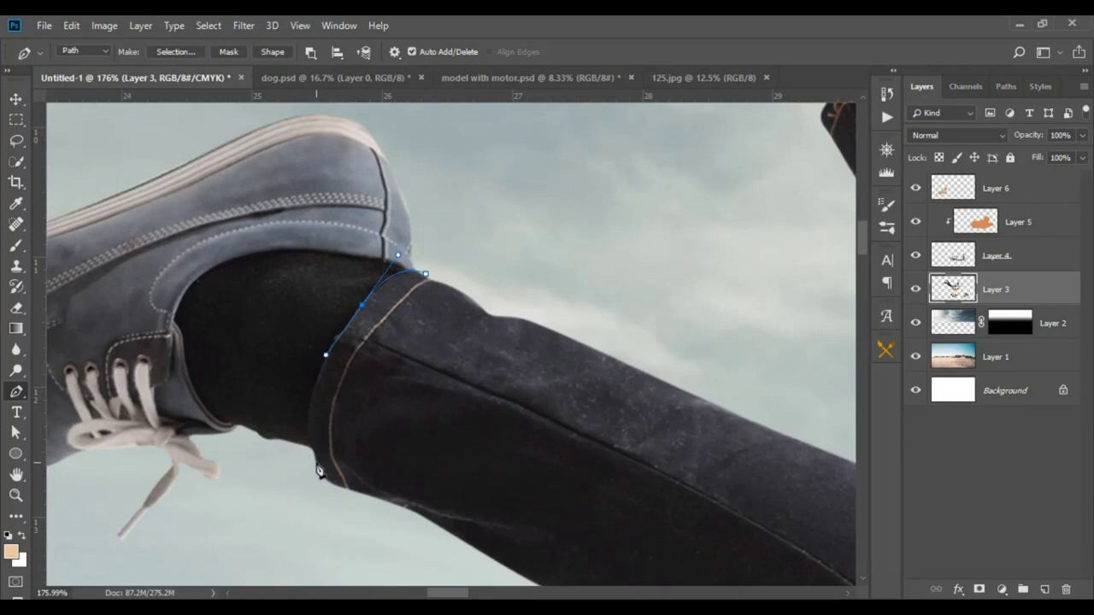
scroll(340, 540, down, 3)
click(259, 536)
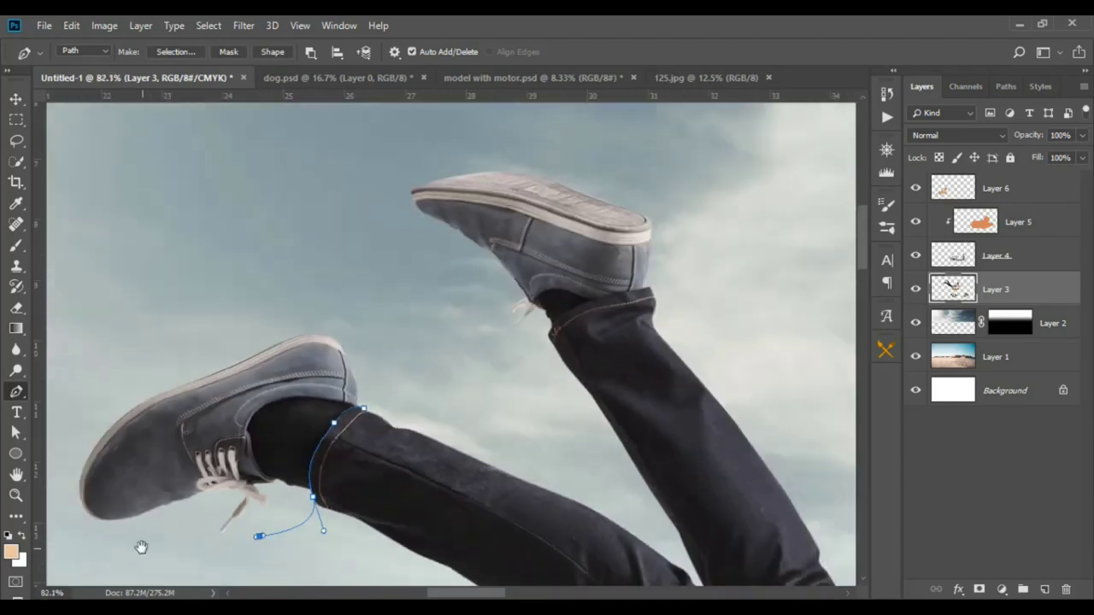
click(196, 323)
click(316, 305)
drag(396, 353, 396, 376)
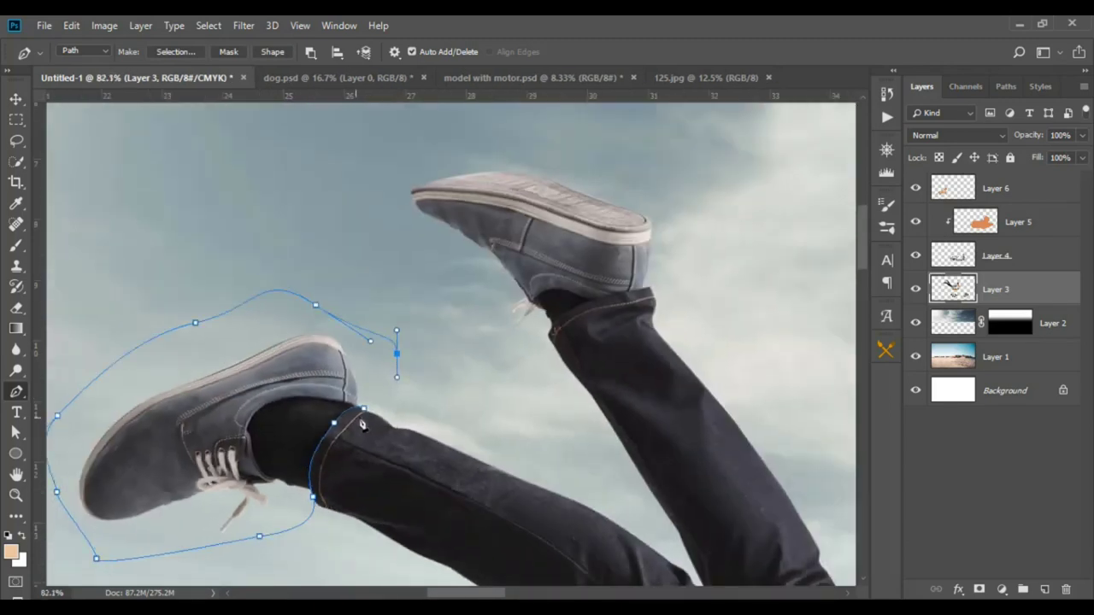
click(363, 412)
Convert the shoe path to a selection and cut it onto a new layer with Layer via Cut.
key(ctrl+Return)
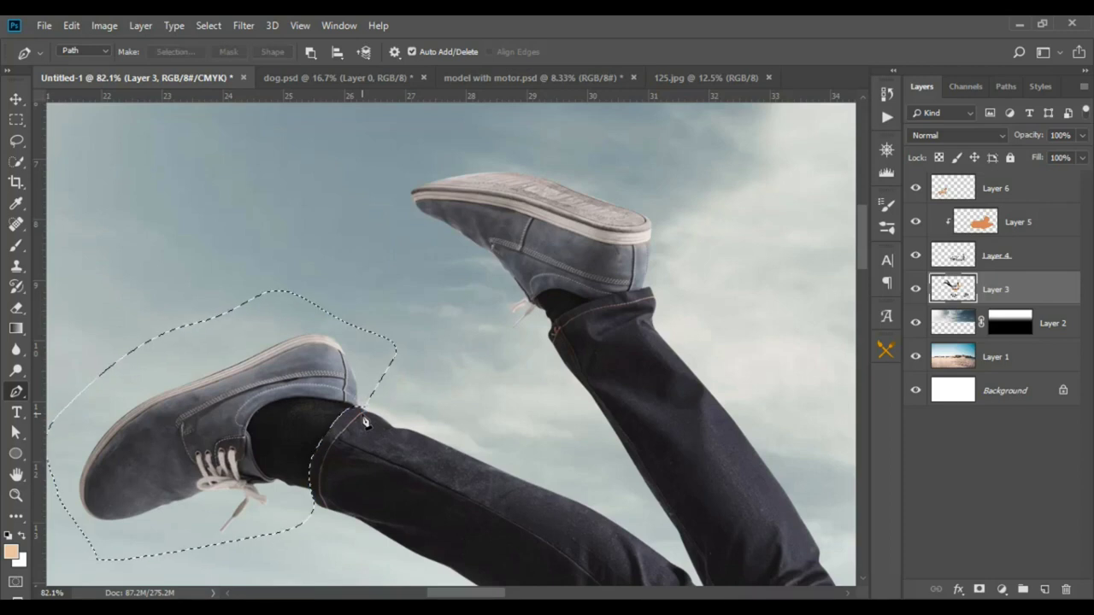
key(m)
right_click(304, 375)
click(367, 200)
Move the cut-out shoe on Layer 7 up and left, off the foot.
key(v)
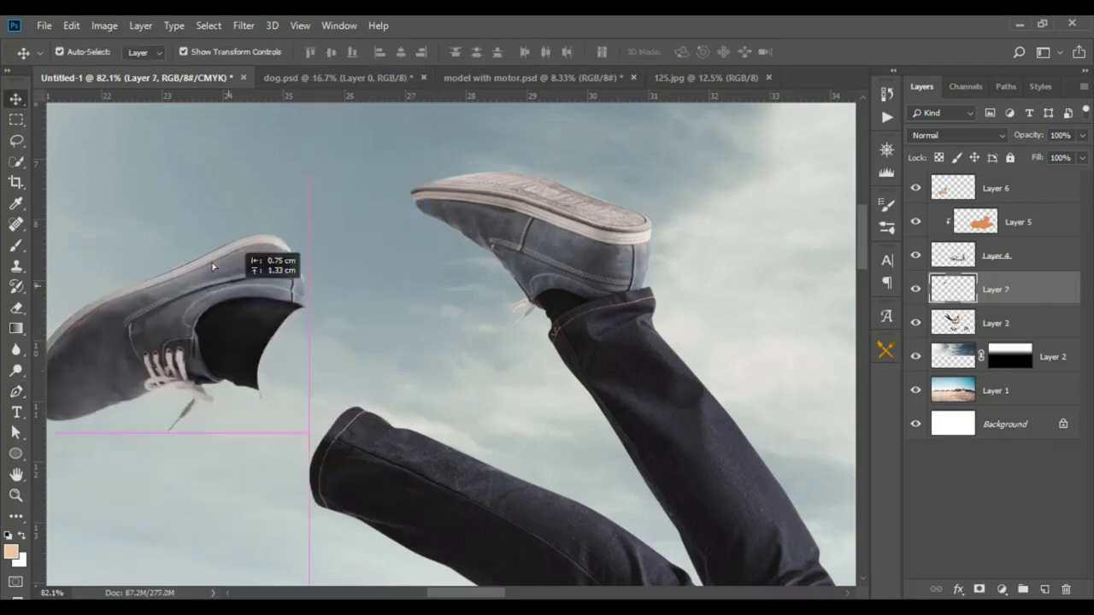
drag(313, 325, 236, 195)
alt+scroll(290, 406, down, 1)
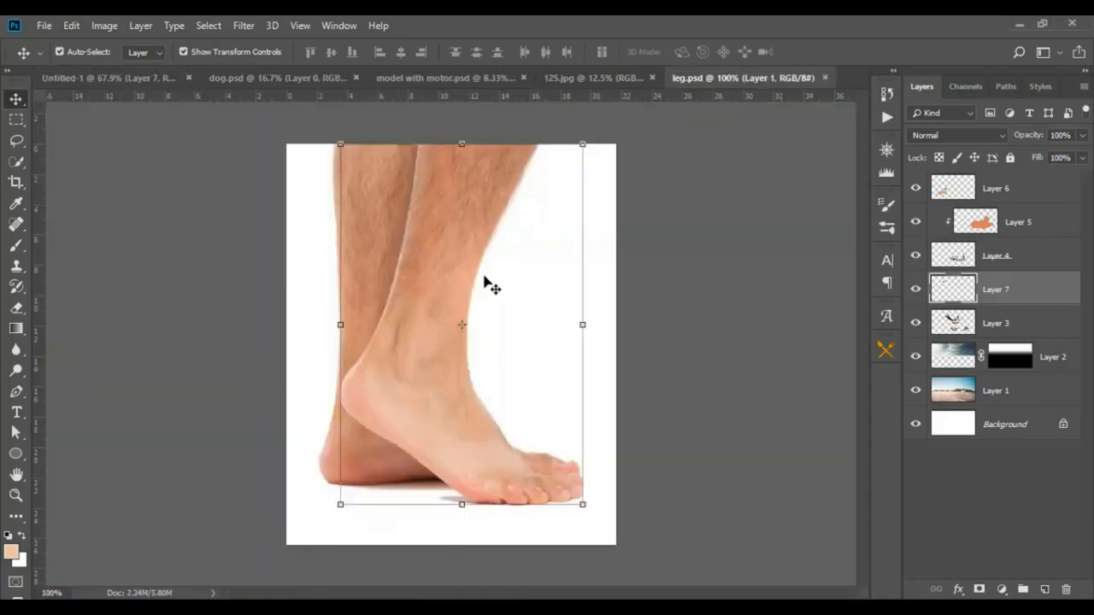
Bring the bare leg in, rotate it, scale to about 56%, and layer it beneath the man.
click(916, 250)
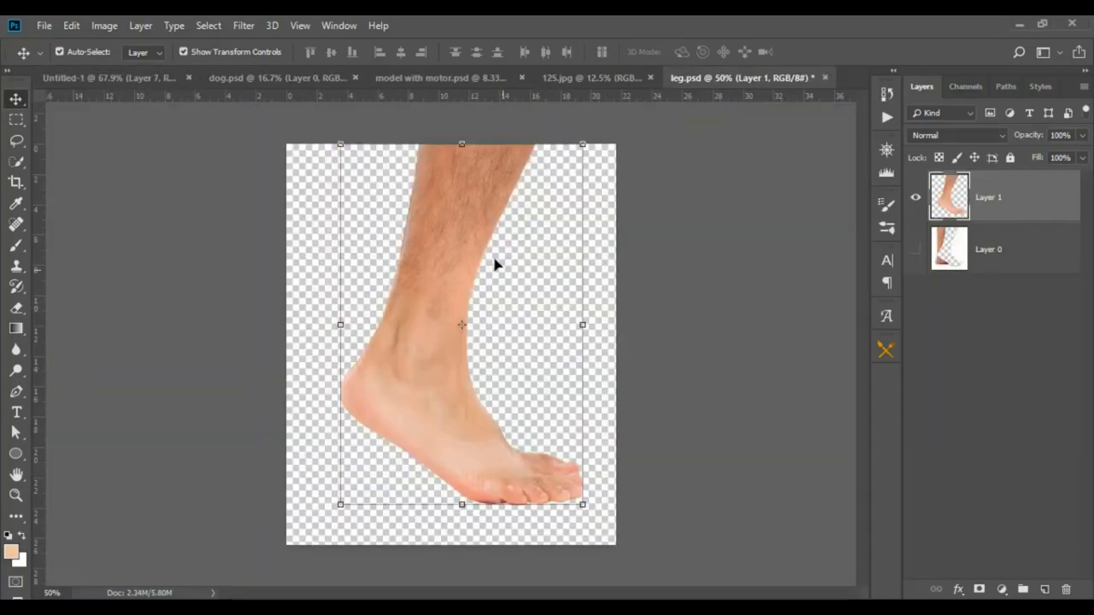
mouse_move(493, 264)
mouse_down()
mouse_move(136, 82)
mouse_move(492, 481)
mouse_move(295, 367)
mouse_up()
drag(435, 359, 335, 423)
drag(442, 524, 378, 471)
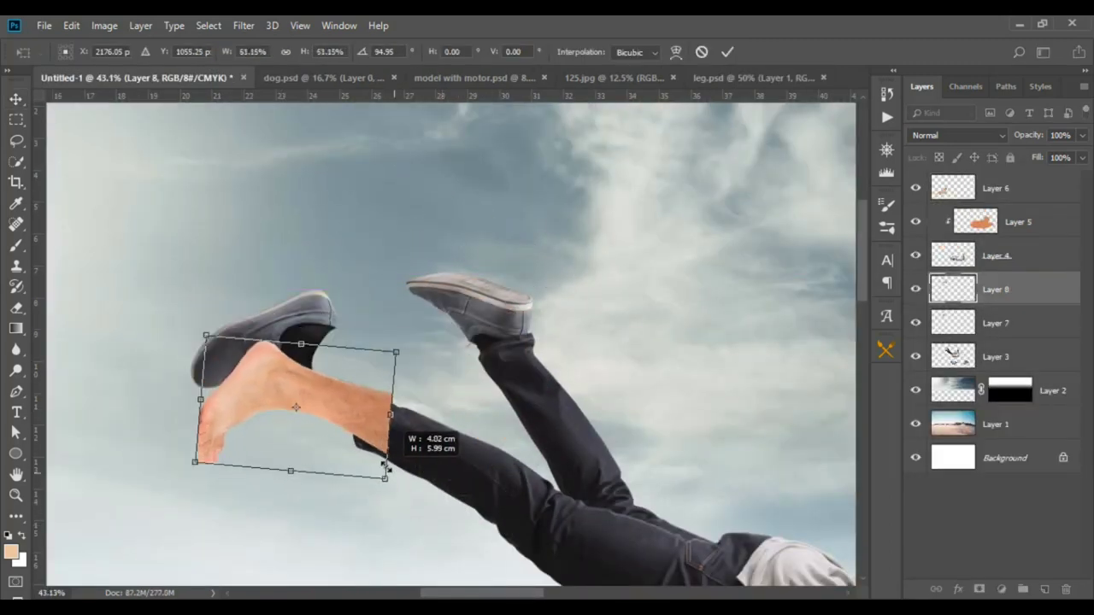
drag(418, 305, 415, 296)
key(Return)
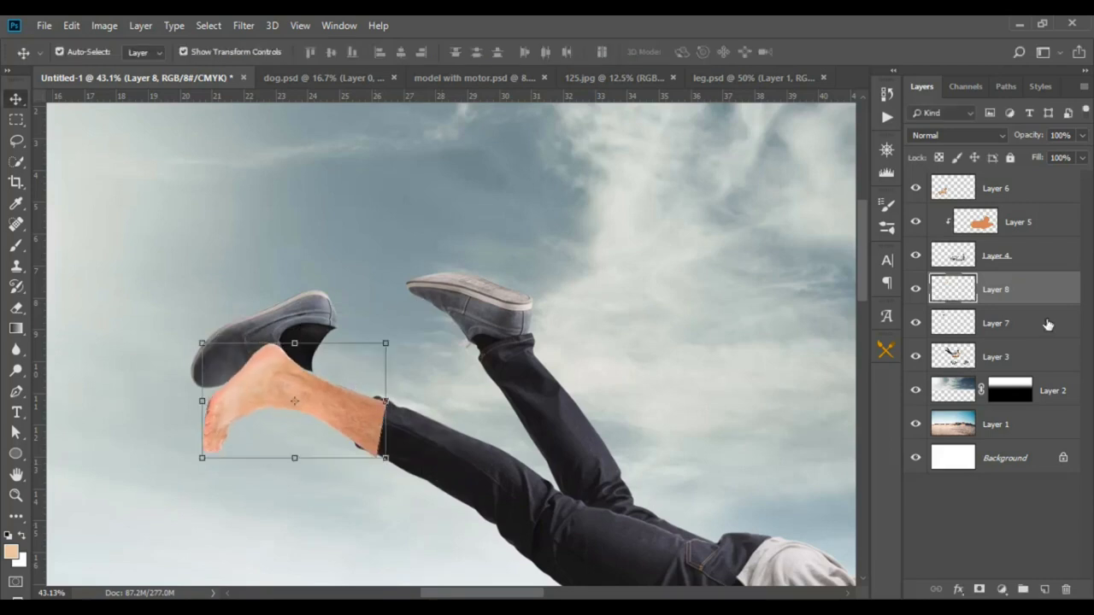
mouse_move(1017, 291)
mouse_down()
mouse_move(1020, 337)
mouse_move(977, 366)
mouse_up()
Move the loose shoe farther up-left and position the rotated bare foot at the trouser hem.
scroll(314, 400, up, 2)
drag(309, 270, 266, 185)
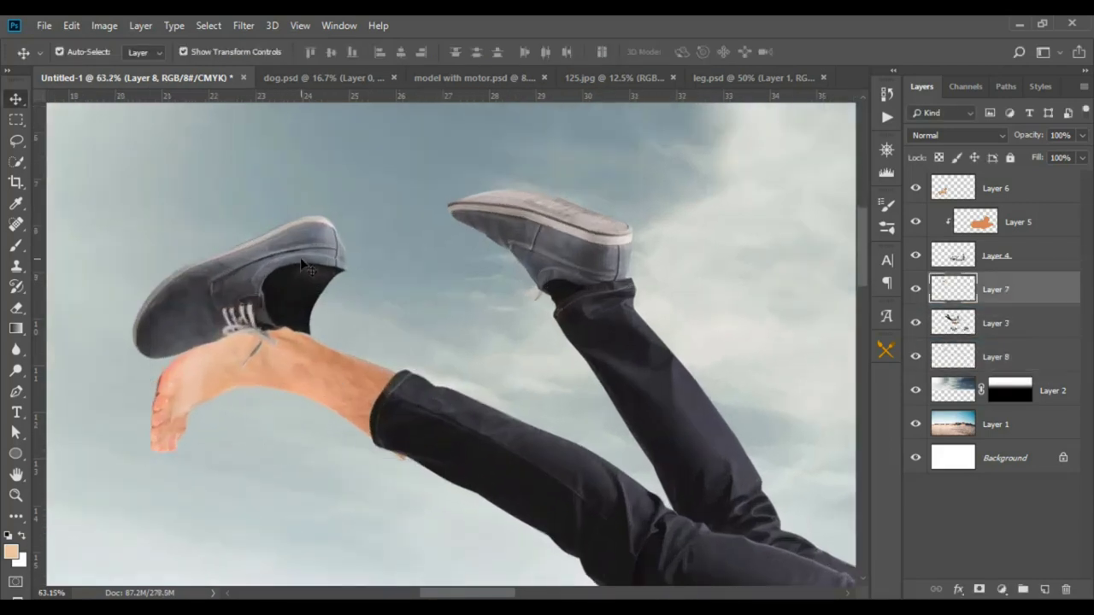
drag(281, 362, 324, 383)
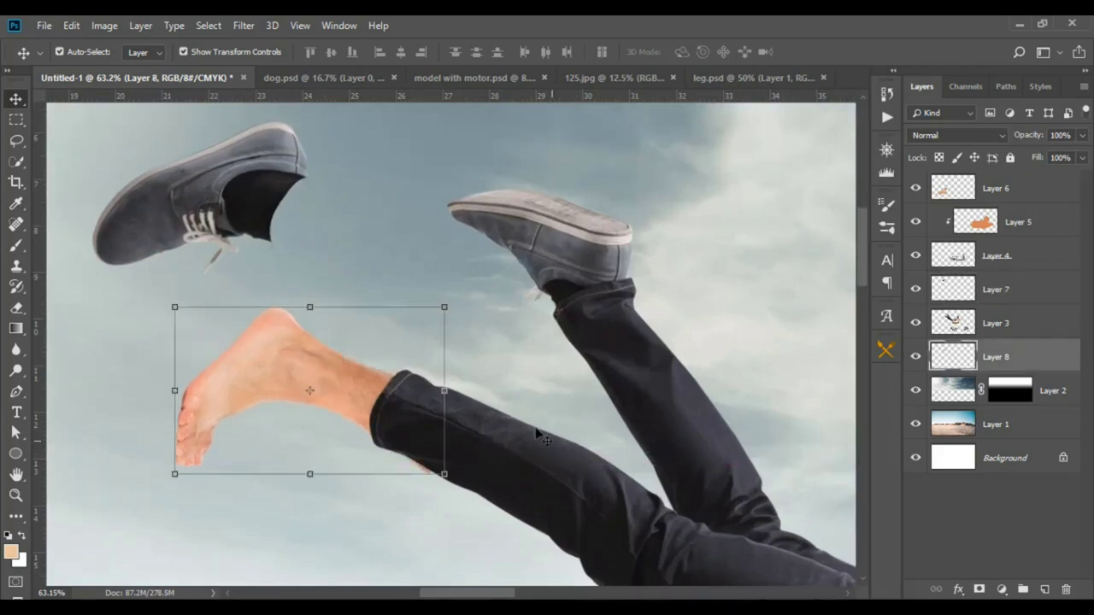
drag(450, 392, 481, 384)
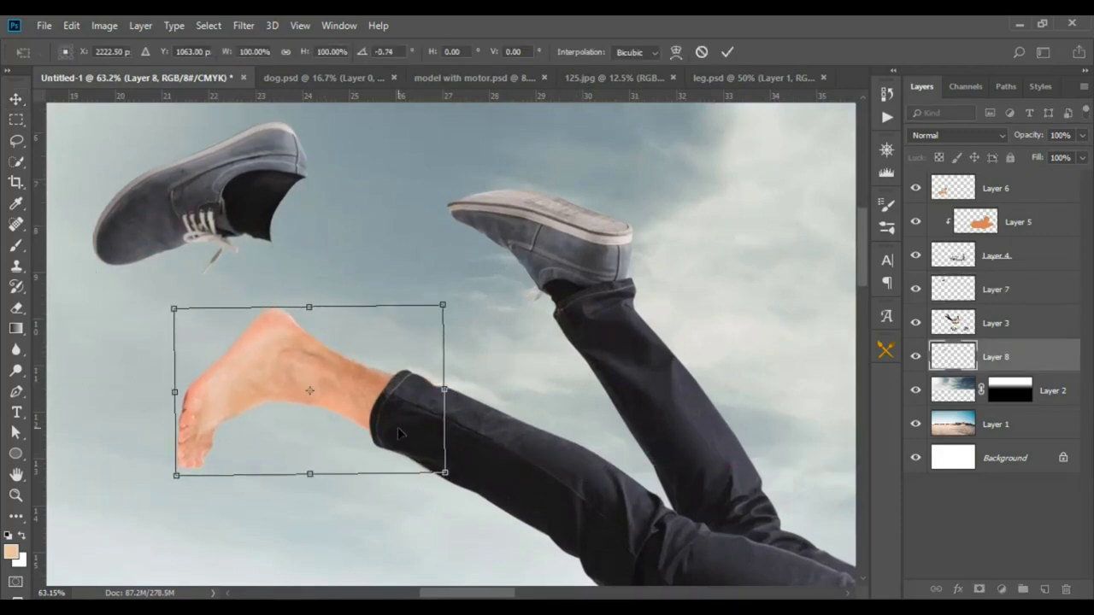
drag(404, 433, 414, 440)
key(Return)
scroll(413, 441, down, 2)
scroll(414, 440, down, 3)
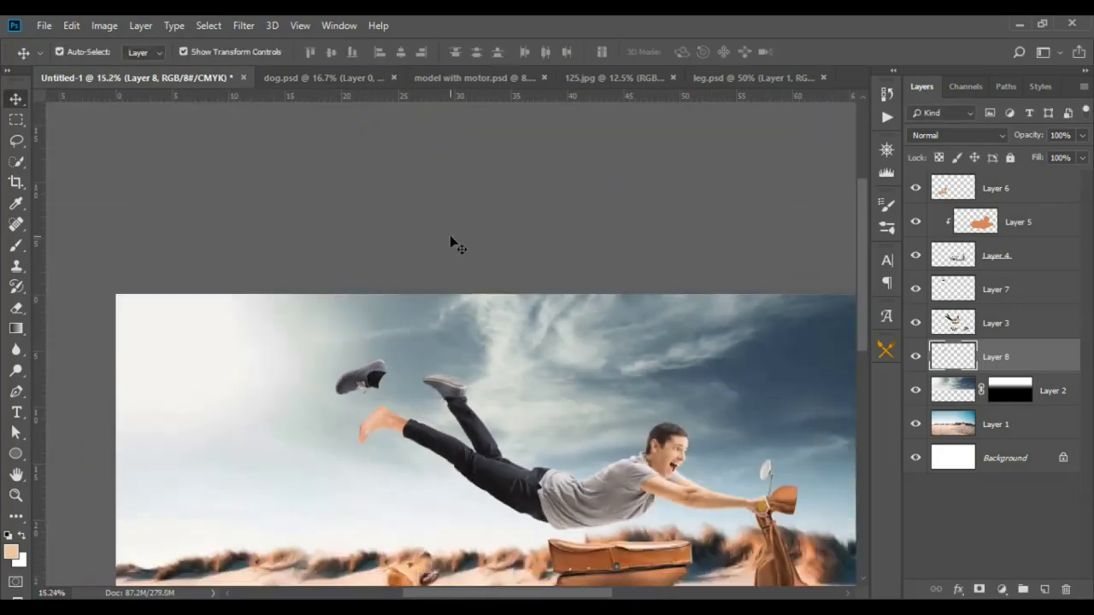
scroll(450, 239, down, 2)
scroll(305, 222, up, 1)
scroll(295, 243, up, 2)
scroll(322, 274, up, 3)
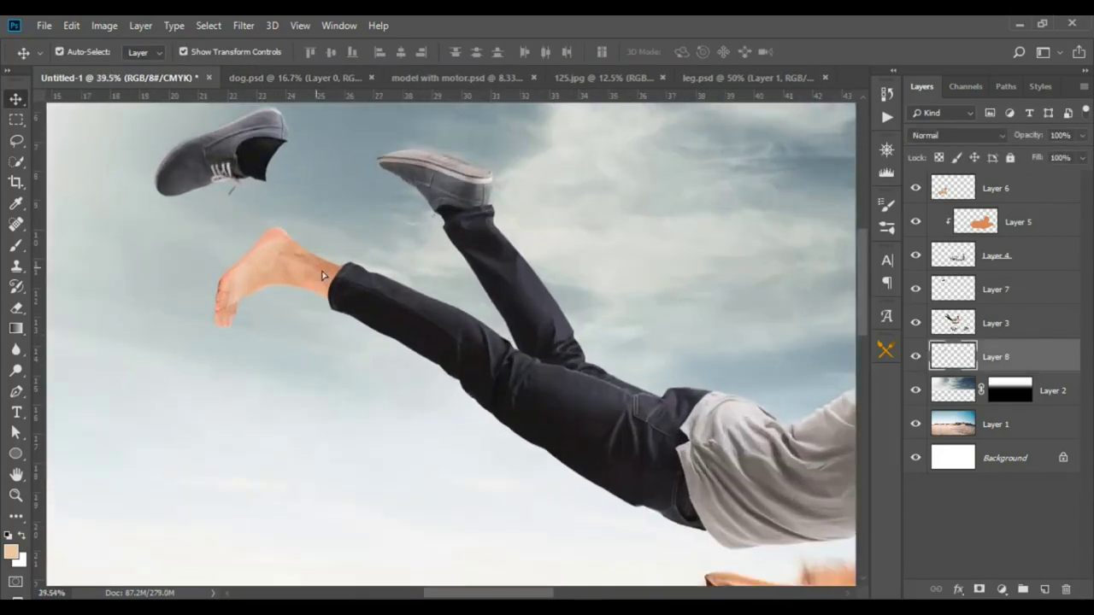
Nudge the bare foot into the trousers and enlarge it to about 111%.
drag(323, 274, 342, 283)
scroll(367, 325, down, 3)
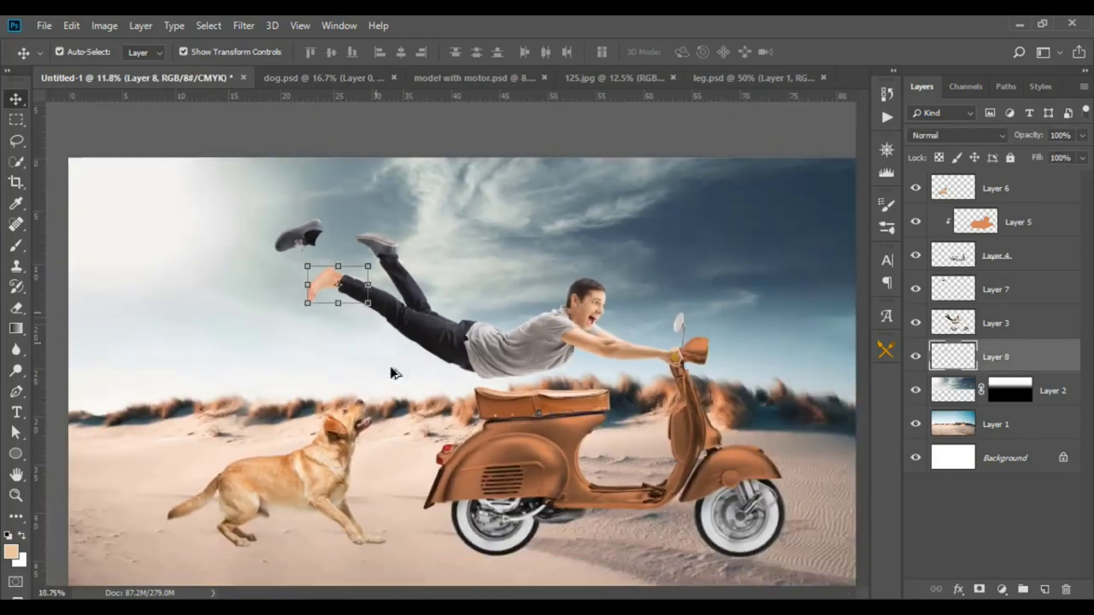
scroll(298, 537, down, 1)
click(299, 539)
scroll(299, 252, up, 2)
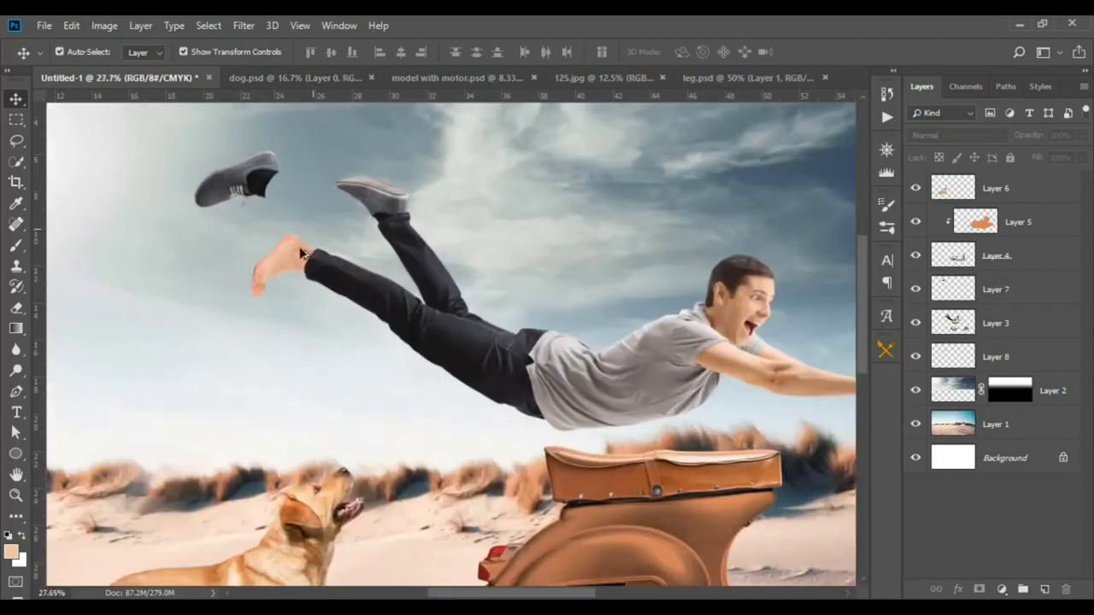
scroll(293, 274, up, 2)
scroll(300, 278, up, 1)
click(299, 278)
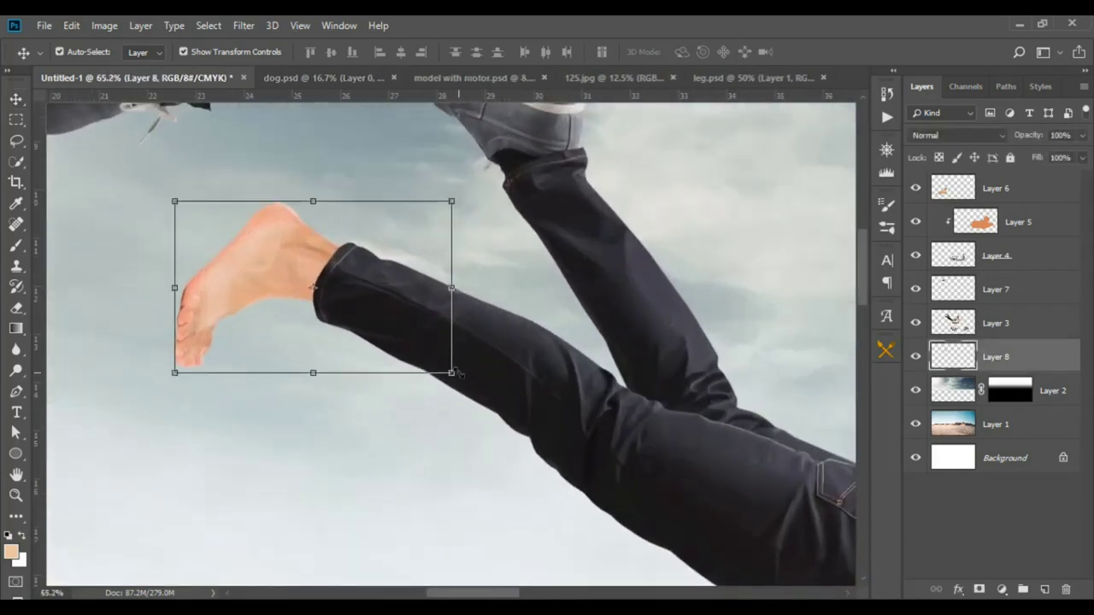
mouse_move(466, 374)
mouse_down()
mouse_move(482, 387)
mouse_move(437, 369)
mouse_up()
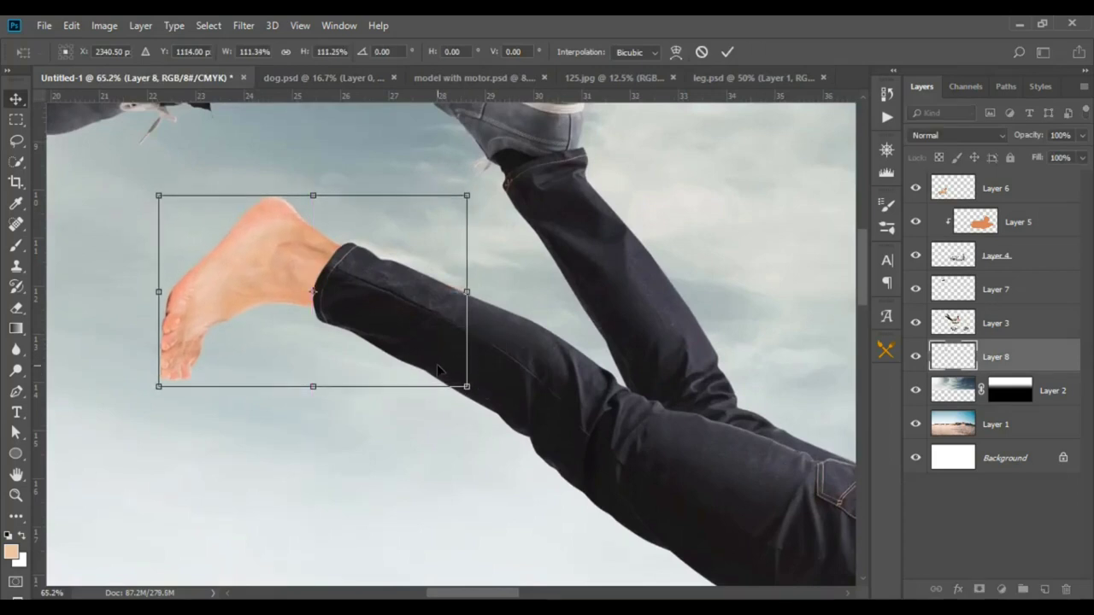
key(Return)
scroll(208, 359, up, 2)
scroll(227, 317, up, 1)
scroll(228, 321, up, 1)
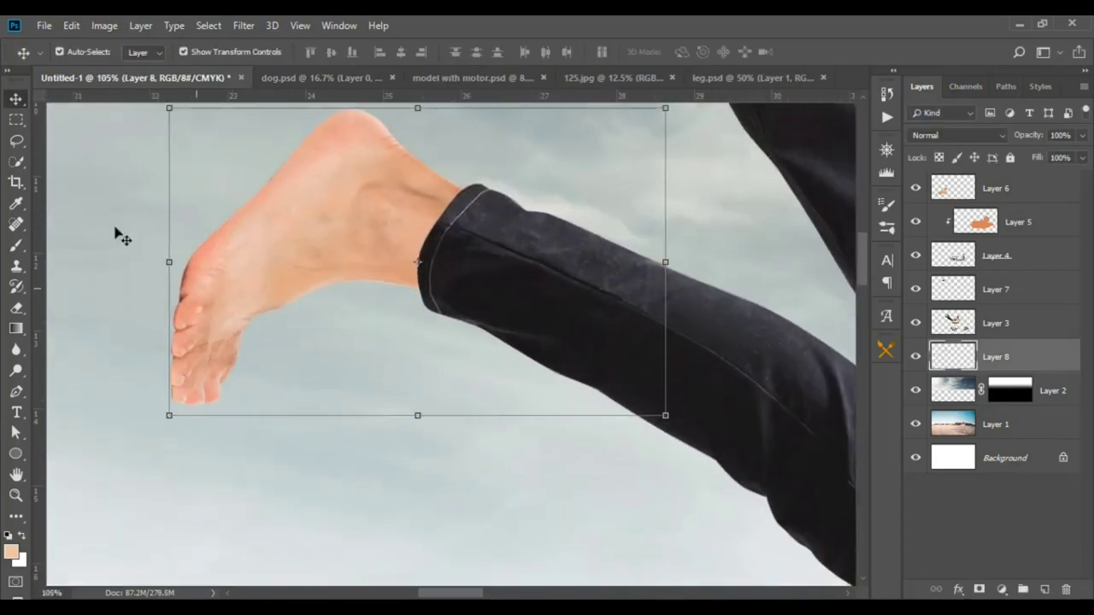
Check the original leg in leg.psd, then draw a rectangular selection over the toes.
click(16, 120)
drag(105, 217, 324, 469)
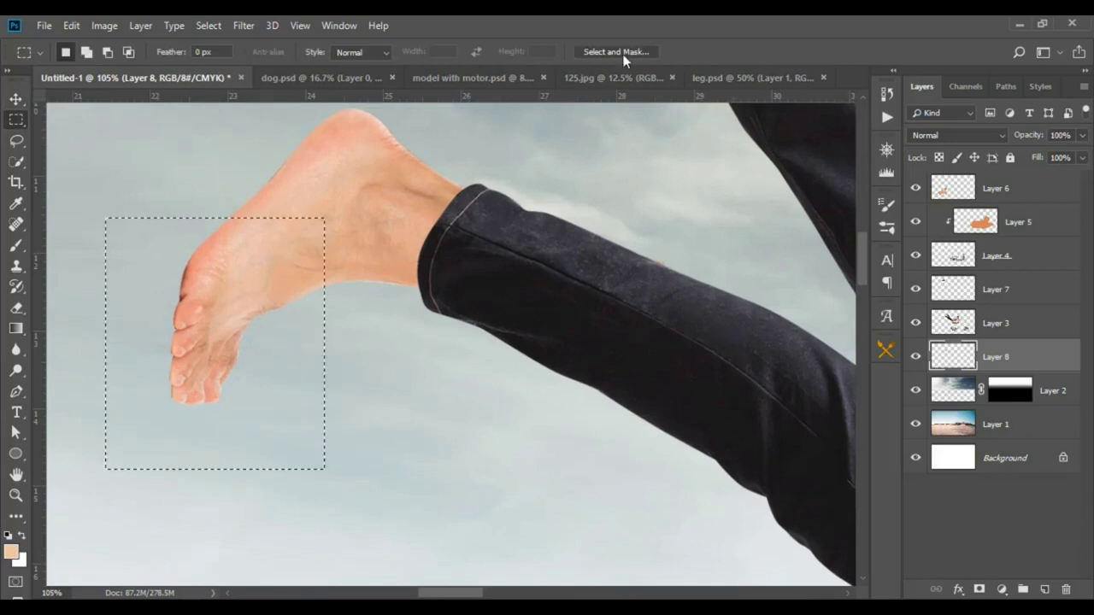
click(749, 77)
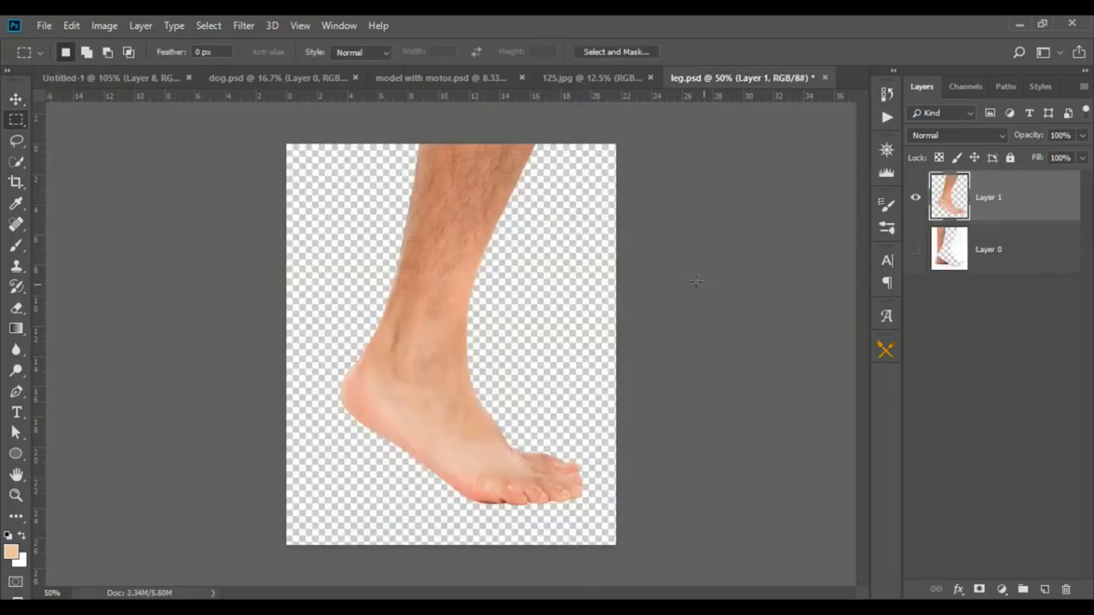
click(915, 249)
click(101, 78)
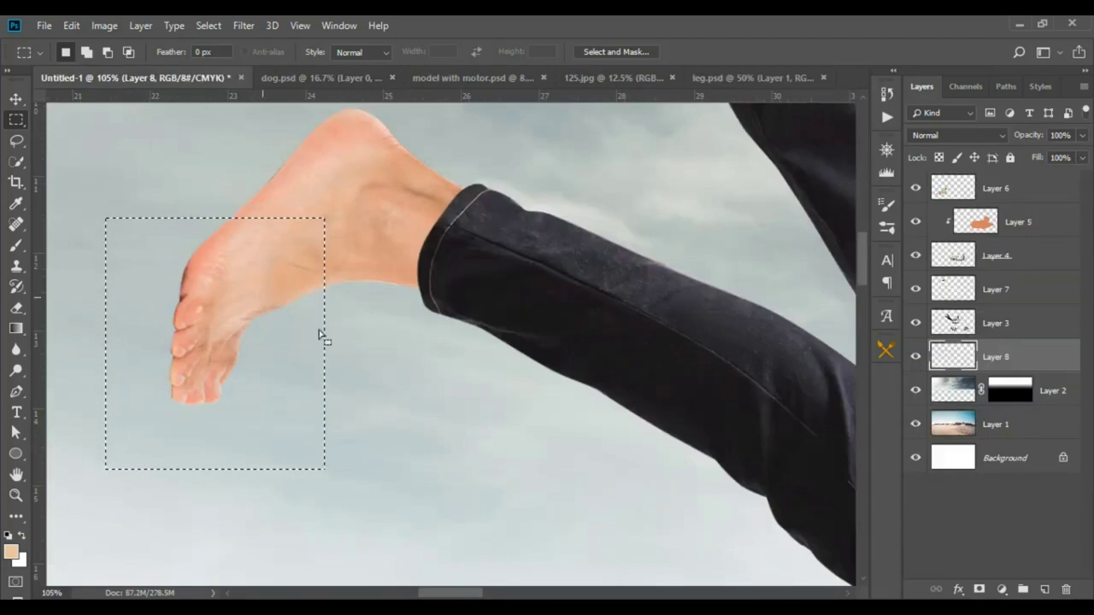
key(ctrl+d)
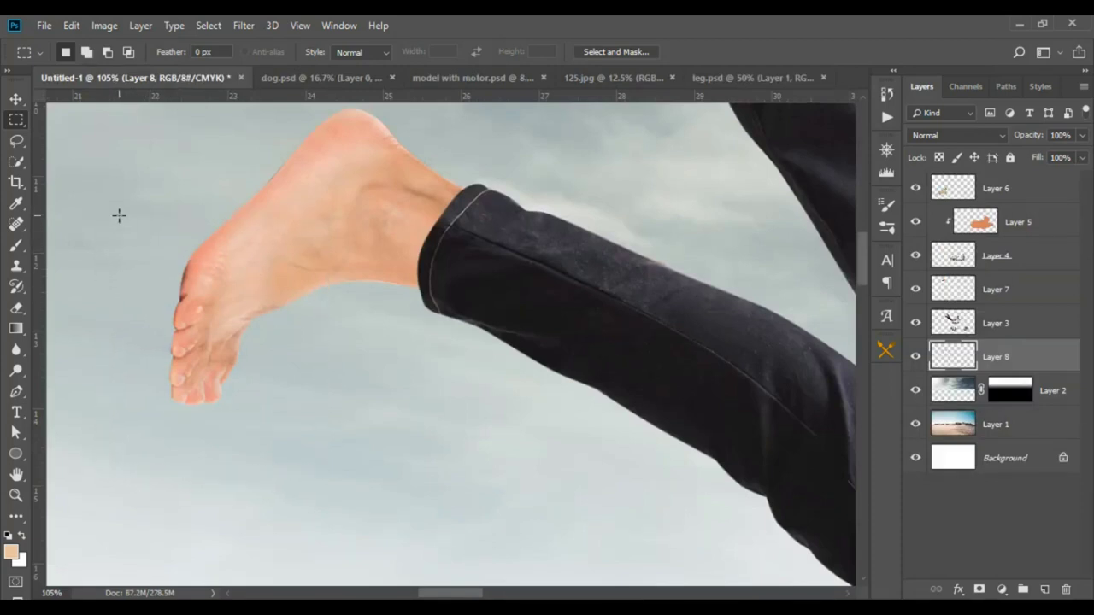
drag(118, 215, 315, 471)
drag(276, 286, 274, 264)
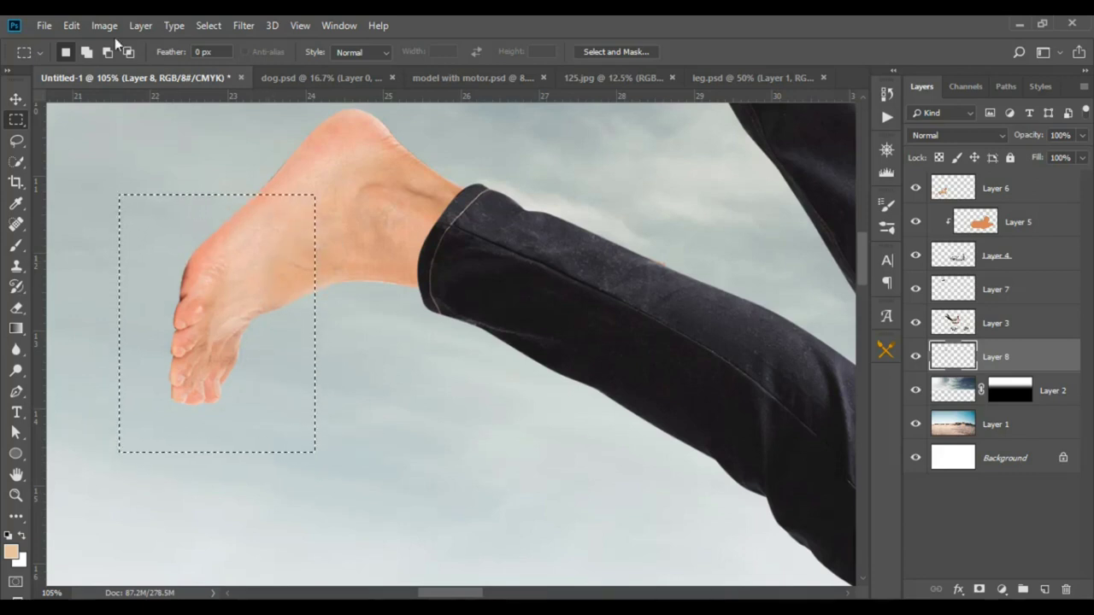
Puppet Warp the toes, pinning mid-foot and rotating the toes about 40°, then apply.
click(76, 26)
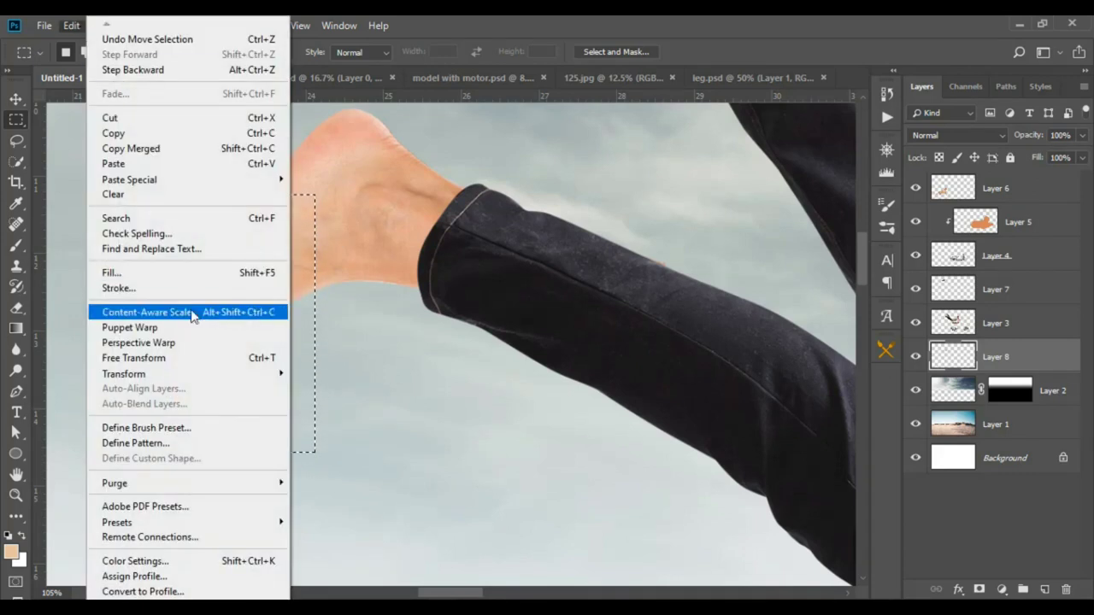
click(205, 327)
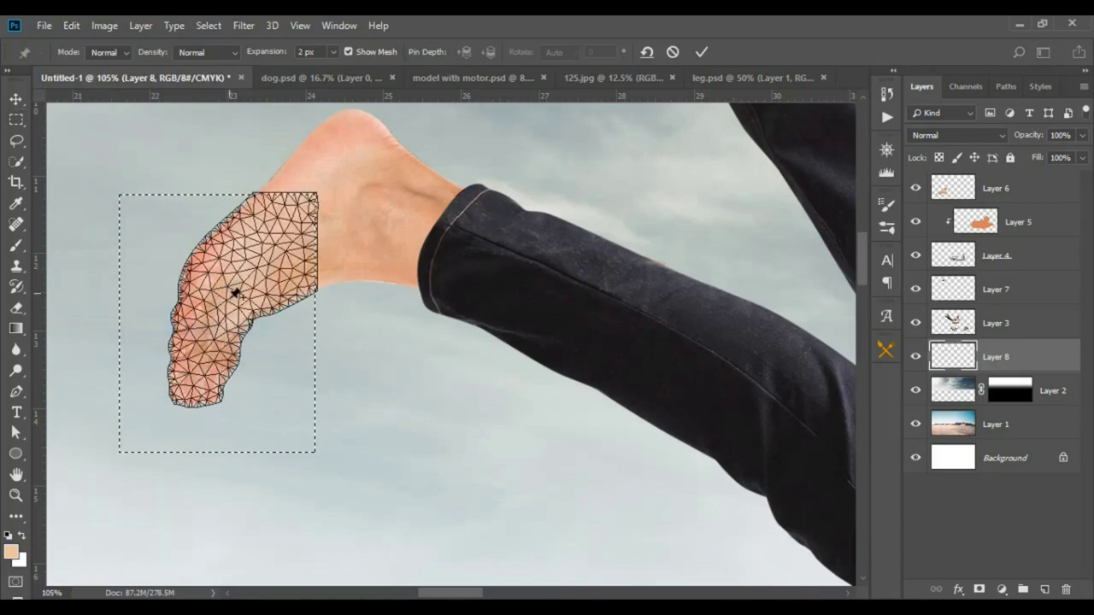
click(228, 303)
mouse_move(199, 397)
mouse_down()
mouse_move(182, 407)
mouse_move(189, 377)
mouse_up()
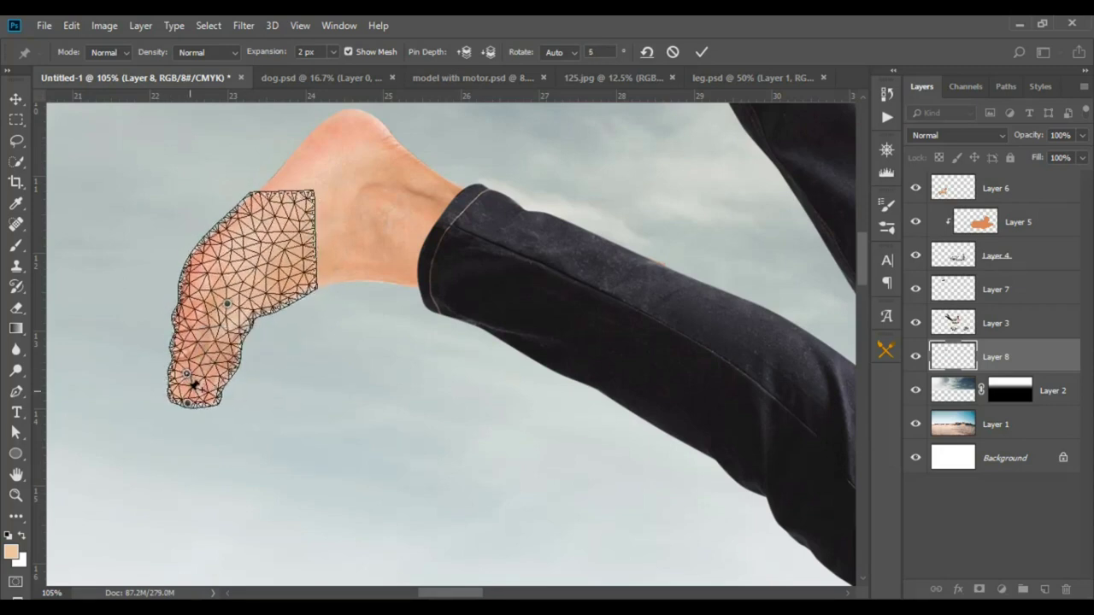
drag(182, 408, 181, 388)
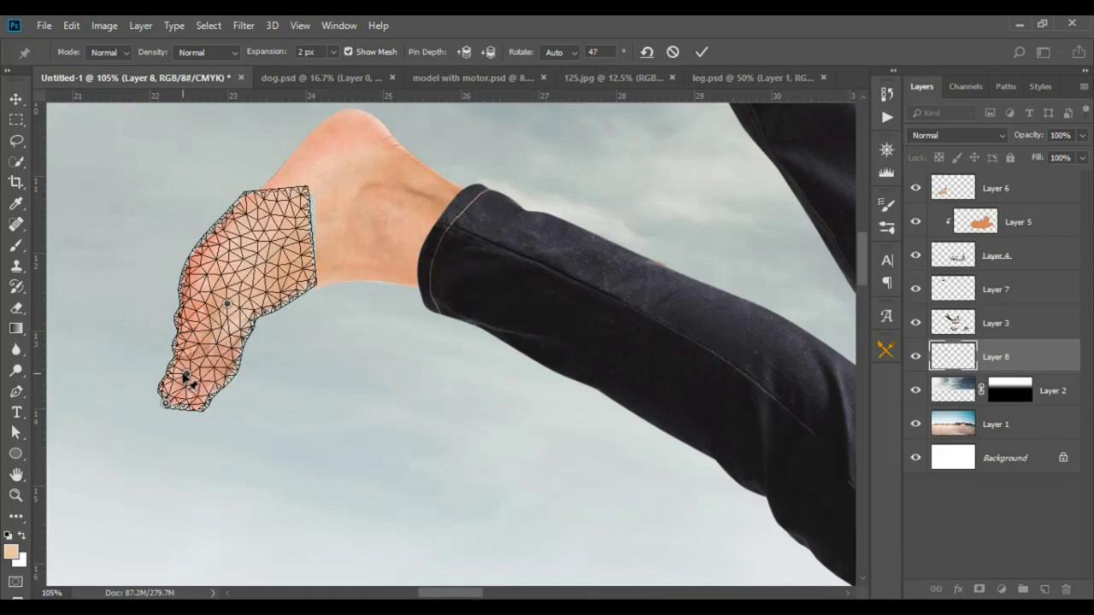
click(16, 100)
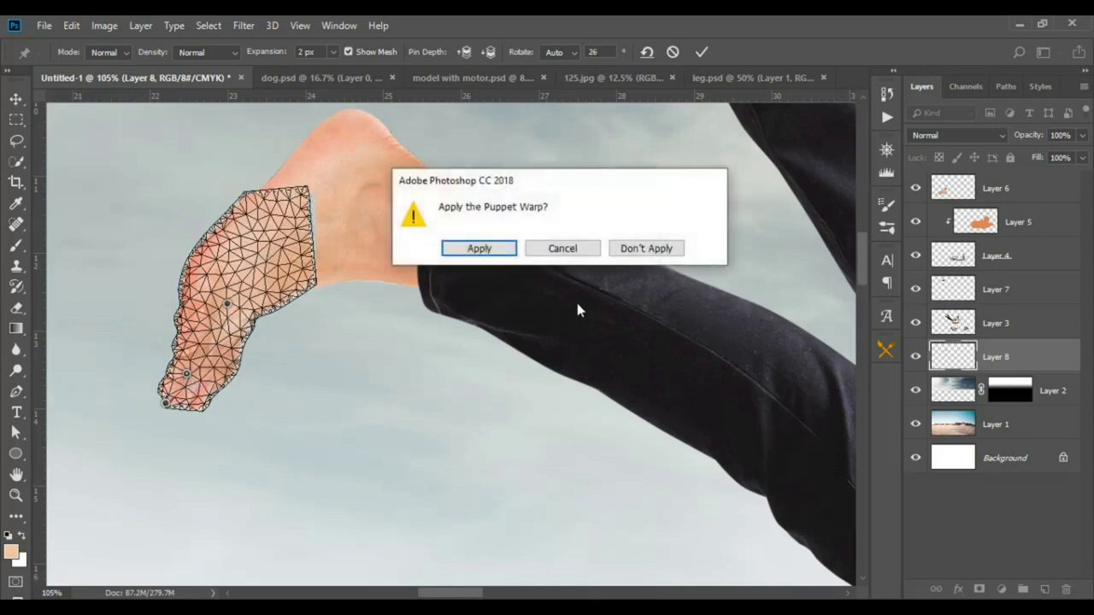
click(491, 251)
Cut a rectangular toe selection to a new layer, then merge it back down.
key(ctrl+d)
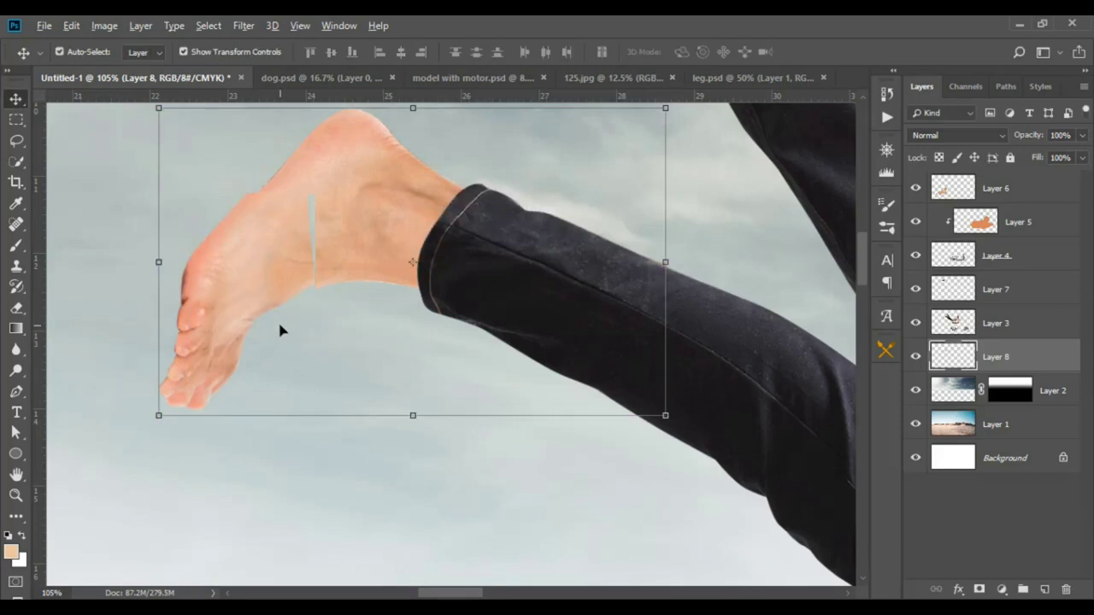
scroll(266, 267, down, 3)
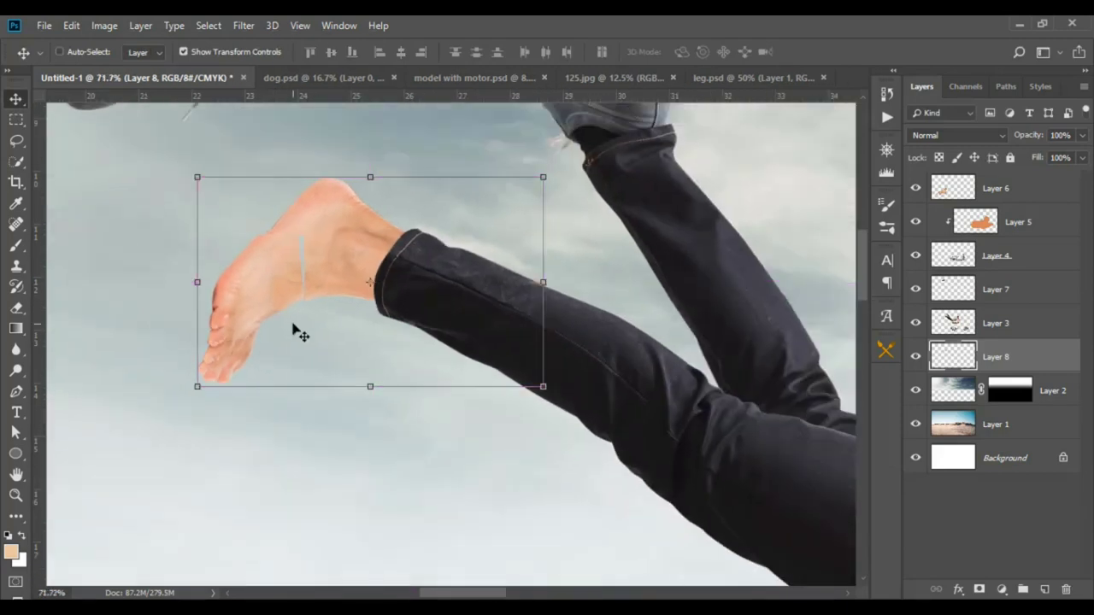
key(ctrl+z)
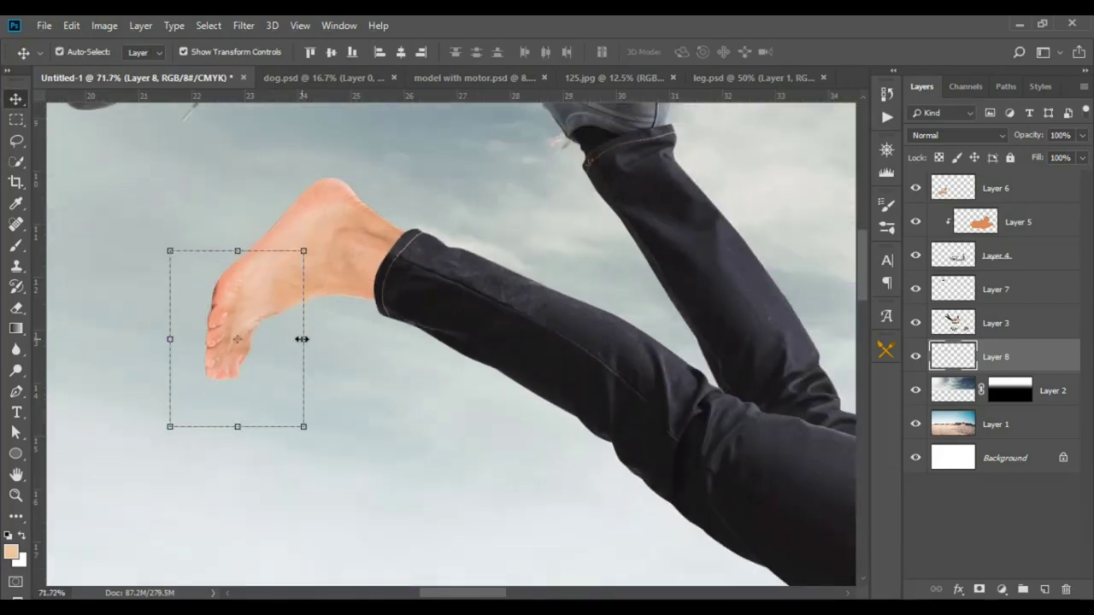
key(m)
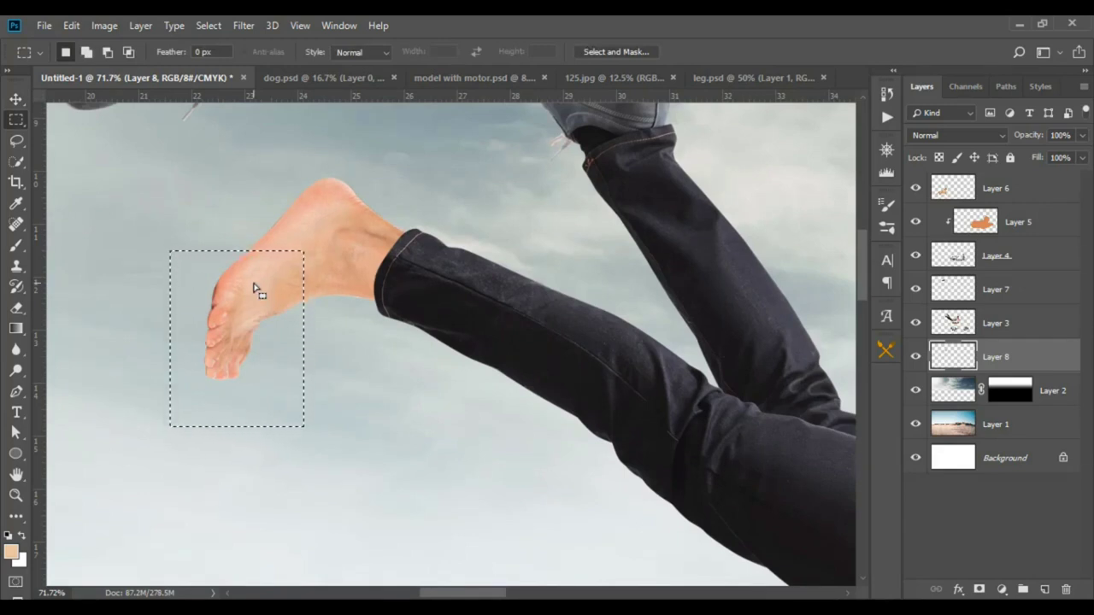
scroll(254, 288, up, 1)
drag(244, 276, 247, 257)
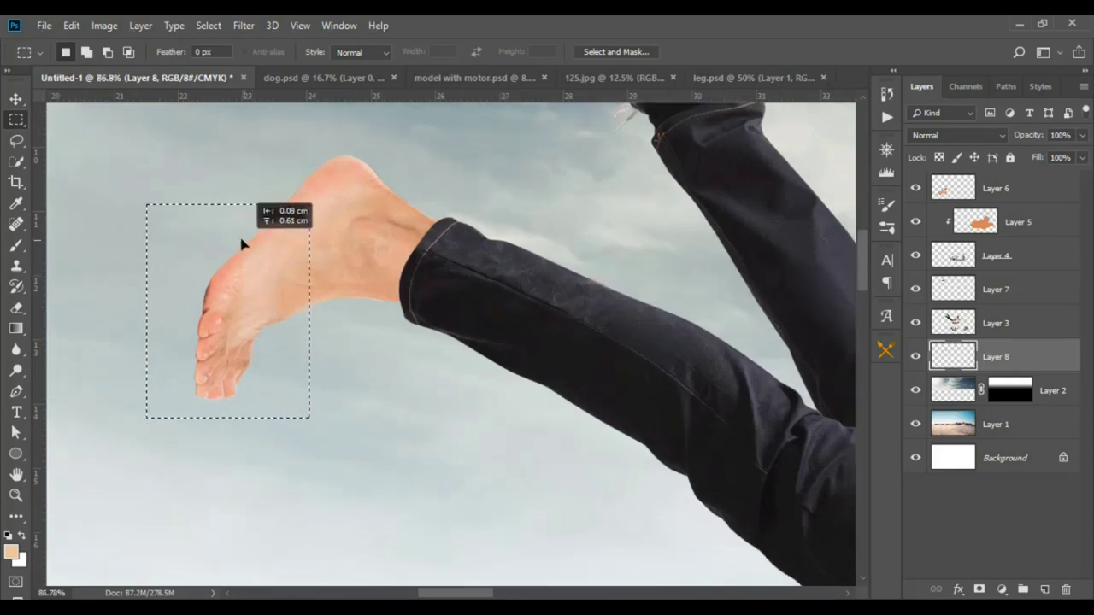
right_click(244, 307)
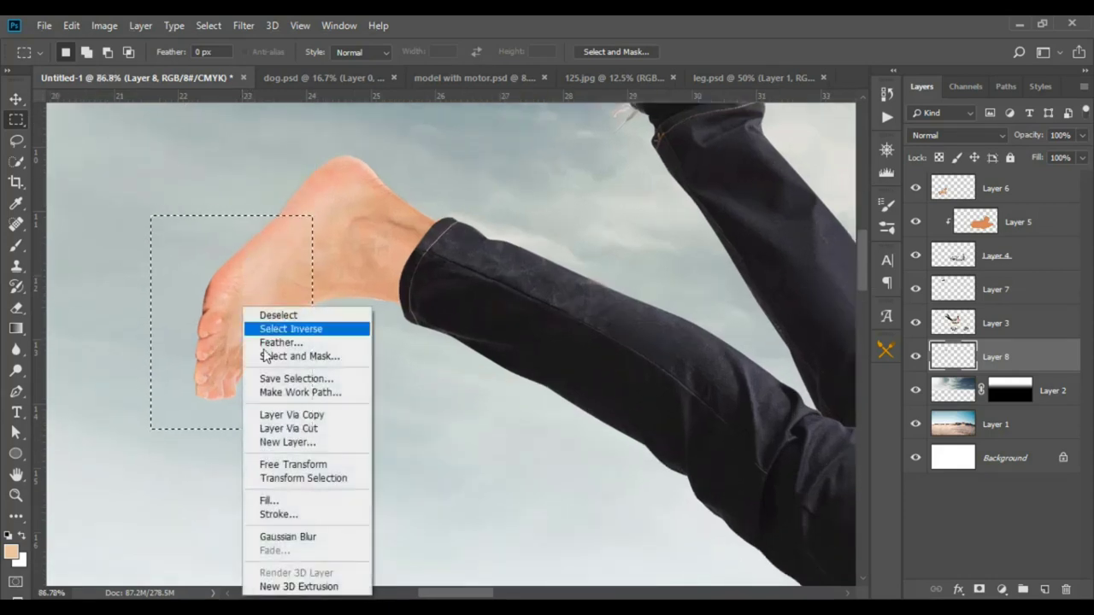
click(323, 431)
key(v)
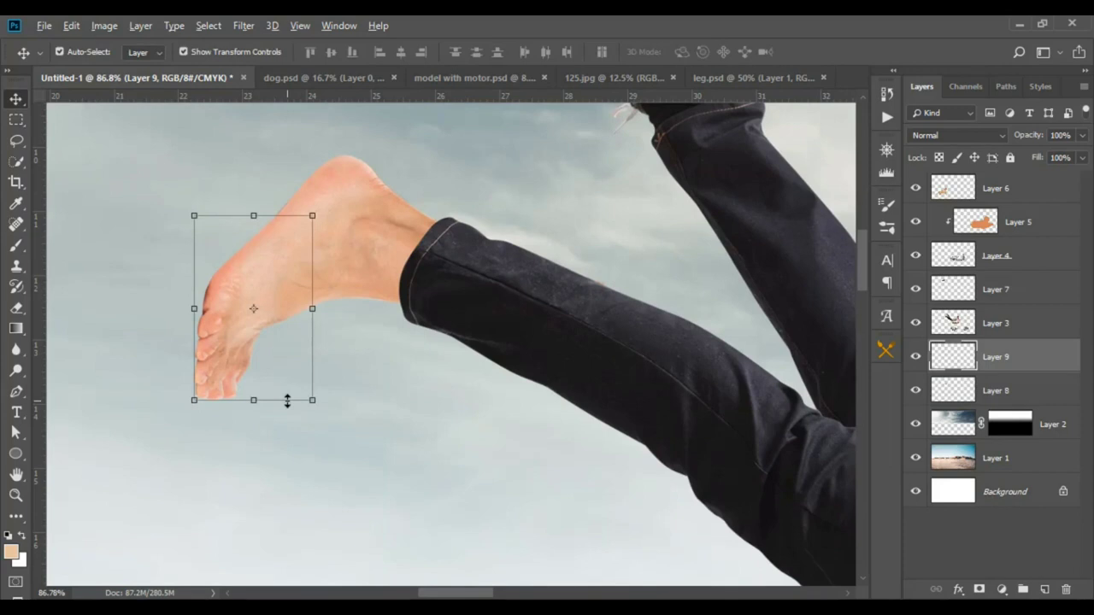
key(ctrl+e)
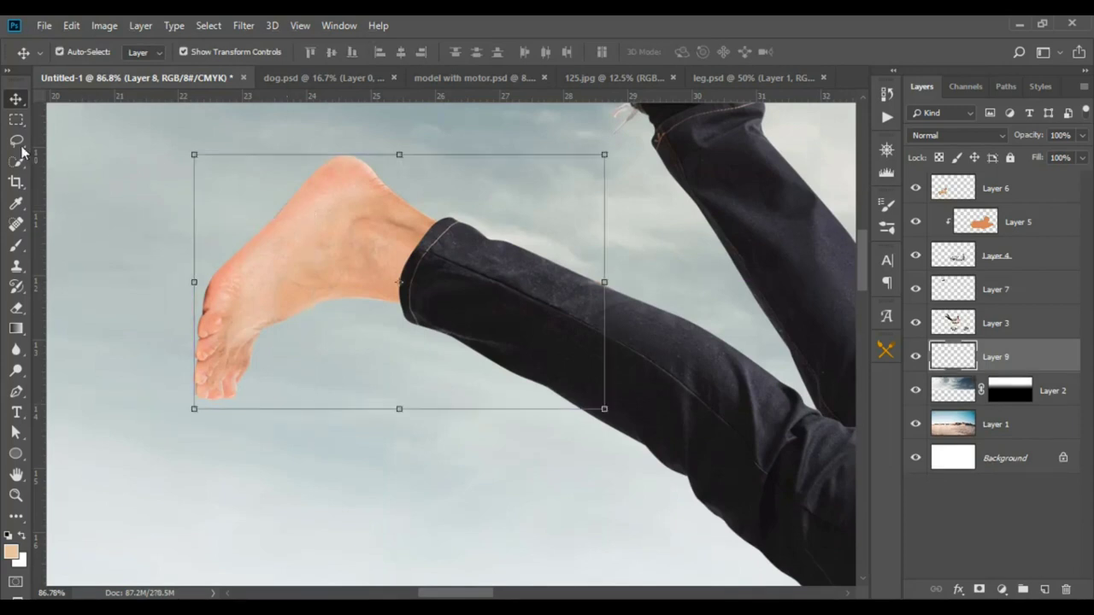
Lasso the toes onto their own Layer 9 and start a free transform on it.
click(16, 141)
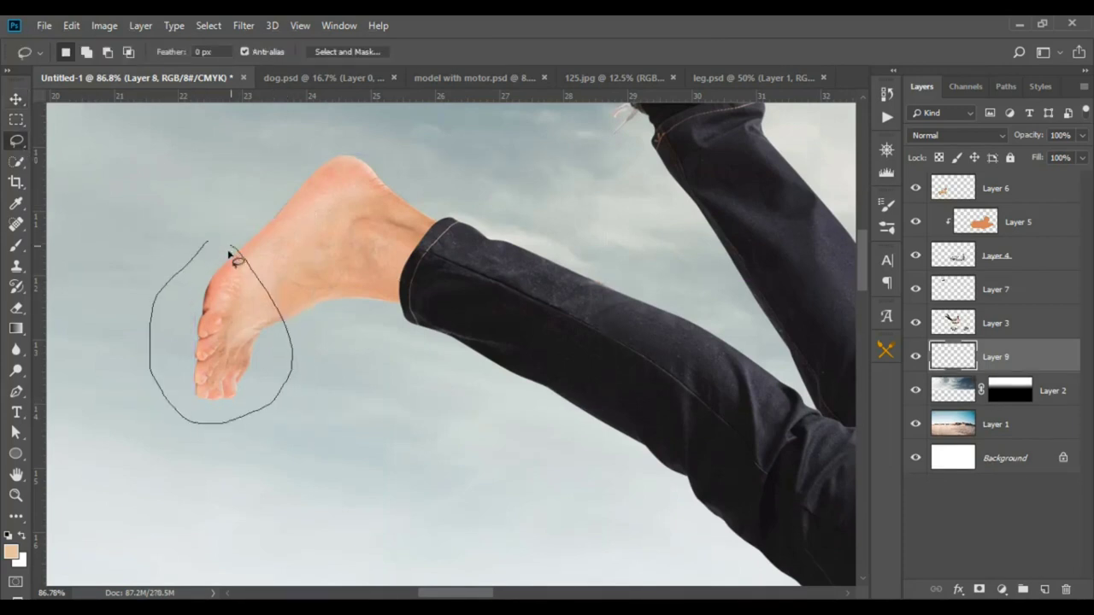
drag(237, 260, 233, 254)
right_click(243, 335)
click(287, 158)
key(v)
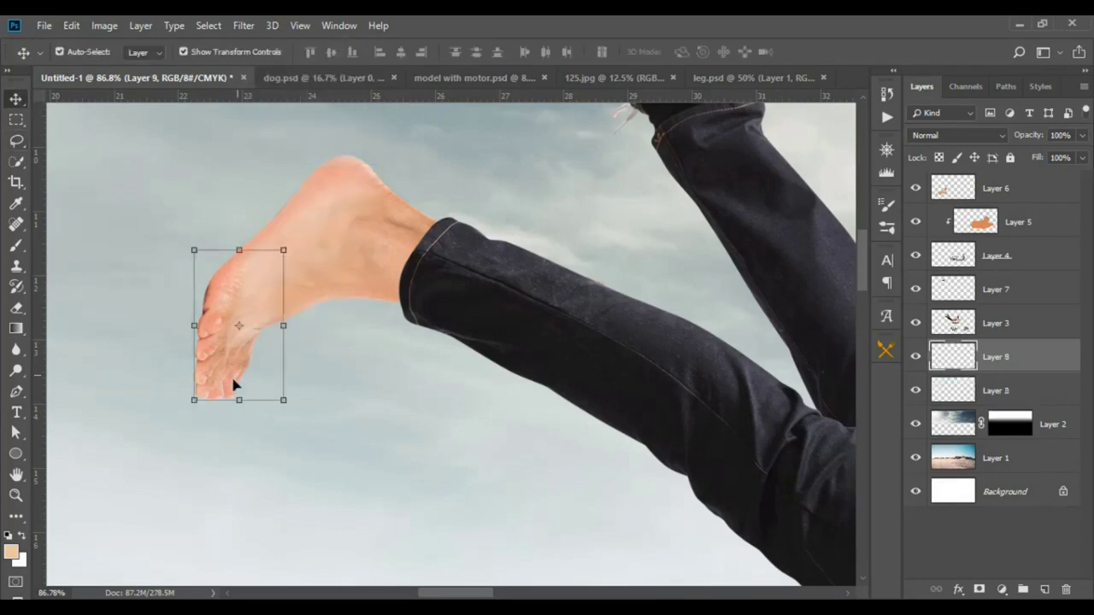
alt+scroll(235, 385, up, 2)
key(ctrl+t)
right_click(265, 321)
Warp the toes by dragging the grid's lower-left, bottom and middle handles, then apply.
click(273, 454)
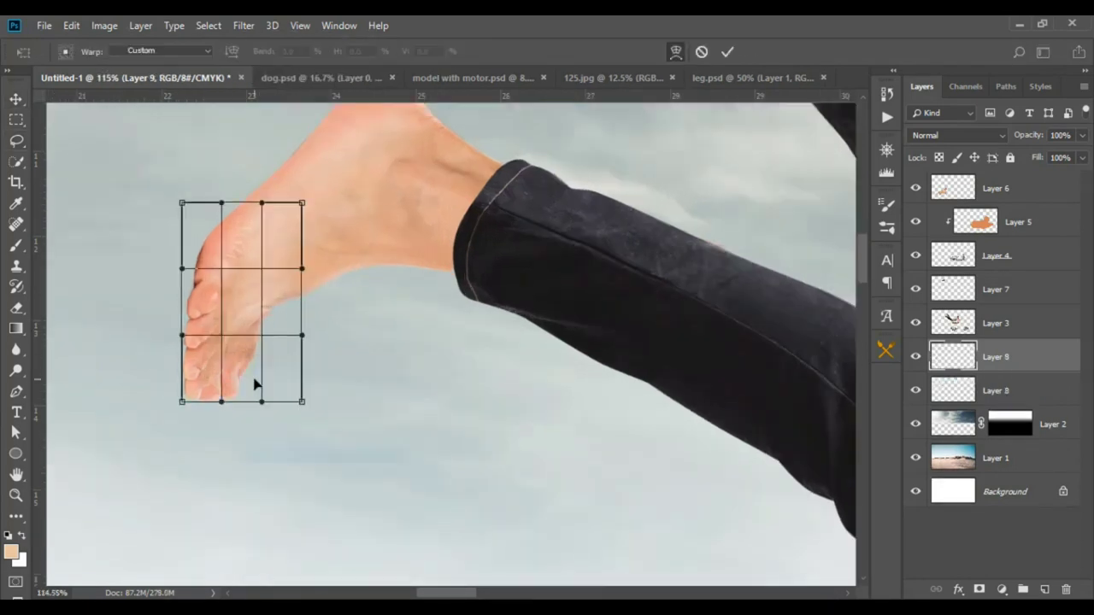
drag(195, 376, 176, 368)
drag(187, 314, 182, 305)
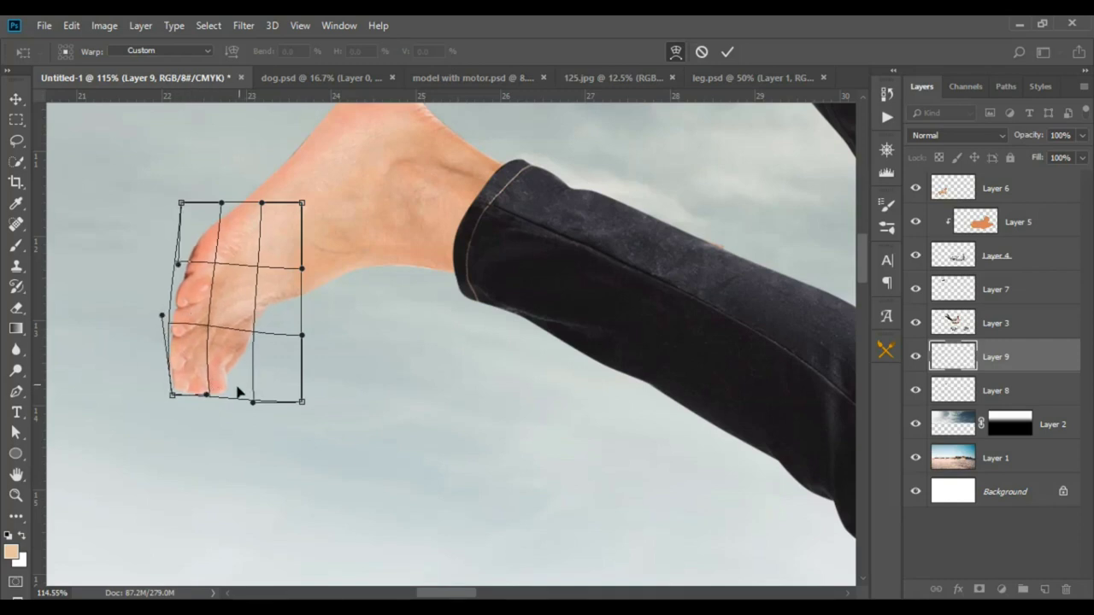
drag(238, 391, 216, 390)
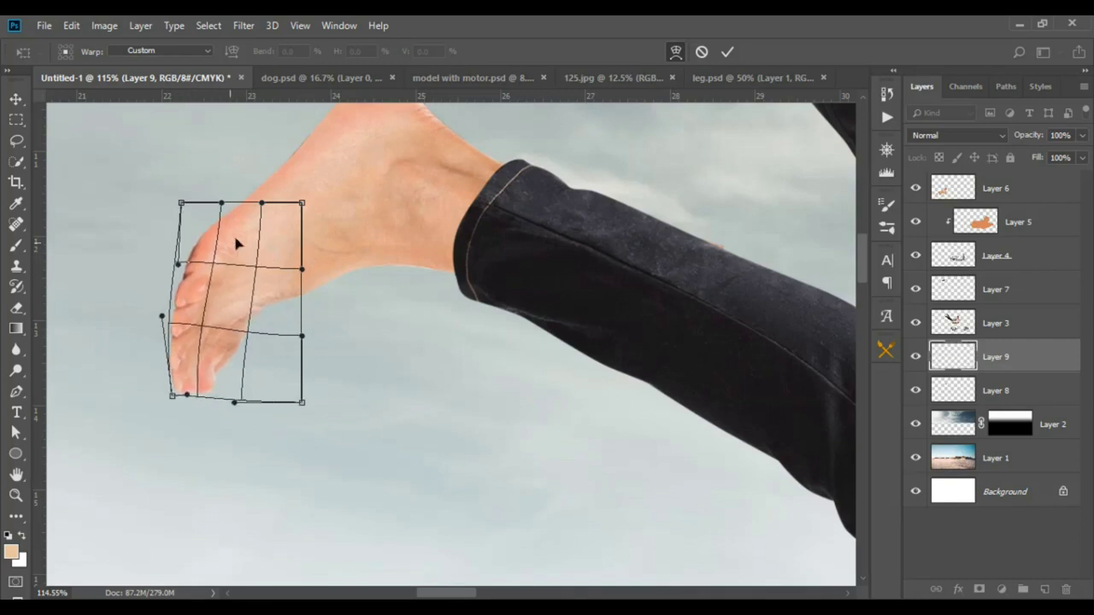
drag(249, 236, 252, 235)
key(v)
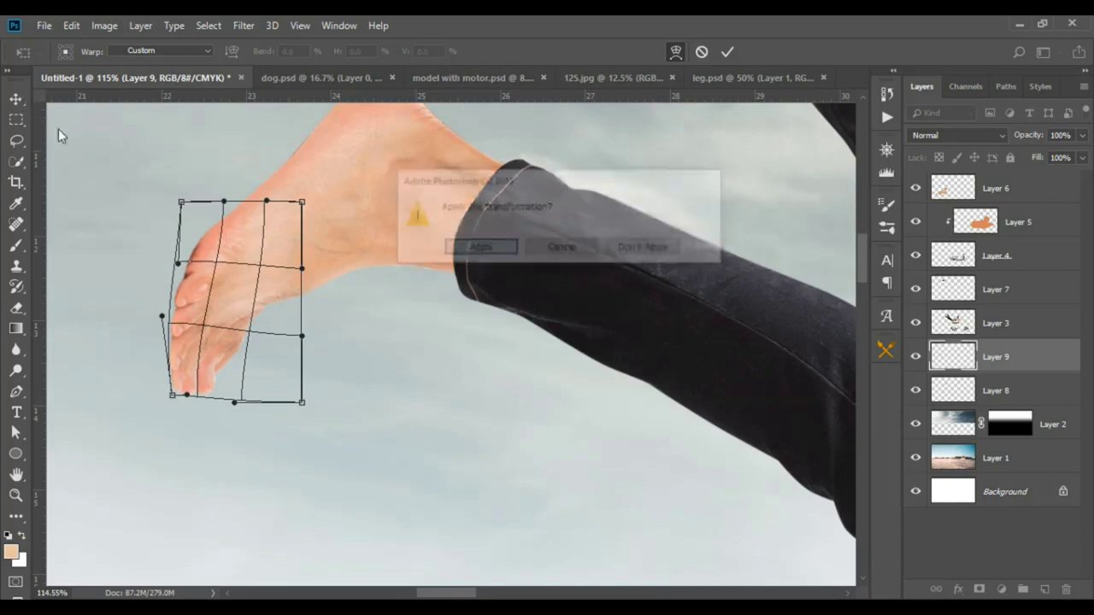
click(507, 247)
Widen the toes to about 106% and commit the transform.
drag(301, 300, 347, 306)
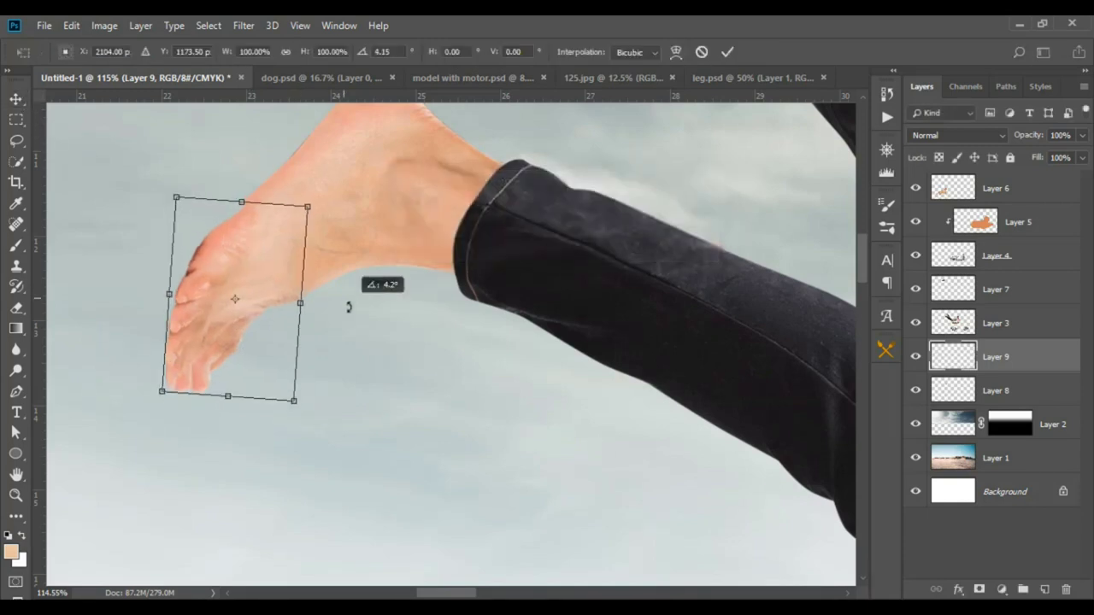
drag(284, 261, 289, 251)
key(Escape)
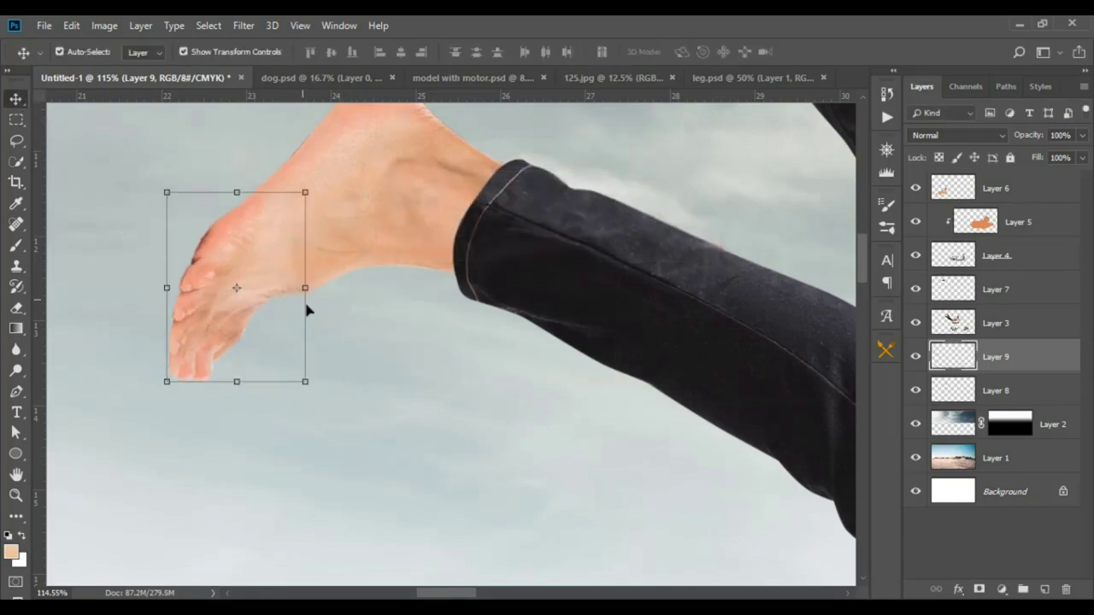
drag(308, 377, 317, 379)
key(Return)
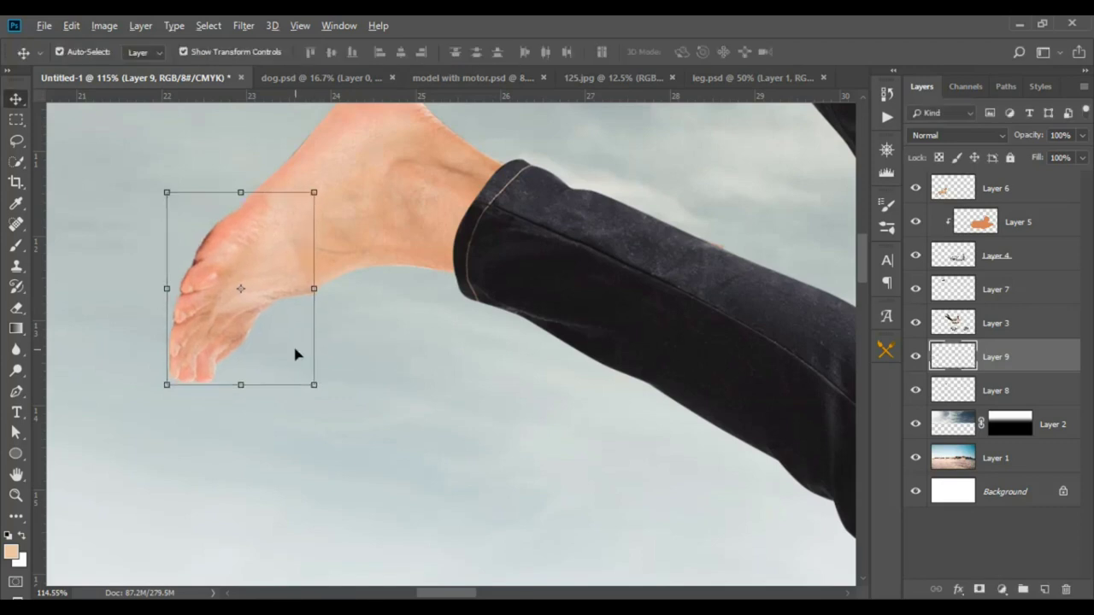
scroll(325, 391, down, 3)
scroll(325, 390, down, 3)
click(337, 420)
scroll(336, 420, down, 1)
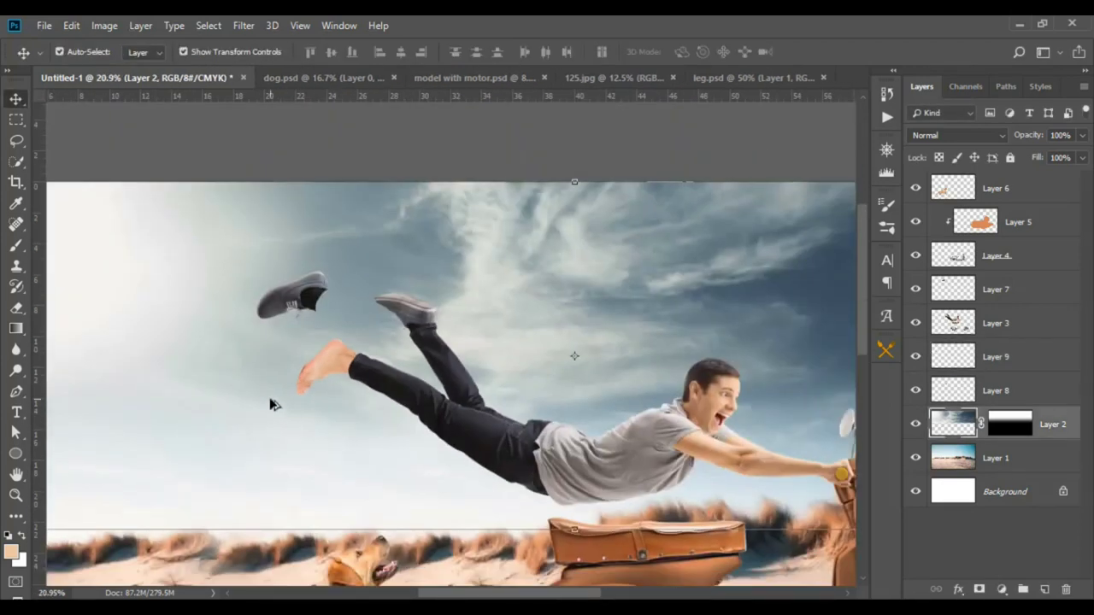
Select toe Layer 9, then slightly stretch and resize the foot pieces with Free Transform.
scroll(273, 404, up, 3)
scroll(322, 385, up, 3)
click(362, 370)
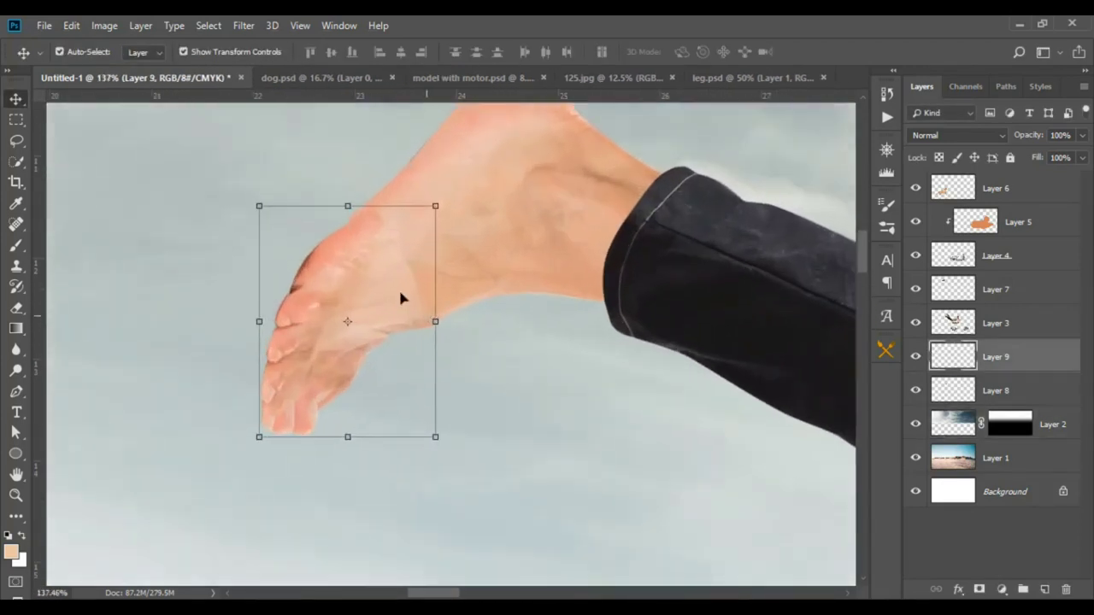
drag(390, 275, 393, 276)
click(17, 309)
right_click(393, 285)
key(Return)
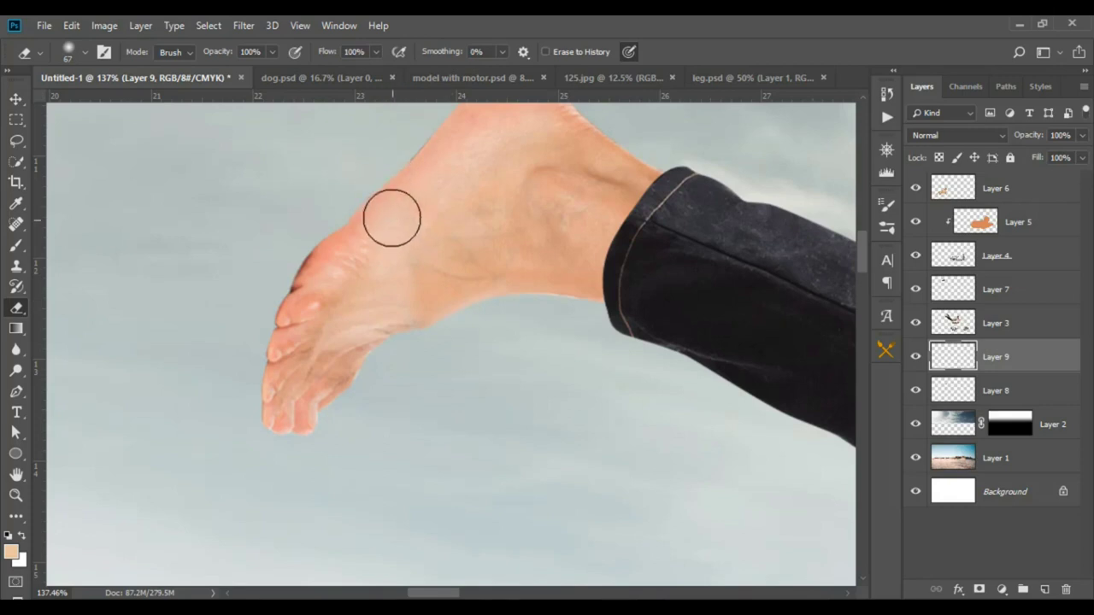
key(v)
drag(334, 201, 334, 198)
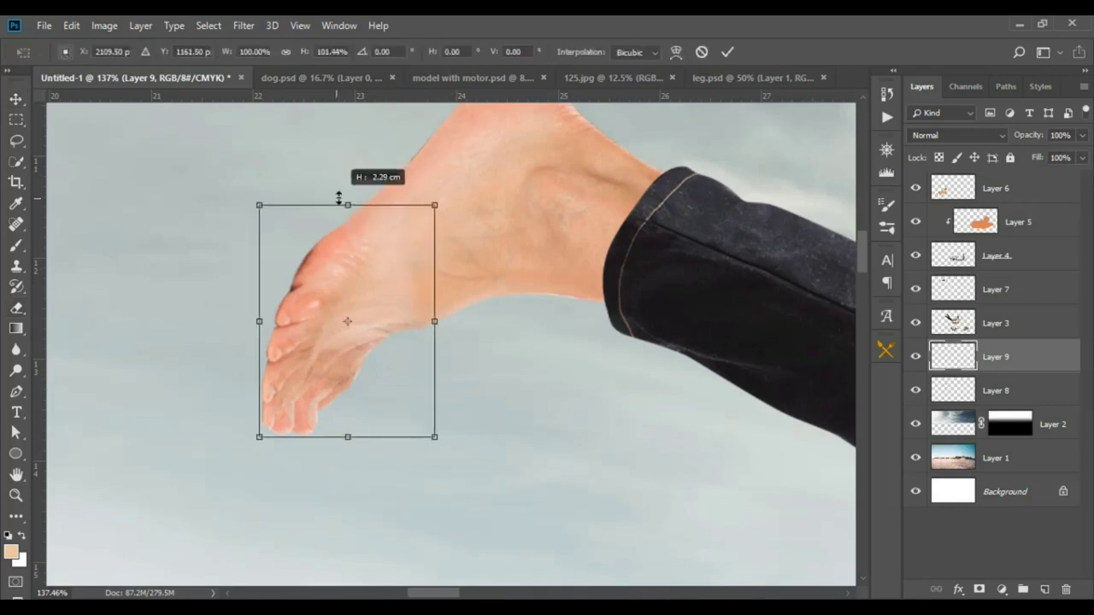
key(Return)
drag(436, 434, 443, 436)
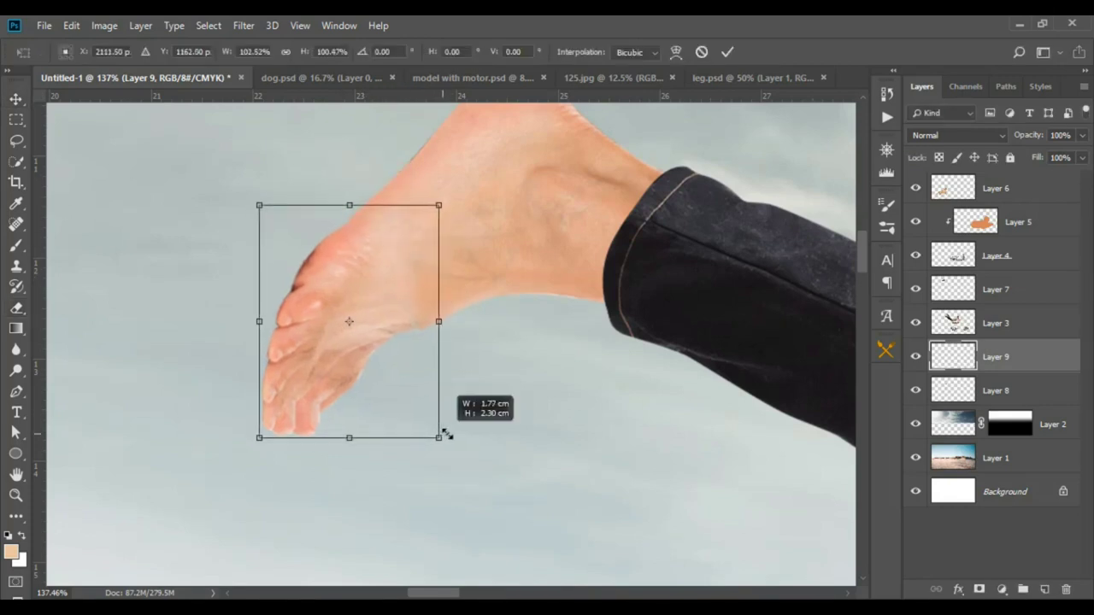
key(Return)
Select the toe piece again and stretch it a few pixels upward.
scroll(493, 391, down, 3)
click(491, 394)
scroll(488, 390, down, 2)
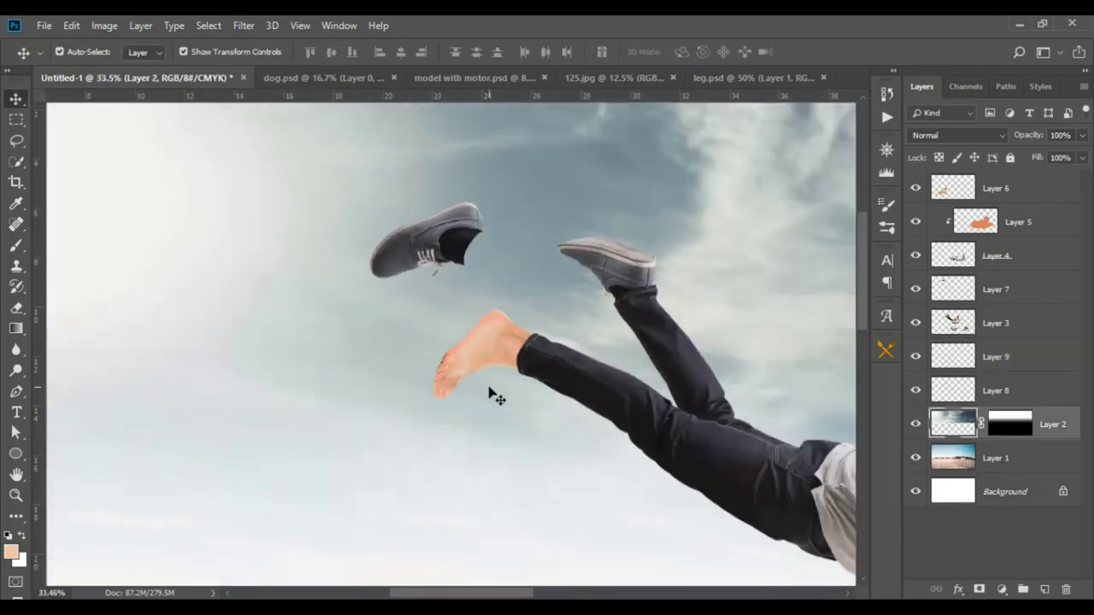
scroll(484, 384, down, 1)
scroll(484, 383, up, 3)
click(461, 359)
scroll(459, 359, up, 3)
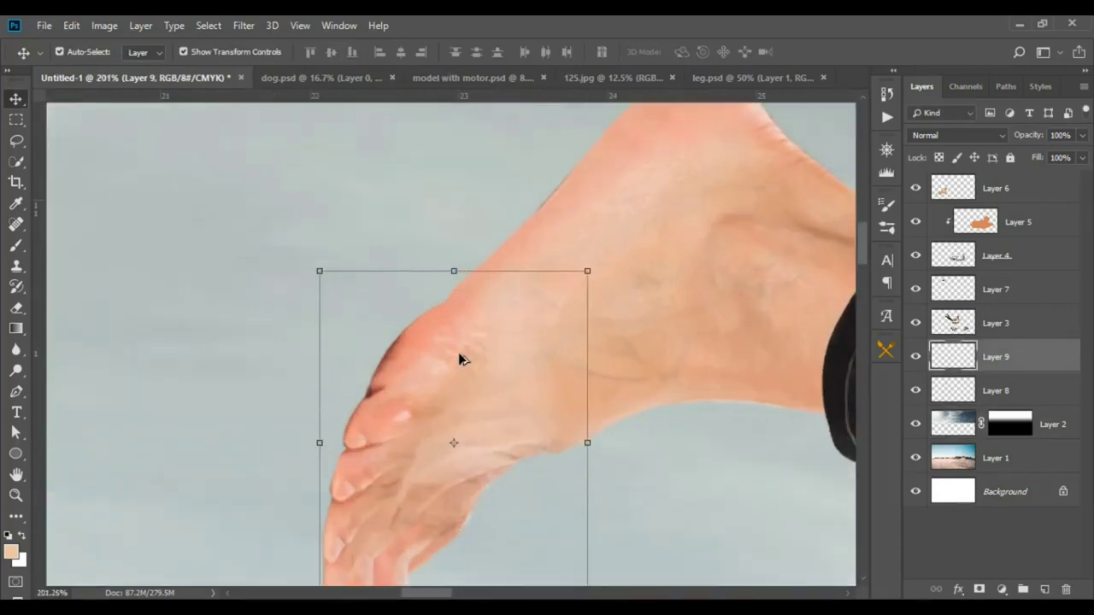
scroll(459, 359, up, 1)
drag(470, 254, 470, 250)
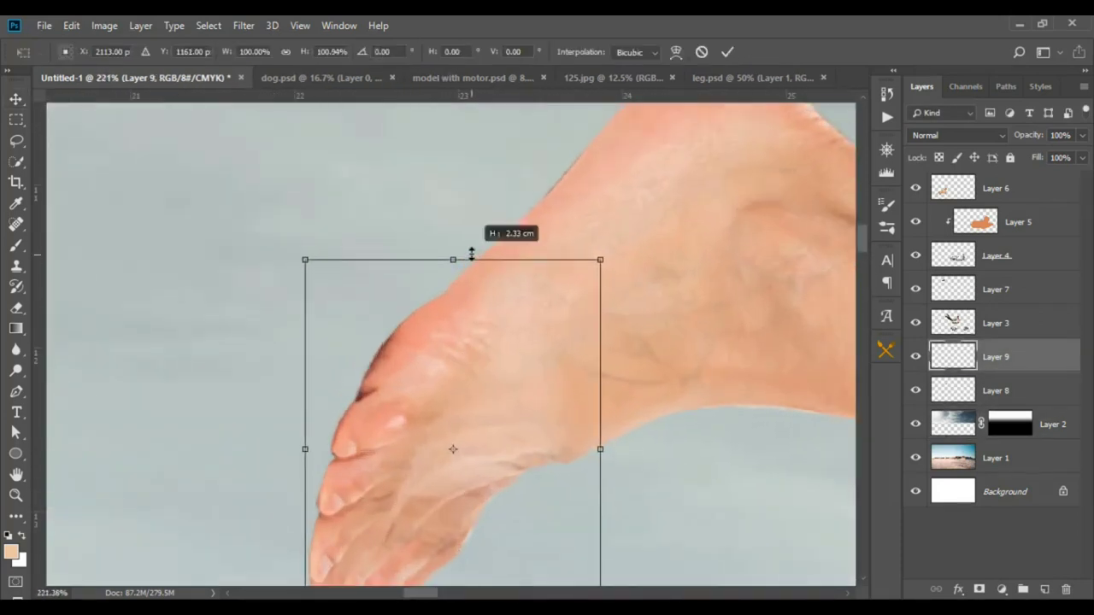
key(Return)
Erase the dark edges along the foot's top and toes' left side with a 9 px eraser.
click(17, 308)
right_click(406, 367)
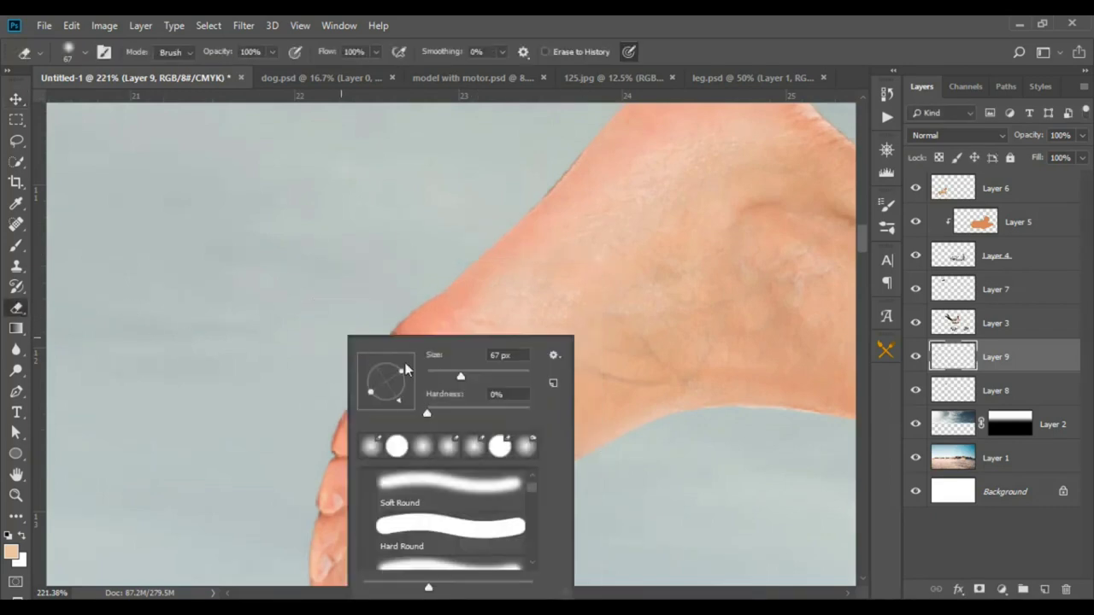
key(Return)
scroll(388, 335, up, 2)
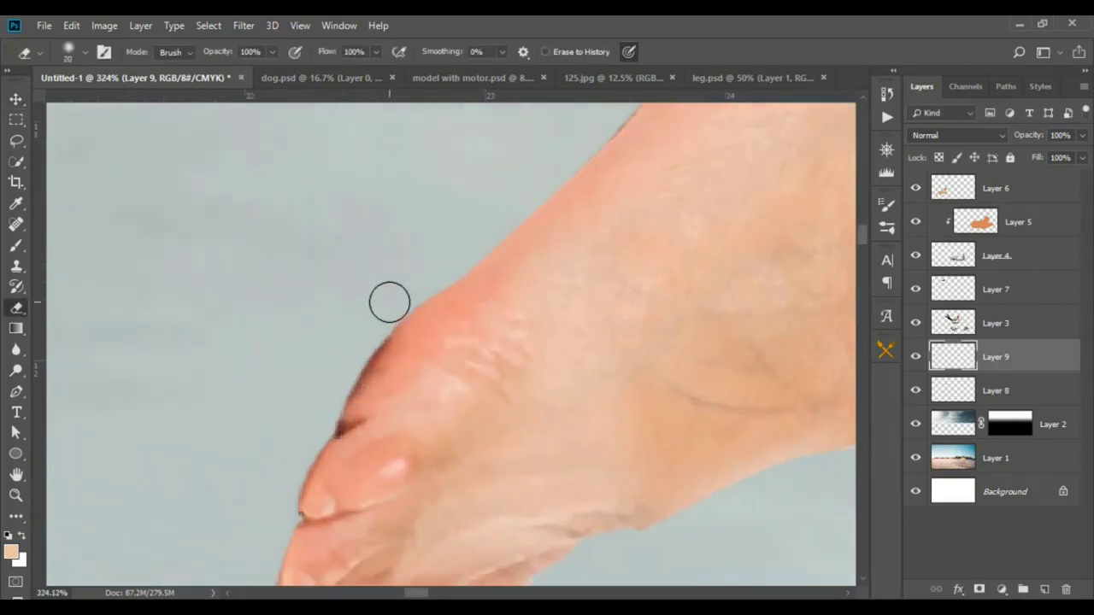
key(bracketleft)
key(bracketleft)
key(bracketleft)
mouse_move(399, 305)
mouse_down()
mouse_move(337, 430)
mouse_move(367, 362)
mouse_move(466, 252)
mouse_up()
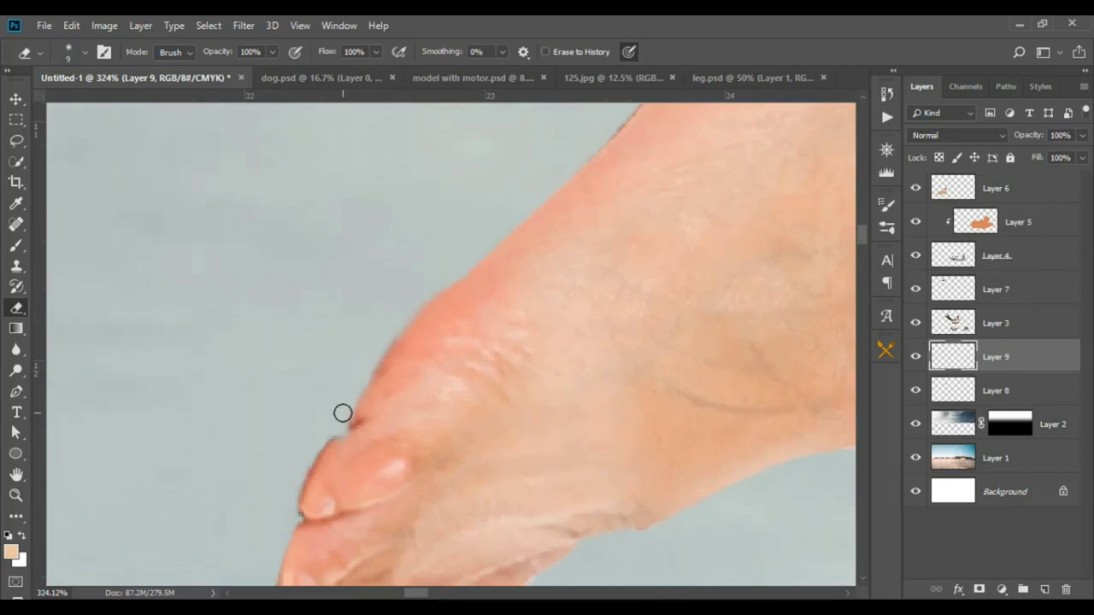
mouse_move(322, 437)
mouse_down()
mouse_move(303, 465)
mouse_move(298, 520)
mouse_move(309, 465)
mouse_move(413, 312)
mouse_move(467, 262)
mouse_up()
Select the upper foot piece on Layer 8 and erase its stray edges.
scroll(402, 256, down, 3)
scroll(338, 282, down, 3)
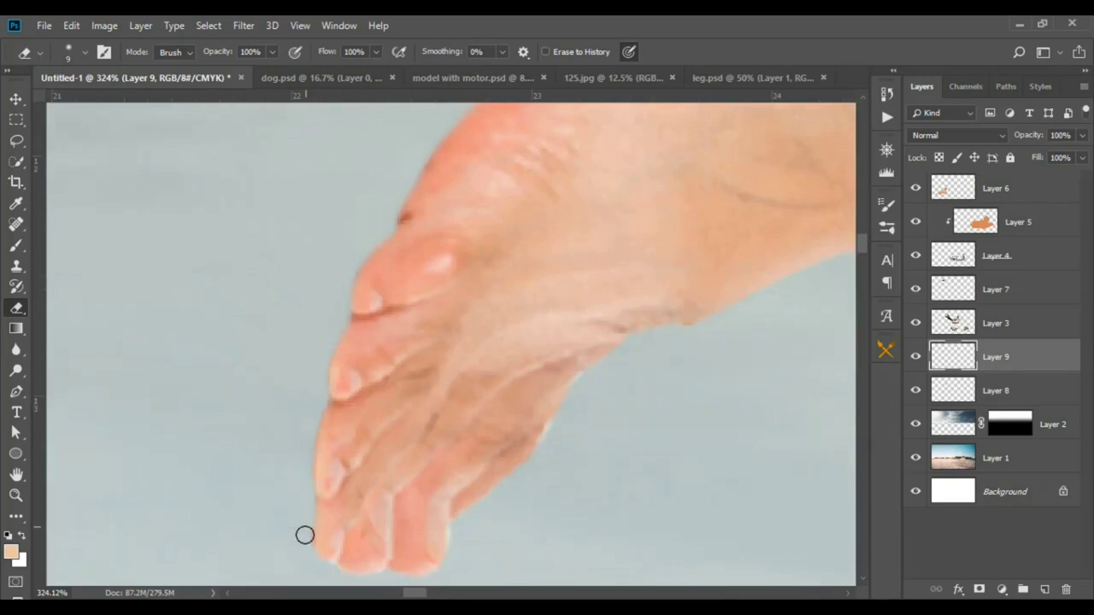
scroll(308, 470, down, 5)
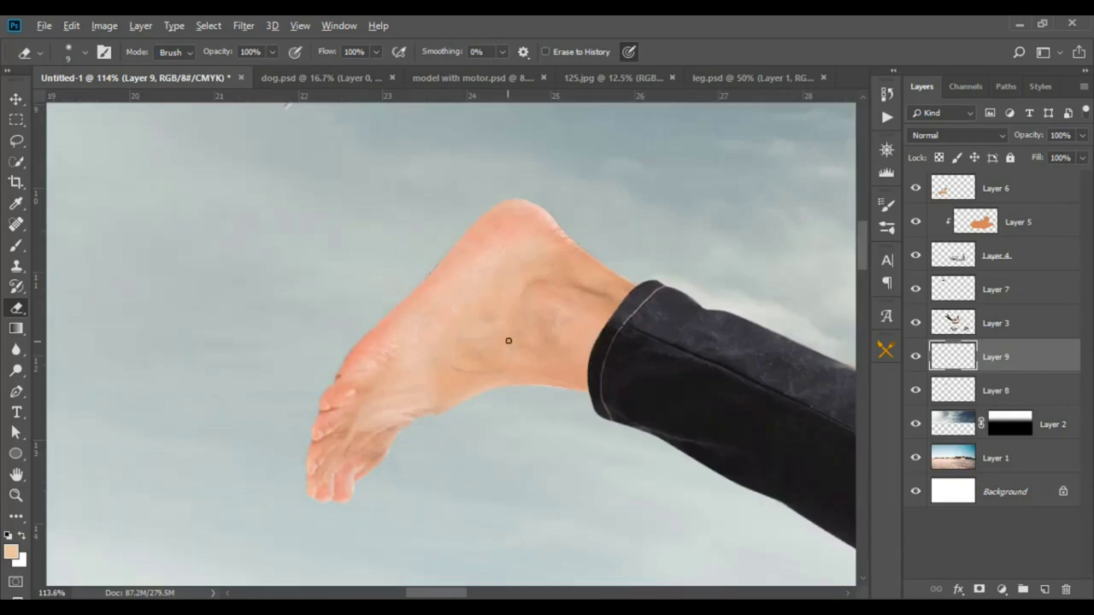
scroll(509, 340, up, 5)
key(v)
drag(420, 239, 359, 205)
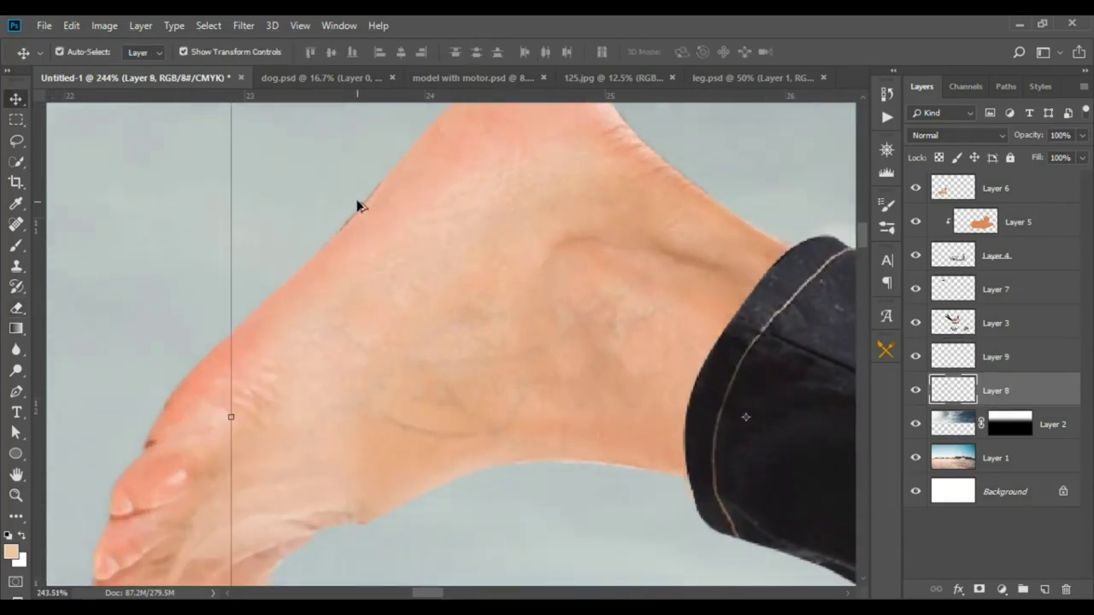
scroll(359, 205, up, 2)
click(19, 313)
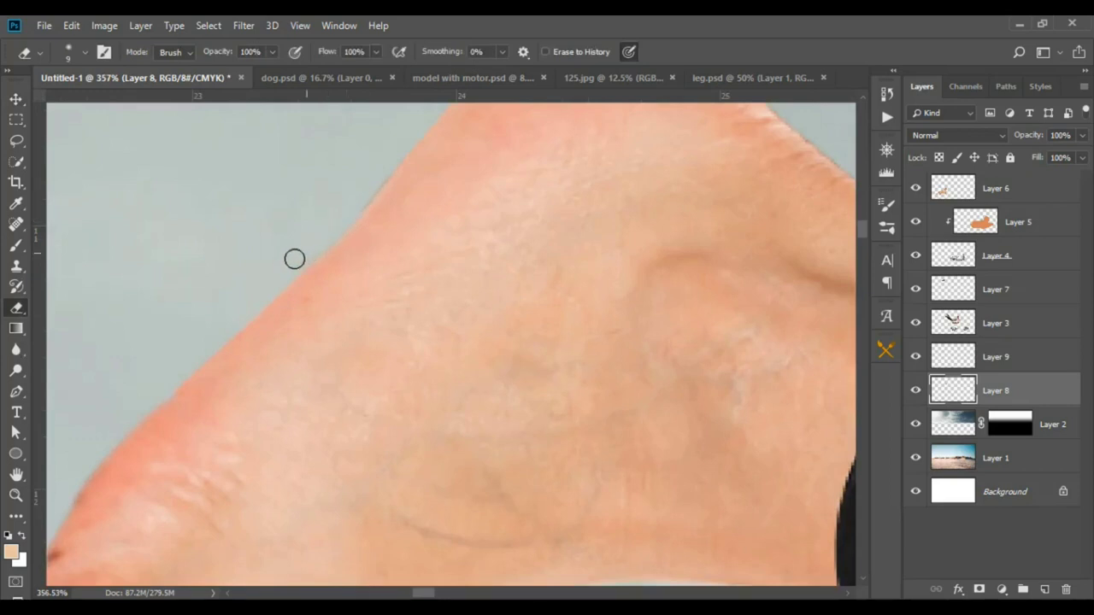
scroll(400, 196, down, 6)
scroll(400, 196, down, 3)
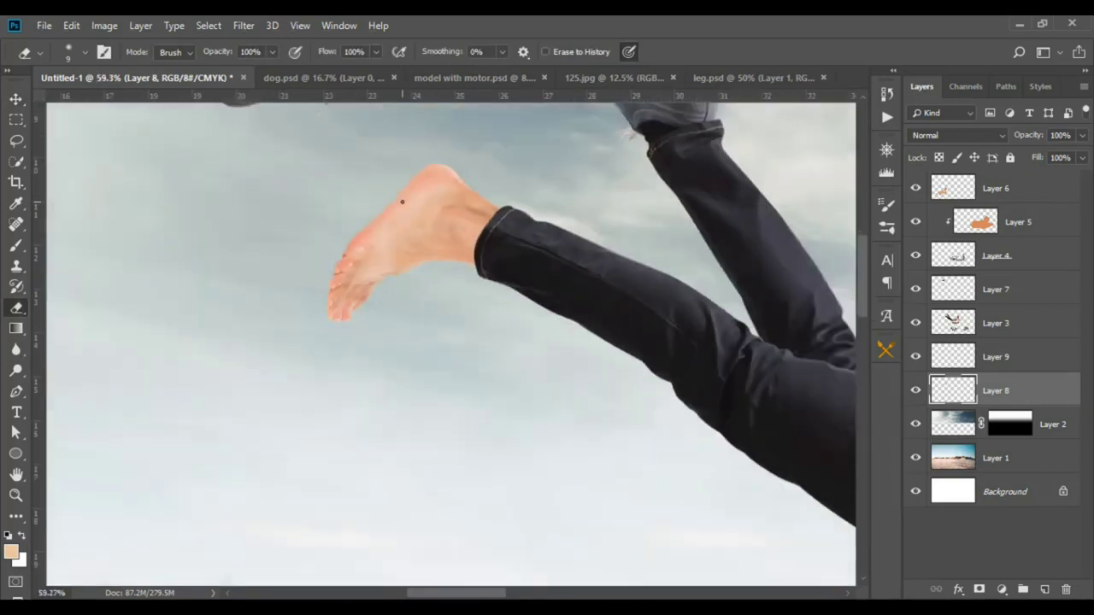
scroll(400, 198, down, 3)
scroll(402, 257, down, 1)
Merge the two foot pieces into a single layer.
key(v)
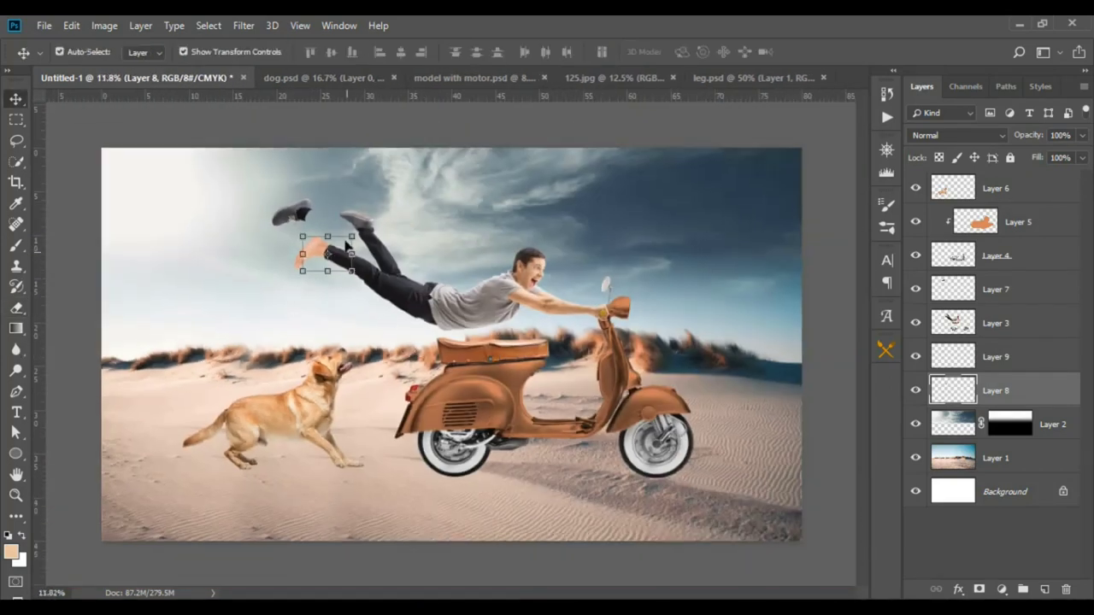
scroll(325, 248, up, 2)
scroll(325, 247, up, 1)
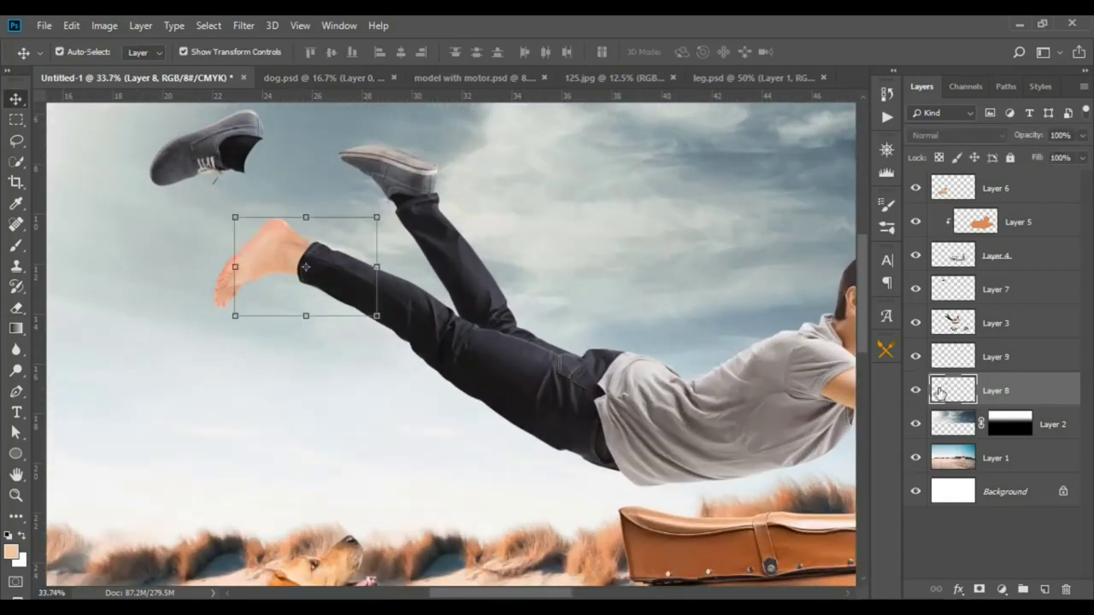
key(Delete)
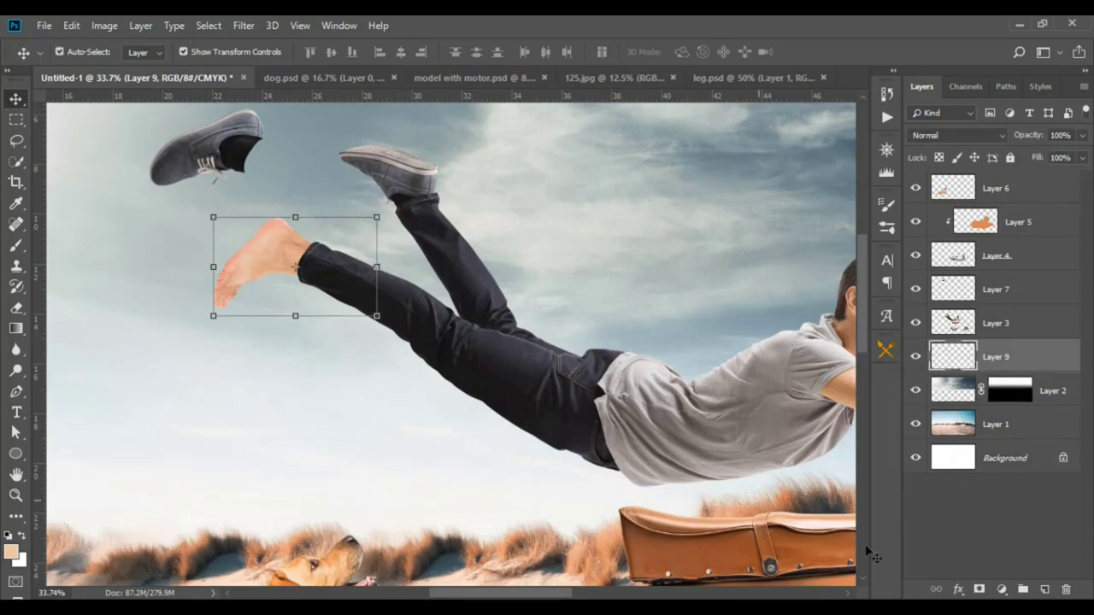
Add a Brightness/Contrast adjustment clipped to the foot with brightness -24.
click(1001, 592)
click(992, 354)
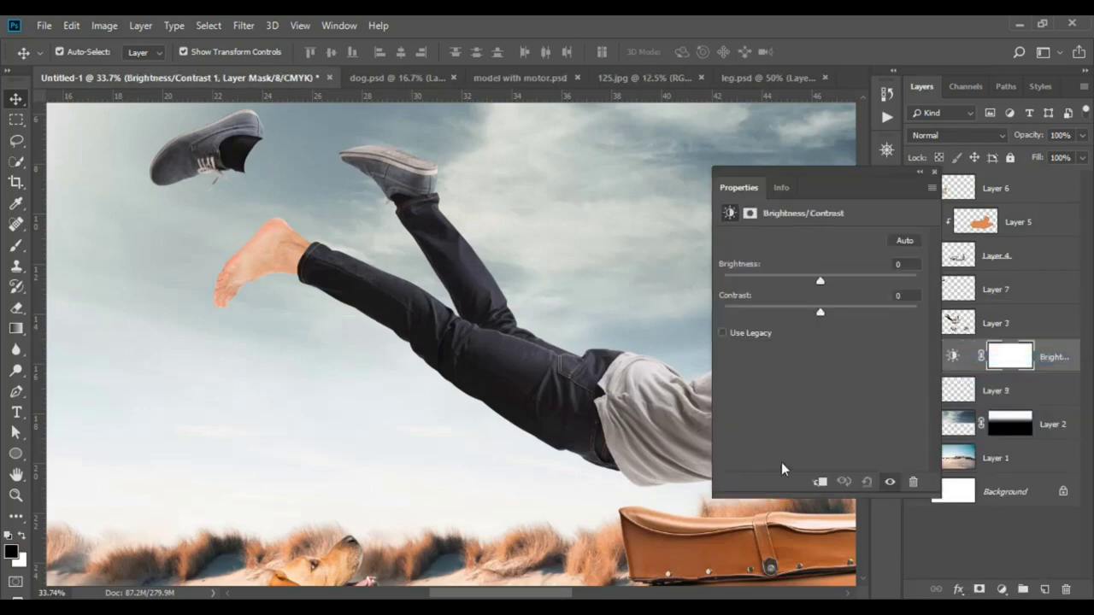
click(818, 484)
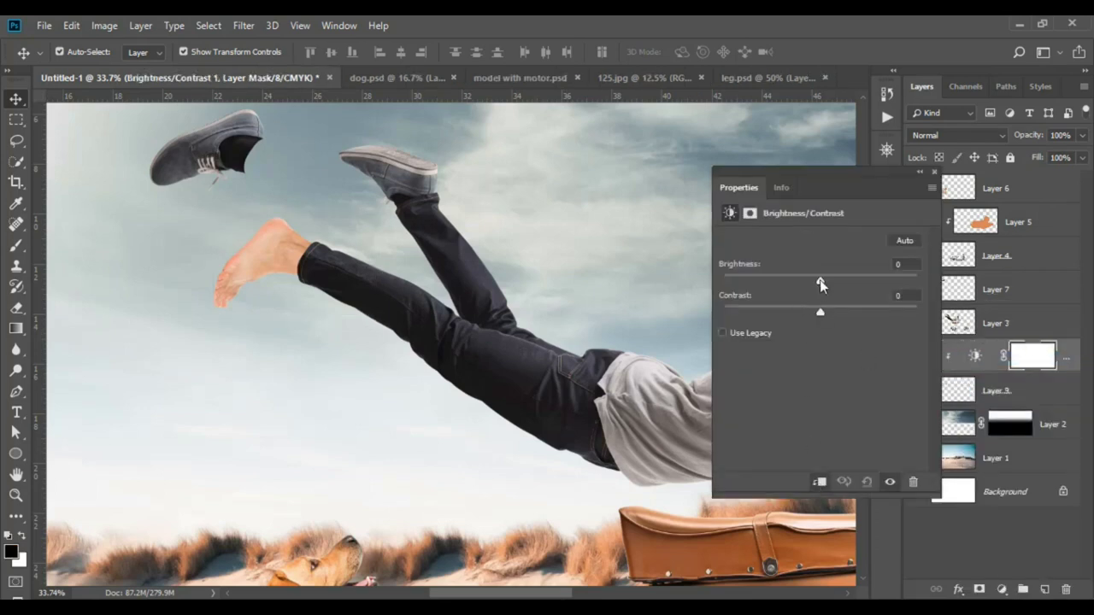
drag(820, 279, 812, 284)
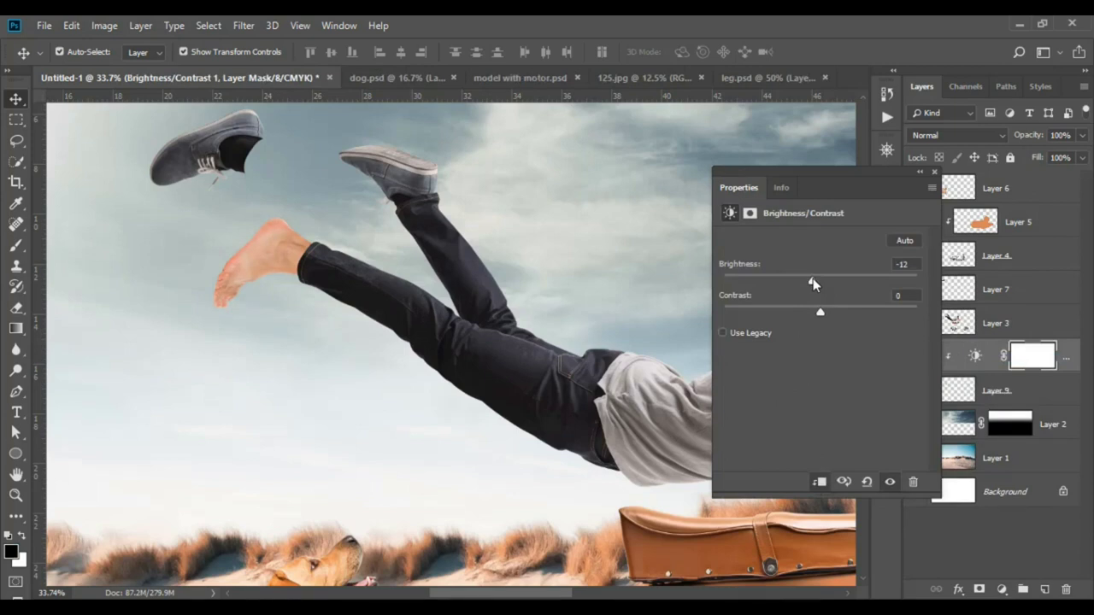
drag(813, 278, 801, 278)
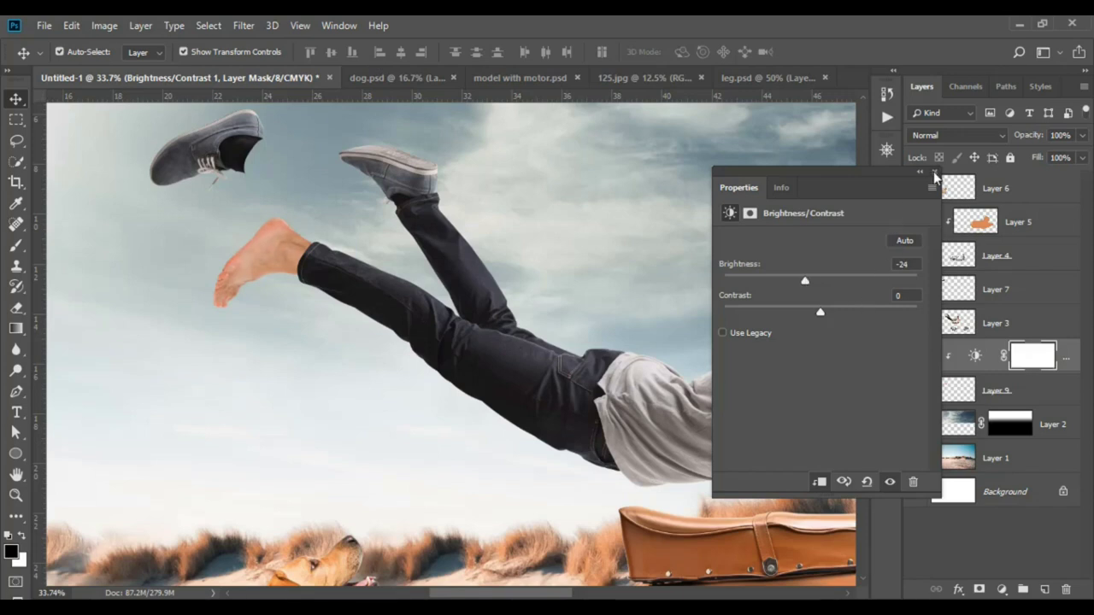
click(934, 174)
click(1039, 385)
Merge the brightness adjustment into the foot and nudge the flying shoe down-left.
key(ctrl+e)
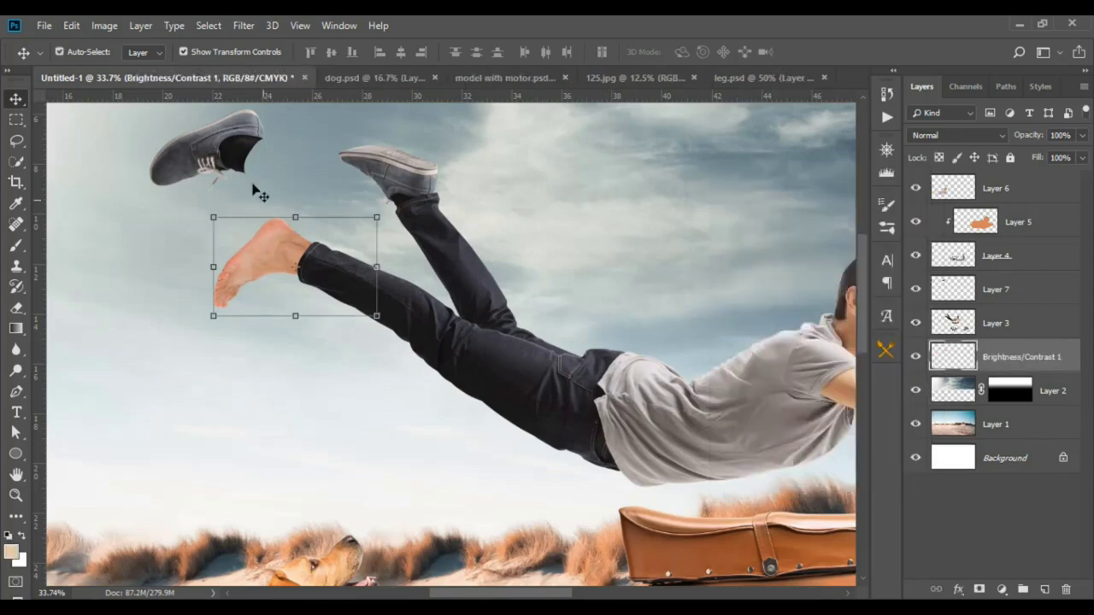
key(ctrl+0)
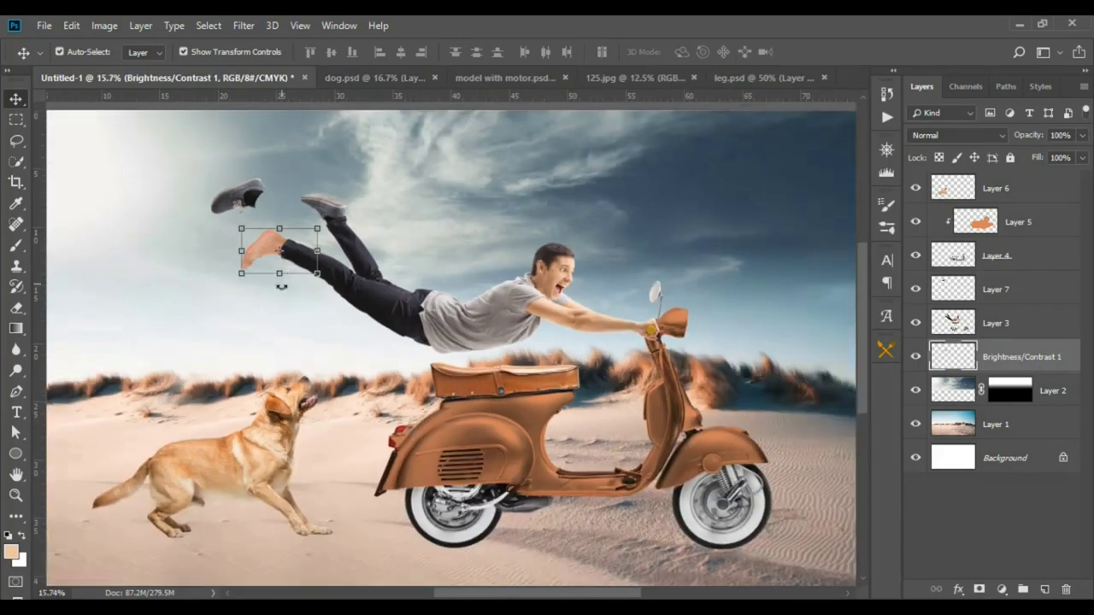
click(244, 212)
scroll(244, 210, up, 3)
scroll(244, 209, up, 3)
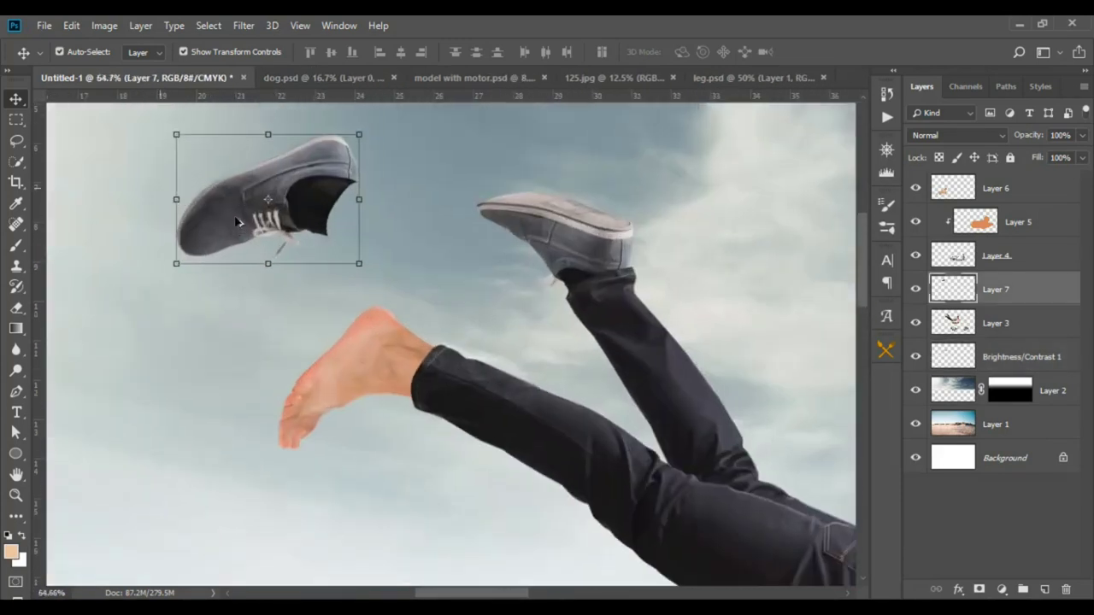
drag(232, 216, 204, 250)
scroll(294, 205, up, 3)
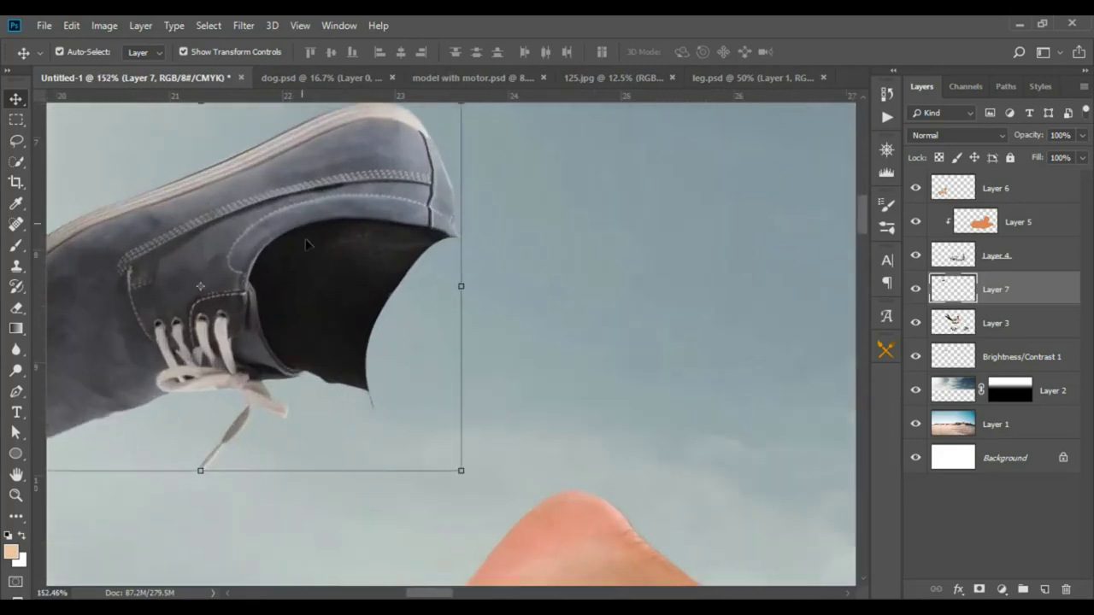
scroll(306, 248, up, 2)
scroll(309, 267, up, 2)
scroll(302, 264, up, 2)
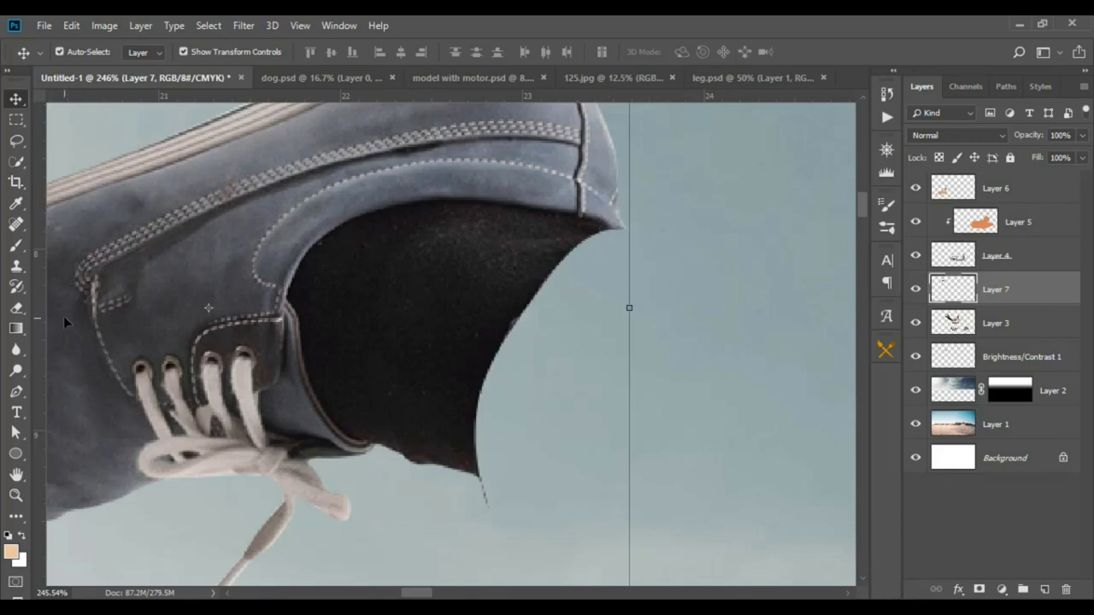
Trace the shoe's collar rim with a pen path, make it a selection, and copy it to a new layer.
click(17, 393)
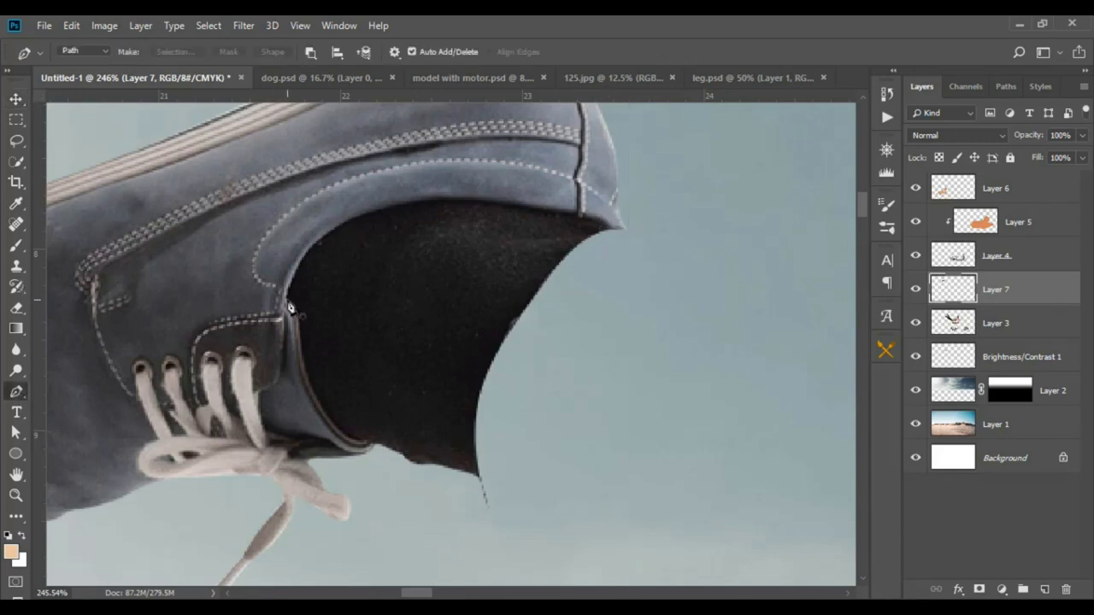
click(286, 302)
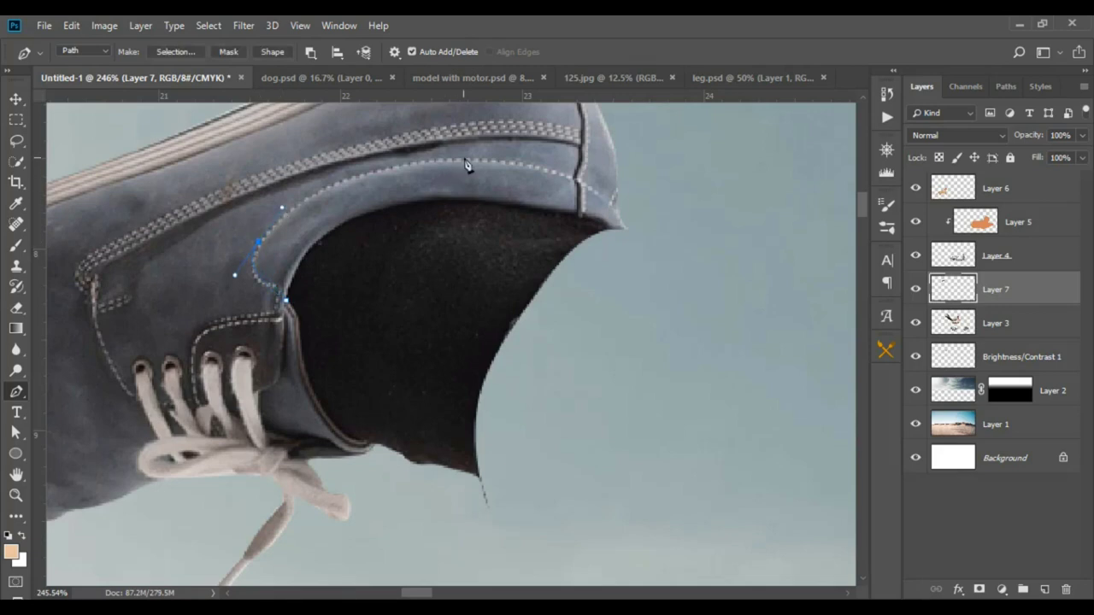
drag(612, 209, 629, 231)
drag(465, 200, 391, 202)
drag(314, 239, 286, 269)
key(ctrl+Return)
key(m)
right_click(296, 231)
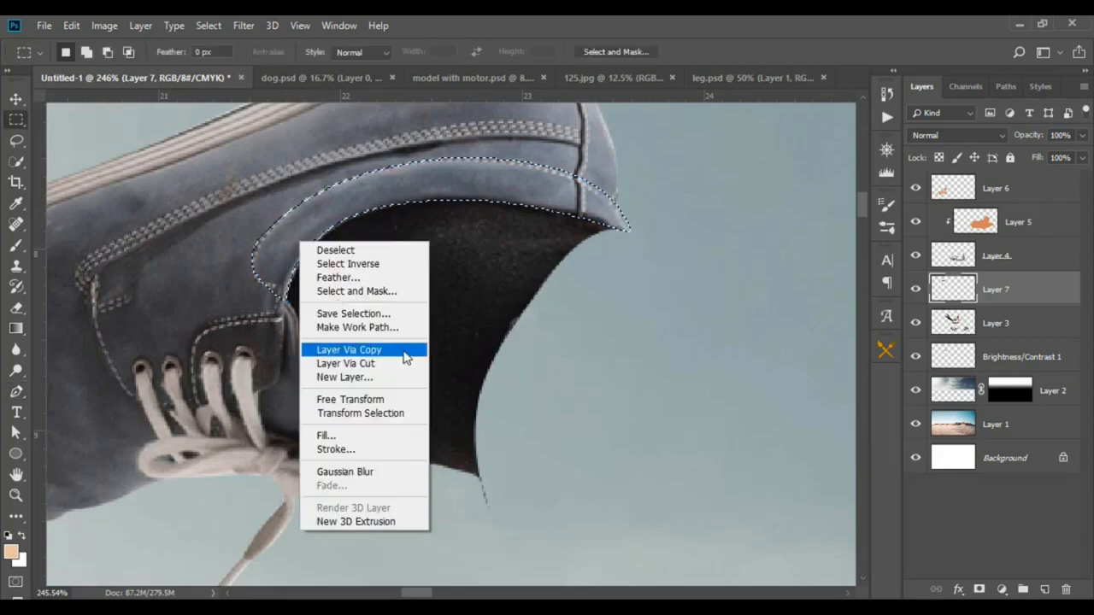
click(359, 350)
Undo the first copy and recopy the collar selection onto a new layer.
key(v)
scroll(637, 268, down, 3)
key(ctrl+z)
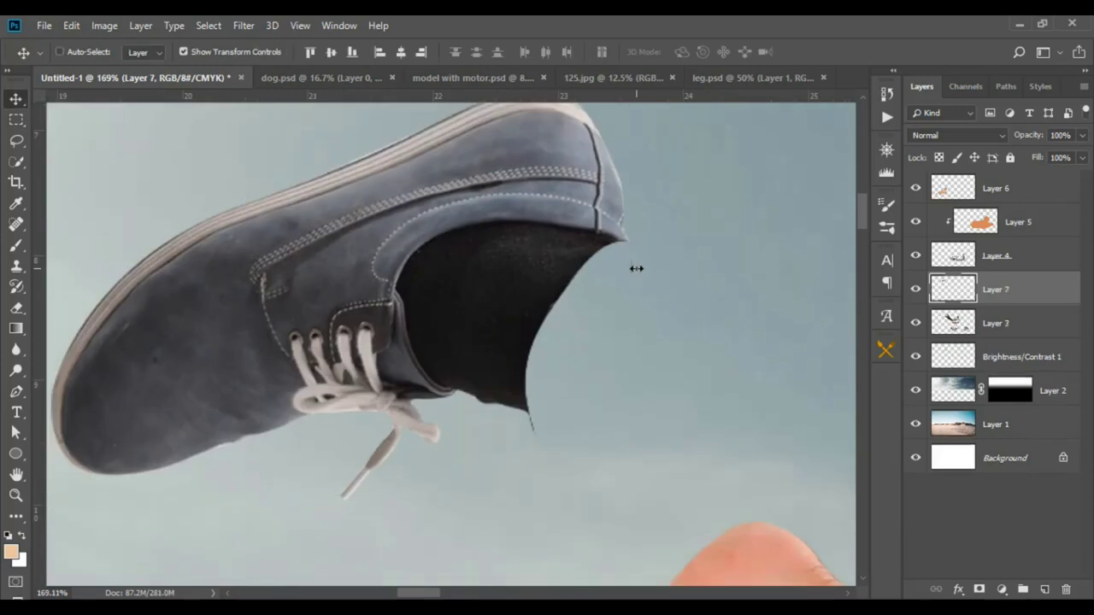
key(m)
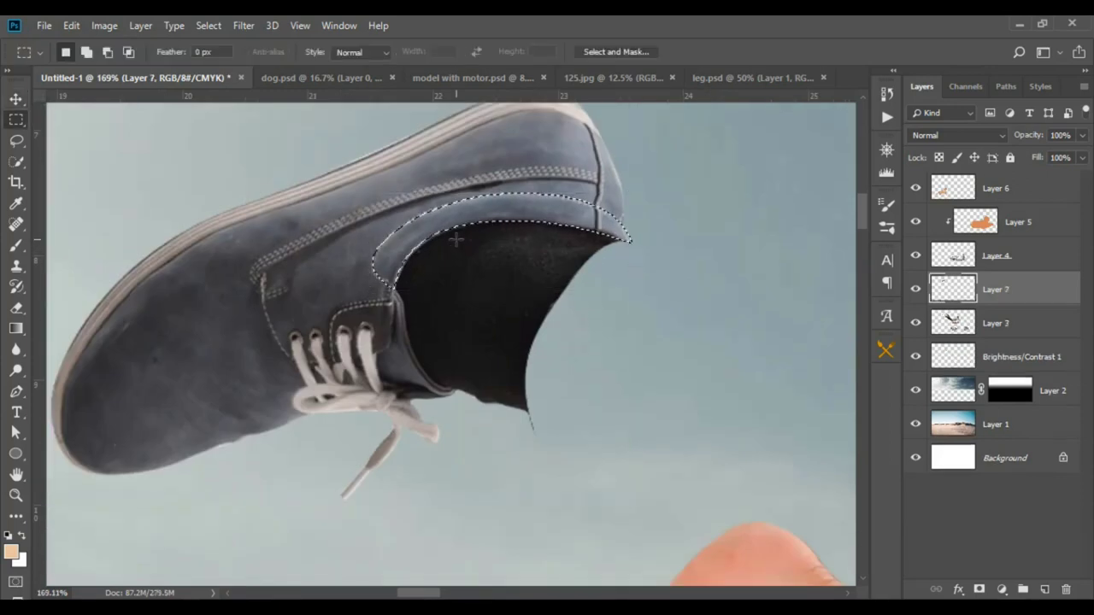
right_click(450, 234)
click(544, 351)
Rotate, move and stretch the collar copy upright to fill the shoe opening.
key(v)
drag(632, 232, 557, 420)
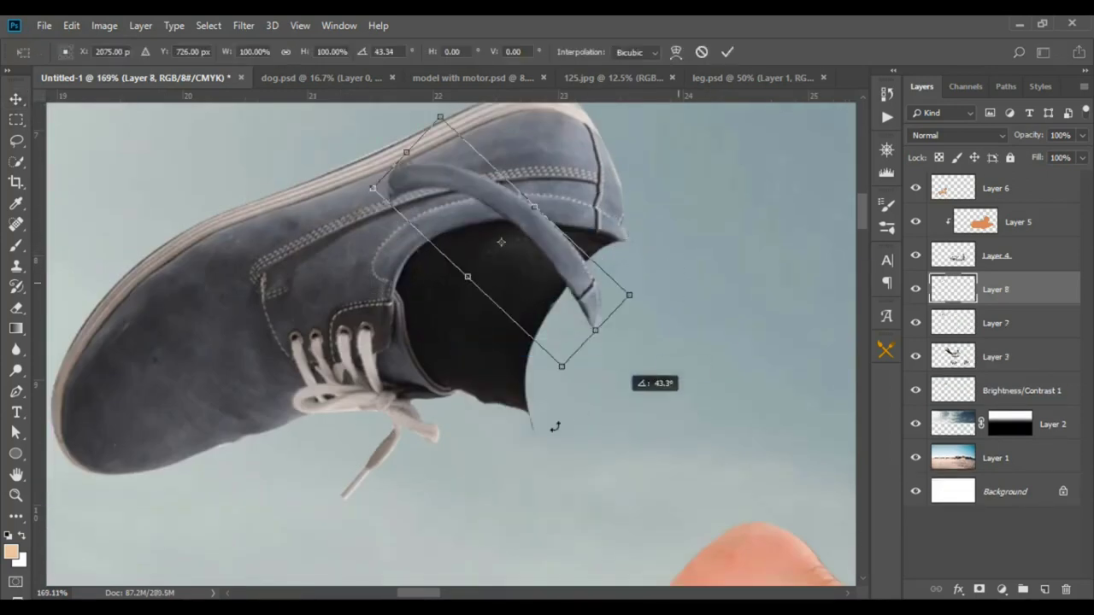
drag(520, 256, 554, 316)
drag(551, 354, 551, 306)
drag(408, 380, 416, 374)
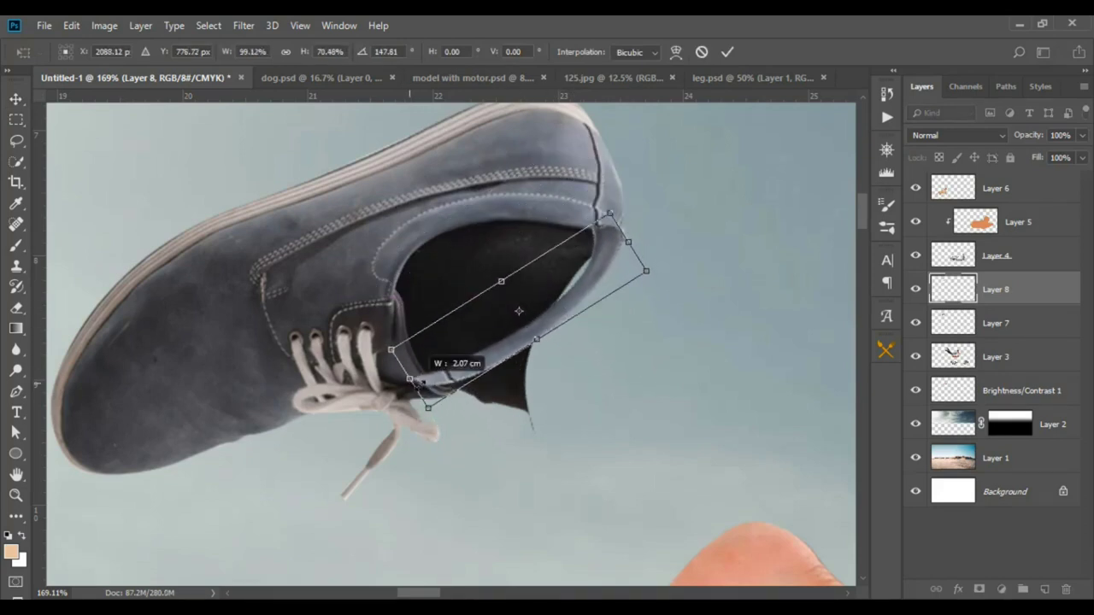
drag(479, 359, 487, 374)
drag(640, 231, 655, 210)
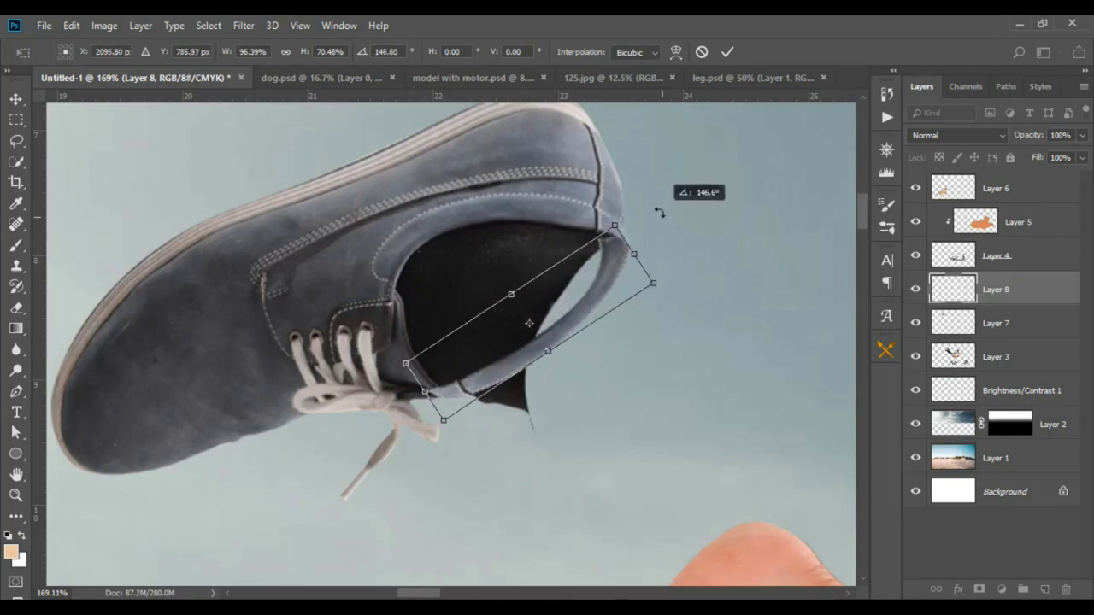
key(Return)
scroll(614, 253, down, 3)
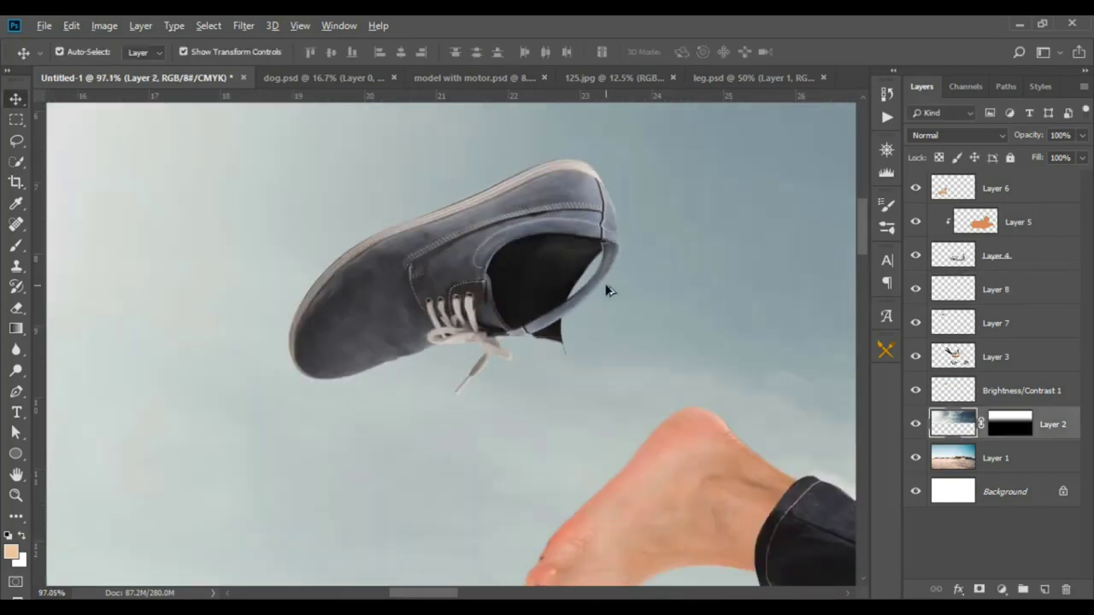
scroll(628, 243, up, 5)
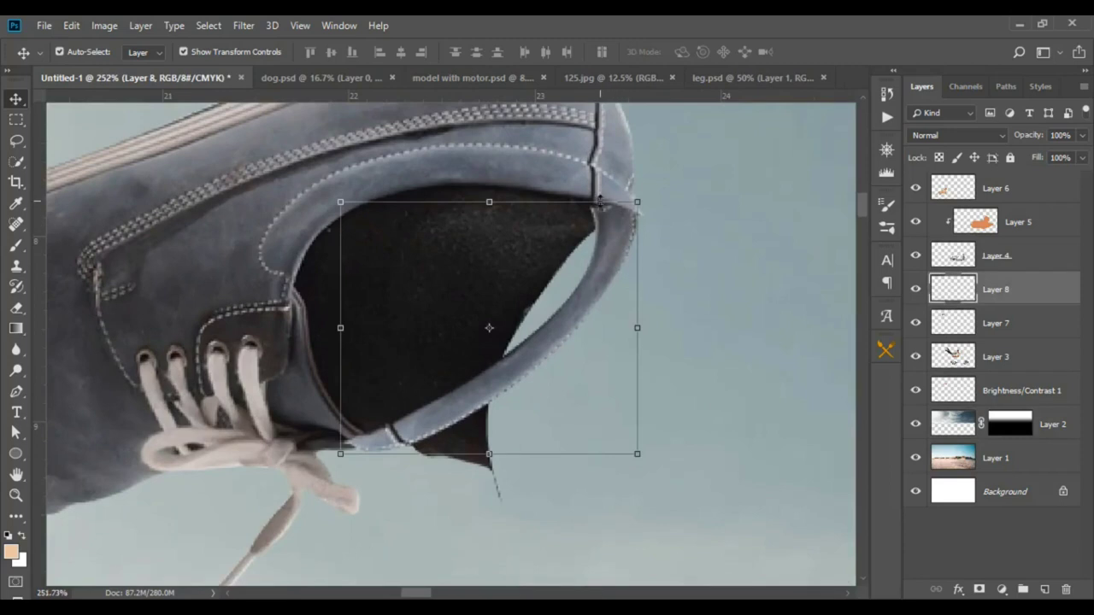
drag(600, 201, 601, 194)
key(Return)
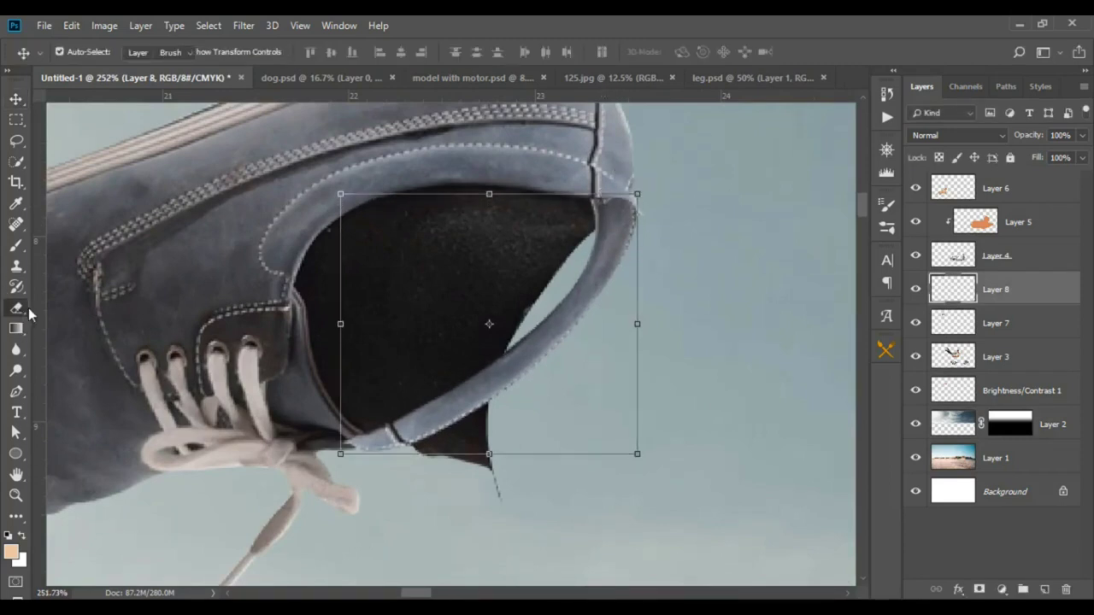
Set the Eraser brush size to 29 px.
click(19, 309)
right_click(515, 263)
click(621, 305)
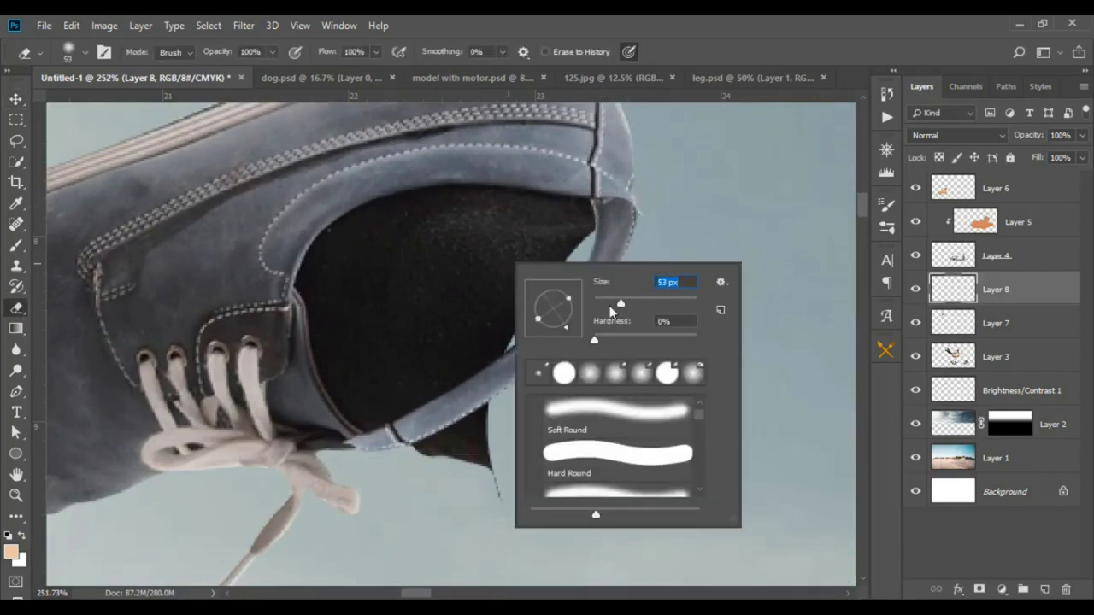
text(29)
key(Return)
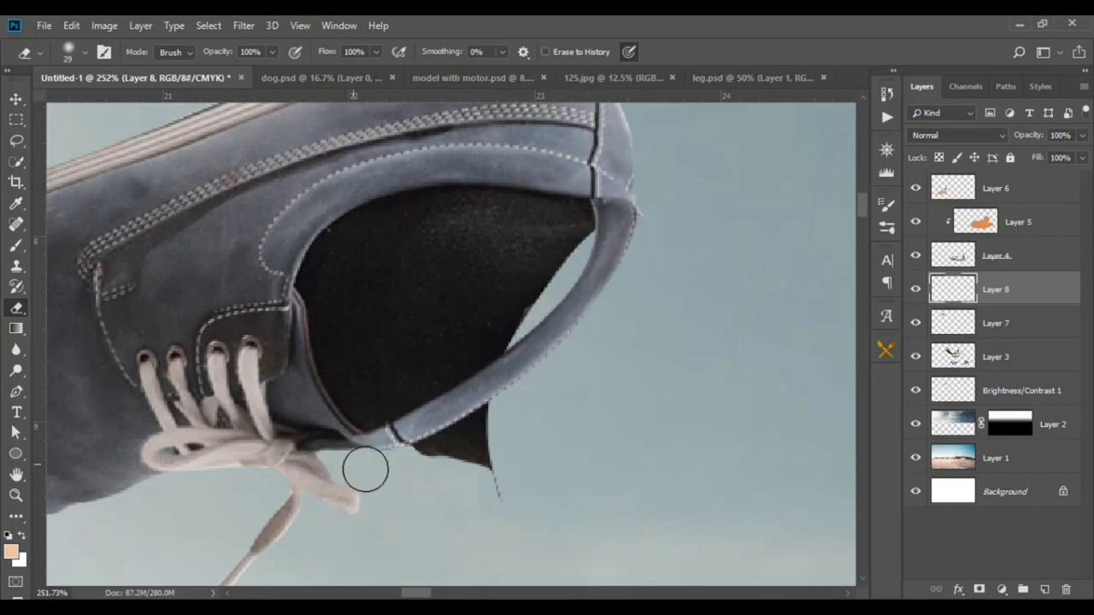
Darken the lining with a Brightness/Contrast adjustment and merge it down.
key(v)
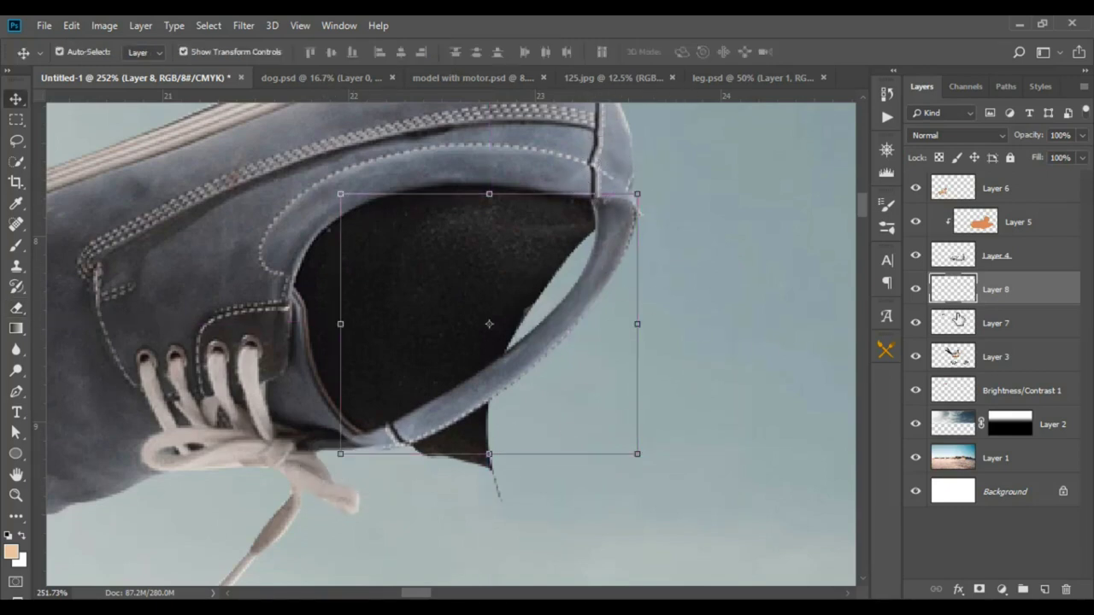
click(1002, 589)
click(996, 354)
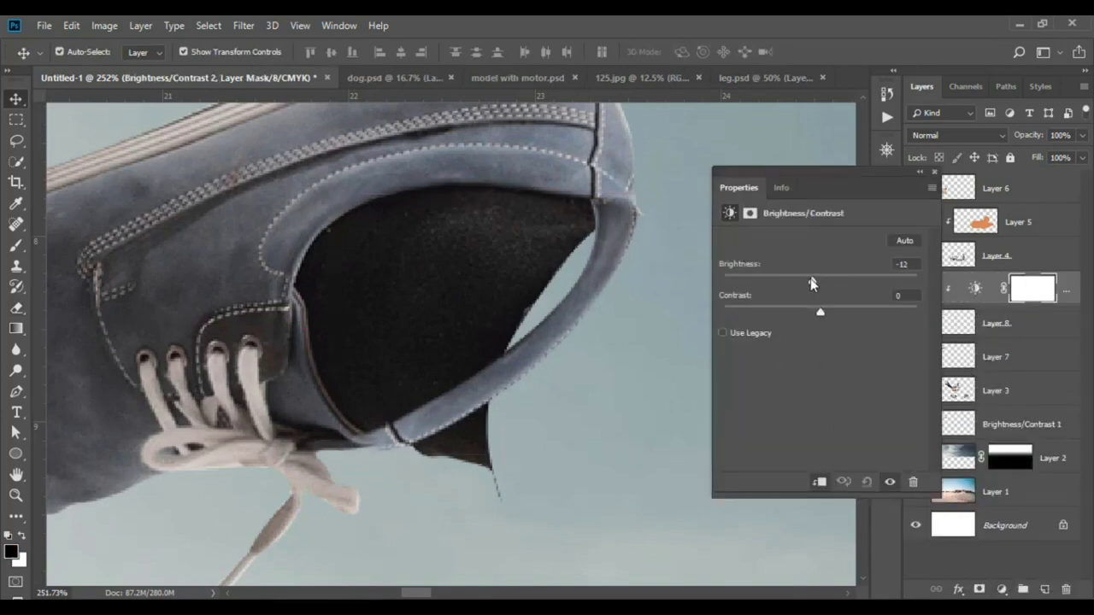
drag(821, 282, 784, 281)
click(935, 175)
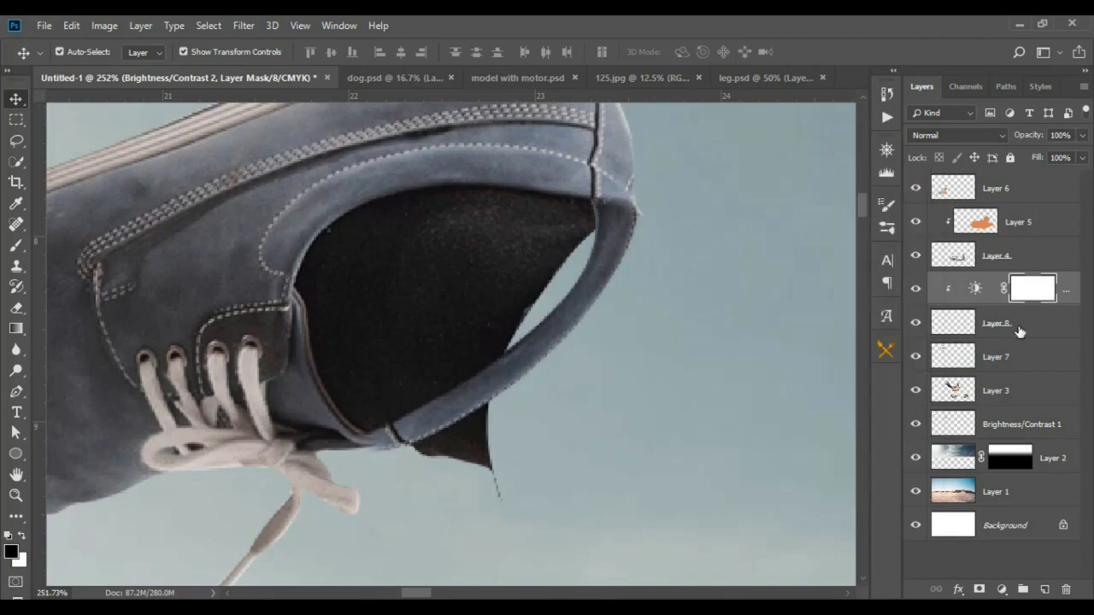
key(ctrl+e)
Trace a closed pen path around the collar edge, make it a selection, and activate Layer 7.
click(16, 391)
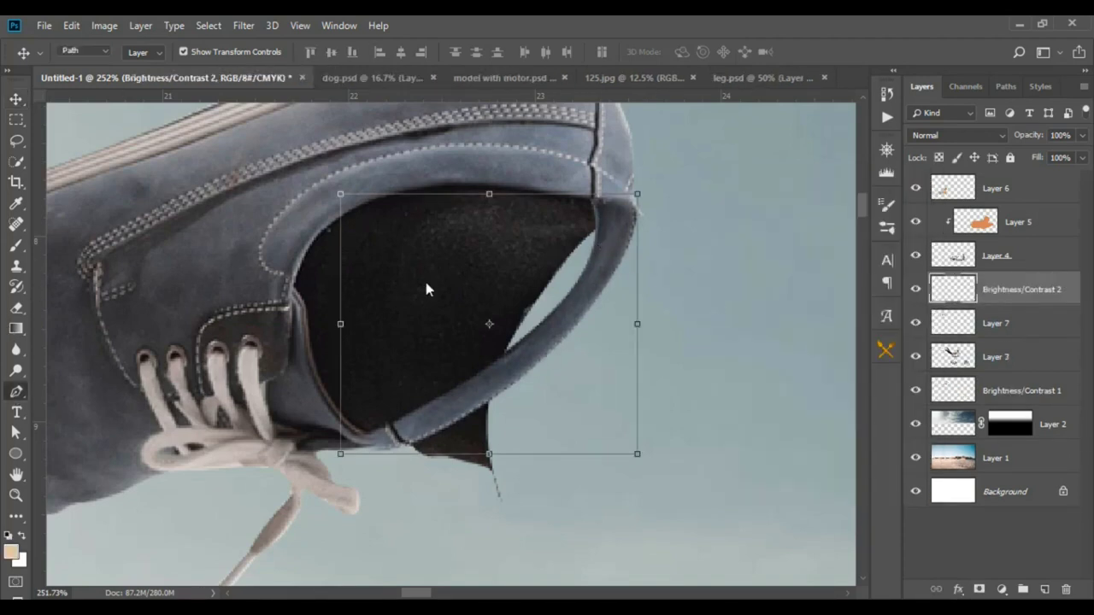
click(572, 192)
drag(660, 234, 681, 259)
drag(584, 154, 579, 178)
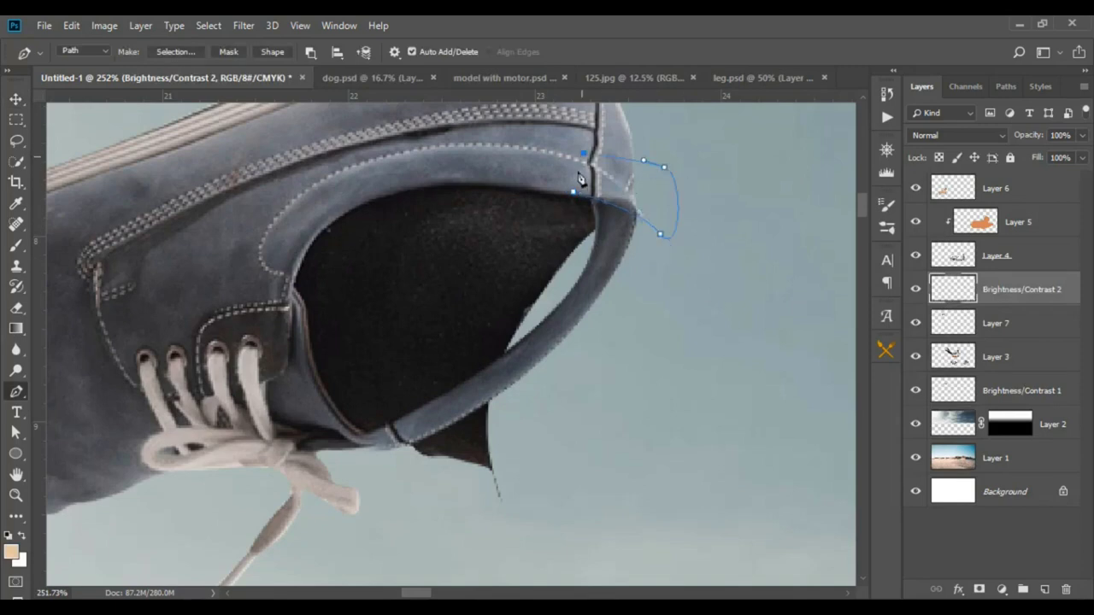
click(573, 194)
key(ctrl+Return)
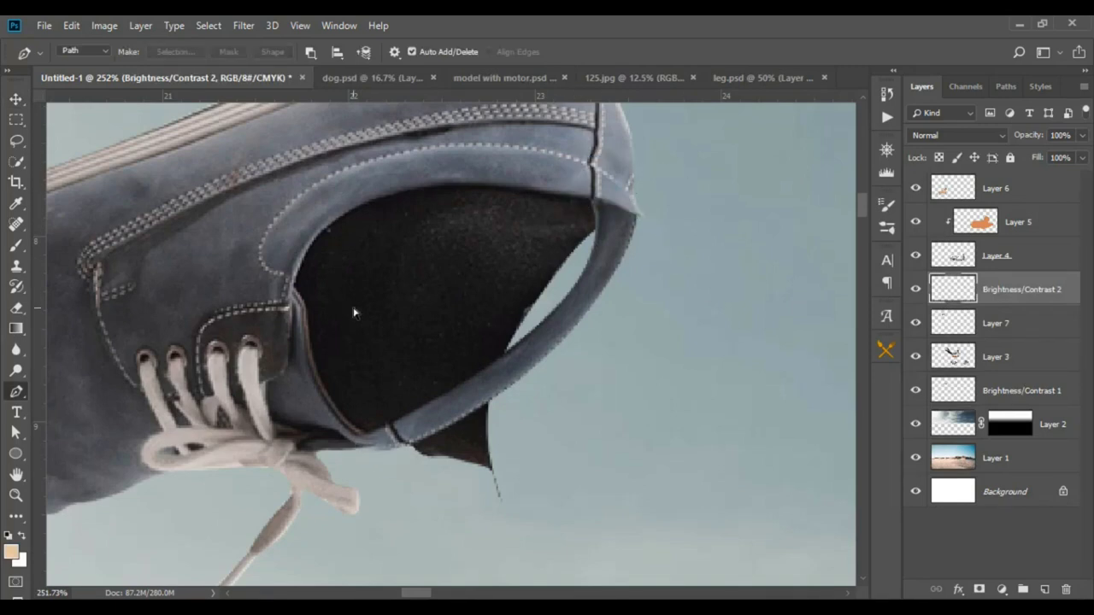
key(v)
key(alt+bracketleft)
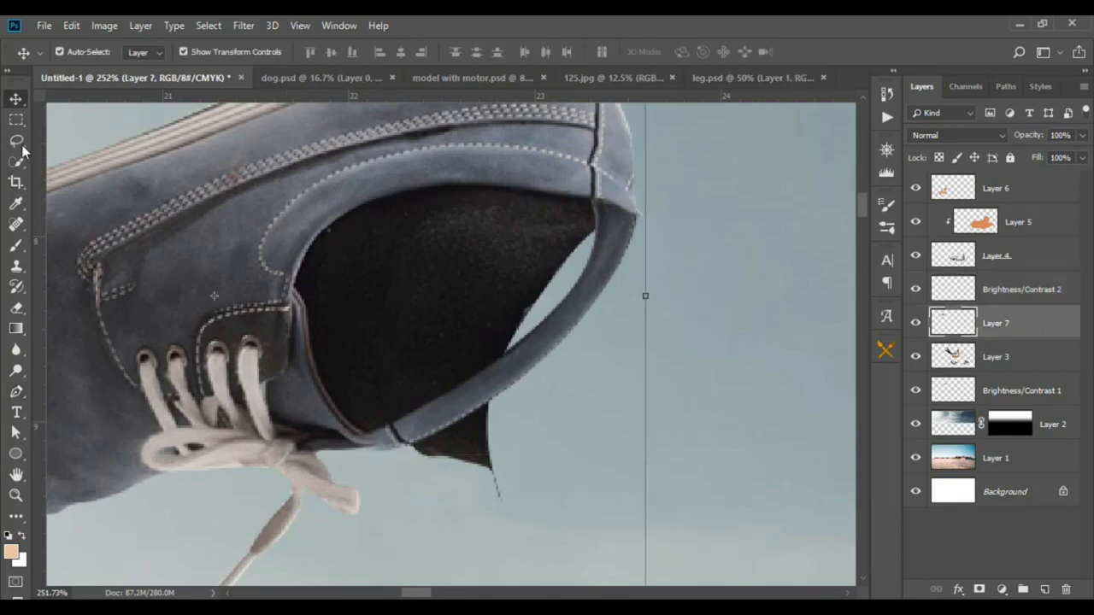
Lasso-copy a rim piece, shift it right, and merge it with Layer 8 and Brightness/Contrast 2.
click(20, 143)
mouse_move(548, 213)
mouse_down()
mouse_move(452, 360)
mouse_move(560, 226)
mouse_up()
right_click(560, 226)
click(586, 336)
key(v)
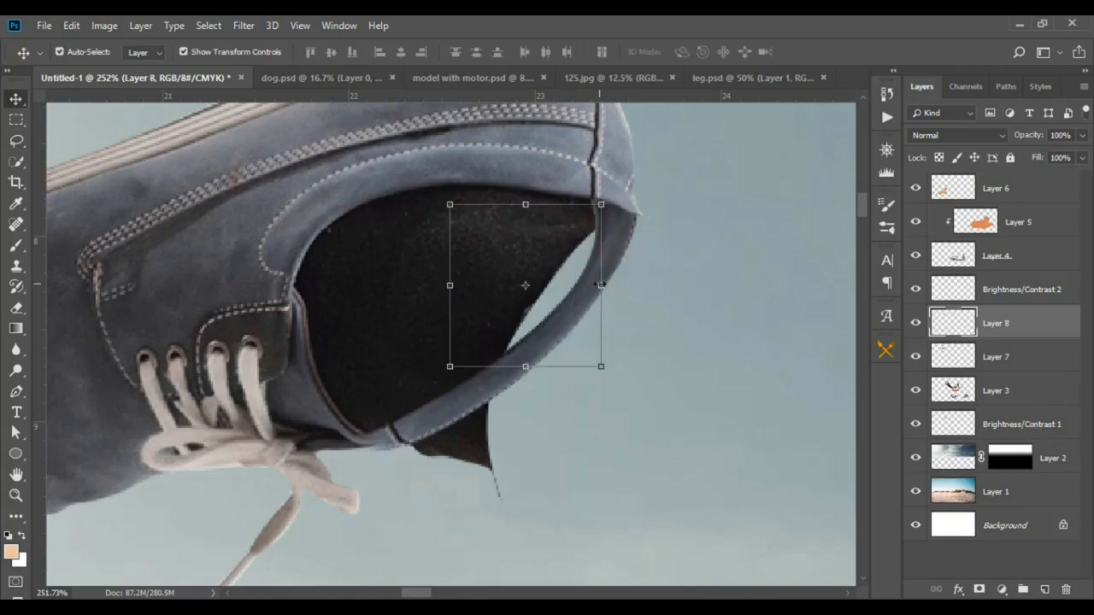
drag(601, 285, 629, 287)
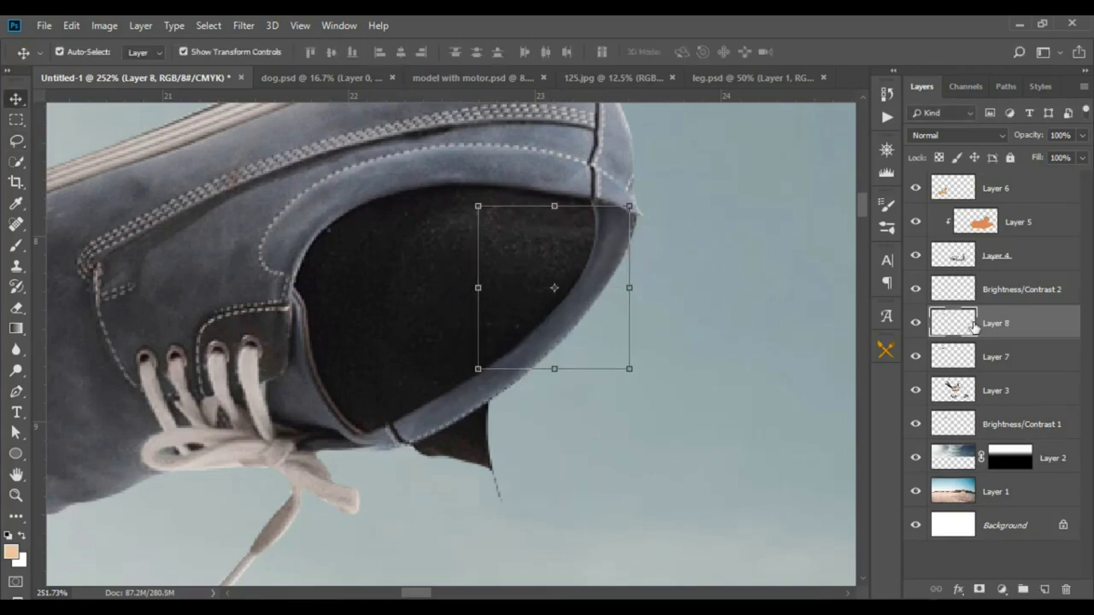
click(1025, 359)
shift+click(1012, 299)
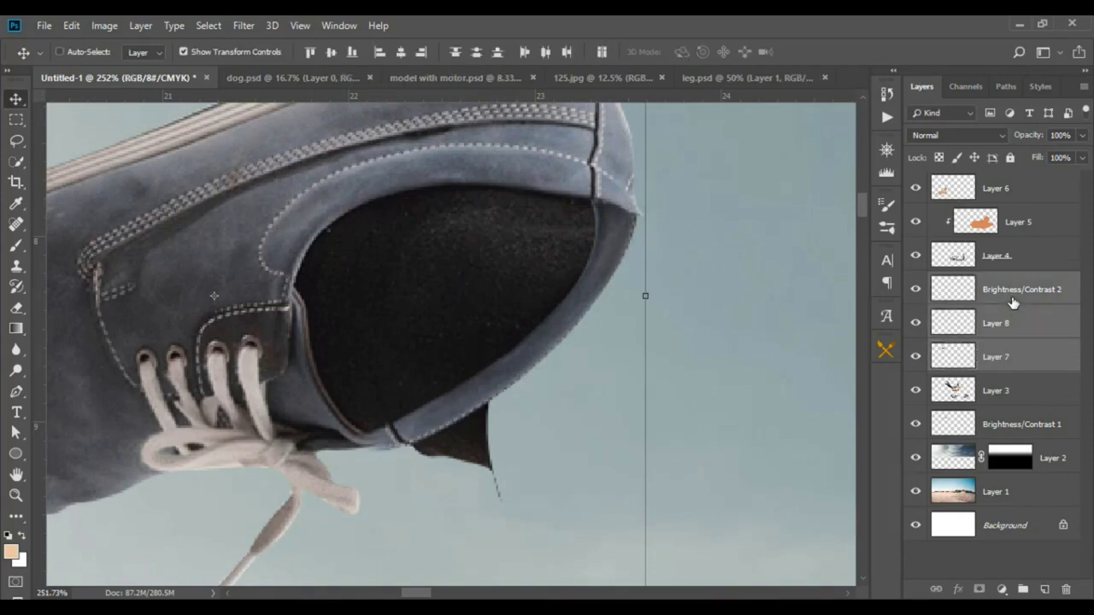
key(ctrl+e)
Pen-select the dark flap below the shoe opening and delete it.
click(16, 393)
click(380, 449)
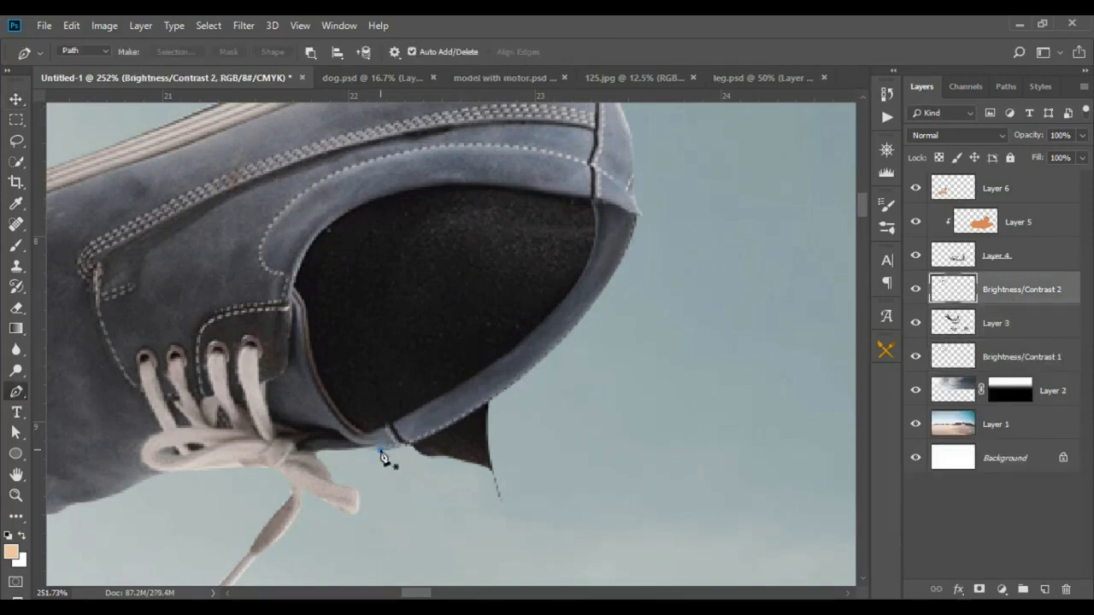
drag(516, 384, 537, 359)
drag(565, 420, 565, 439)
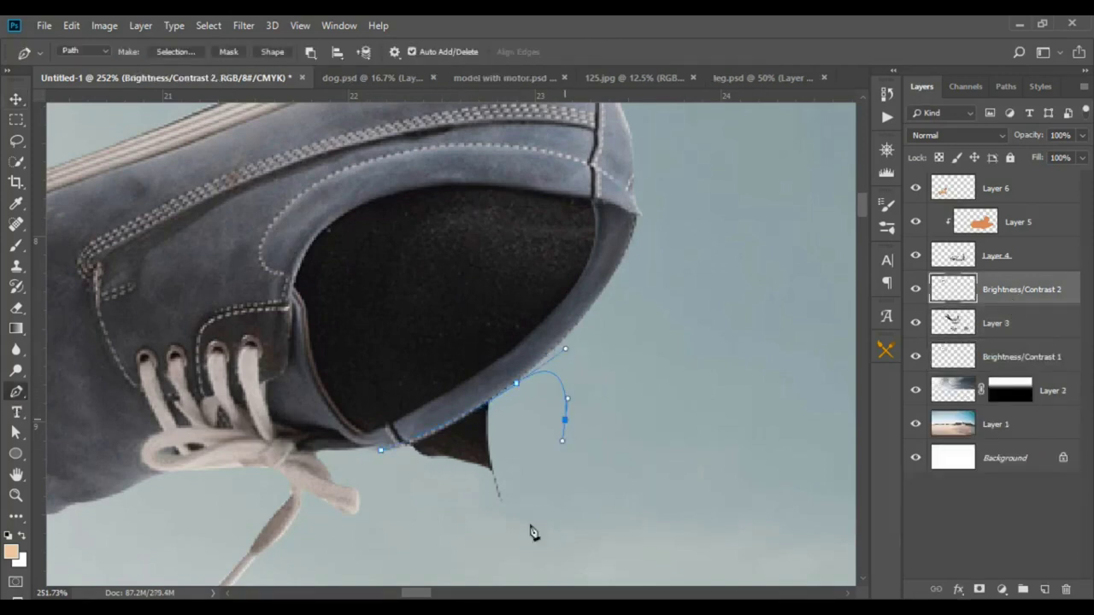
drag(530, 524, 496, 524)
drag(414, 481, 397, 468)
click(382, 451)
key(ctrl+Return)
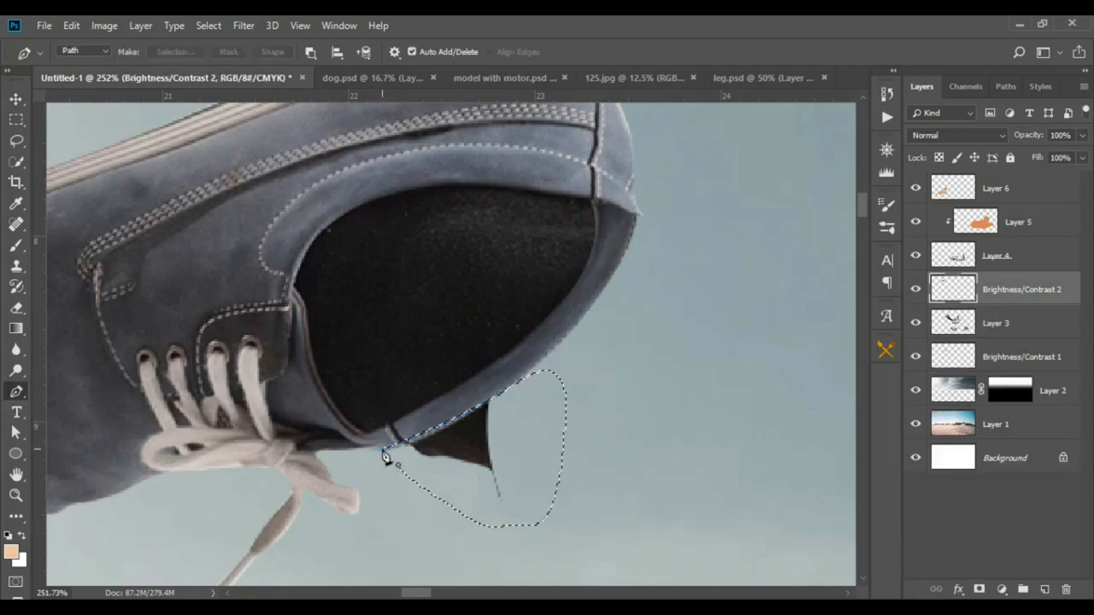
key(Delete)
key(ctrl+d)
scroll(453, 402, down, 3)
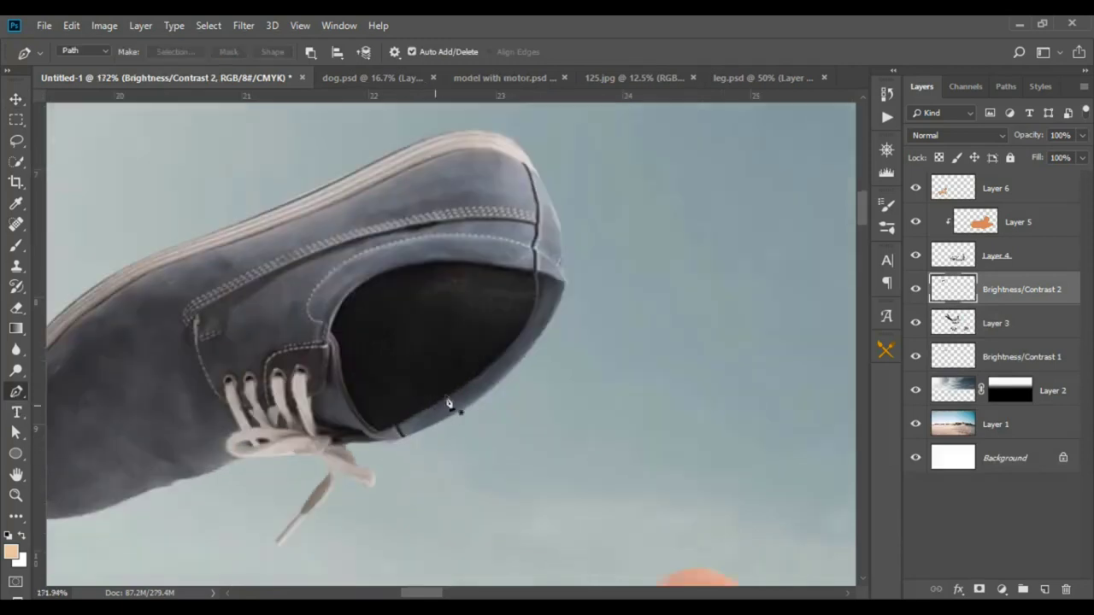
scroll(457, 398, down, 3)
scroll(455, 398, down, 3)
scroll(519, 416, down, 3)
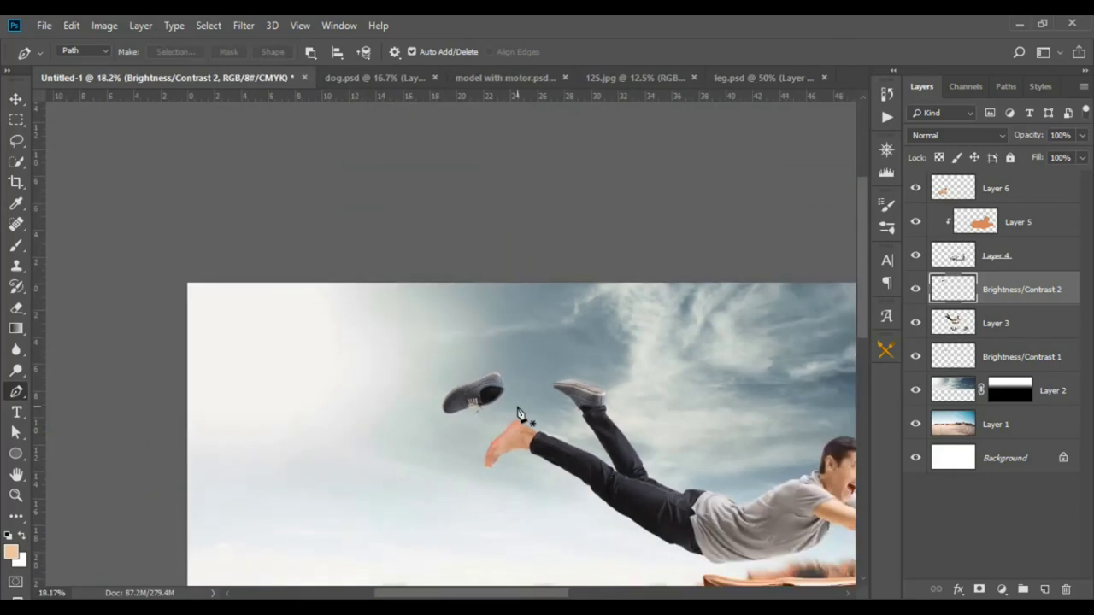
Tilt the flying shoe layer by about -10 degrees with Free Transform.
key(v)
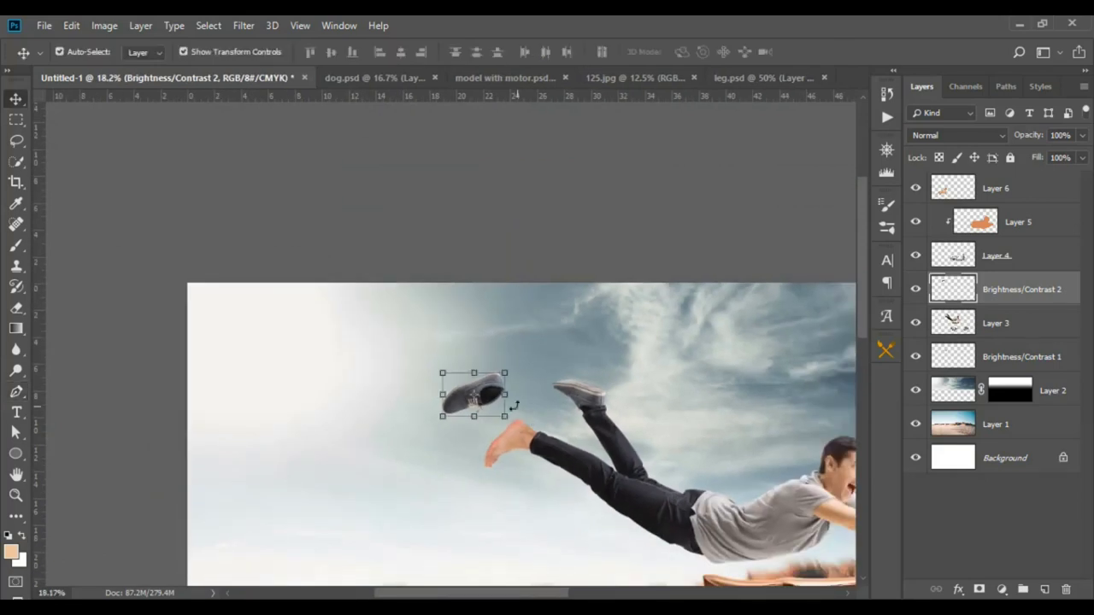
scroll(513, 410, up, 2)
key(ctrl+t)
drag(573, 374, 569, 357)
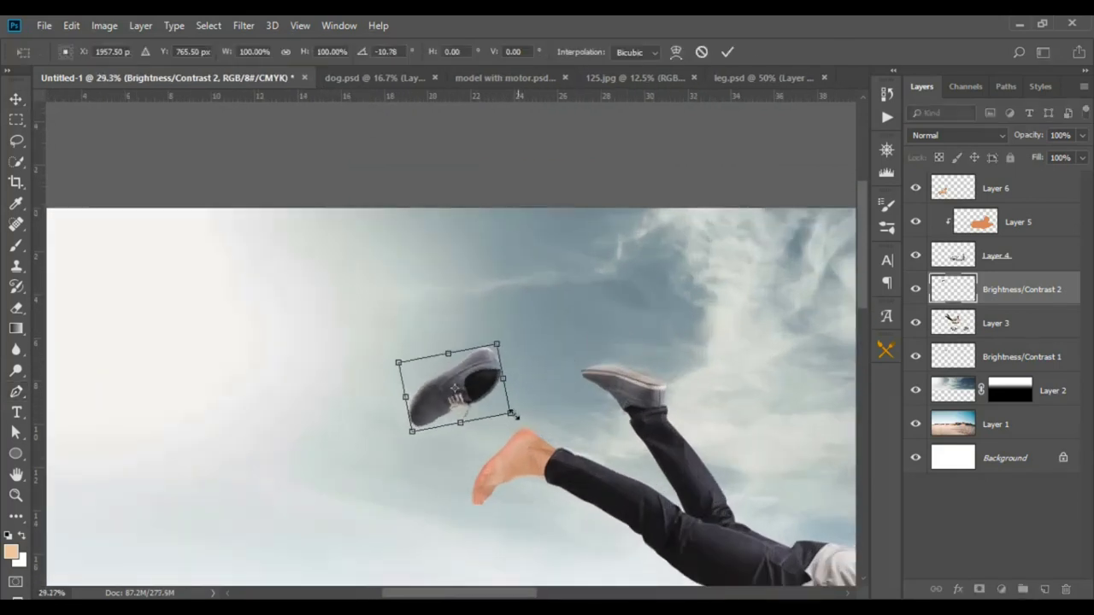
key(Return)
scroll(496, 399, up, 1)
scroll(494, 393, up, 1)
scroll(487, 376, up, 2)
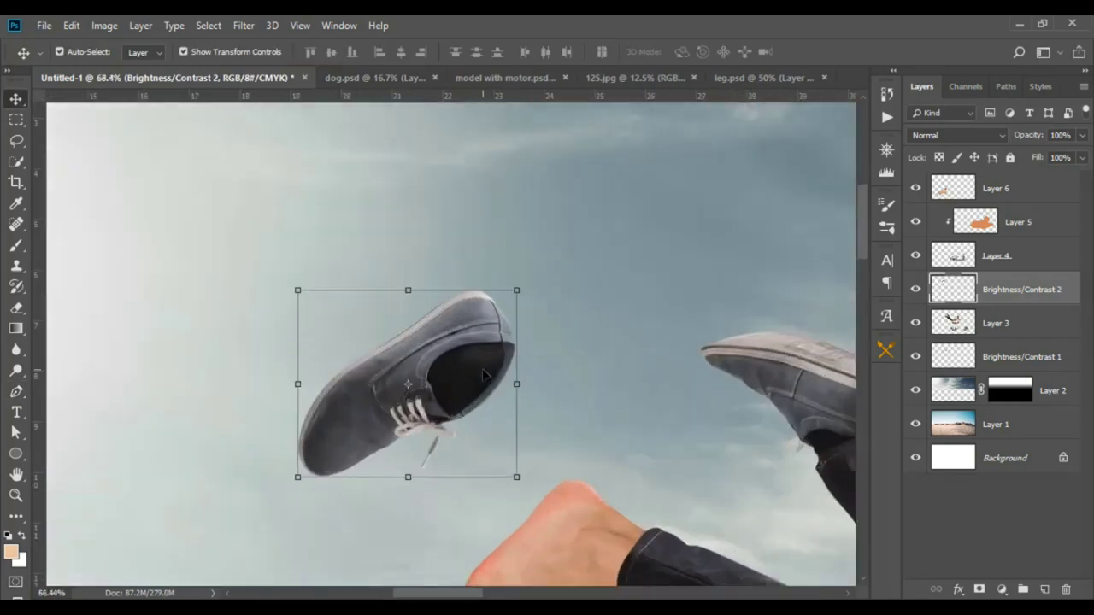
scroll(483, 364, up, 2)
scroll(494, 367, down, 3)
scroll(471, 376, down, 2)
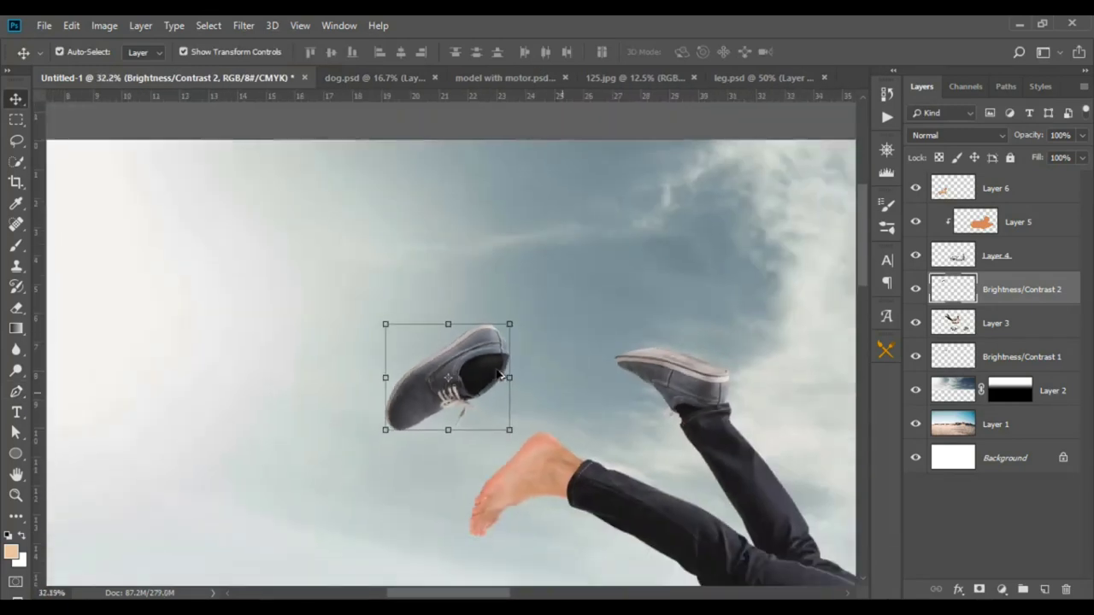
scroll(449, 383, down, 2)
scroll(433, 389, down, 2)
Shrink the flying shoe to about 92% so it floats behind the bare foot.
click(564, 560)
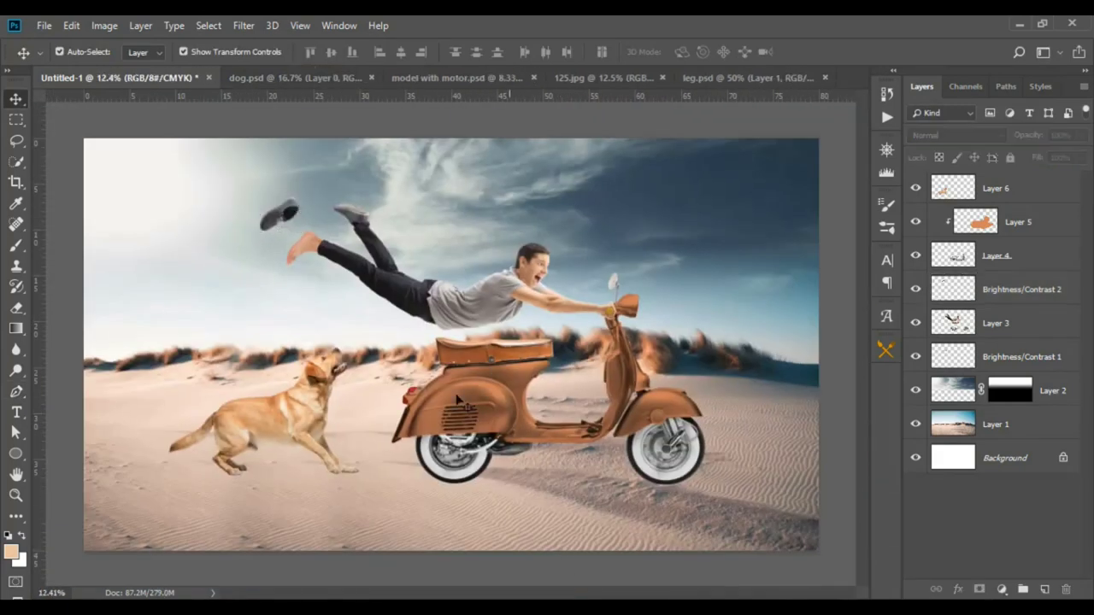
scroll(291, 201, up, 1)
scroll(257, 209, up, 2)
scroll(262, 211, up, 1)
scroll(359, 149, up, 2)
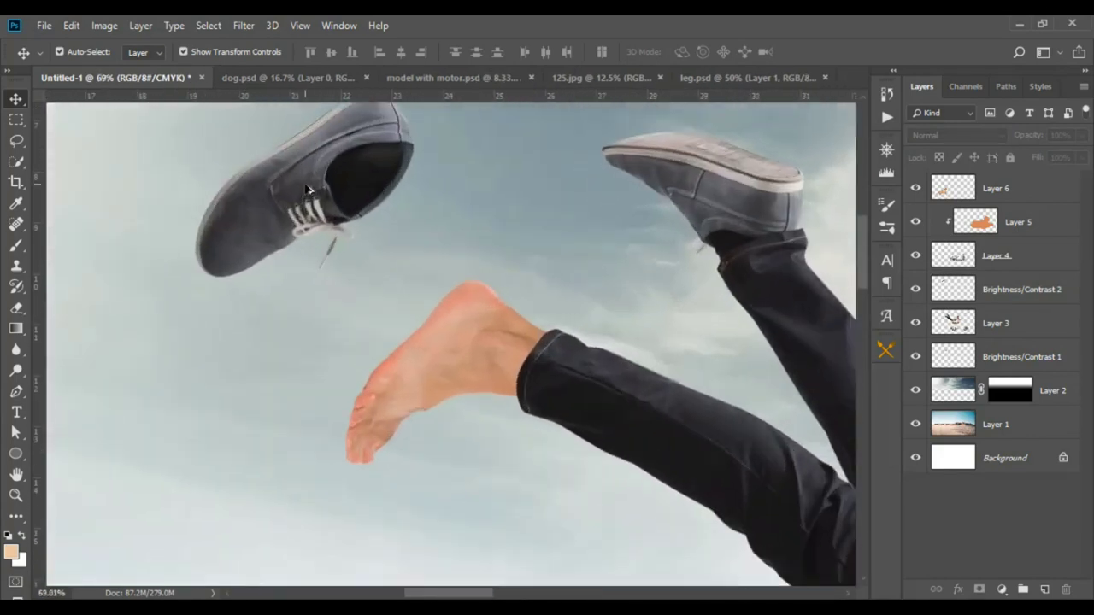
click(367, 147)
scroll(372, 144, down, 1)
scroll(372, 143, up, 2)
scroll(371, 145, down, 1)
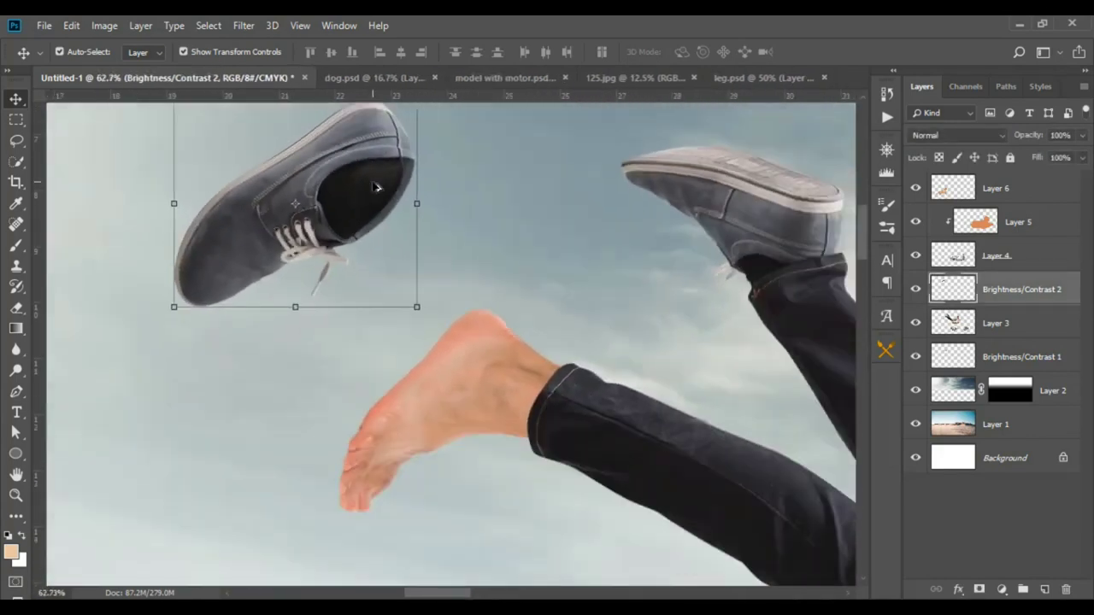
scroll(376, 171, down, 2)
scroll(393, 257, down, 2)
scroll(419, 334, down, 3)
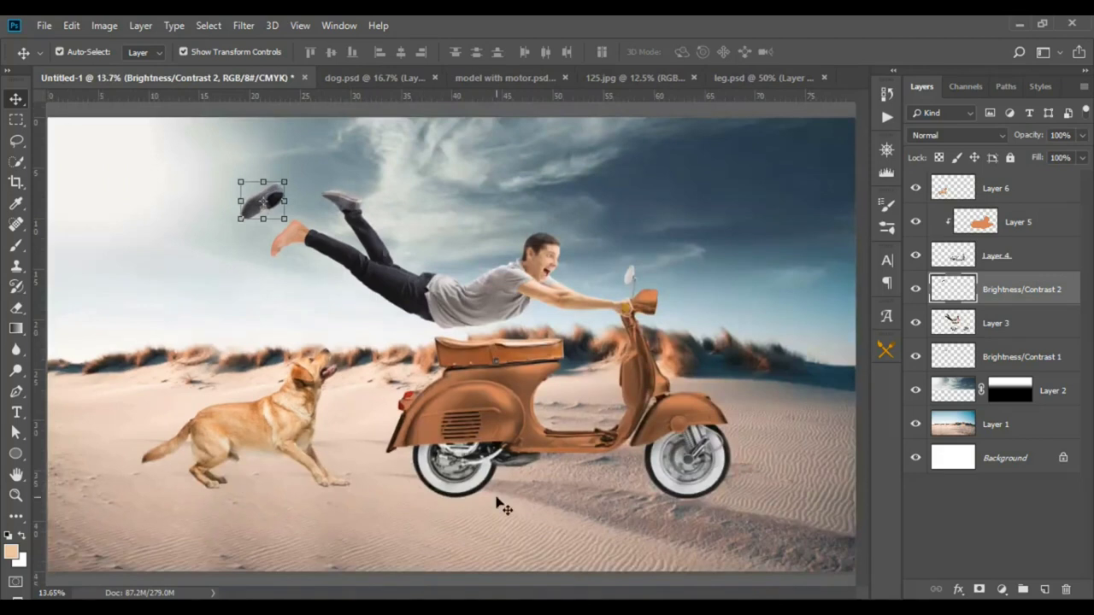
scroll(448, 338, down, 1)
click(315, 241)
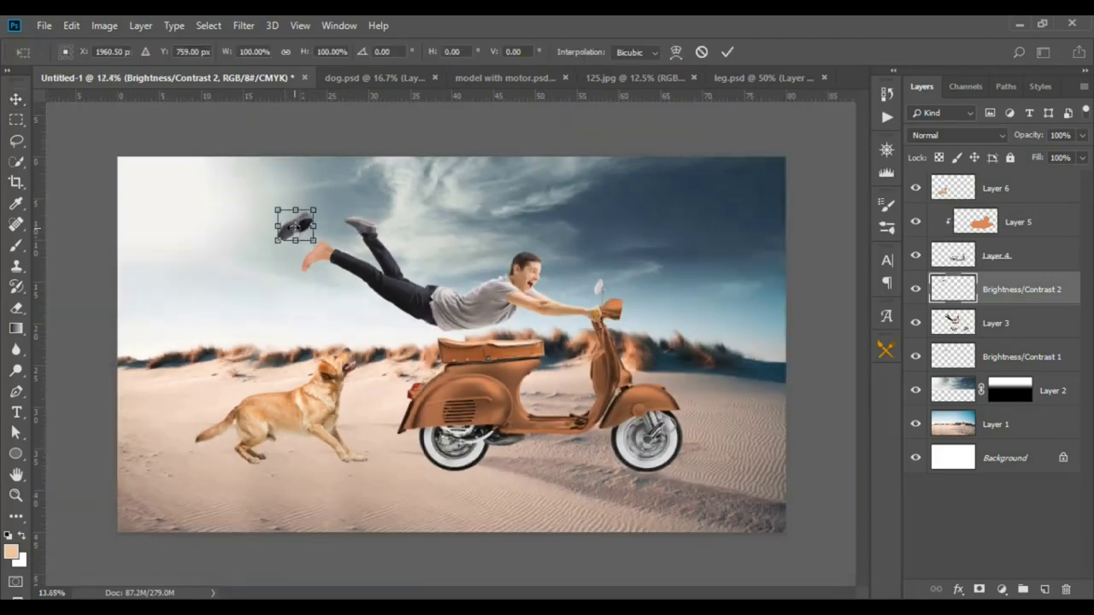
scroll(291, 214, up, 3)
drag(277, 210, 271, 206)
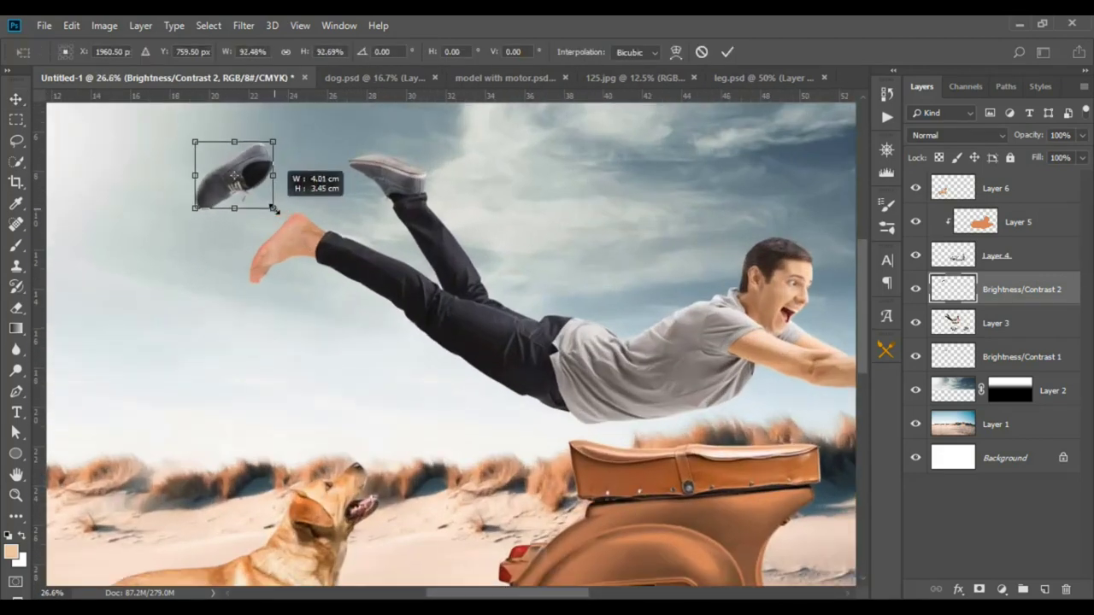
key(Return)
scroll(259, 199, down, 3)
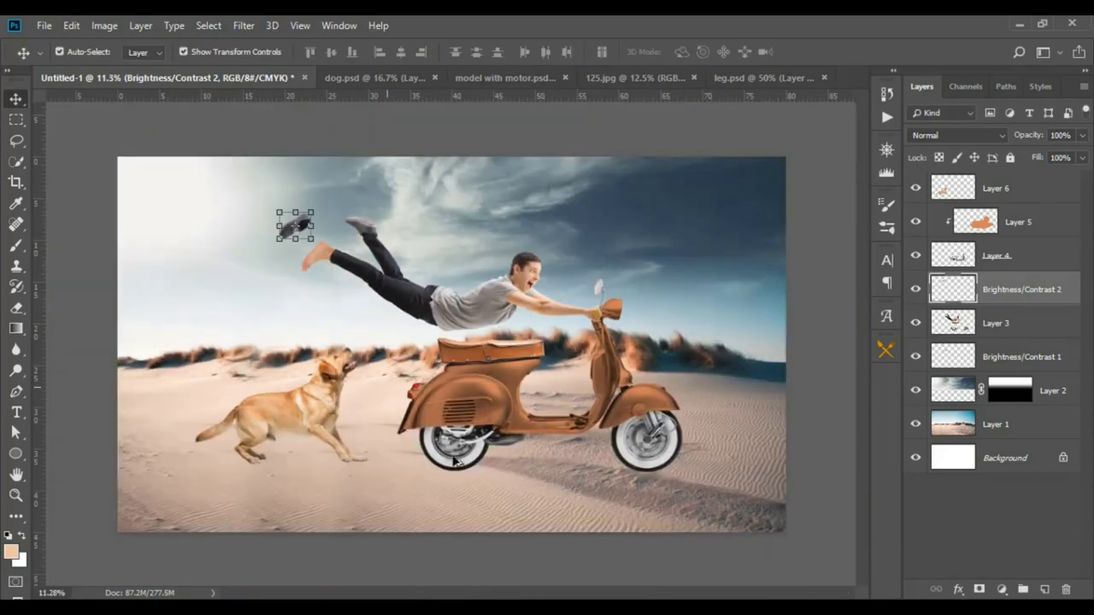
click(506, 541)
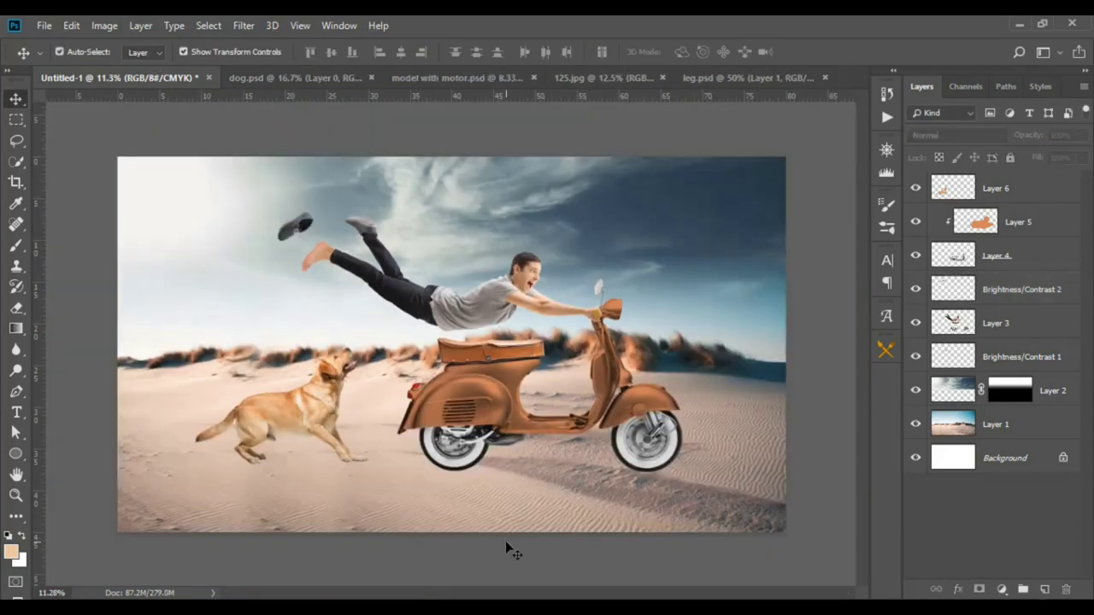
Add a Brightness/Contrast adjustment at brightness -26, clipped to the flying man's Layer 3.
click(488, 317)
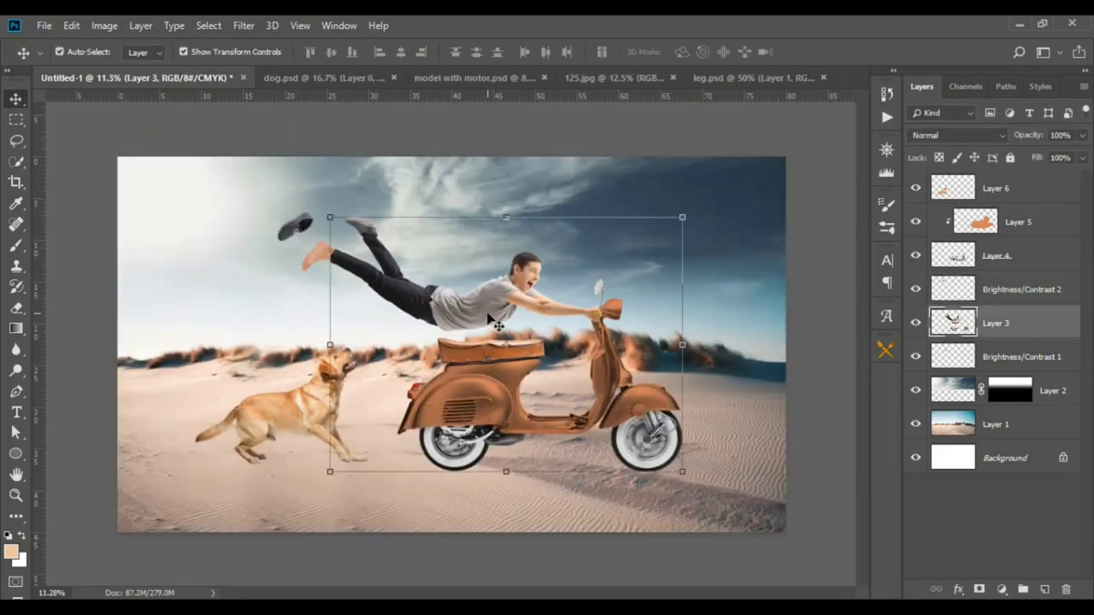
click(998, 588)
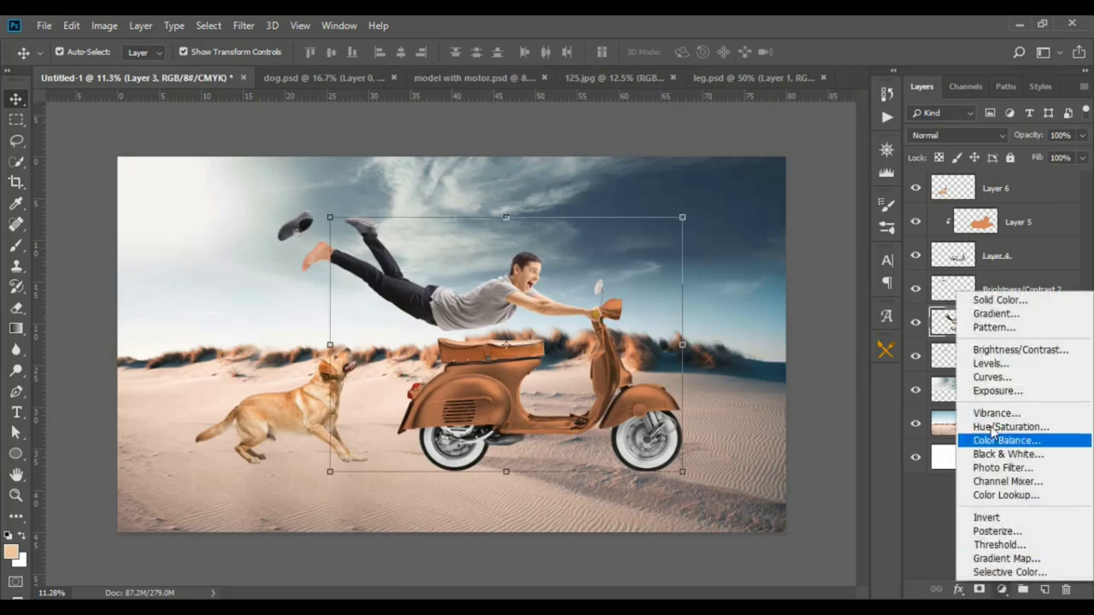
click(1021, 350)
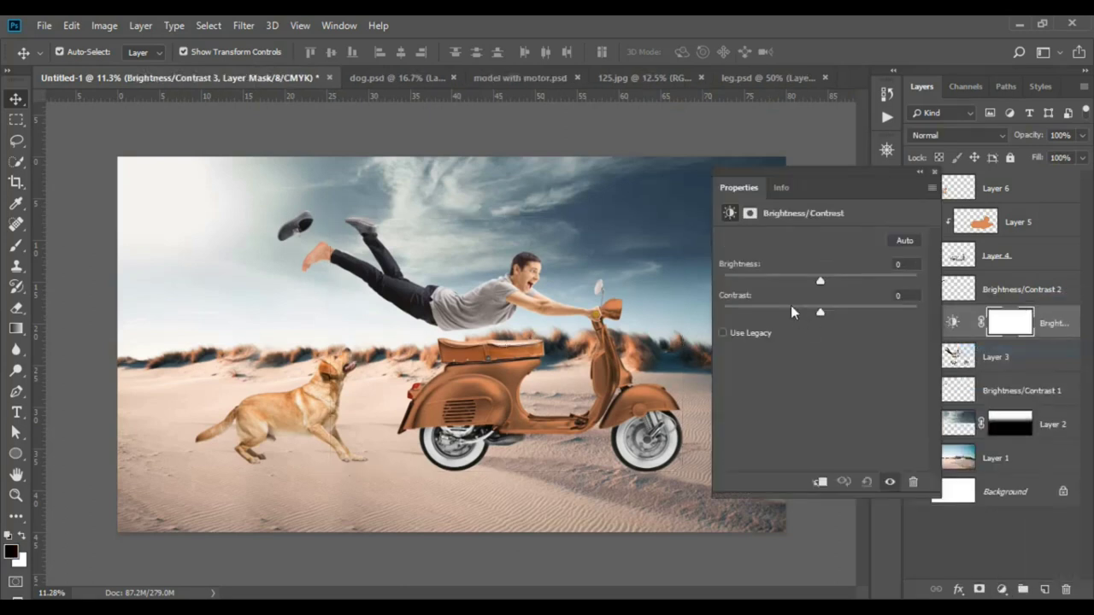
drag(820, 280, 804, 281)
click(819, 482)
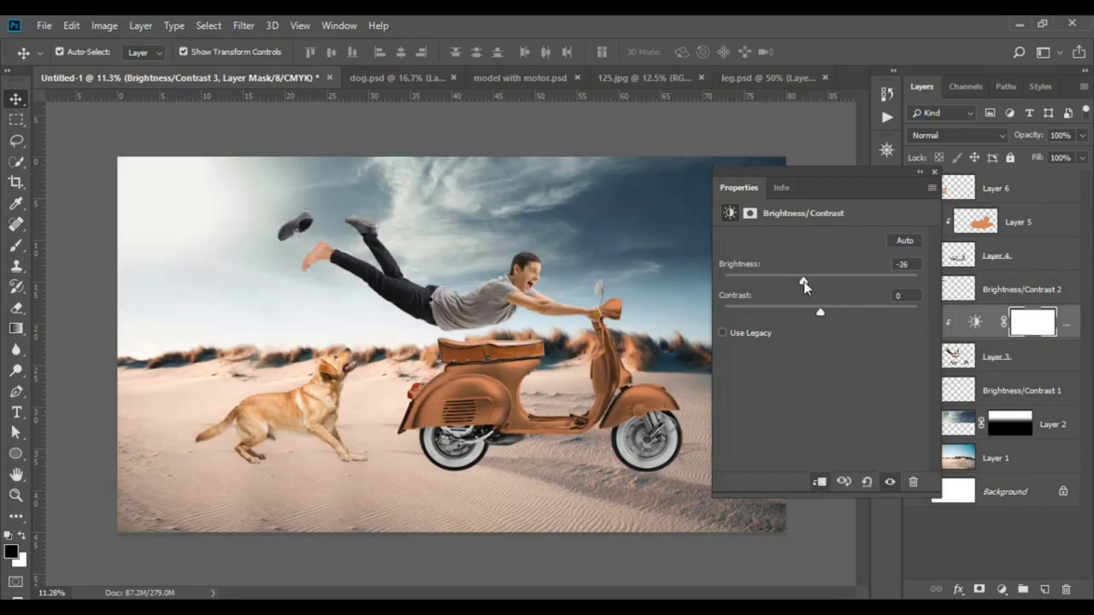
click(934, 173)
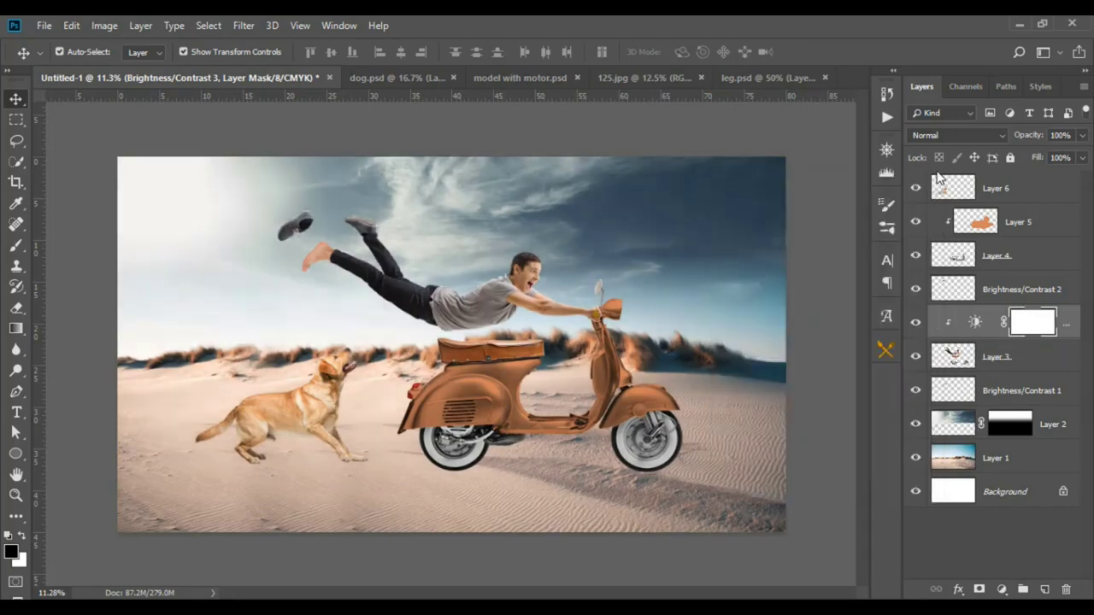
scroll(791, 343, down, 2)
scroll(791, 344, up, 1)
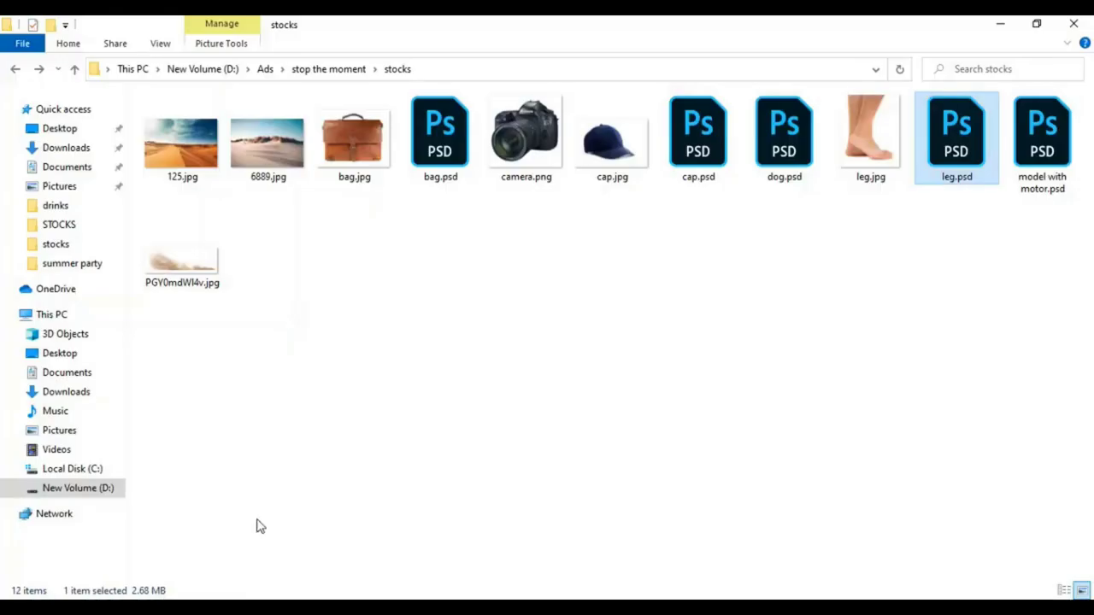
Open cap.psd from the stocks folder.
double_click(684, 146)
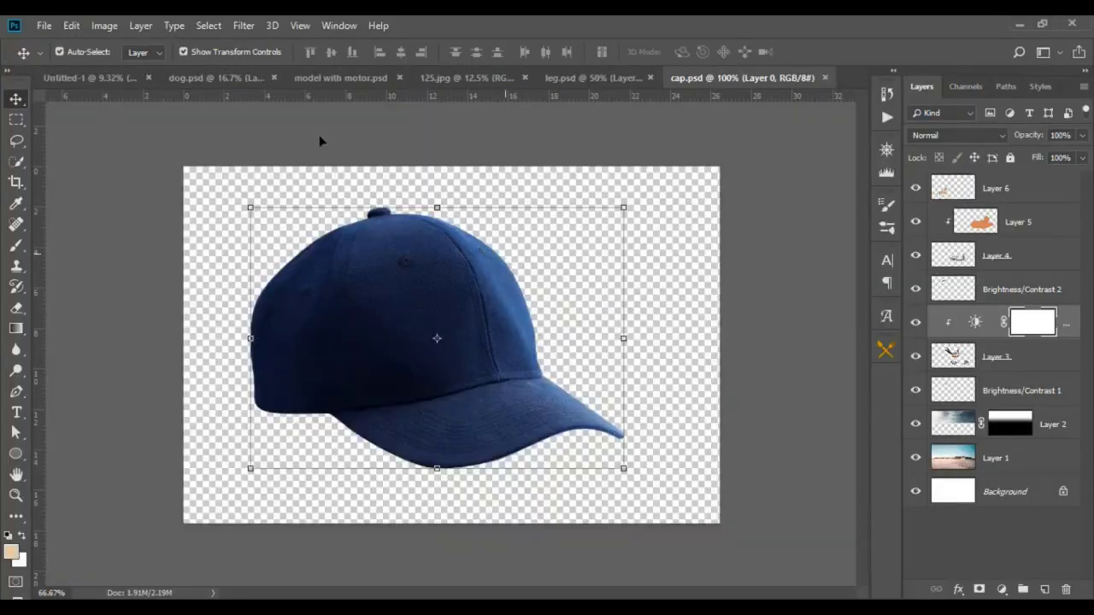
Bring the navy cap into the composite as Layer 7, scaled to about 71%.
drag(320, 141, 577, 279)
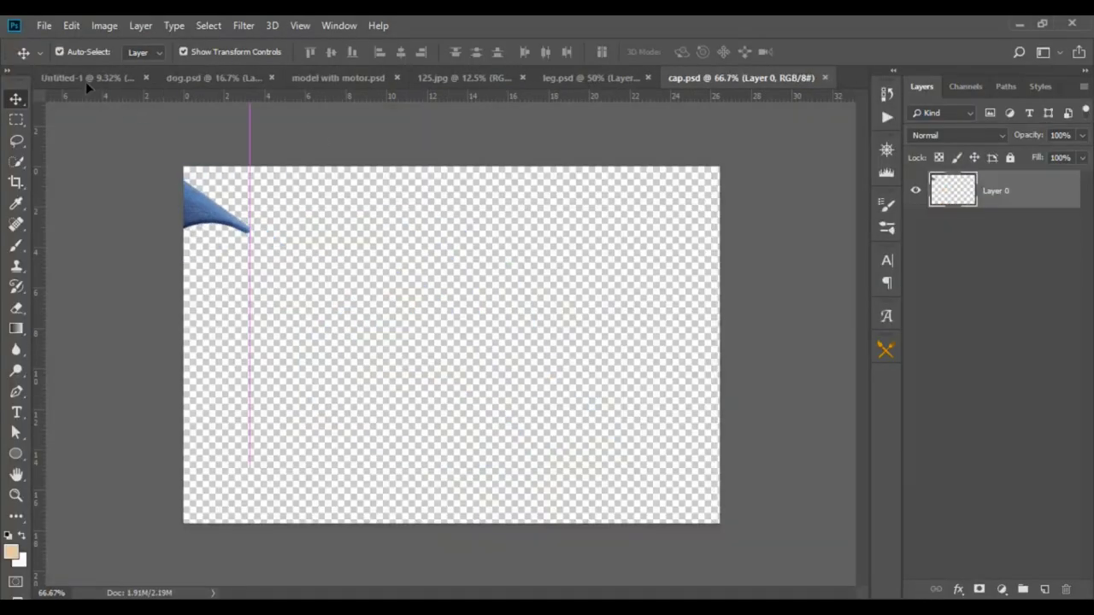
scroll(577, 278, up, 2)
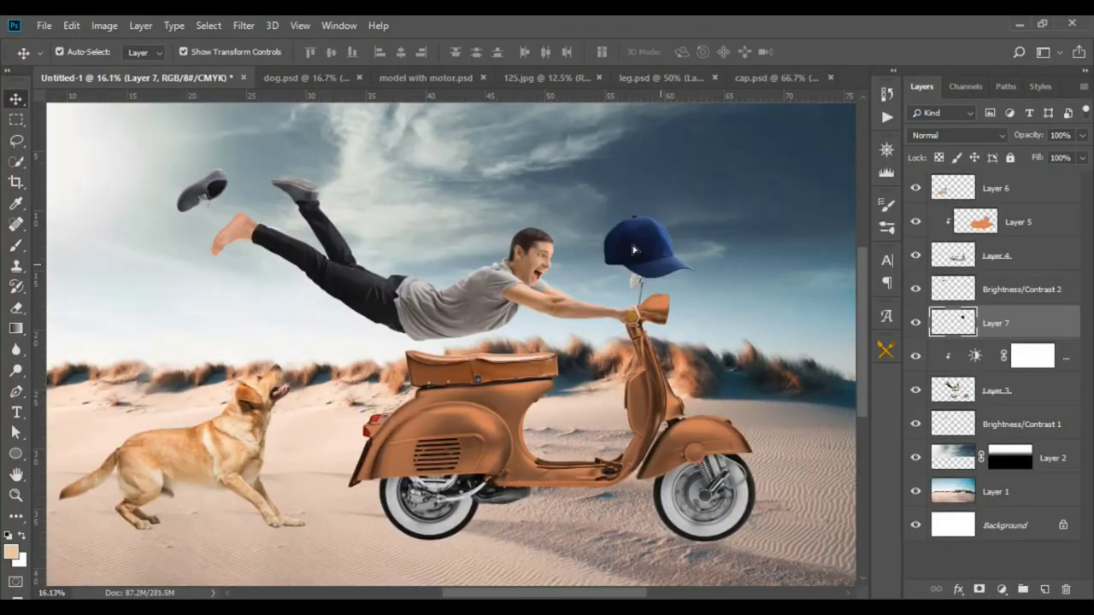
mouse_move(641, 248)
mouse_down()
mouse_move(581, 205)
mouse_move(632, 241)
mouse_move(609, 219)
mouse_move(571, 224)
mouse_move(597, 204)
mouse_up()
key(Return)
scroll(630, 178, down, 2)
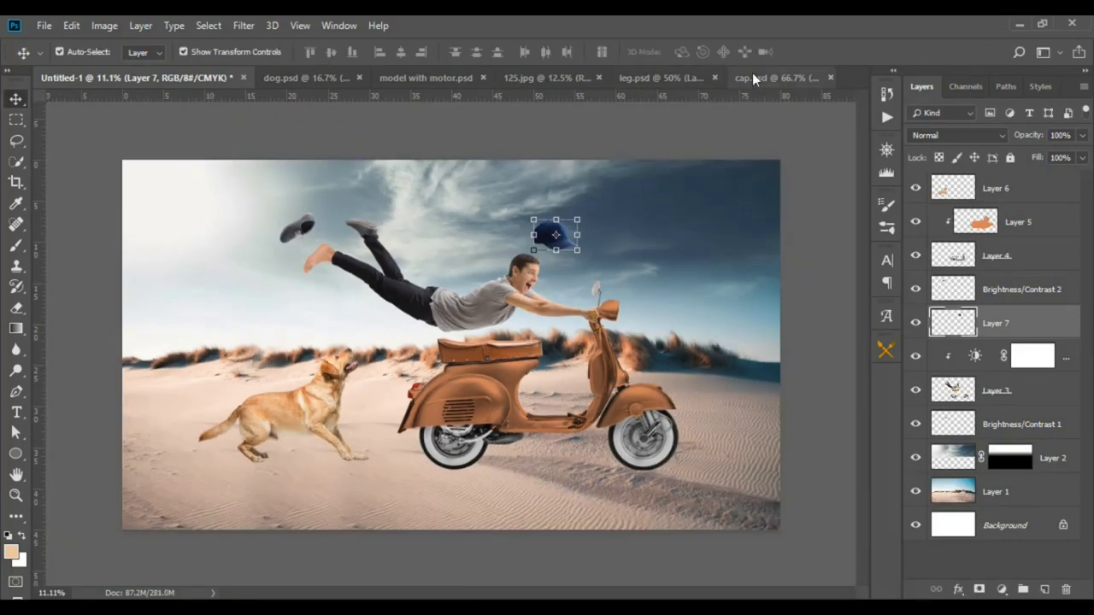
Close the cap.psd and leg.psd documents.
right_click(752, 75)
click(765, 101)
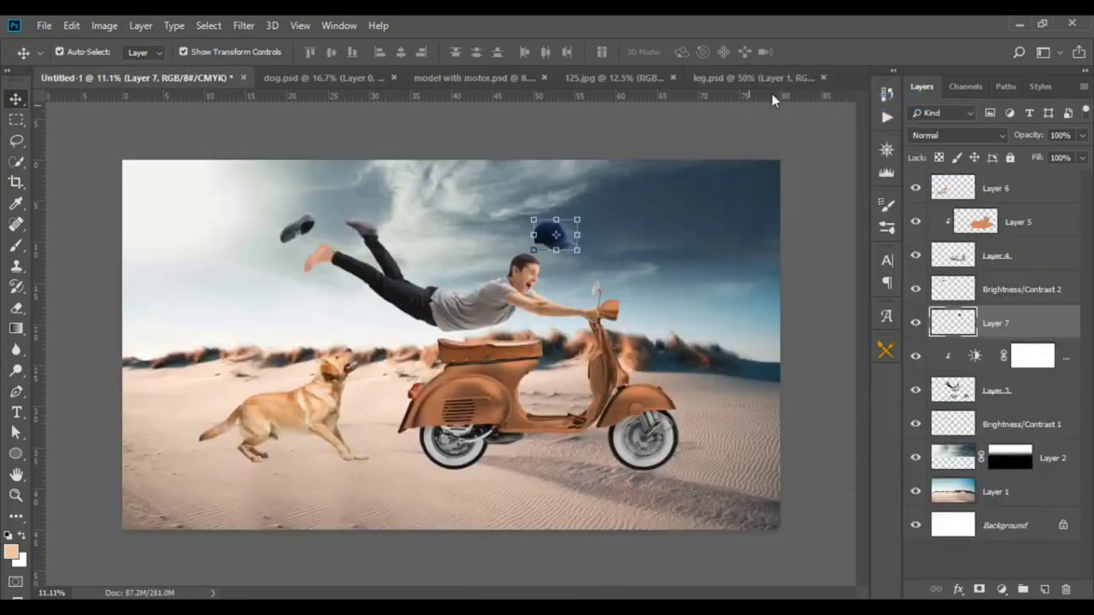
right_click(754, 76)
click(794, 104)
Discard leg.psd changes, open bag.psd and bring the briefcase into the composite.
click(527, 247)
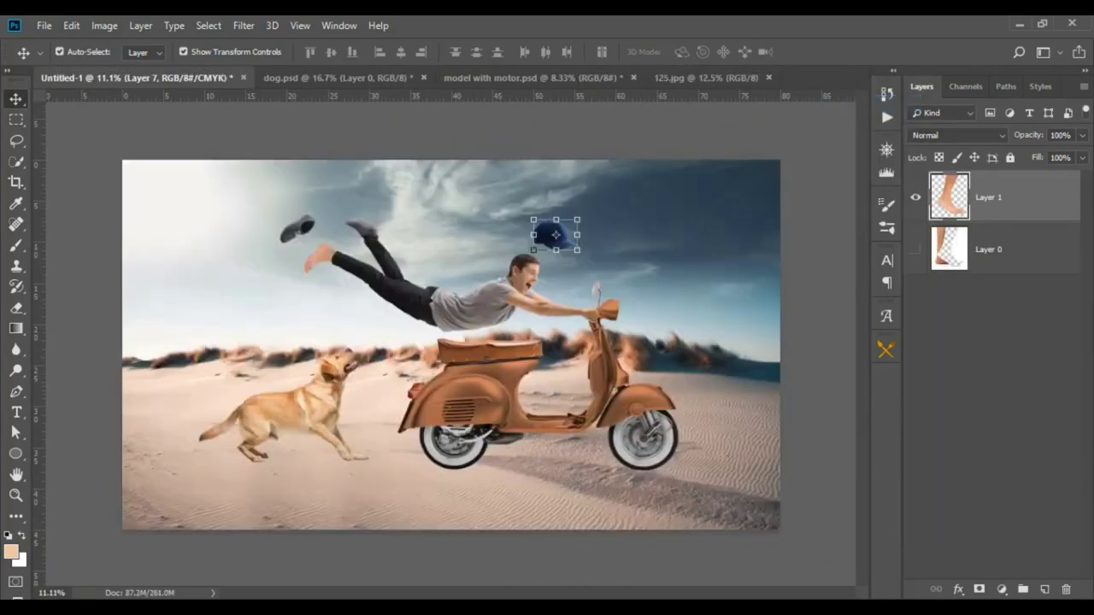
key(alt+Tab)
double_click(432, 153)
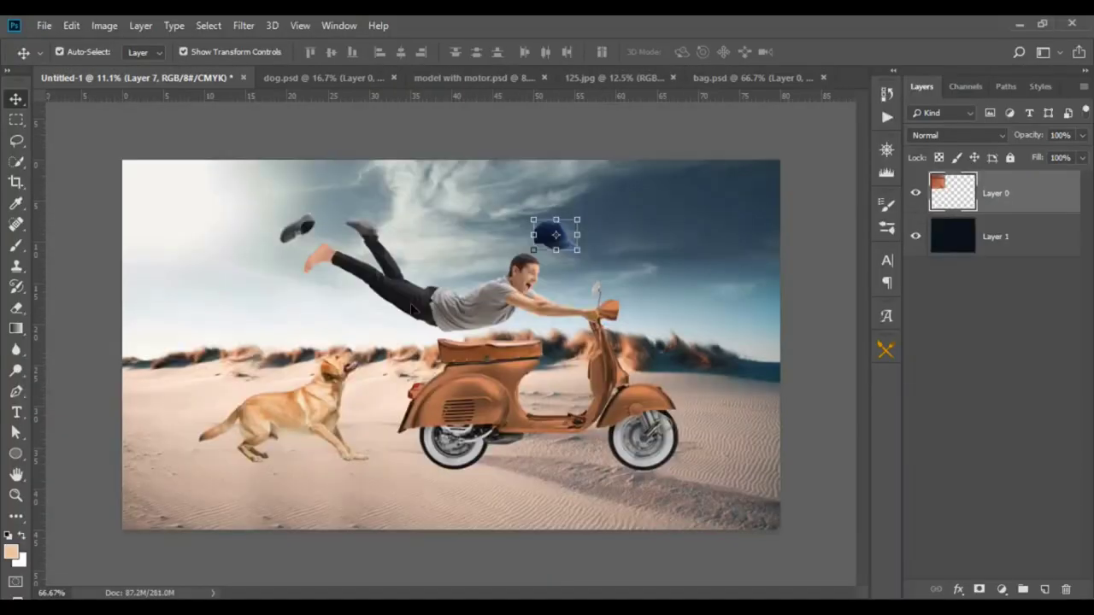
drag(452, 283, 477, 355)
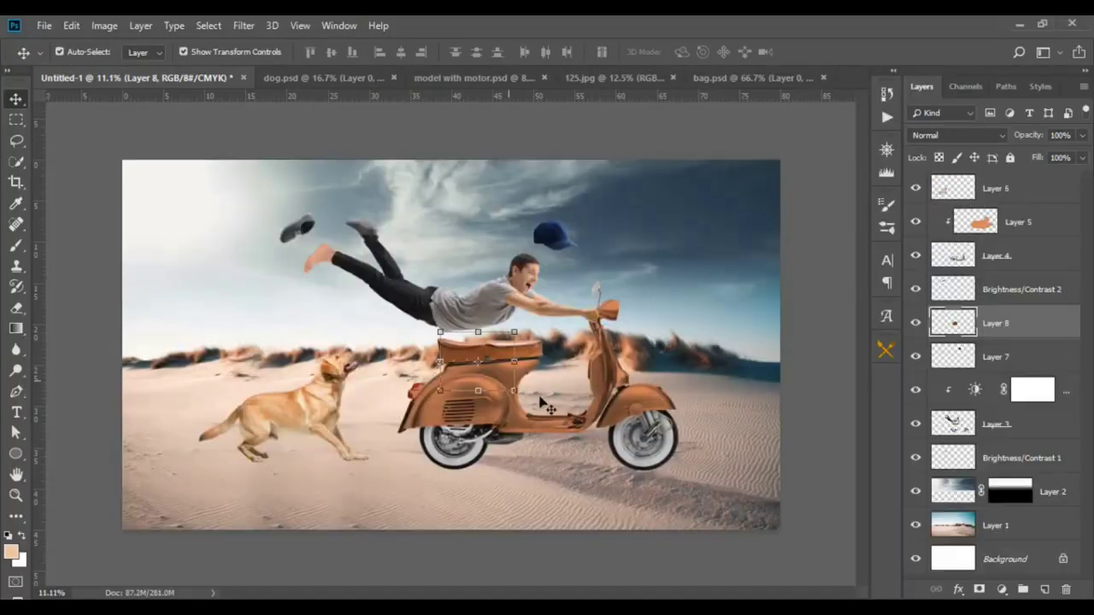
Move Layer 8 to the top and shrink and tilt the briefcase about -27° at the man's hip.
drag(1041, 318, 1025, 182)
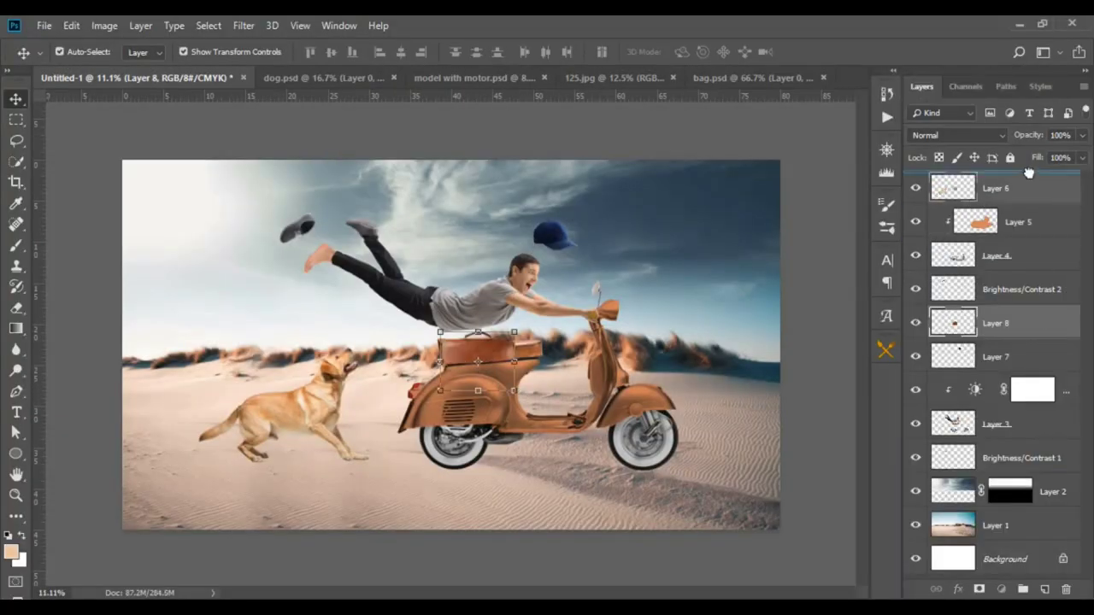
drag(513, 332, 547, 338)
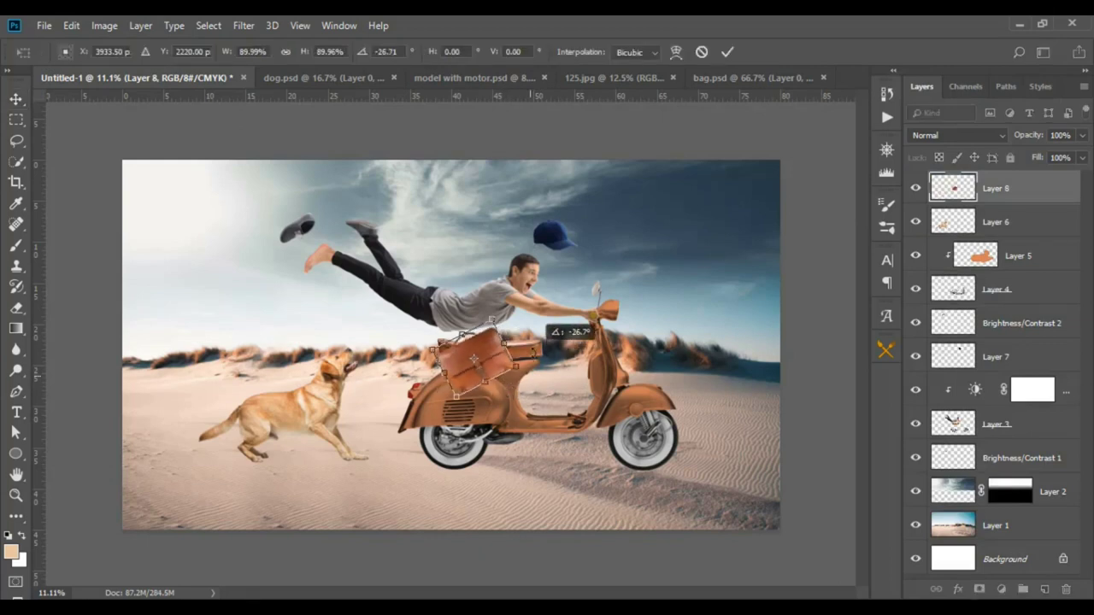
mouse_move(498, 377)
mouse_down()
mouse_move(421, 331)
mouse_move(411, 339)
mouse_up()
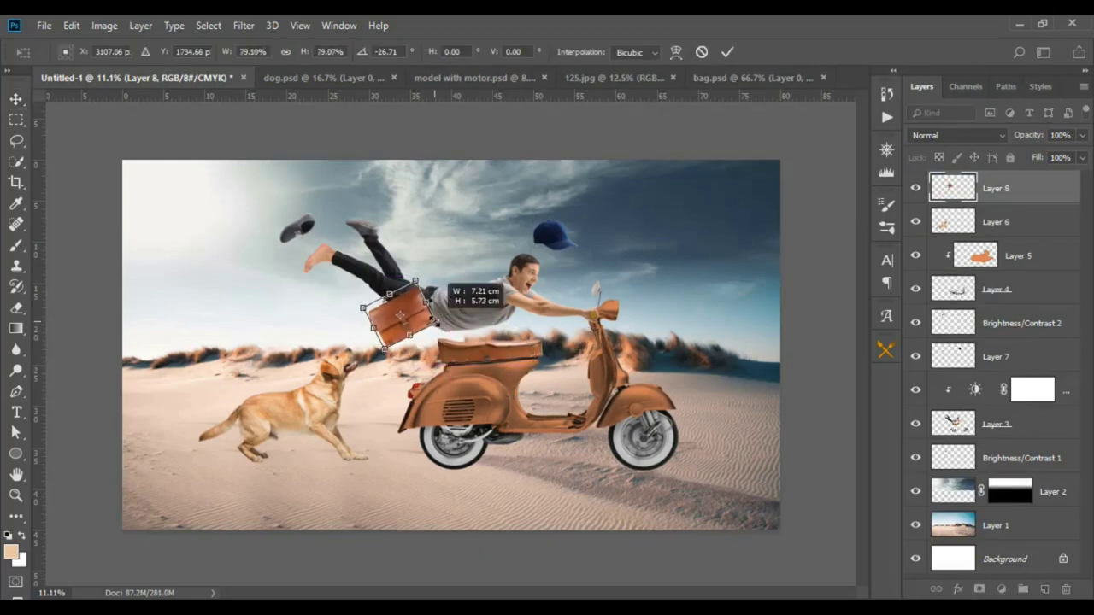
key(Return)
click(566, 543)
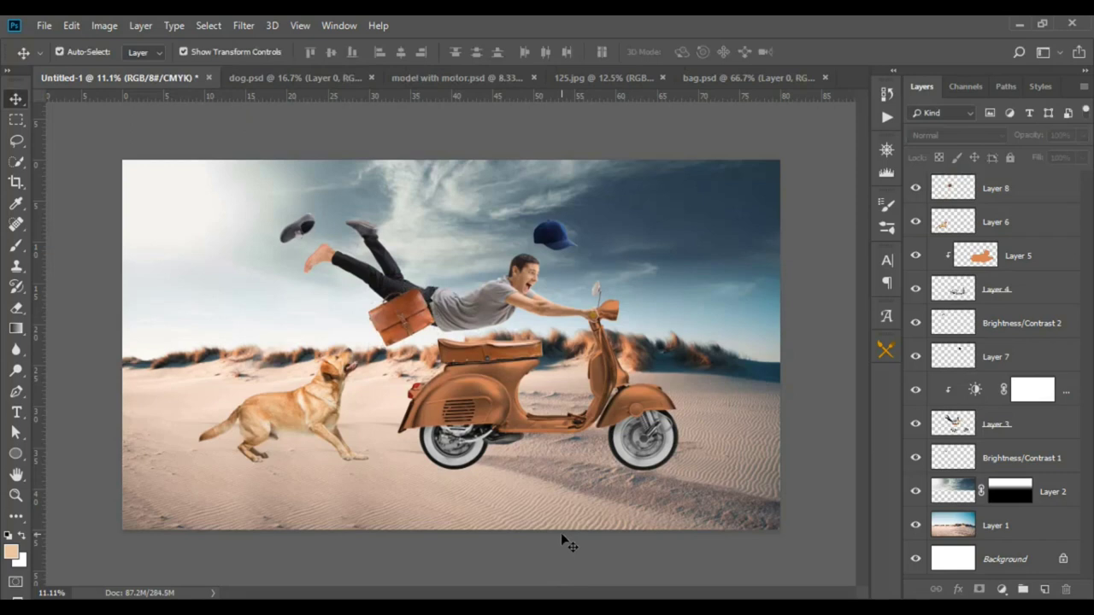
Add a Color Lookup adjustment above Layer 8 using the Augusta by editor belal 3.cube LUT.
click(1040, 184)
click(1001, 589)
click(1004, 500)
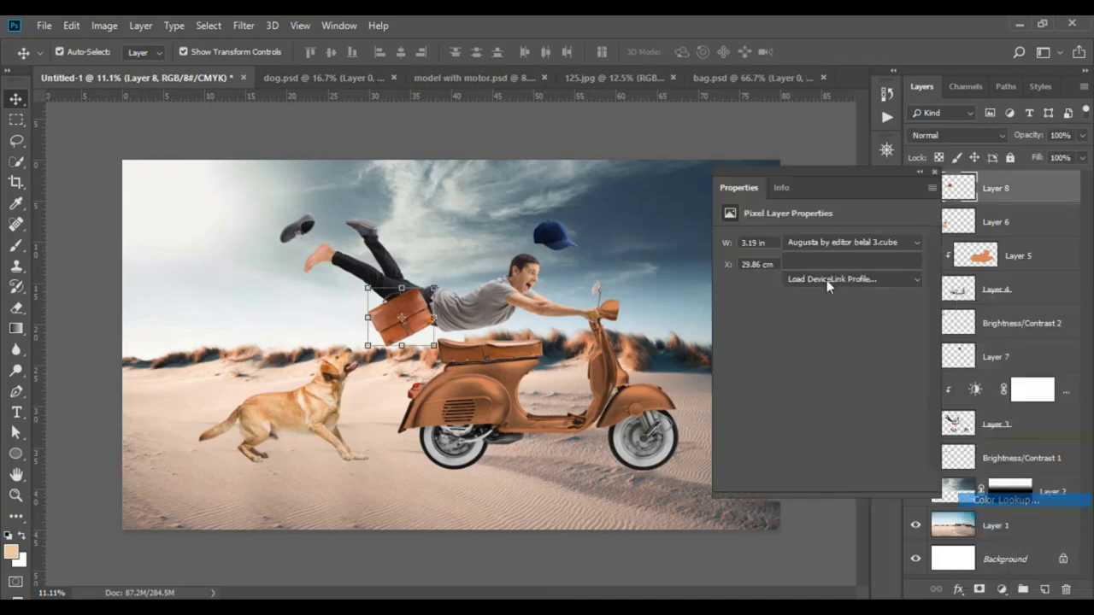
click(807, 241)
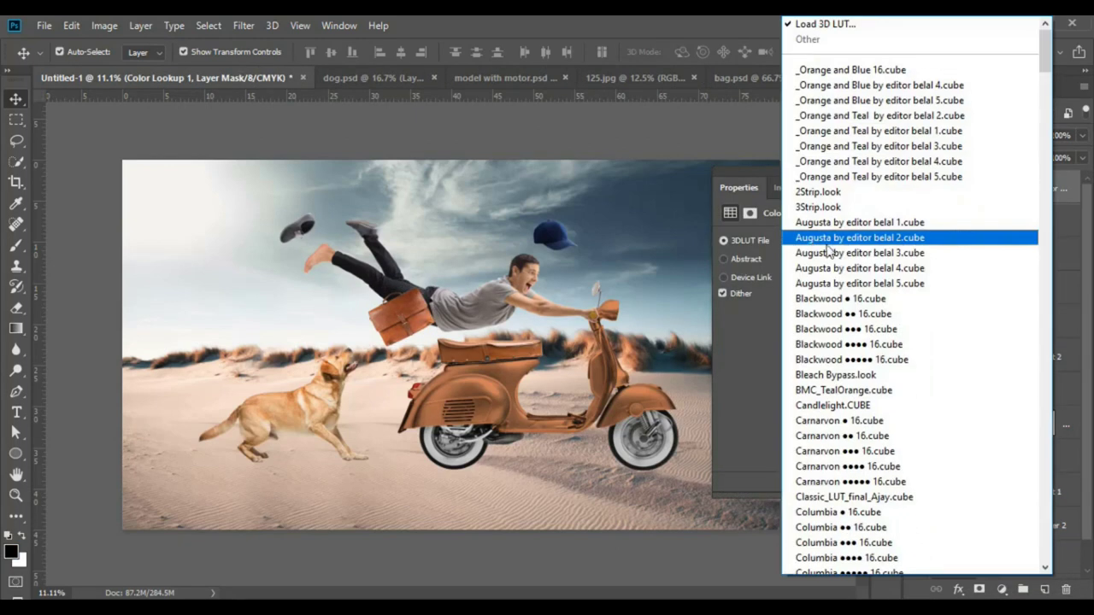
click(831, 253)
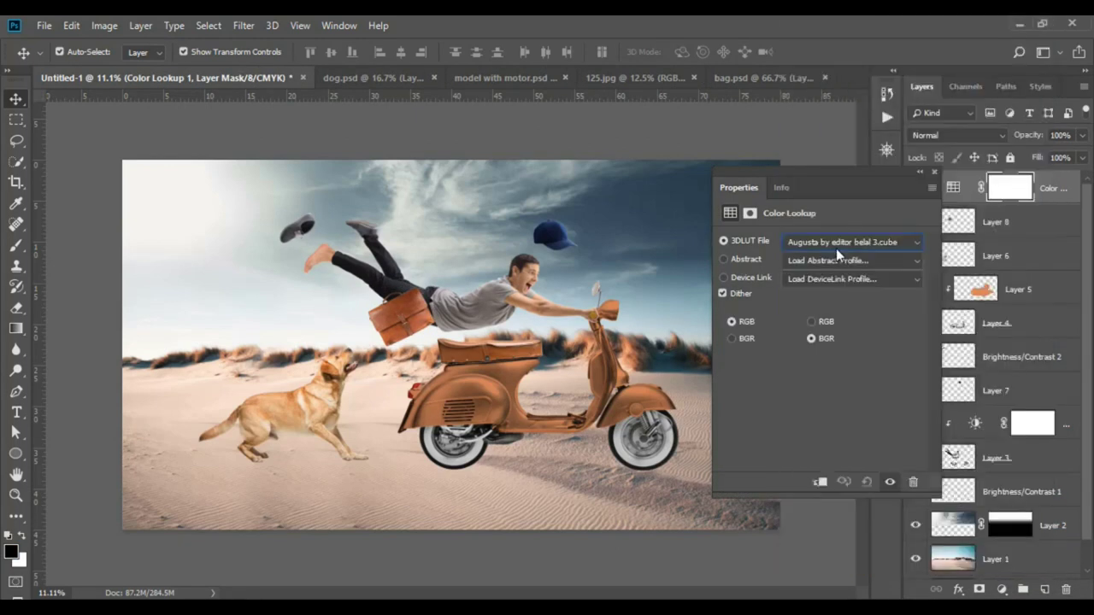
click(932, 170)
Lower the Color Lookup layer's opacity to 71%.
drag(1029, 135, 1004, 139)
scroll(547, 505, down, 2)
scroll(547, 505, up, 2)
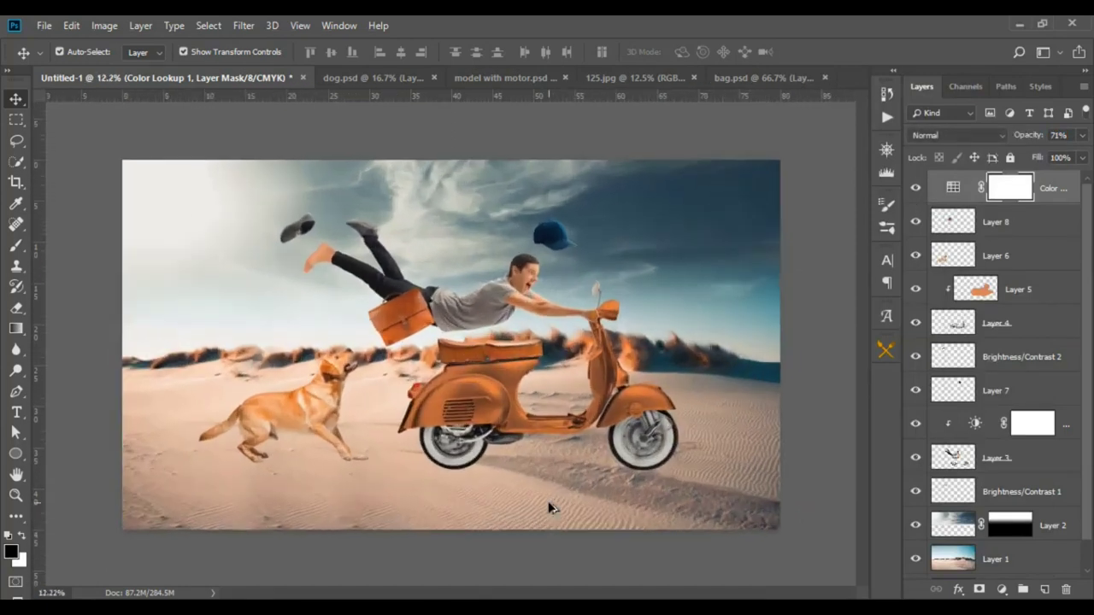
scroll(550, 507, up, 1)
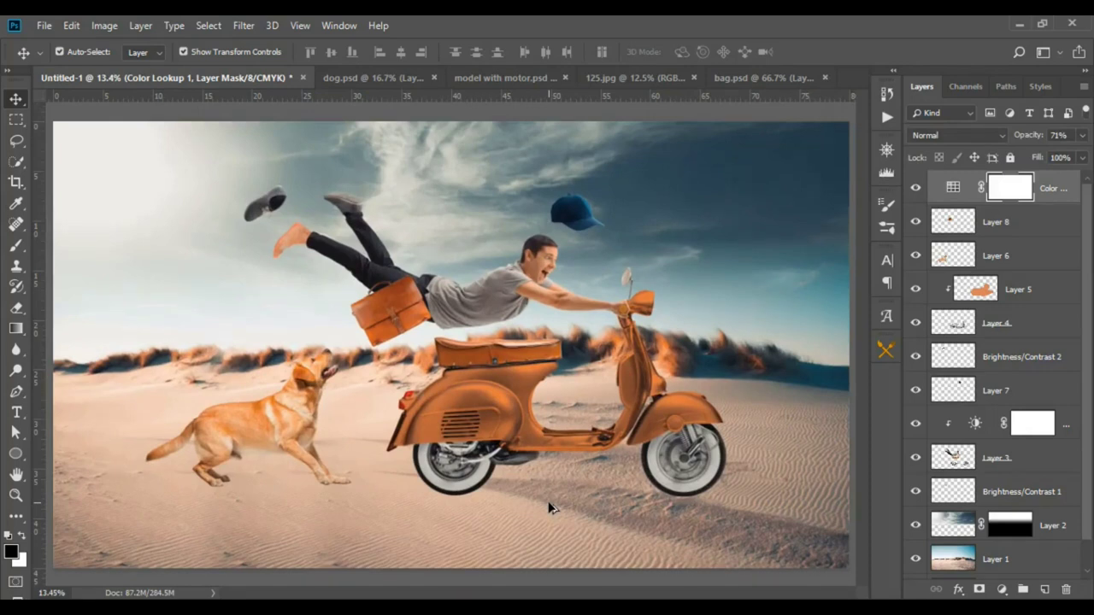
scroll(550, 508, down, 1)
scroll(550, 508, up, 1)
scroll(551, 508, down, 1)
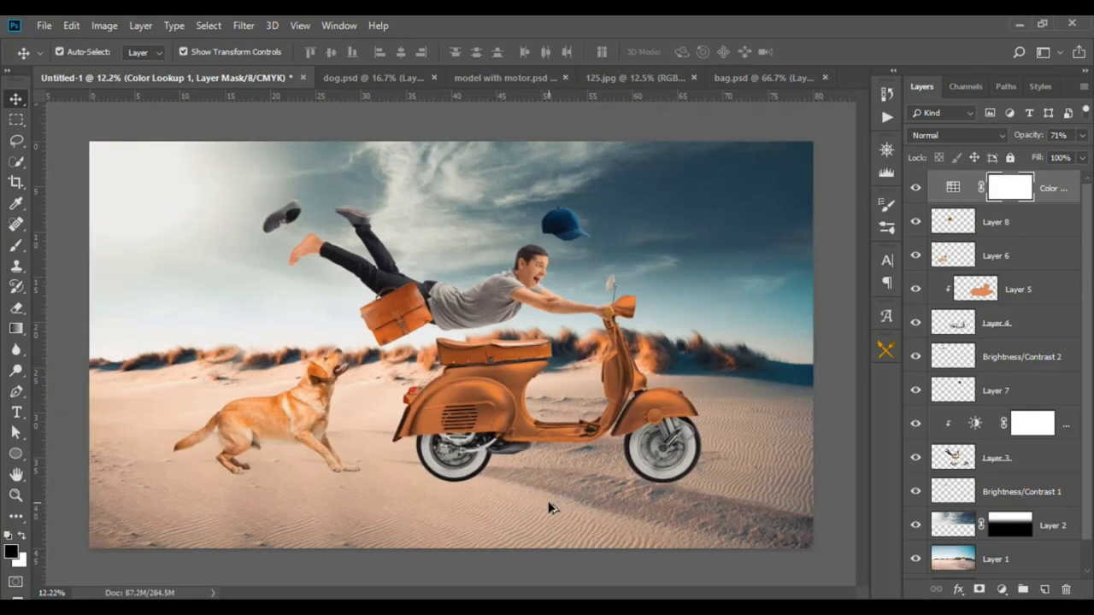
Select Layer 3 through Layer 8 and scale them together to about 109%.
click(1035, 472)
shift+click(1031, 226)
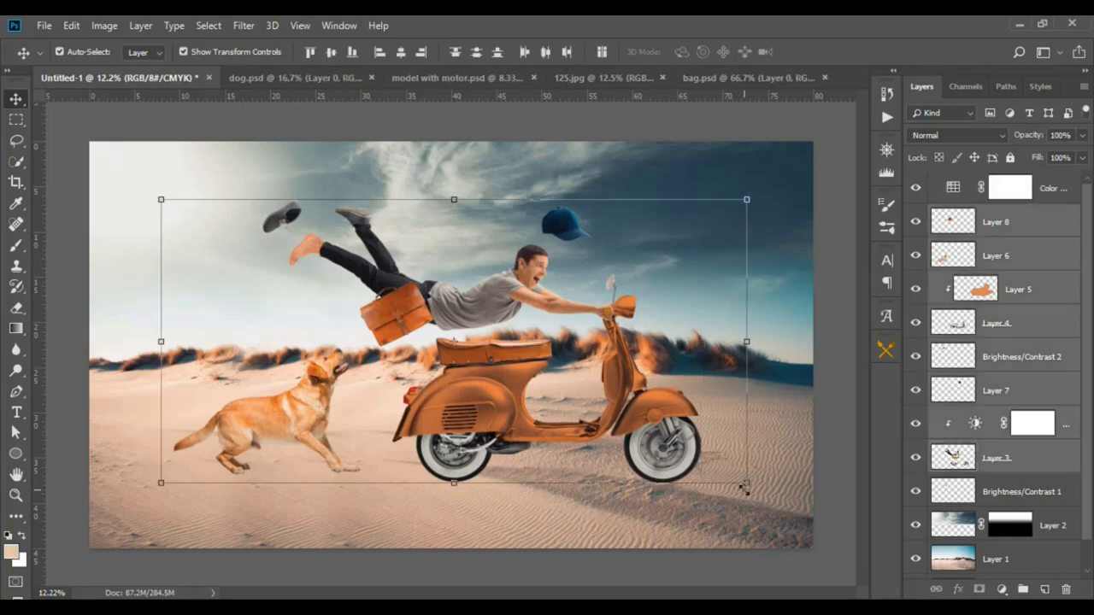
alt+drag(746, 483, 775, 501)
drag(738, 454, 746, 463)
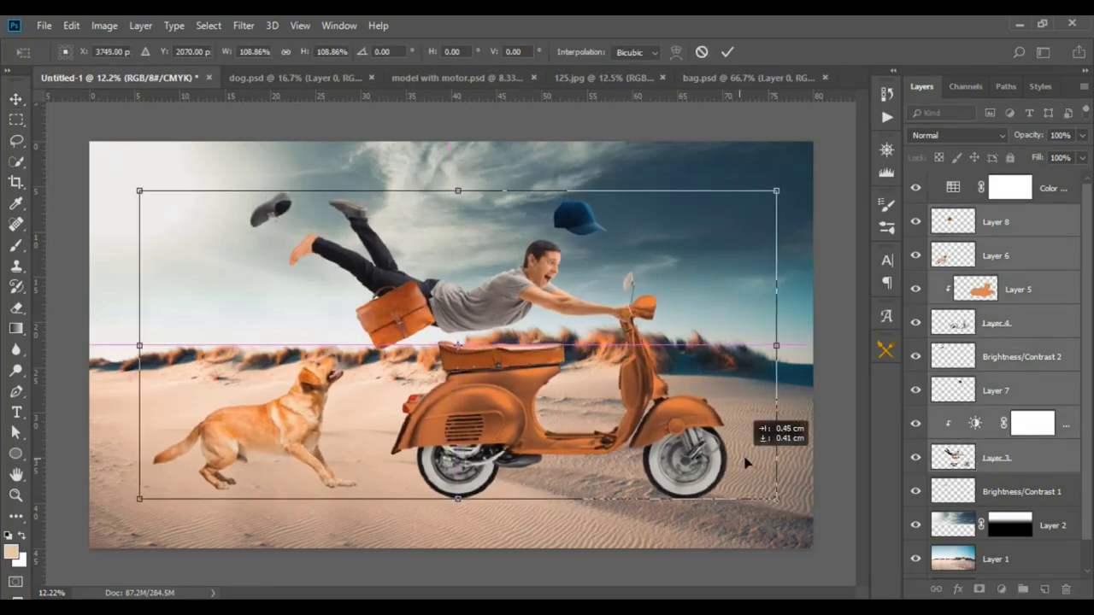
key(ctrl+z)
key(ctrl+z)
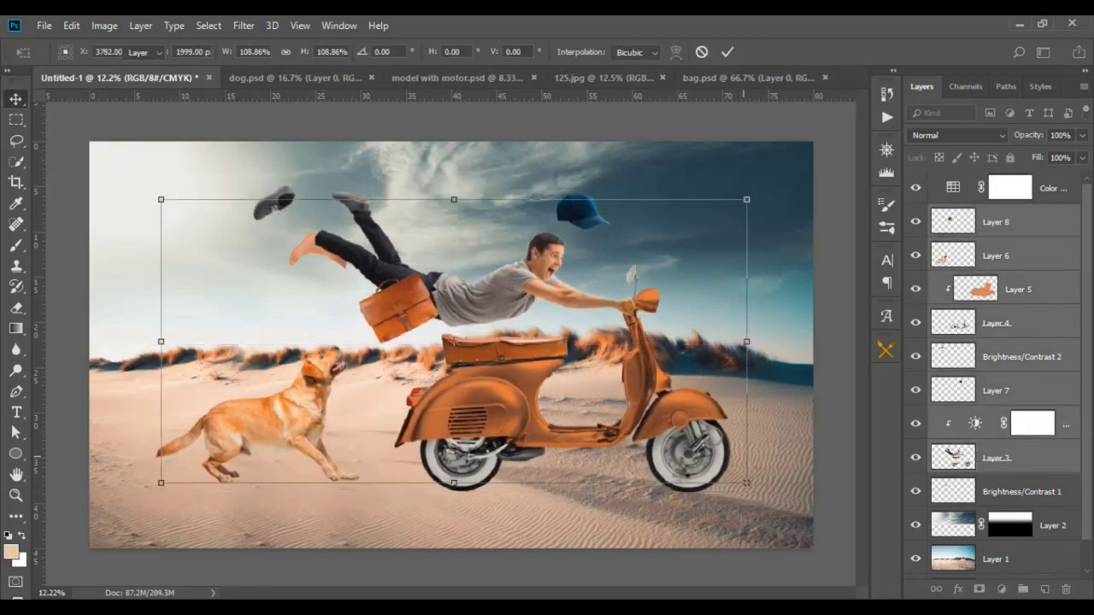
key(Escape)
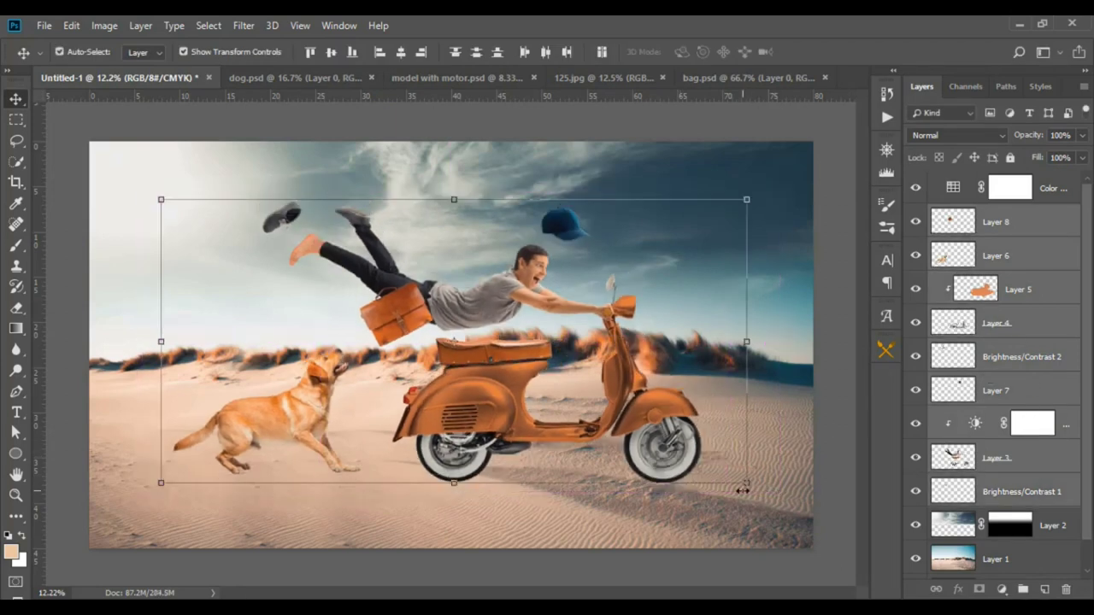
mouse_move(743, 490)
mouse_down()
mouse_move(769, 496)
mouse_move(746, 483)
mouse_up()
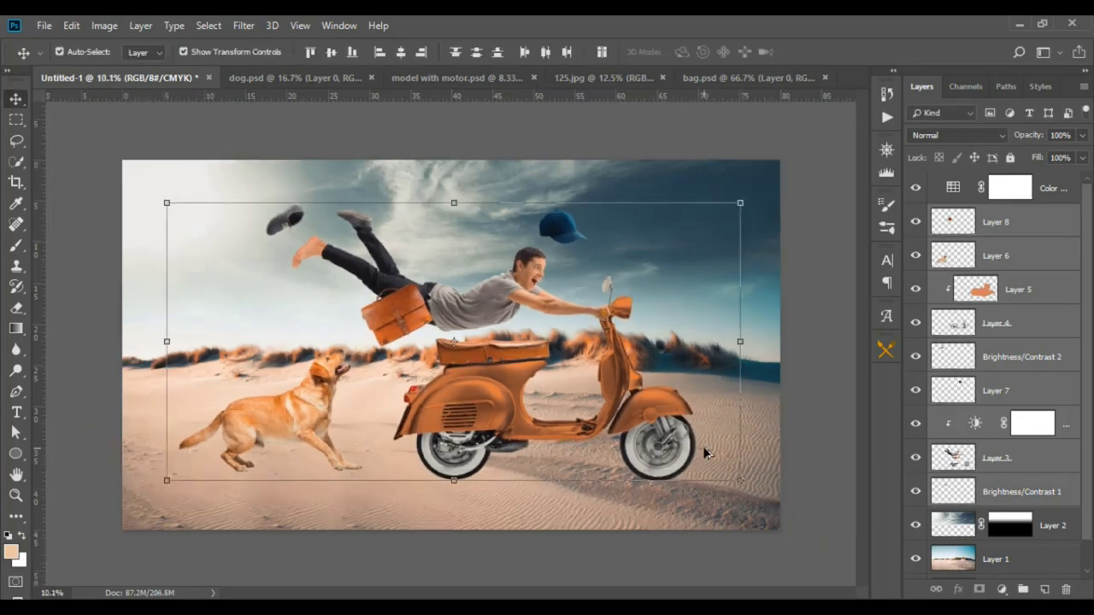
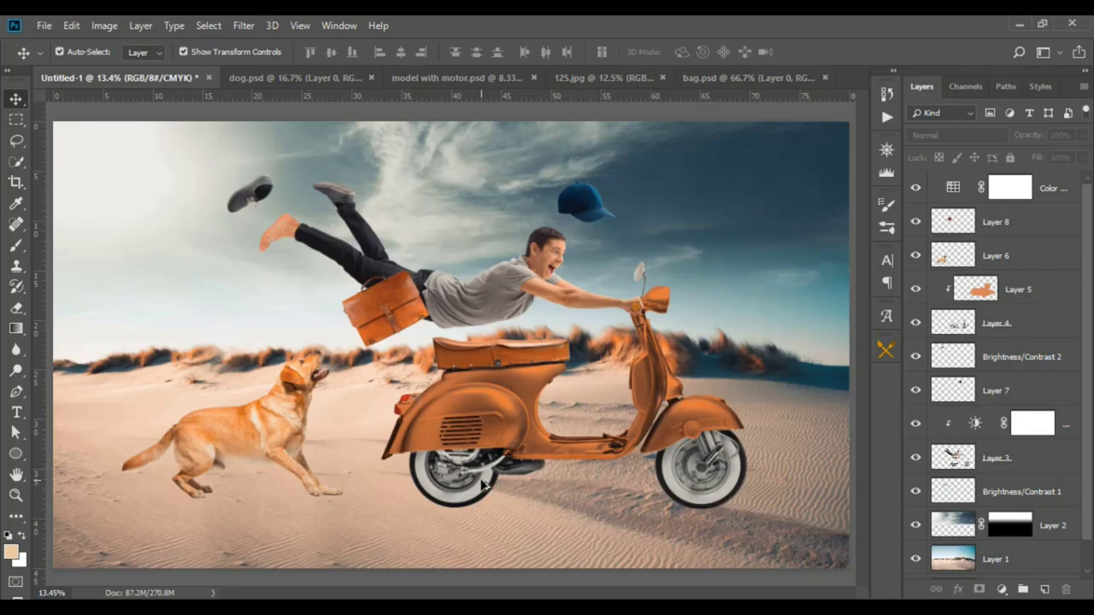
Select the dog's layer (Layer 6) and zoom in on its tail.
click(249, 450)
scroll(161, 456, up, 5)
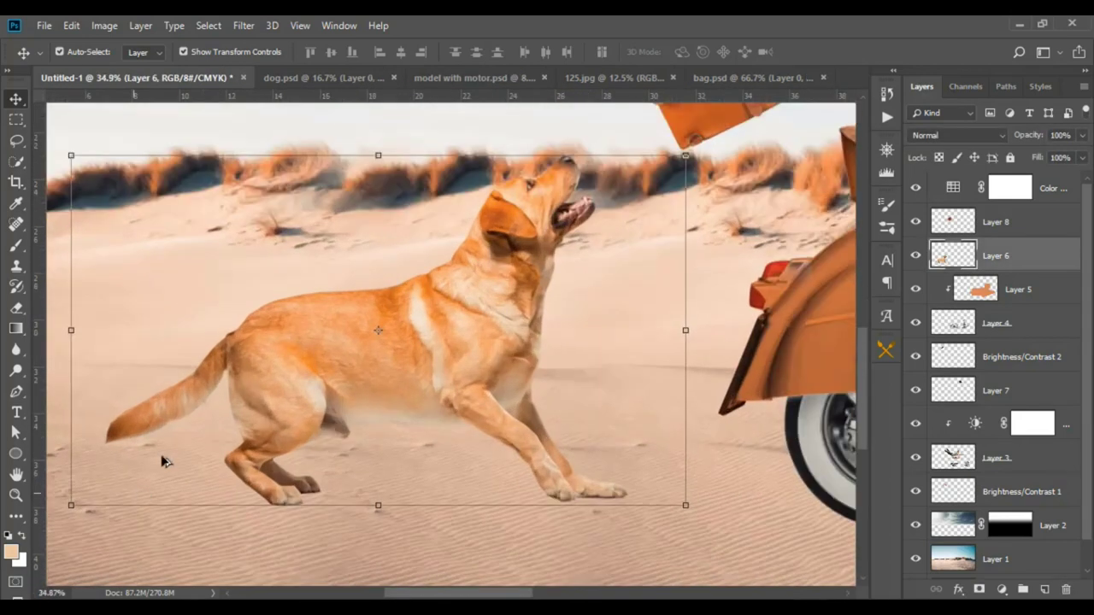
scroll(179, 435, up, 3)
scroll(179, 435, up, 2)
scroll(213, 396, down, 2)
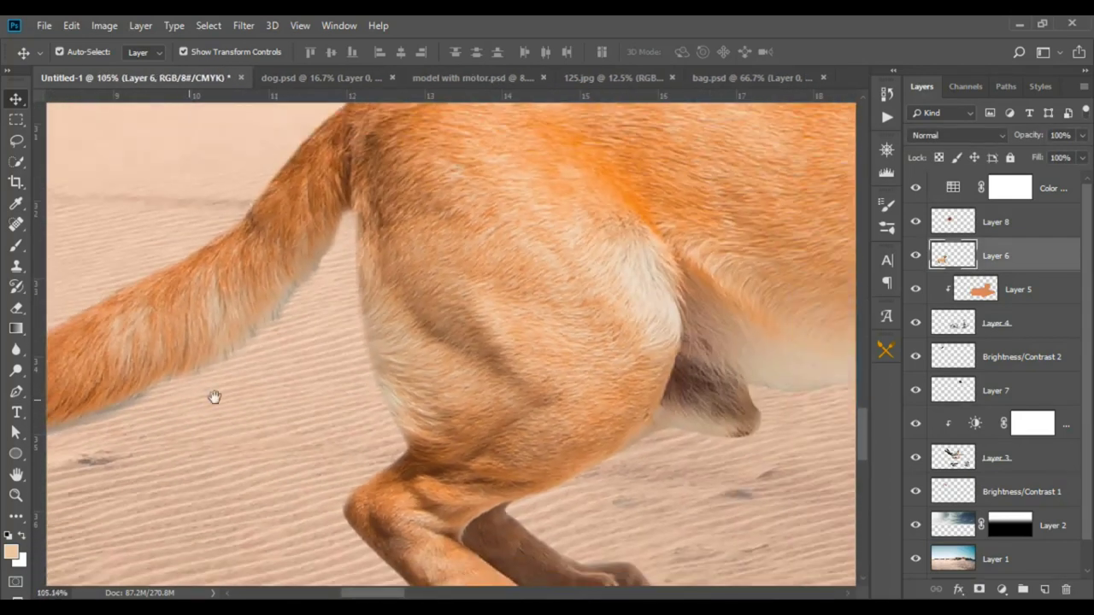
scroll(155, 405, left, 2)
scroll(155, 405, up, 2)
Erase the grey fringe along the tail's lower edge, then add an empty layer above the dog.
click(17, 307)
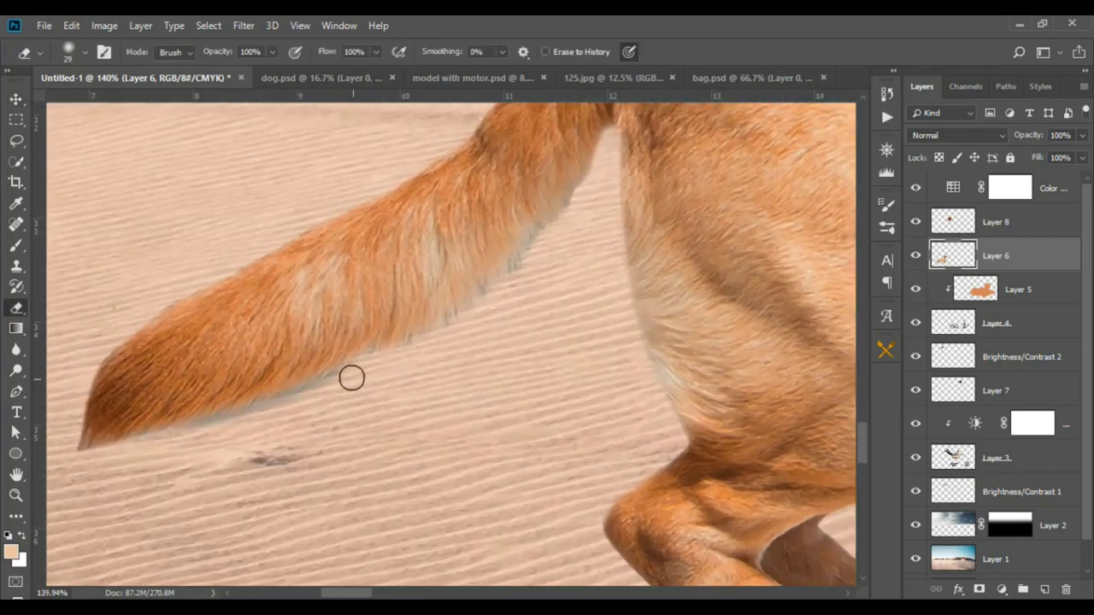
mouse_move(246, 423)
mouse_down()
mouse_move(290, 422)
mouse_move(174, 442)
mouse_up()
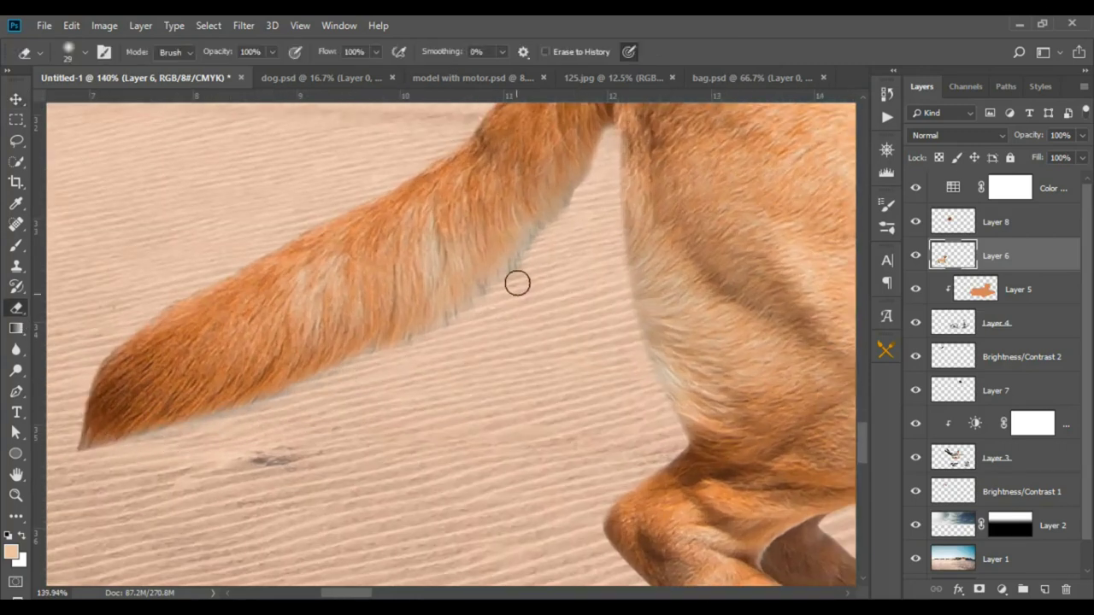
drag(583, 209, 402, 346)
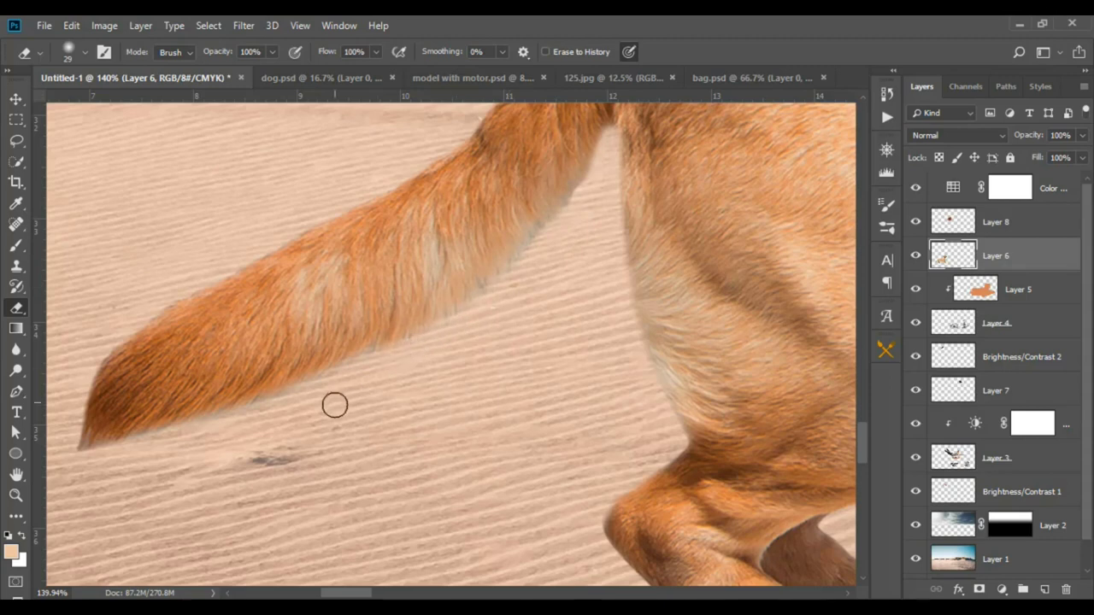
scroll(444, 430, down, 1)
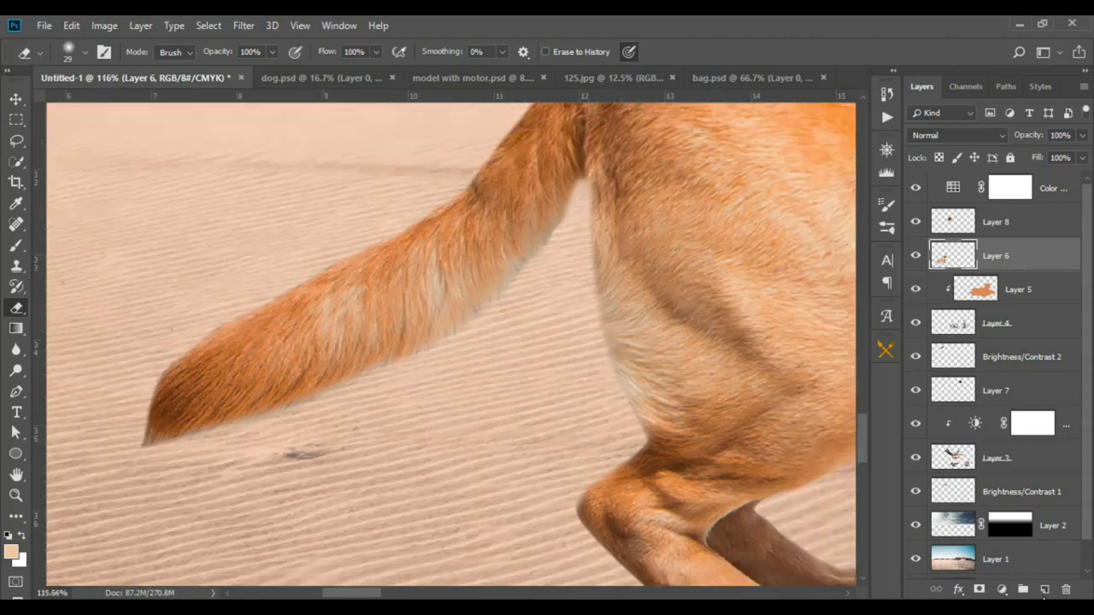
click(1045, 589)
Switch to the Brush tool and browse the hair brush presets.
click(15, 246)
right_click(523, 341)
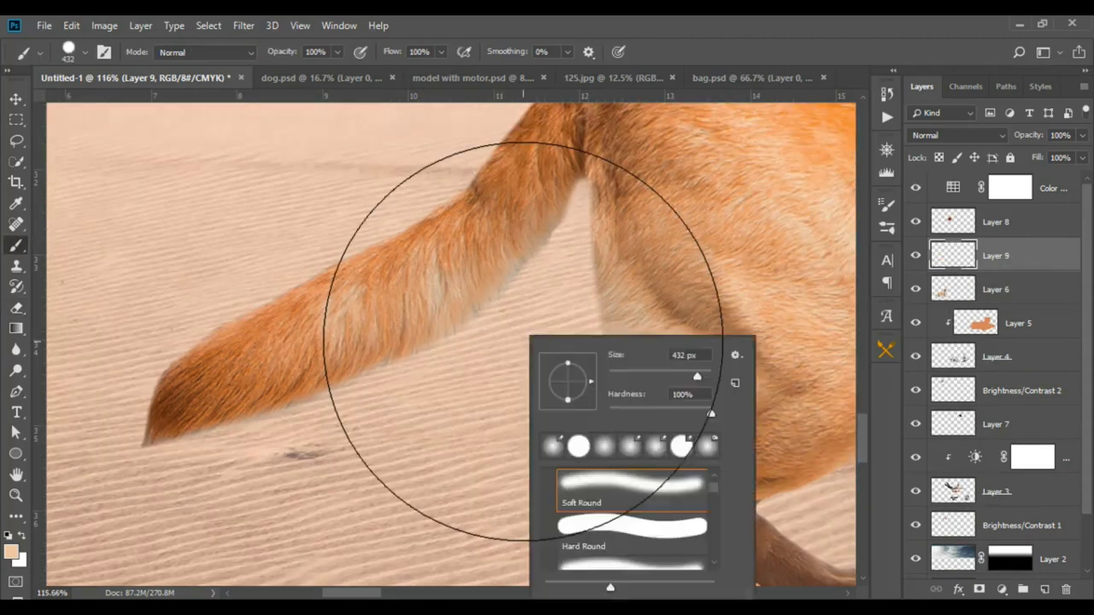
drag(714, 483, 715, 554)
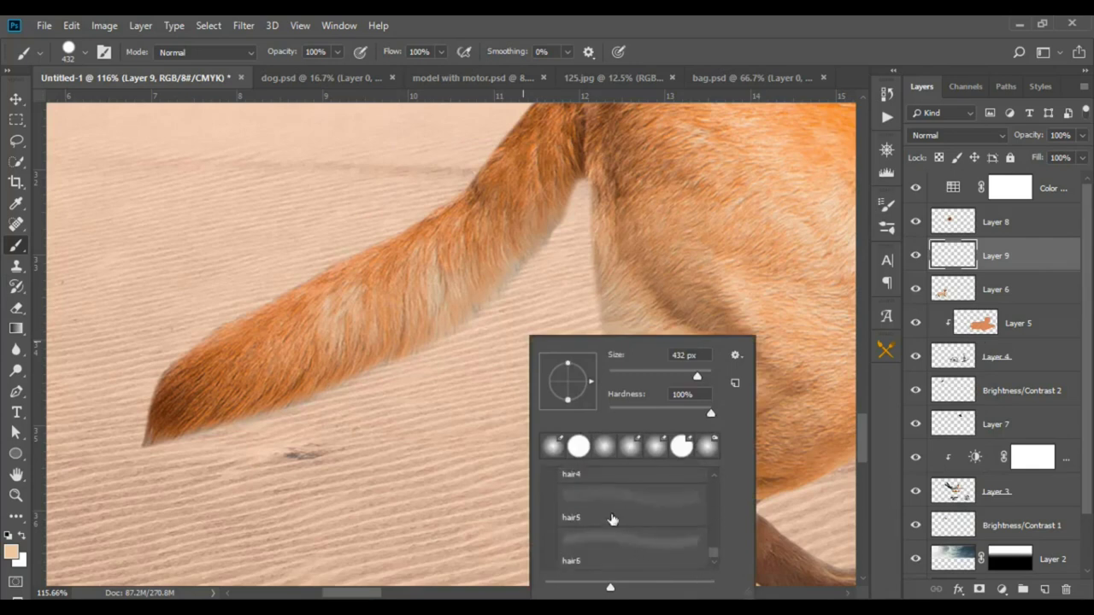
click(610, 513)
click(639, 545)
Choose the hair1 brush preset at a 21 px size.
scroll(639, 528, up, 1)
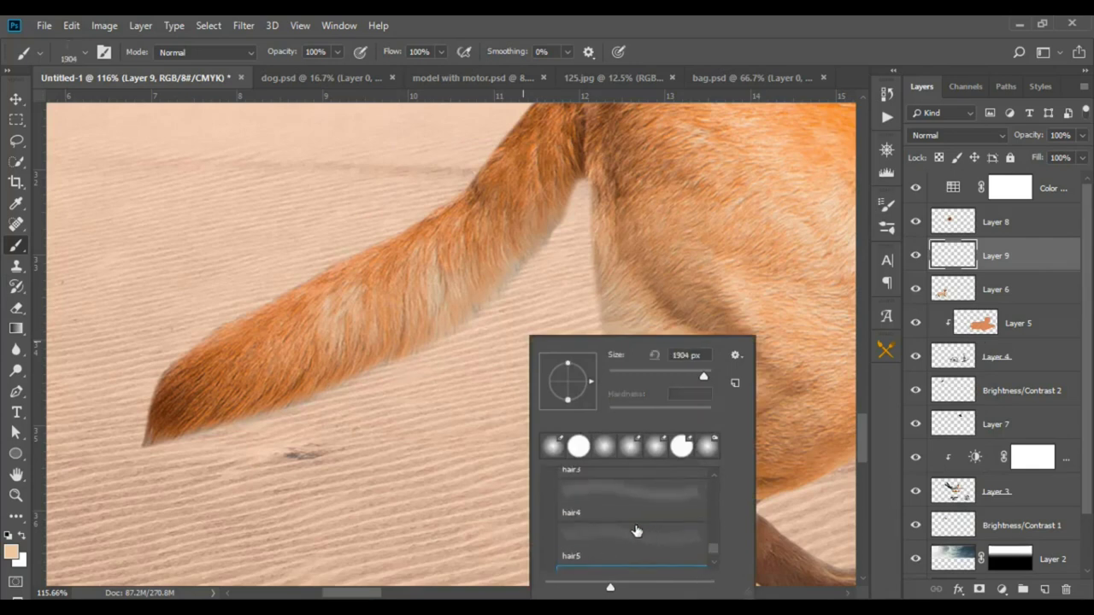
scroll(614, 507, up, 1)
scroll(613, 506, up, 1)
scroll(618, 516, up, 2)
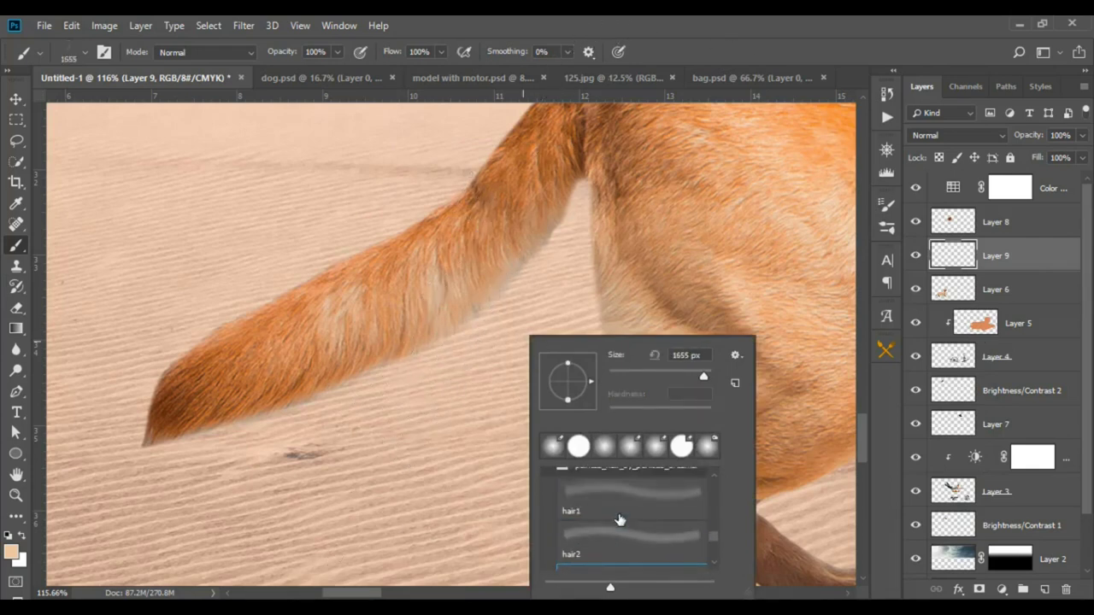
click(614, 525)
click(634, 548)
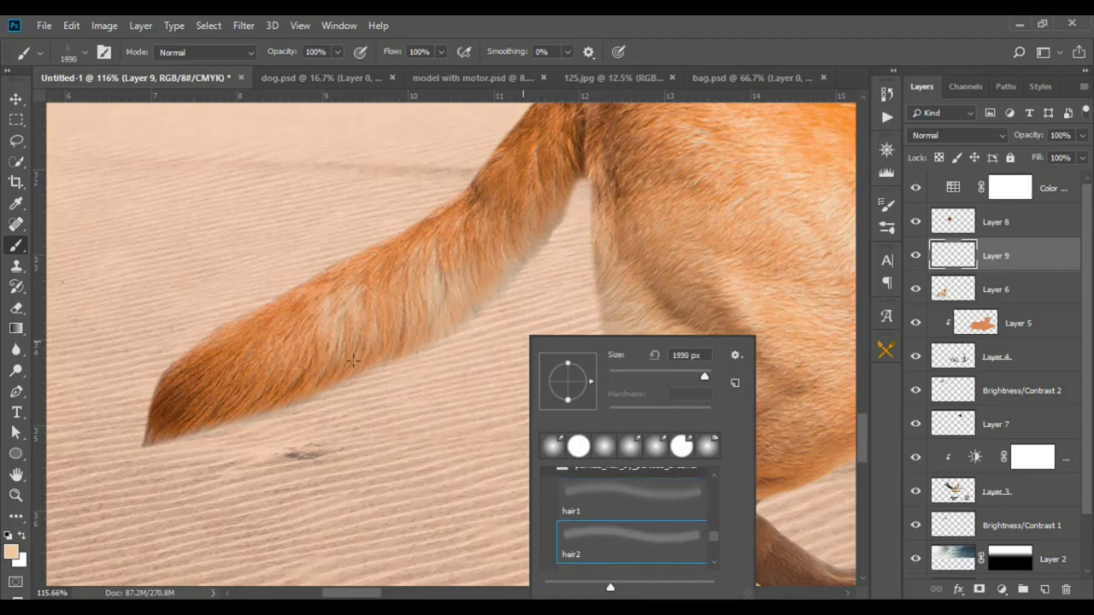
key(comma)
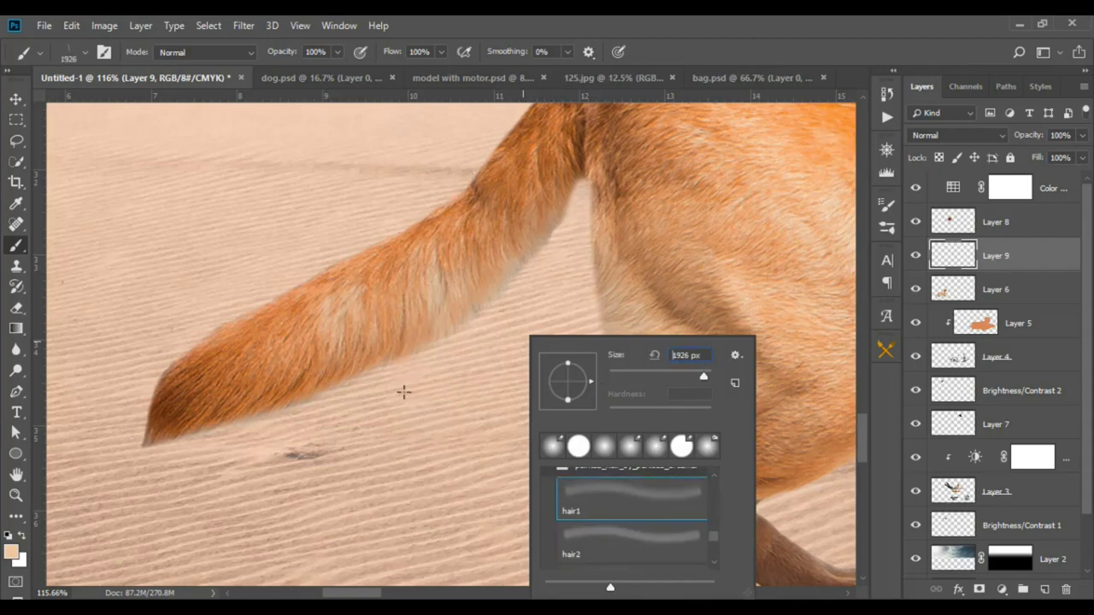
text(21)
key(Return)
Switch to the hair3 brush preset at 495 px and zoom back out.
right_click(466, 341)
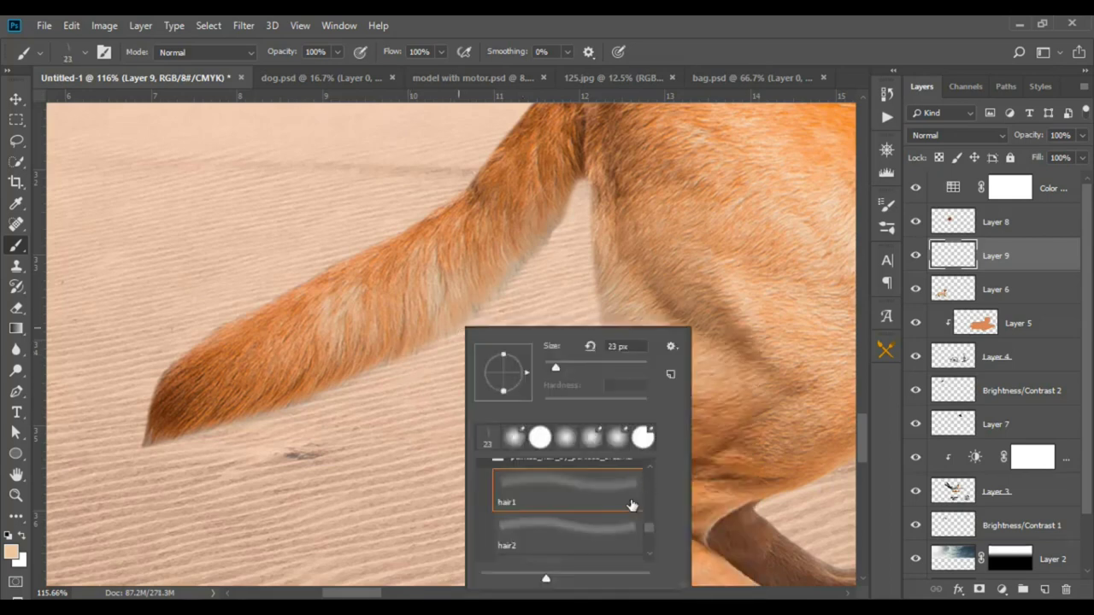
click(586, 523)
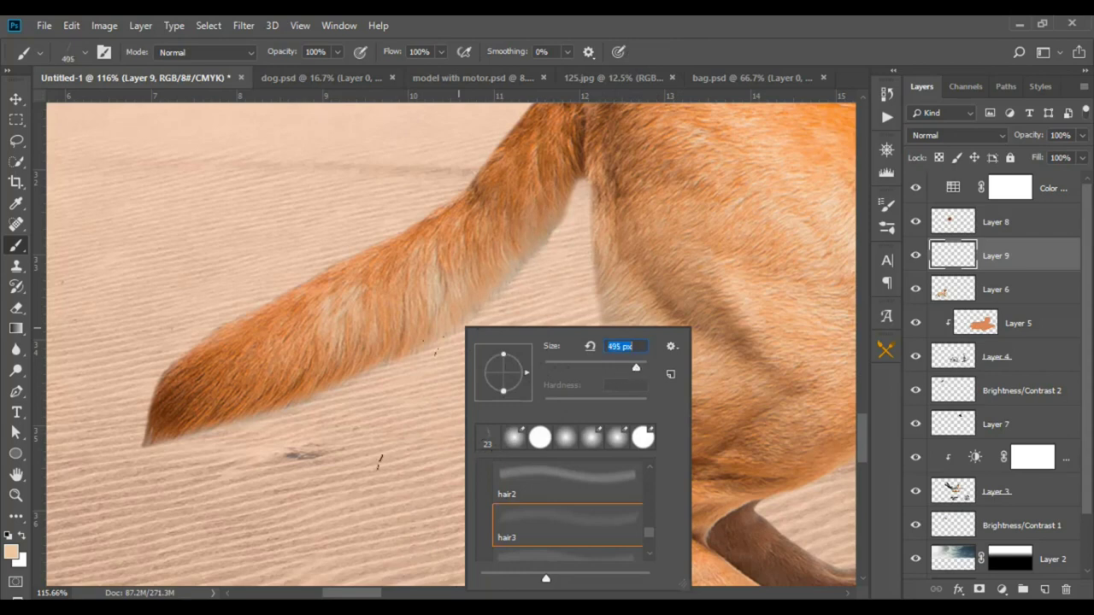
key(Return)
right_click(466, 351)
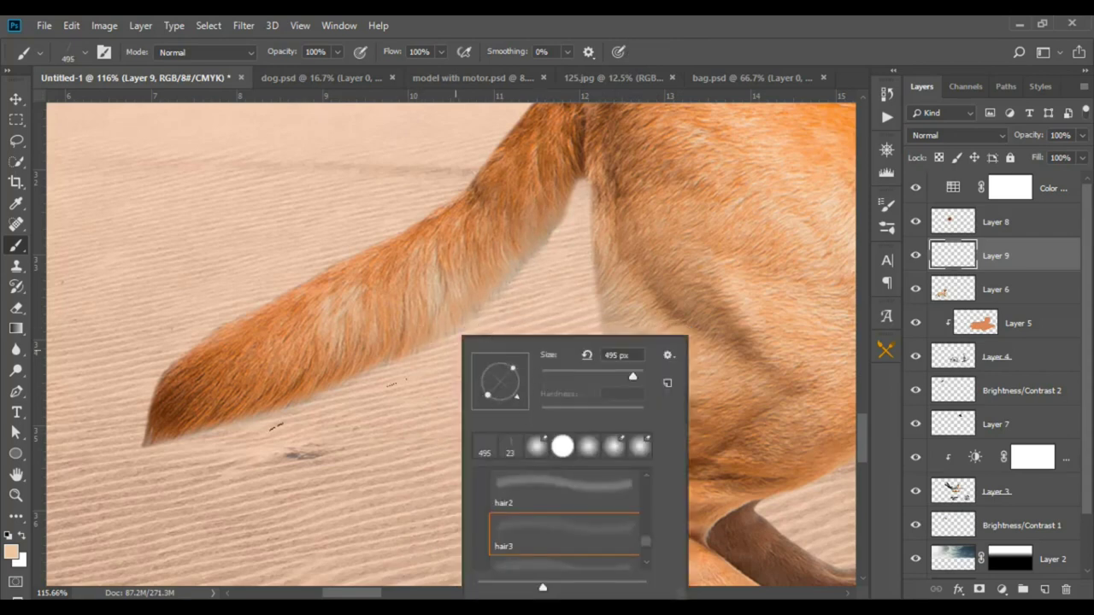
key(Return)
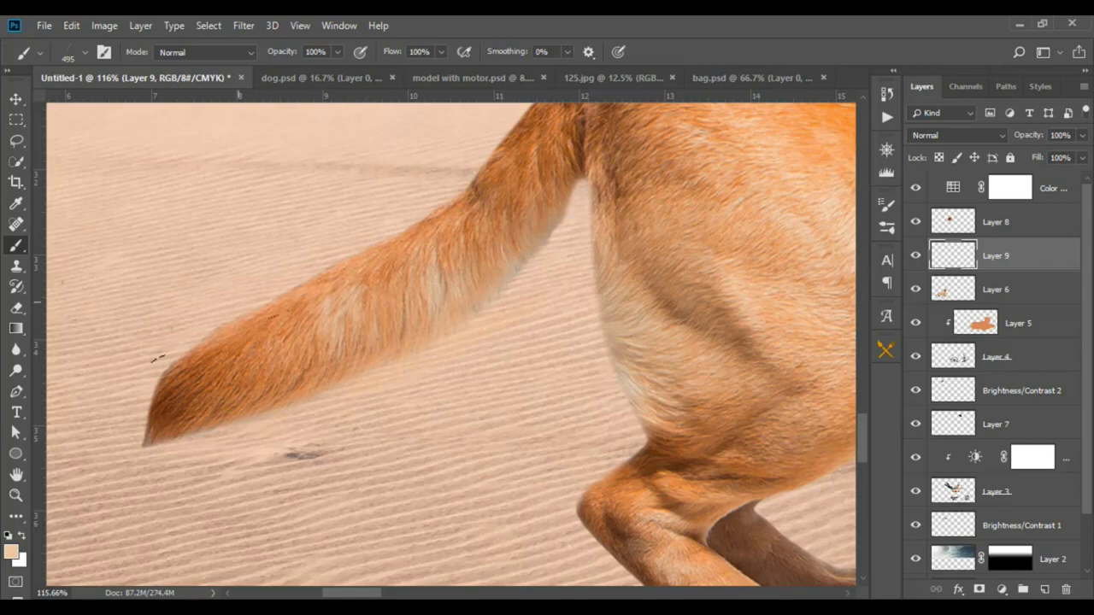
scroll(316, 368, down, 3)
scroll(386, 389, down, 3)
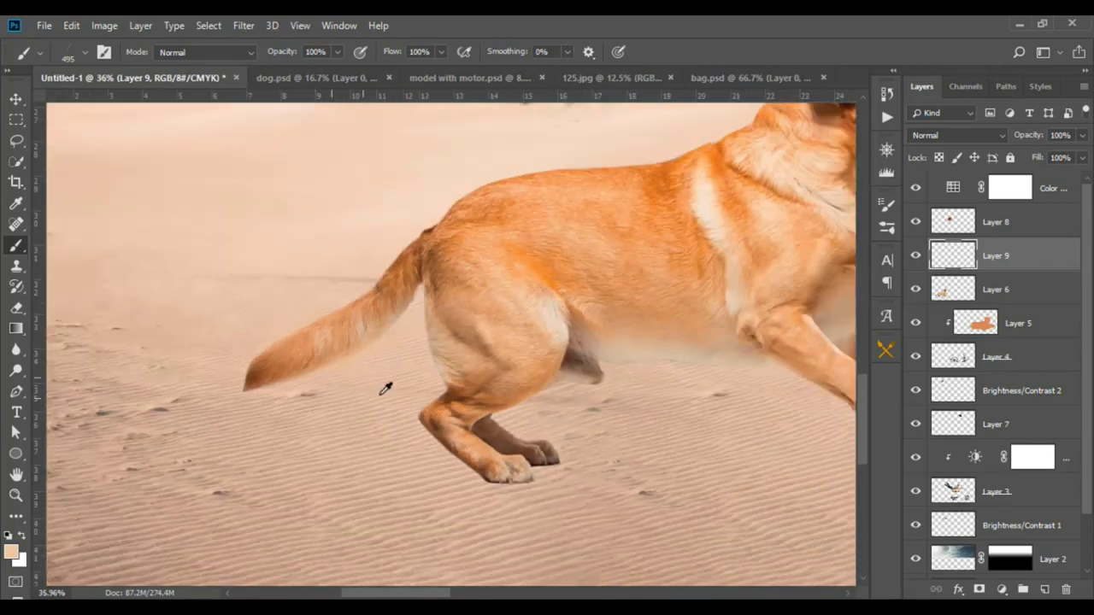
scroll(385, 389, down, 1)
scroll(392, 373, down, 1)
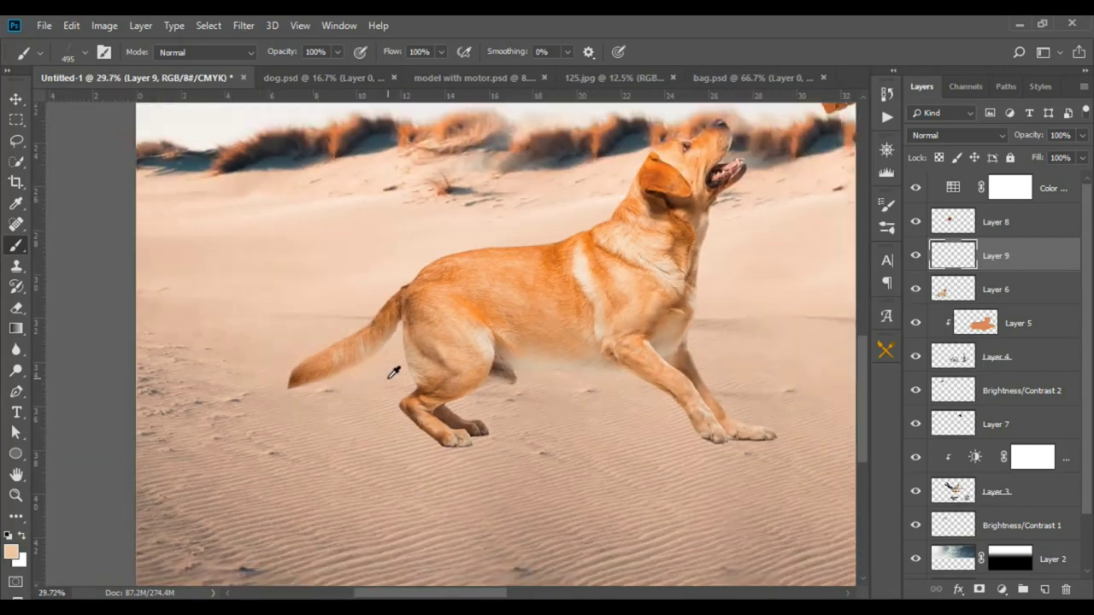
scroll(393, 373, down, 1)
scroll(391, 374, down, 1)
scroll(389, 375, down, 1)
scroll(384, 375, down, 2)
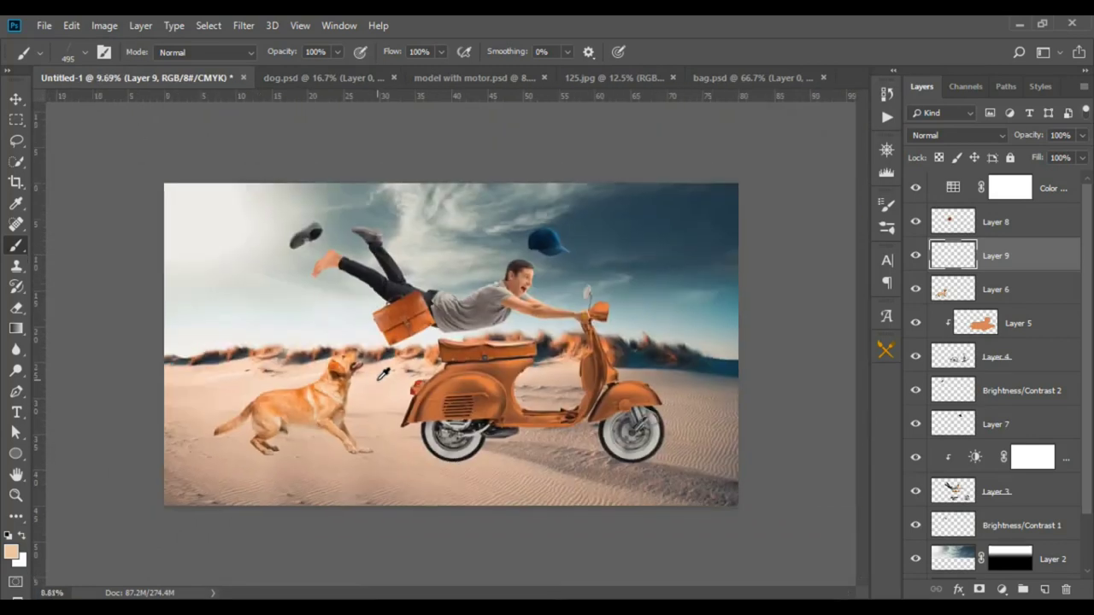
scroll(384, 375, down, 1)
Switch to the Move tool and zoom in and out across the composite.
key(v)
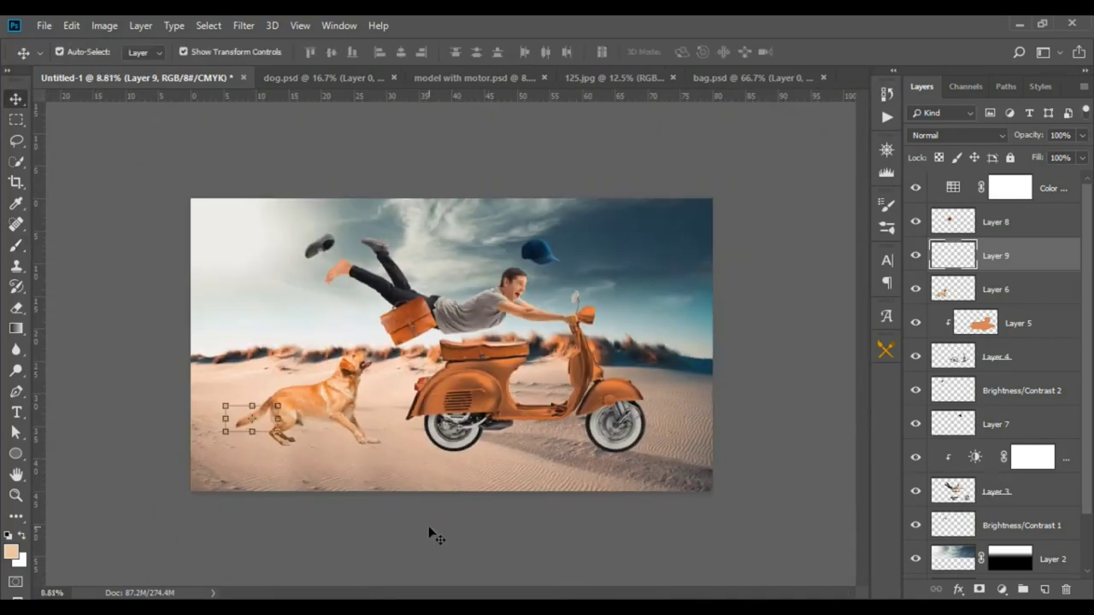
scroll(202, 416, up, 4)
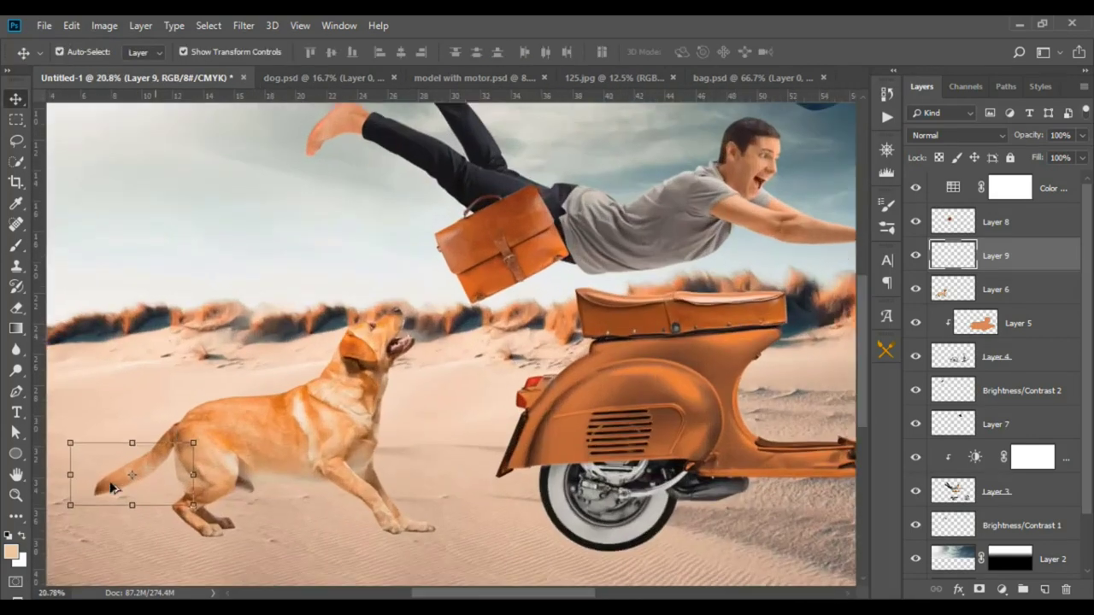
scroll(214, 419, up, 4)
scroll(171, 445, up, 4)
scroll(111, 488, up, 3)
scroll(111, 488, down, 3)
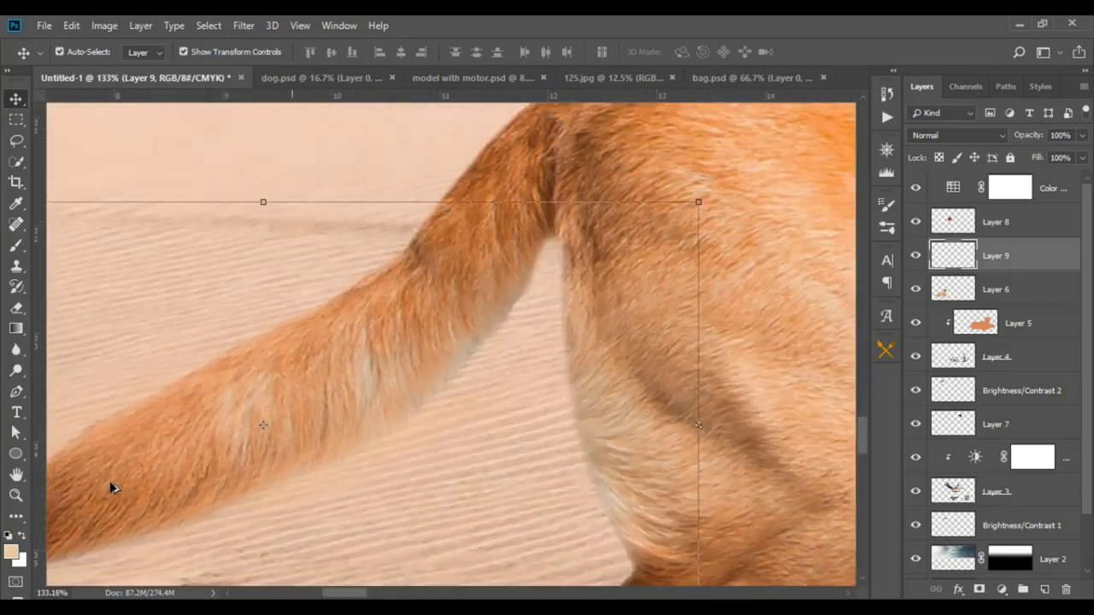
scroll(317, 476, down, 3)
scroll(411, 482, down, 3)
scroll(415, 485, down, 2)
scroll(414, 485, down, 2)
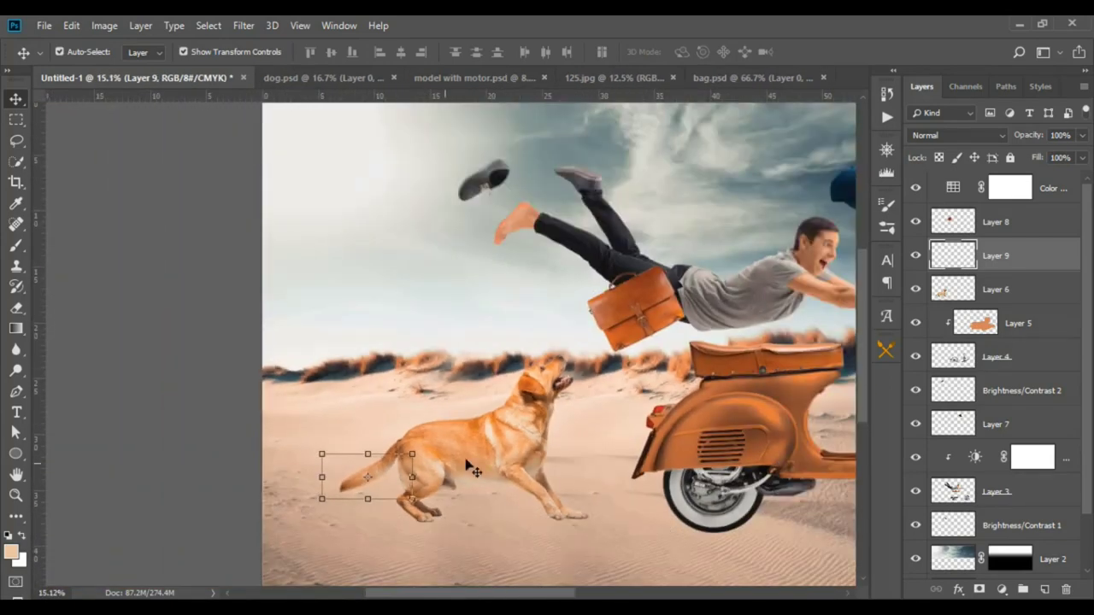
scroll(475, 469, down, 2)
Deselect Layer 9, select the scooter's colour Layer 5 and hide it to compare.
click(538, 524)
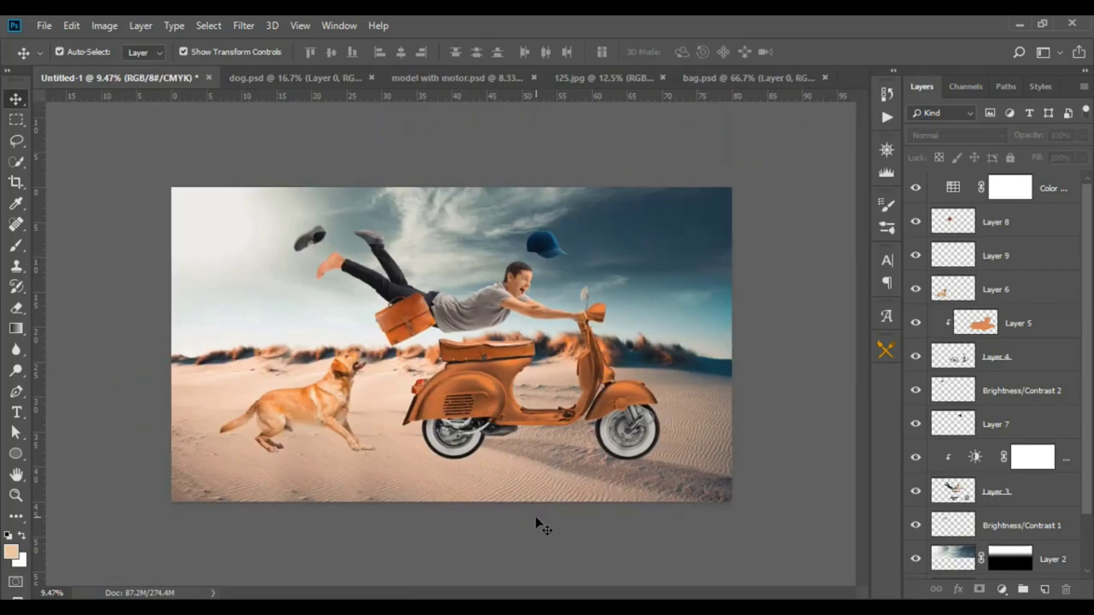
click(494, 403)
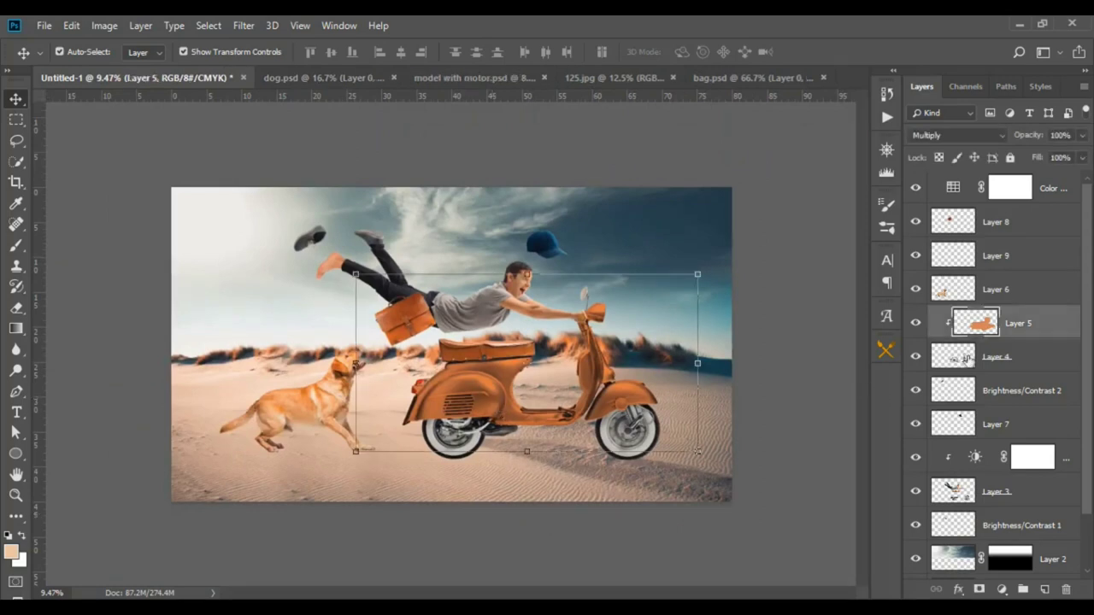
click(915, 323)
Show Layer 5 and apply Hue +2, Saturation -6, Lightness +13 to the copper tint.
click(915, 323)
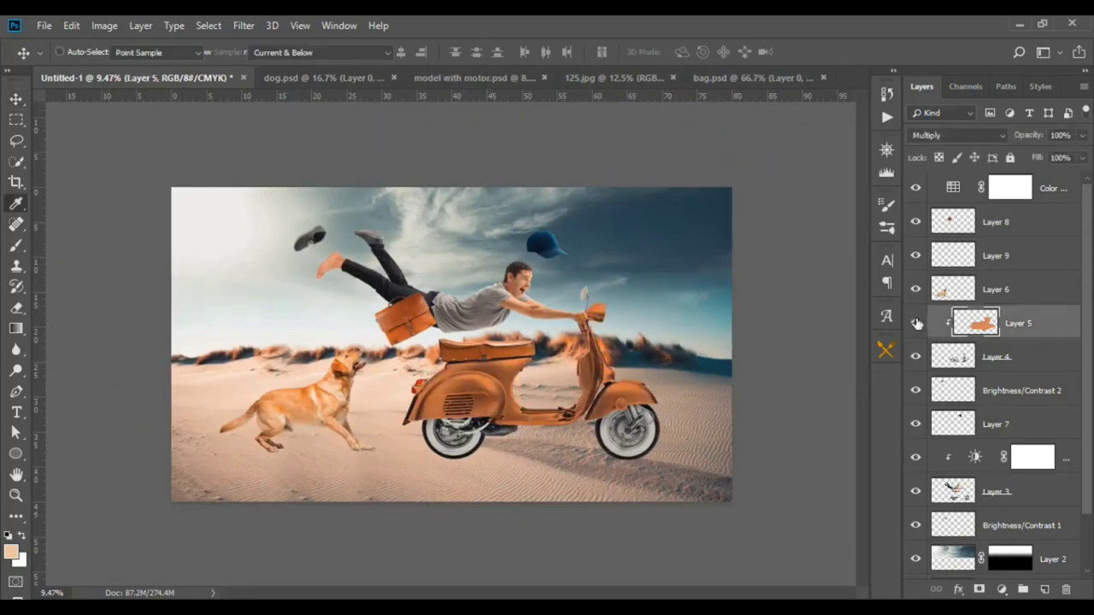
key(ctrl+u)
mouse_move(794, 382)
mouse_down()
mouse_move(825, 394)
mouse_move(752, 384)
mouse_up()
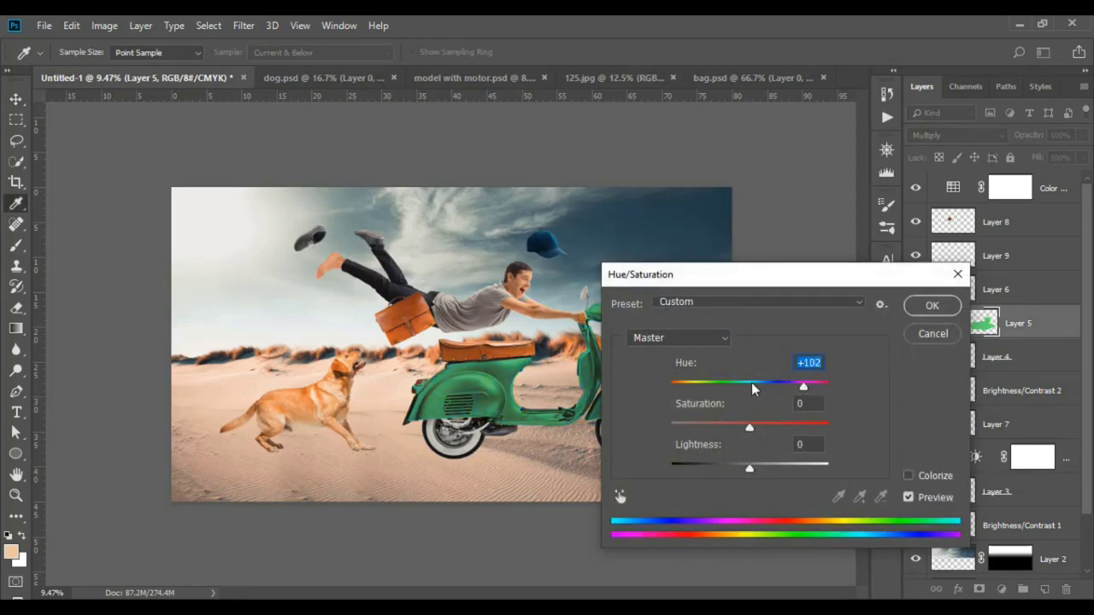
drag(720, 425, 734, 431)
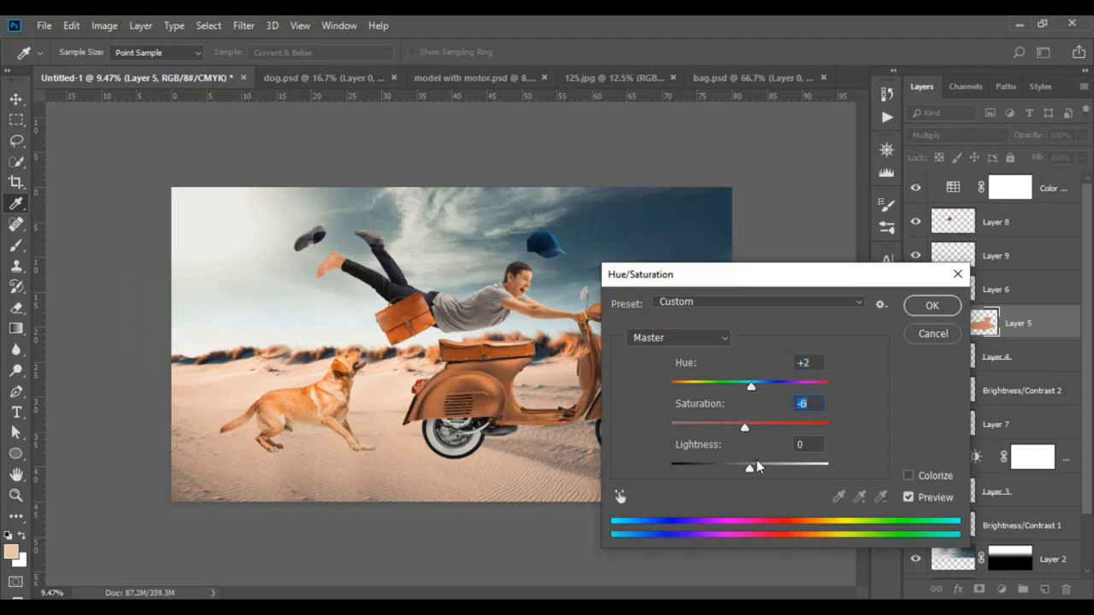
drag(751, 470, 758, 476)
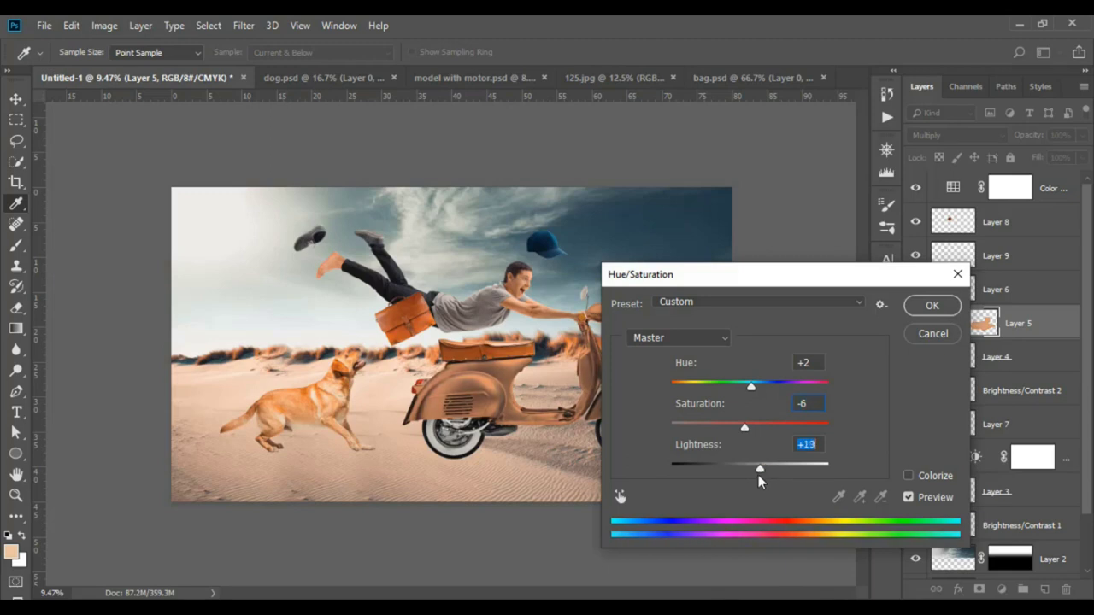
click(931, 305)
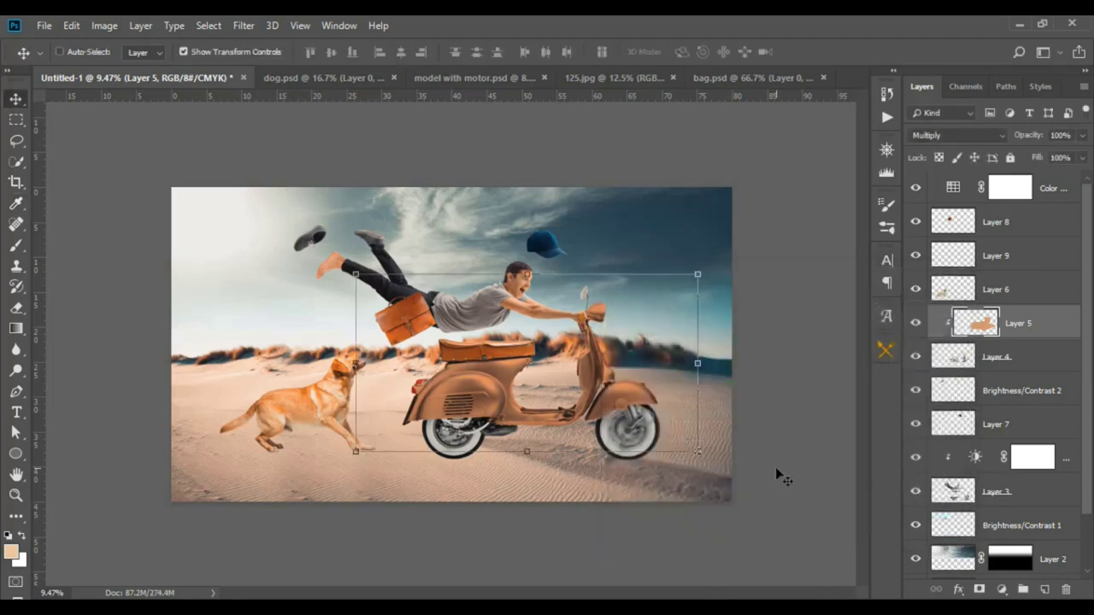
Deselect the copper layer and zoom in on the scooter.
click(775, 466)
scroll(681, 462, up, 1)
scroll(677, 461, up, 1)
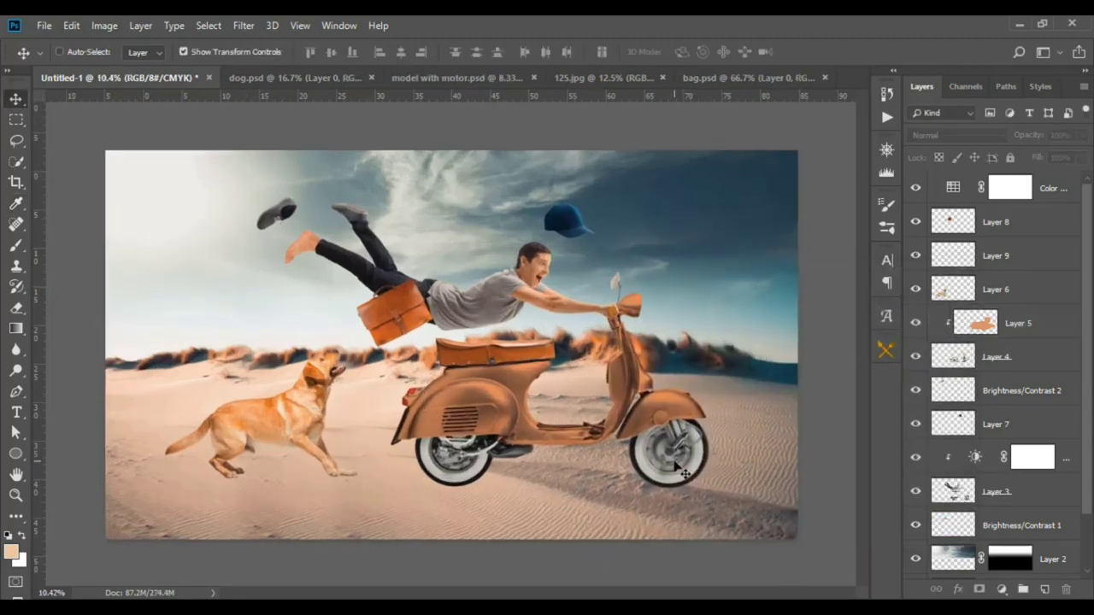
scroll(682, 468, up, 3)
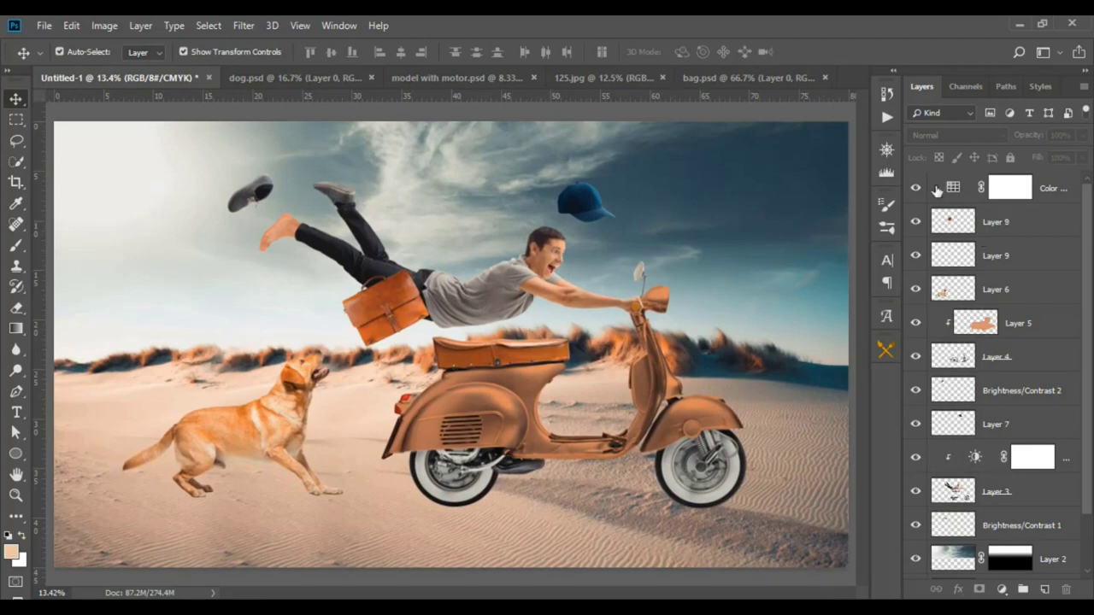
Give the blue cap on Layer 7 a Hue -10, Saturation +32 adjustment.
click(602, 211)
key(ctrl+u)
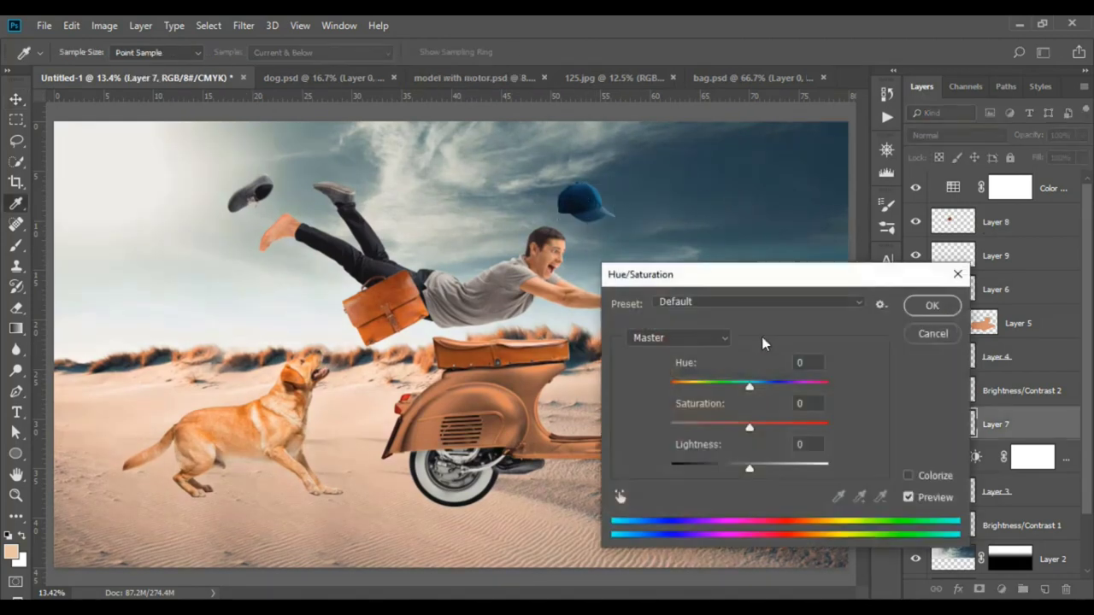
mouse_move(750, 384)
mouse_down()
mouse_move(768, 384)
mouse_move(742, 384)
mouse_up()
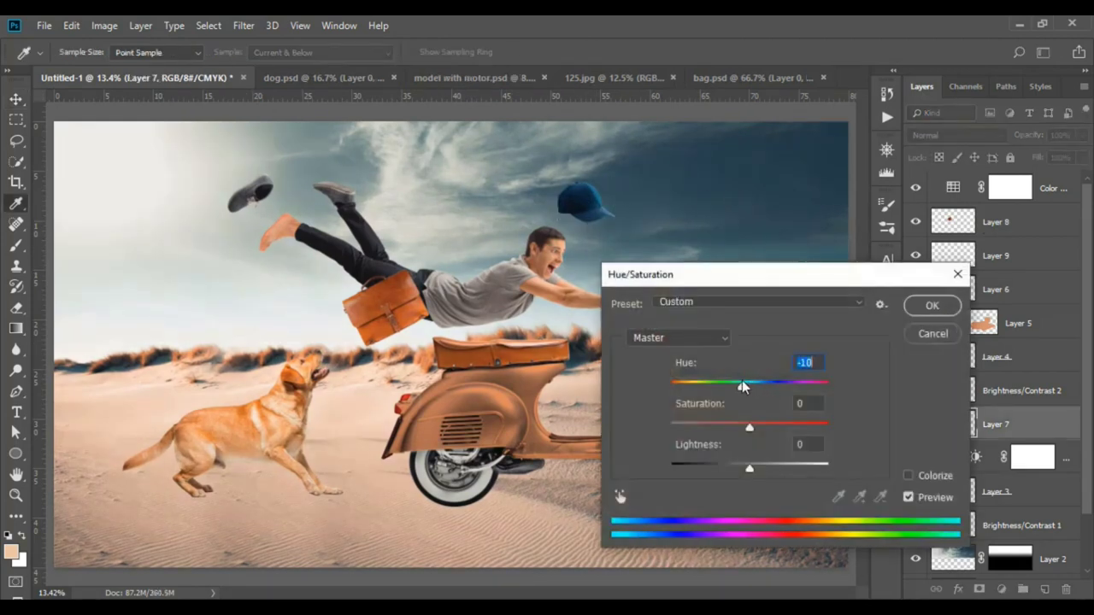
click(764, 425)
drag(777, 425, 779, 426)
click(931, 305)
Flip the cap horizontally and nudge it up and to the left.
right_click(619, 206)
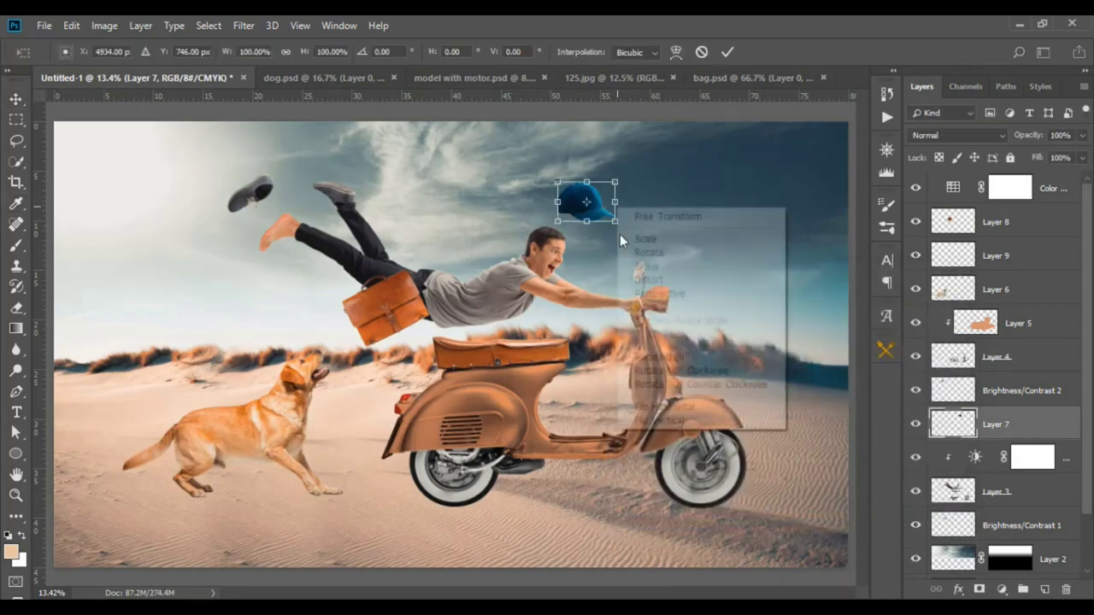
click(692, 408)
key(Return)
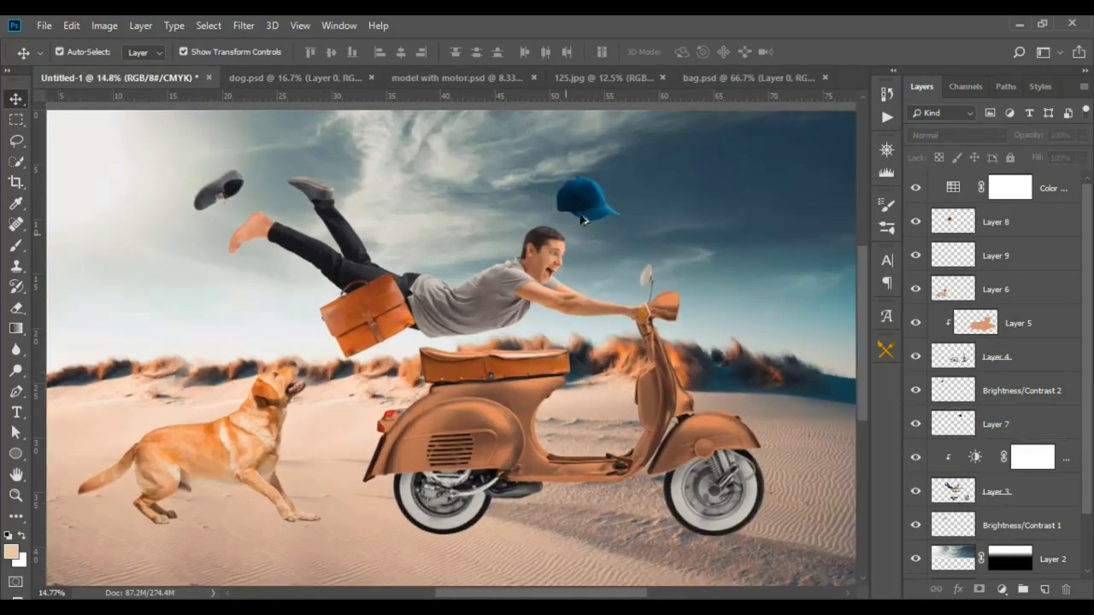
click(581, 221)
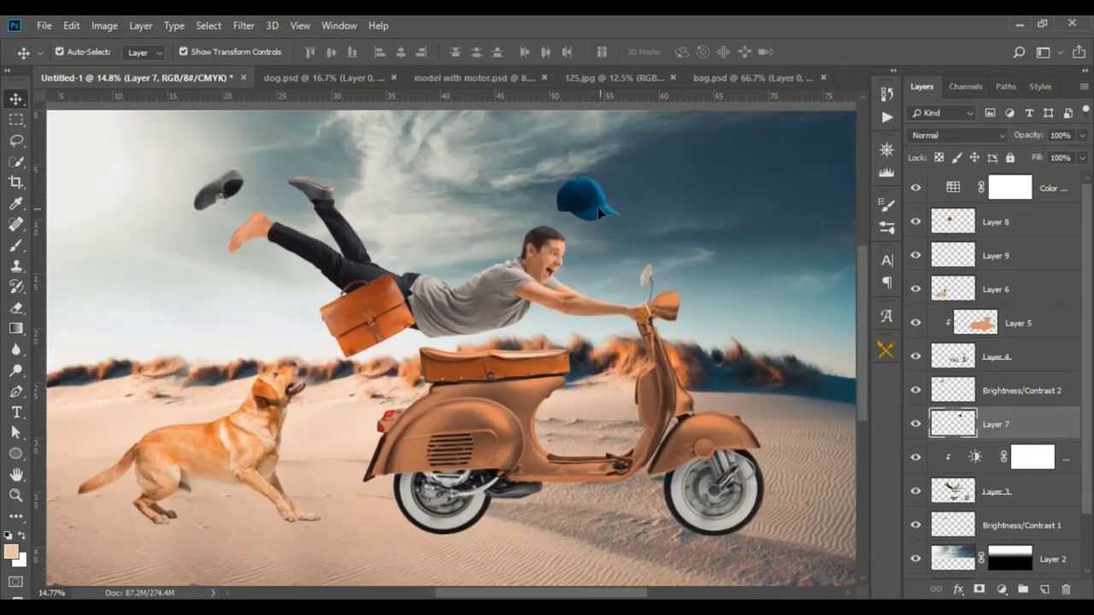
drag(597, 207, 585, 202)
scroll(480, 323, down, 2)
Add a 67%-opacity black bottom gradient above the desert layer, squashed to the lower half.
click(748, 516)
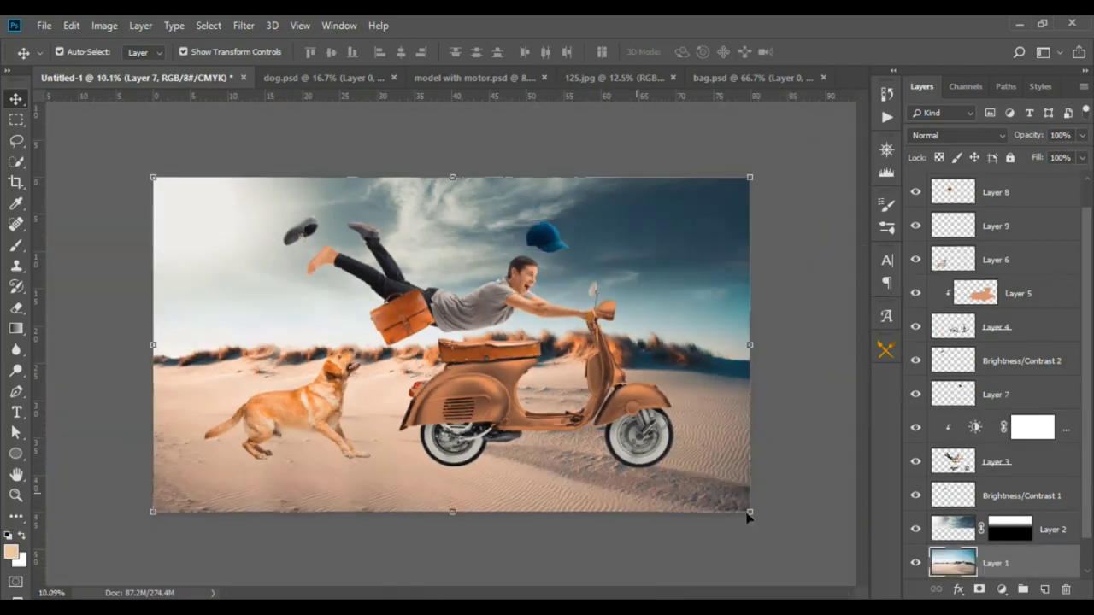
click(1043, 590)
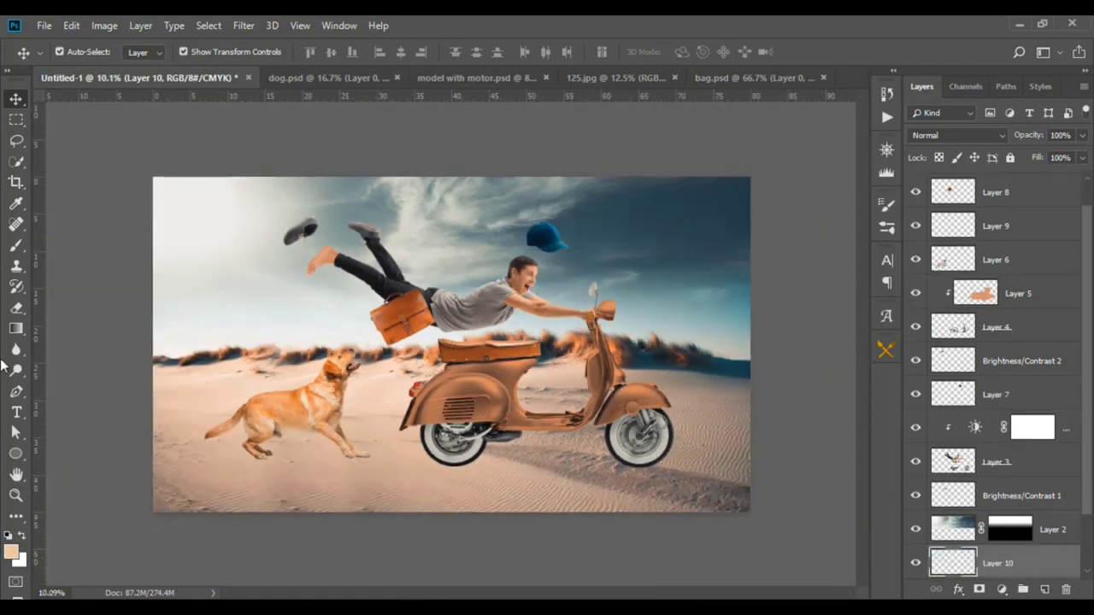
key(g)
drag(414, 502, 415, 341)
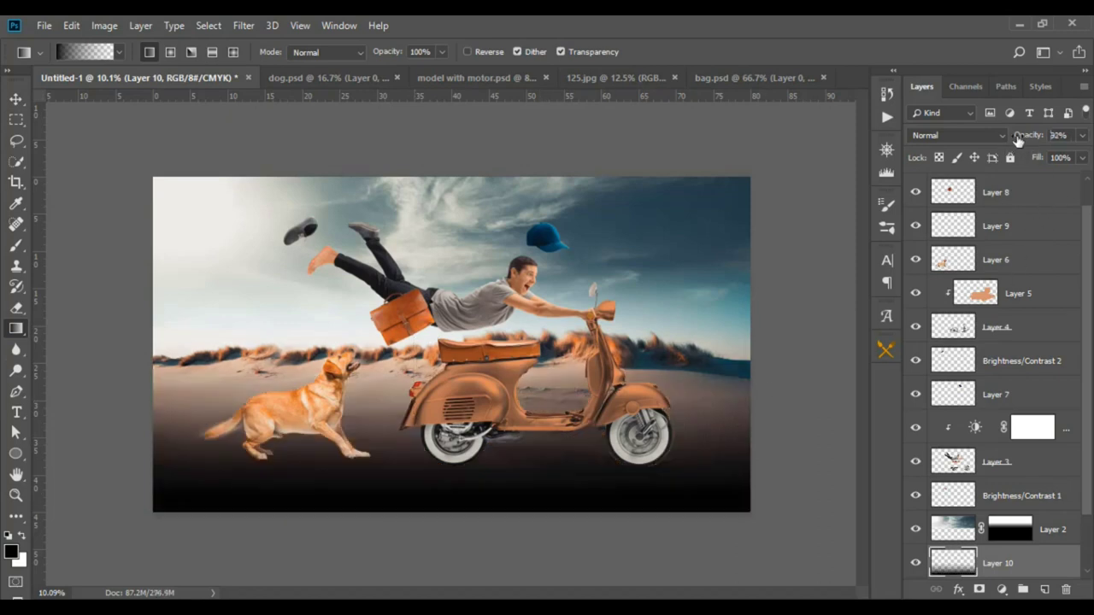
drag(1018, 141, 1047, 141)
key(ctrl+t)
drag(451, 177, 454, 350)
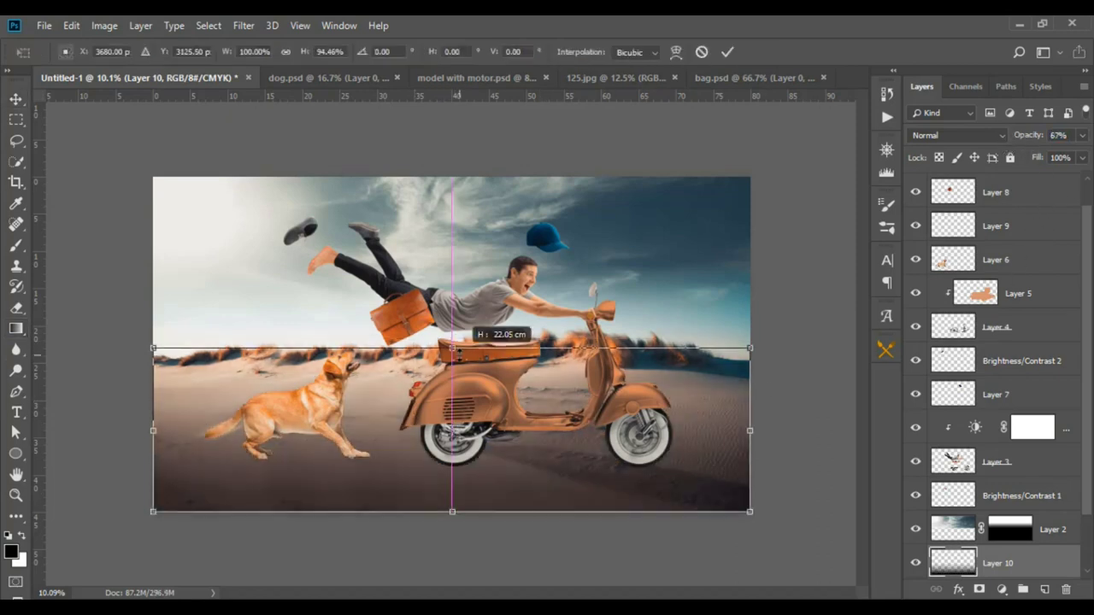
key(Return)
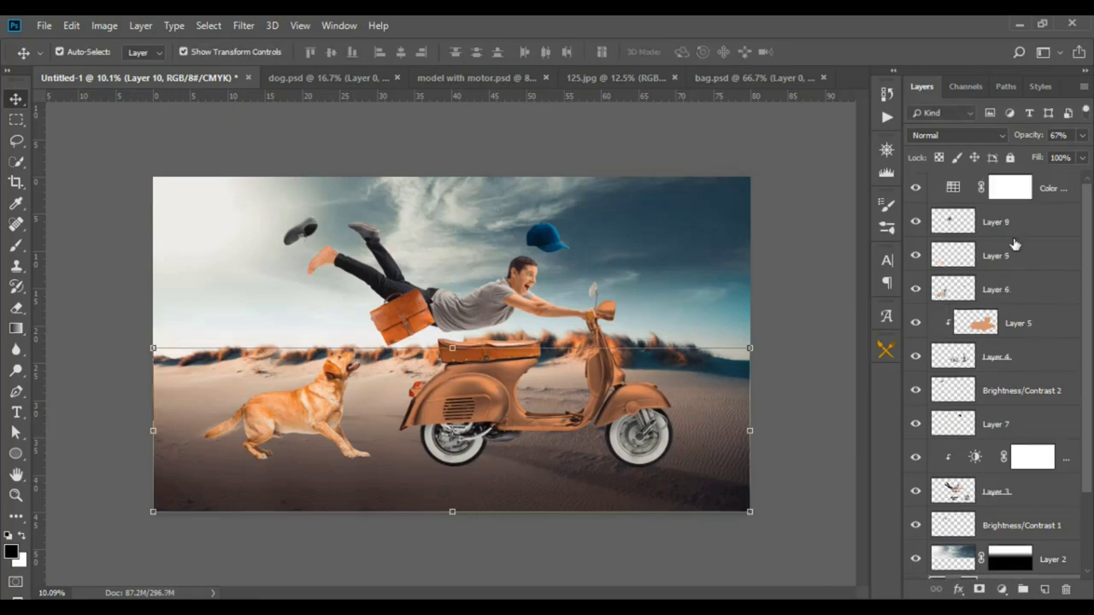
On a new top layer, add a black gradient fade from the right edge at 19% opacity.
click(1044, 590)
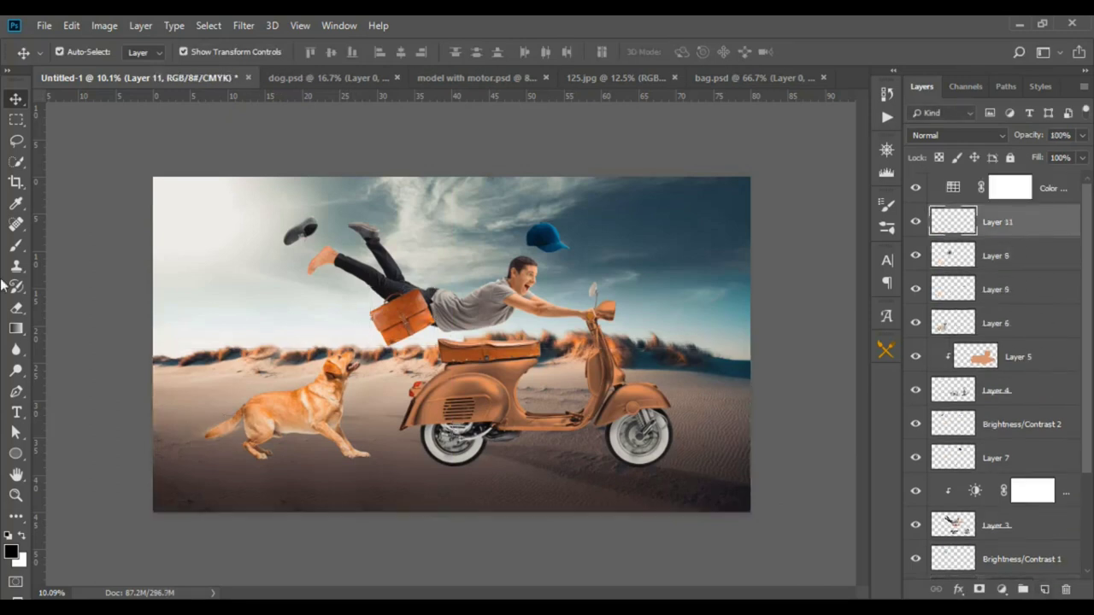
click(15, 329)
drag(696, 388, 509, 388)
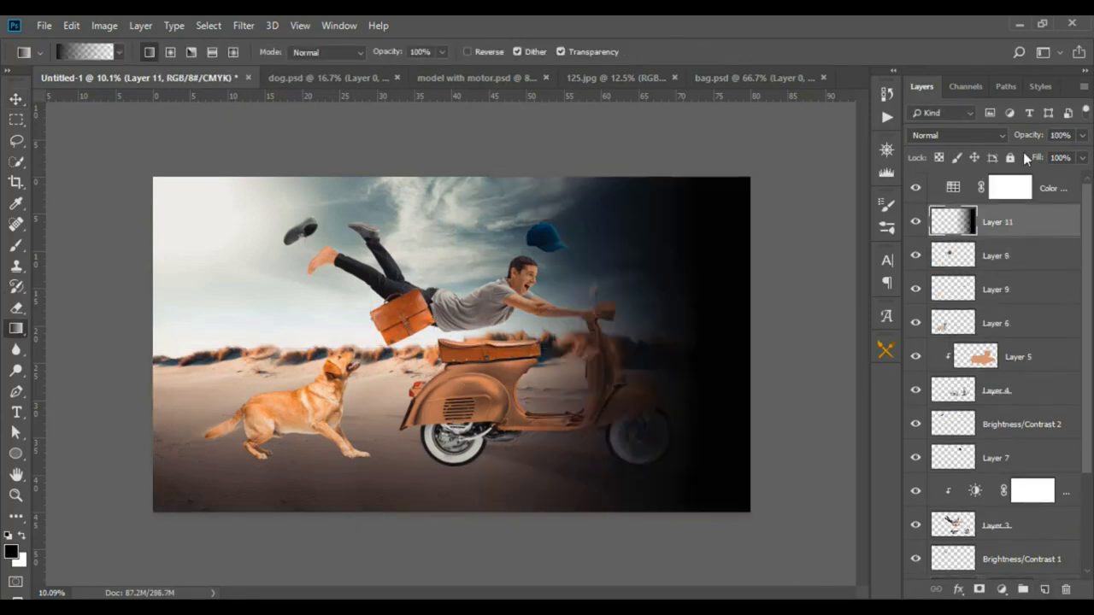
drag(1026, 135, 960, 147)
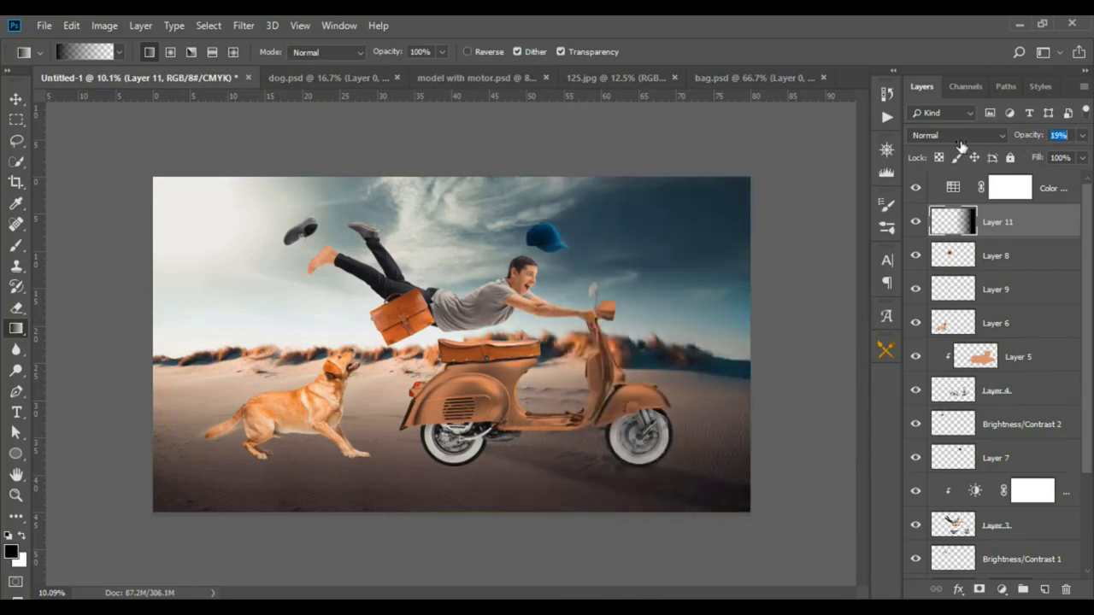
Select the scooter body layer and toggle a layer's visibility to compare.
key(v)
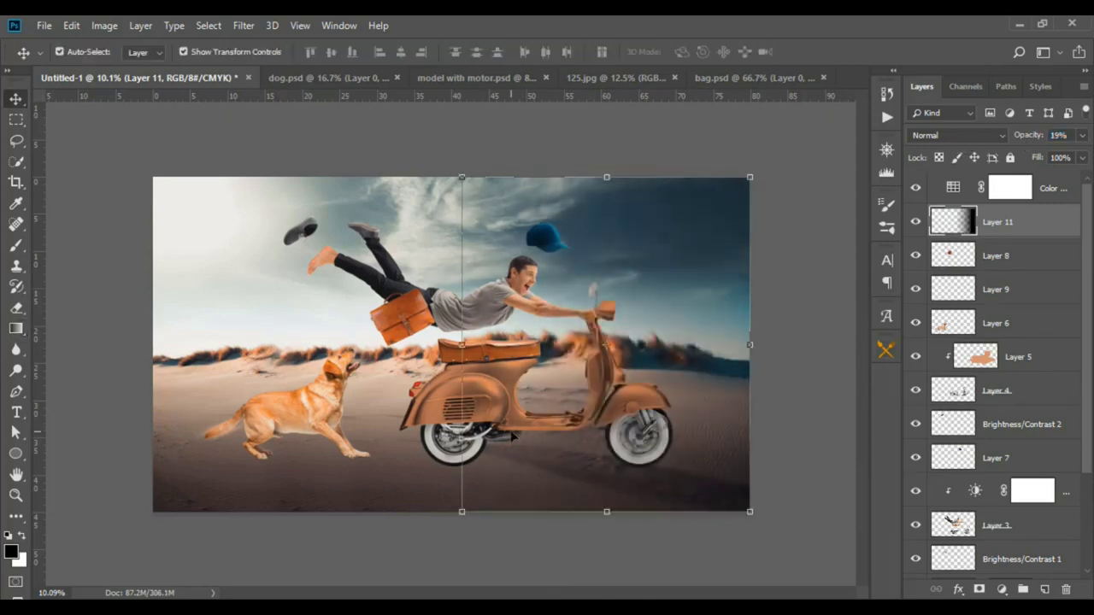
click(1039, 390)
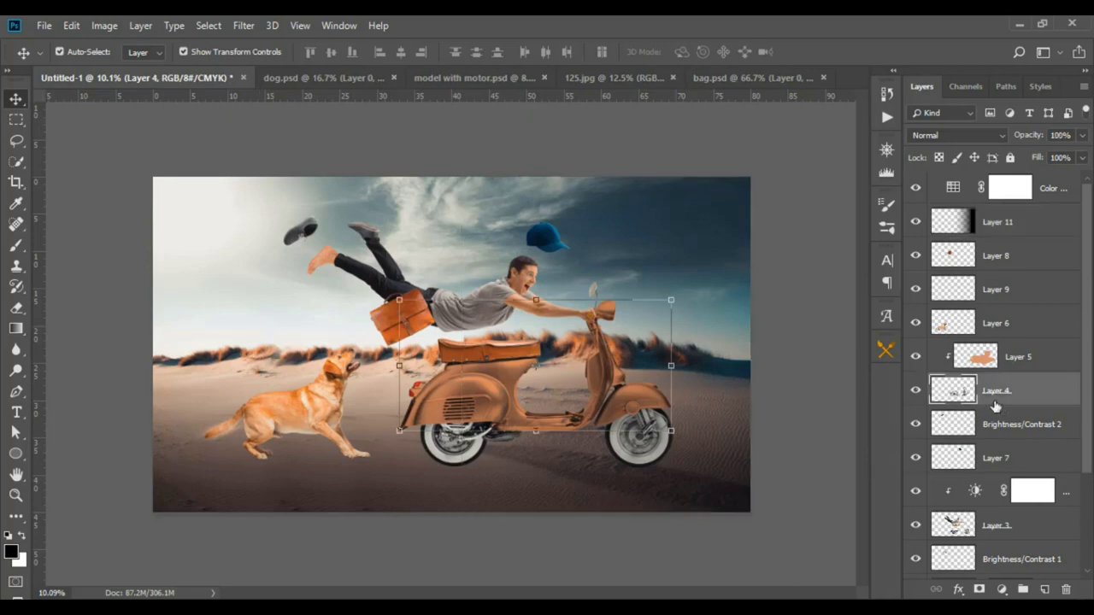
click(916, 391)
Add a new clipped layer with a black gradient over the wheels at 71% opacity.
click(915, 323)
click(1020, 526)
click(1045, 589)
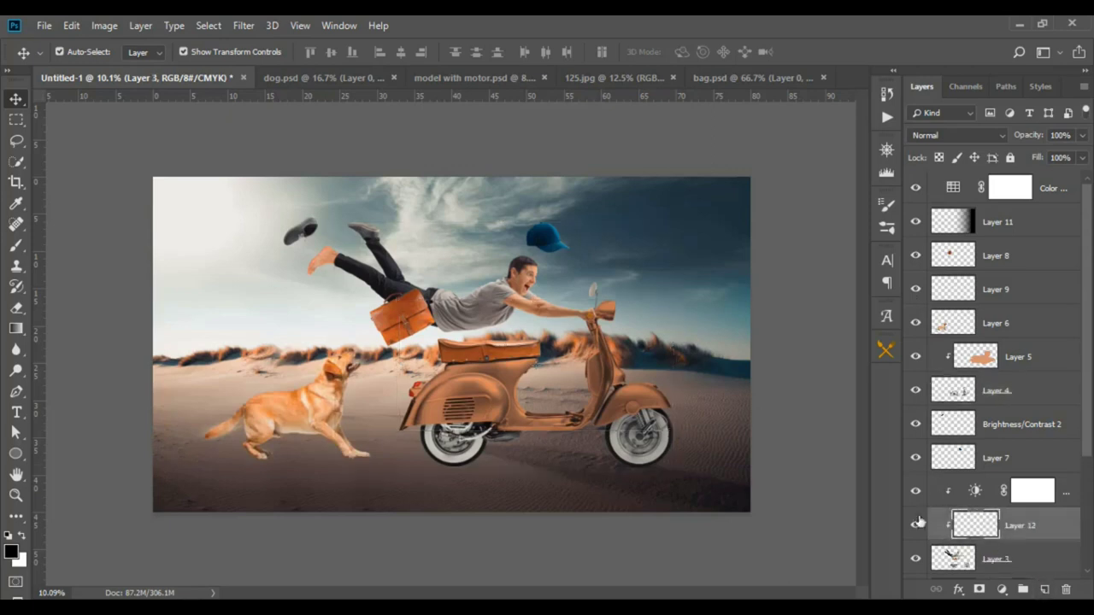
click(16, 328)
drag(561, 466, 577, 475)
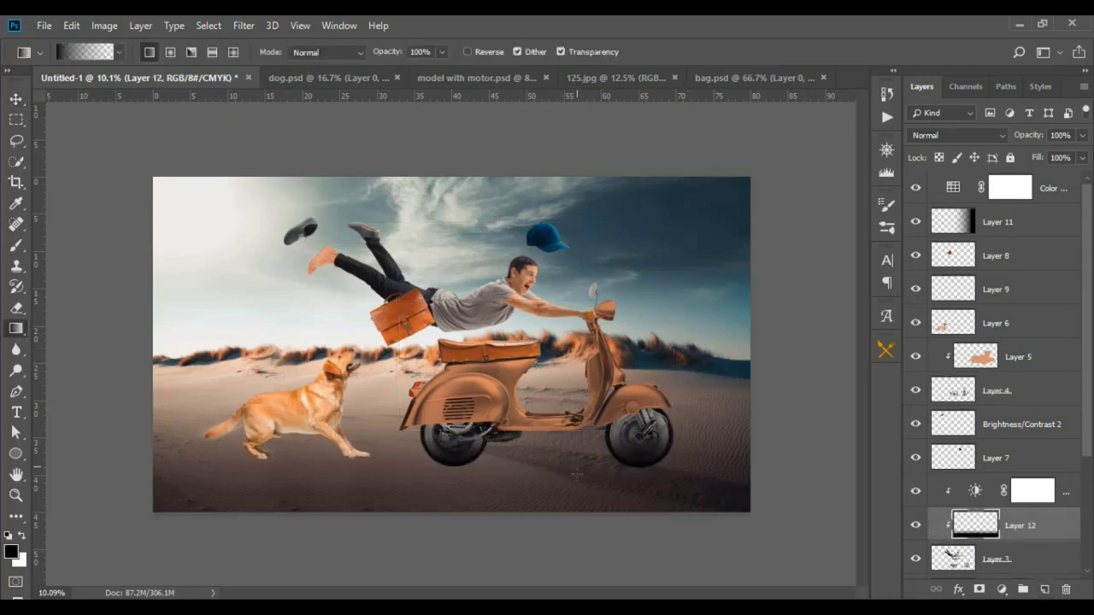
right_click(1036, 549)
click(667, 23)
drag(1029, 137, 1010, 139)
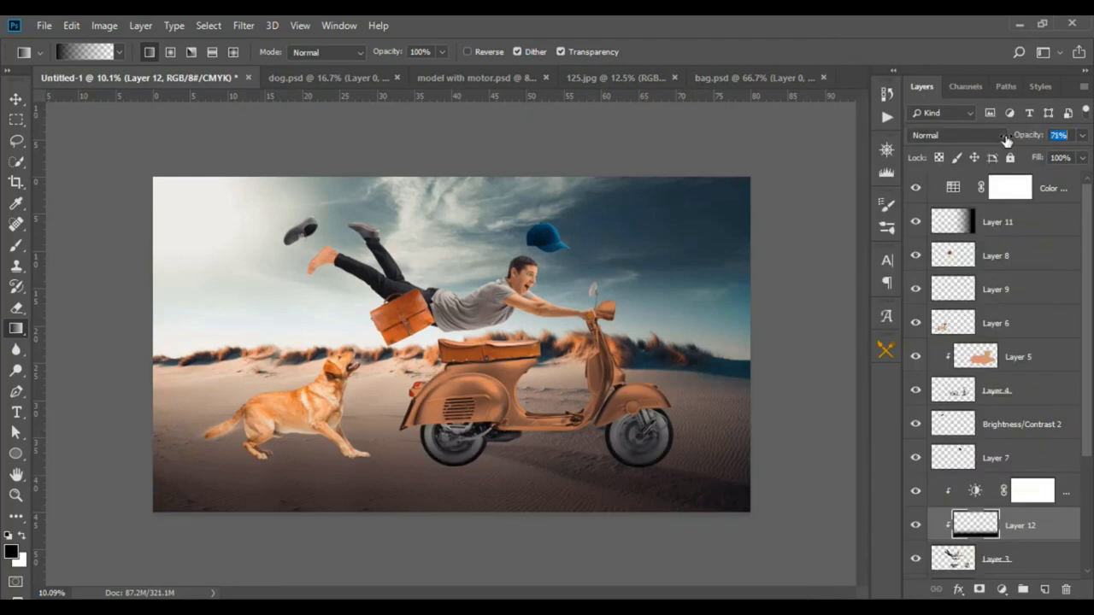
Compare the wheel shading and raise its opacity to about 79%.
click(915, 525)
key(v)
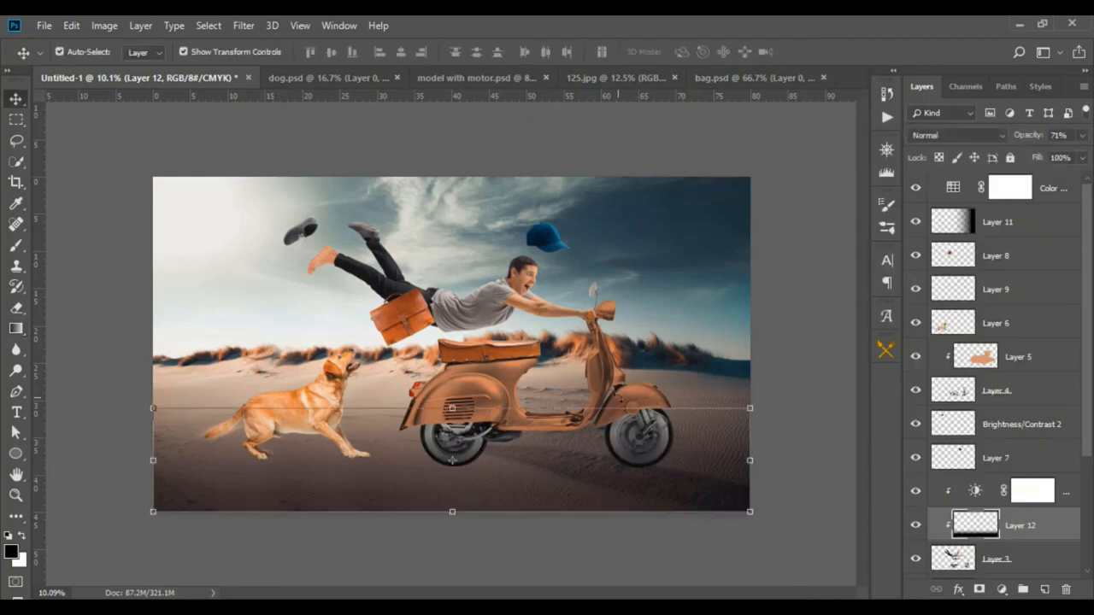
click(616, 408)
click(1007, 534)
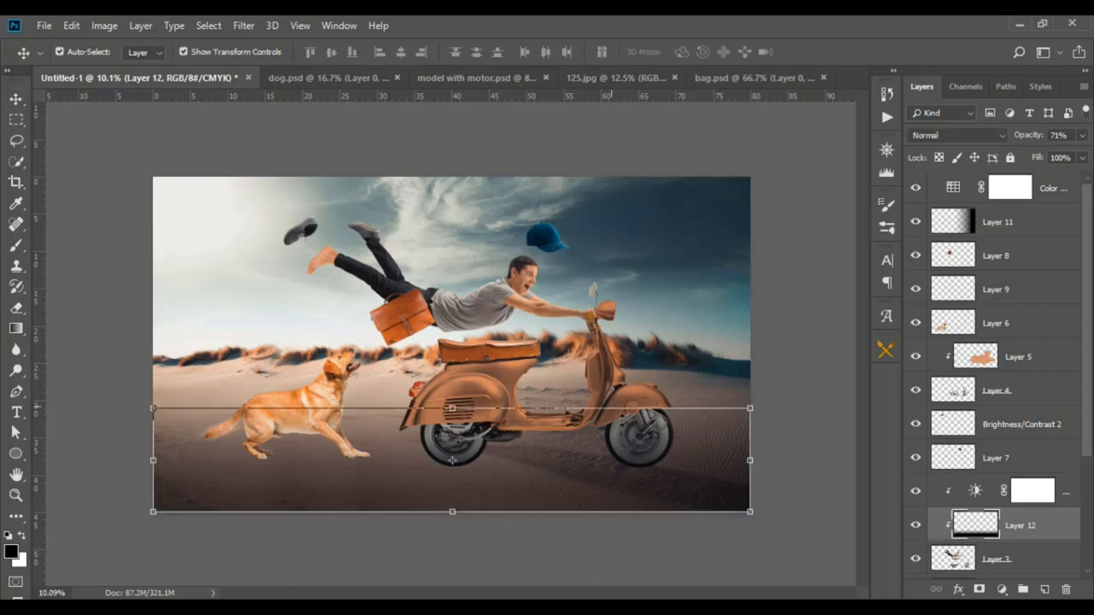
drag(1029, 140, 1036, 139)
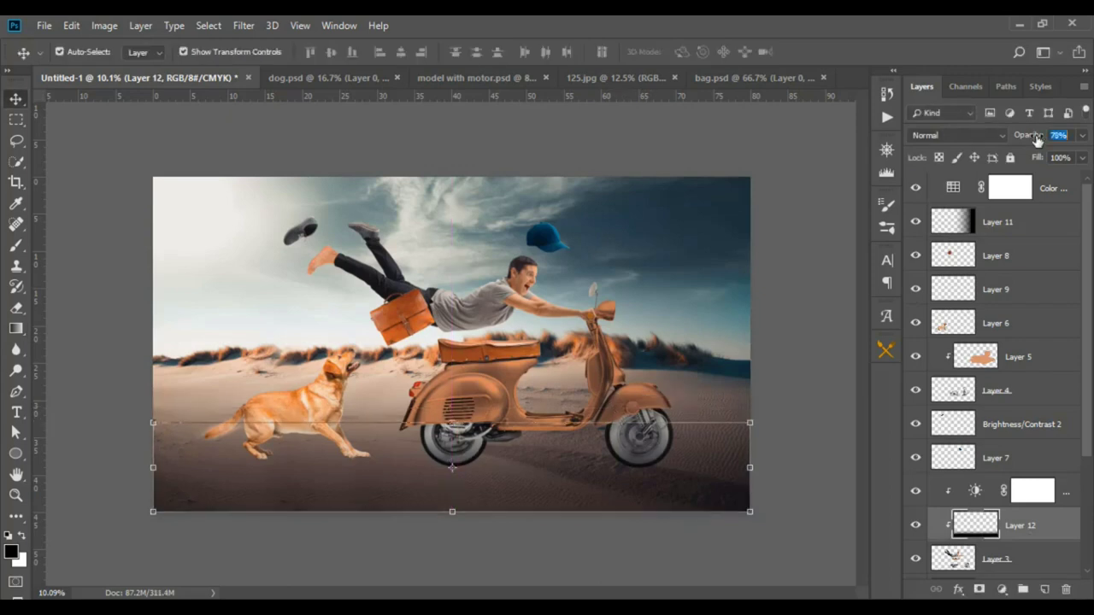
click(792, 299)
scroll(792, 299, down, 3)
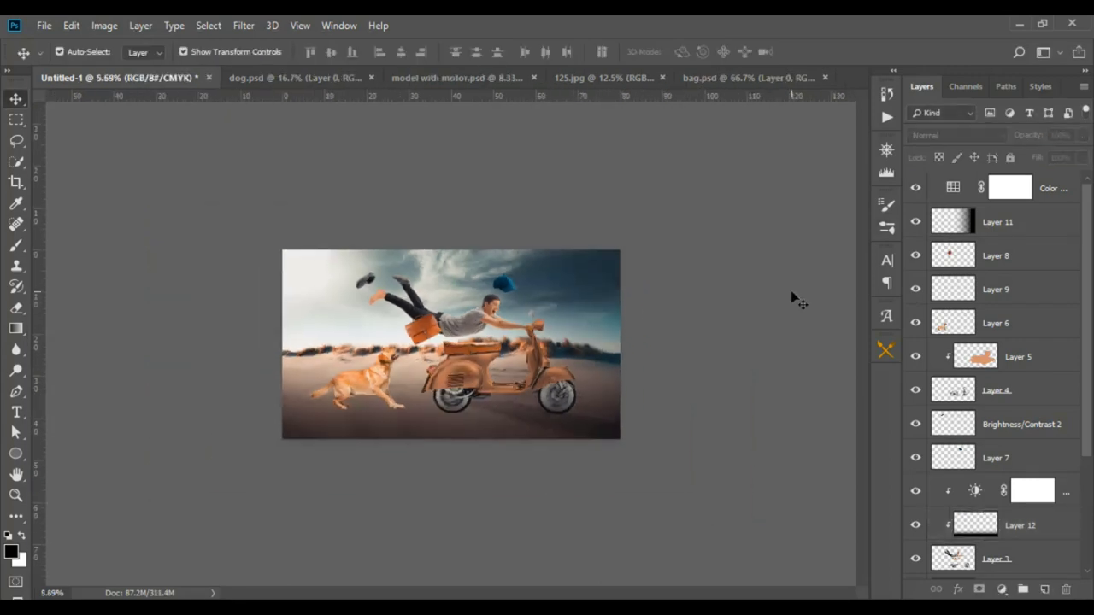
scroll(562, 430, up, 1)
Tone down the dog on Layer 6 with Saturation -26 and Lightness -11.
scroll(359, 410, up, 2)
click(358, 407)
scroll(357, 407, up, 1)
scroll(357, 407, up, 2)
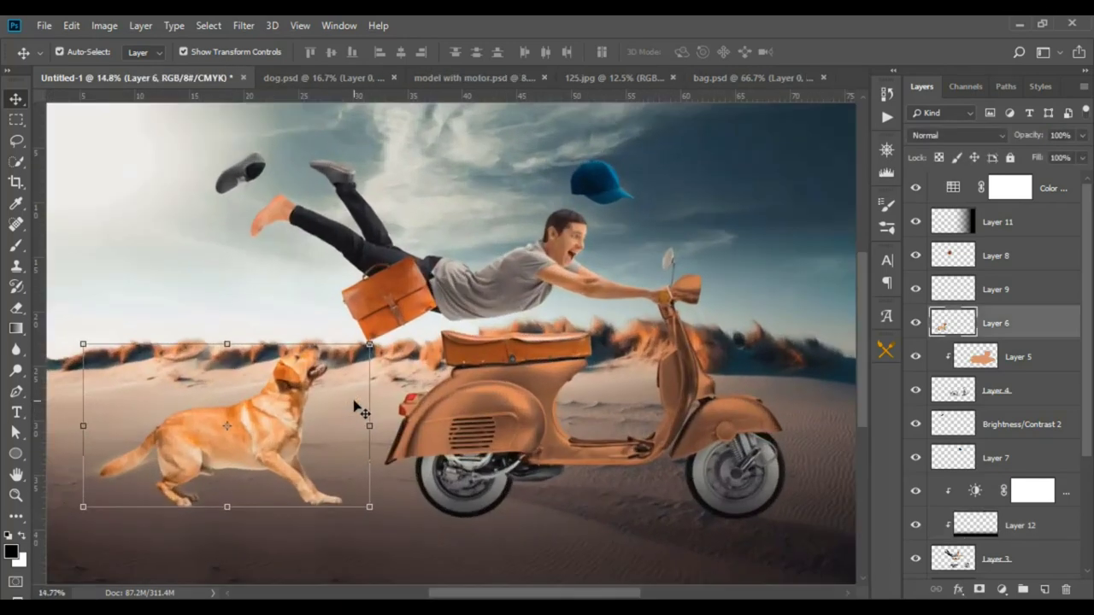
key(ctrl+u)
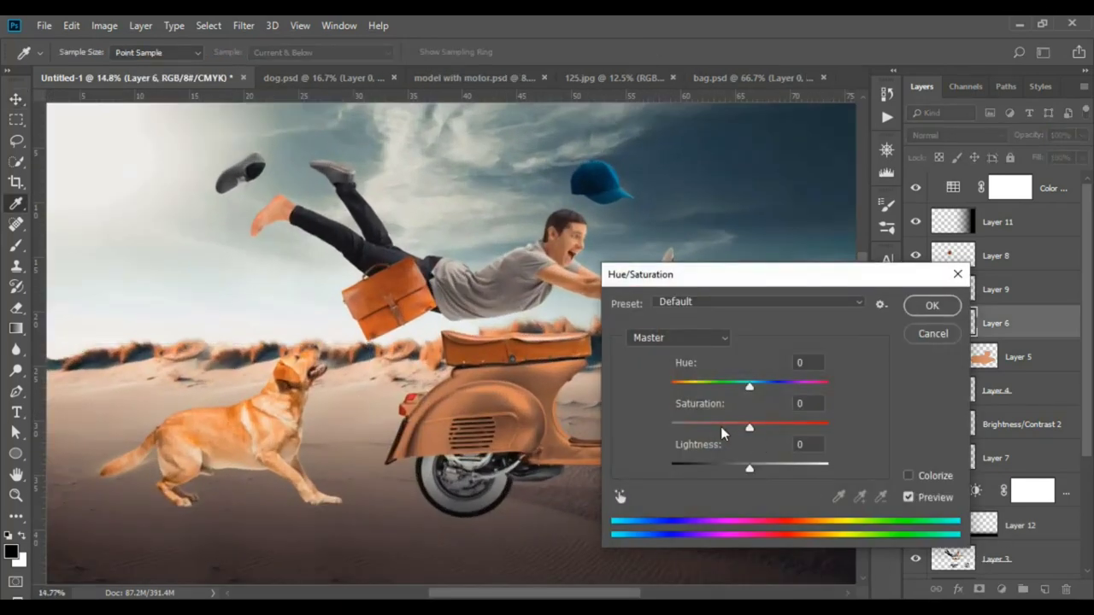
click(721, 426)
drag(743, 468, 741, 467)
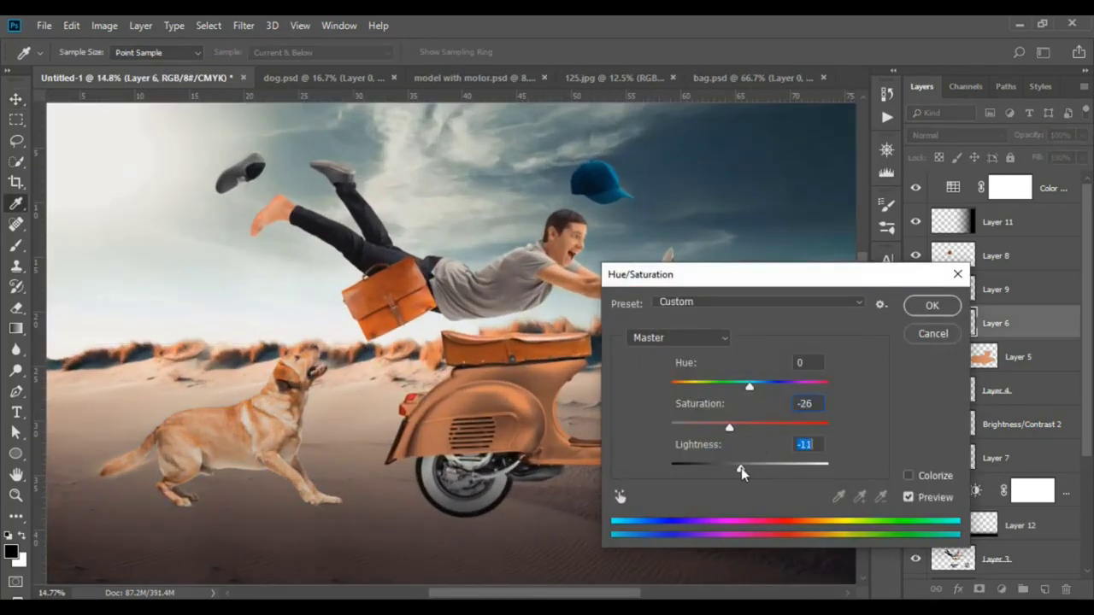
click(930, 305)
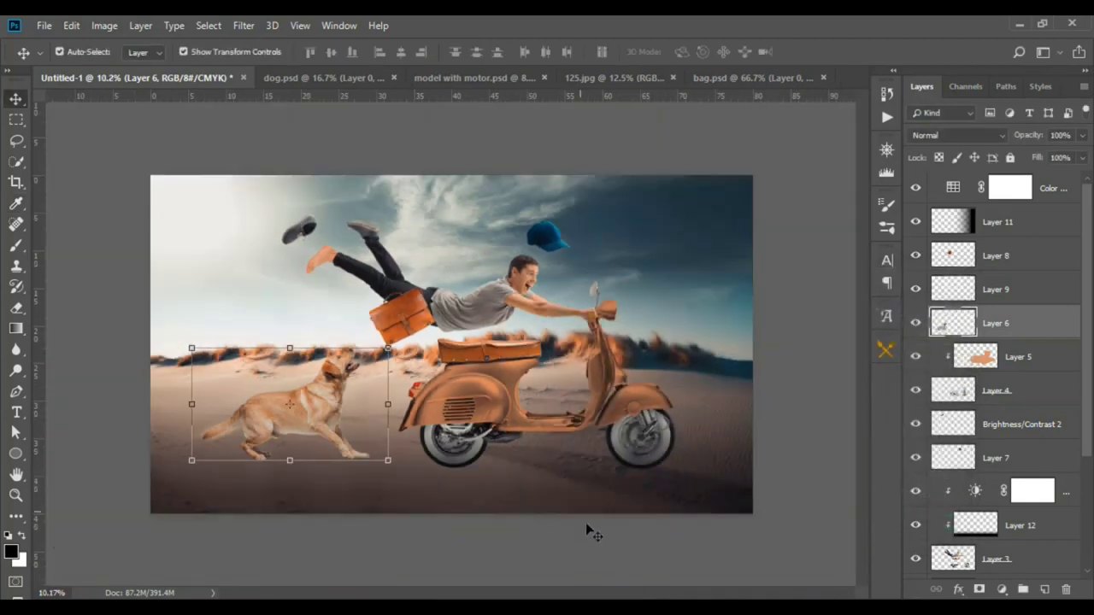
Fit the image in the window, reselect the dog and zoom in on its belly.
key(ctrl+minus)
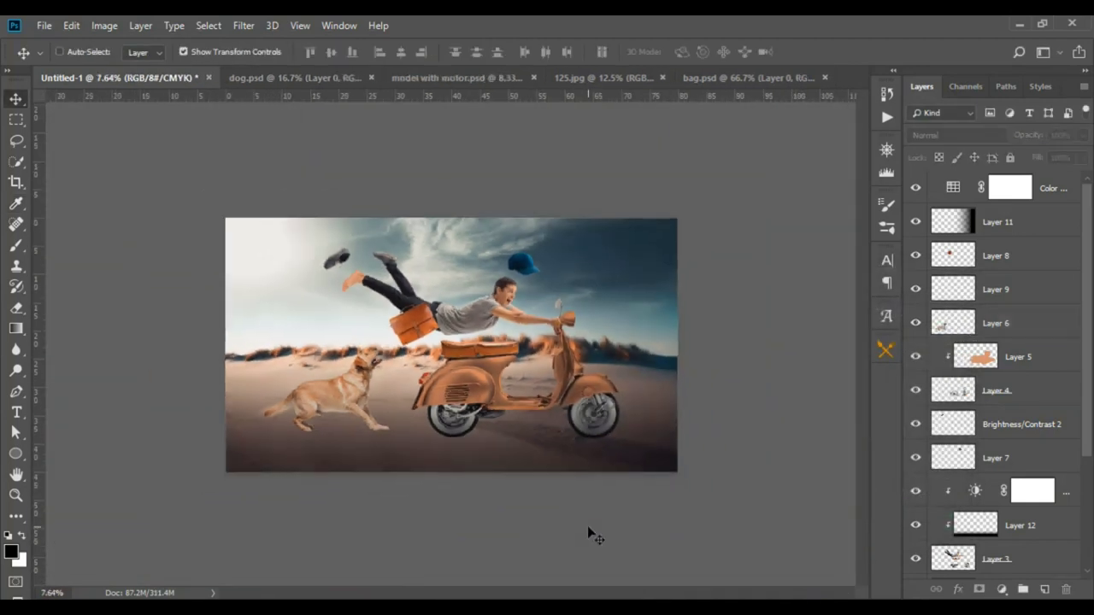
key(ctrl+0)
ctrl+click(318, 437)
scroll(229, 481, up, 3)
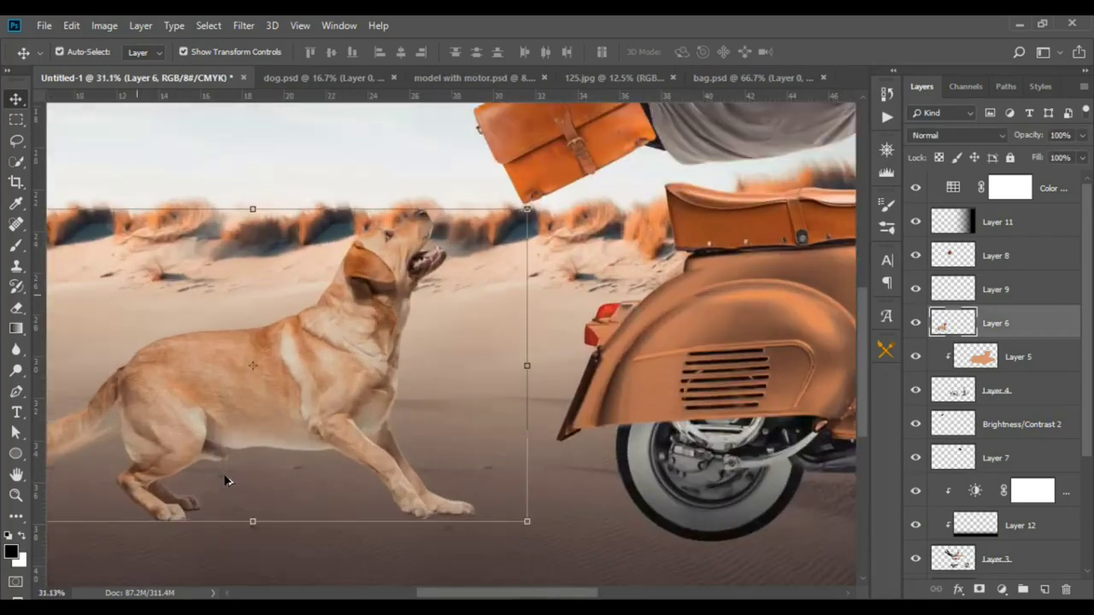
scroll(227, 480, up, 3)
scroll(227, 481, down, 5)
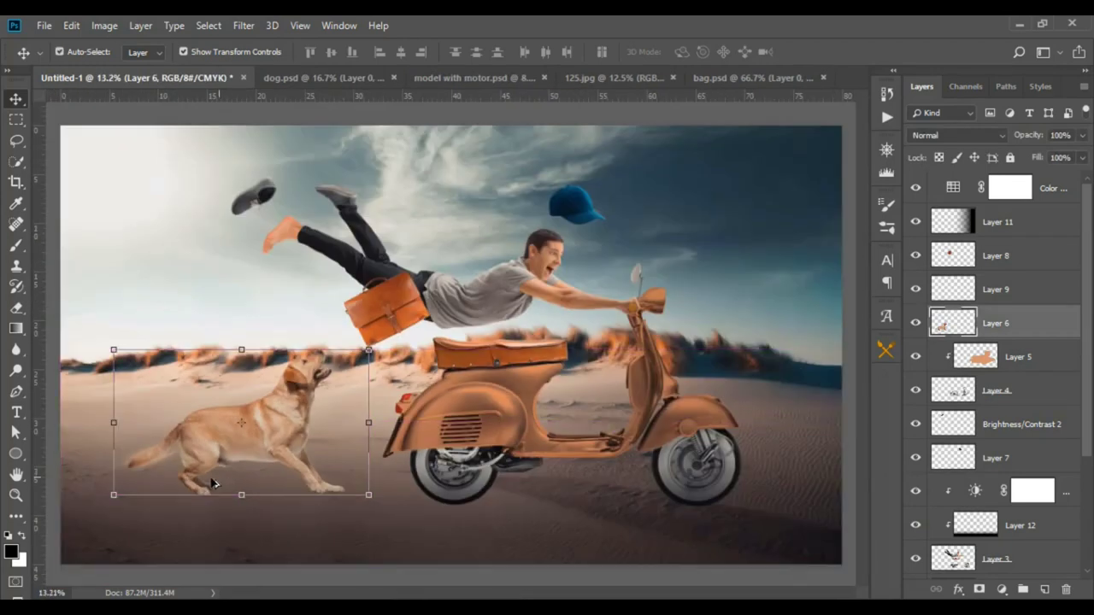
scroll(213, 486, up, 3)
scroll(454, 420, up, 3)
scroll(453, 420, up, 2)
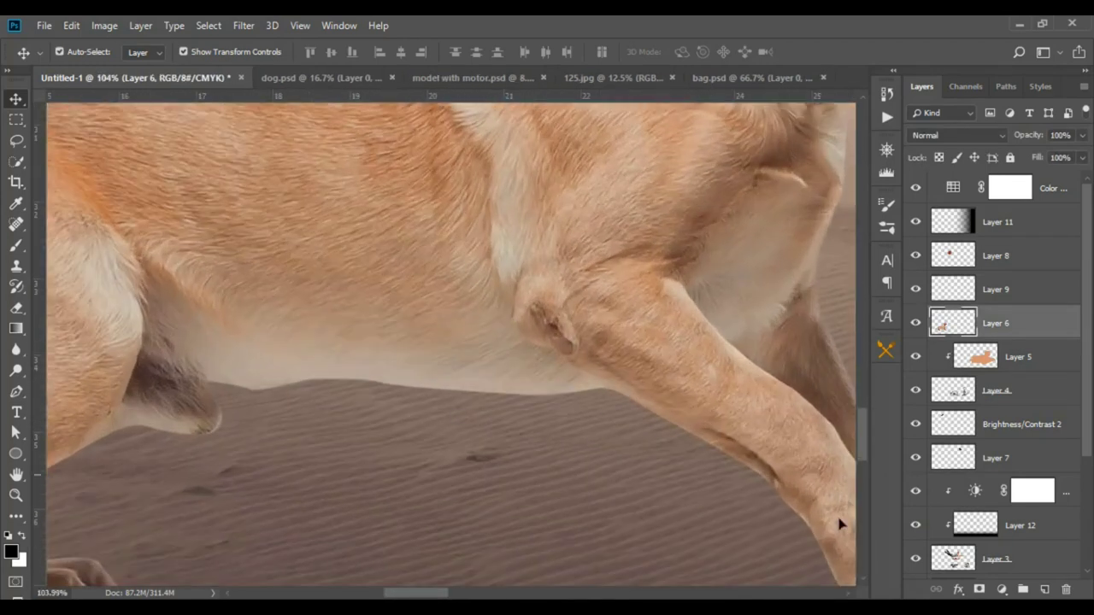
Add a new layer above the dog and sample the dog's belly colour as the paint colour.
click(1045, 590)
click(10, 552)
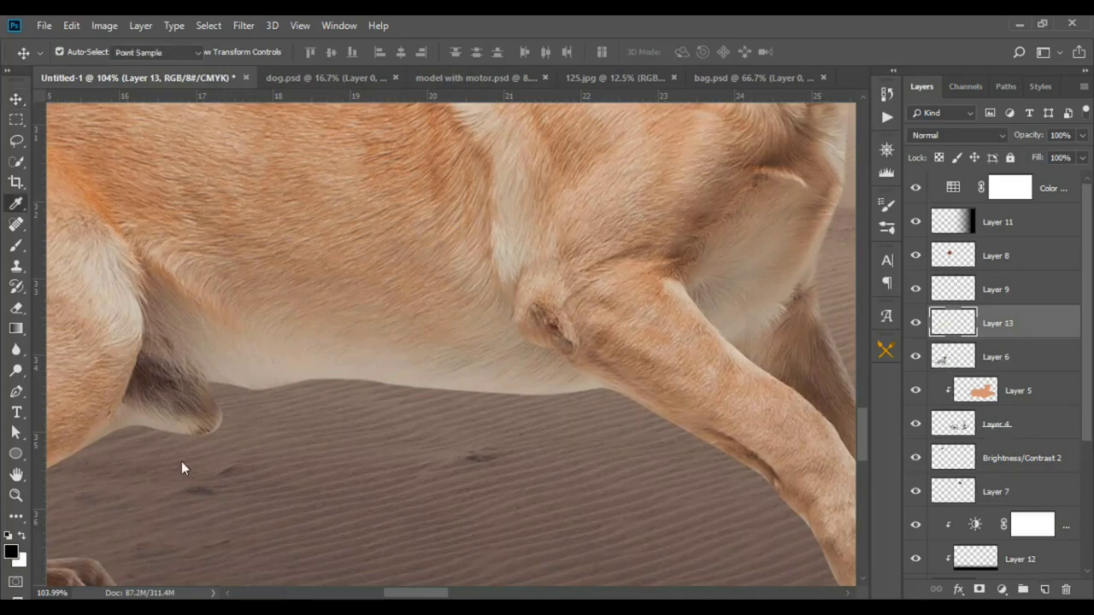
click(408, 366)
Choose the hair3 brush at 1102 px.
click(980, 159)
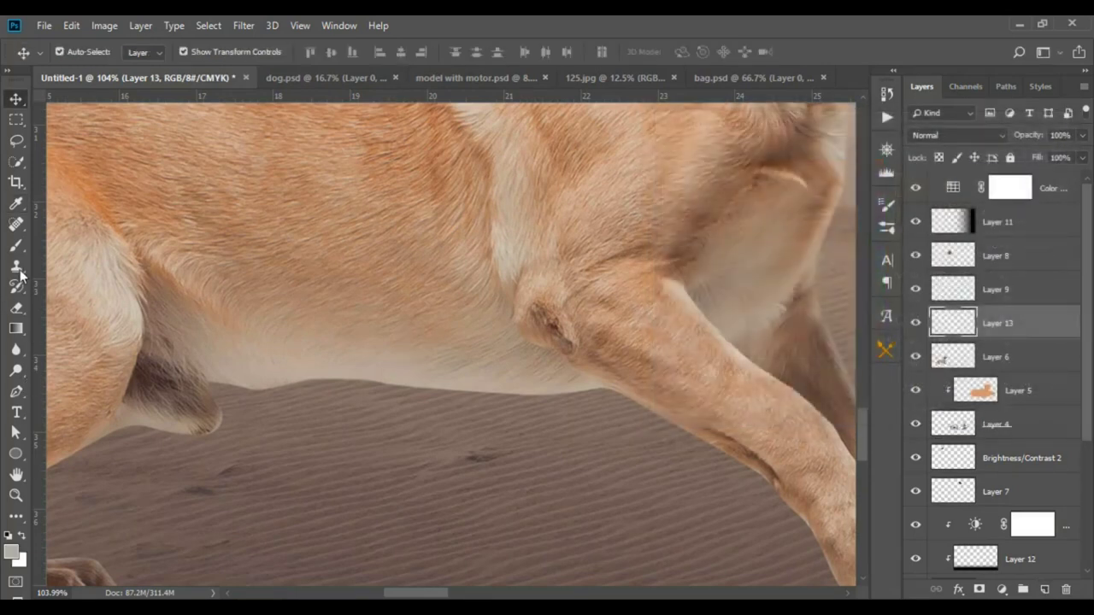
key(b)
right_click(389, 338)
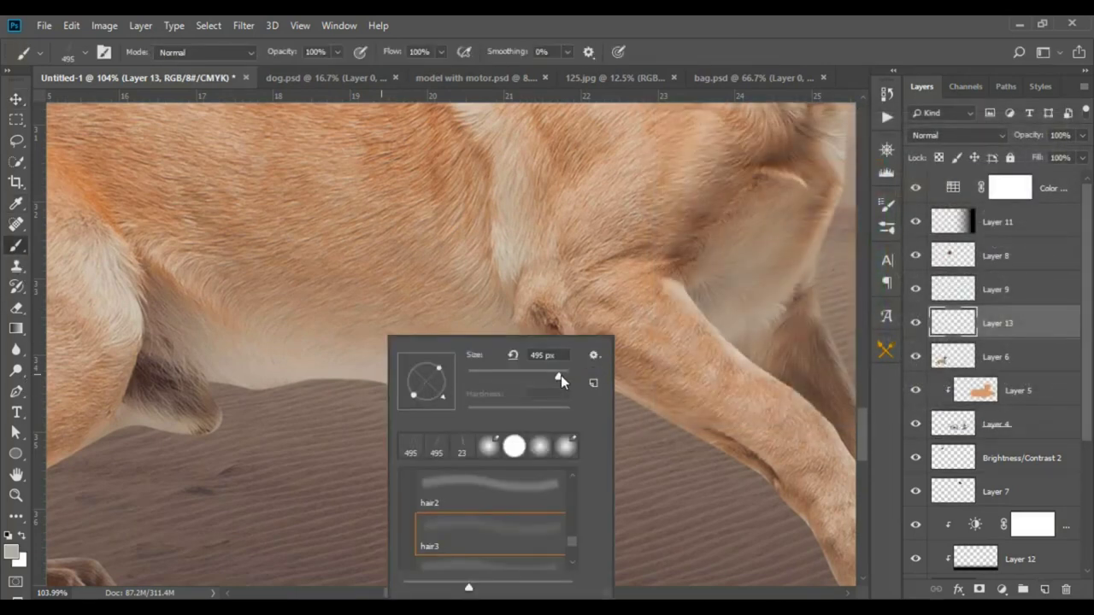
drag(561, 376, 564, 376)
key(Return)
right_click(419, 337)
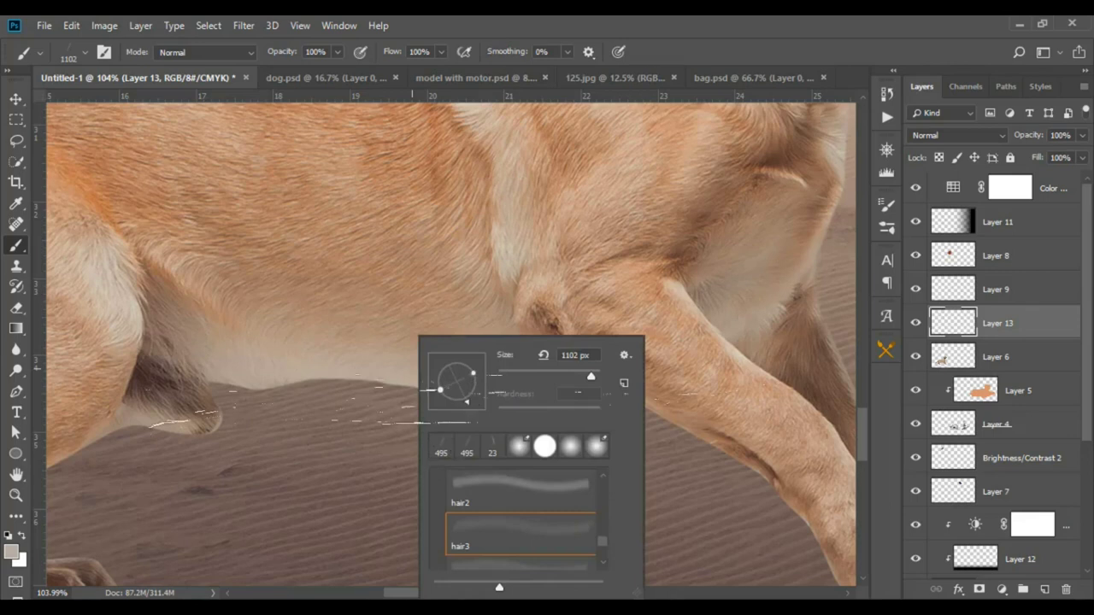
Test hair strokes along the dog's belly, undo them, and zoom out with the Move tool active.
drag(94, 389, 727, 346)
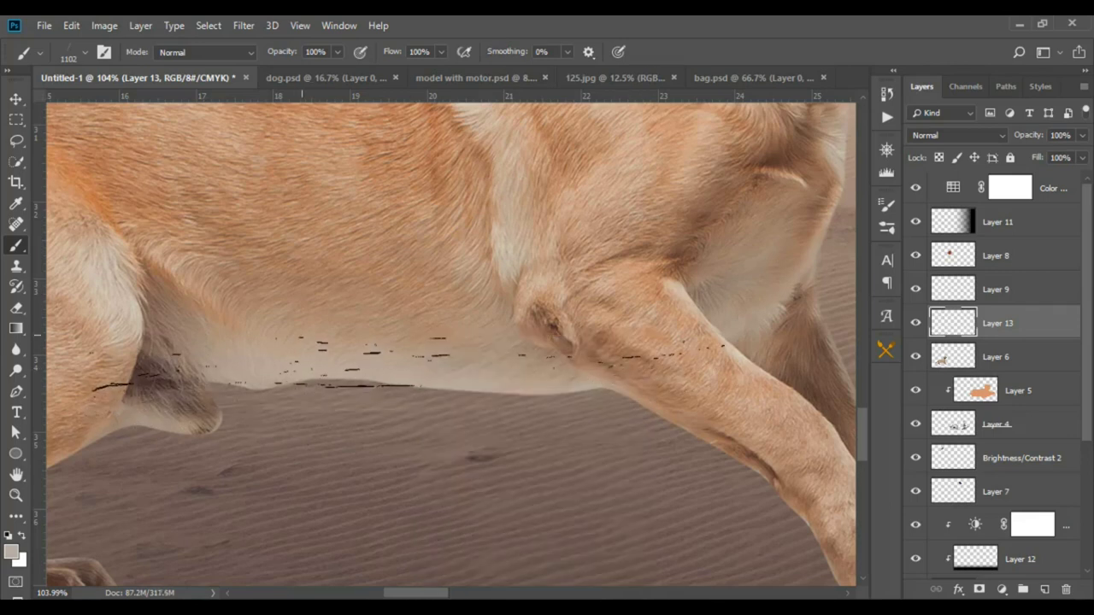
key(ctrl+z)
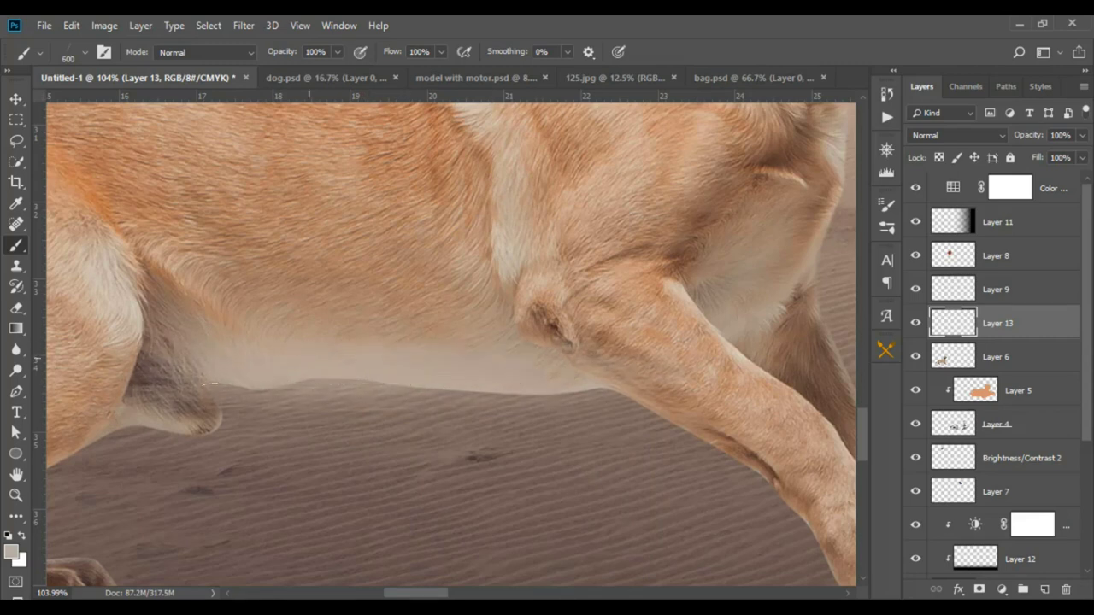
scroll(349, 353, down, 3)
scroll(376, 392, down, 2)
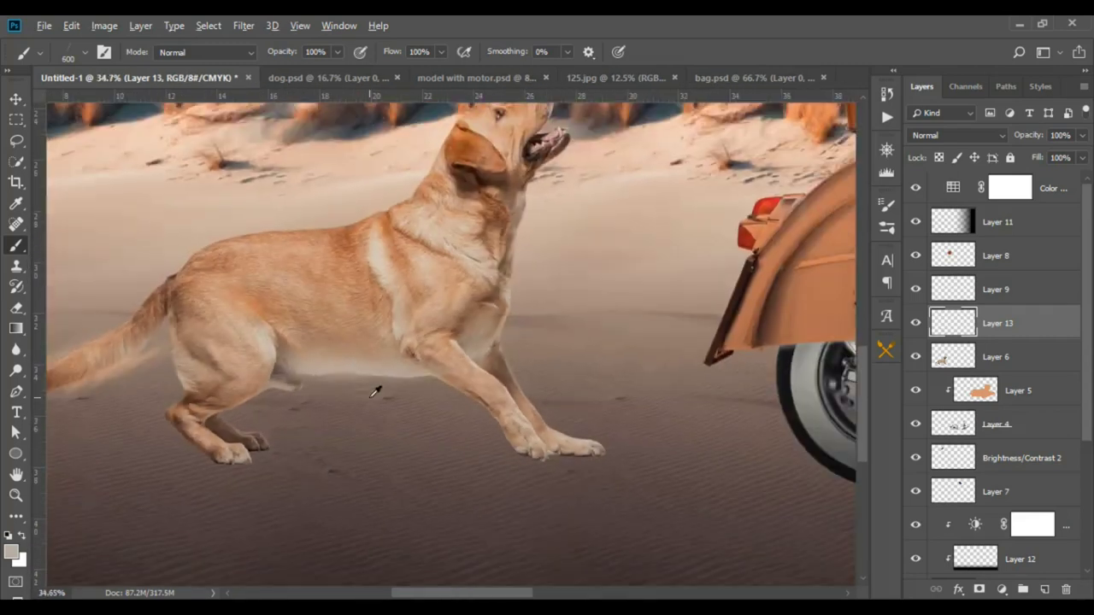
scroll(415, 370, down, 3)
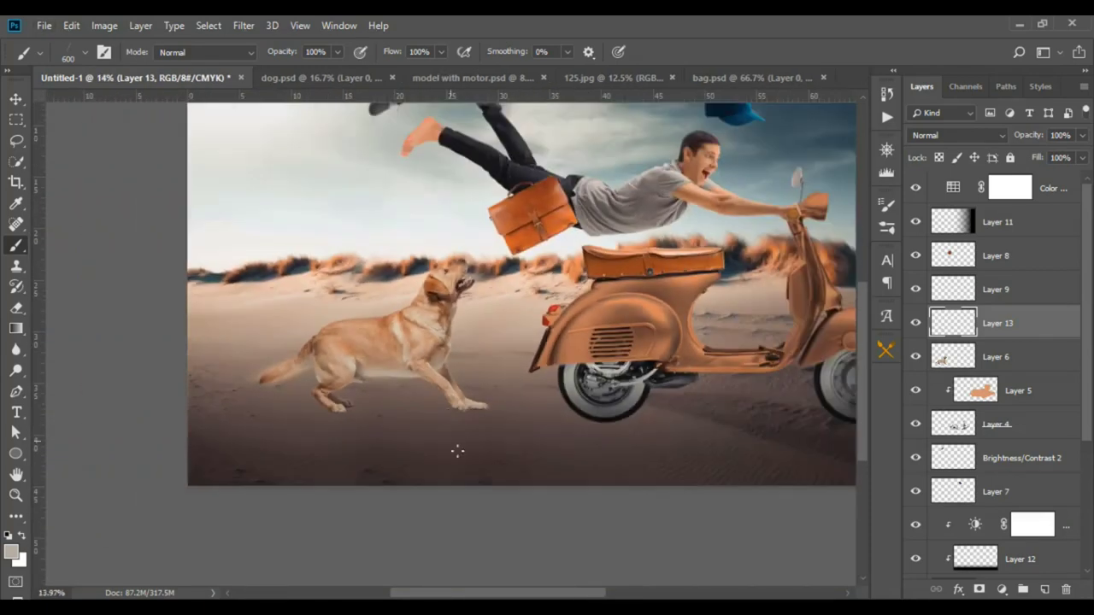
key(v)
scroll(519, 539, down, 2)
scroll(496, 481, down, 1)
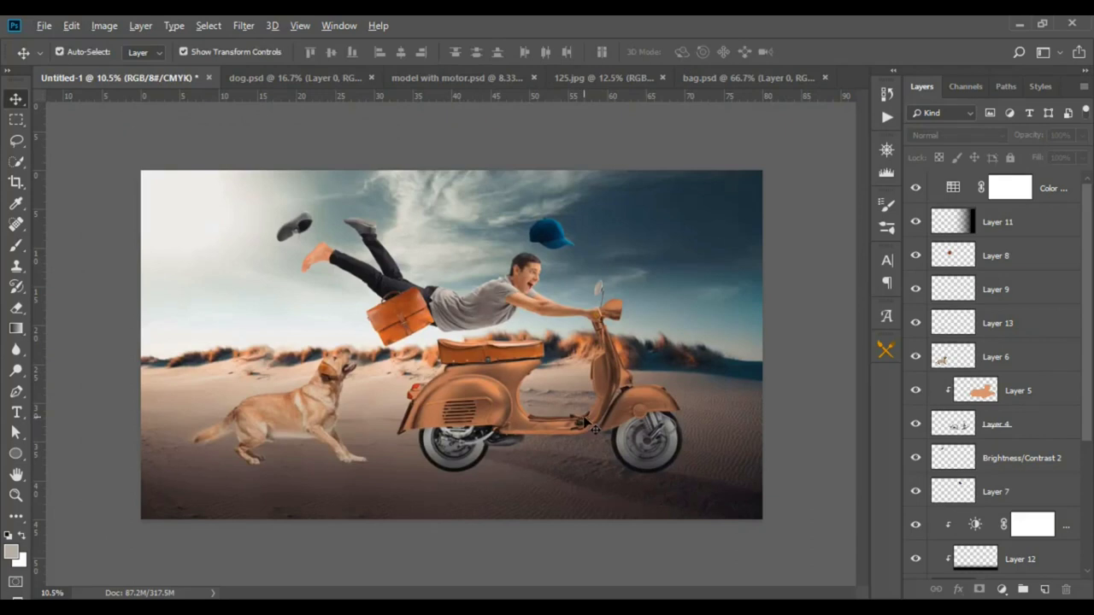
Select the Layer 11 gradient overlay and lock it.
scroll(586, 424, up, 1)
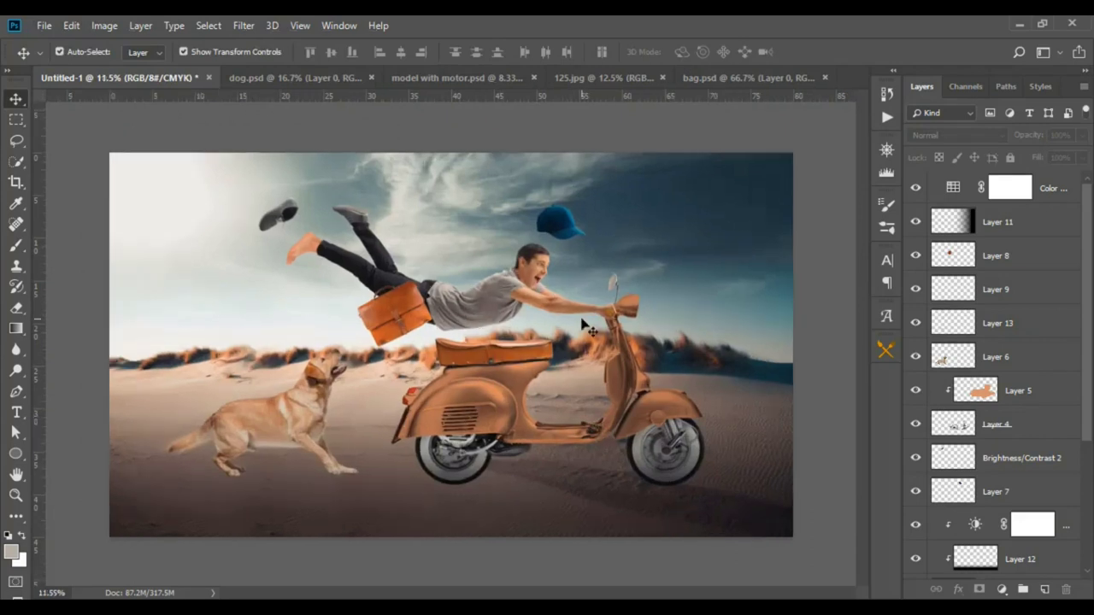
scroll(658, 491, up, 1)
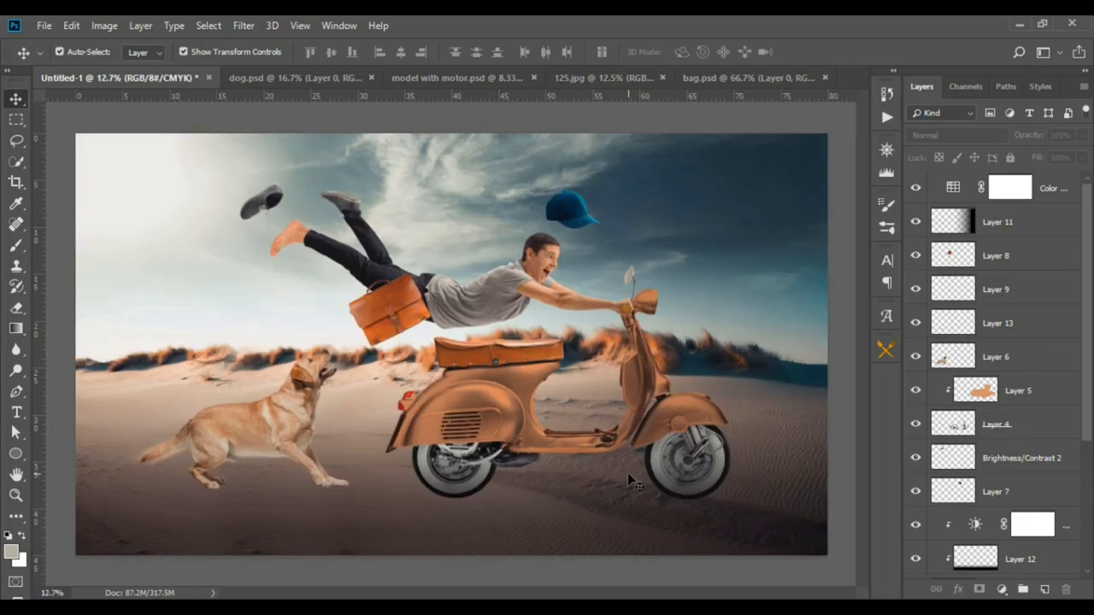
click(593, 210)
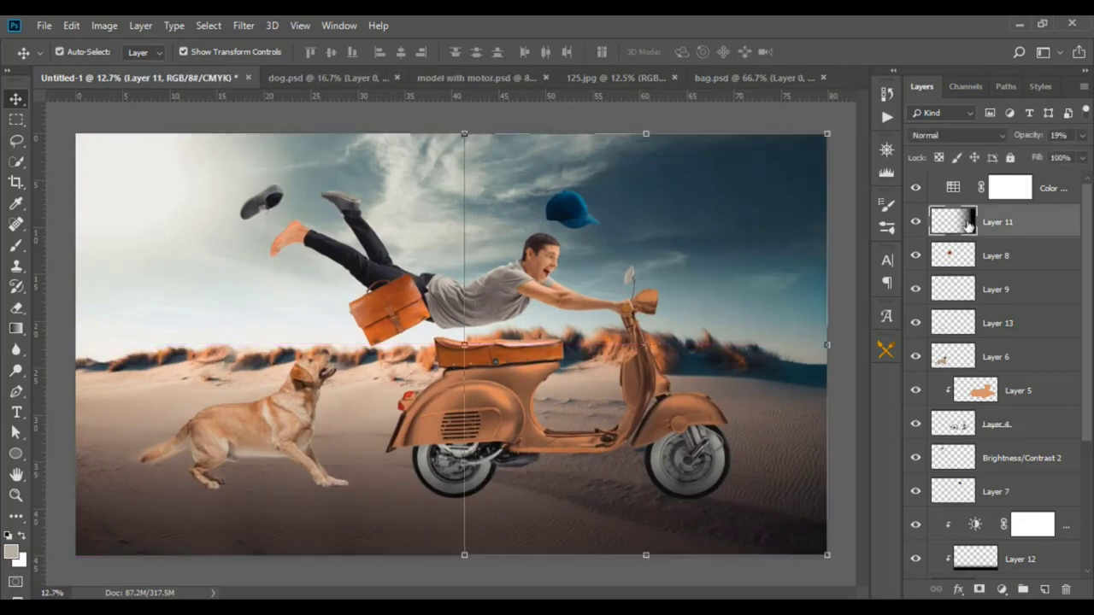
click(1011, 157)
Select Layer 3, the man's head and body layer.
scroll(602, 223, up, 2)
click(602, 223)
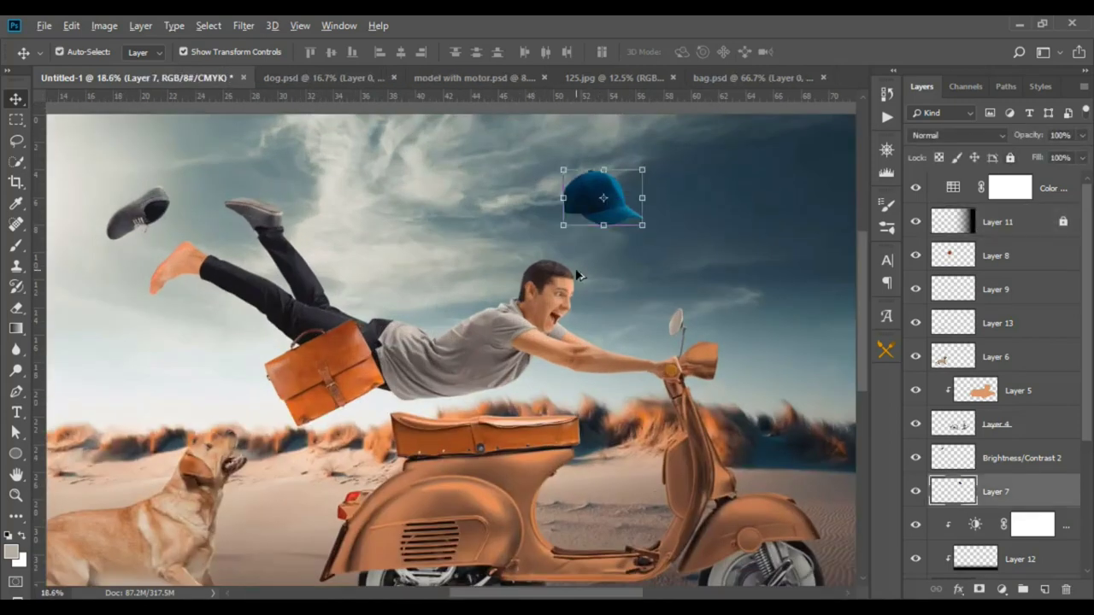
scroll(559, 309, up, 2)
click(560, 310)
scroll(560, 309, up, 1)
scroll(531, 269, up, 2)
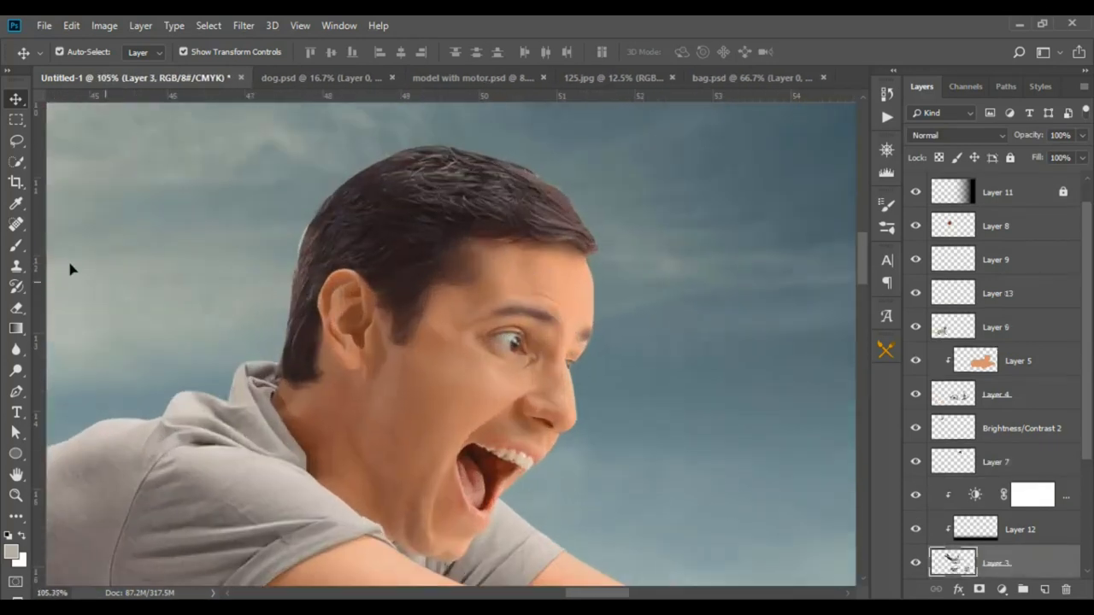
Set up the Eraser tool with a 19 px tip.
click(15, 146)
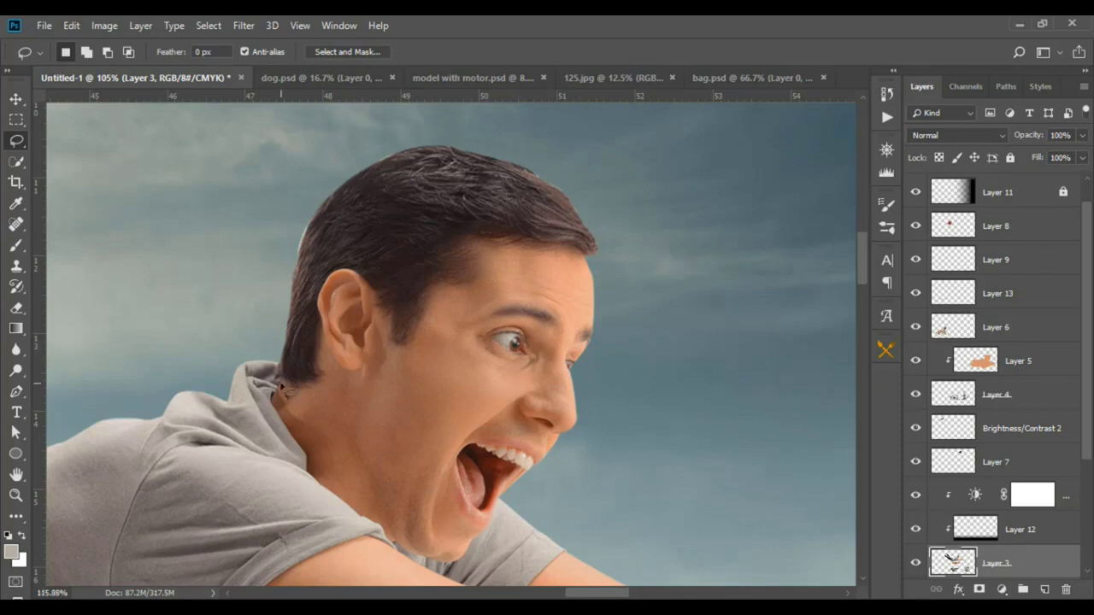
scroll(282, 386, up, 1)
click(16, 308)
scroll(277, 176, up, 1)
scroll(339, 146, up, 1)
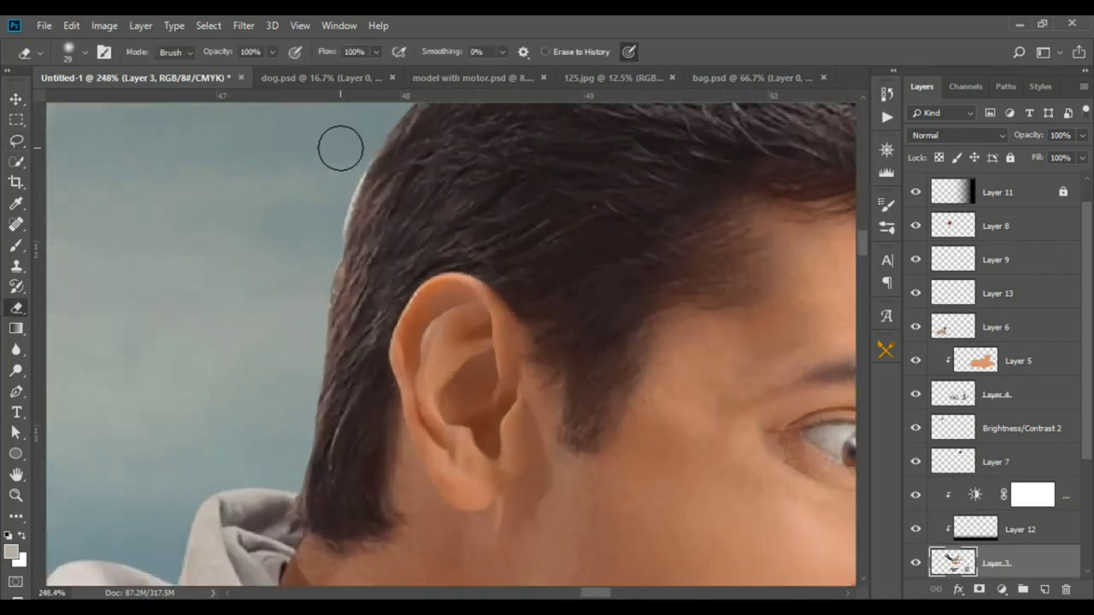
right_click(328, 199)
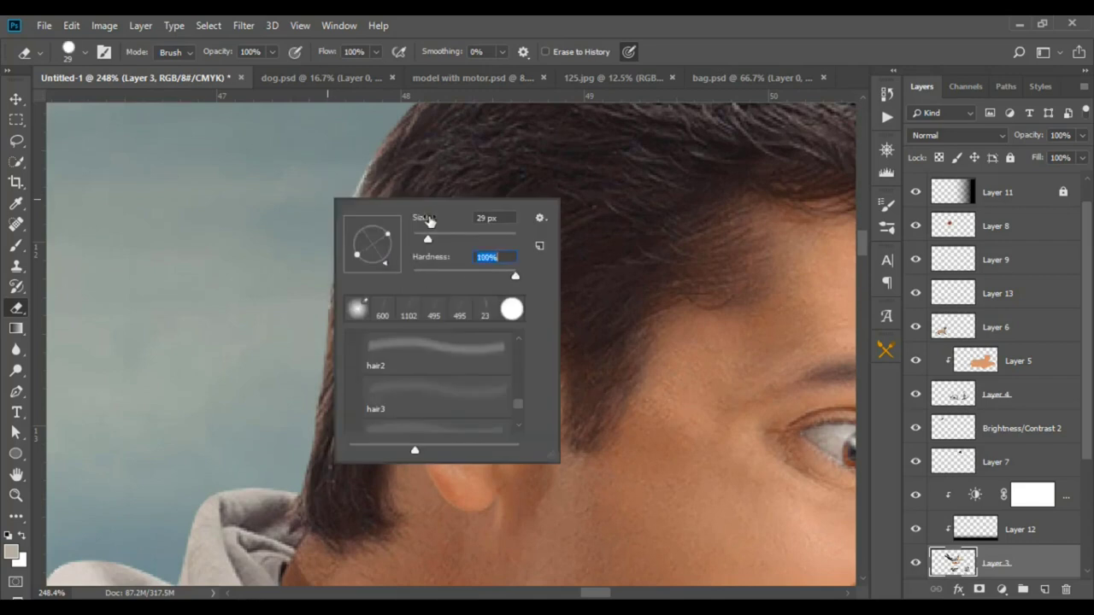
key(shift+Tab)
text(19)
key(Return)
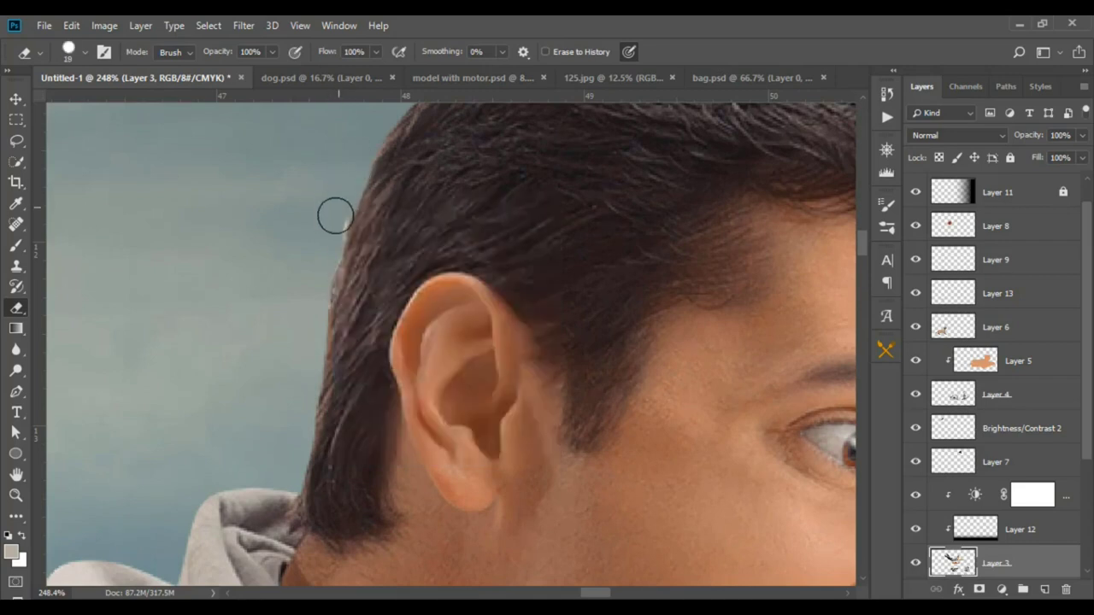
Trace a Pen path from behind the neck, down the shoulder and along the shirt collar.
click(17, 393)
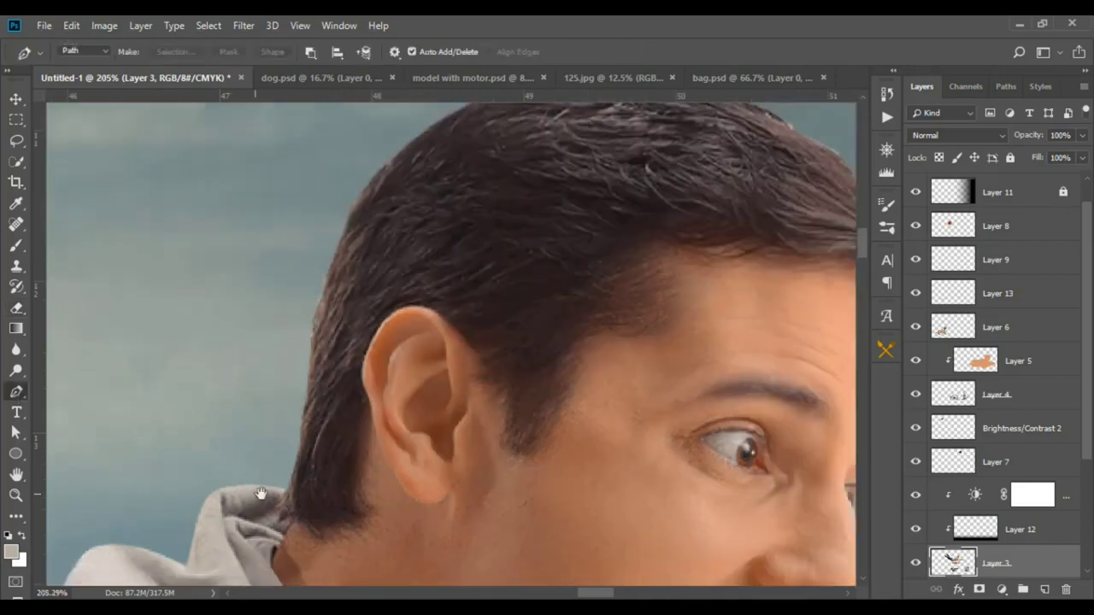
scroll(296, 369, down, 3)
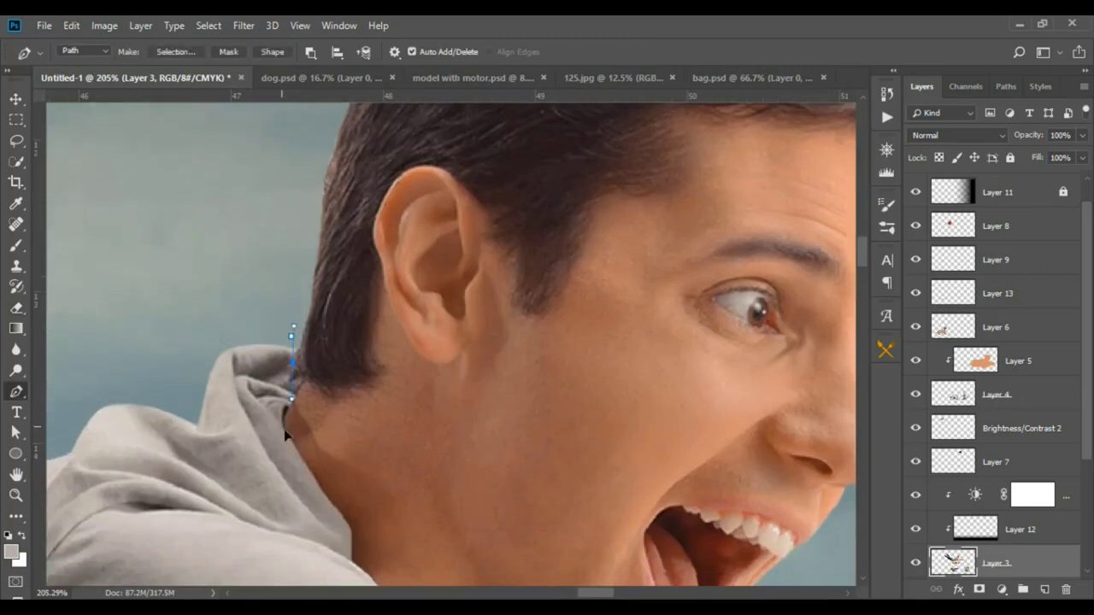
drag(286, 436, 297, 454)
drag(345, 525, 350, 543)
scroll(342, 362, up, 3)
scroll(373, 362, left, 3)
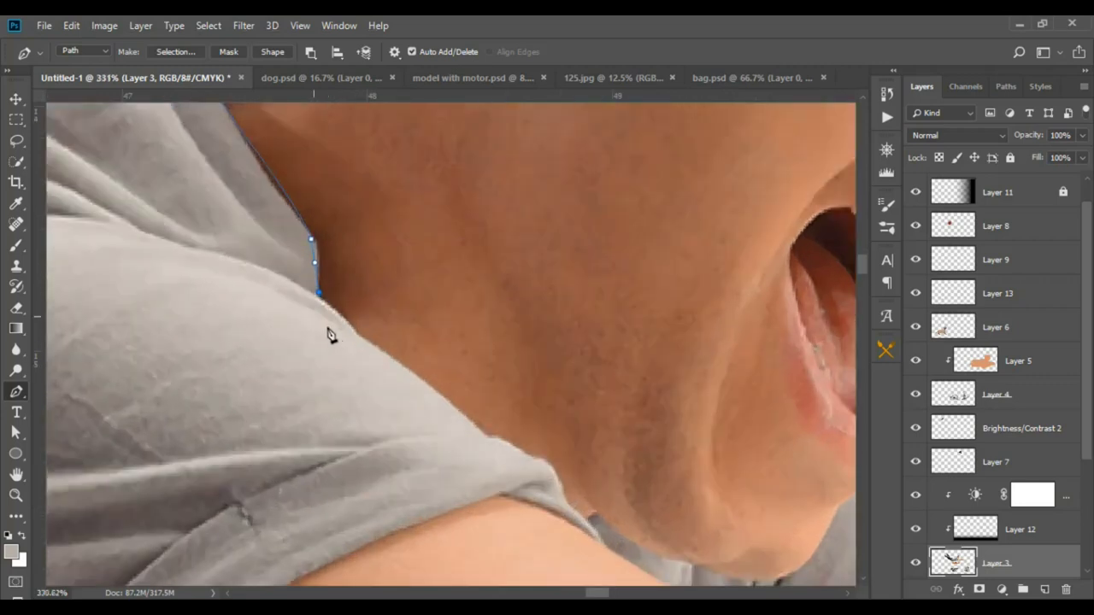
click(367, 337)
click(395, 357)
drag(487, 439, 494, 441)
click(534, 458)
click(559, 481)
click(562, 495)
click(586, 518)
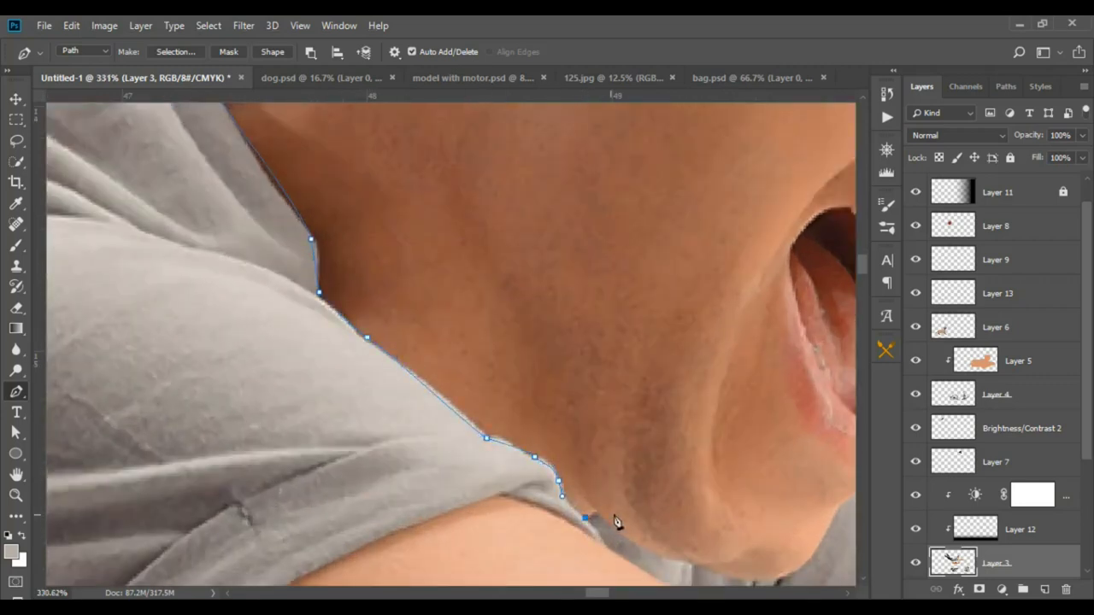
Continue the path under the chin, up the jawline and around the head to close it.
click(619, 530)
drag(619, 530, 348, 314)
click(407, 335)
click(432, 347)
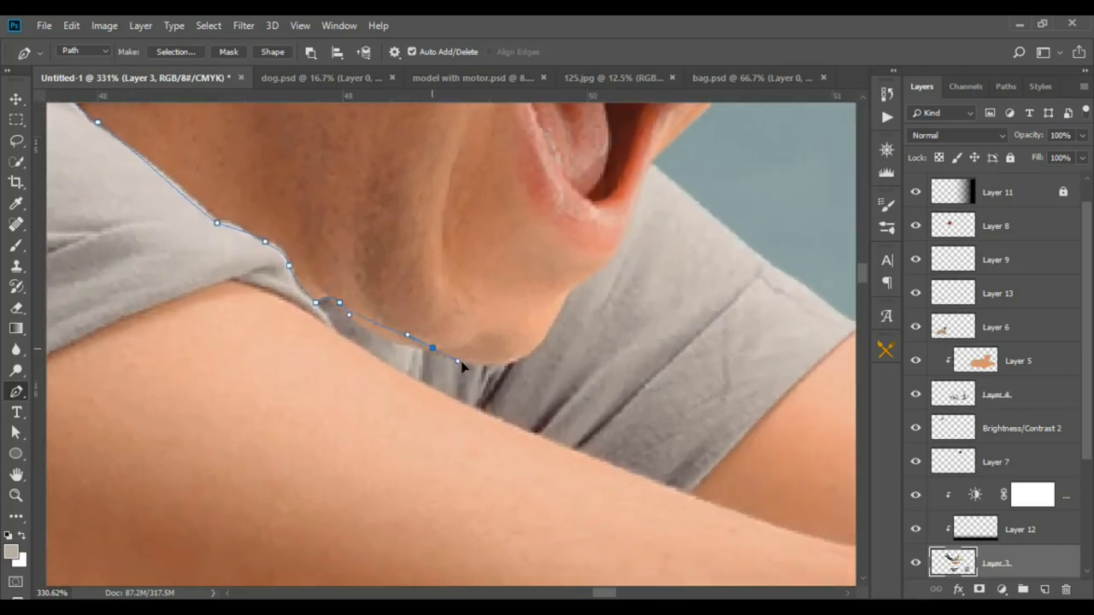
drag(551, 331, 567, 293)
drag(618, 247, 624, 232)
scroll(659, 195, down, 3)
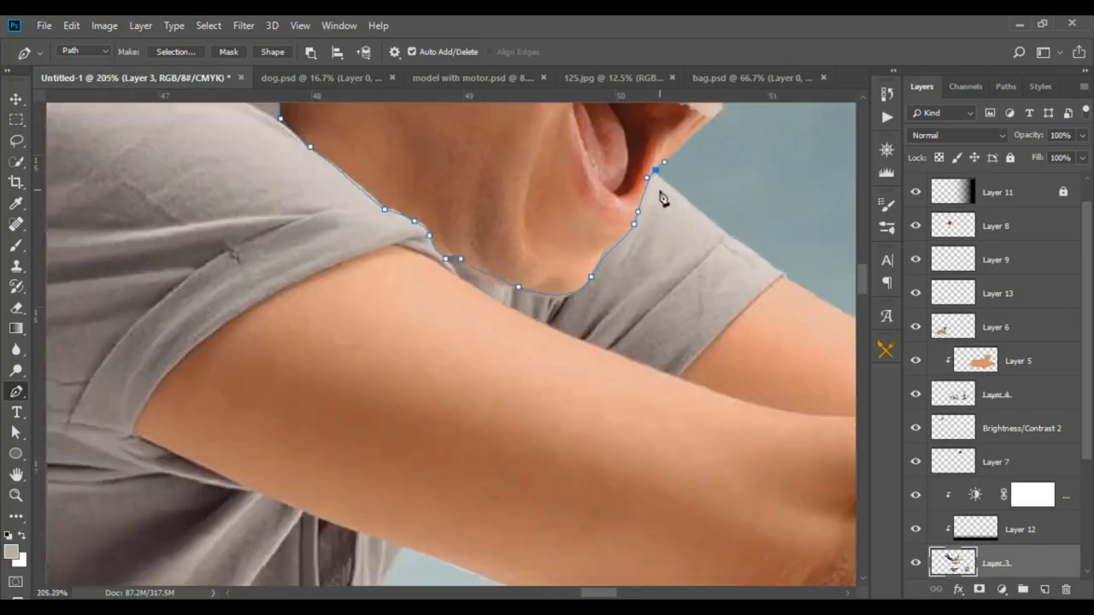
scroll(745, 166, down, 4)
scroll(642, 427, down, 3)
drag(643, 427, 626, 461)
click(653, 429)
click(655, 299)
click(602, 220)
click(517, 195)
click(322, 159)
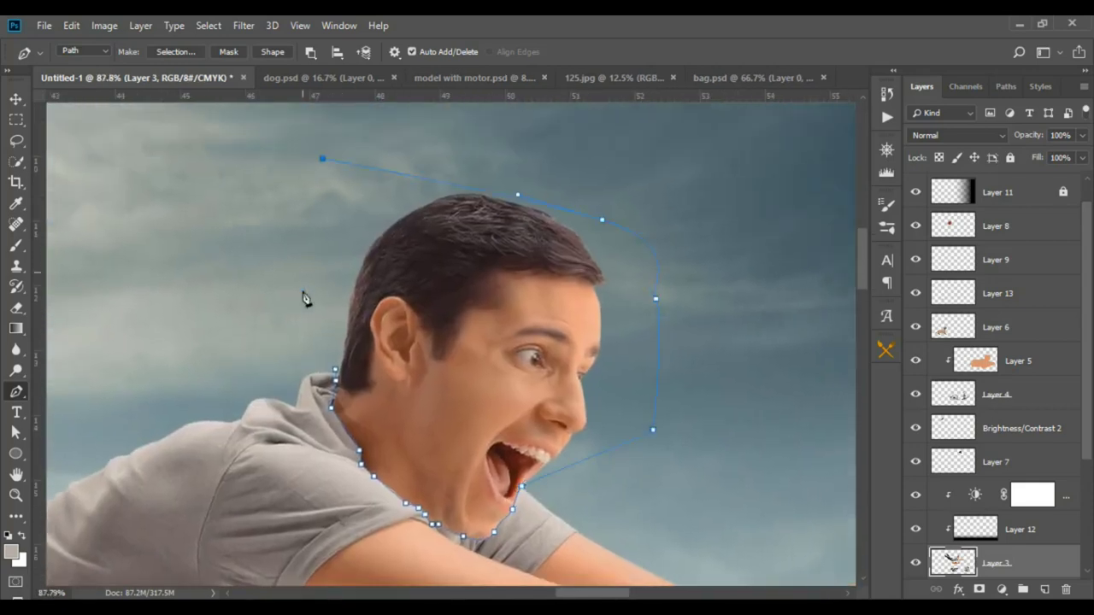
Turn the head path into a selection, copy it to Layer 14, and move Layer 14 higher.
key(ctrl+Return)
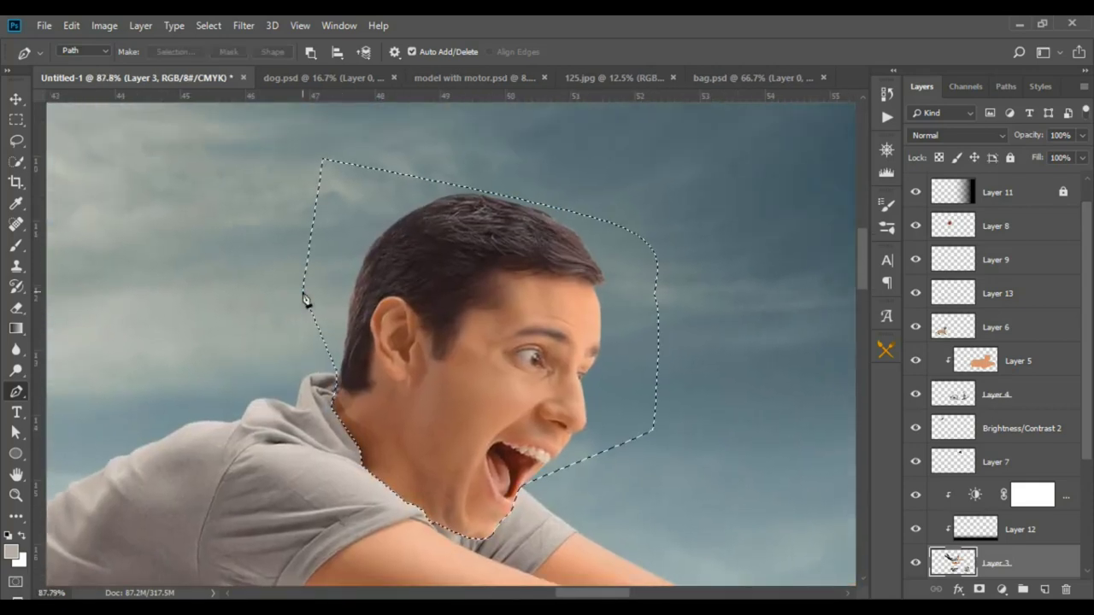
key(m)
right_click(373, 305)
click(487, 428)
key(v)
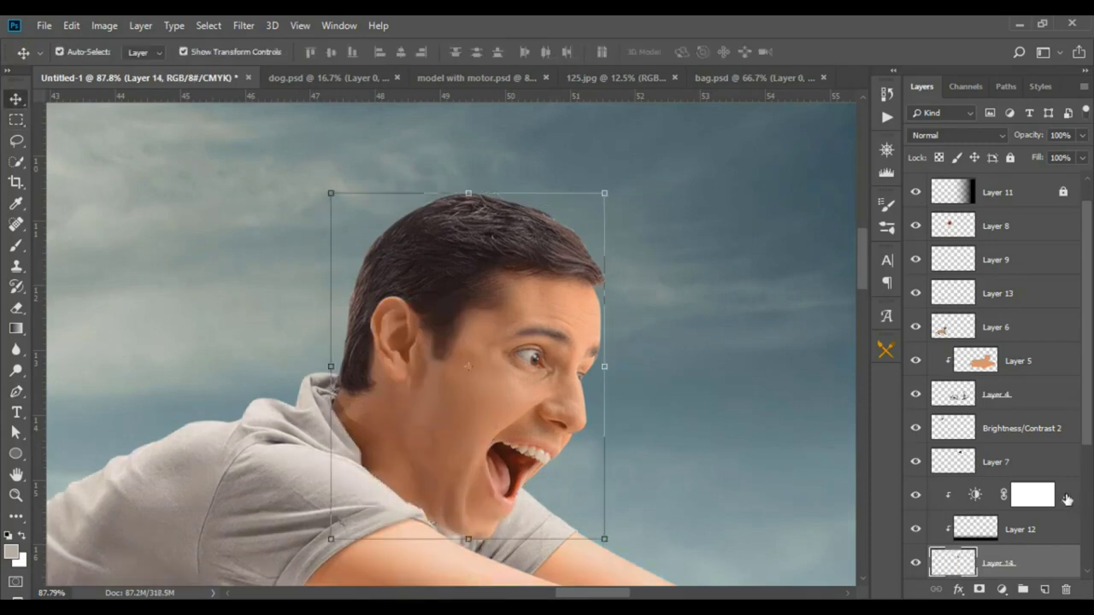
drag(1067, 500, 1026, 483)
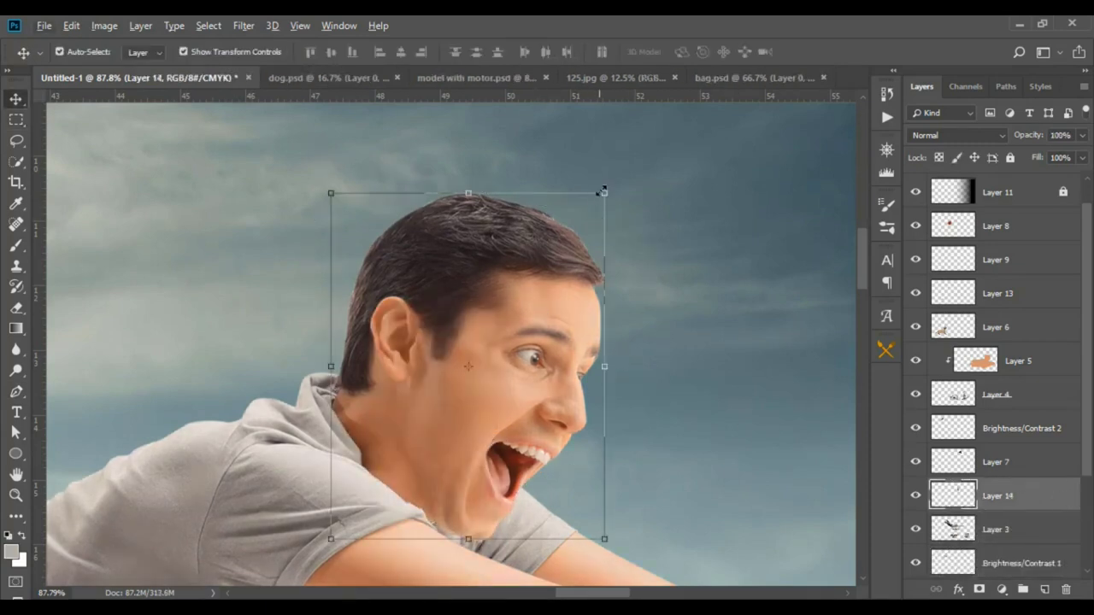
Scale the head up onto the neck, then rescale it slightly with Free Transform.
drag(603, 190, 668, 161)
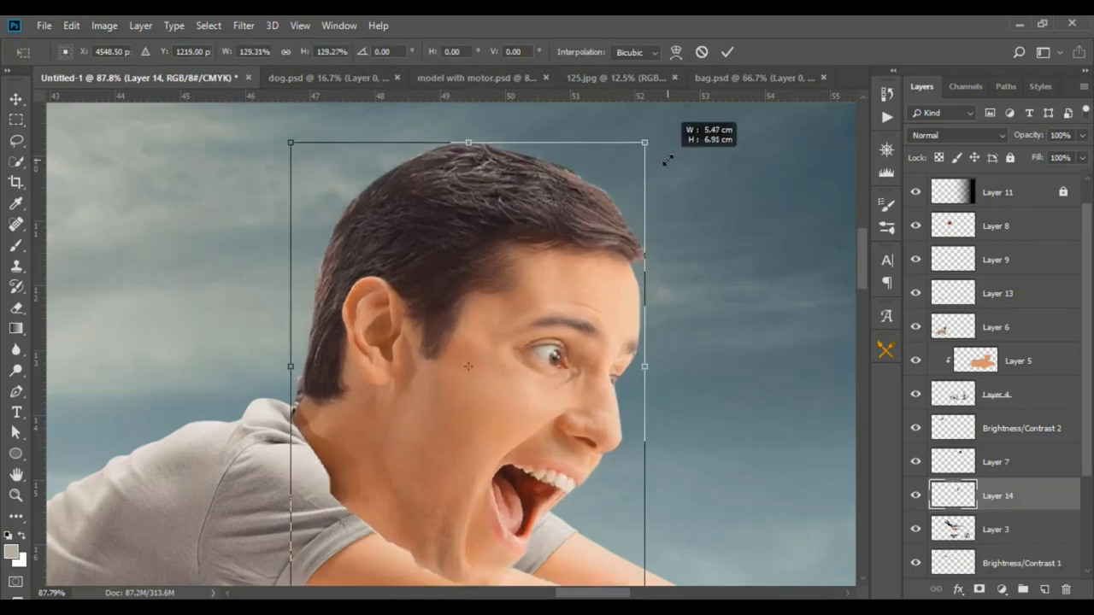
drag(572, 406, 592, 370)
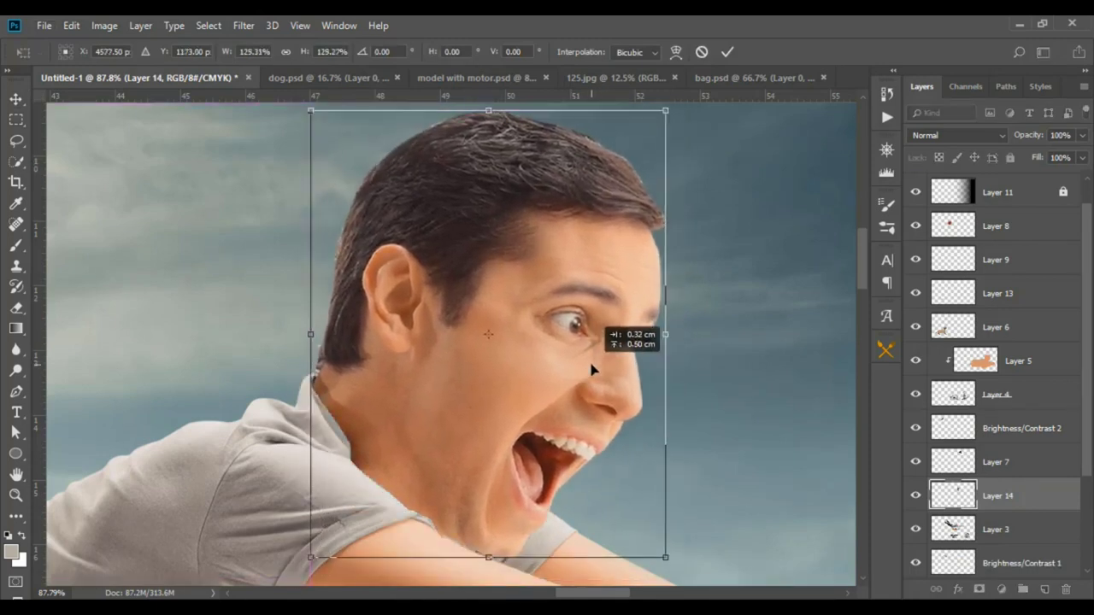
key(Return)
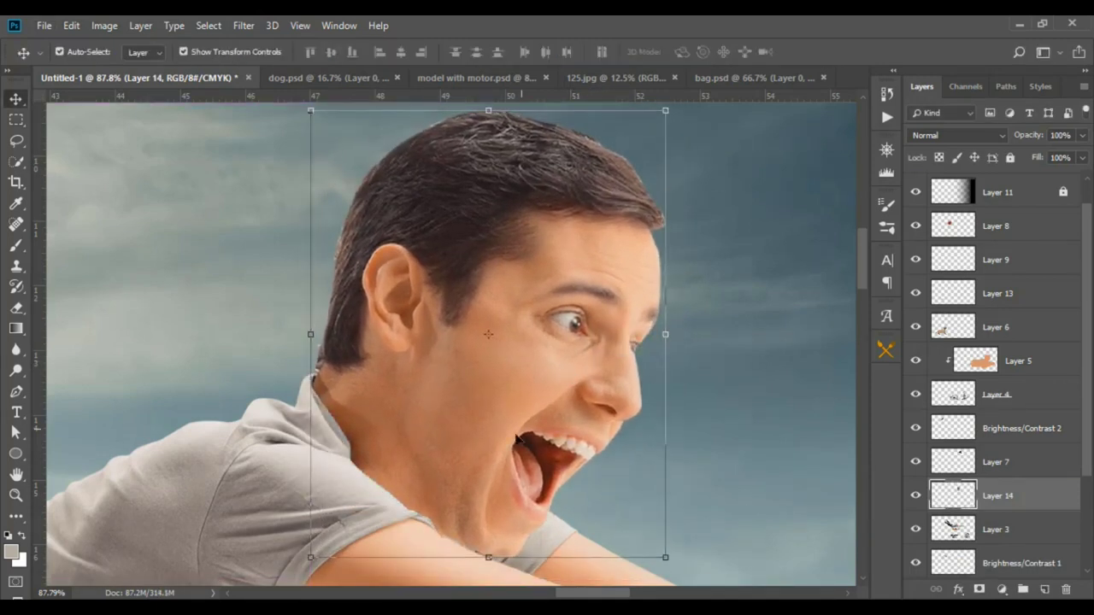
scroll(447, 516, down, 5)
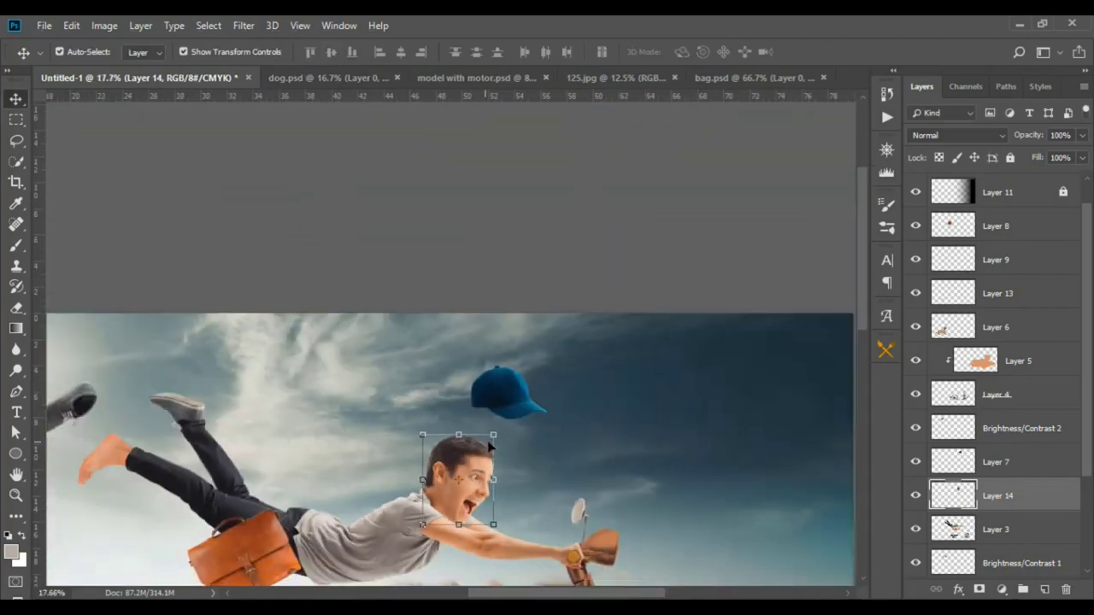
key(ctrl+t)
mouse_move(506, 427)
mouse_down()
mouse_move(518, 389)
mouse_move(508, 381)
mouse_up()
key(Return)
Nudge the enlarged head down to sit on the neck.
scroll(488, 502, up, 2)
scroll(487, 503, up, 3)
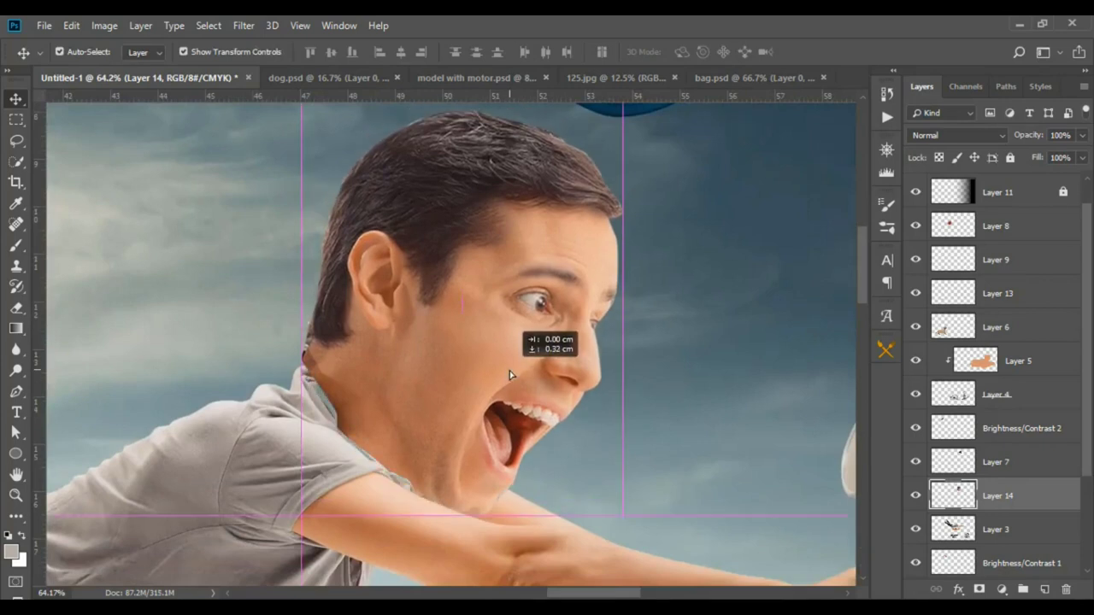
drag(509, 381, 511, 384)
scroll(511, 384, down, 3)
scroll(511, 383, down, 2)
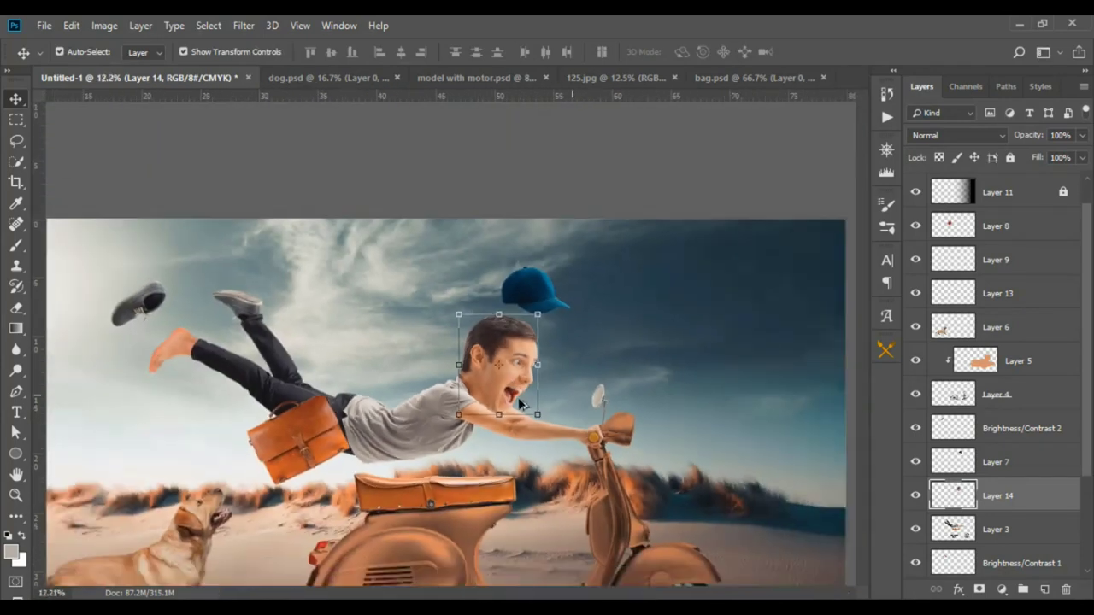
scroll(511, 383, down, 1)
click(579, 510)
scroll(543, 248, up, 1)
scroll(544, 248, up, 1)
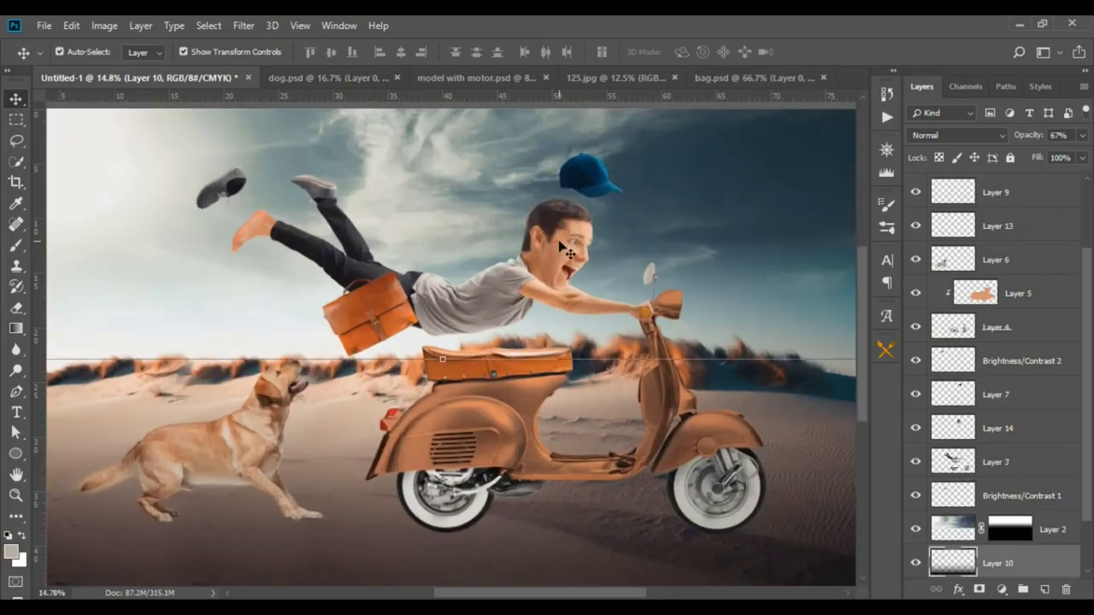
Lower Layer 14's opacity to 83% and place a first path point on the neck.
click(557, 252)
scroll(558, 253, up, 1)
scroll(564, 324, up, 2)
scroll(564, 324, up, 2)
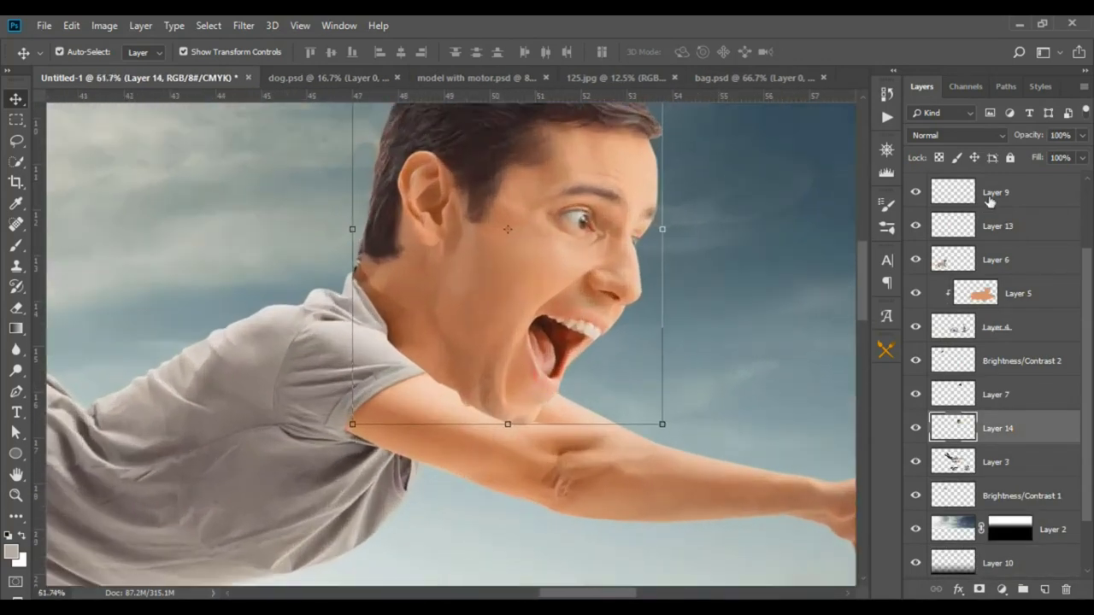
drag(1027, 139, 1013, 141)
scroll(503, 374, up, 2)
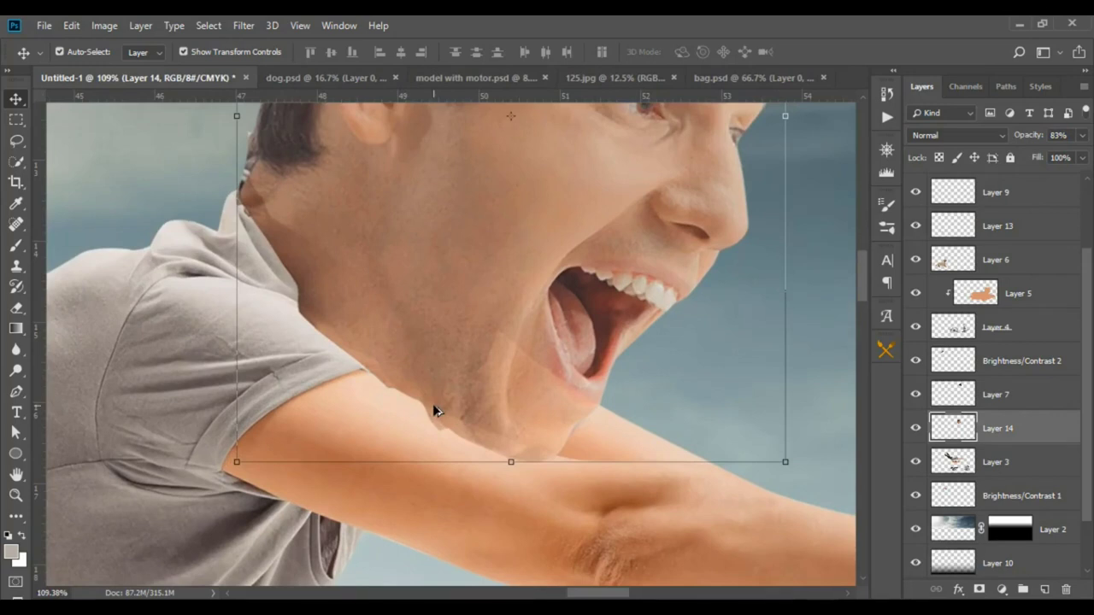
click(16, 392)
click(300, 306)
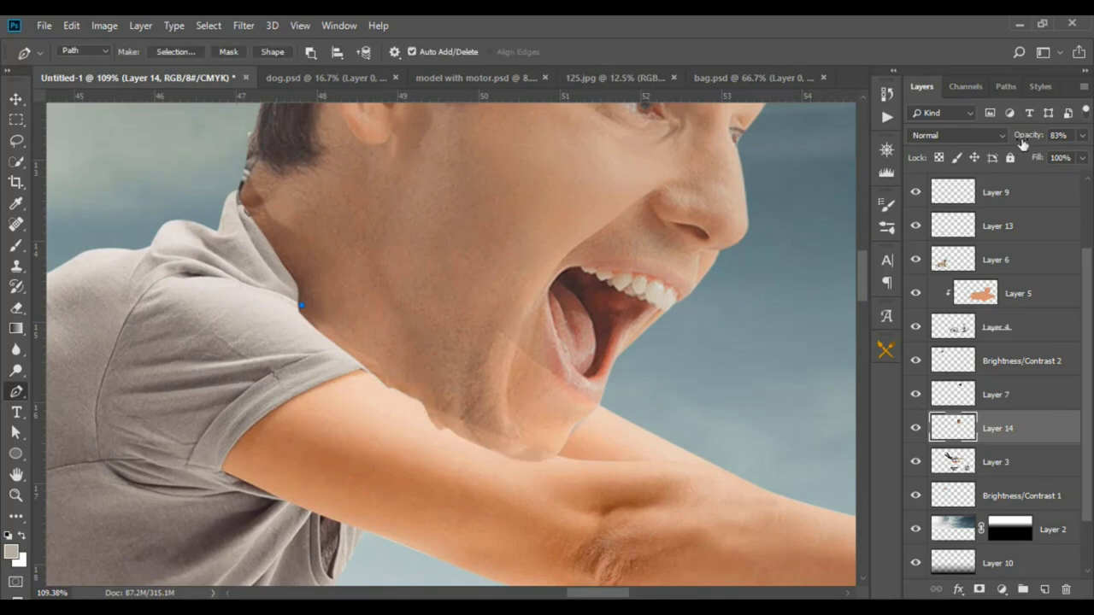
Fade Layer 14 to 36% and trace a path along the shoulder and top of the arm.
drag(1023, 139, 990, 137)
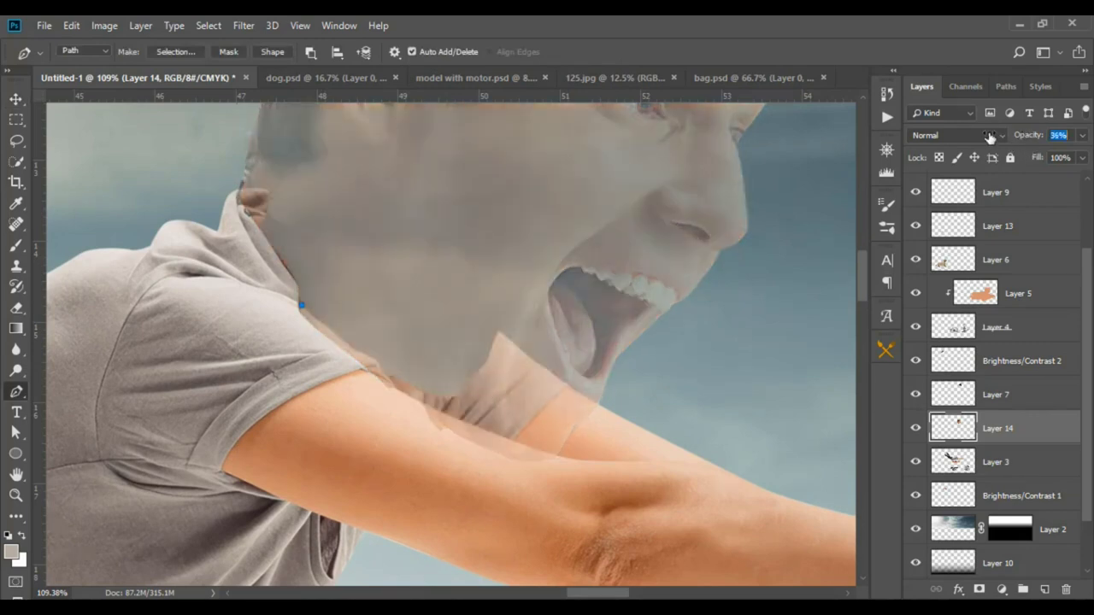
scroll(402, 334, up, 2)
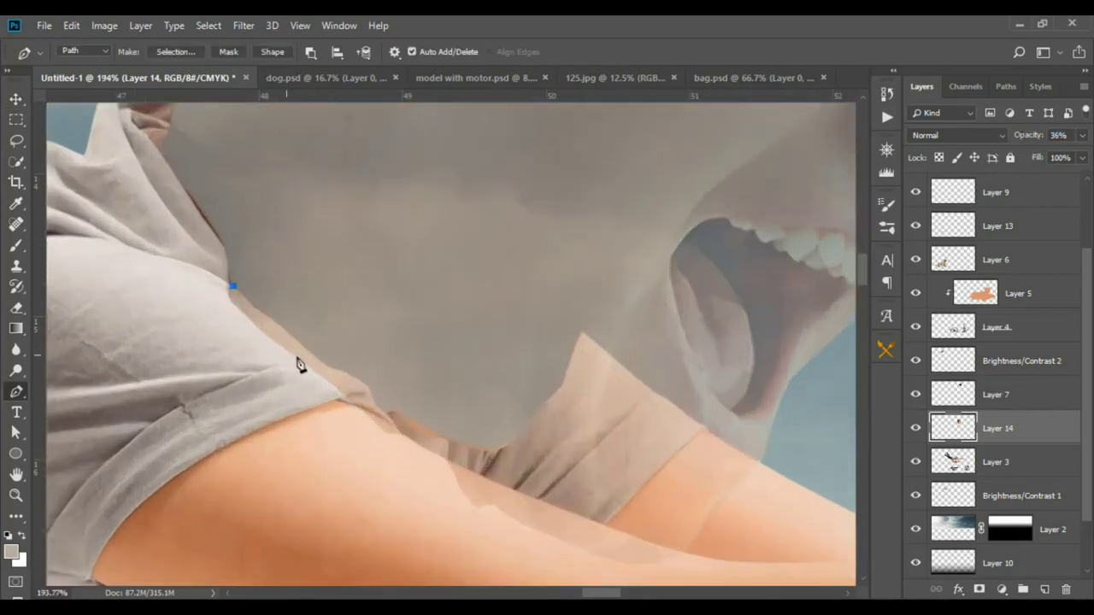
click(328, 366)
click(367, 391)
click(374, 395)
drag(406, 433, 412, 438)
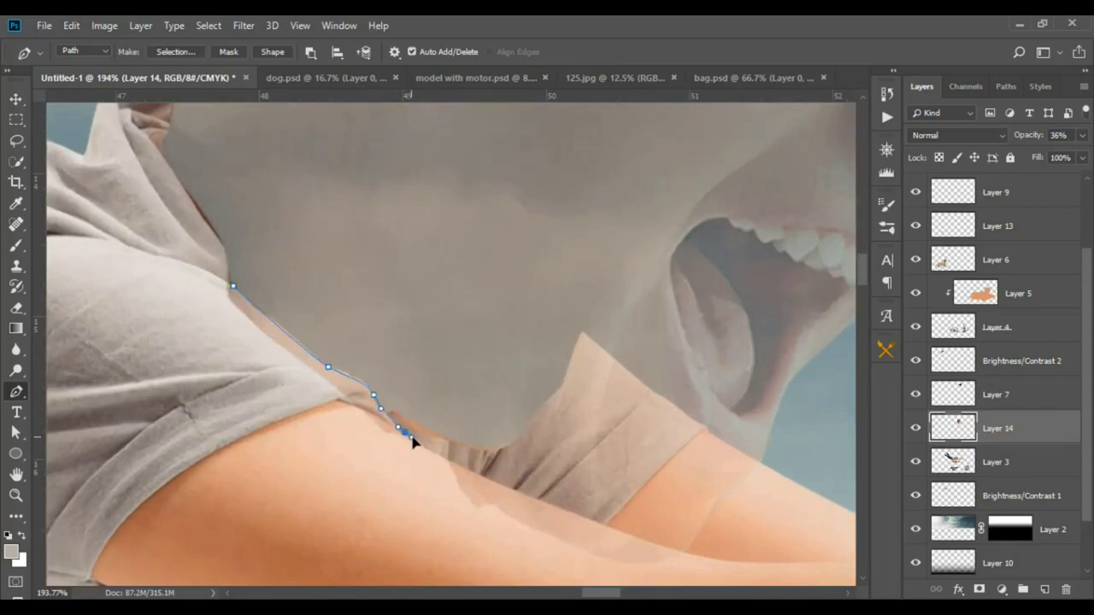
click(501, 486)
drag(553, 507, 607, 530)
click(710, 560)
Close the path along the arm's underside back to the shoulder.
scroll(711, 560, down, 2)
click(691, 575)
drag(488, 555, 433, 532)
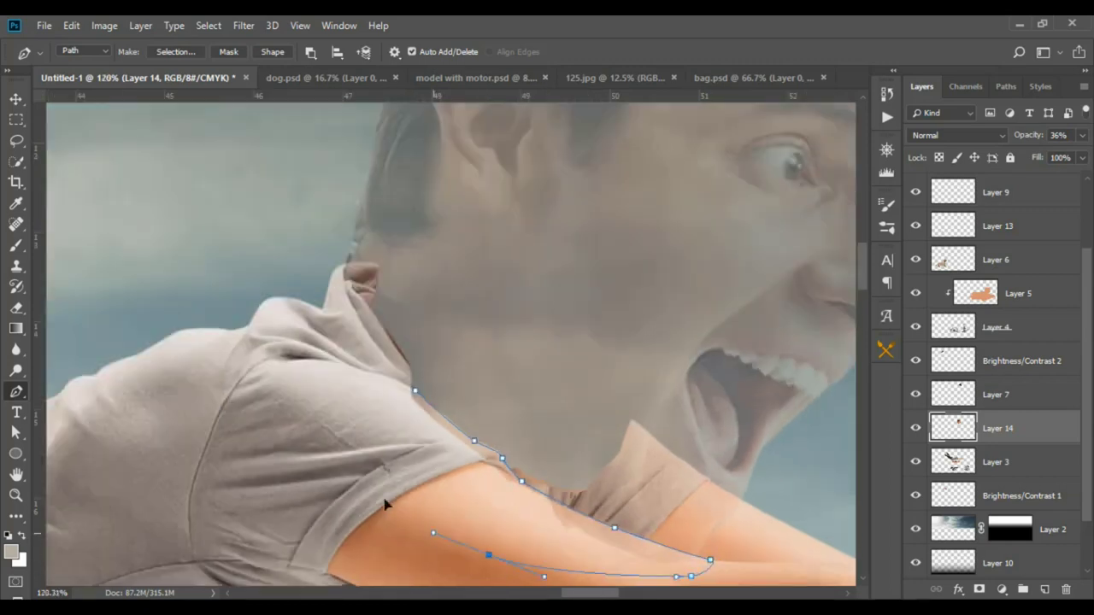
drag(383, 497, 367, 468)
click(315, 366)
Select the traced area, restore 100% opacity, delete the overlapping neck pixels, and deselect.
key(ctrl+Return)
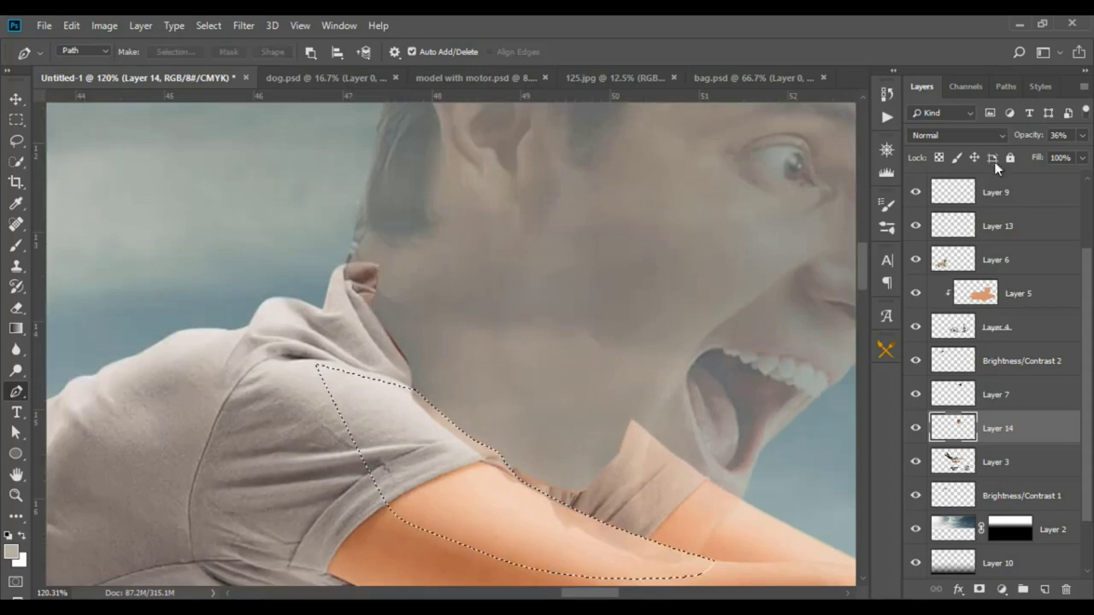
drag(1024, 135, 1091, 162)
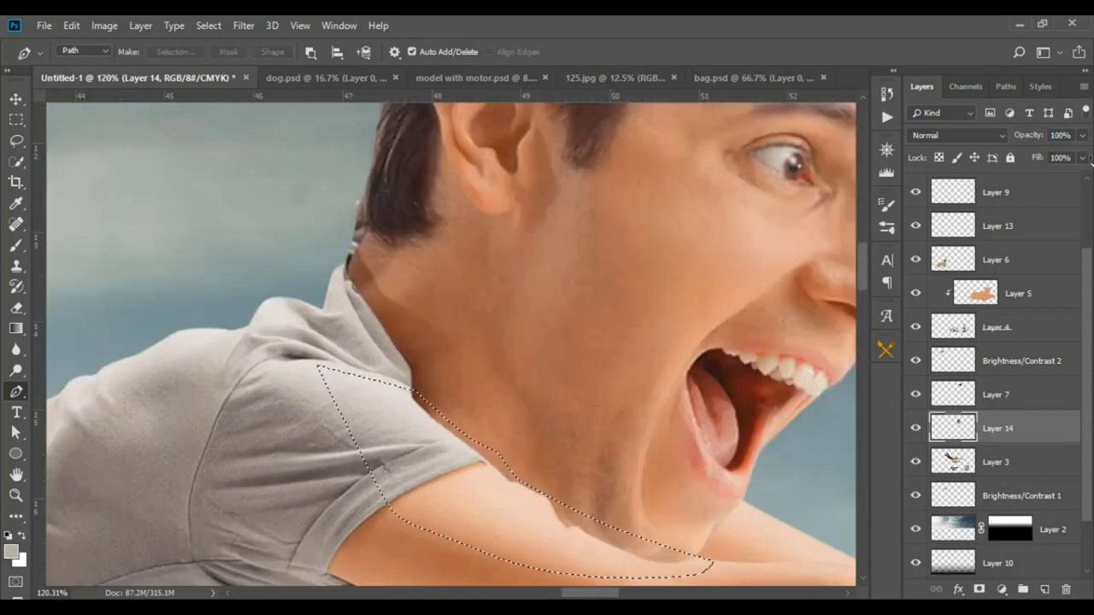
key(Delete)
key(ctrl+d)
scroll(633, 281, down, 4)
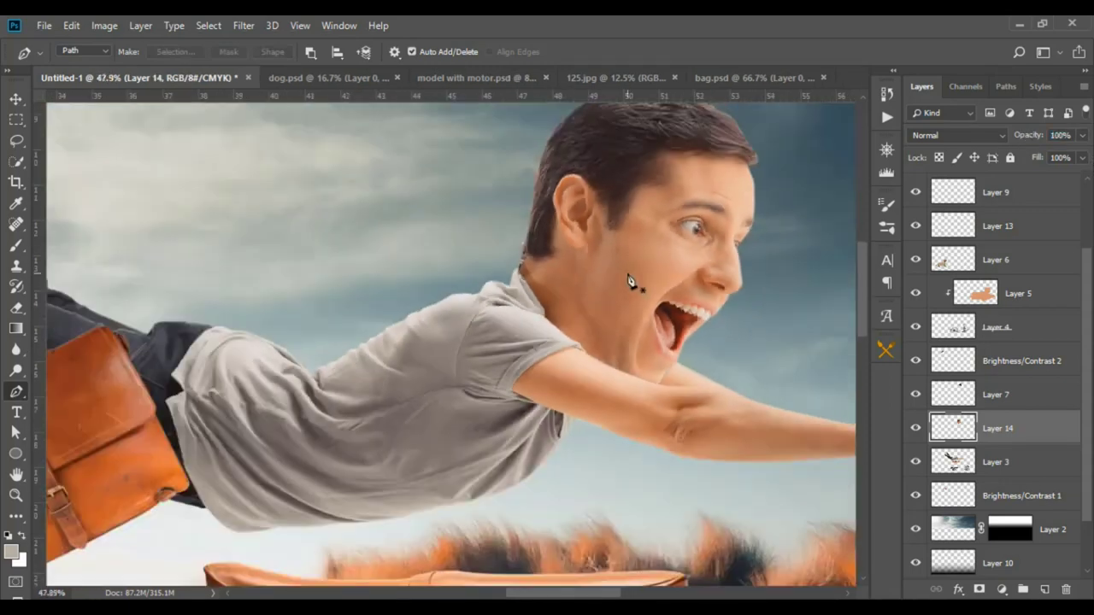
scroll(633, 282, down, 3)
scroll(631, 282, down, 3)
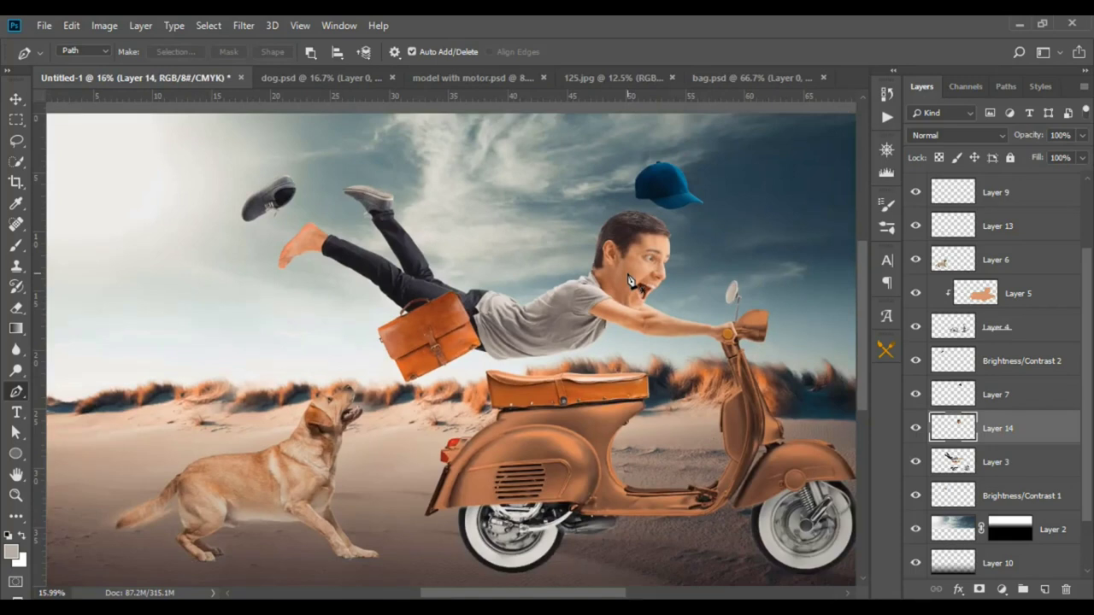
key(v)
scroll(631, 281, up, 1)
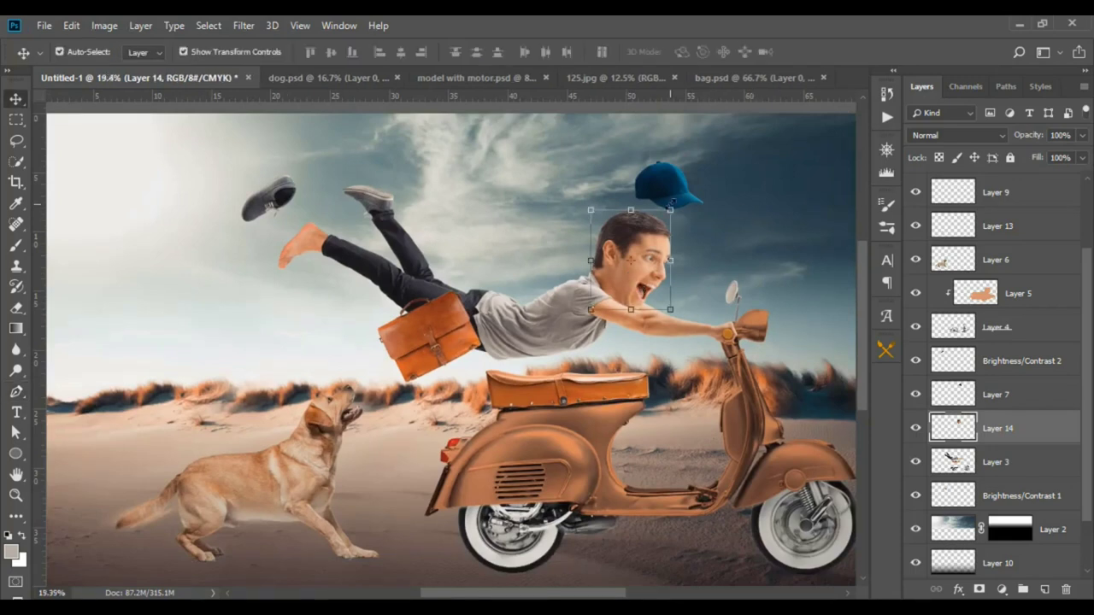
scroll(629, 277, up, 4)
scroll(612, 249, up, 3)
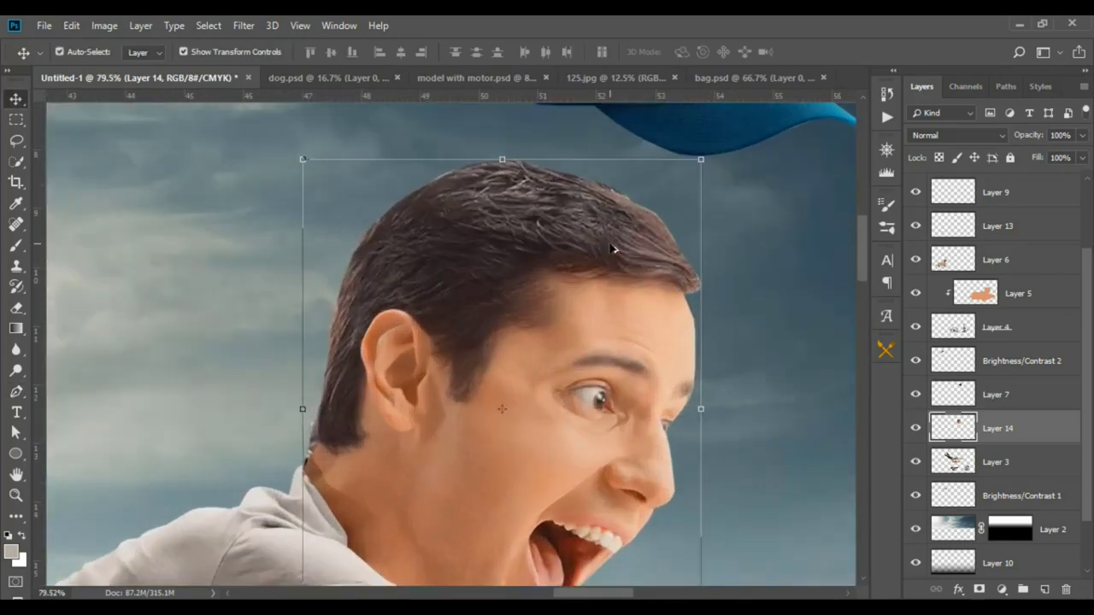
scroll(612, 249, down, 3)
scroll(612, 248, down, 2)
scroll(612, 249, down, 1)
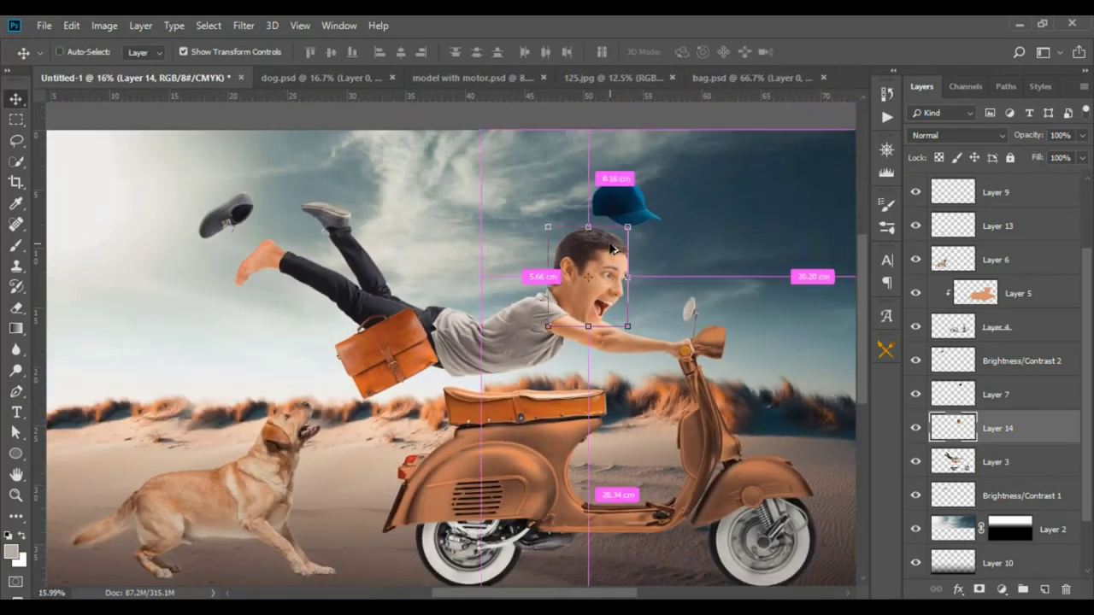
scroll(612, 248, down, 1)
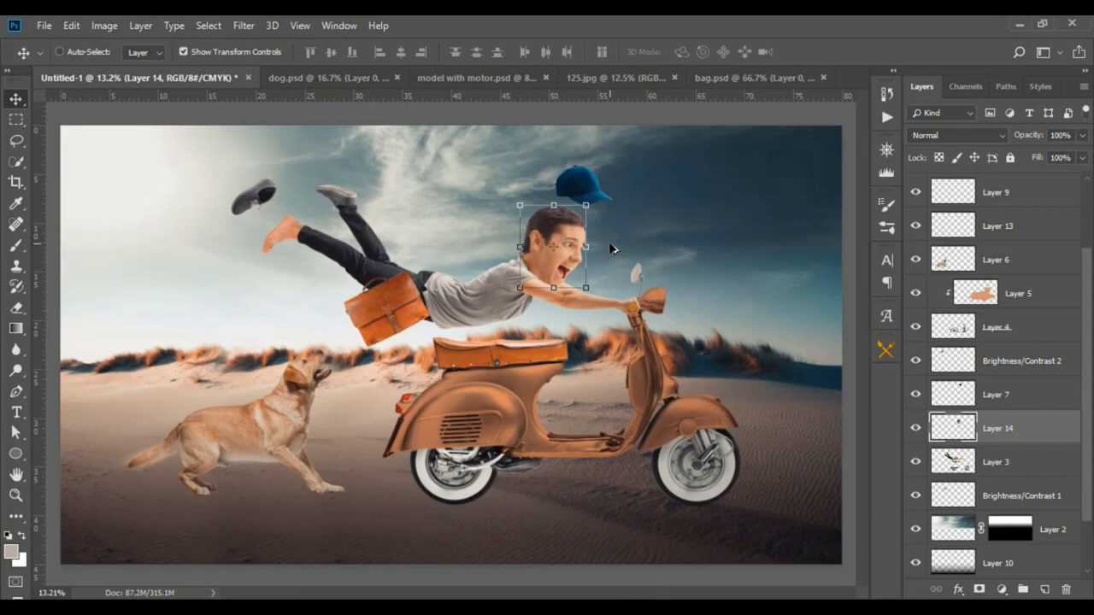
Open Liquify on the head, cancel, and reopen it from the Filter menu.
key(shift+ctrl+x)
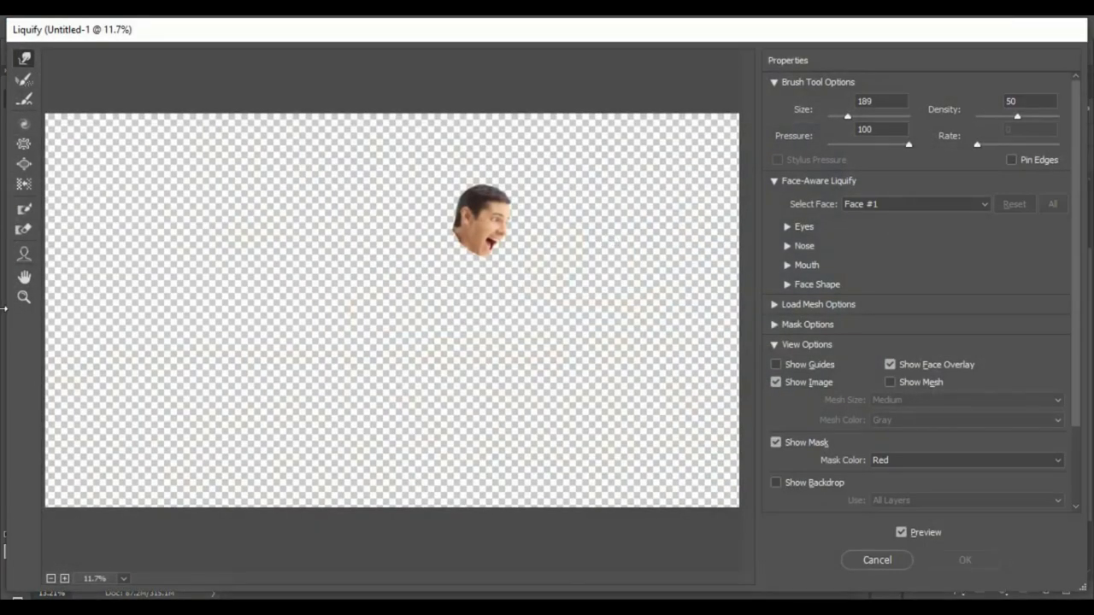
click(22, 299)
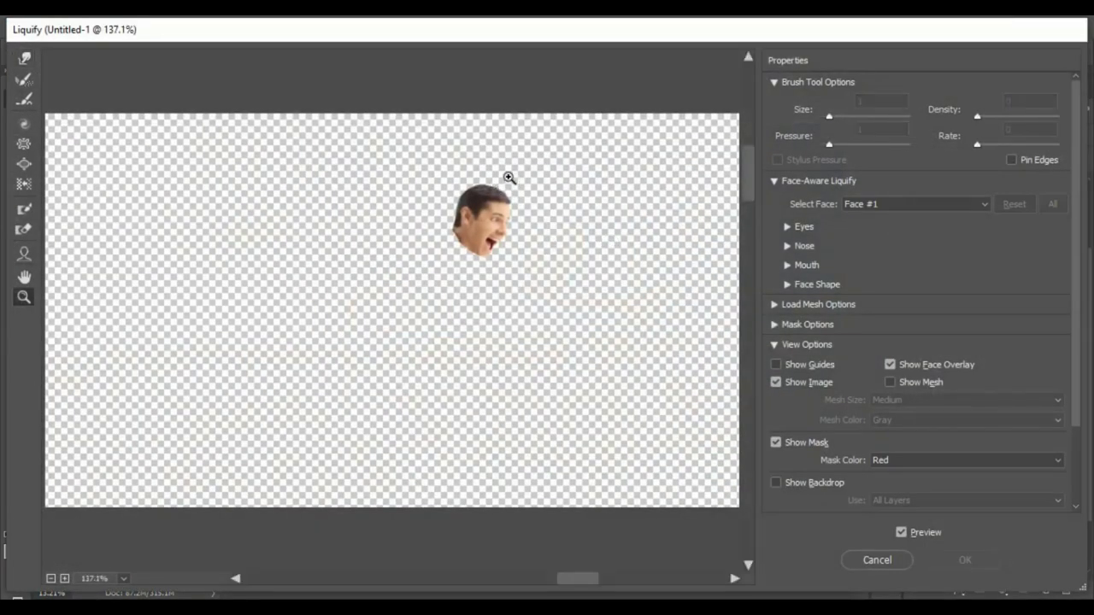
drag(549, 217, 507, 176)
click(902, 565)
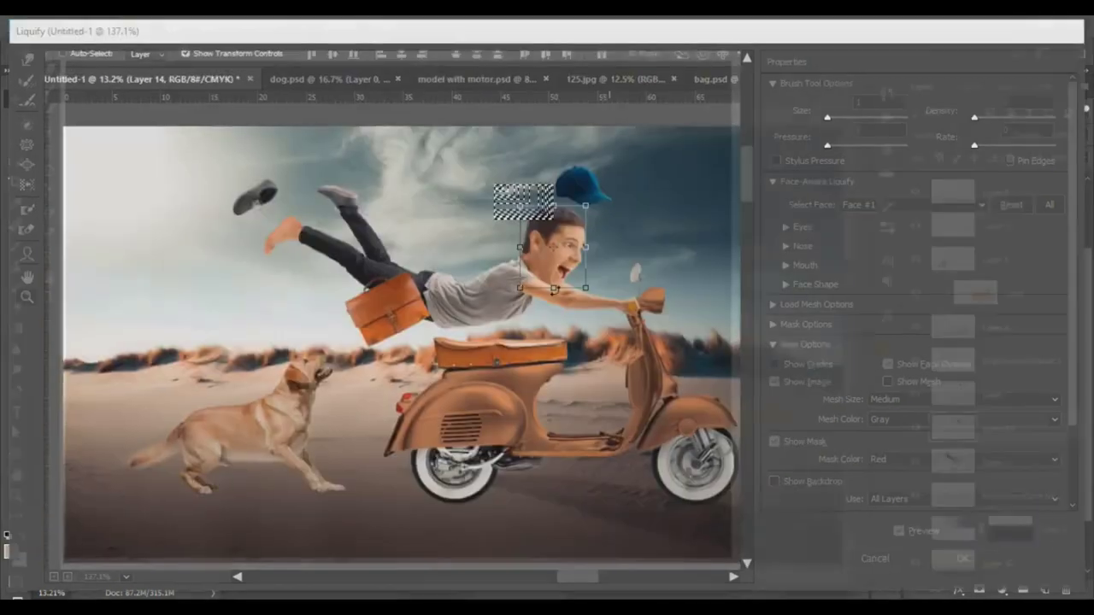
click(246, 26)
mouse_move(282, 238)
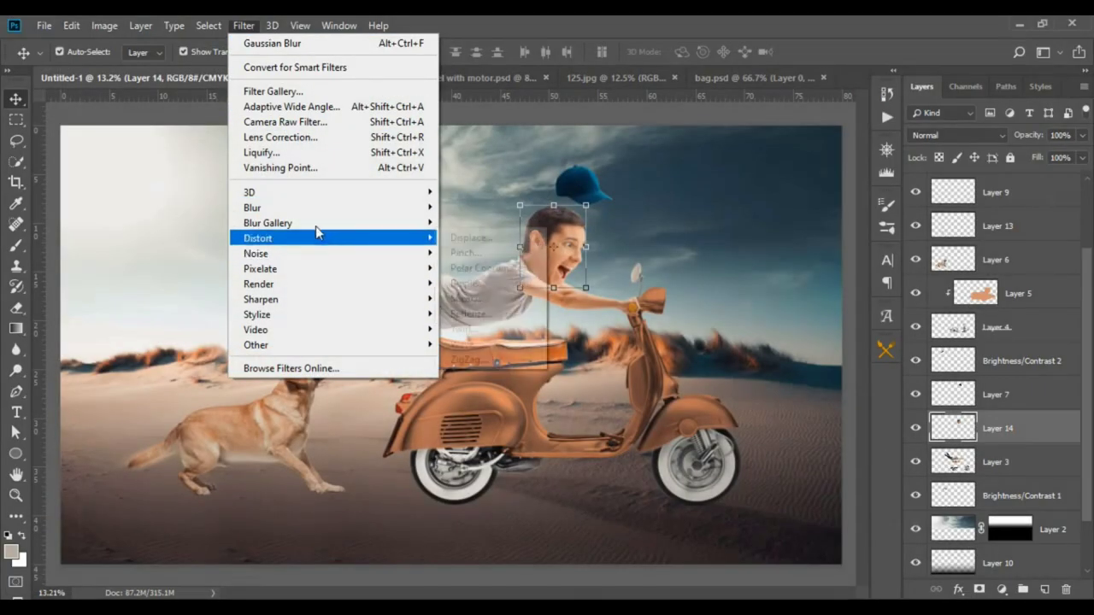
click(261, 152)
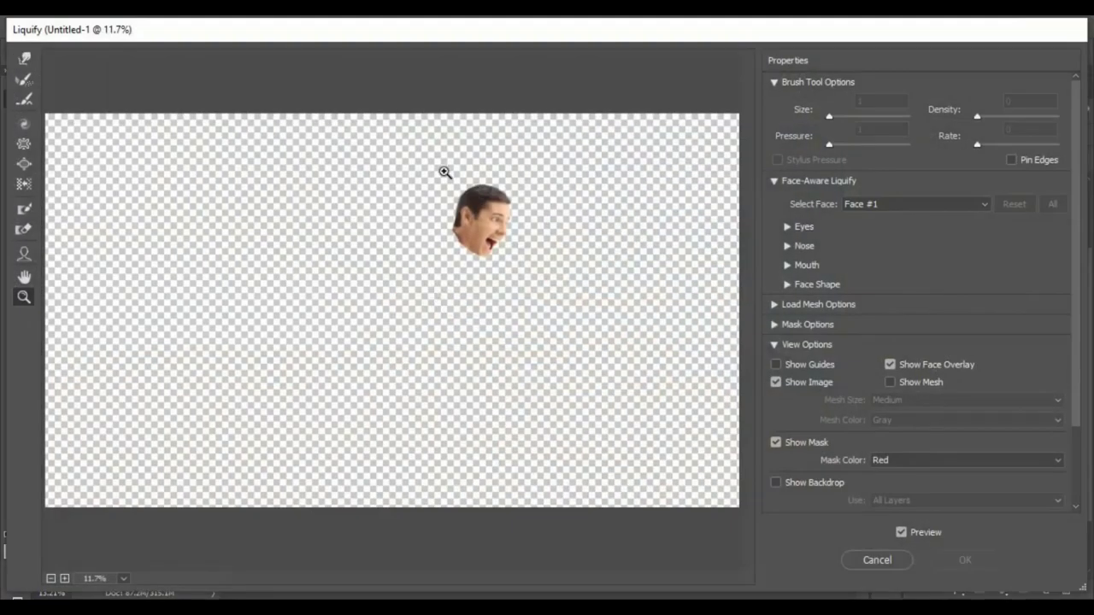
Zoom into the hair and Forward Warp the top of the hair outward, then apply.
drag(445, 172, 480, 188)
drag(313, 158, 359, 160)
click(24, 58)
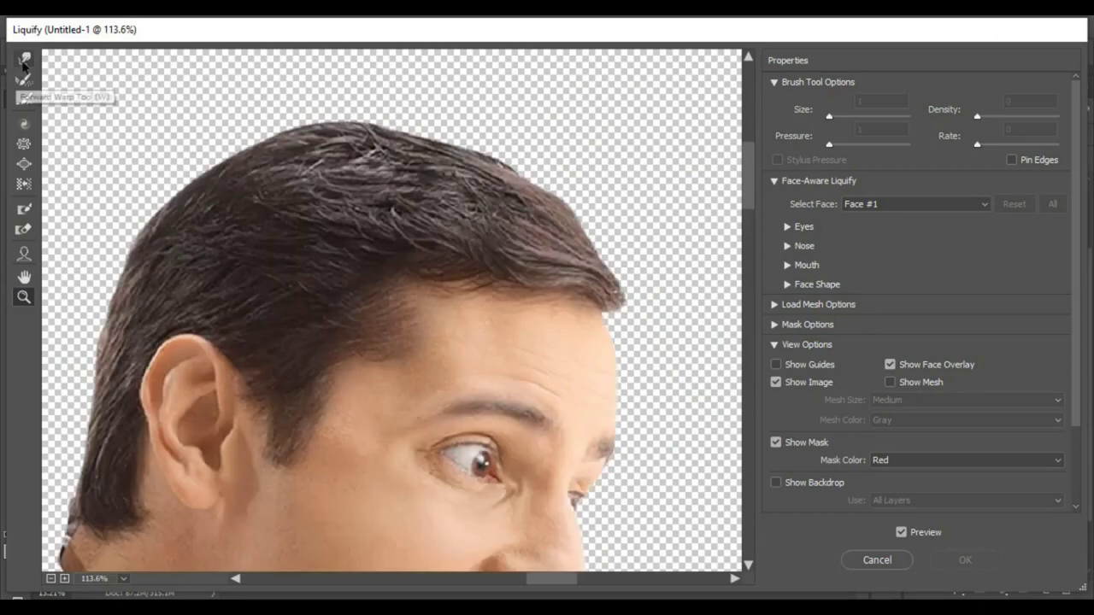
drag(524, 137, 630, 195)
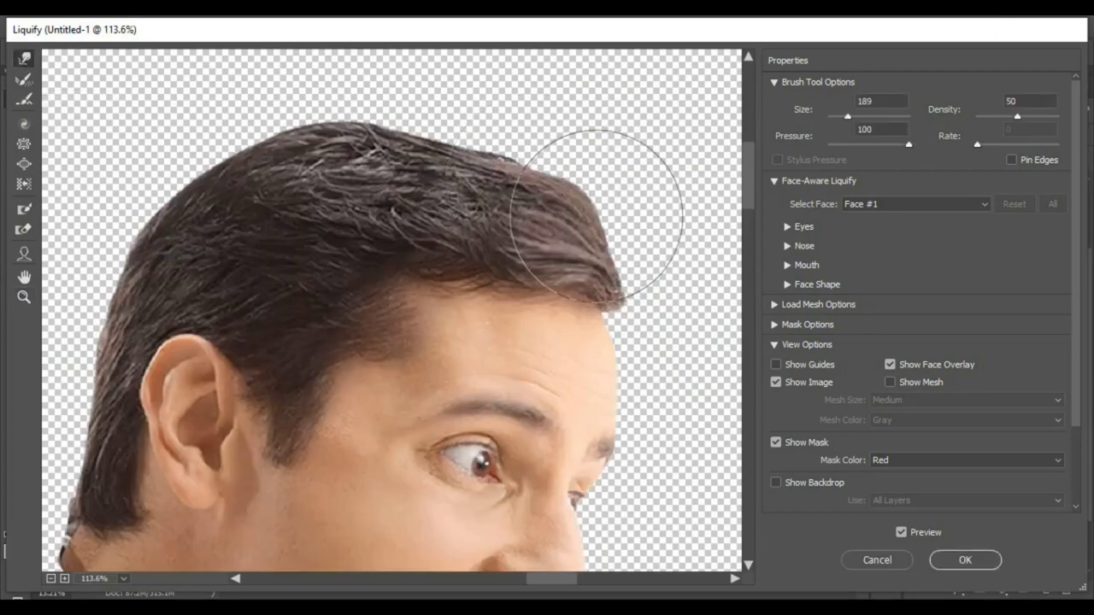
mouse_move(628, 239)
mouse_down()
mouse_move(447, 148)
mouse_move(427, 200)
mouse_move(378, 147)
mouse_move(403, 142)
mouse_move(243, 182)
mouse_up()
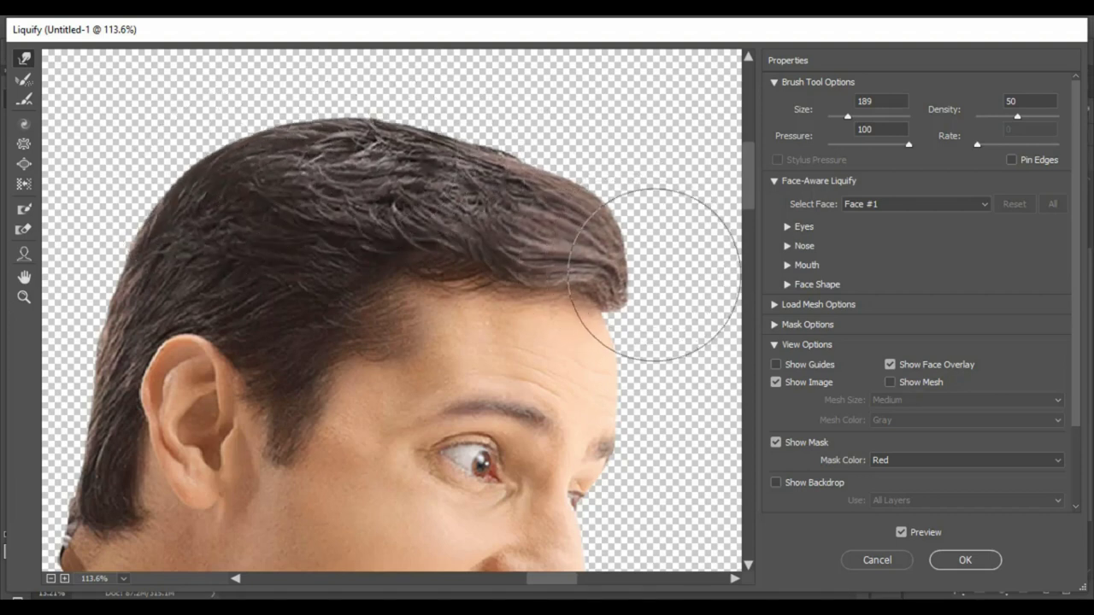
click(965, 560)
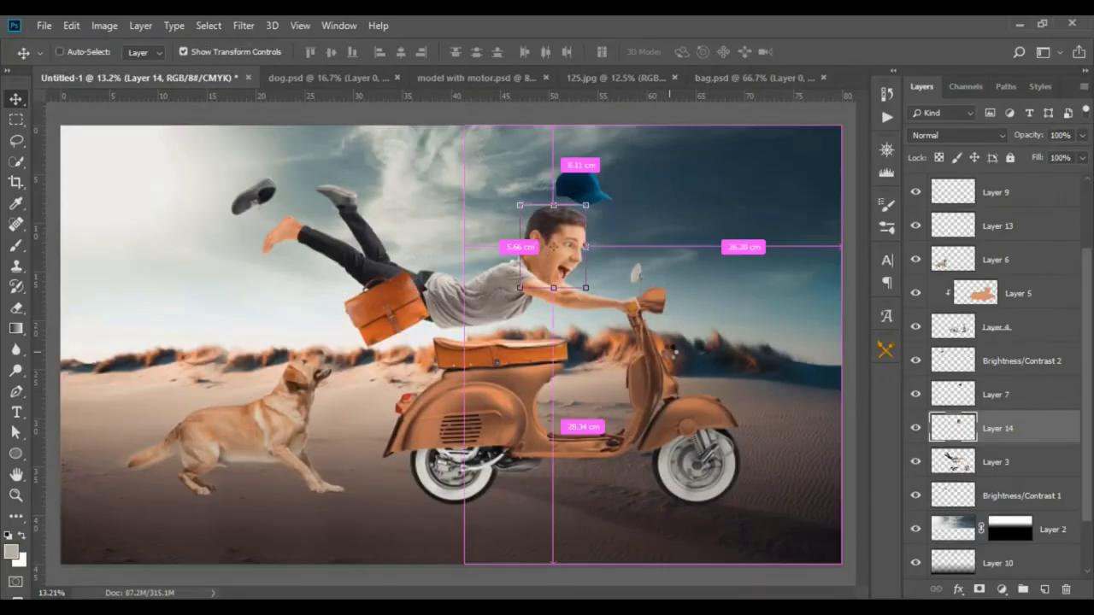
Select the Layer 7 blue cap and shift it slightly right and down above the head.
click(614, 363)
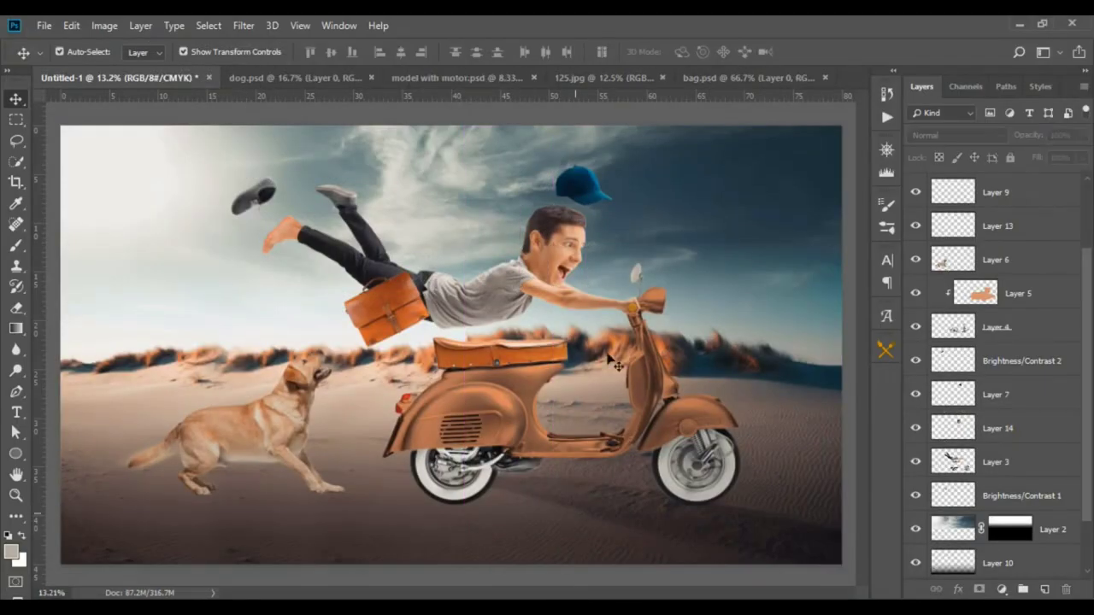
click(603, 198)
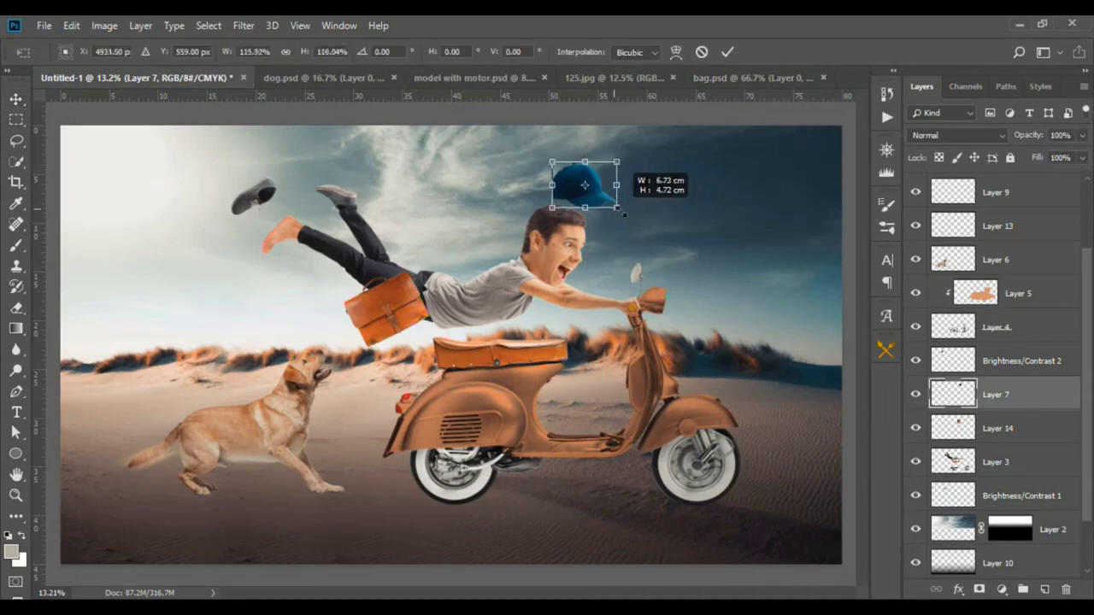
drag(603, 198, 613, 193)
key(Return)
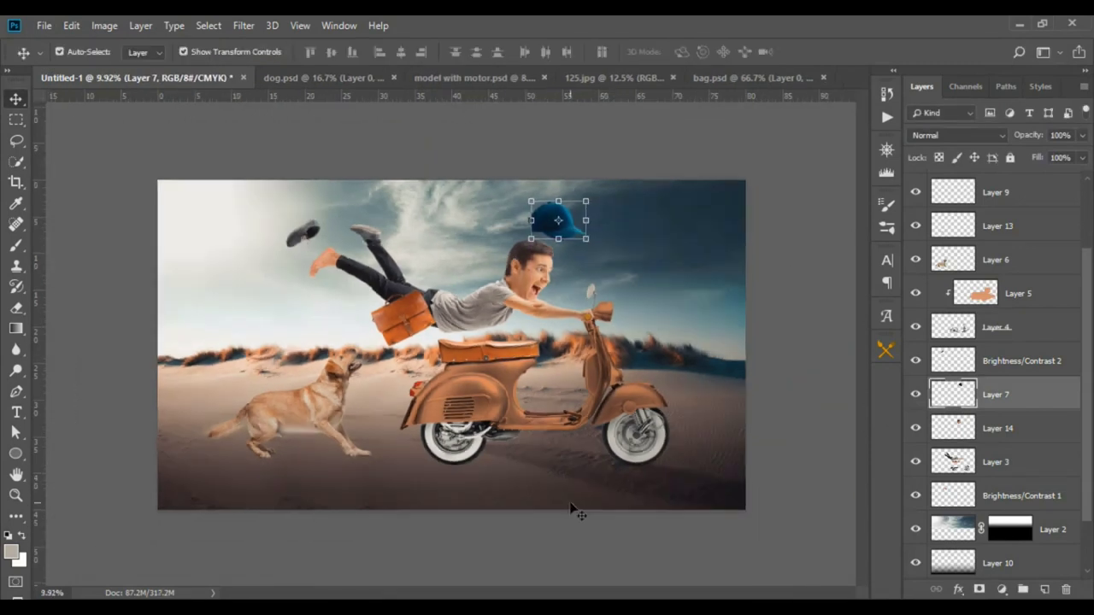
click(577, 511)
drag(615, 204, 635, 211)
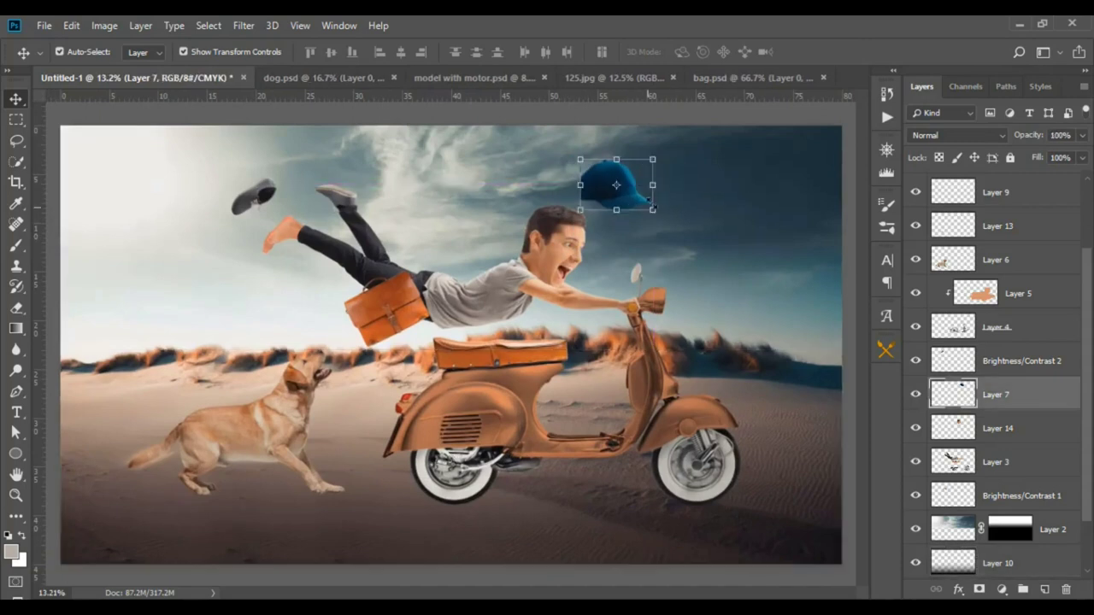
key(ctrl+t)
key(Return)
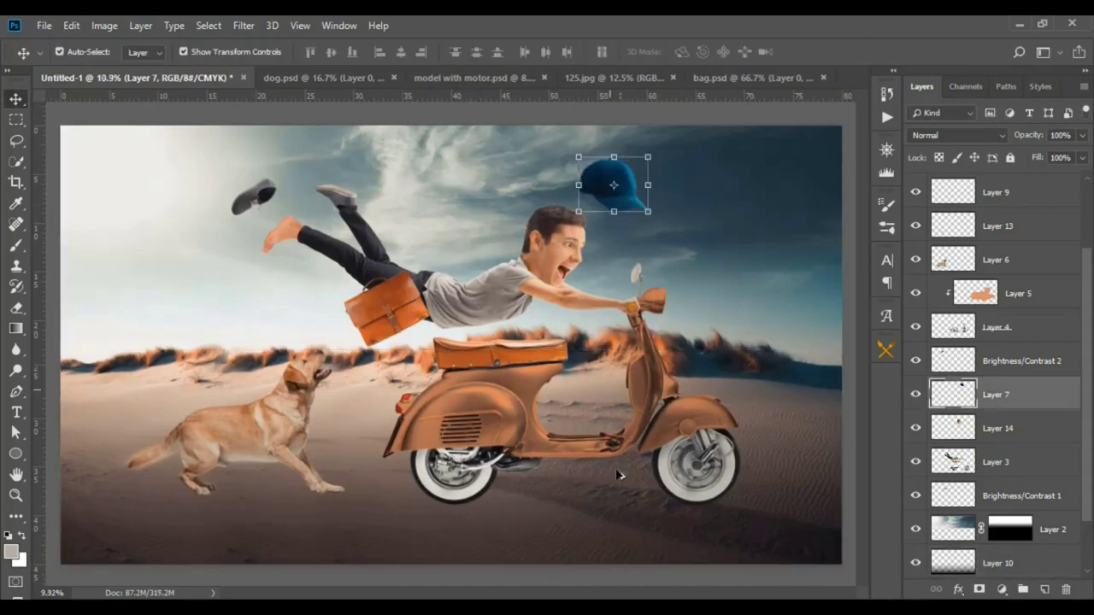
scroll(637, 540, down, 2)
scroll(637, 540, up, 2)
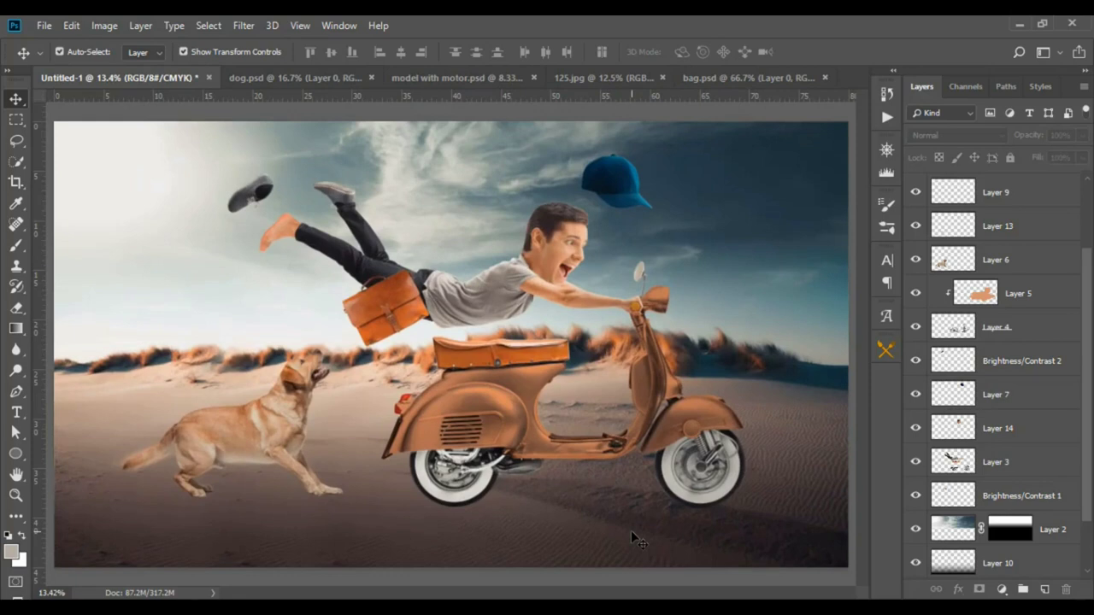
scroll(1021, 386, up, 3)
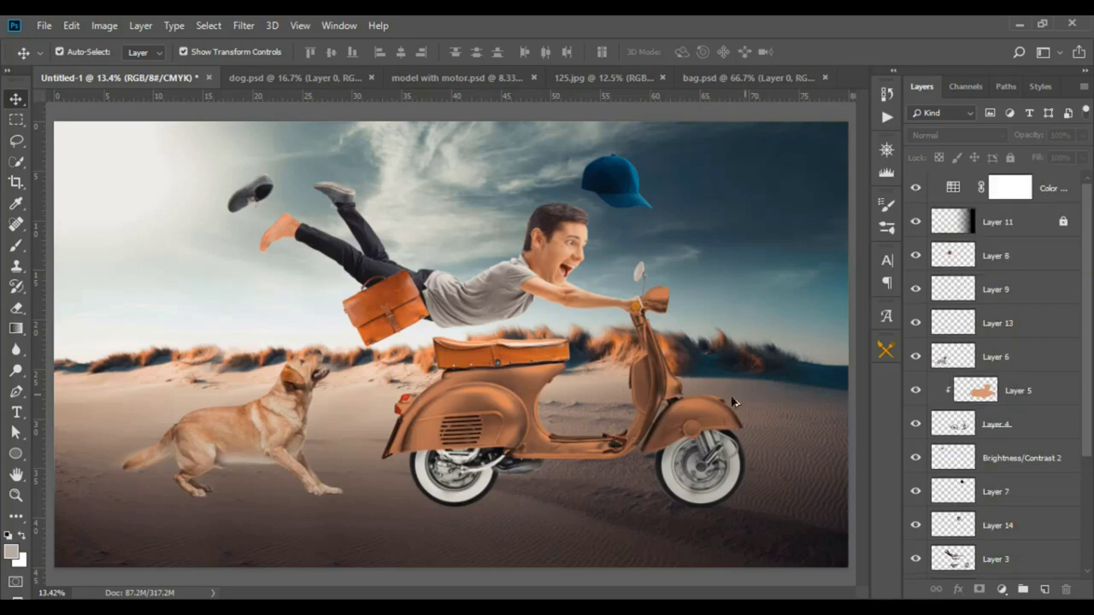
scroll(658, 438, down, 1)
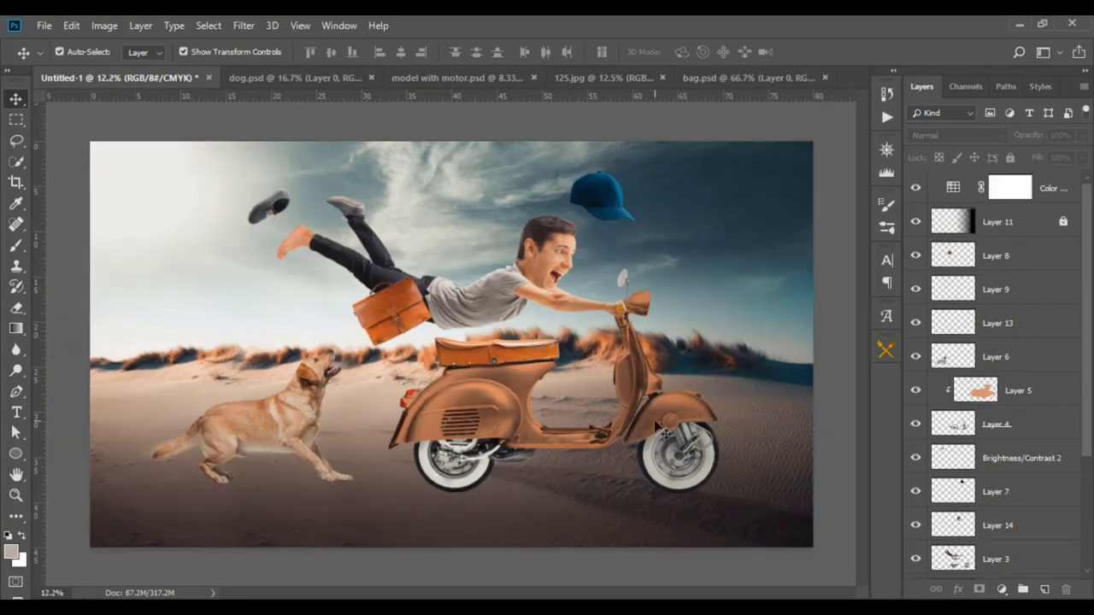
click(658, 426)
scroll(660, 428, up, 1)
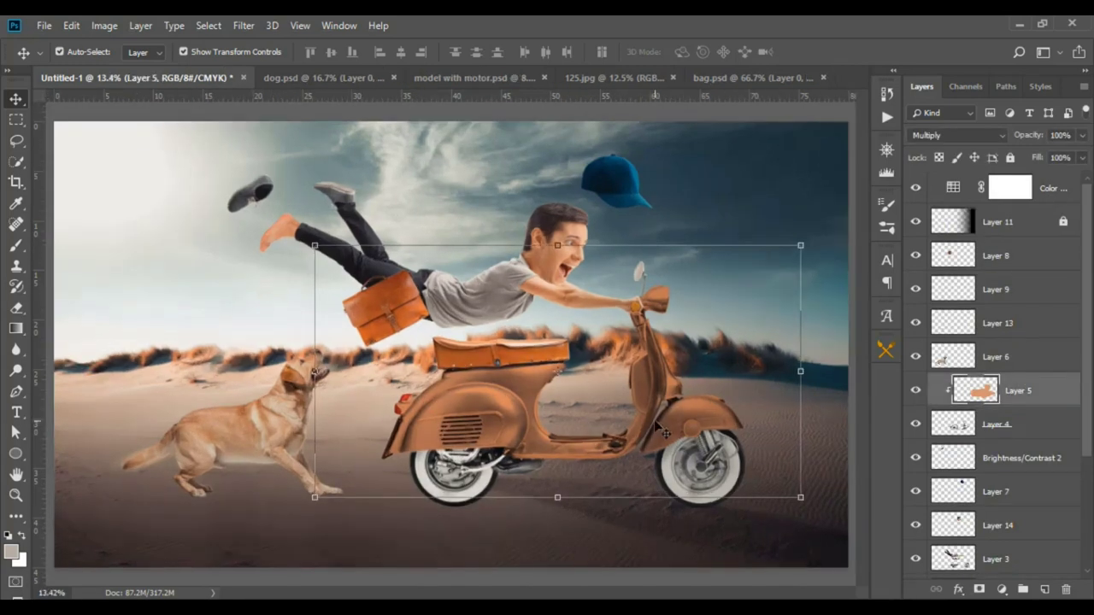
click(1023, 443)
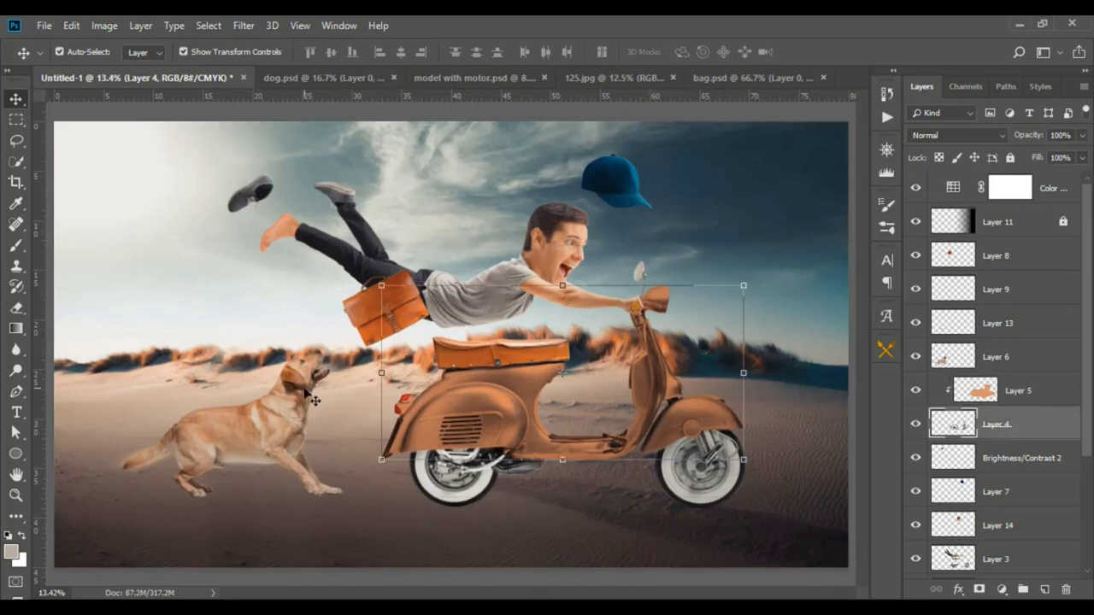
click(778, 251)
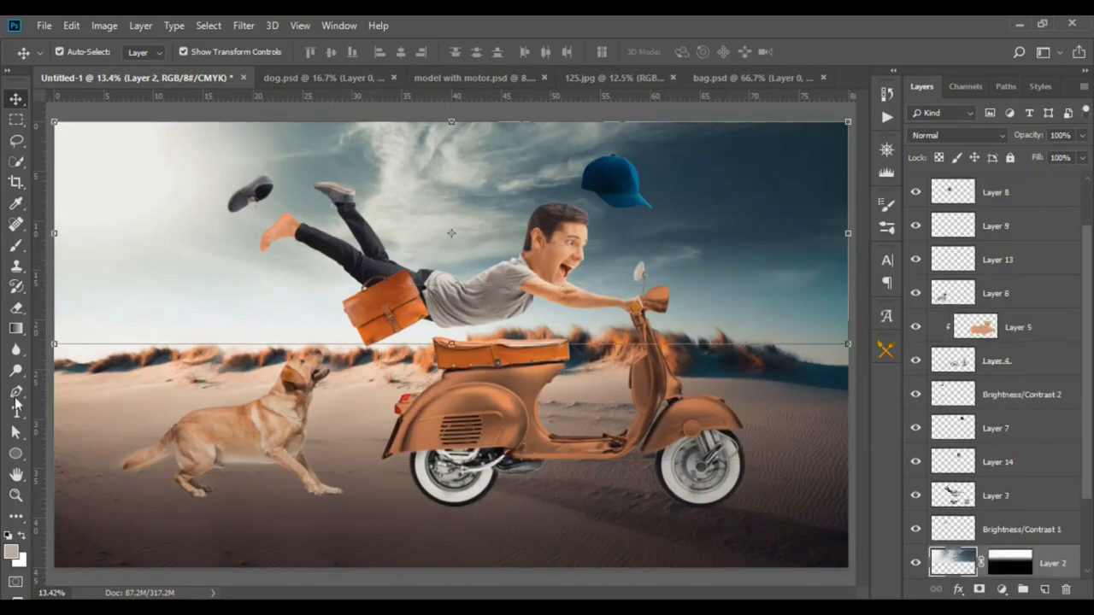
click(492, 453)
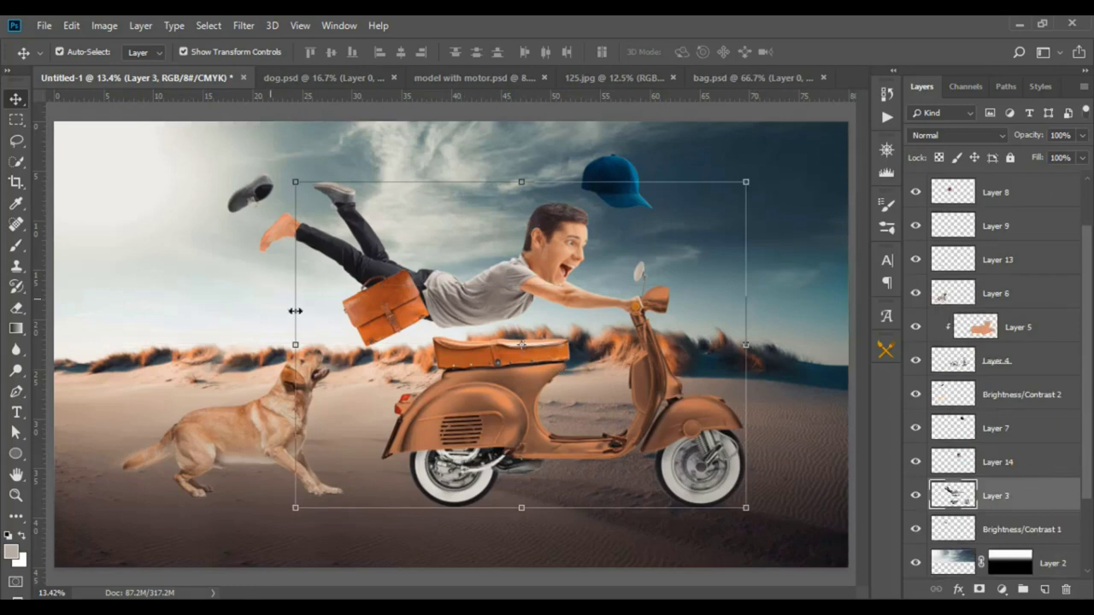
click(915, 294)
click(917, 328)
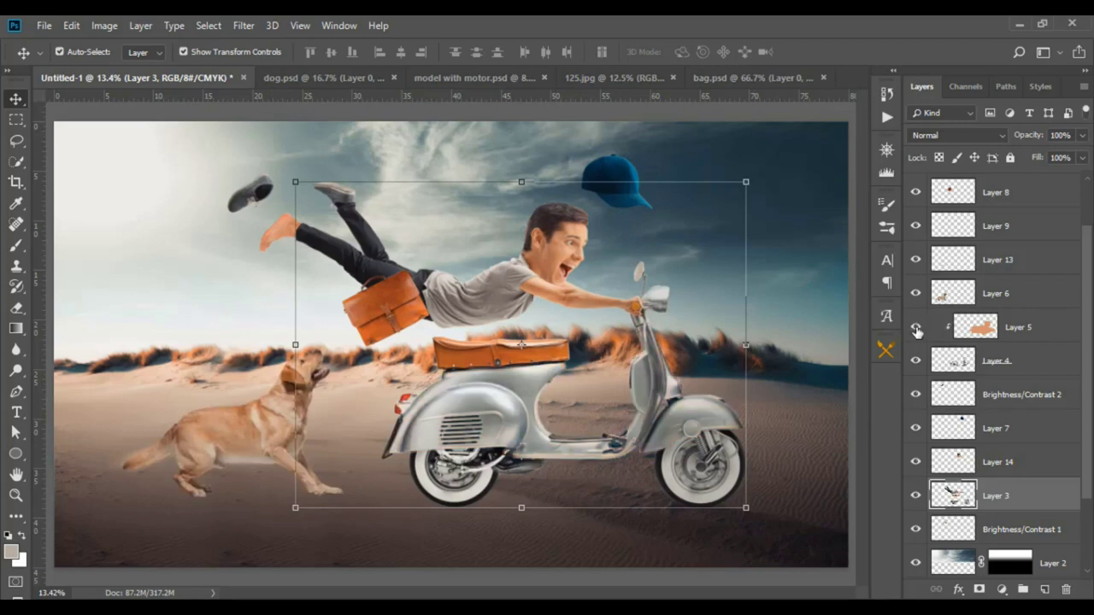
click(1031, 341)
Group the scooter and rider layers into Group 1, then duplicate the group and merge the copy.
click(915, 192)
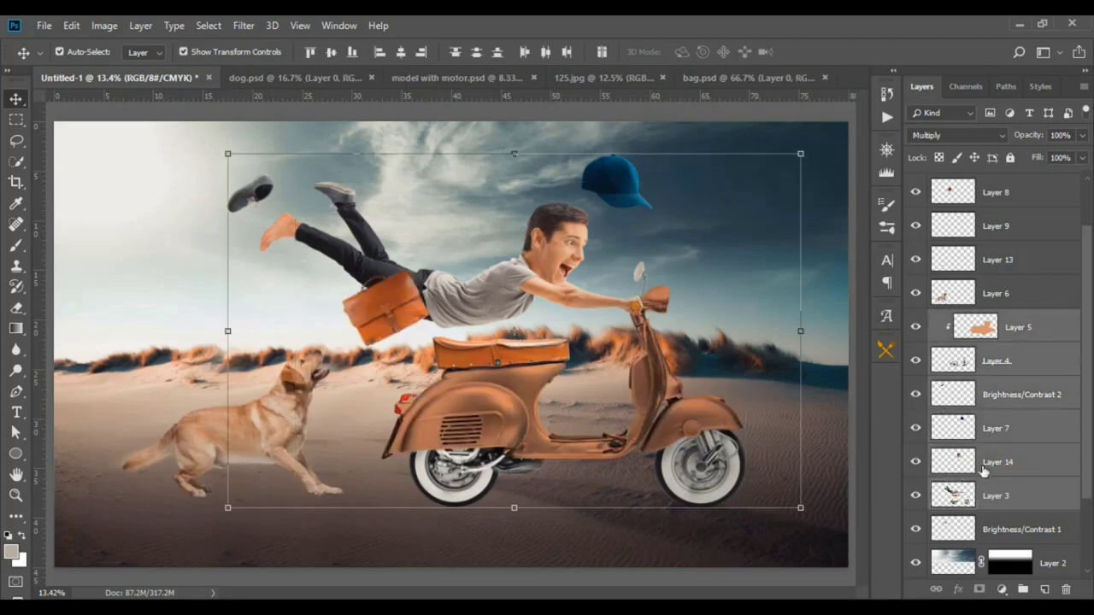
key(ctrl+g)
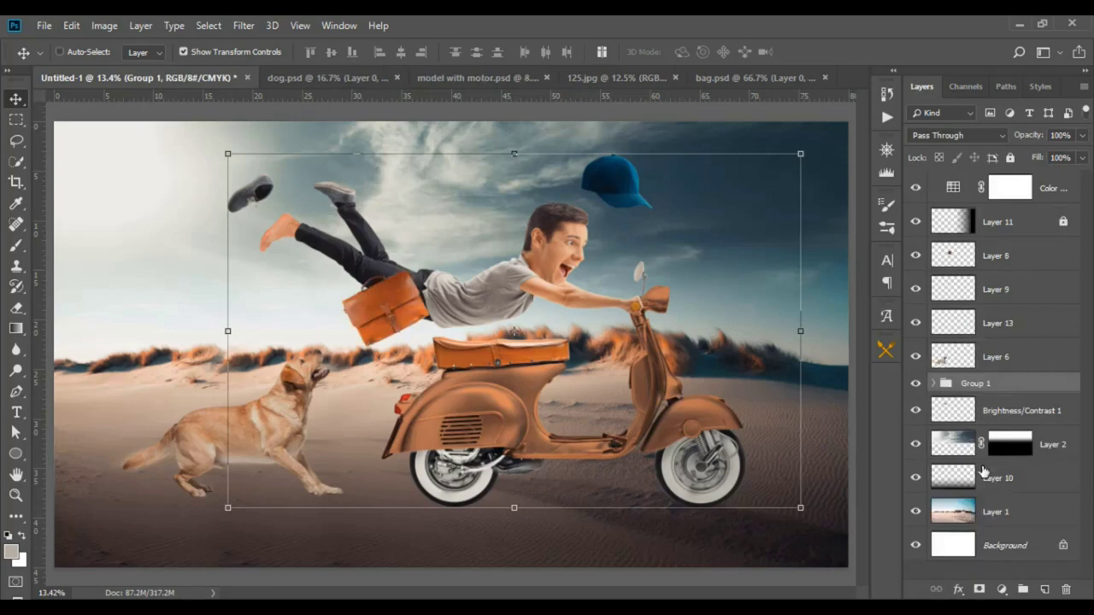
key(ctrl+j)
key(ctrl+e)
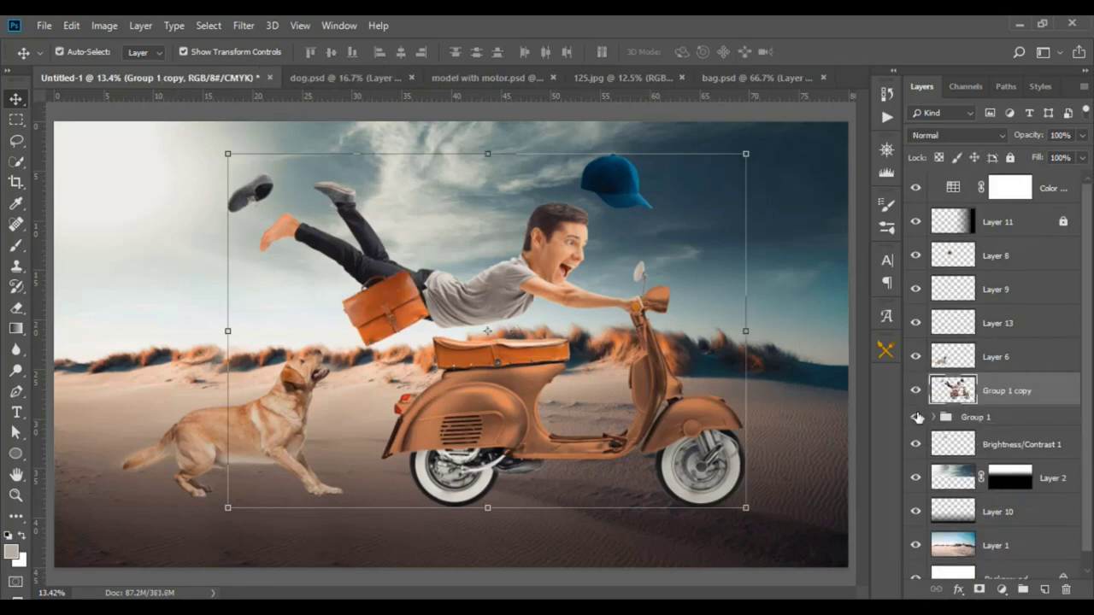
Nudge the merged rider and scooter into place and merge Brightness/Contrast 1 into Group 1 copy.
drag(777, 478, 684, 444)
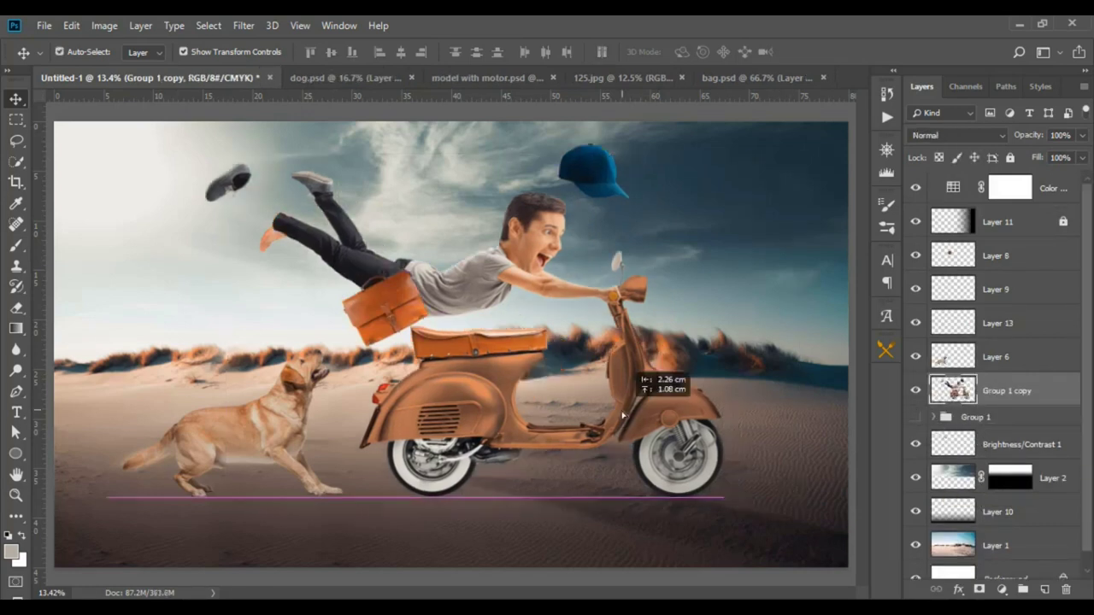
key(ctrl+z)
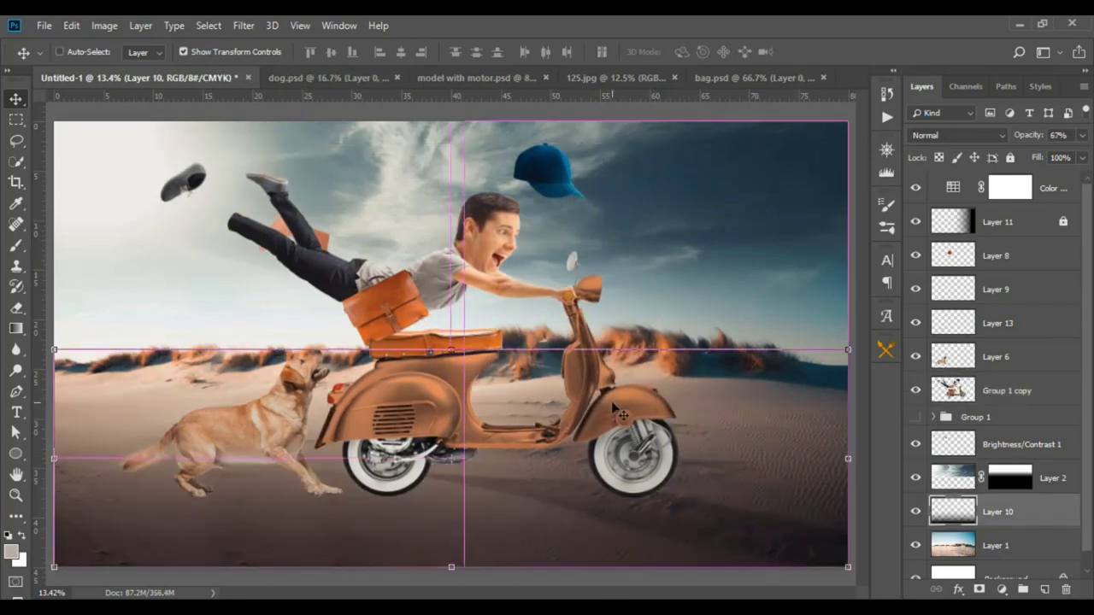
key(ctrl+z)
drag(647, 424, 642, 415)
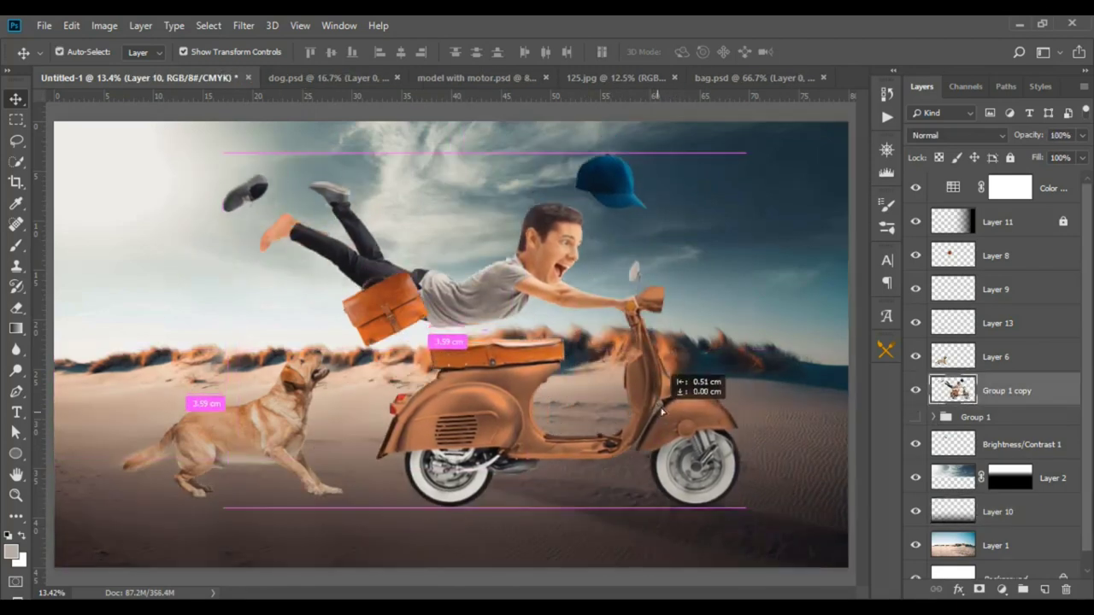
drag(375, 287, 364, 299)
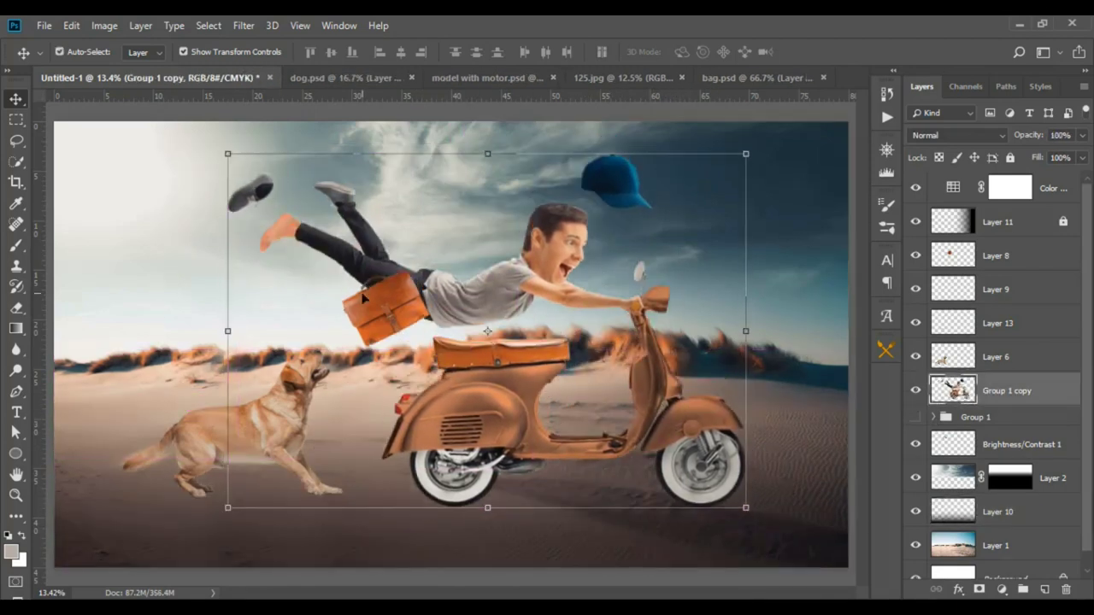
ctrl+click(1023, 444)
key(ctrl+e)
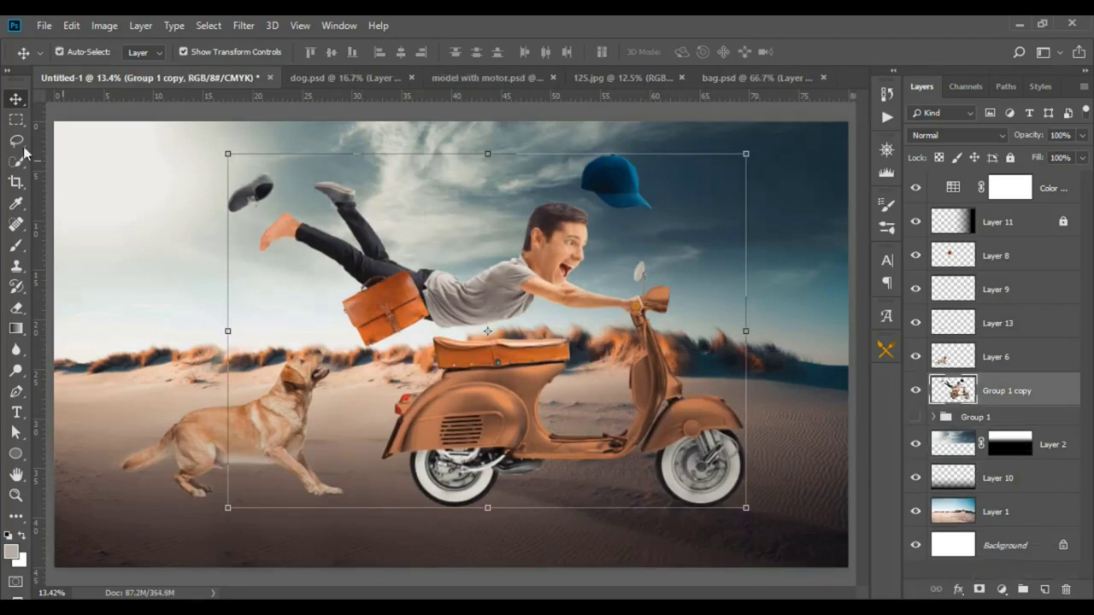
Lasso the flying shoe and cut it from Group 1 copy onto its own layer.
click(16, 140)
drag(171, 128, 248, 131)
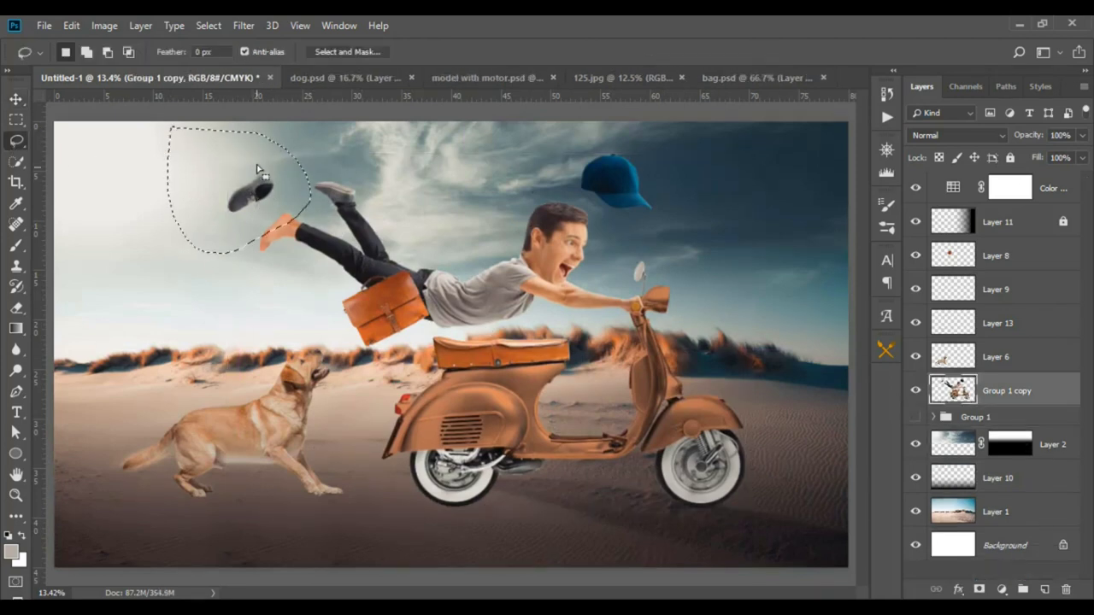
mouse_move(256, 168)
mouse_down()
mouse_move(216, 177)
mouse_move(259, 217)
mouse_up()
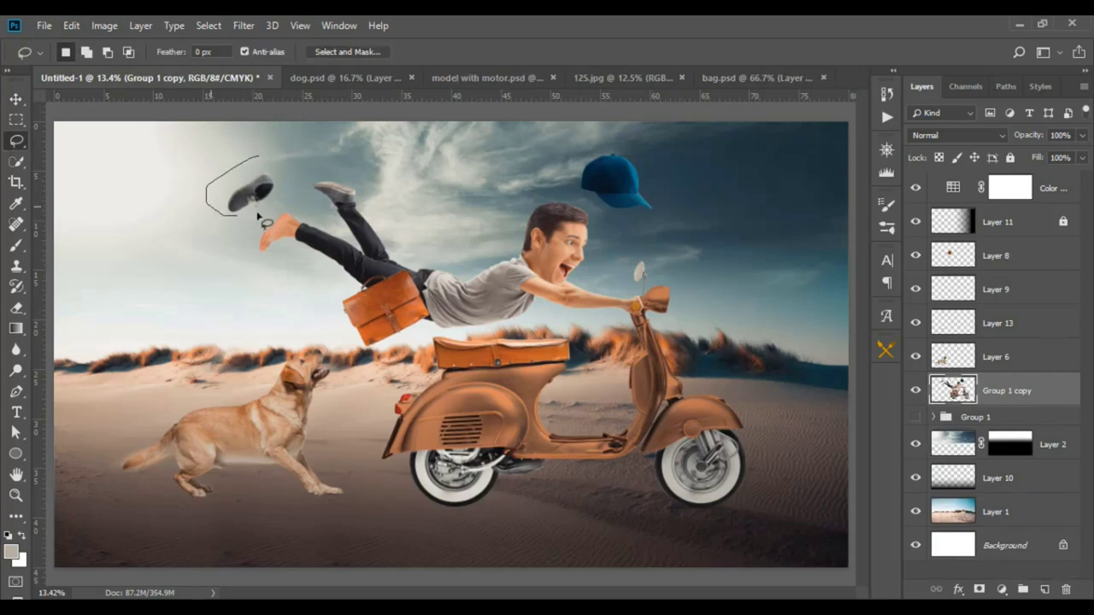
right_click(230, 180)
click(327, 306)
key(v)
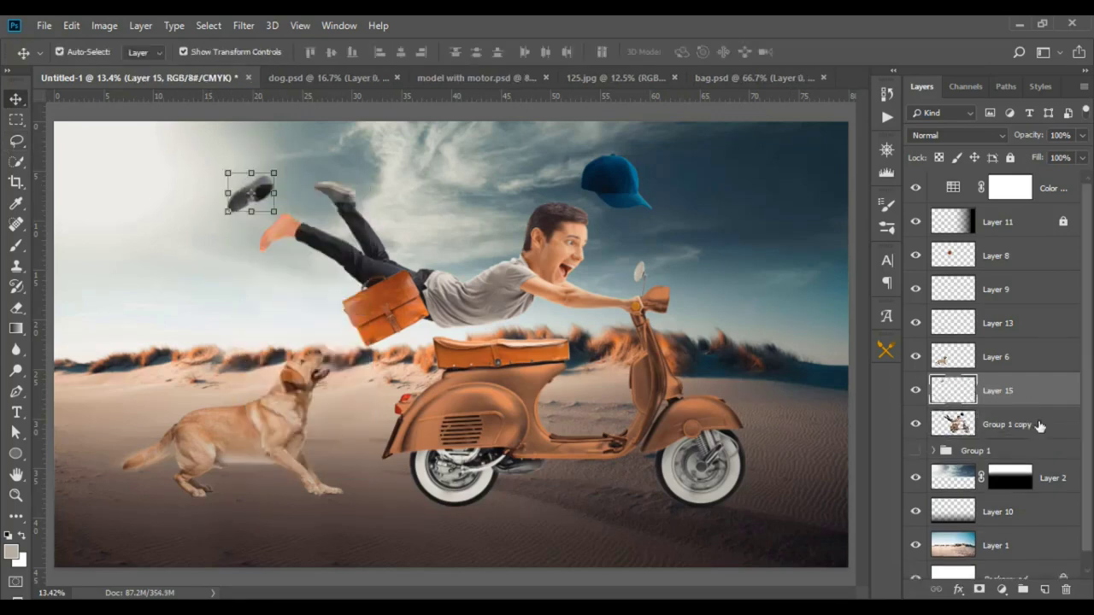
click(1007, 424)
Lasso the blue cap, cut it onto its own layer, and reselect Group 1 copy.
click(16, 142)
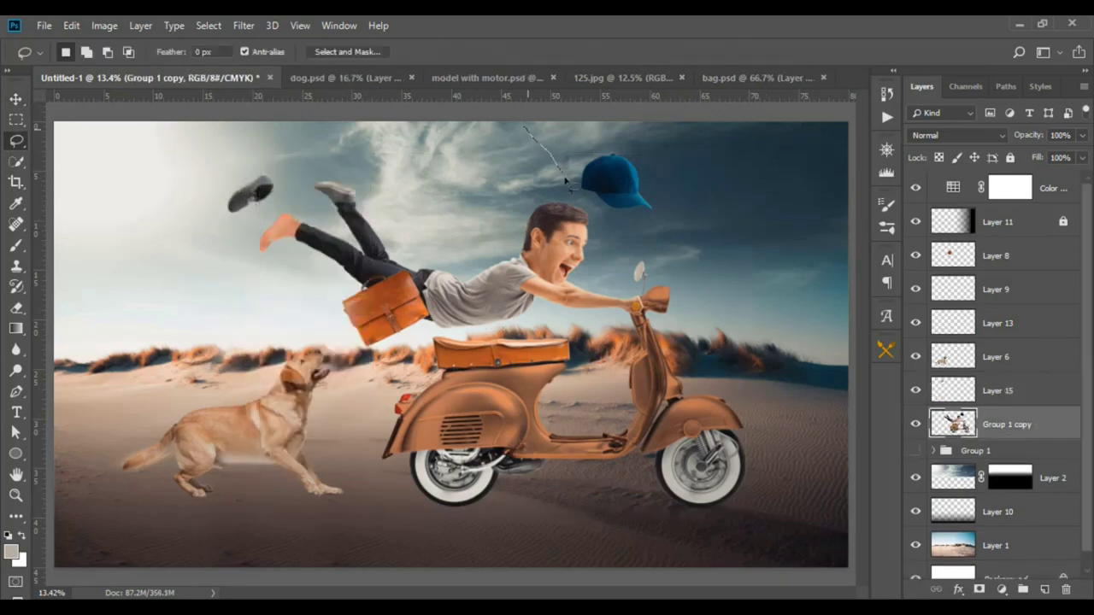
drag(665, 241, 602, 171)
right_click(602, 171)
click(650, 296)
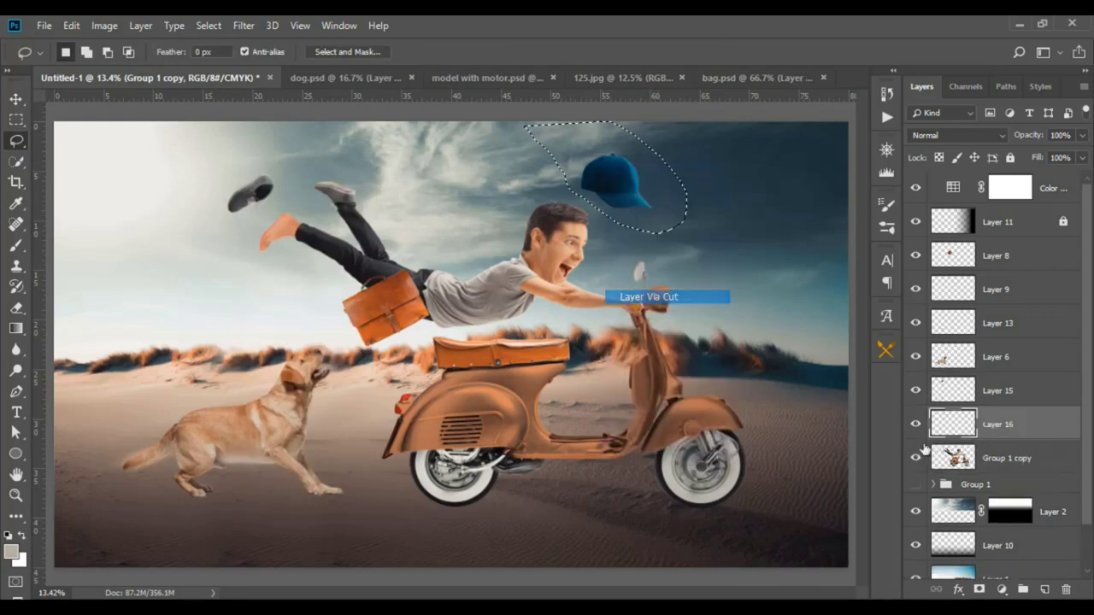
key(v)
click(511, 359)
Copy the scooter to Layer 17, flip it vertically below the wheels, and place it under Group 1 copy.
click(17, 122)
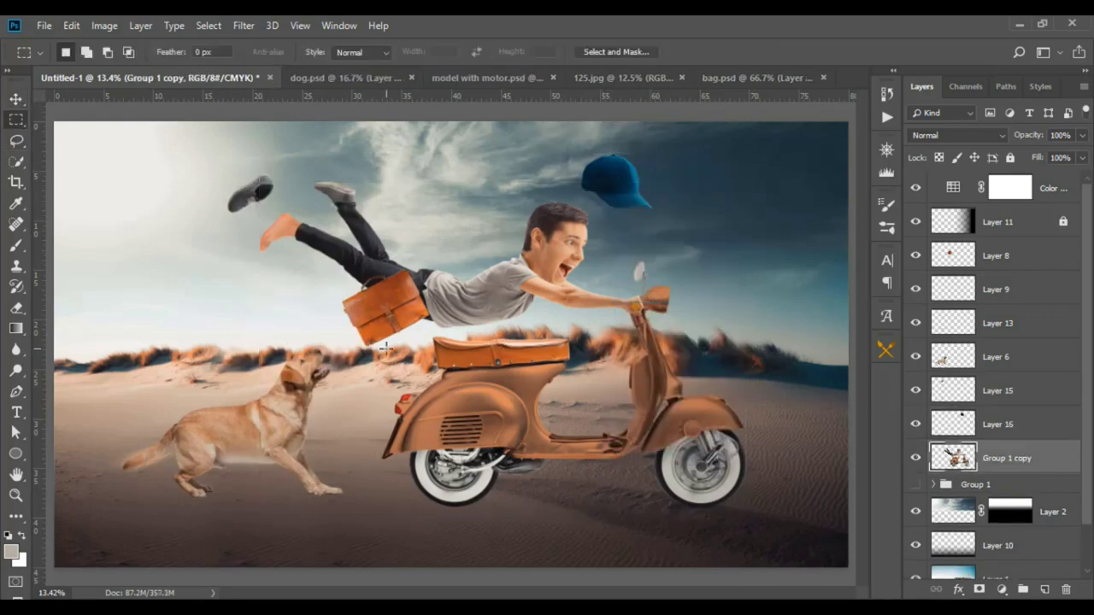
drag(377, 355, 824, 561)
drag(765, 442, 767, 423)
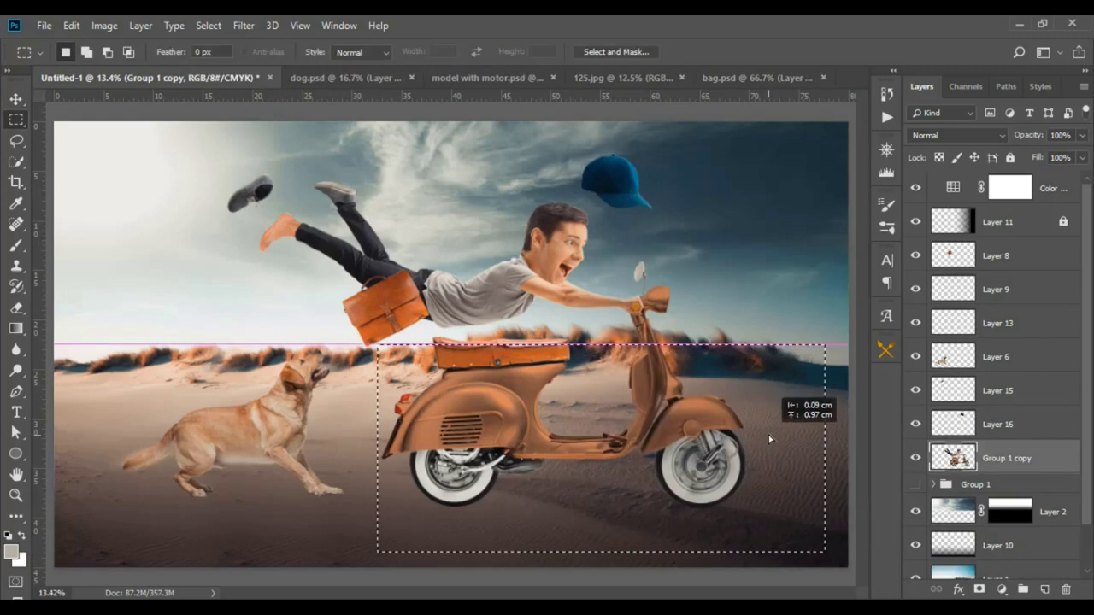
right_click(760, 419)
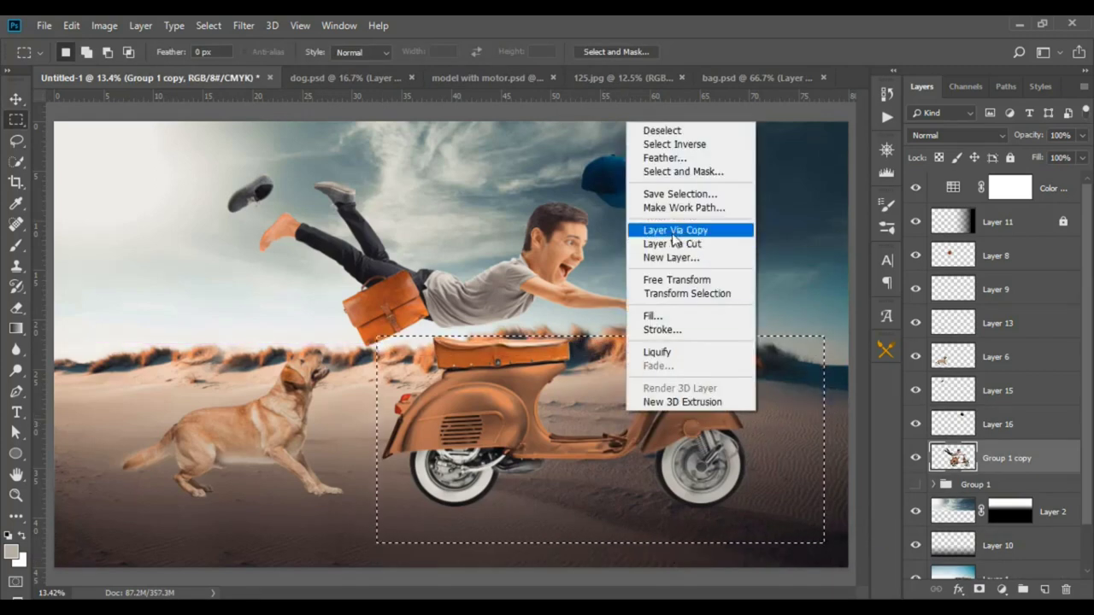
click(683, 231)
key(v)
key(ctrl+t)
right_click(610, 504)
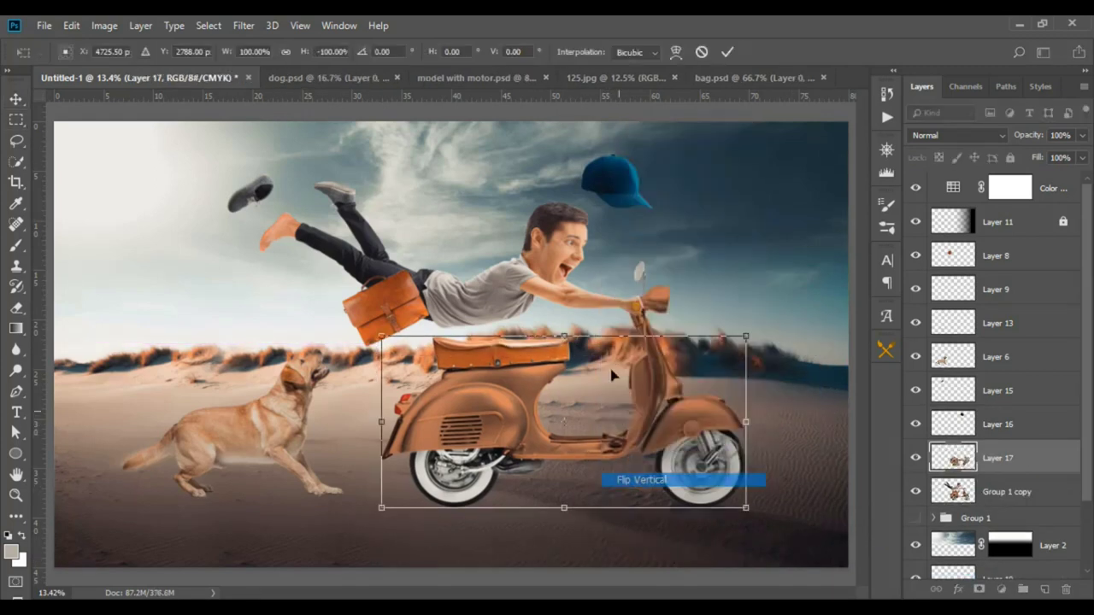
click(624, 479)
drag(614, 495, 613, 590)
key(ctrl+minus)
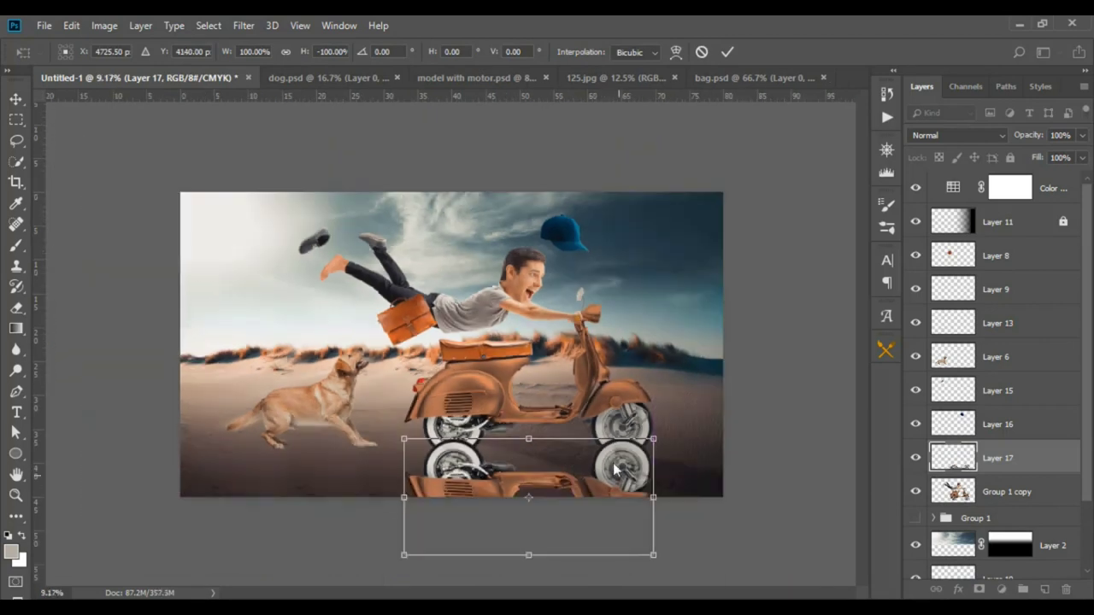
key(Return)
drag(946, 466, 949, 504)
scroll(586, 501, up, 3)
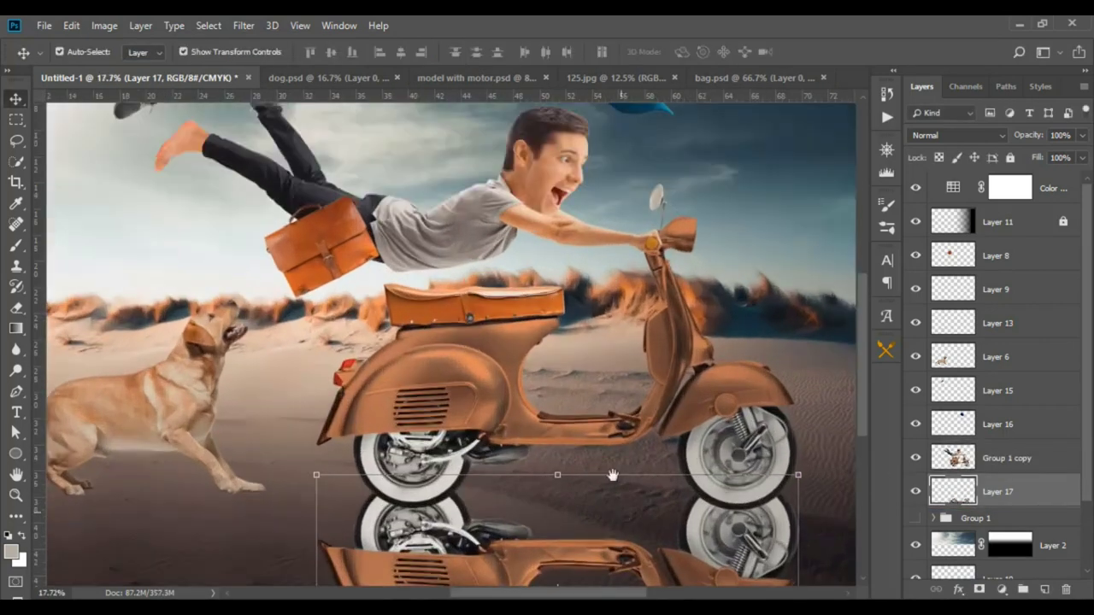
Distort the flipped scooter's four corners into a slanted shadow shape under the wheels.
key(ctrl+t)
right_click(663, 363)
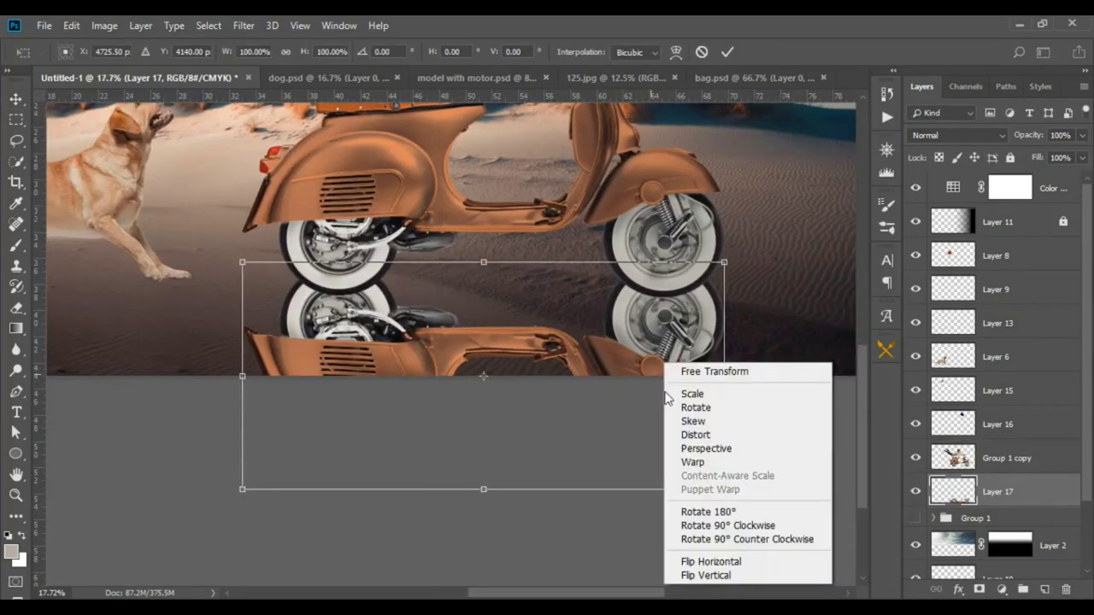
click(708, 436)
scroll(684, 462, down, 3)
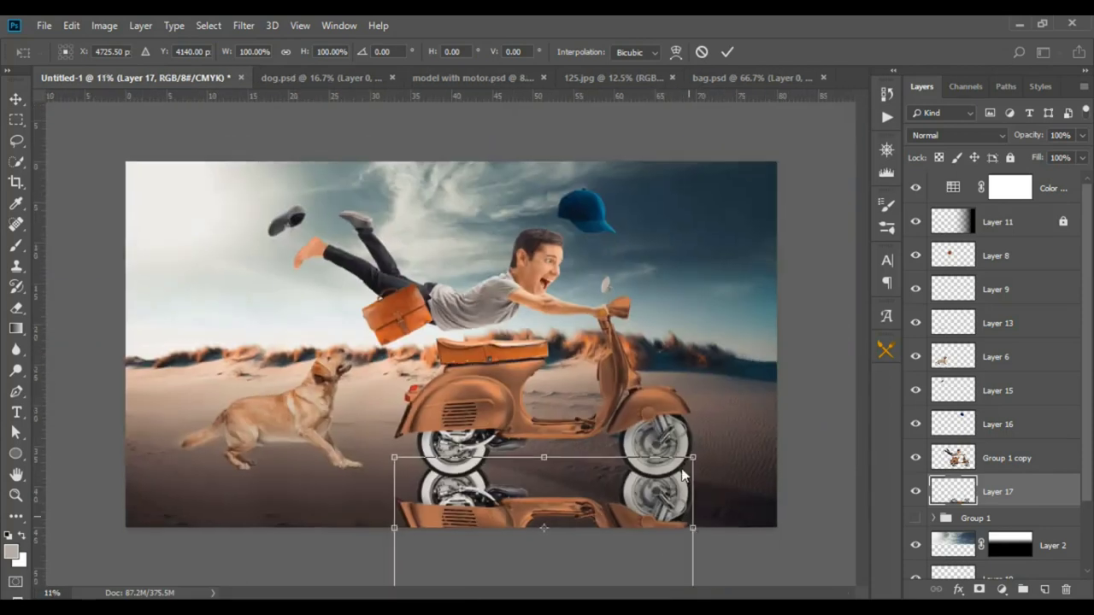
scroll(657, 461, down, 2)
drag(617, 518, 703, 510)
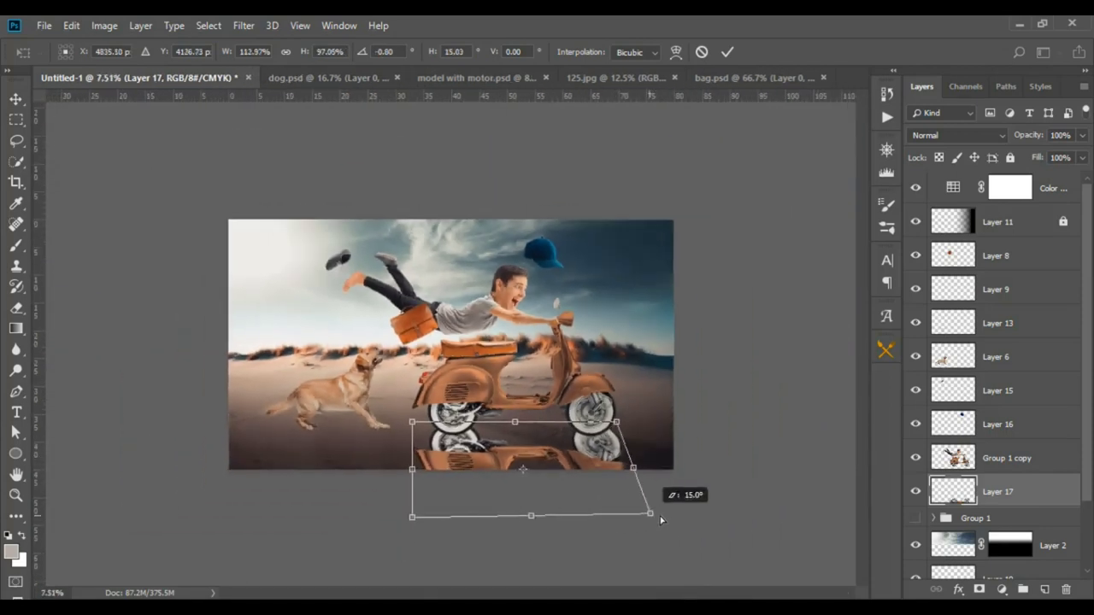
drag(413, 522, 471, 509)
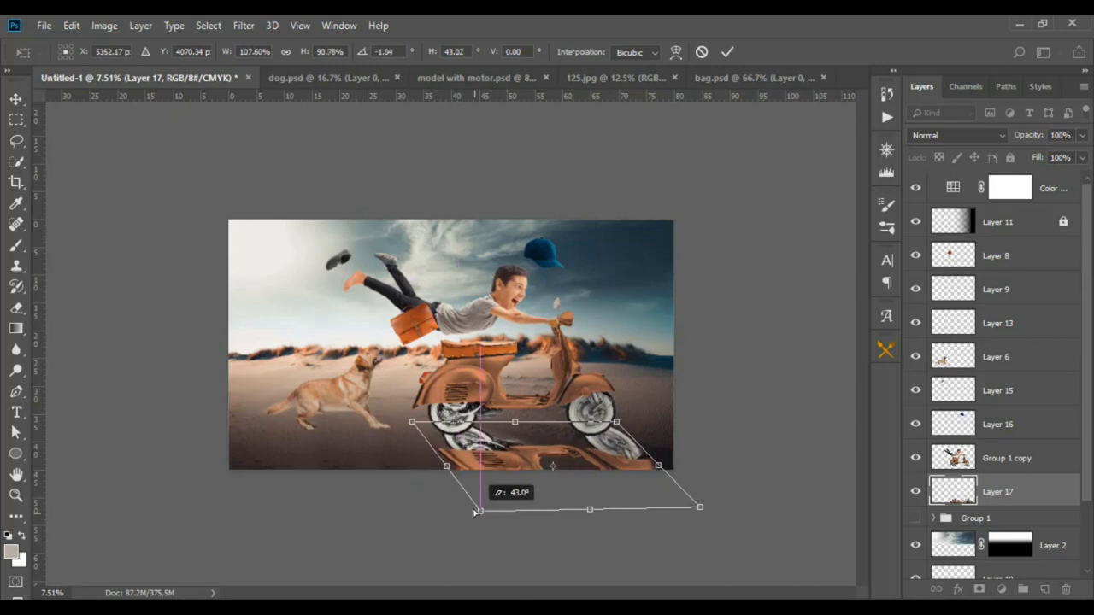
drag(621, 422, 611, 430)
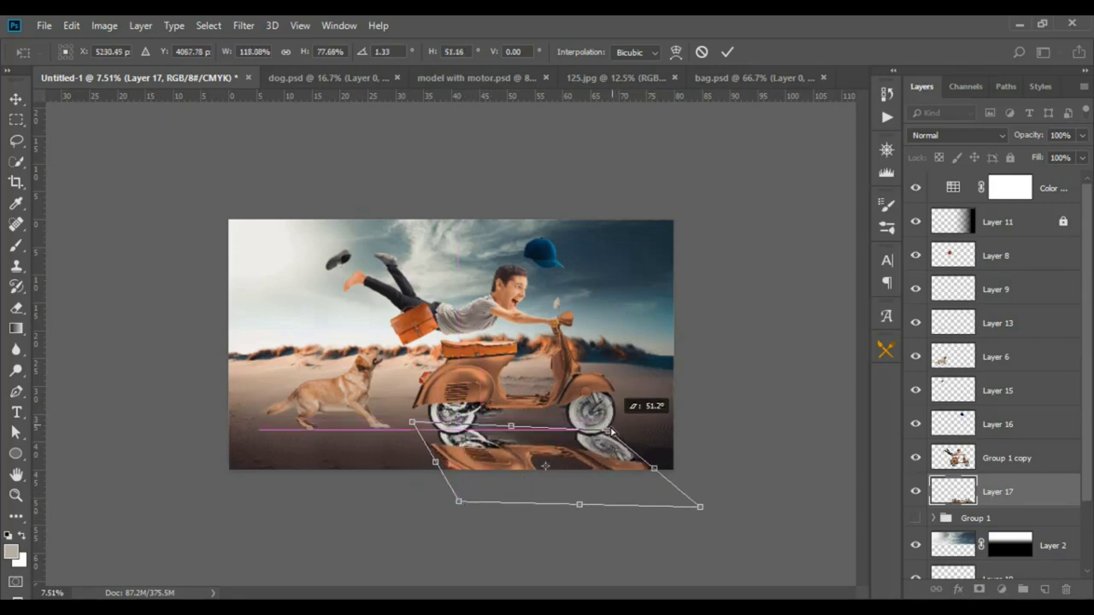
drag(412, 424, 414, 432)
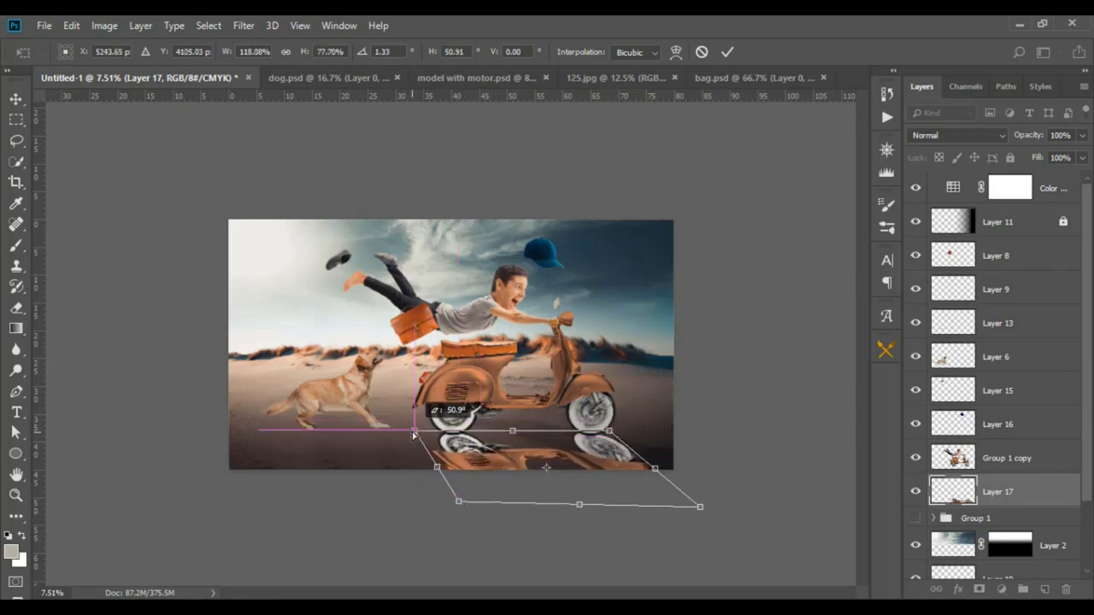
drag(698, 508, 697, 498)
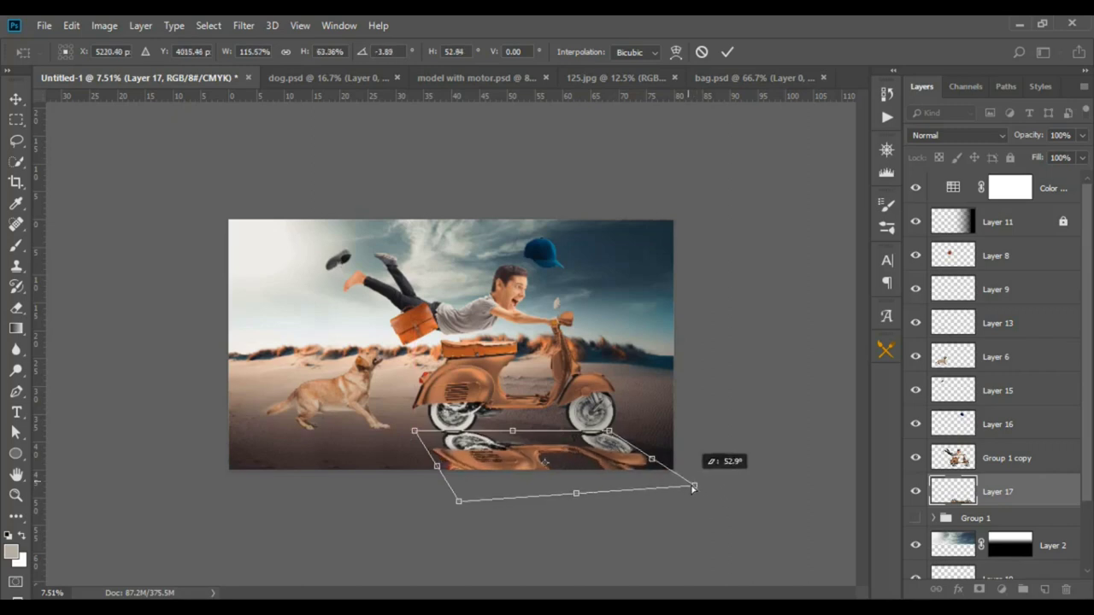
drag(460, 501, 473, 500)
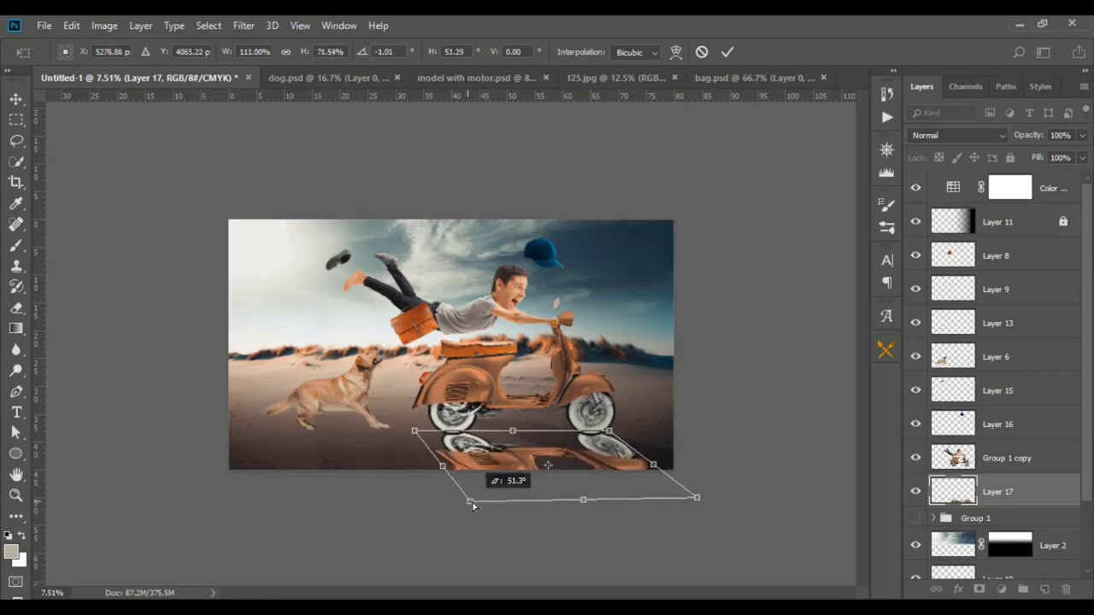
key(Return)
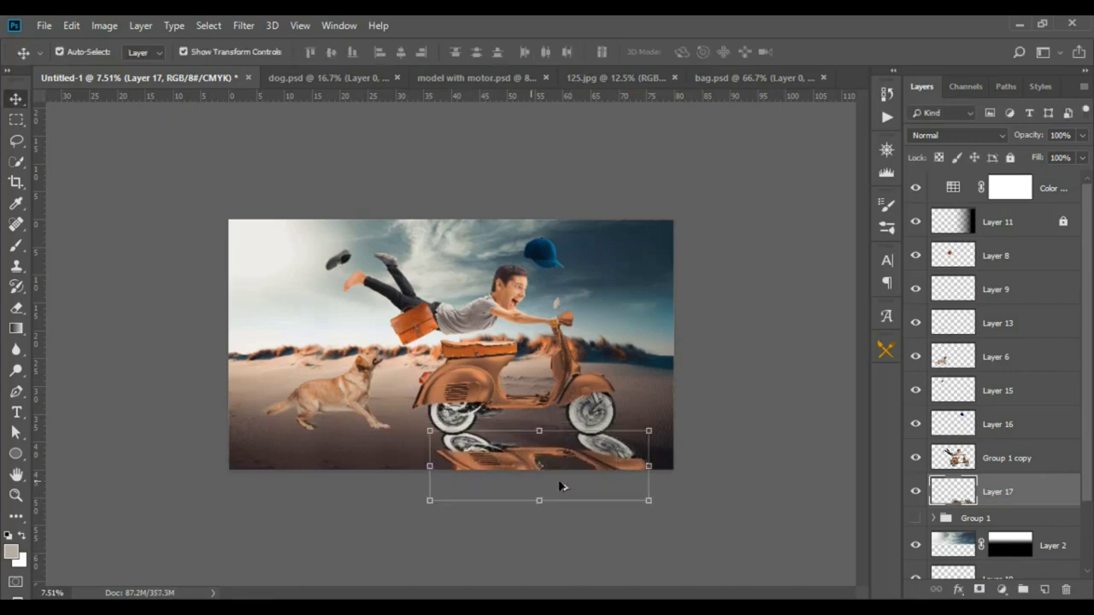
Squash the reflection to about 92% height and skew its bottom edge rightward.
scroll(555, 483, up, 5)
click(612, 494)
drag(614, 494, 607, 507)
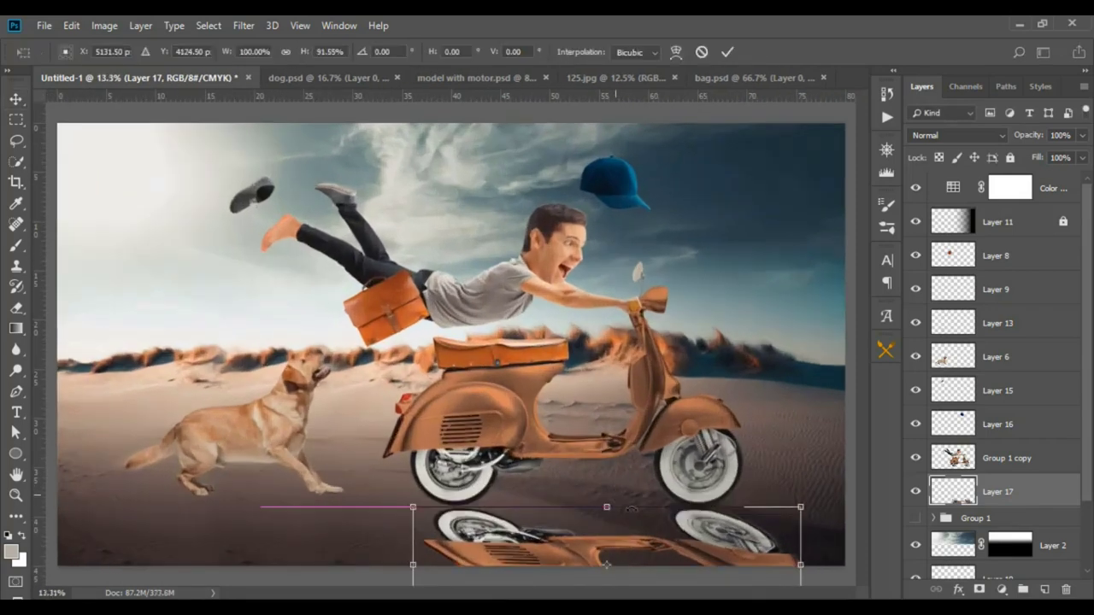
drag(712, 540, 708, 529)
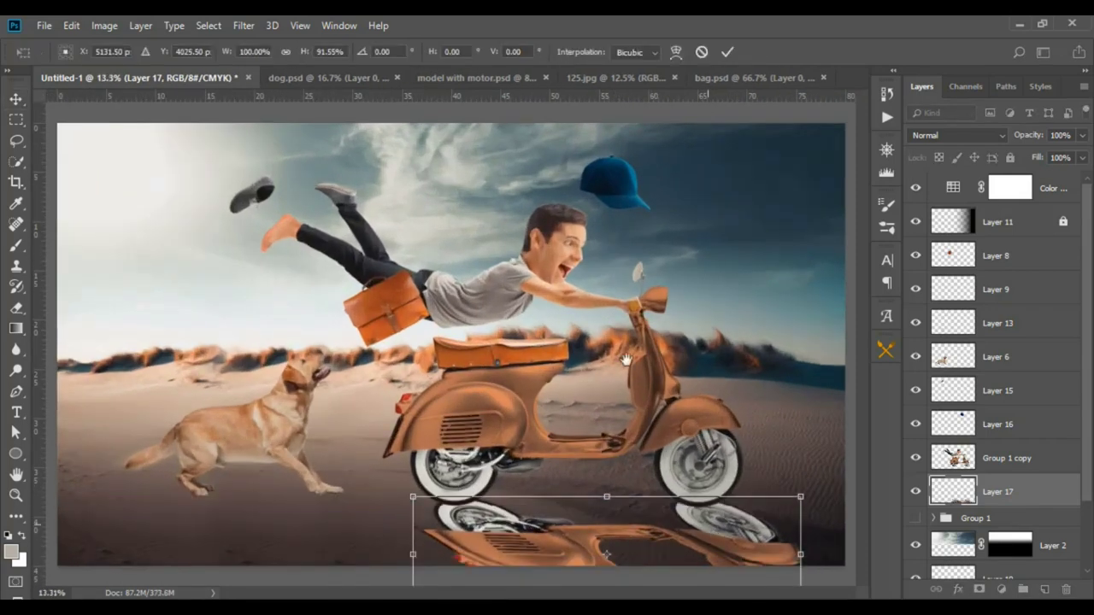
scroll(684, 496, down, 3)
right_click(647, 470)
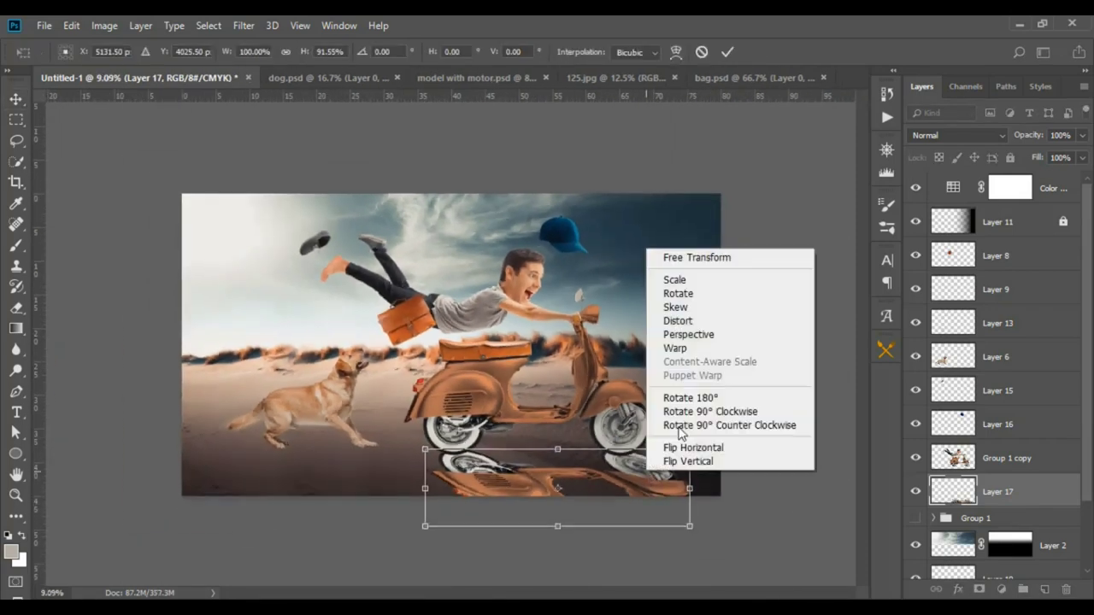
click(675, 306)
drag(697, 531, 722, 528)
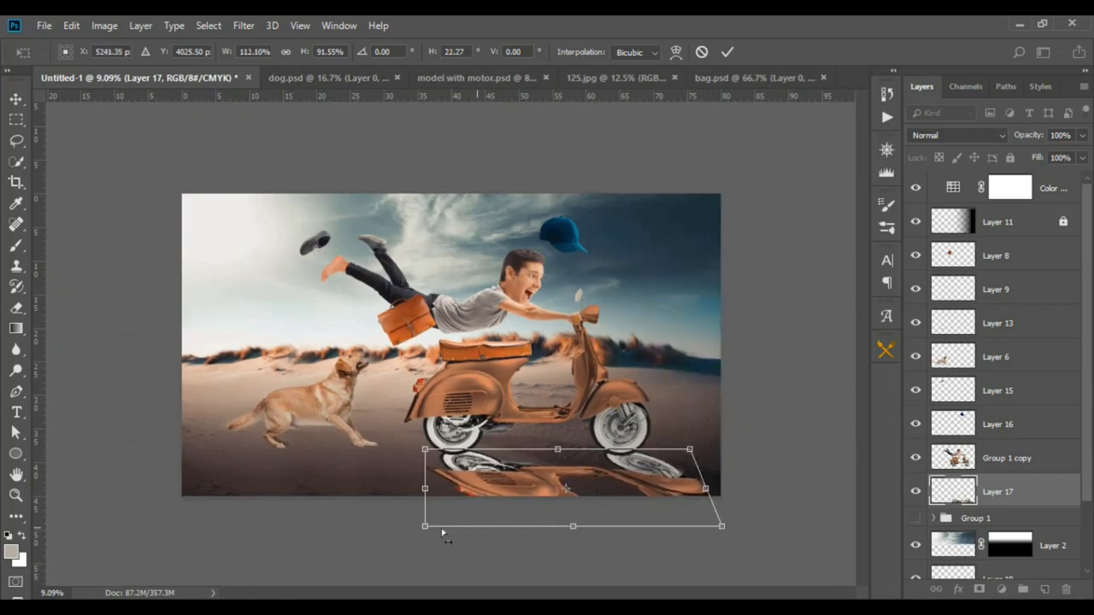
drag(427, 533, 451, 527)
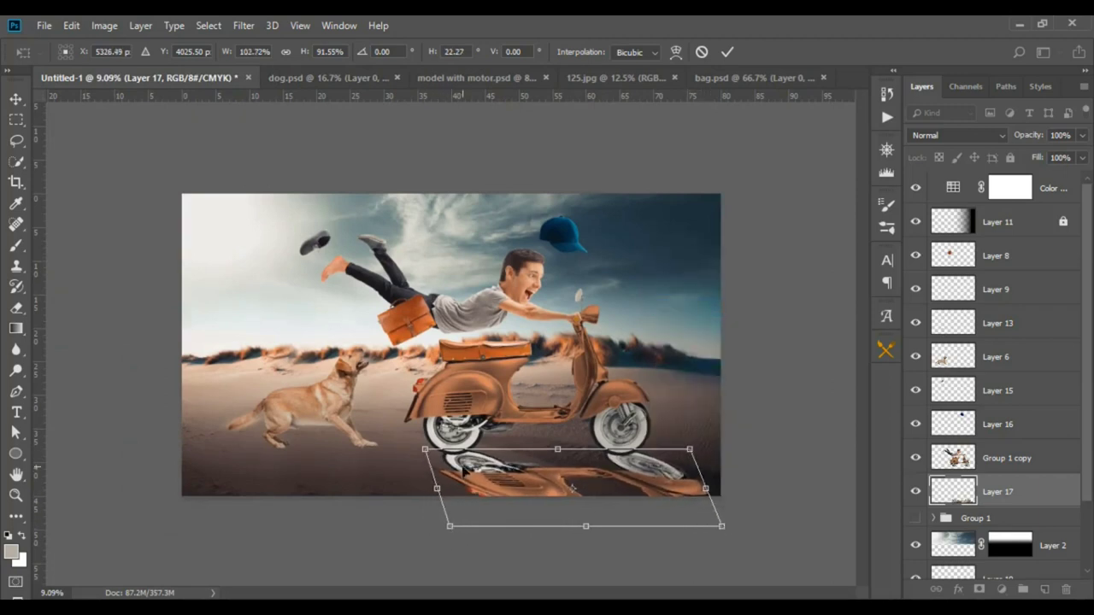
key(Return)
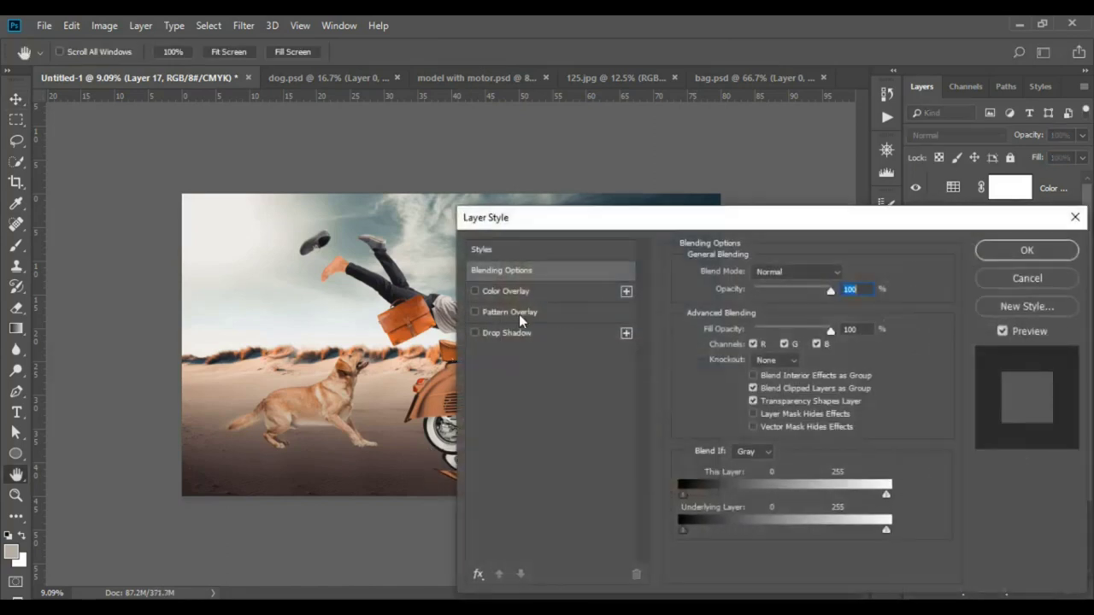
Fill Layer 17 with a black Color Overlay and adjust the shadow's height.
click(514, 296)
click(997, 256)
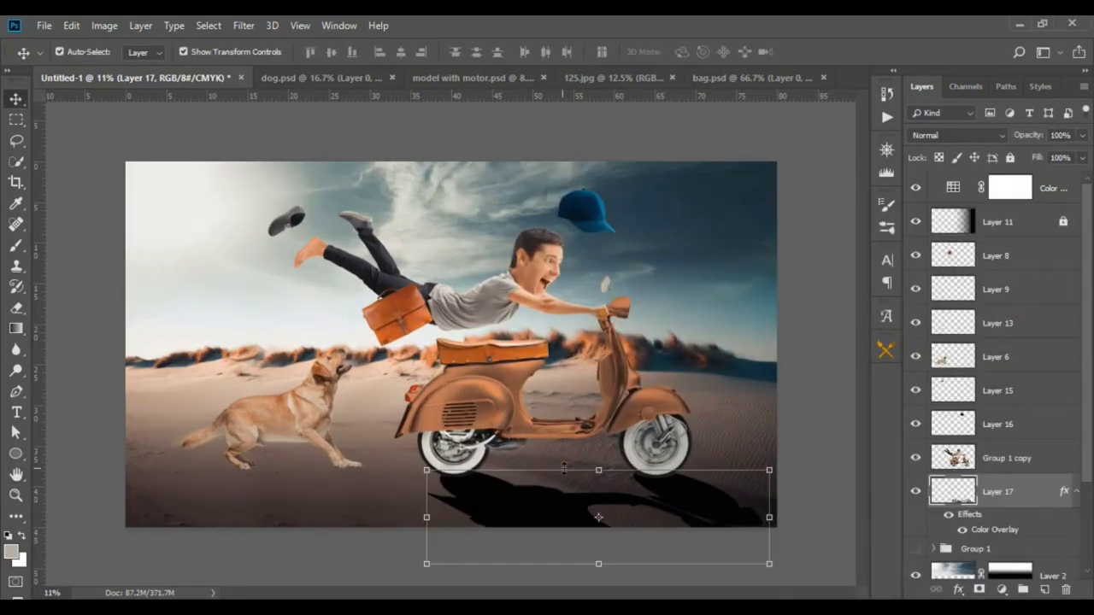
drag(564, 468, 566, 484)
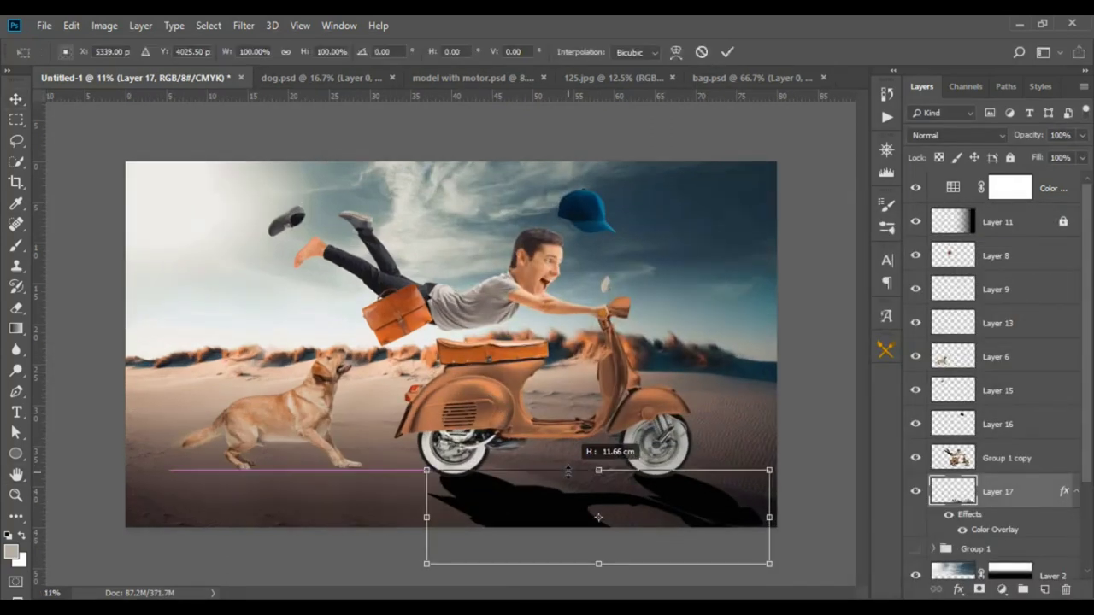
key(Return)
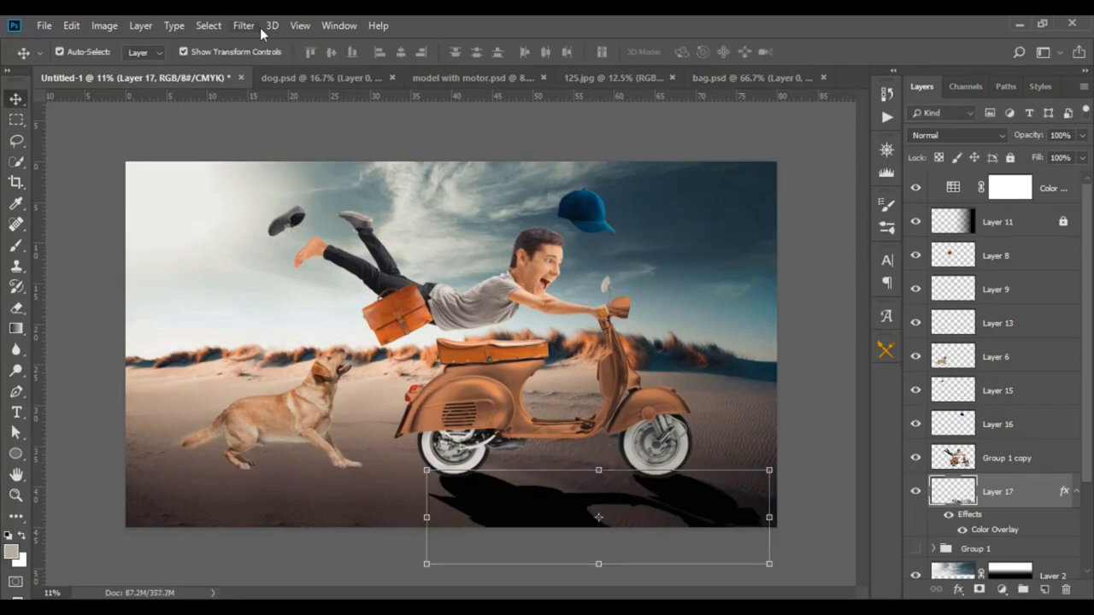
Blur the shadow with a 37.4 px Gaussian Blur and lower the layer's opacity.
click(243, 25)
click(483, 268)
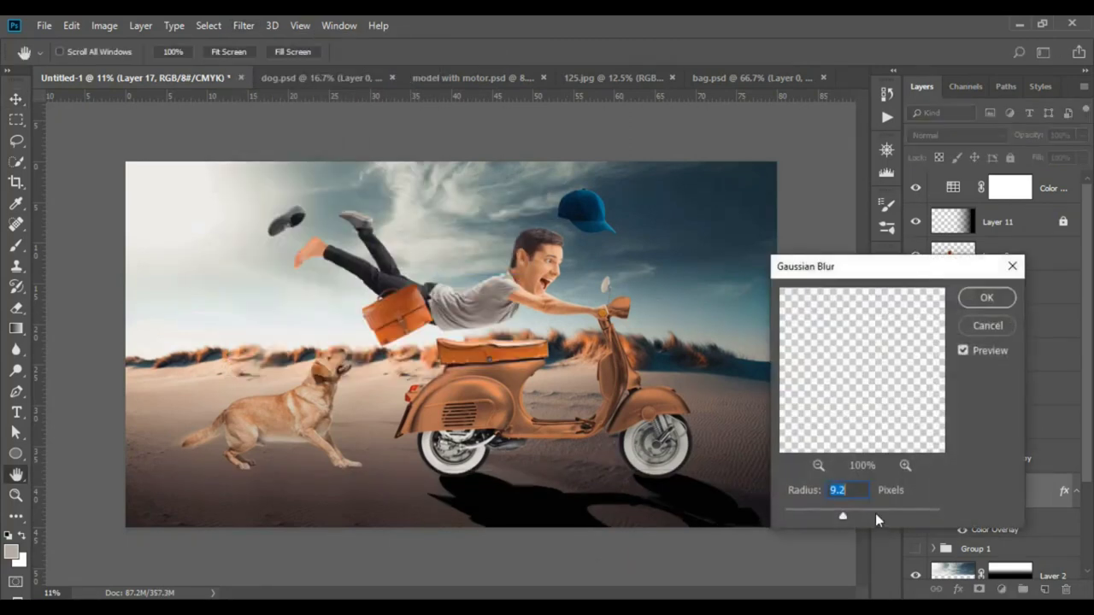
drag(857, 517, 864, 516)
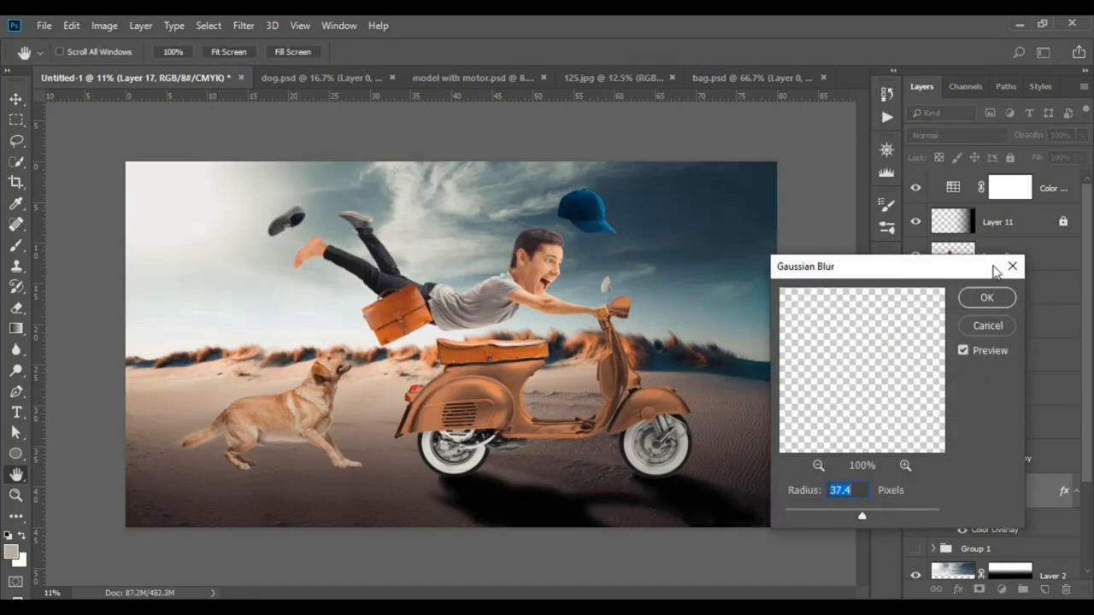
click(986, 297)
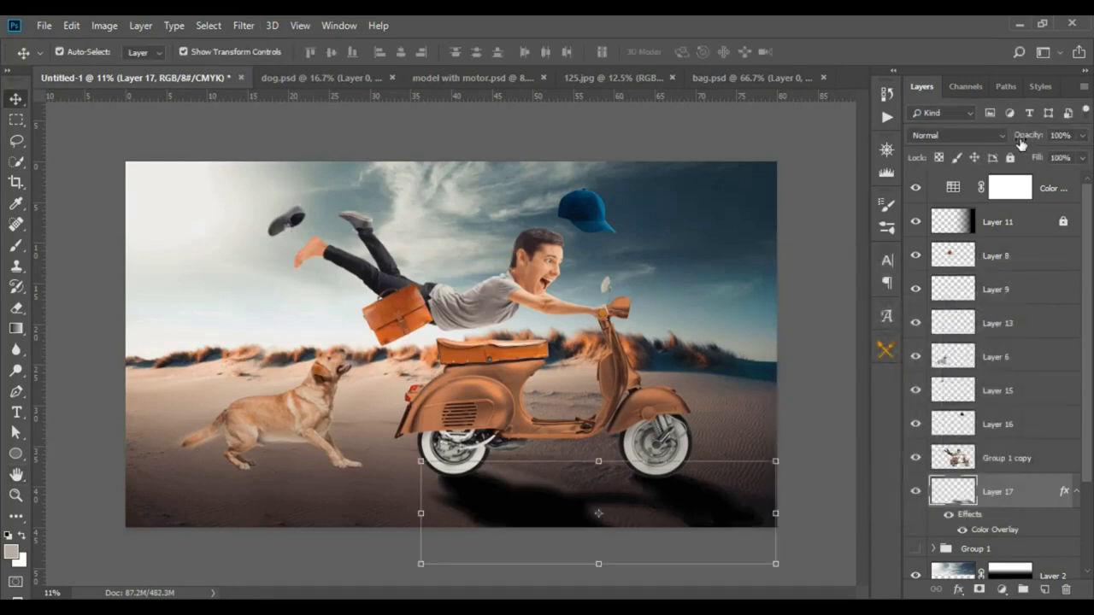
drag(1030, 136, 993, 144)
Softly erase the scooter shadow's edges with a 243 px, fully soft eraser.
key(e)
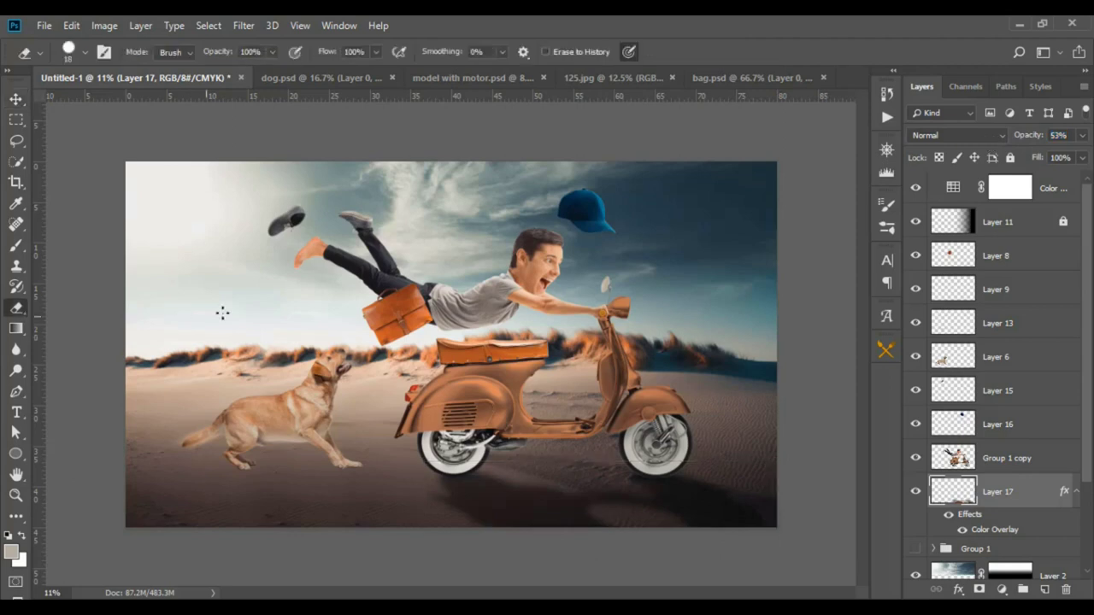
right_click(321, 309)
drag(413, 346, 483, 349)
drag(506, 384, 393, 387)
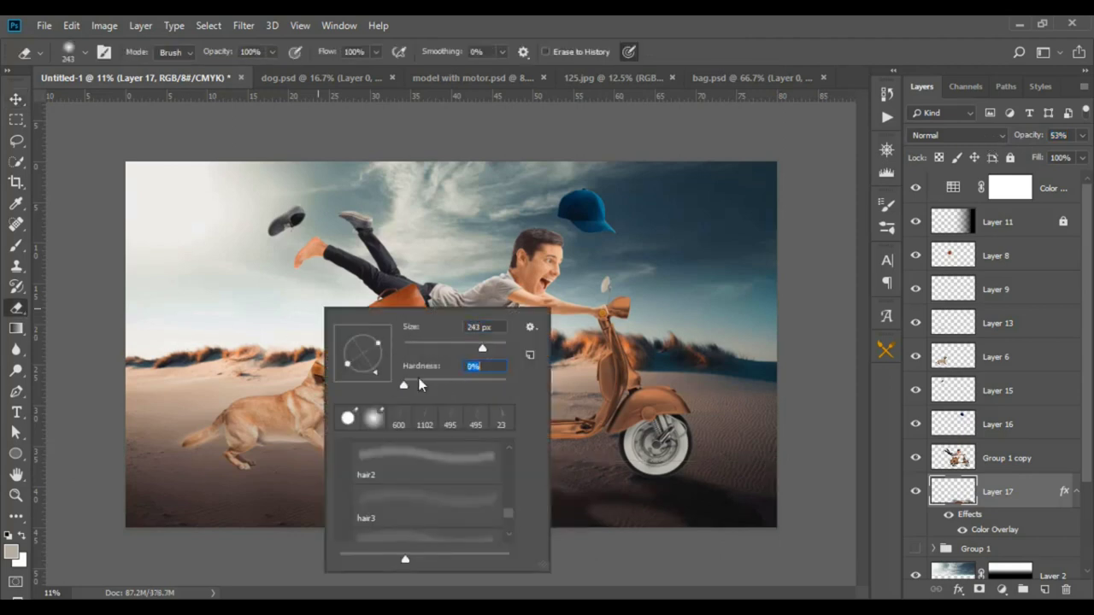
drag(492, 347, 499, 347)
key(Return)
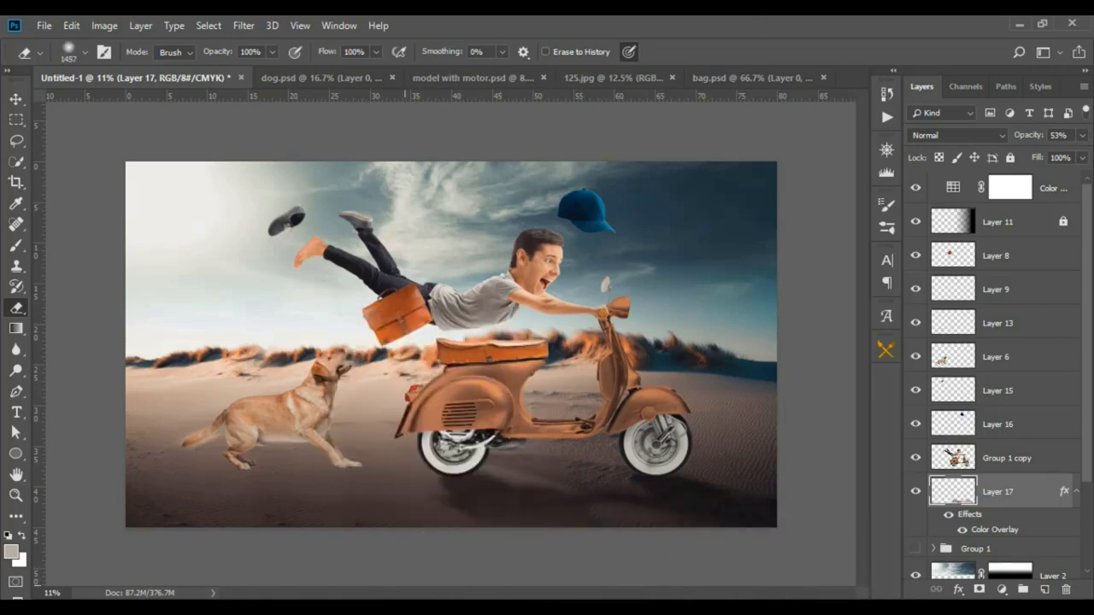
scroll(349, 452, down, 2)
scroll(342, 488, up, 3)
Duplicate the dog layer as Layer 6 copy and start transforming the original Layer 6.
key(v)
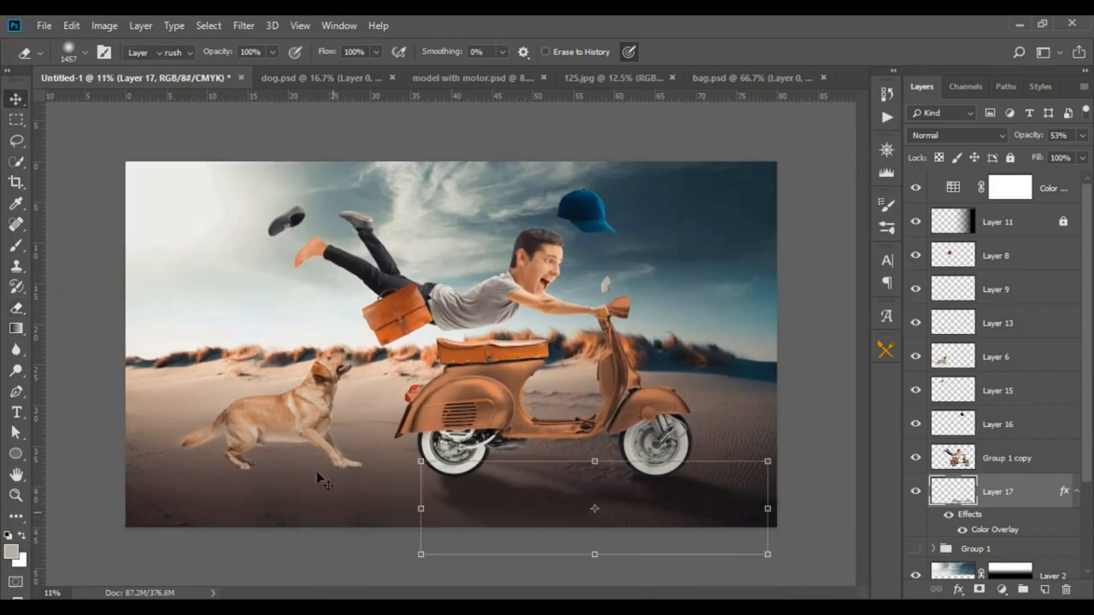
scroll(276, 427, up, 1)
click(285, 427)
key(ctrl+j)
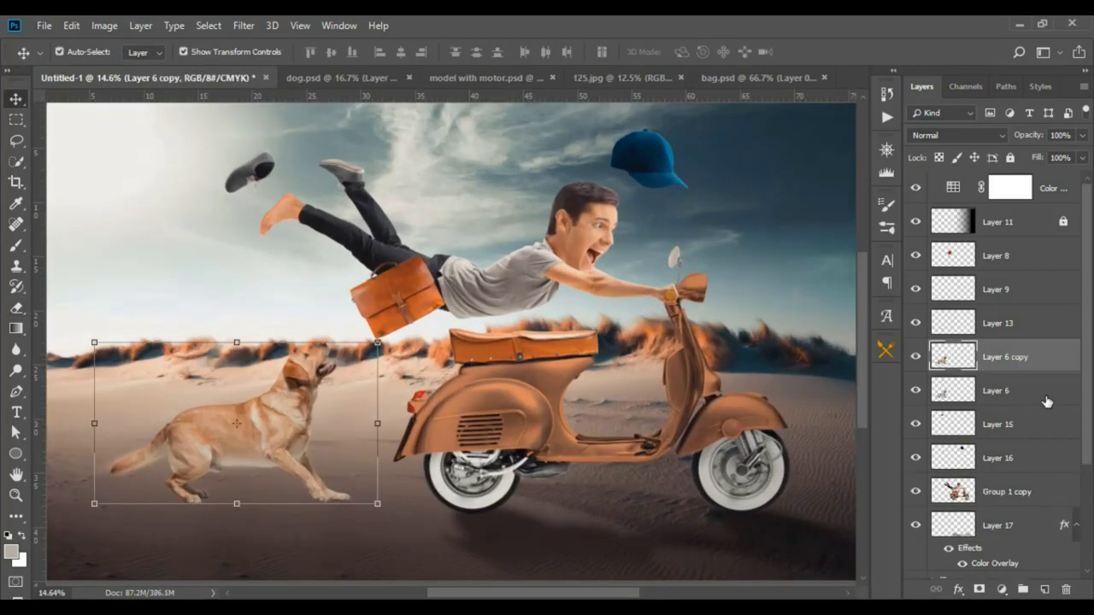
click(1046, 399)
key(ctrl+t)
right_click(318, 494)
Flip Layer 6 upside down and move it below the running dog.
click(344, 475)
drag(343, 475, 329, 562)
scroll(300, 538, down, 1)
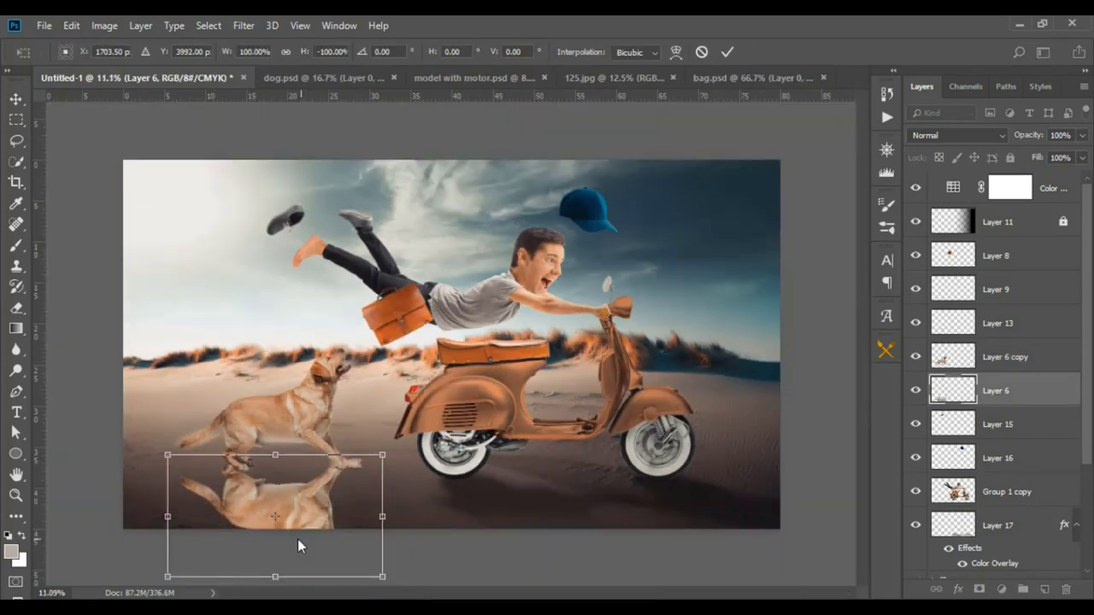
scroll(295, 526, up, 2)
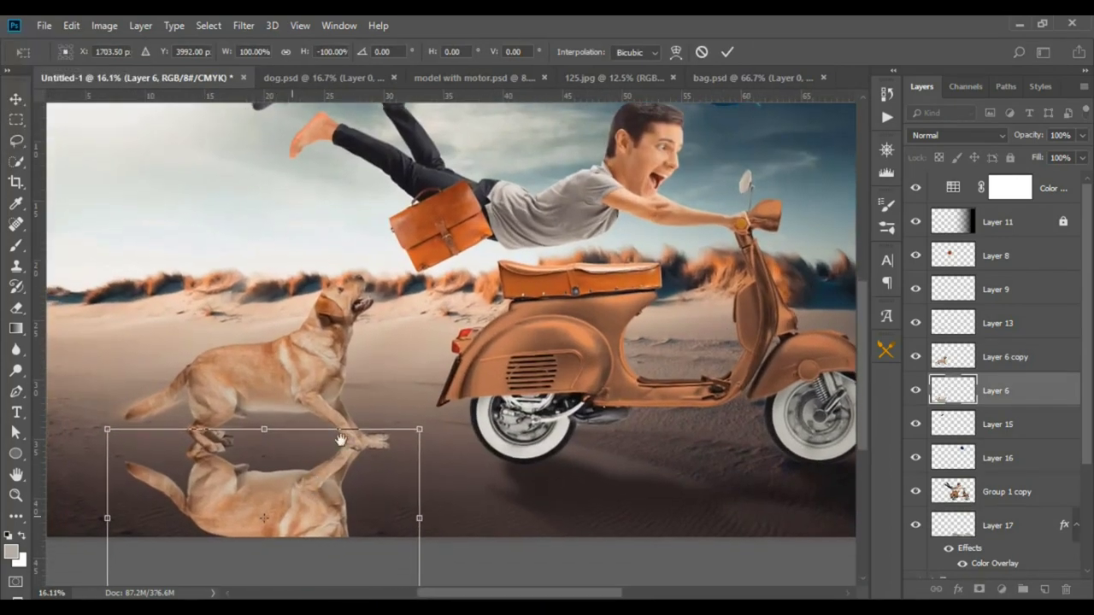
scroll(408, 419, down, 3)
Distort the flipped dog's corners so it lies slanted across the sand under the paws.
right_click(400, 357)
click(497, 428)
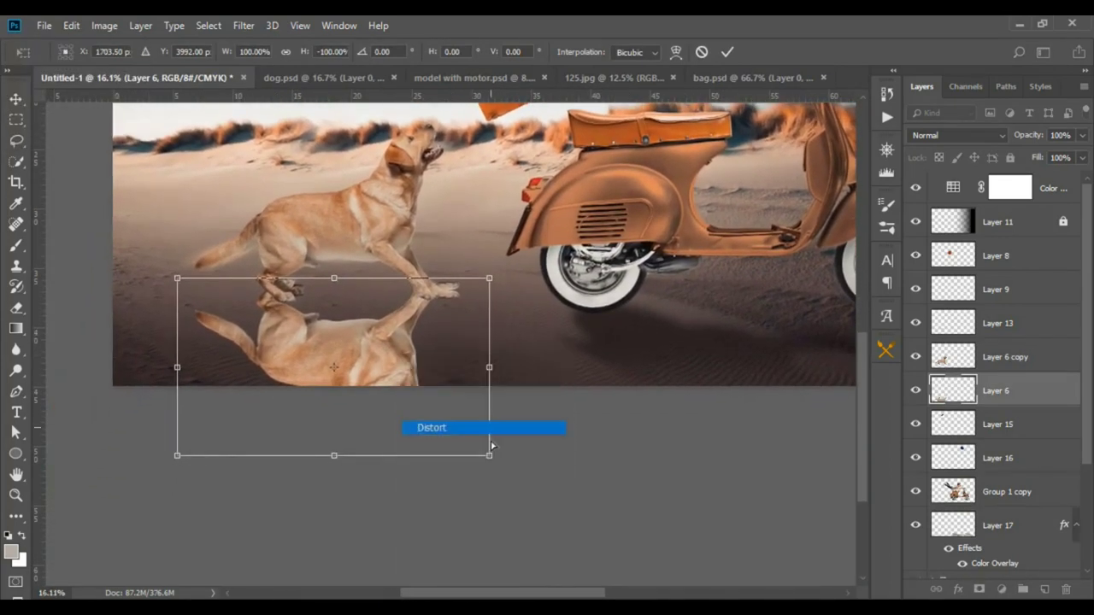
drag(489, 457, 574, 410)
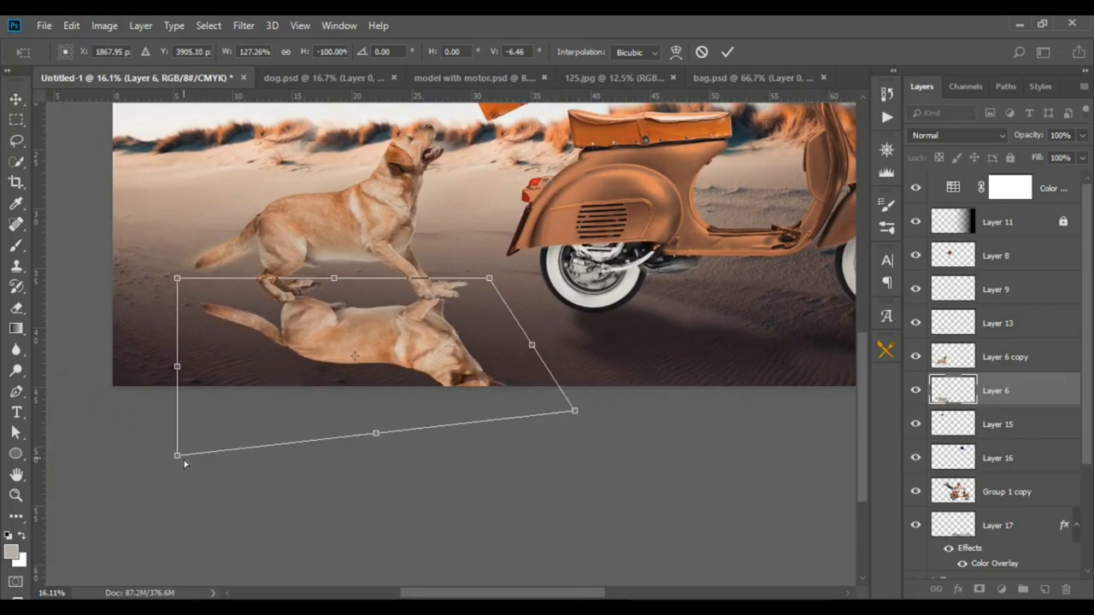
drag(185, 464, 273, 441)
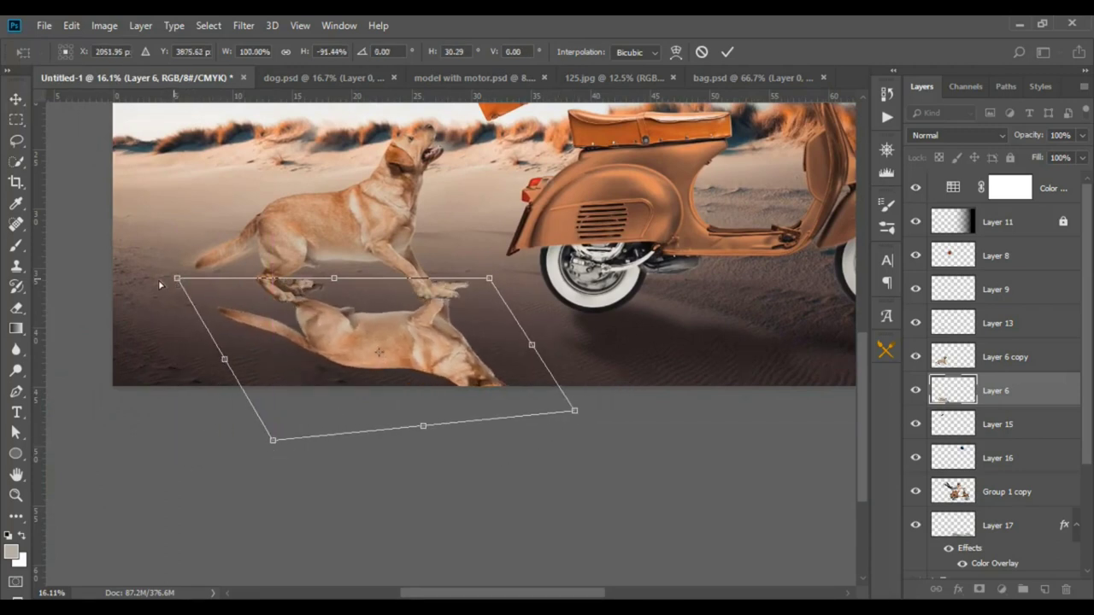
drag(177, 277, 148, 289)
drag(482, 283, 466, 294)
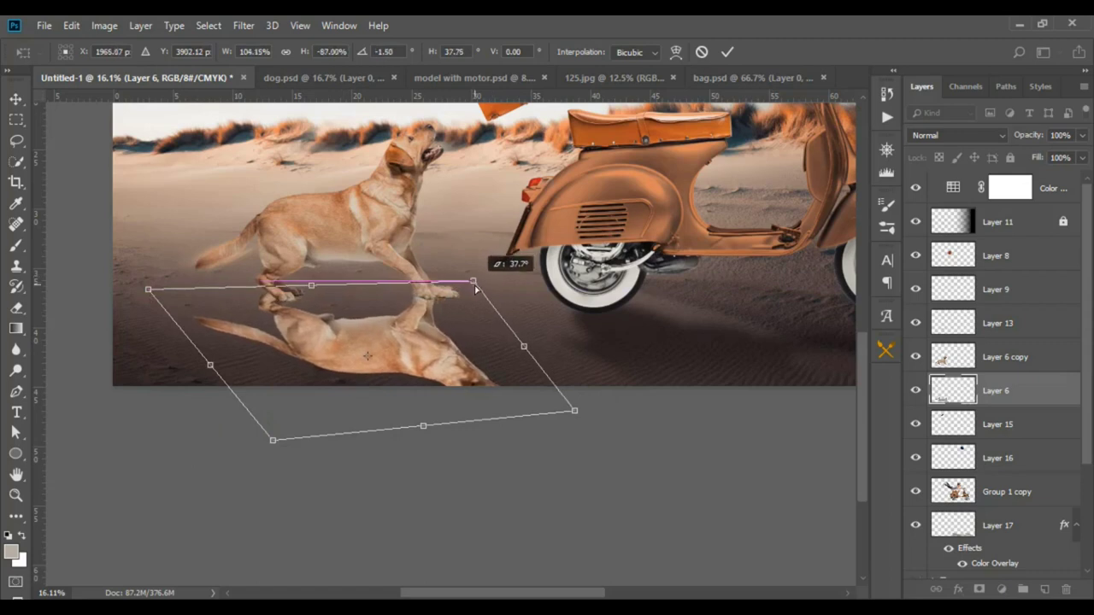
drag(574, 412, 589, 408)
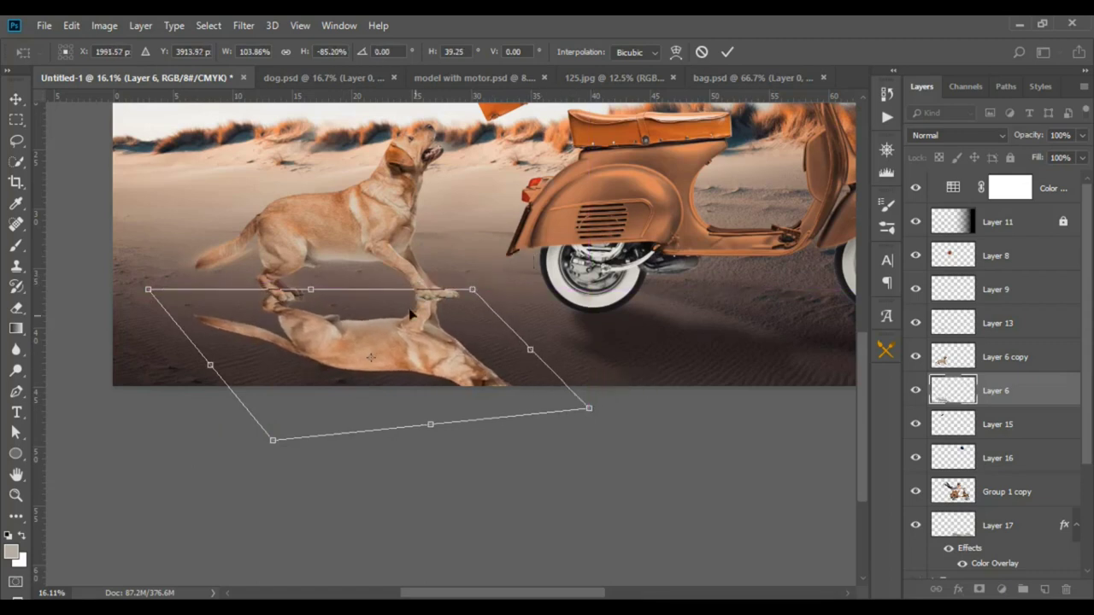
drag(277, 447, 313, 450)
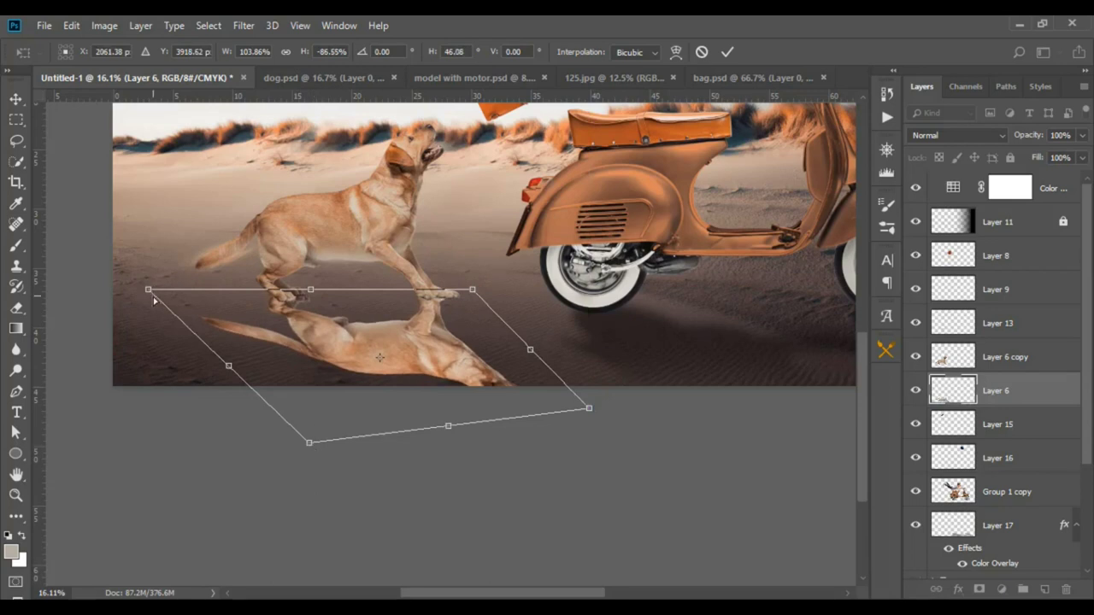
drag(153, 299, 151, 290)
key(Return)
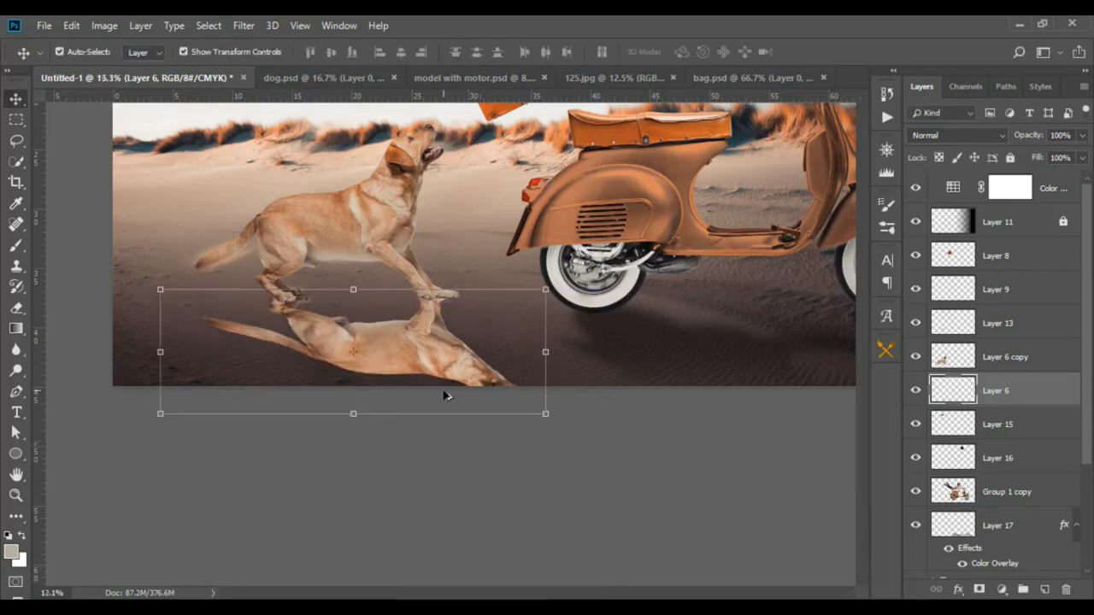
scroll(445, 396, down, 1)
Give Layer 6 a black Color Overlay, a Gaussian Blur, and 30% opacity.
double_click(1016, 384)
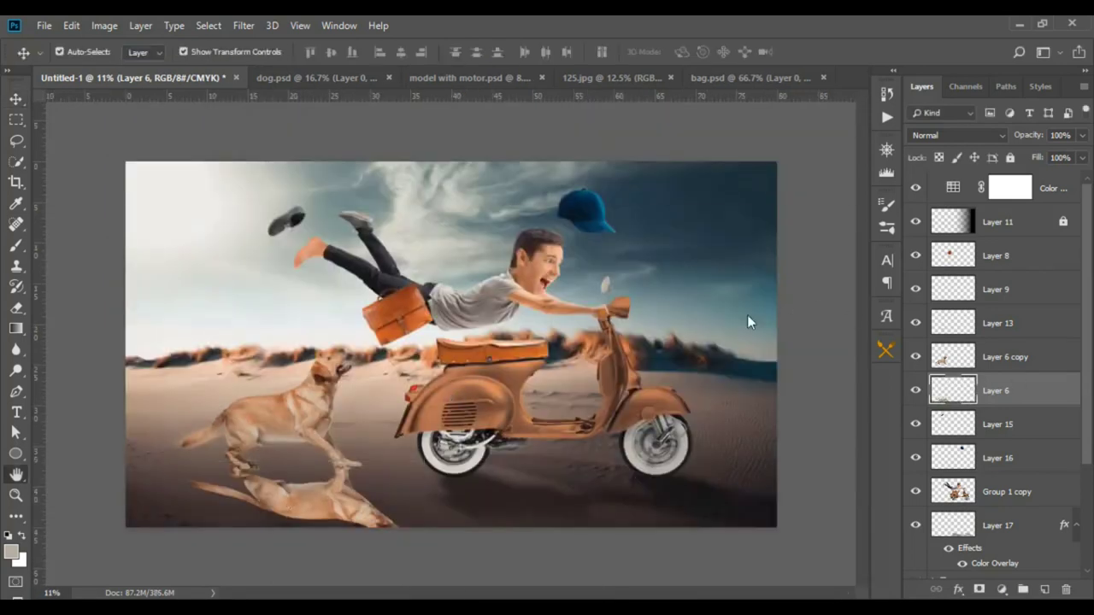
click(545, 292)
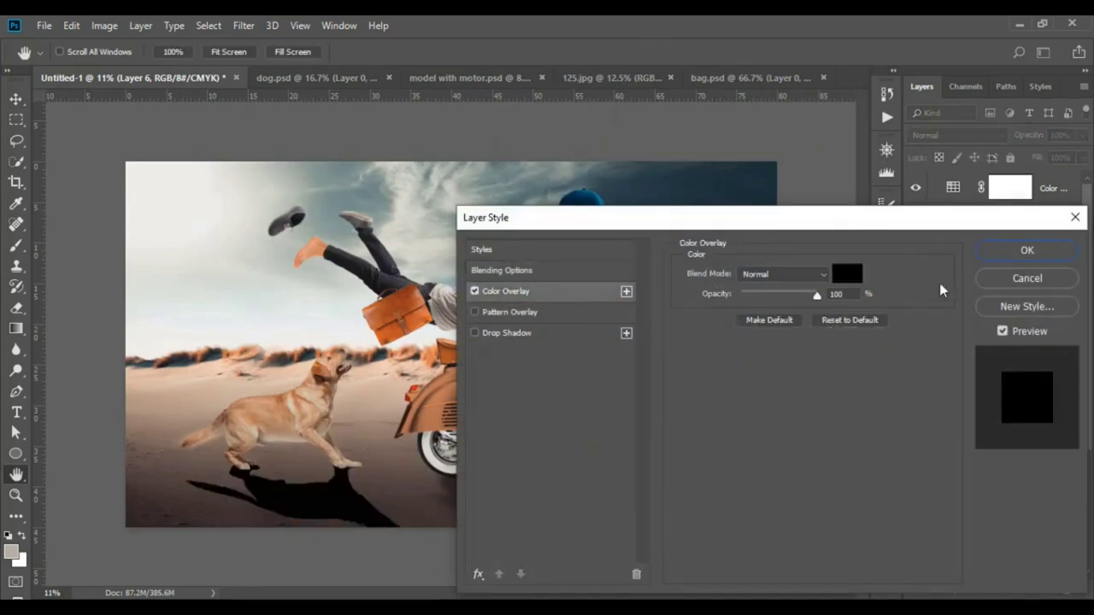
click(1027, 256)
click(243, 26)
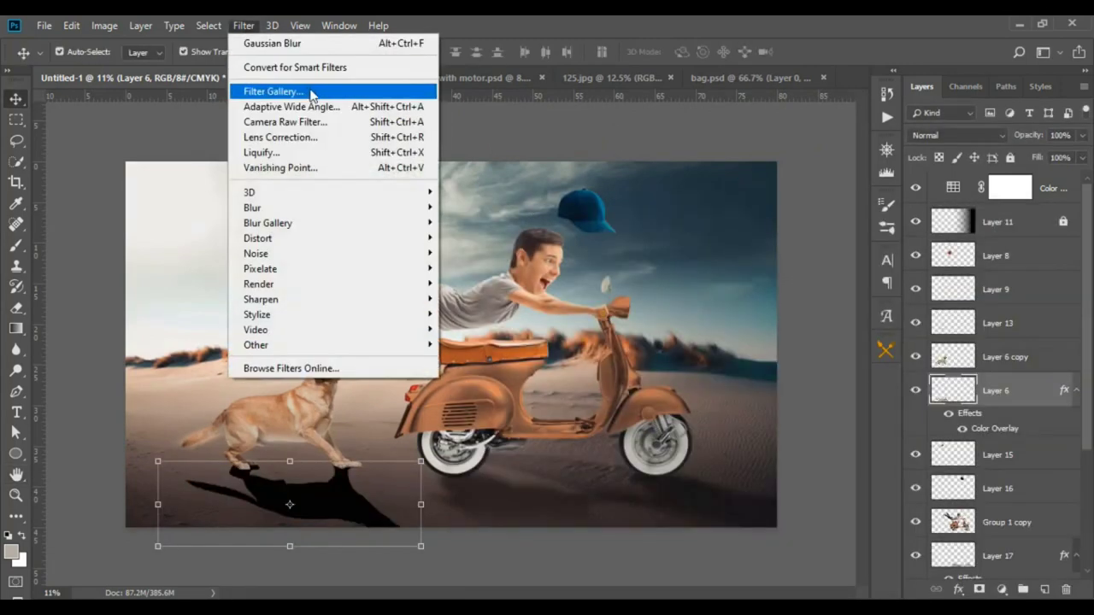
click(330, 47)
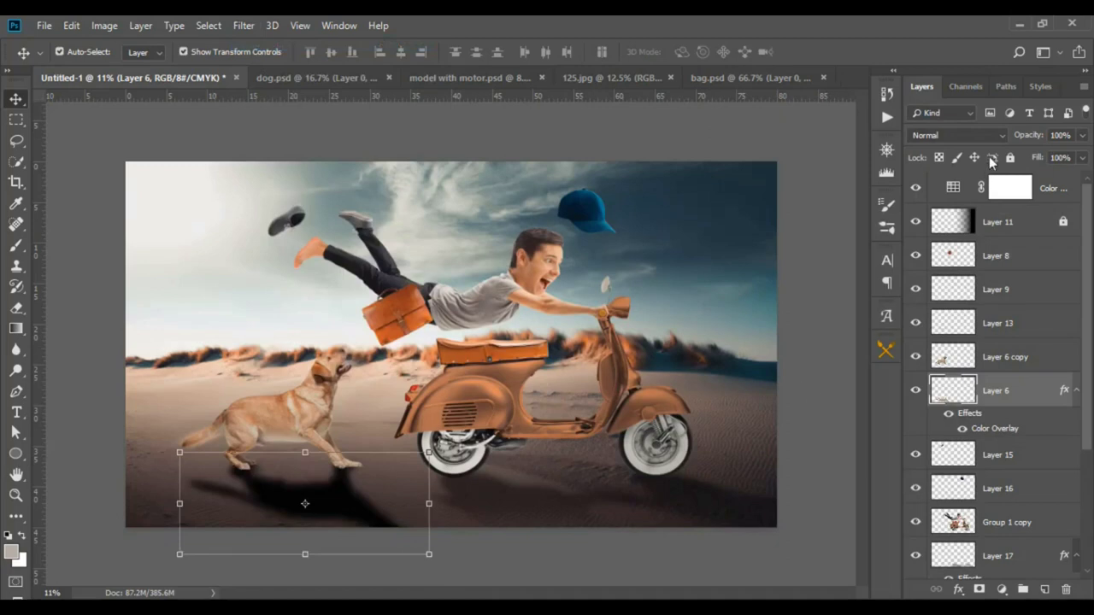
drag(998, 143, 956, 150)
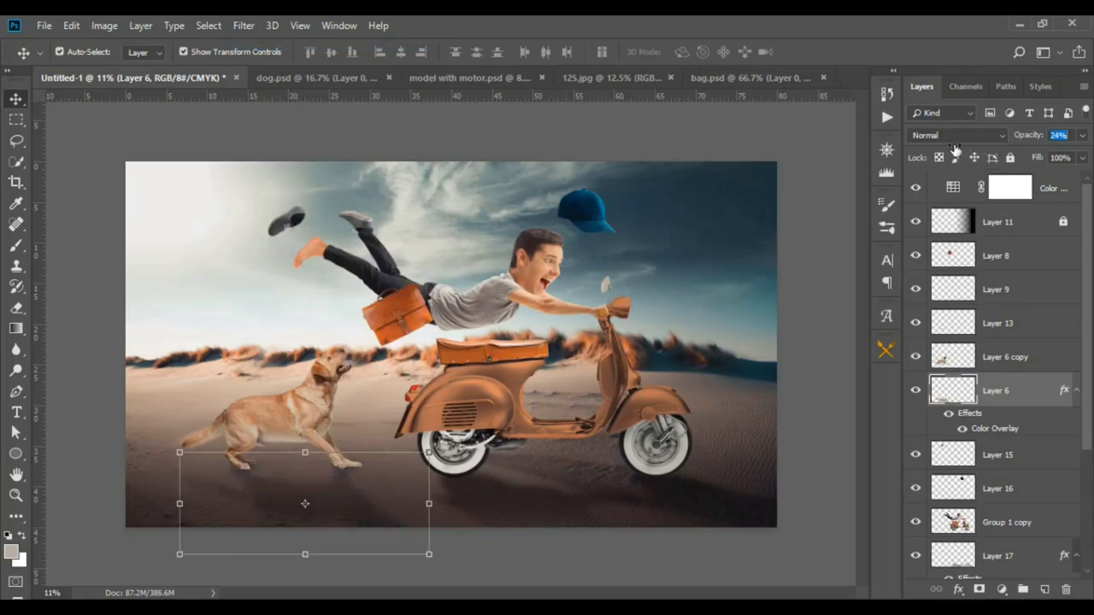
key(Return)
Select the dog layer, Layer 6 copy, for further work.
click(15, 309)
scroll(598, 547, down, 1)
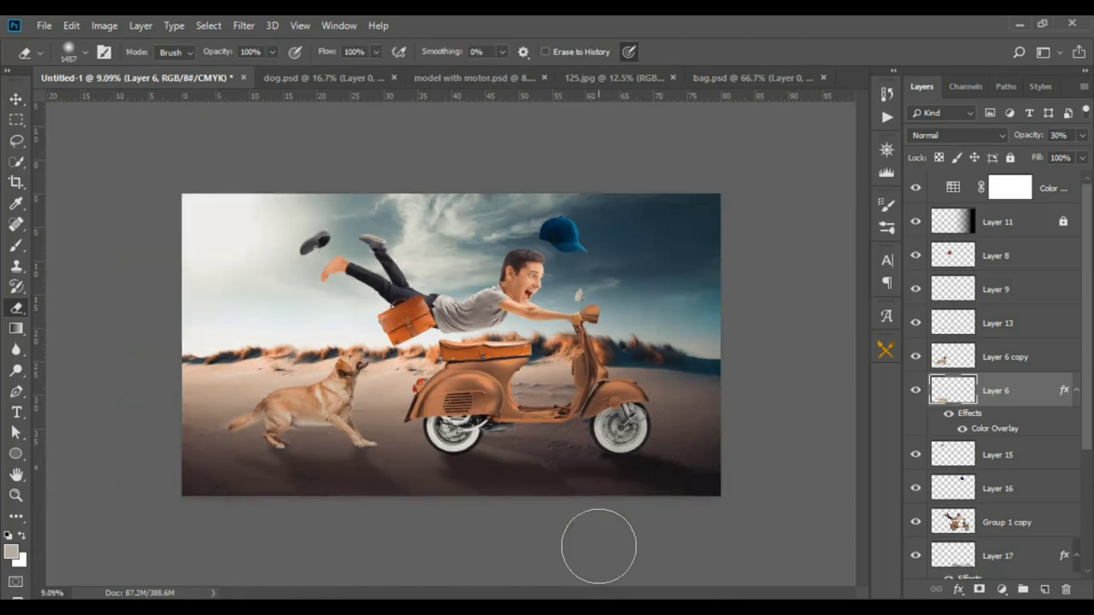
scroll(598, 547, down, 1)
key(v)
click(303, 464)
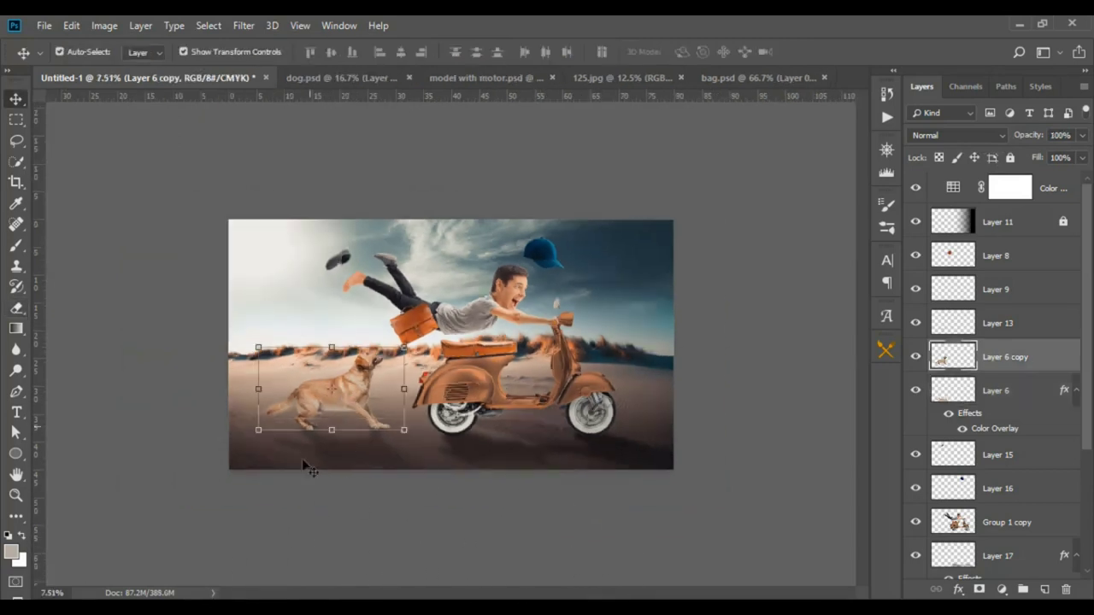
Add a new Layer 18 above the dog and clip it to the dog layer.
click(1045, 590)
scroll(299, 423, up, 3)
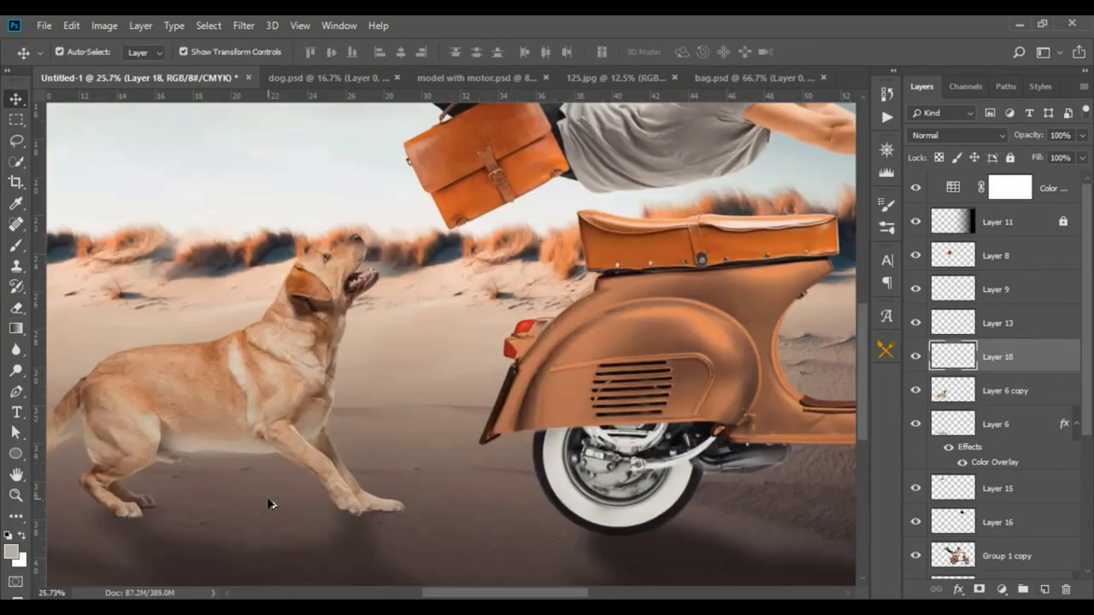
scroll(256, 436, up, 3)
scroll(205, 453, up, 2)
scroll(190, 458, up, 2)
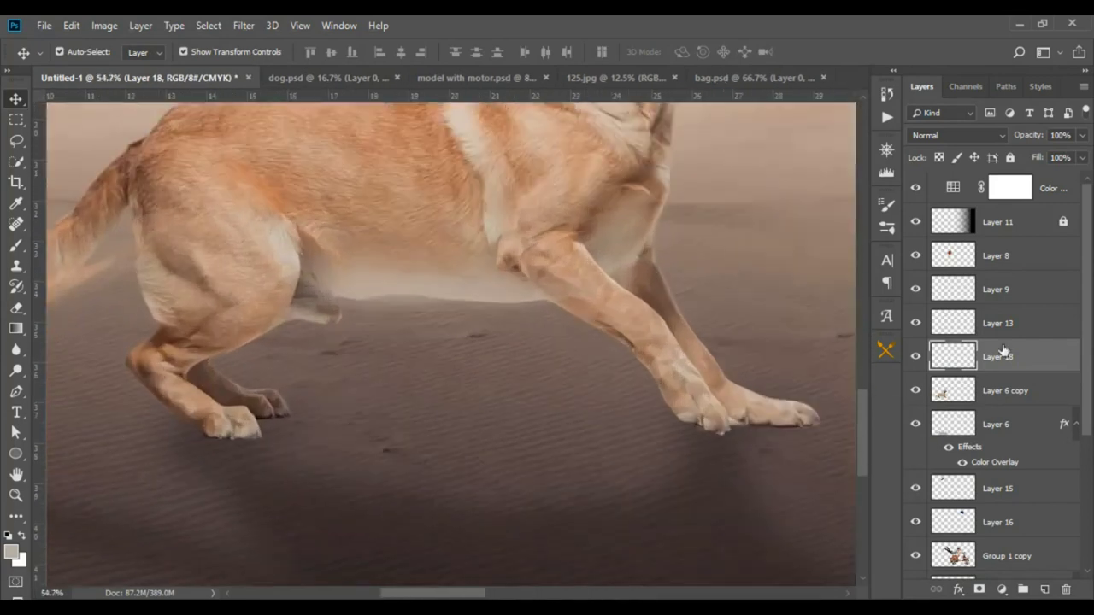
right_click(1031, 368)
click(854, 296)
Reset colours to black and white and set a soft round 300 px eraser.
key(b)
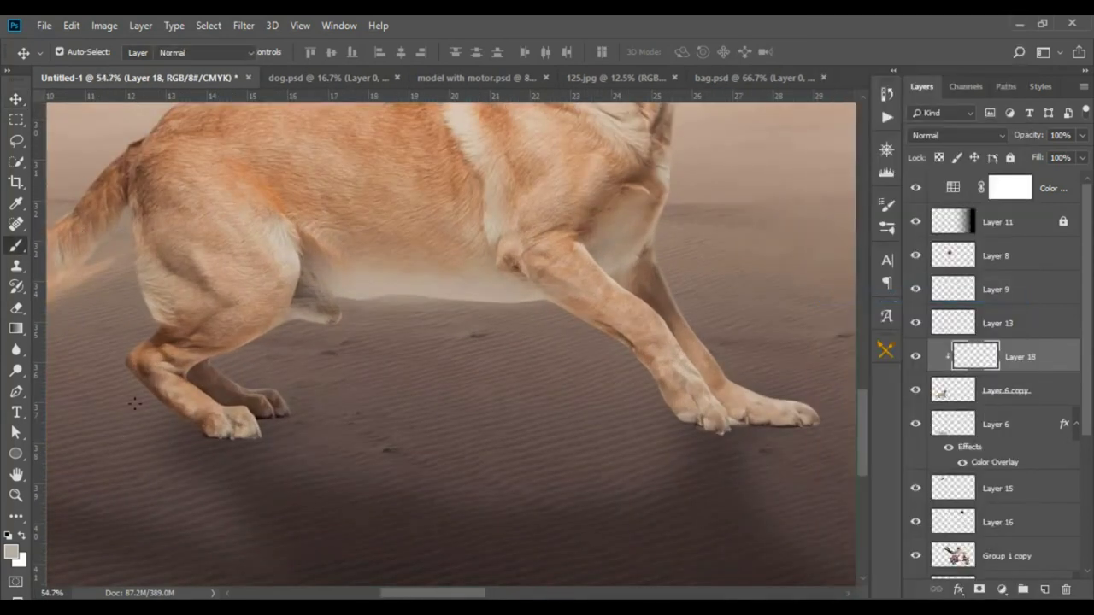
key(d)
right_click(339, 373)
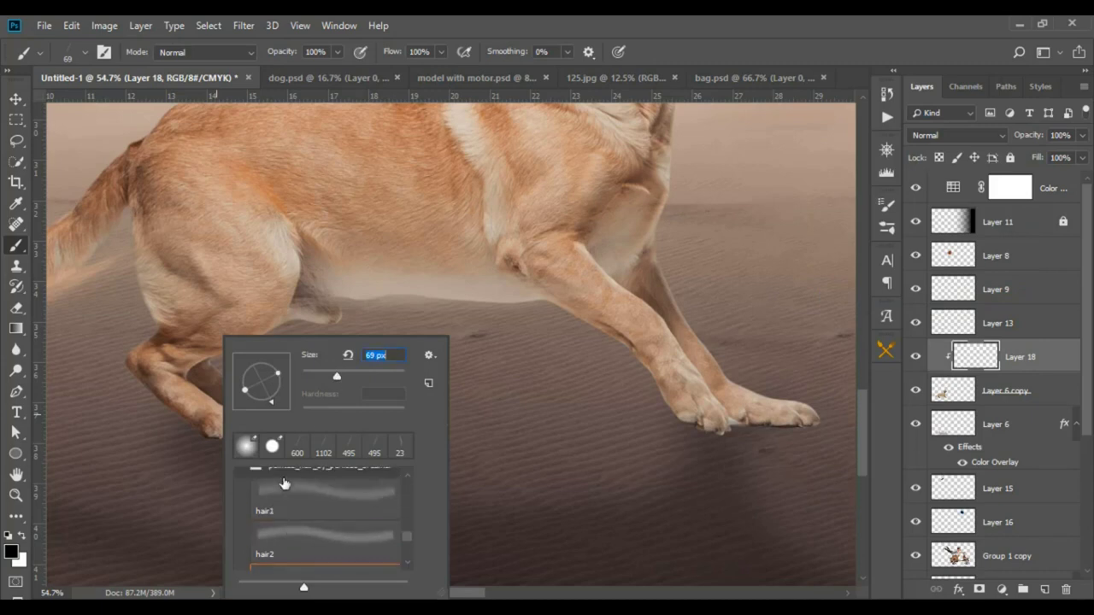
key(e)
scroll(395, 536, up, 3)
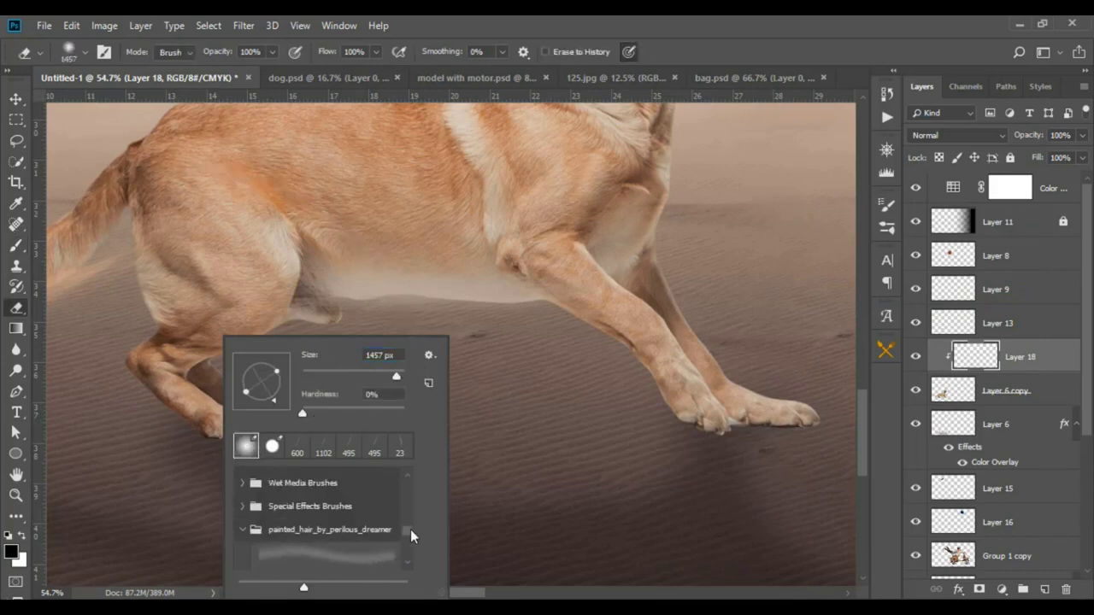
drag(411, 536, 333, 489)
click(331, 491)
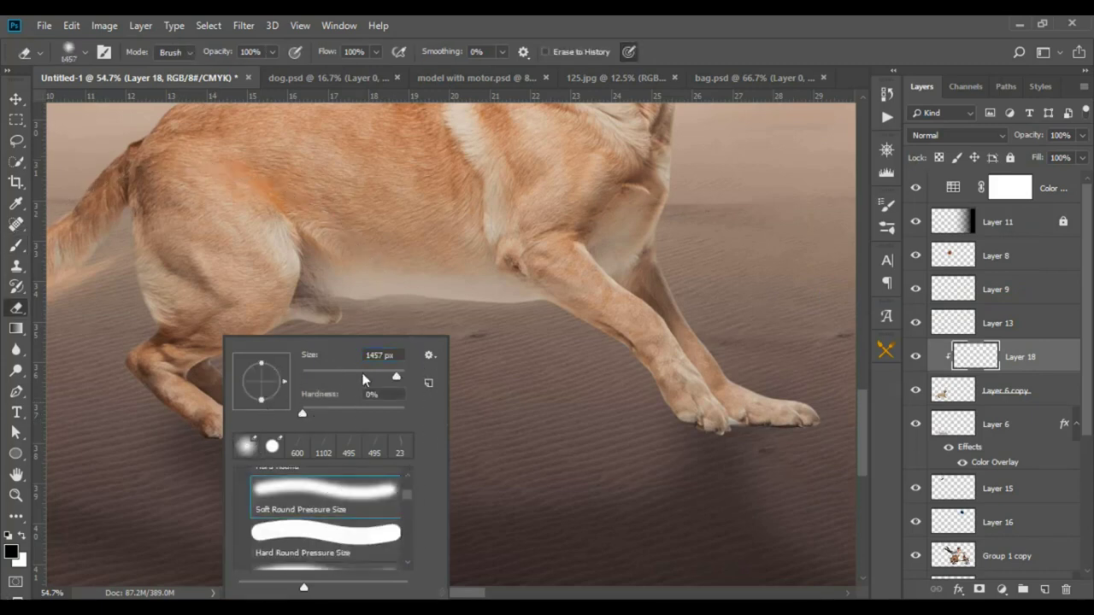
text(300)
key(Return)
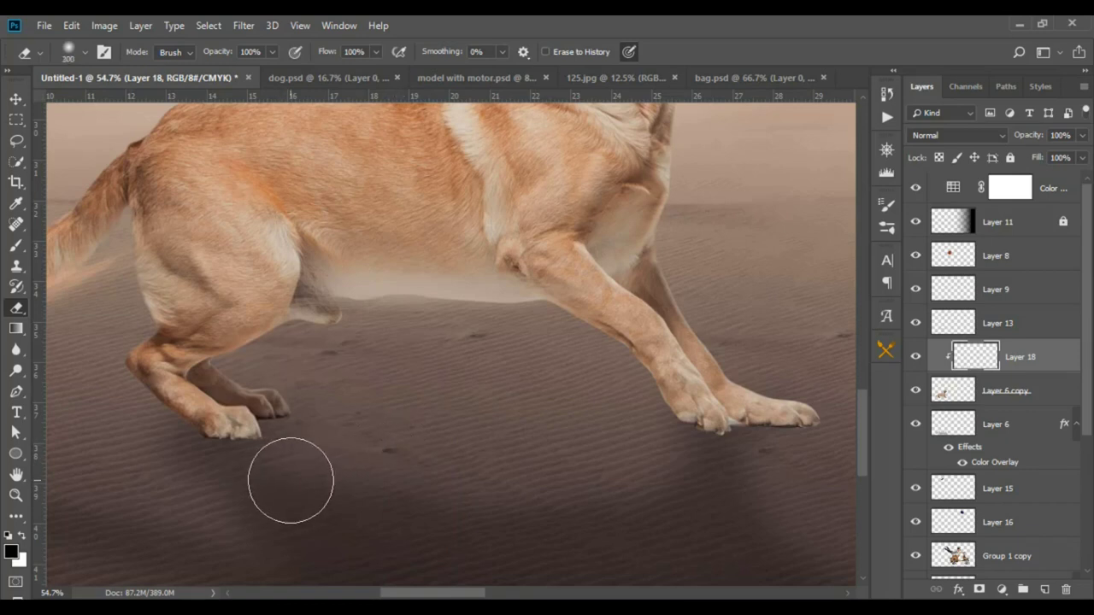
Paint soft black shading under the hind and front paws with a 400 px round brush.
click(15, 247)
right_click(284, 417)
drag(363, 540, 365, 475)
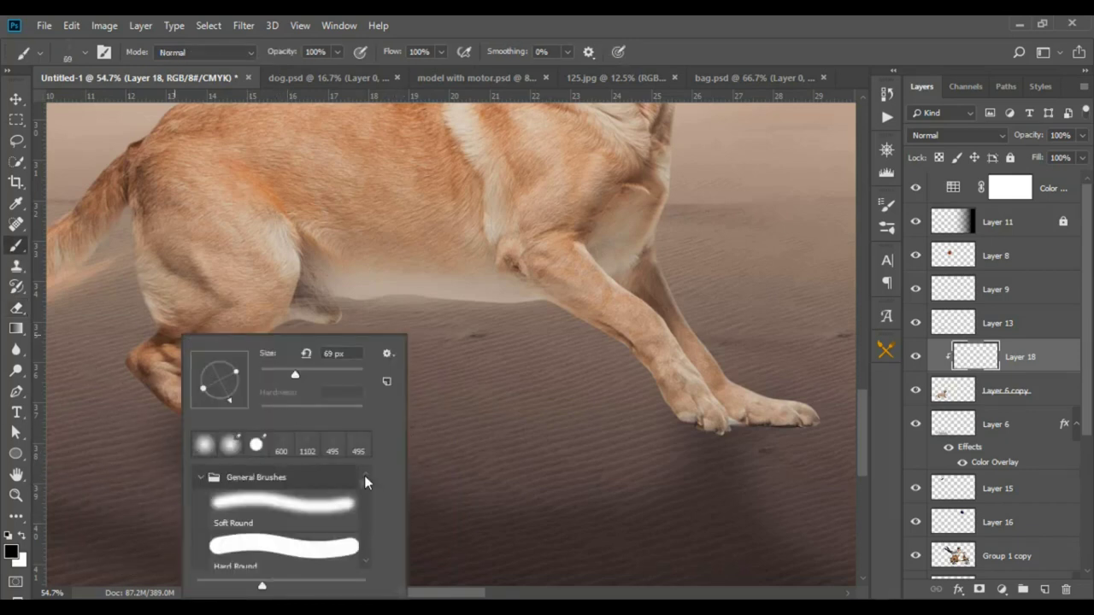
click(280, 502)
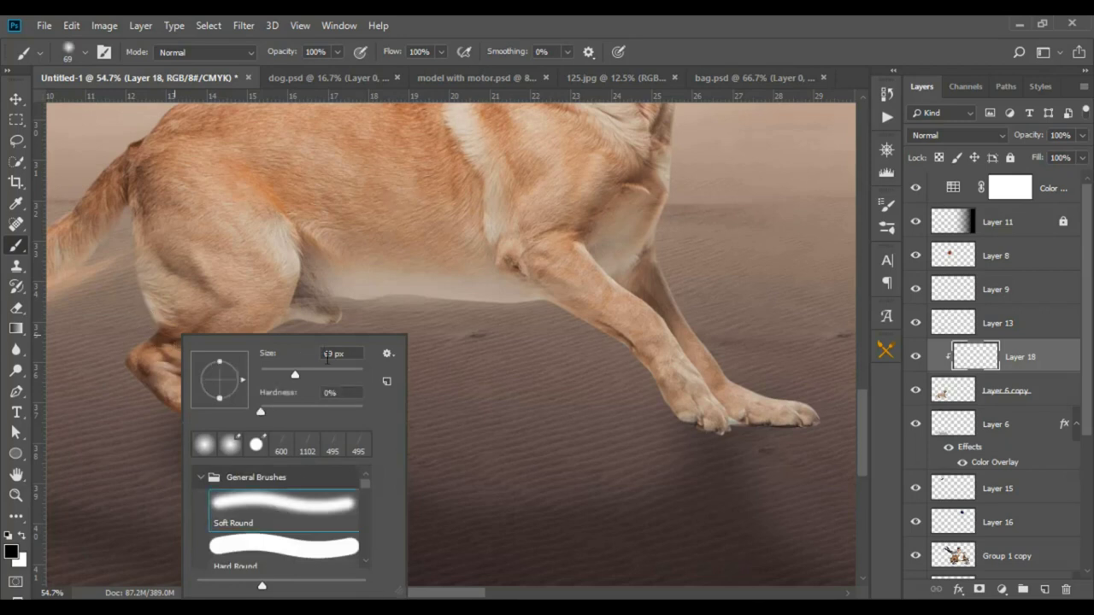
key(Return)
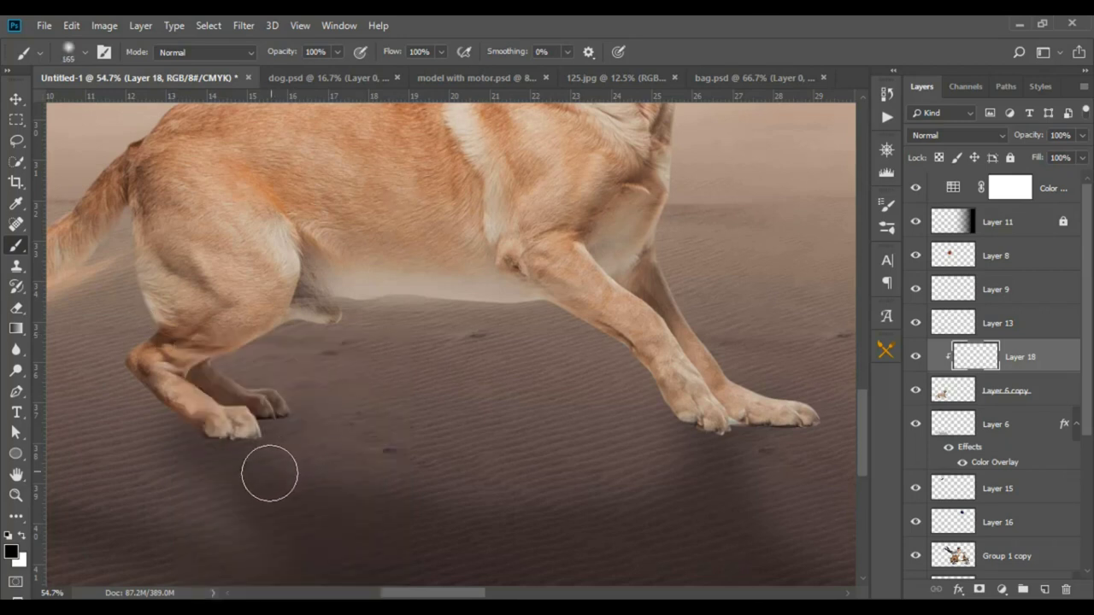
key(bracketright)
key(bracketright)
drag(186, 513, 122, 476)
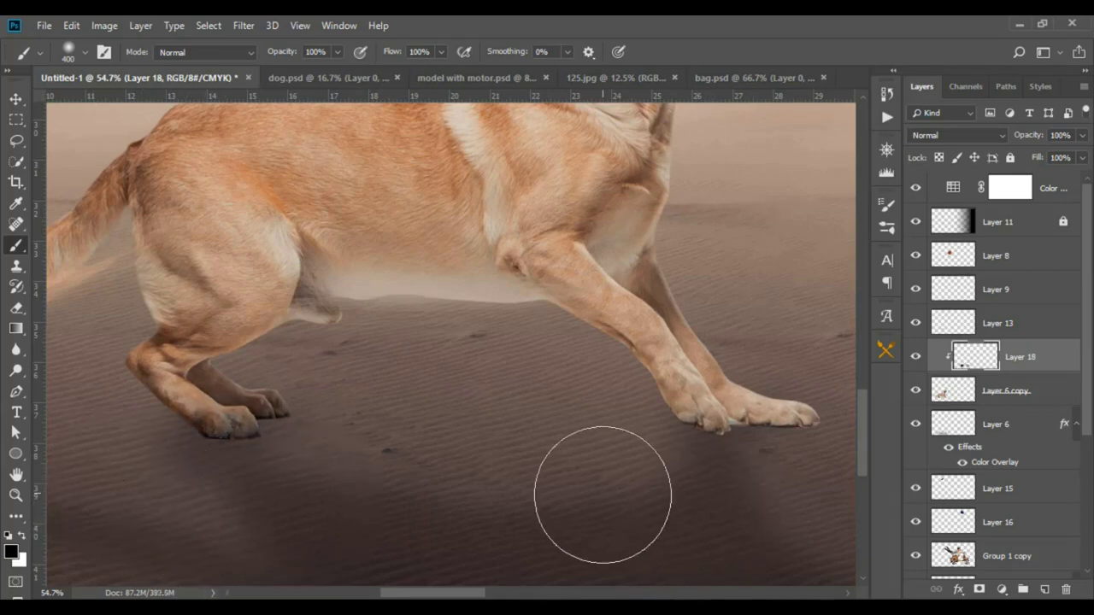
drag(601, 493, 488, 483)
mouse_move(611, 488)
mouse_down()
mouse_move(709, 476)
mouse_move(559, 507)
mouse_move(473, 471)
mouse_move(416, 474)
mouse_up()
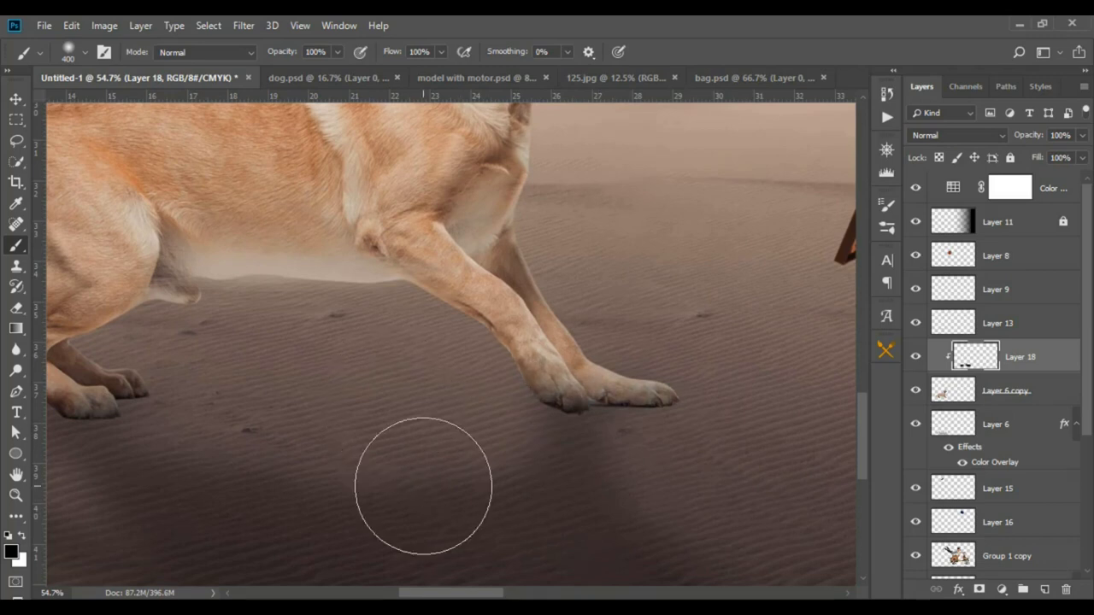
key(ctrl+0)
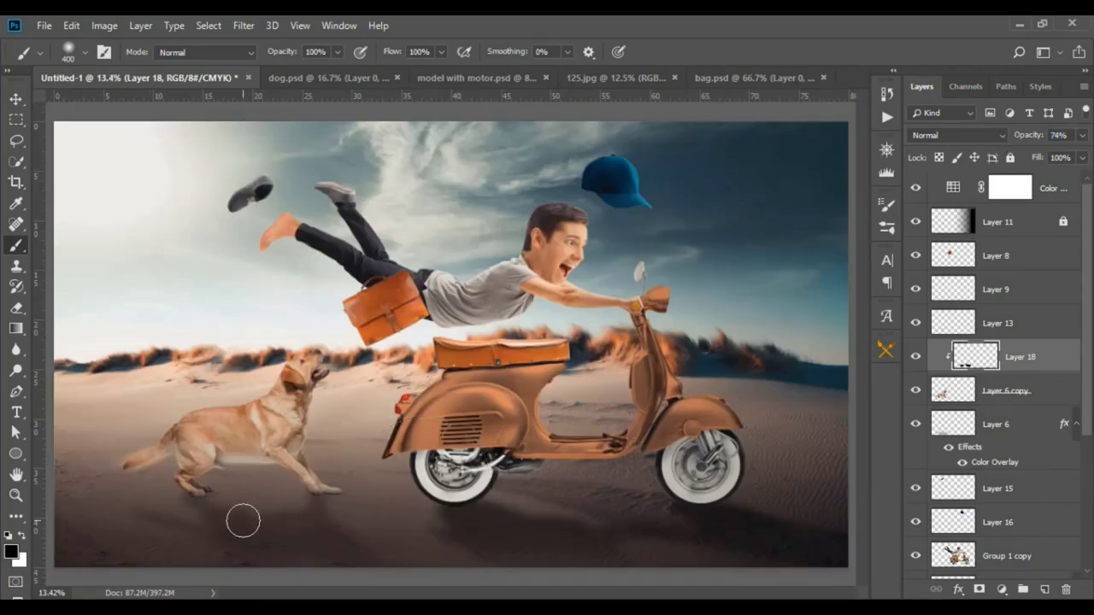
Add Layer 19 clipped to the dog with a black gradient over its lower body at 49% opacity.
click(1014, 392)
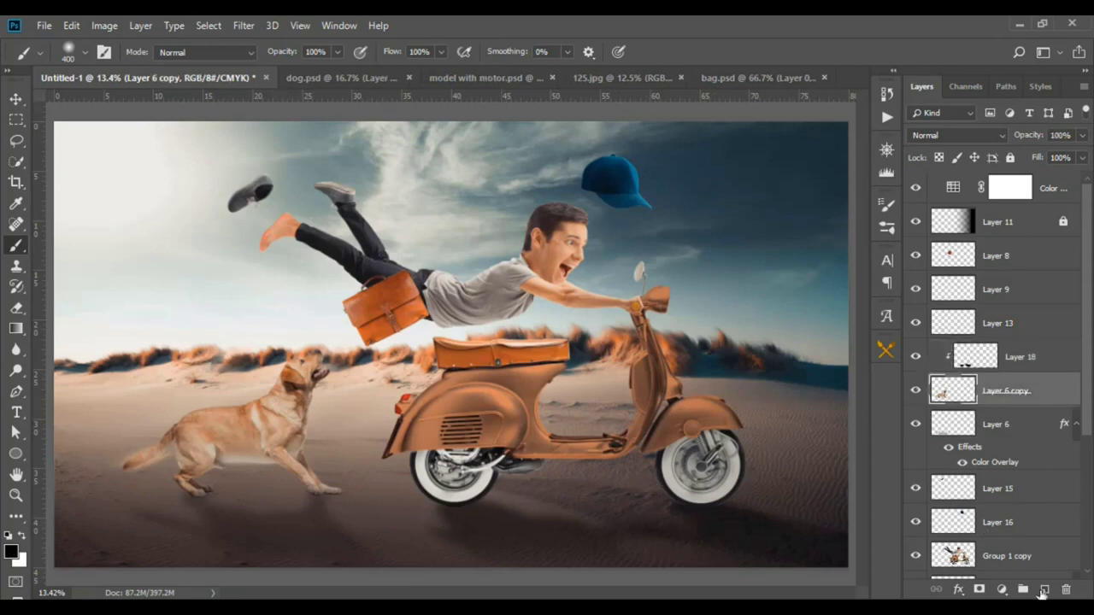
click(1044, 590)
click(12, 335)
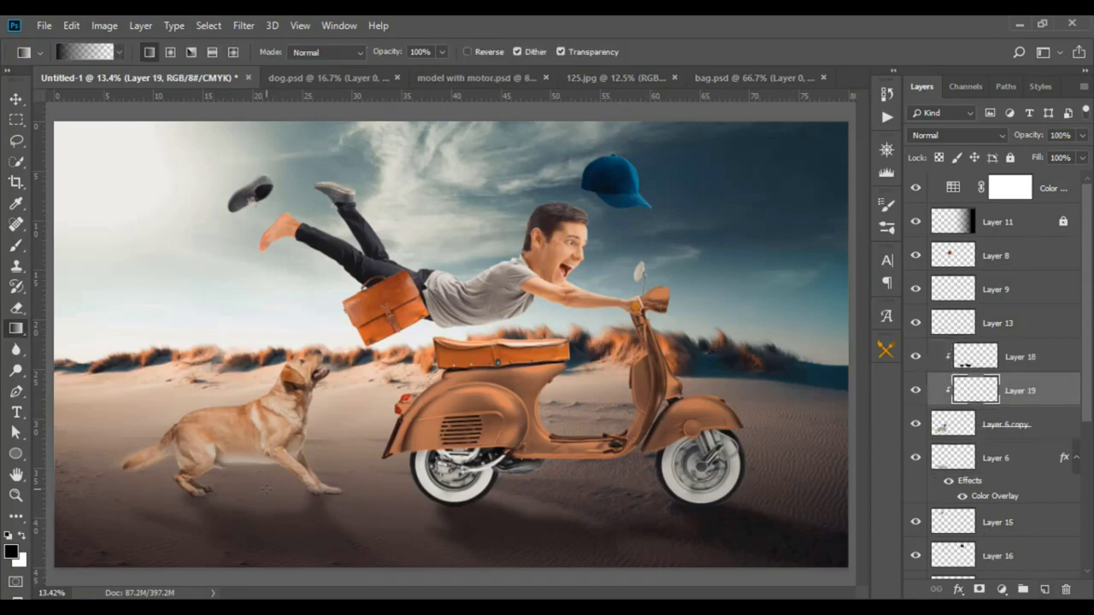
mouse_move(280, 439)
mouse_down()
mouse_move(280, 496)
mouse_move(246, 376)
mouse_up()
key(ctrl+z)
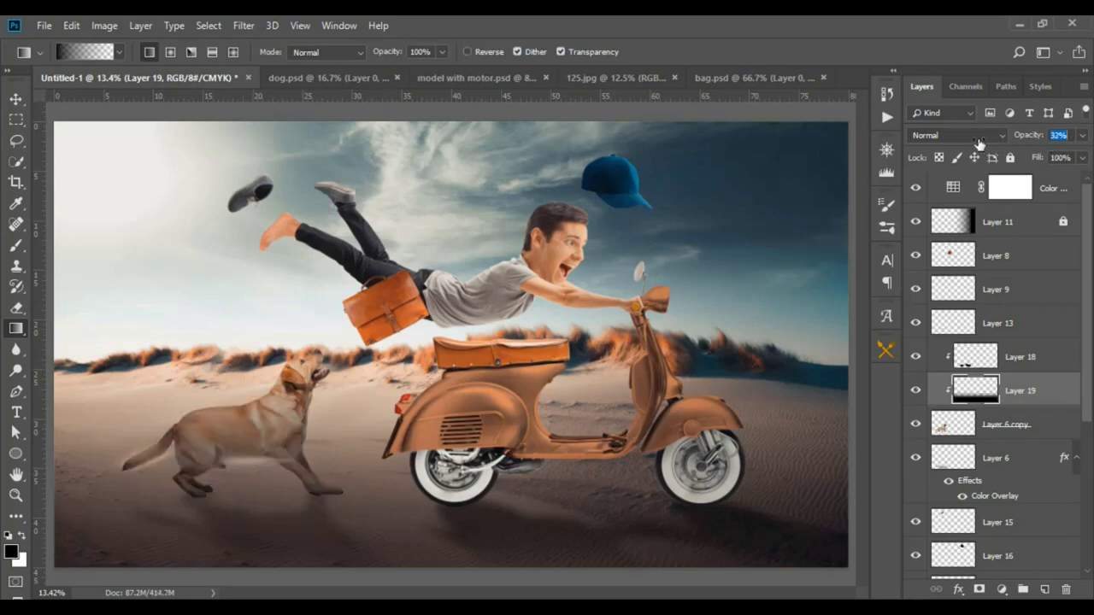
mouse_move(996, 144)
mouse_down()
mouse_move(979, 142)
mouse_move(996, 141)
mouse_up()
Toggle the shading to compare the dog with and without it, then zoom in on the dog.
click(915, 390)
key(v)
key(ctrl+minus)
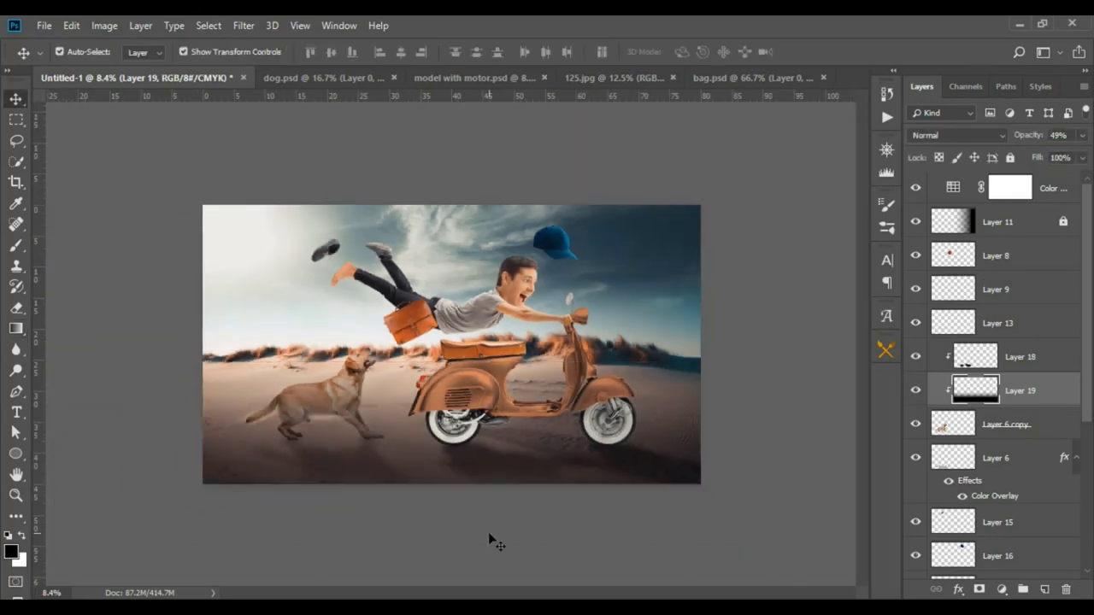
click(493, 541)
scroll(284, 460, up, 5)
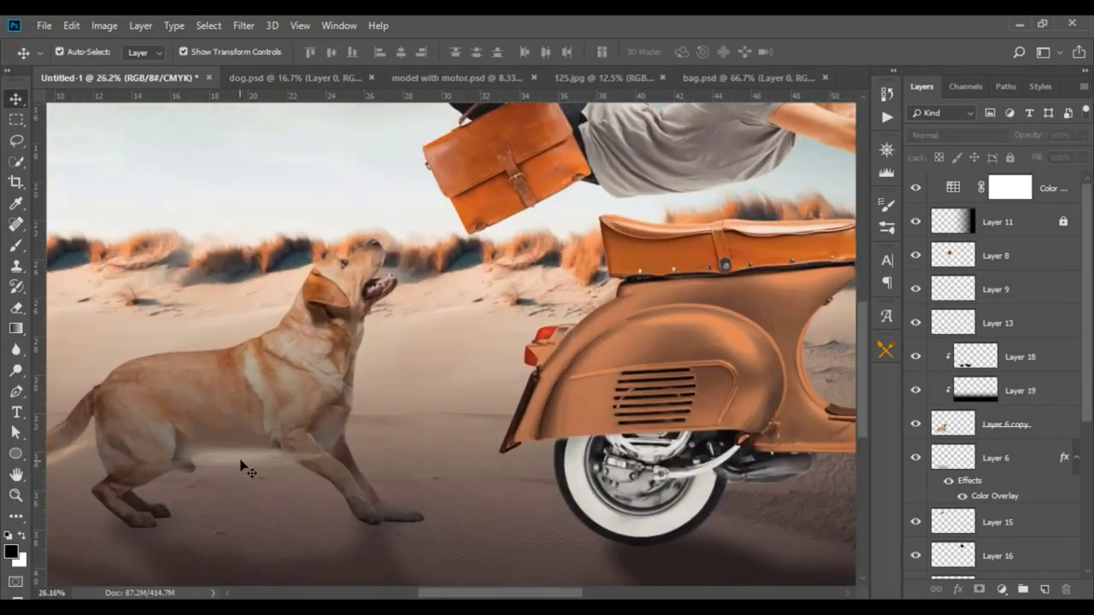
Reposition Layer 13's shadow beneath the dog and delete shading Layers 19 and 18.
drag(246, 469, 273, 490)
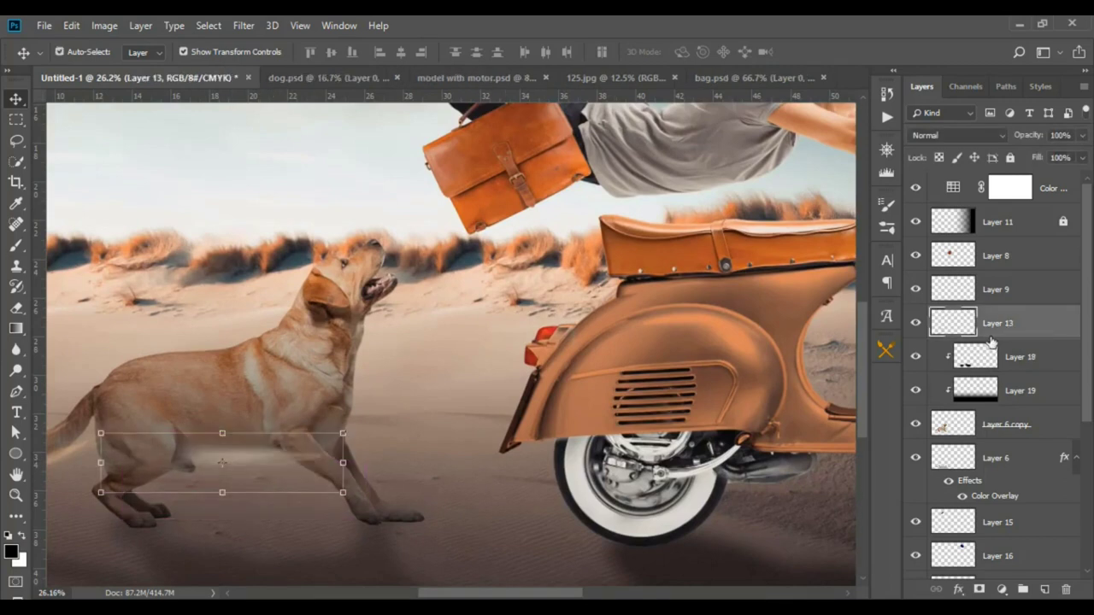
click(1032, 392)
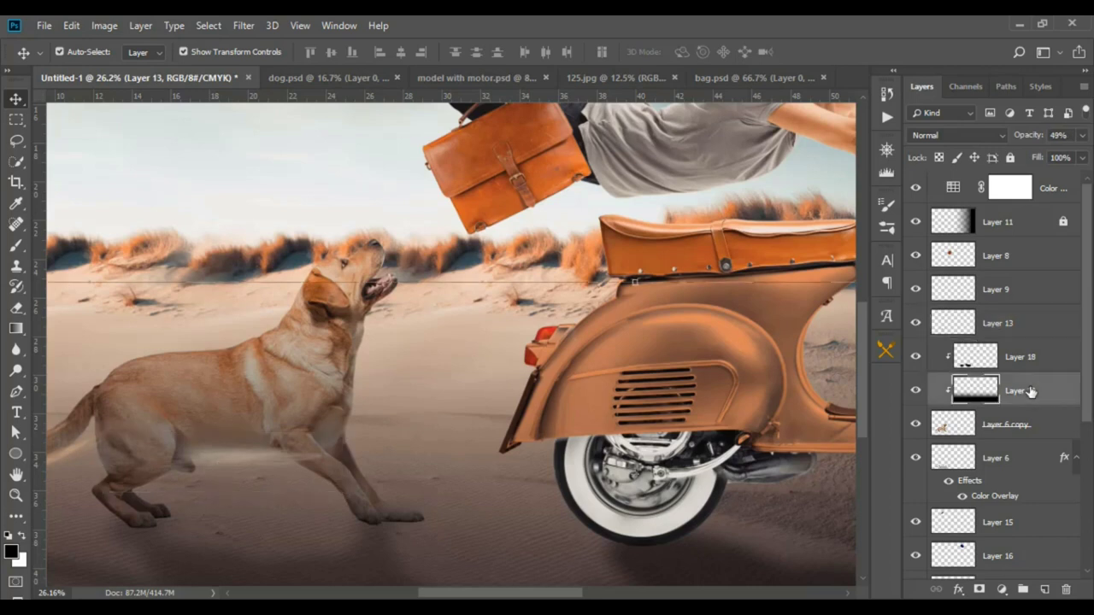
key(Delete)
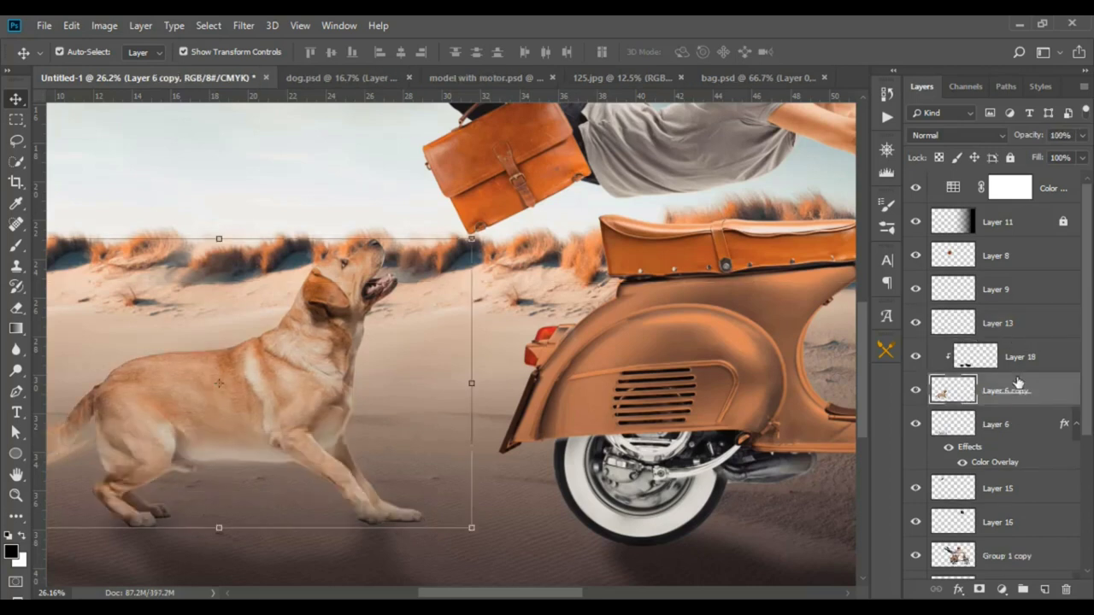
drag(1013, 356, 1013, 275)
alt+click(1017, 341)
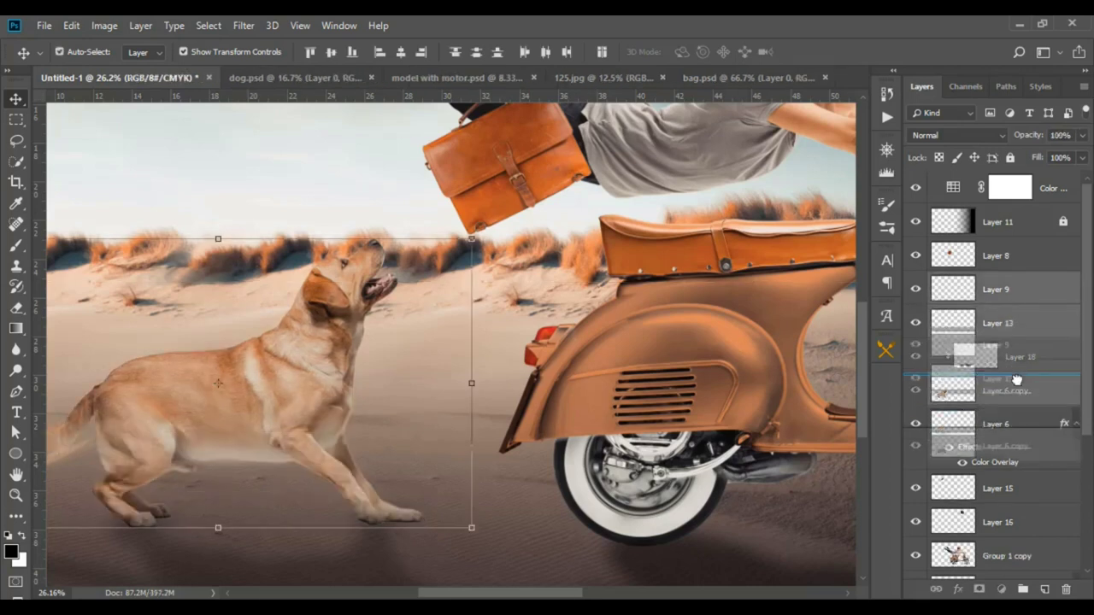
alt+click(1017, 375)
key(ctrl+z)
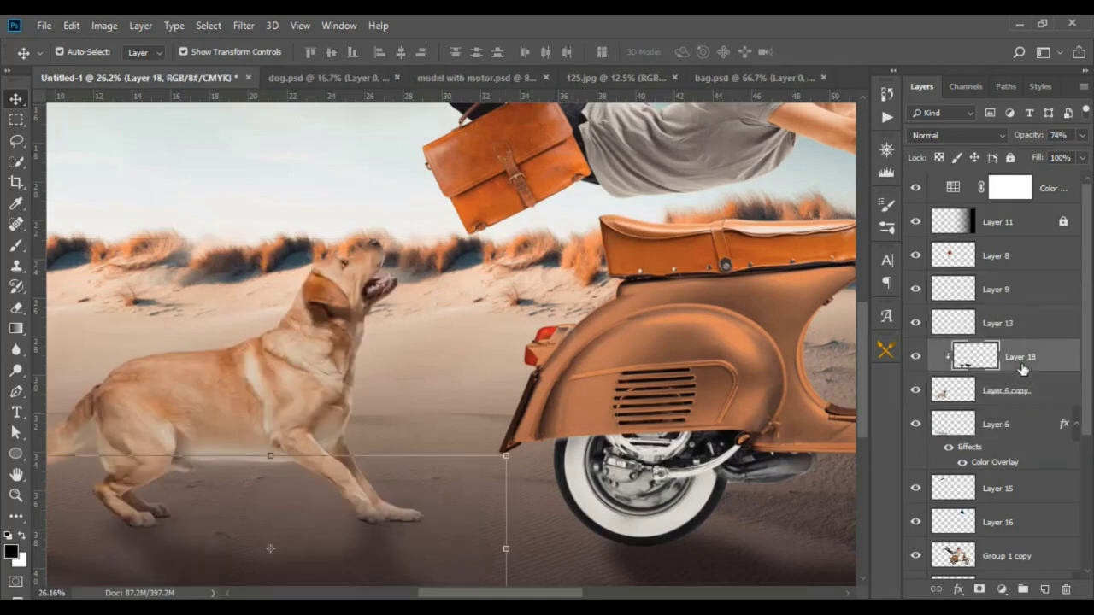
key(ctrl+z)
Merge the dog and shadow layers into Layer 9 and add a new empty layer above it.
shift+click(1018, 297)
key(ctrl+e)
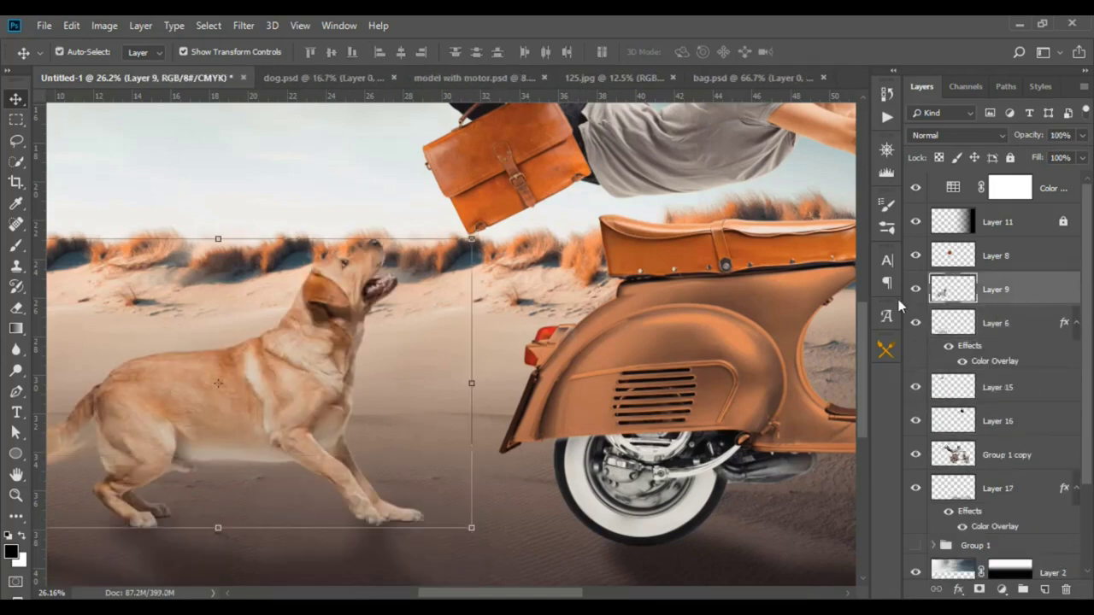
click(1046, 590)
Clip the new layer to the dog and brush a dark shadow under its front paws.
click(16, 245)
scroll(402, 518, up, 2)
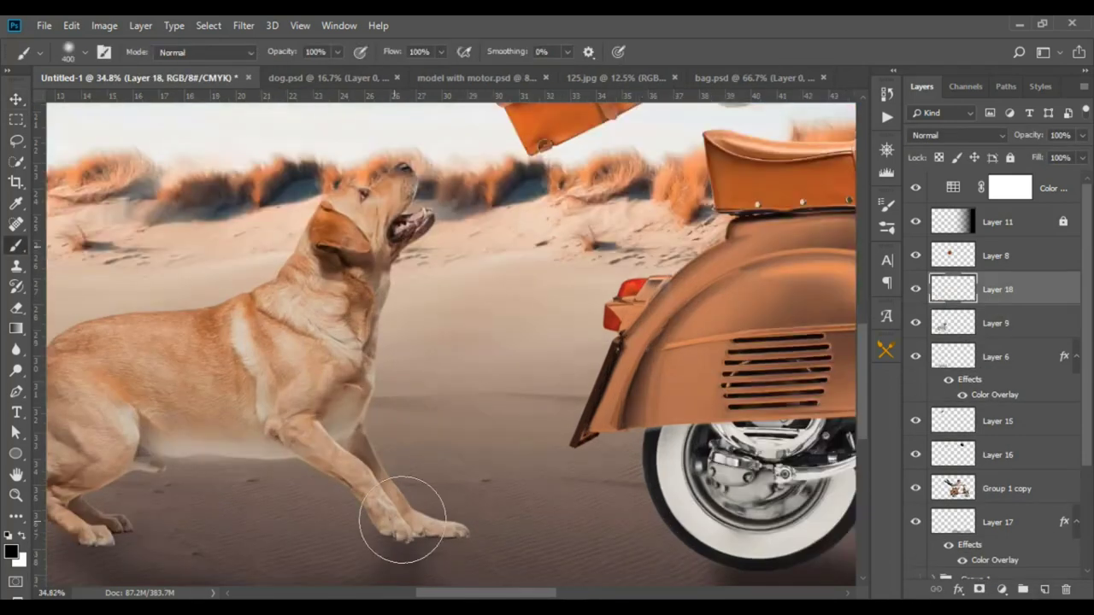
scroll(496, 433, up, 1)
scroll(261, 484, up, 1)
scroll(242, 505, up, 1)
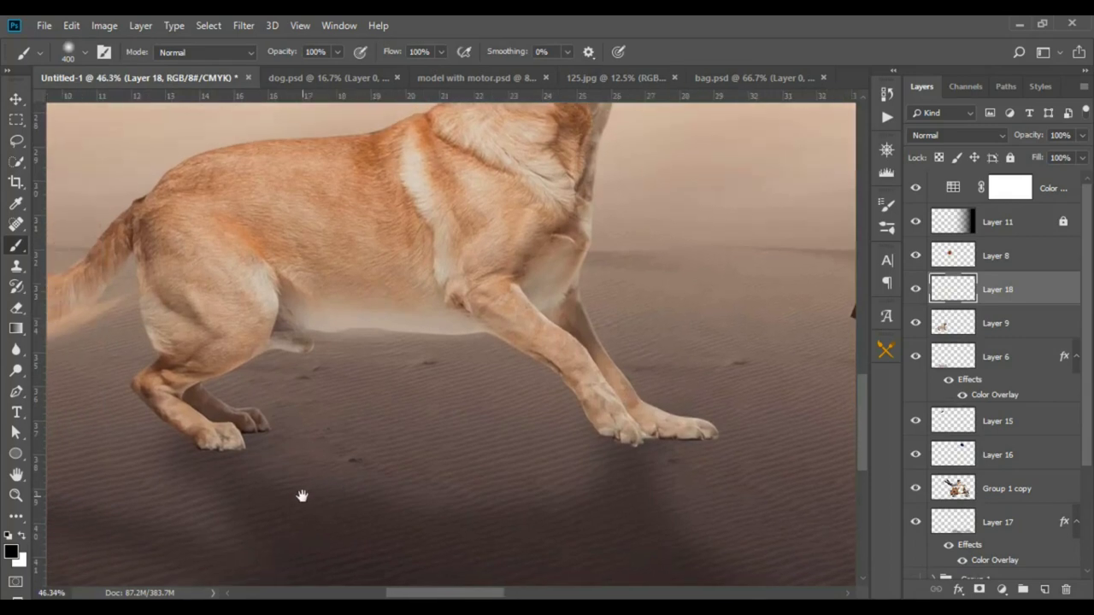
click(261, 509)
key(ctrl+z)
right_click(1007, 293)
click(855, 296)
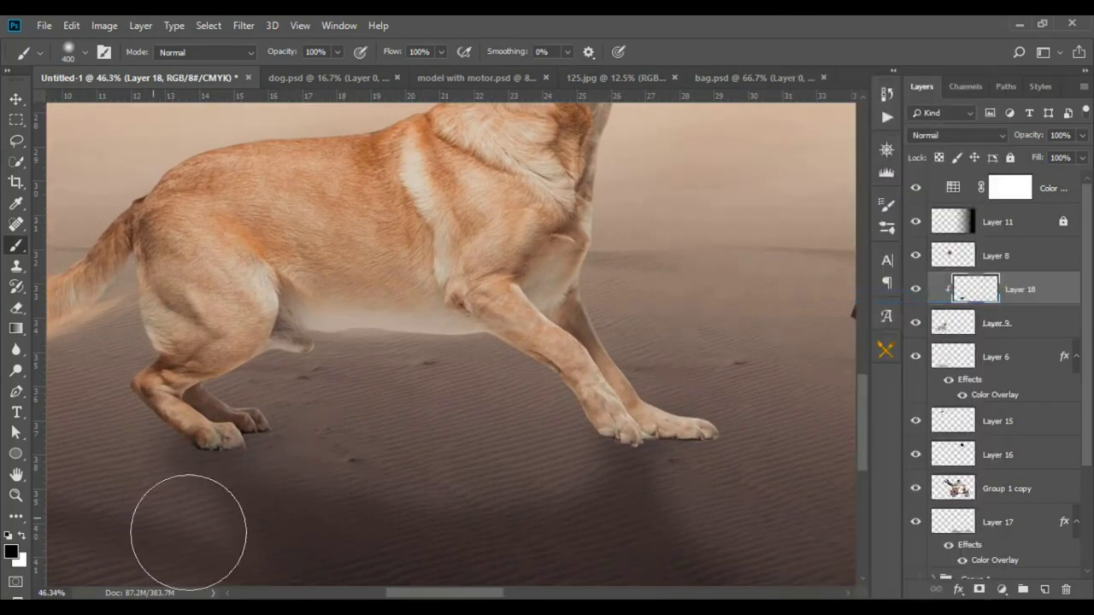
drag(607, 432, 693, 432)
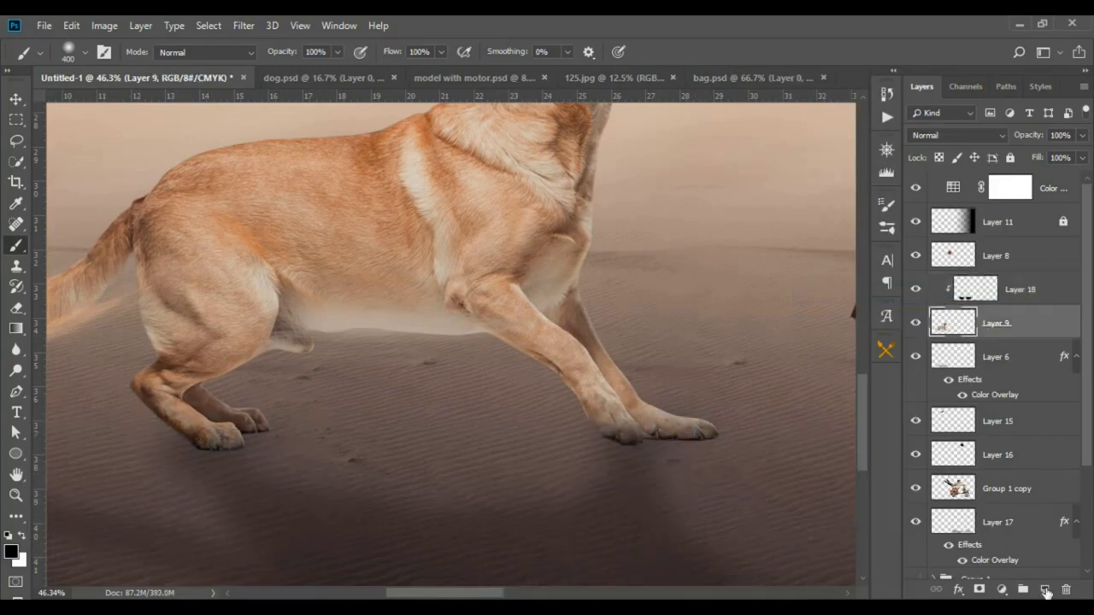
Add another clipped layer with a dark gradient over the dog's lower body at about 45% opacity.
ctrl+click(1045, 589)
click(16, 329)
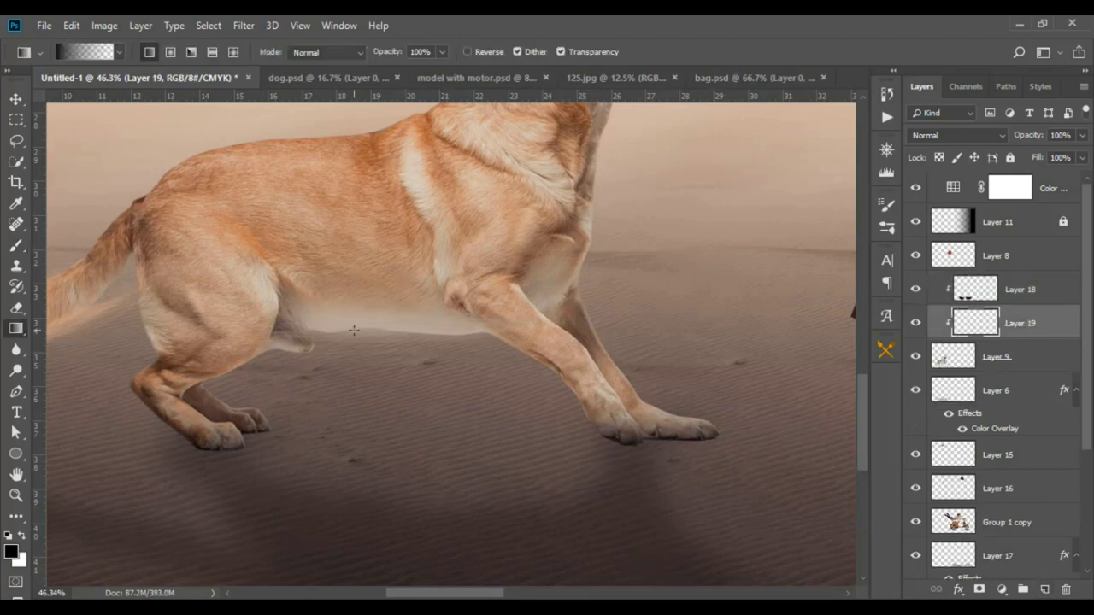
drag(353, 330, 381, 392)
scroll(381, 392, down, 1)
key(ctrl+z)
mouse_move(382, 218)
mouse_down()
mouse_move(383, 339)
mouse_move(422, 333)
mouse_up()
scroll(383, 338, down, 2)
key(ctrl+z)
key(ctrl+shift+z)
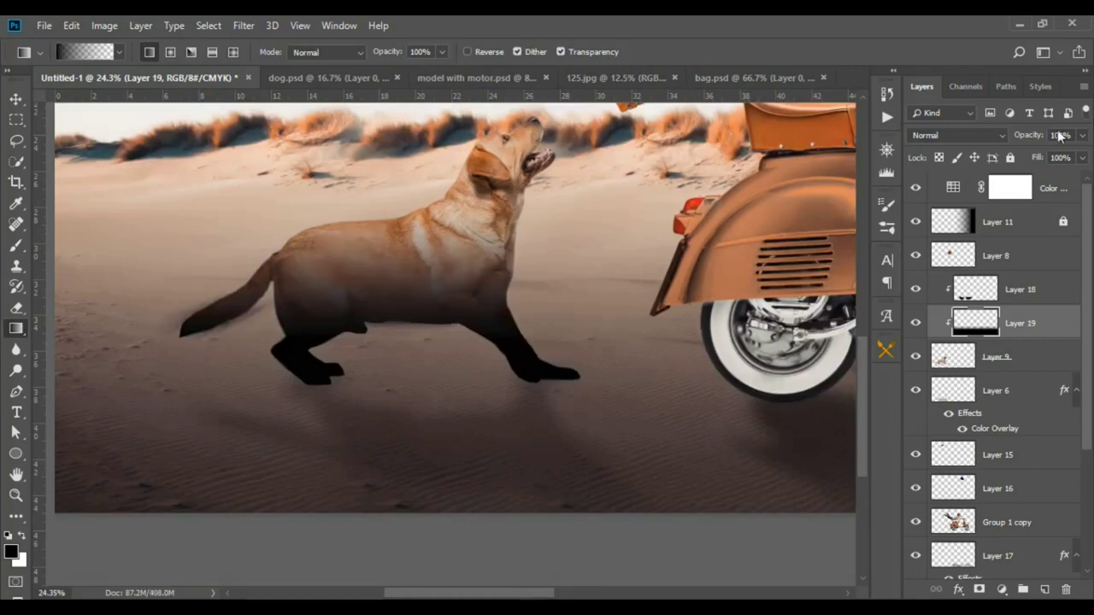
drag(1022, 139, 1000, 139)
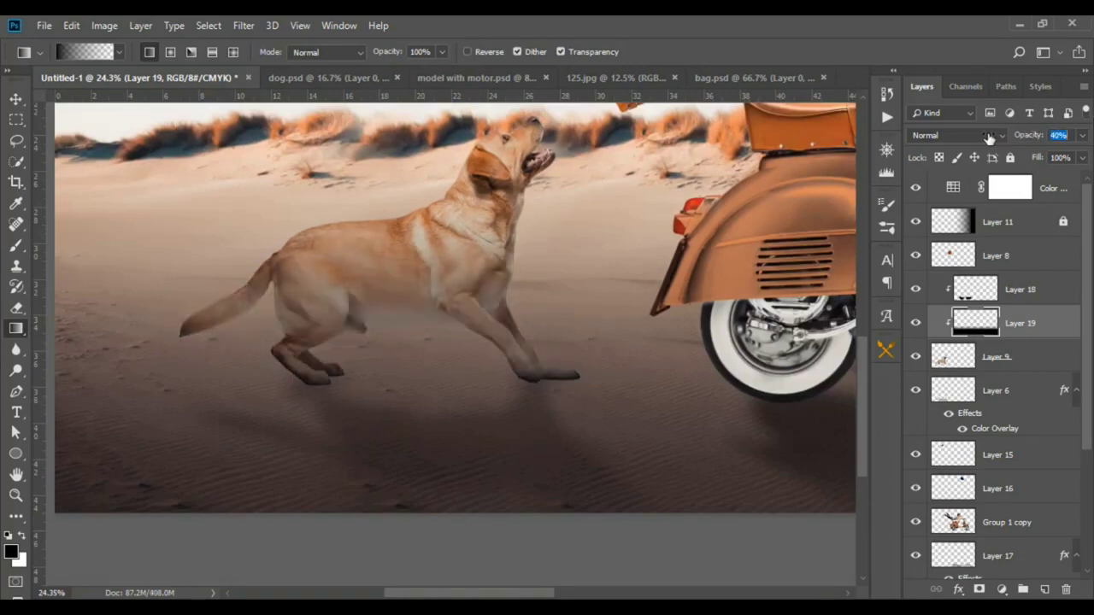
text(45)
Fit the image on screen and drag the dust photo PGY0mdWl4v.jpg from the stocks folder onto the canvas.
key(ctrl+0)
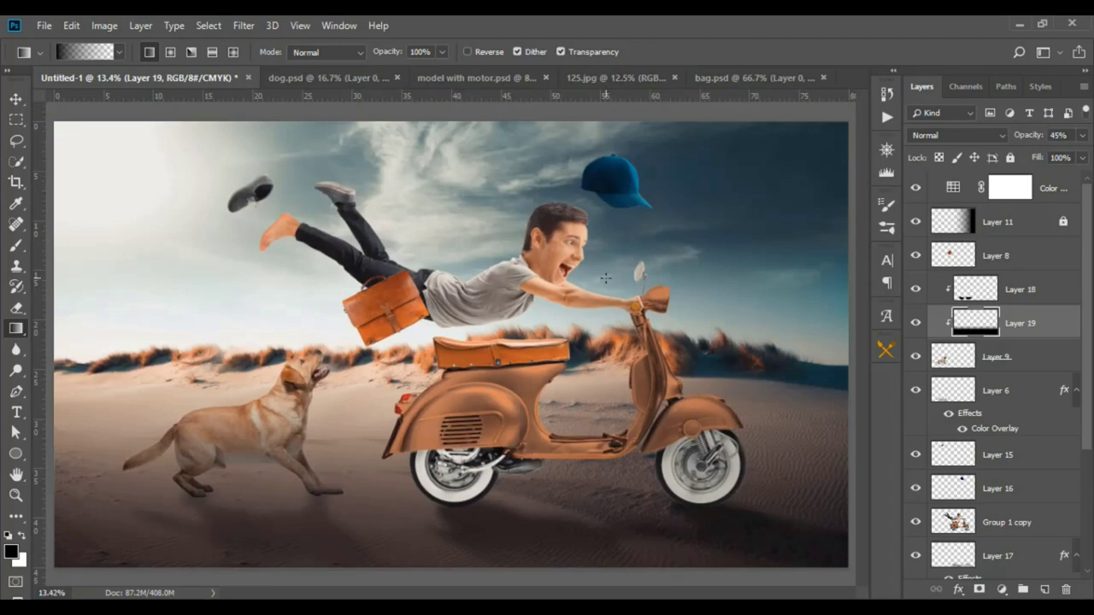
key(v)
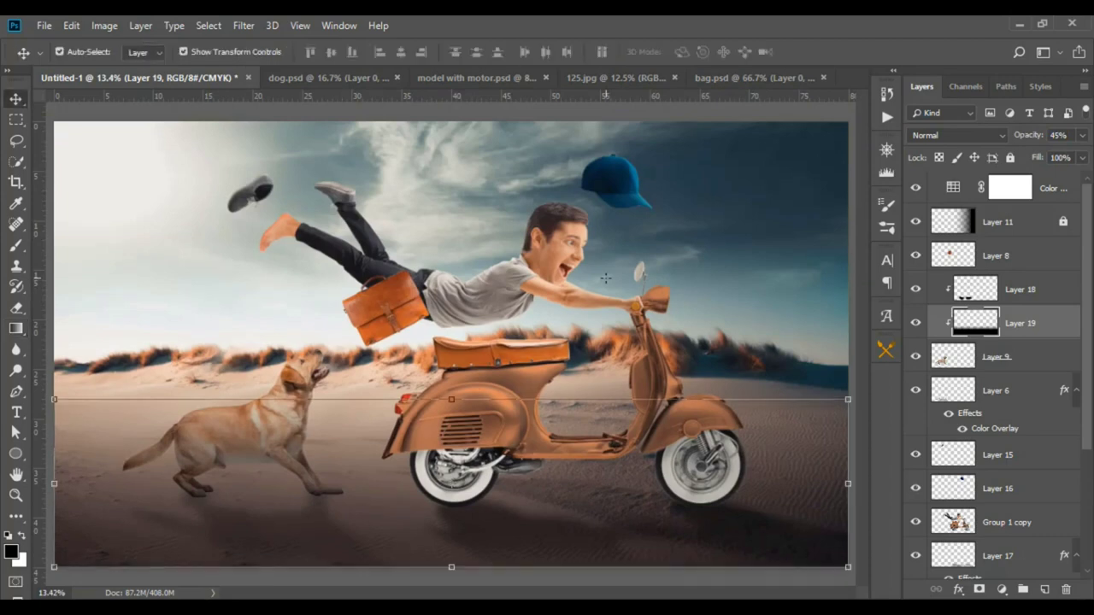
scroll(654, 492, up, 3)
scroll(733, 505, up, 3)
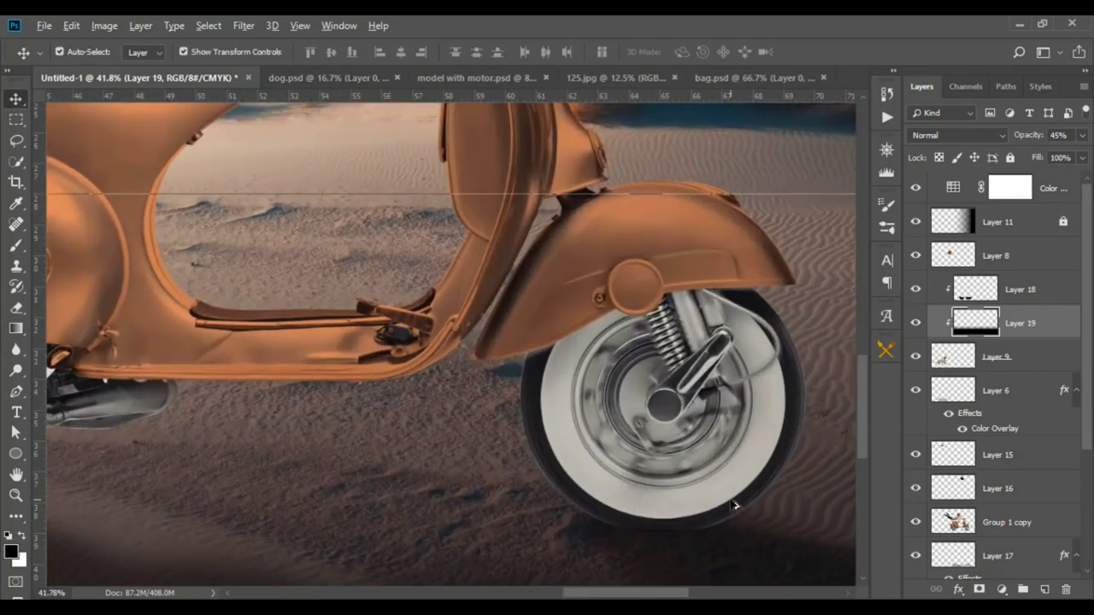
scroll(734, 505, down, 3)
scroll(733, 505, down, 2)
scroll(733, 505, down, 1)
click(801, 342)
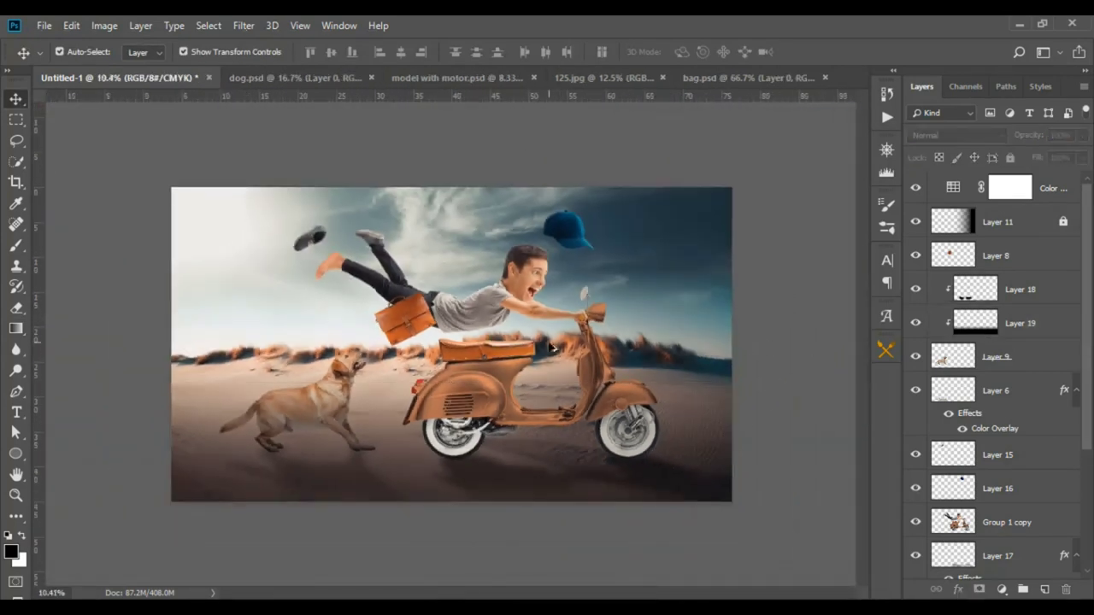
scroll(551, 346, up, 1)
key(alt+Tab)
drag(183, 248, 474, 517)
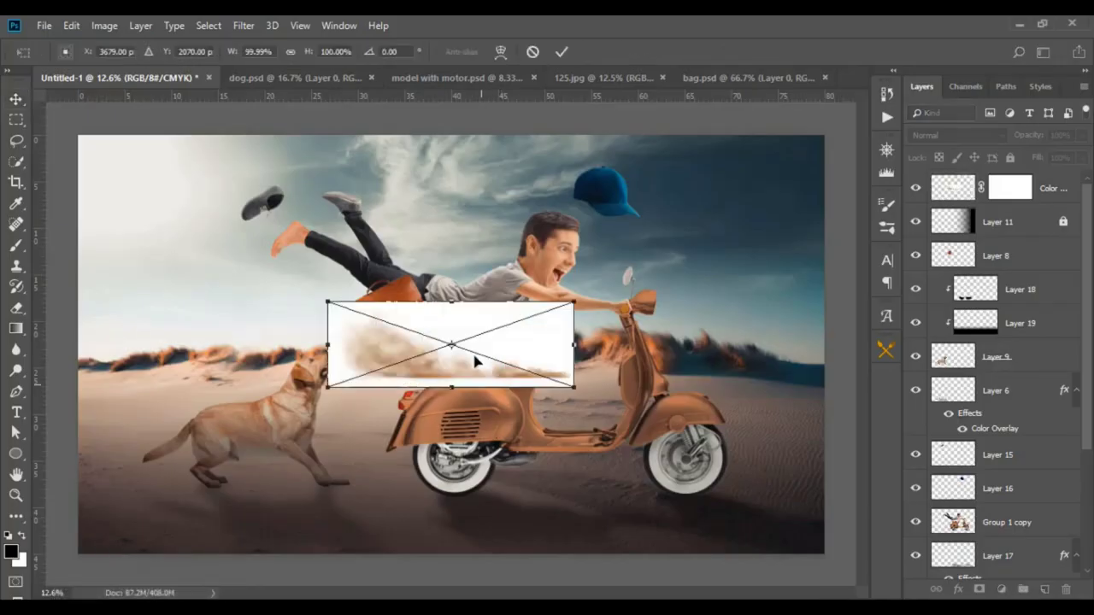
Place the dust cloud under the scooter in Multiply mode, below the colour fill, and enlarge it.
drag(476, 359, 518, 471)
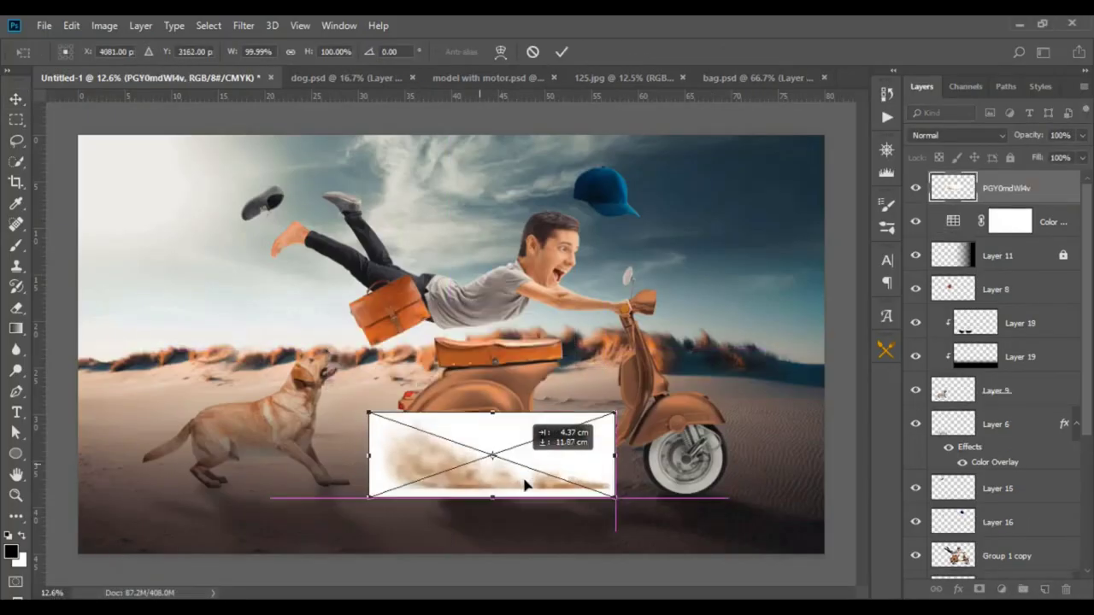
drag(1008, 221, 995, 194)
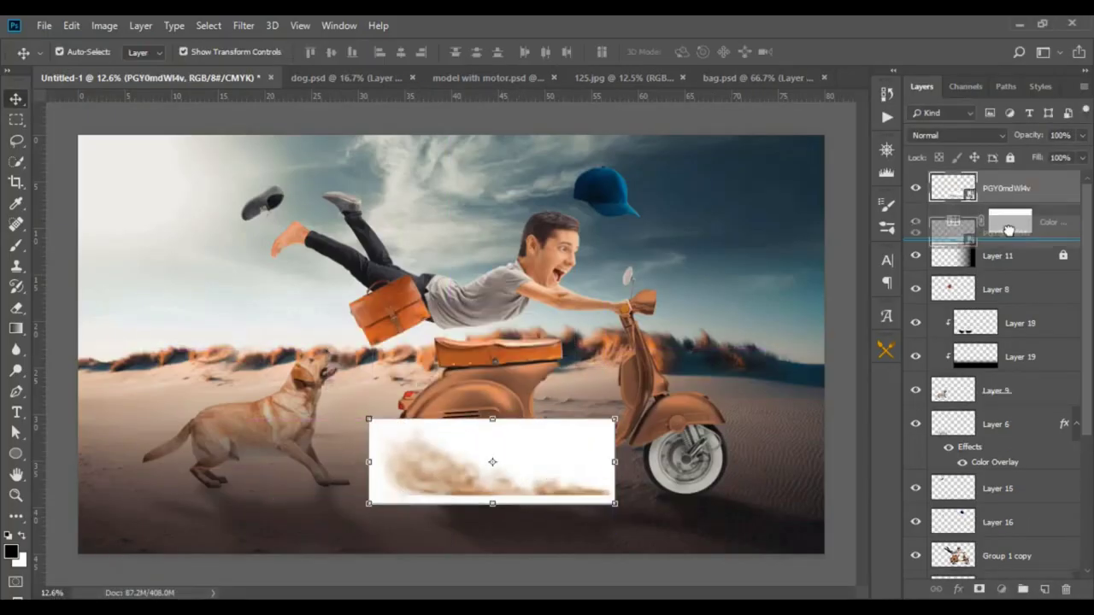
click(970, 135)
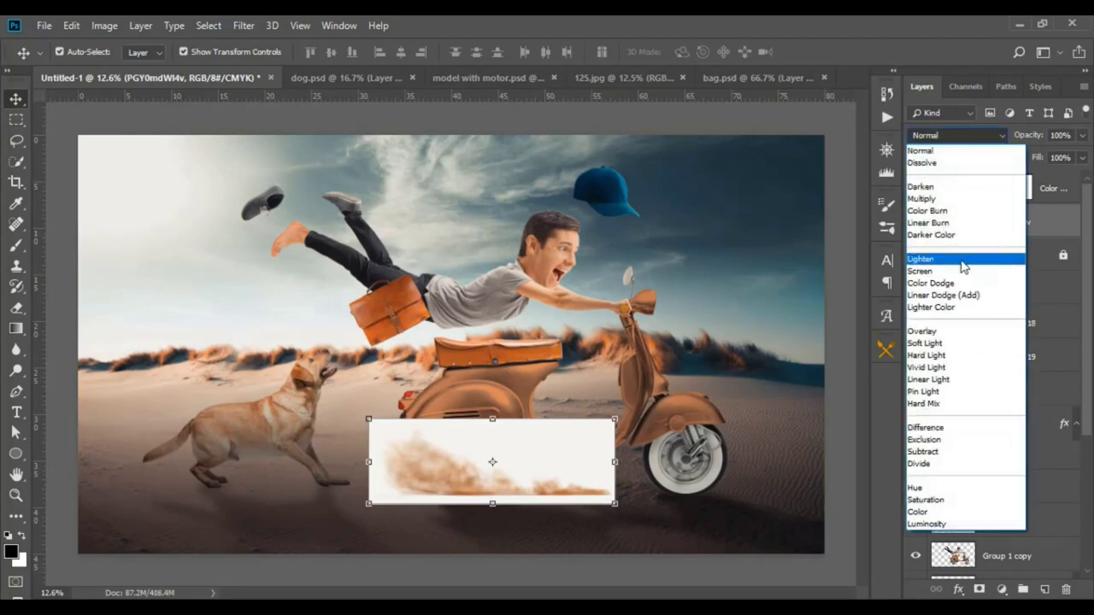
click(941, 202)
key(ctrl+t)
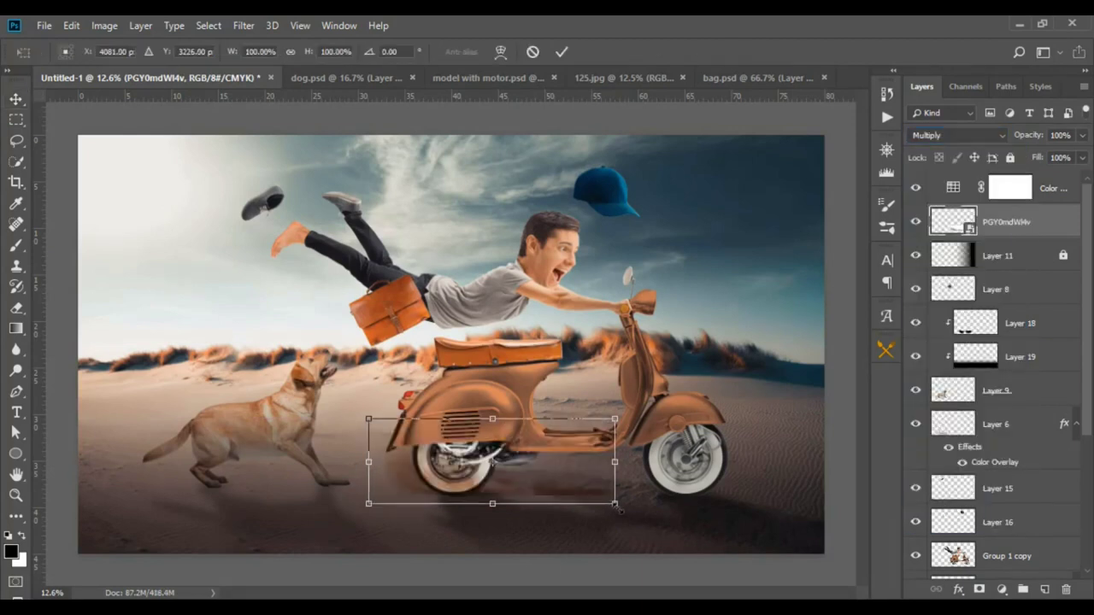
drag(614, 503, 675, 519)
key(Return)
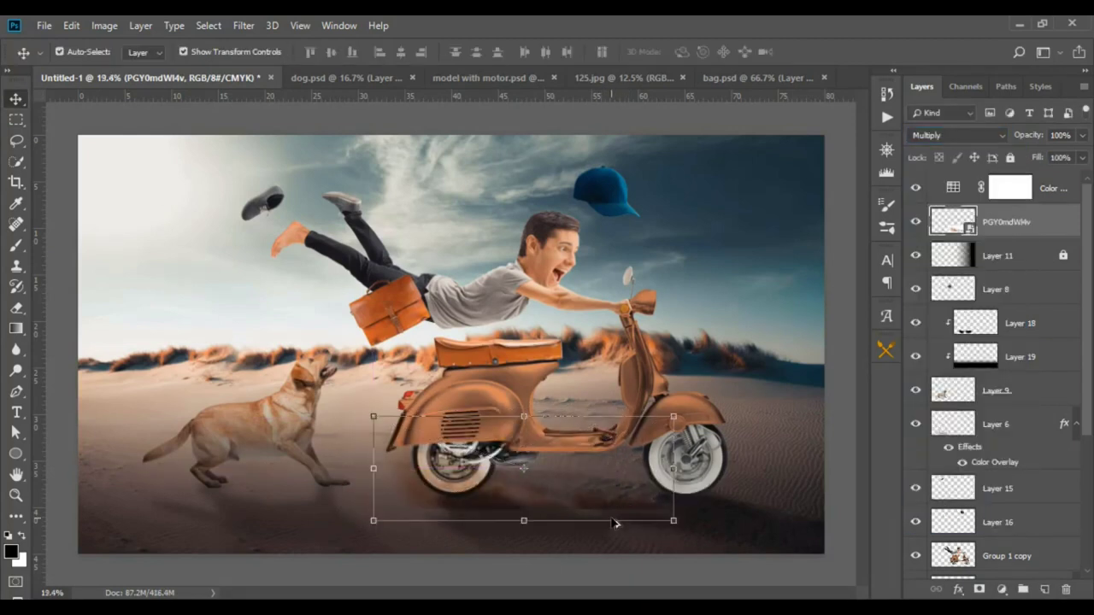
Rasterize the dust layer, soft-erase its edges with a 500 px eraser, and duplicate it slightly aside.
scroll(624, 513, up, 5)
key(e)
click(423, 493)
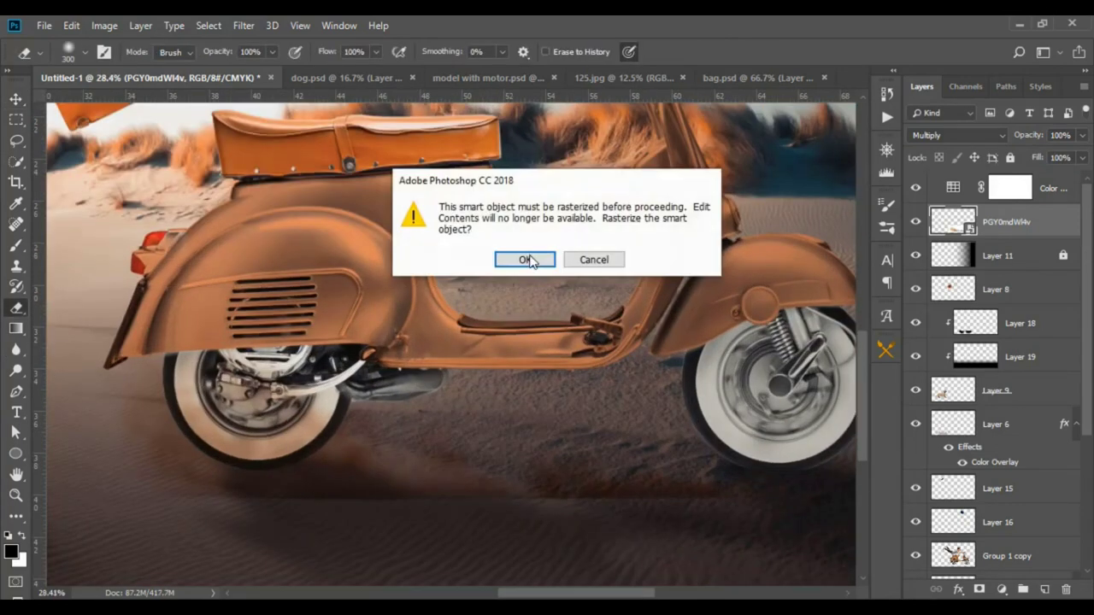
click(523, 262)
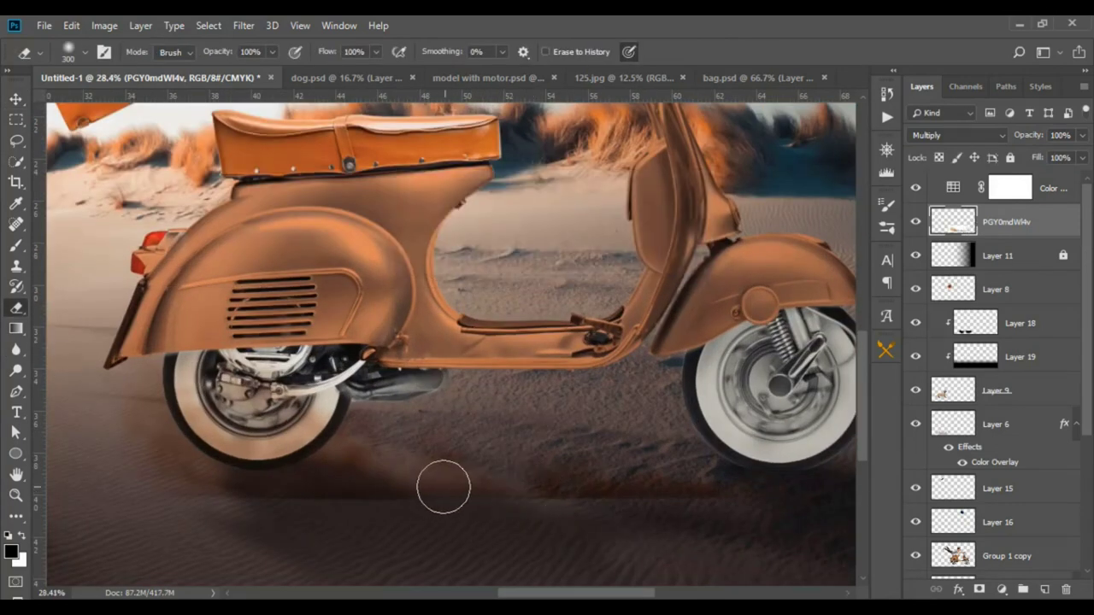
key(bracketright)
key(bracketright)
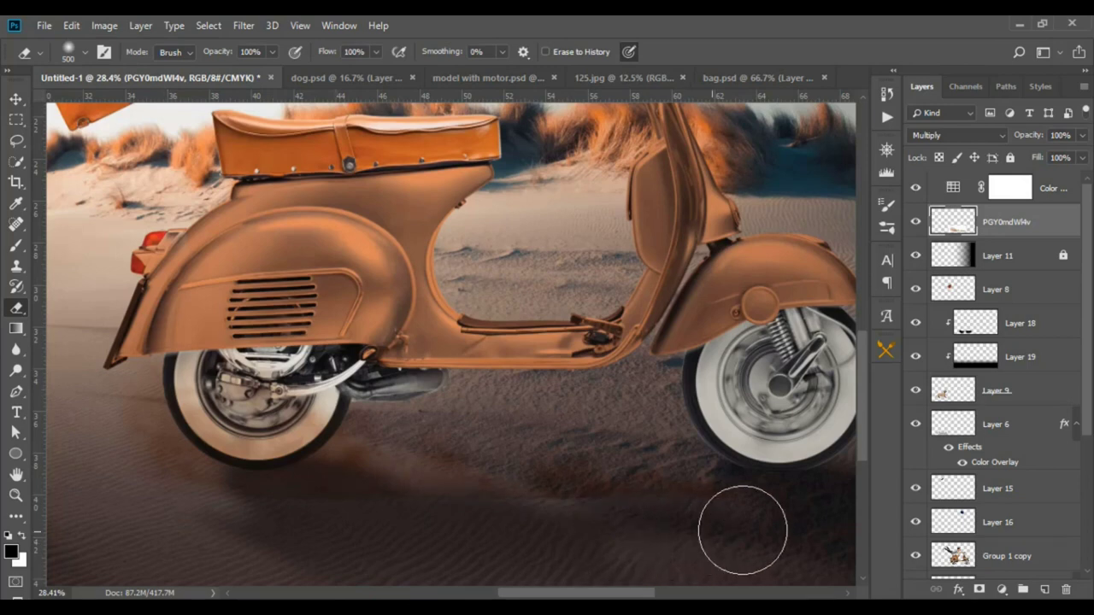
scroll(488, 524, down, 3)
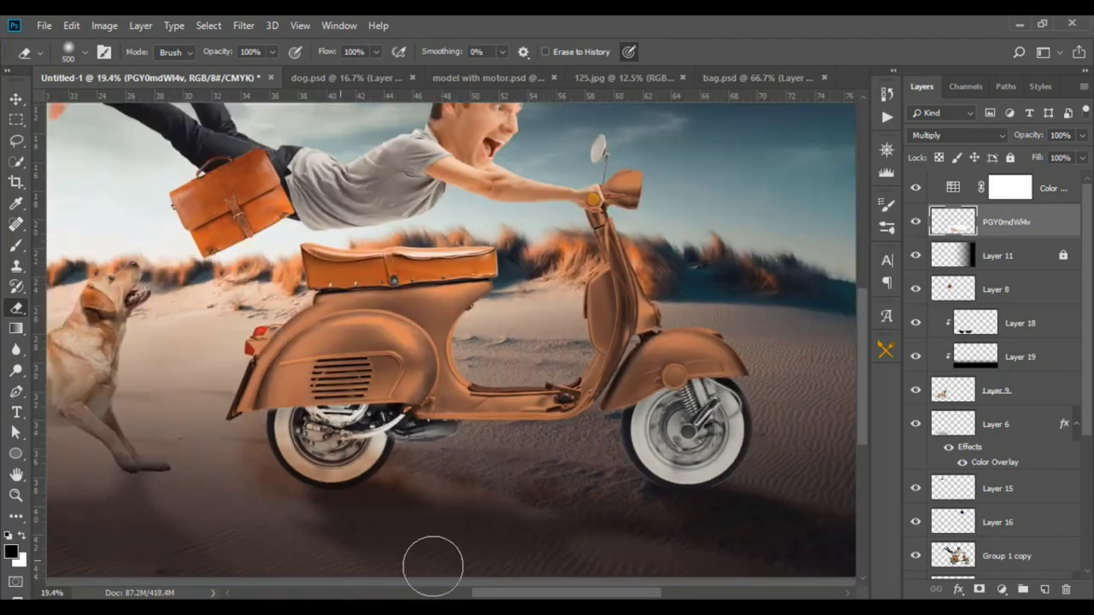
key(v)
drag(502, 452, 546, 431)
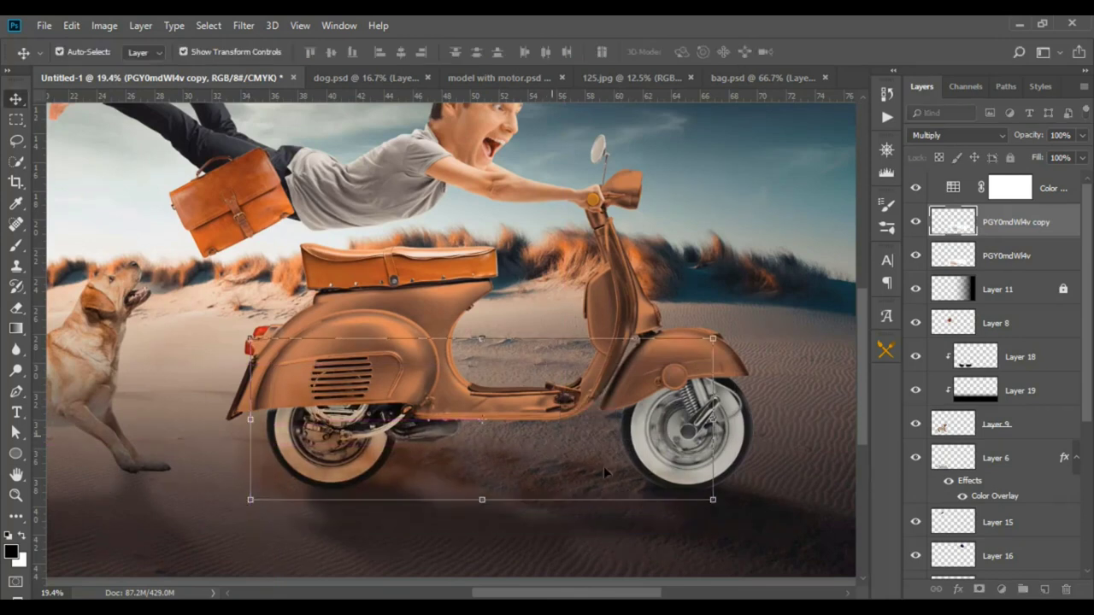
Undo the extra dust copies and lower the dust cloud's Saturation to -61.
mouse_move(603, 466)
mouse_down()
mouse_move(523, 459)
mouse_move(641, 489)
mouse_up()
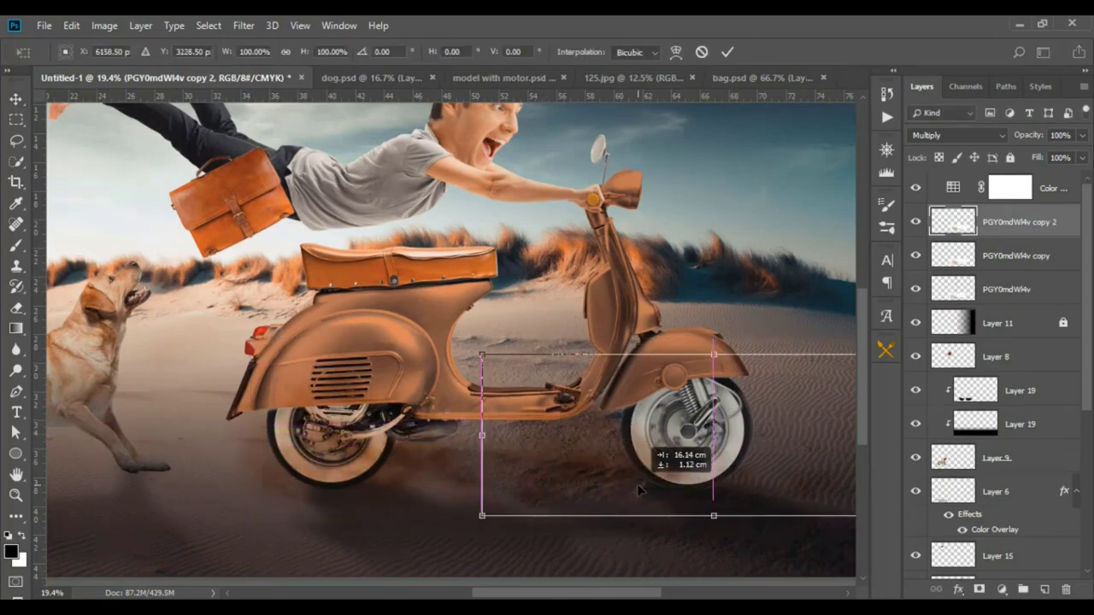
key(ctrl+alt+z)
key(ctrl+alt+z)
key(ctrl+alt+z)
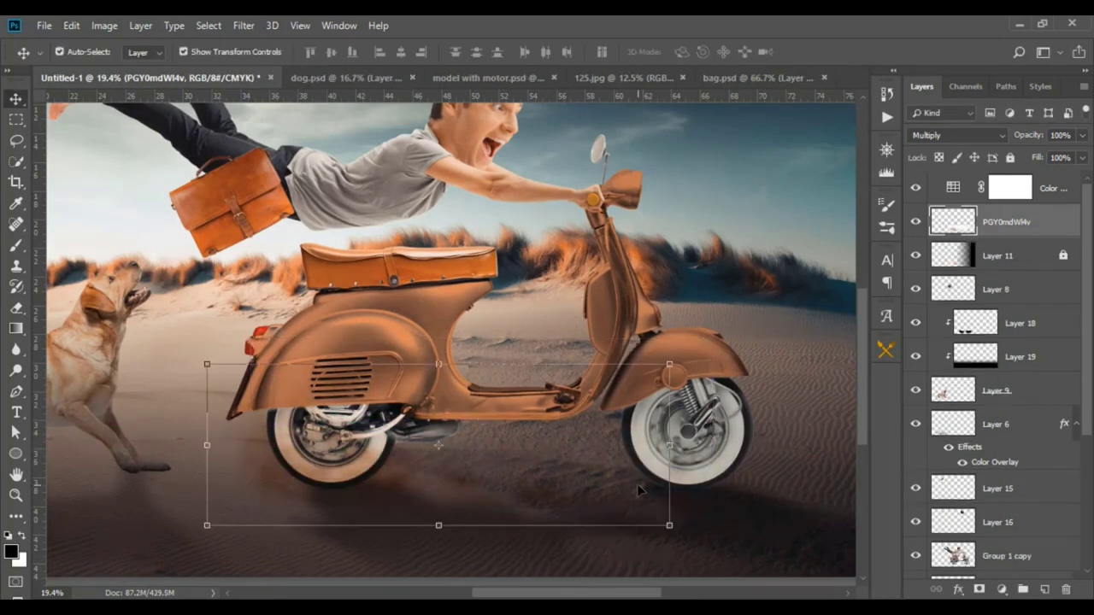
key(ctrl+u)
drag(750, 427, 702, 426)
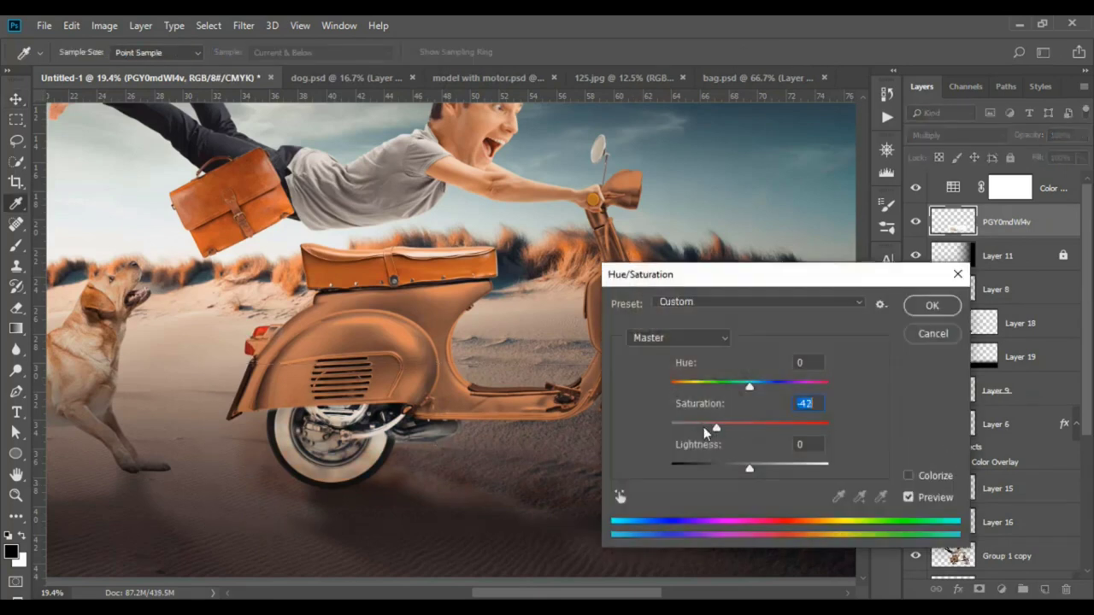
click(930, 306)
Make three copies of the dust and shift them rightward along the ground toward the rear wheel.
key(ctrl+j)
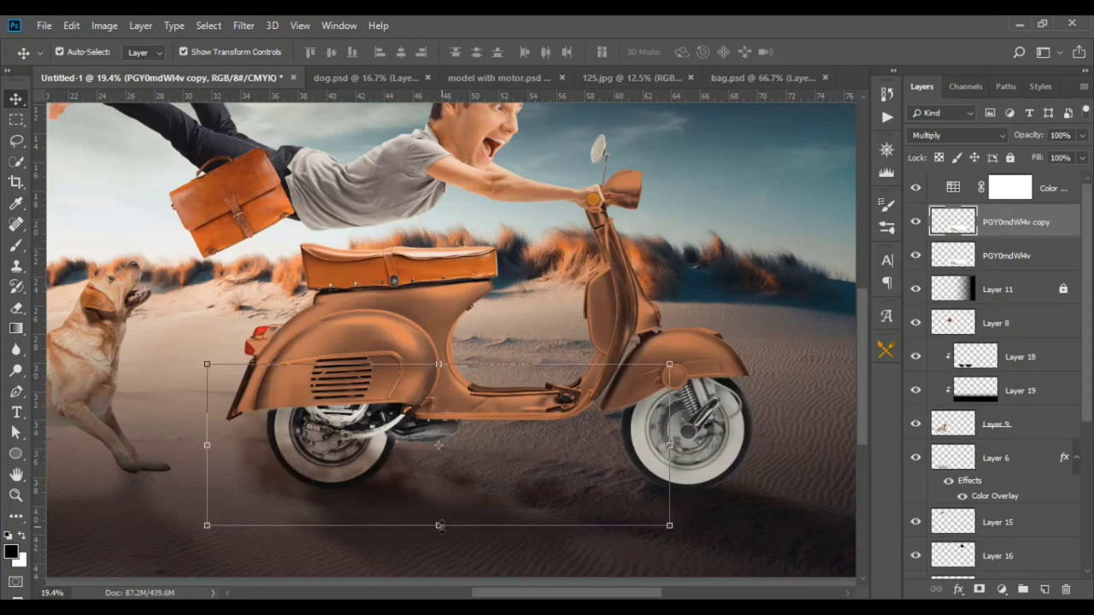
key(ctrl+j)
drag(442, 532, 578, 533)
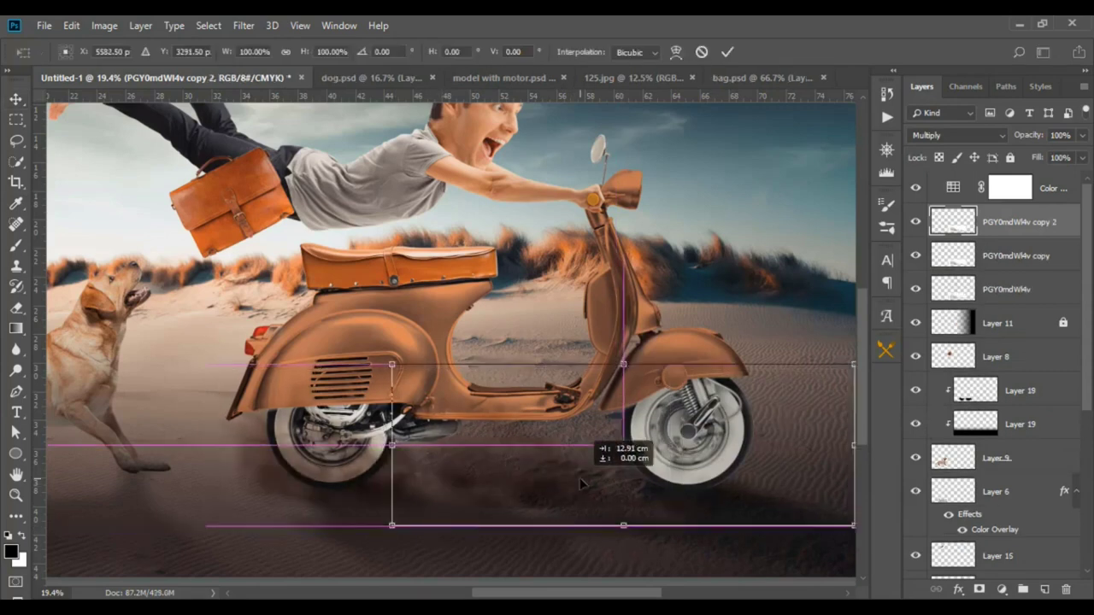
key(ctrl+j)
key(ctrl+t)
mouse_move(515, 458)
mouse_down()
mouse_move(724, 458)
mouse_move(682, 459)
mouse_up()
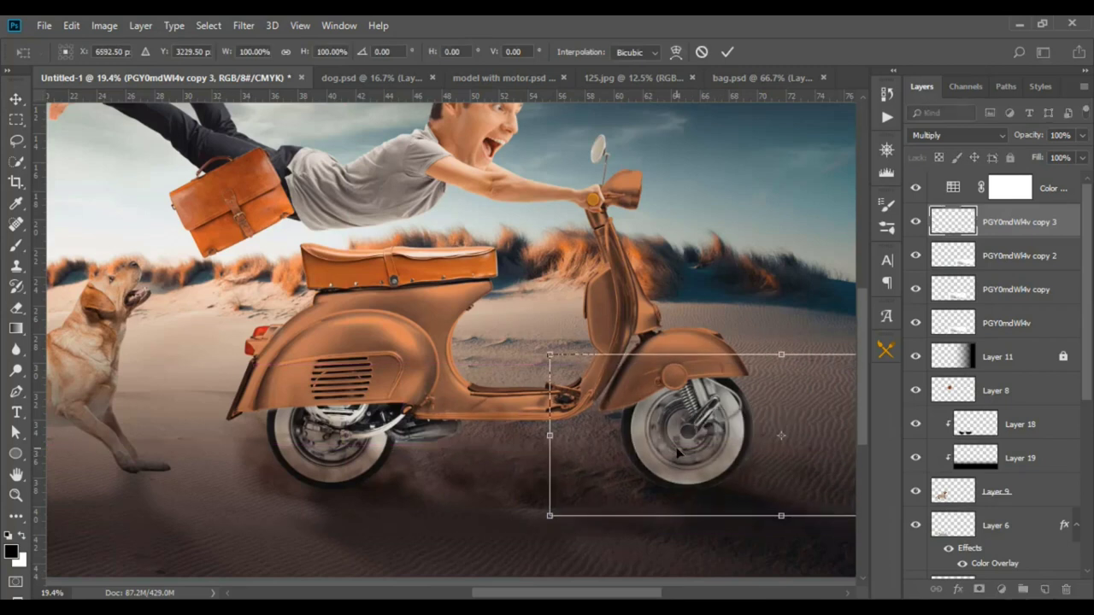
key(Return)
key(ctrl+minus)
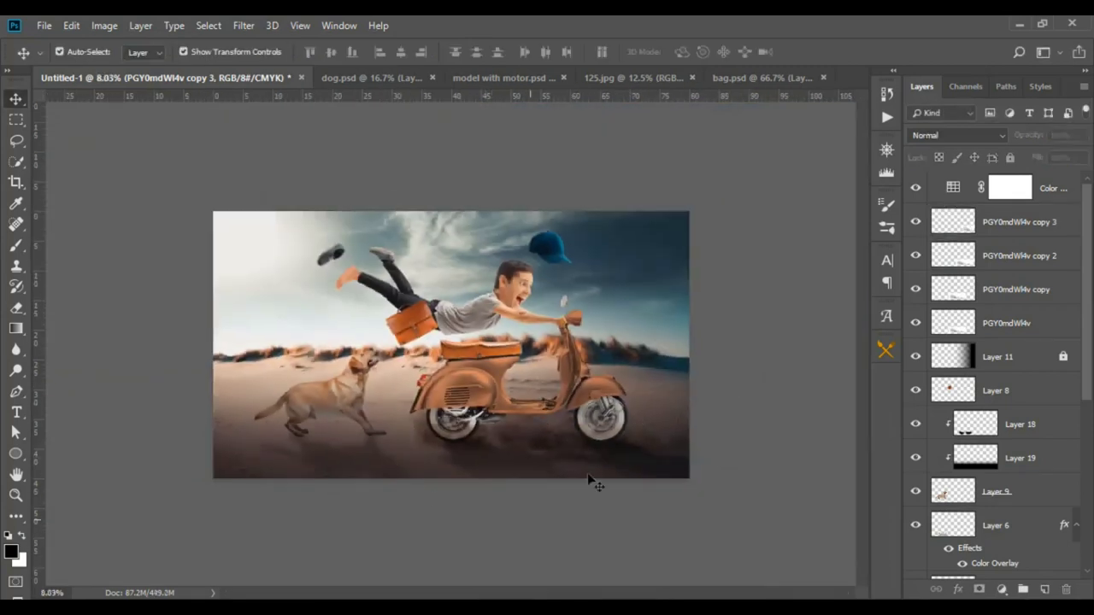
key(ctrl+0)
click(1019, 227)
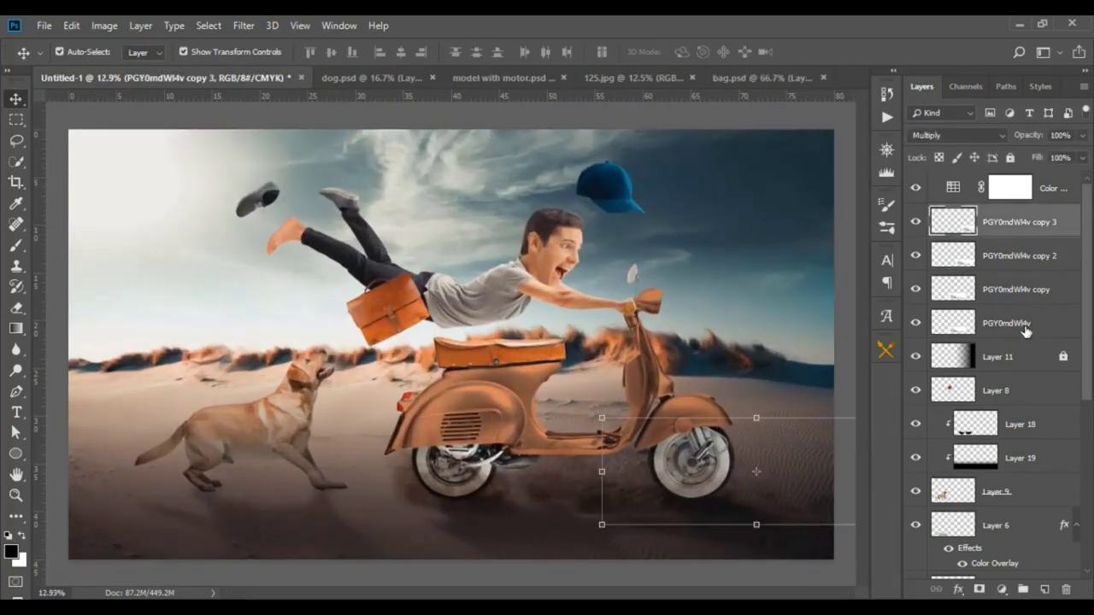
Merge all the dust copies into one layer set to Multiply.
shift+click(1026, 331)
key(ctrl+e)
click(946, 136)
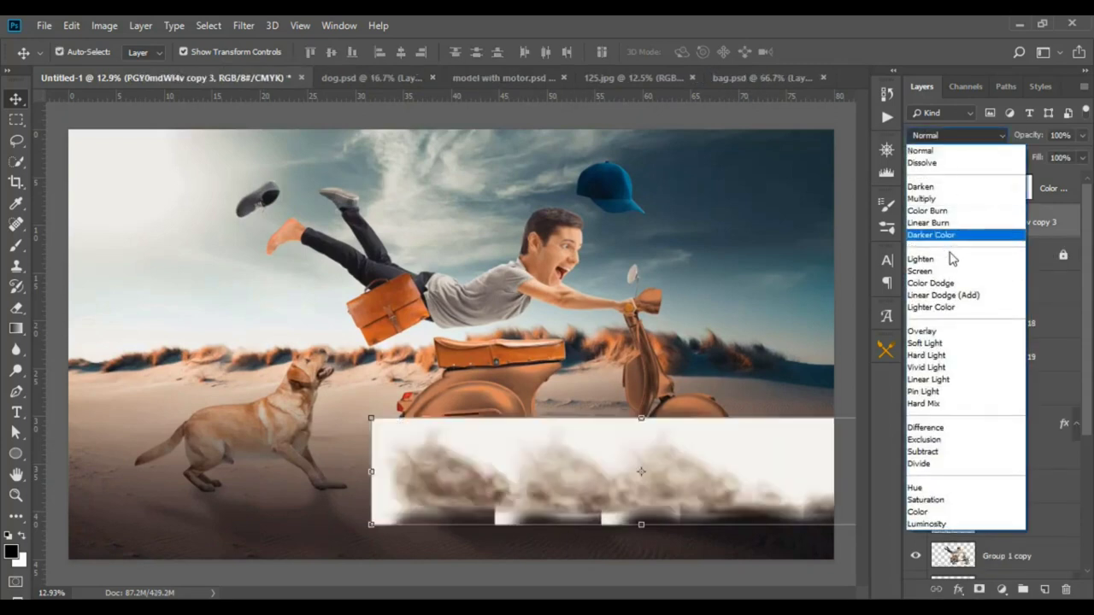
click(940, 210)
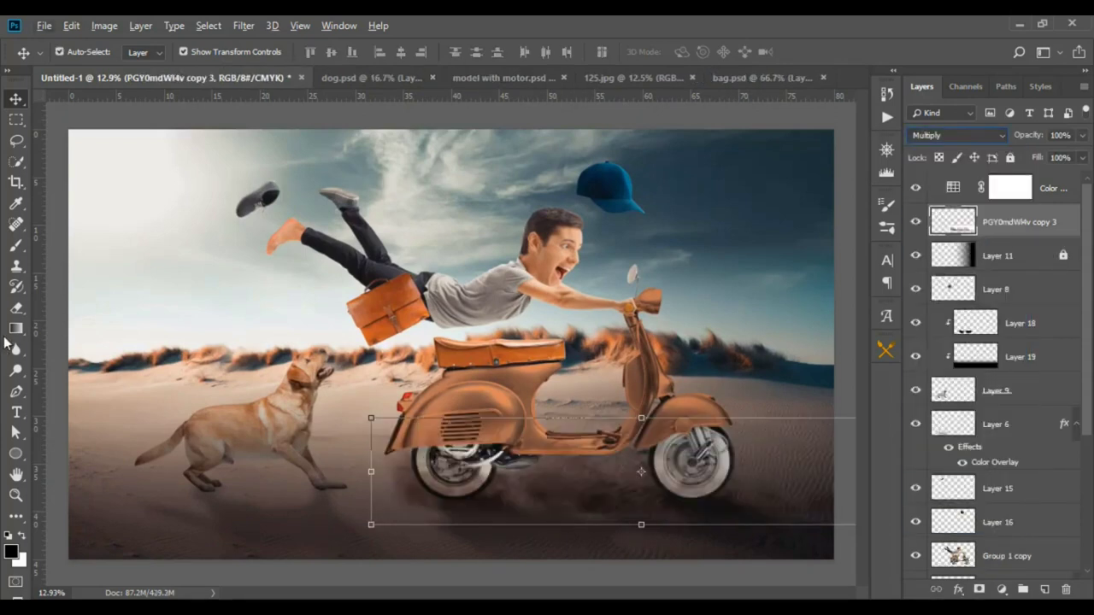
Soft-erase the merged dust trail's edges near the rear wheel with a 700 px eraser at 60% opacity.
click(15, 308)
scroll(390, 520, up, 3)
scroll(330, 452, up, 3)
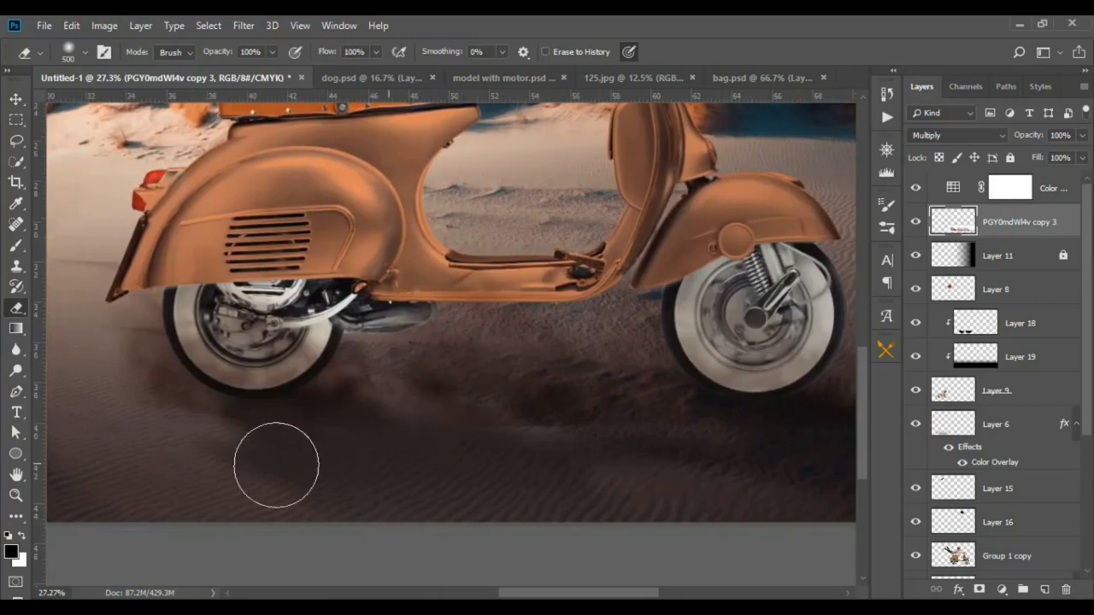
drag(633, 483, 498, 487)
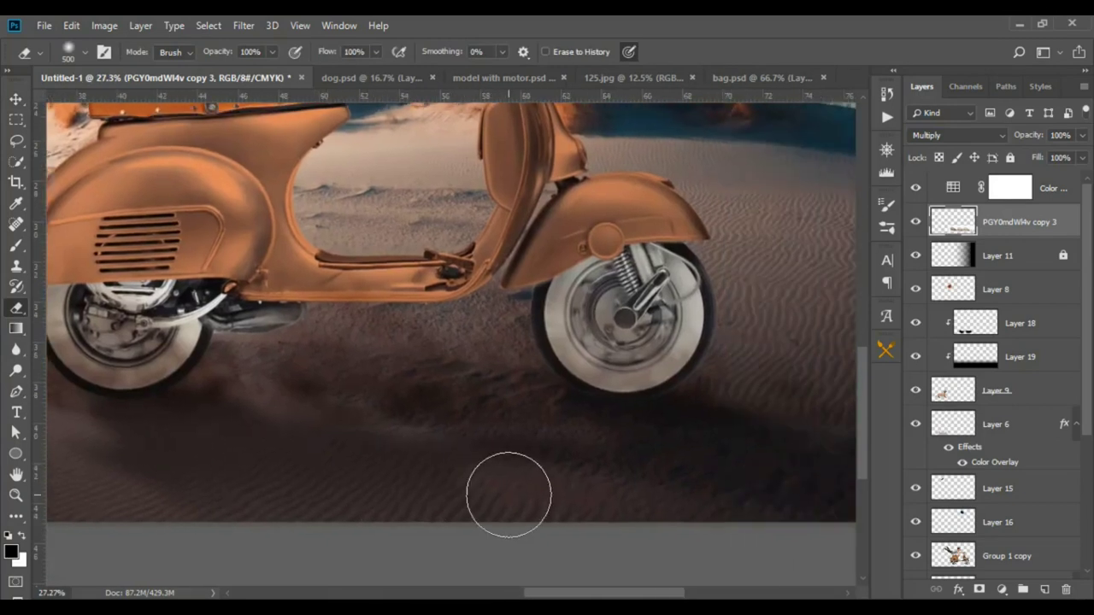
key(bracketright)
key(bracketright)
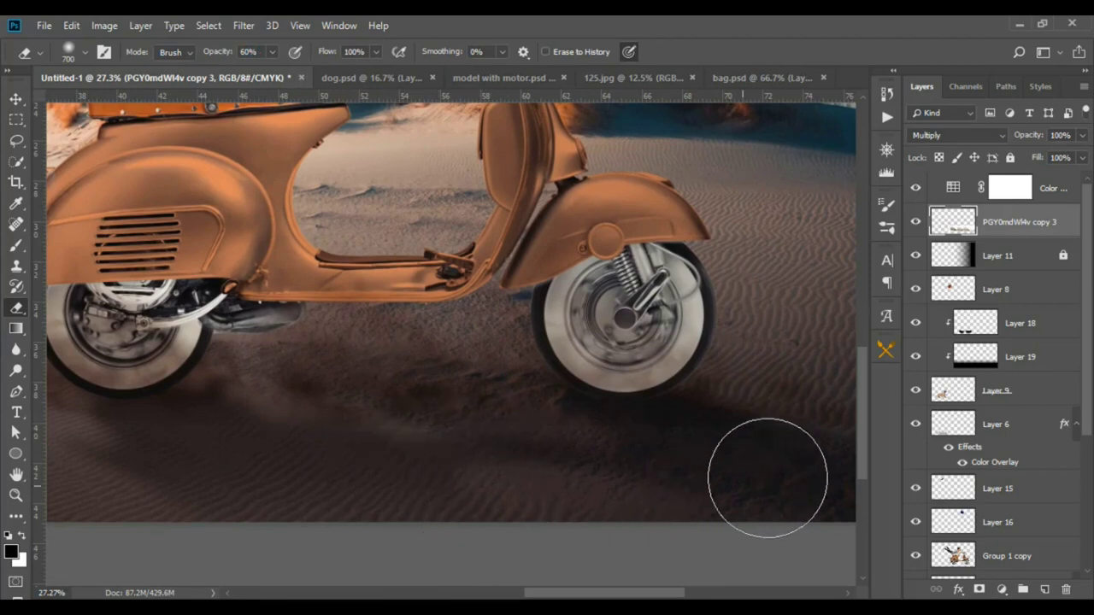
key(ctrl+0)
Shift the dust trail slightly left beneath the scooter and view the whole image.
key(v)
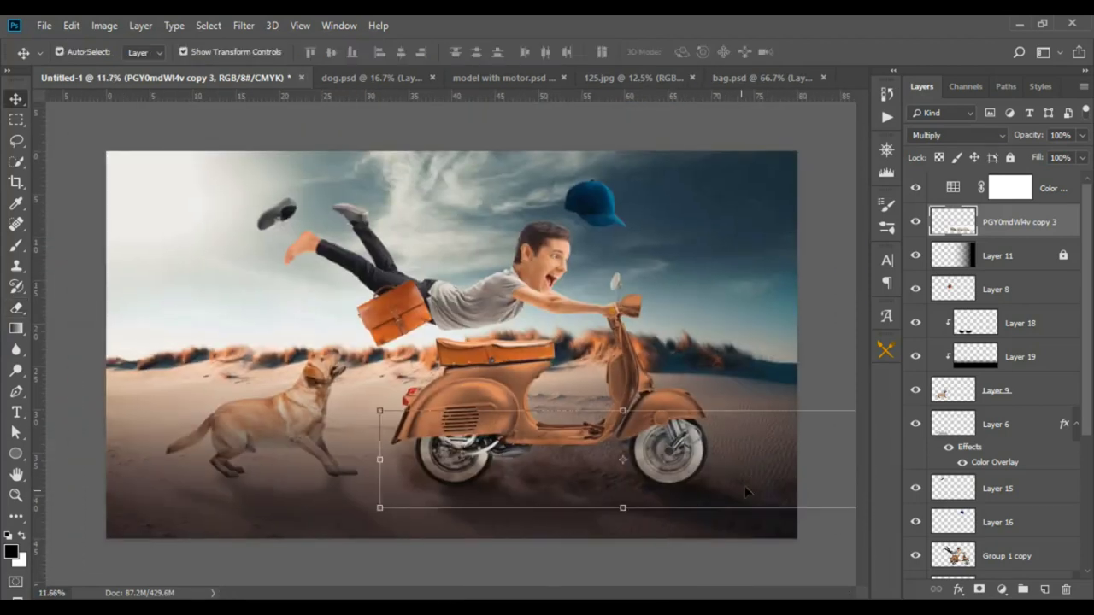
drag(708, 462, 686, 462)
key(ctrl+t)
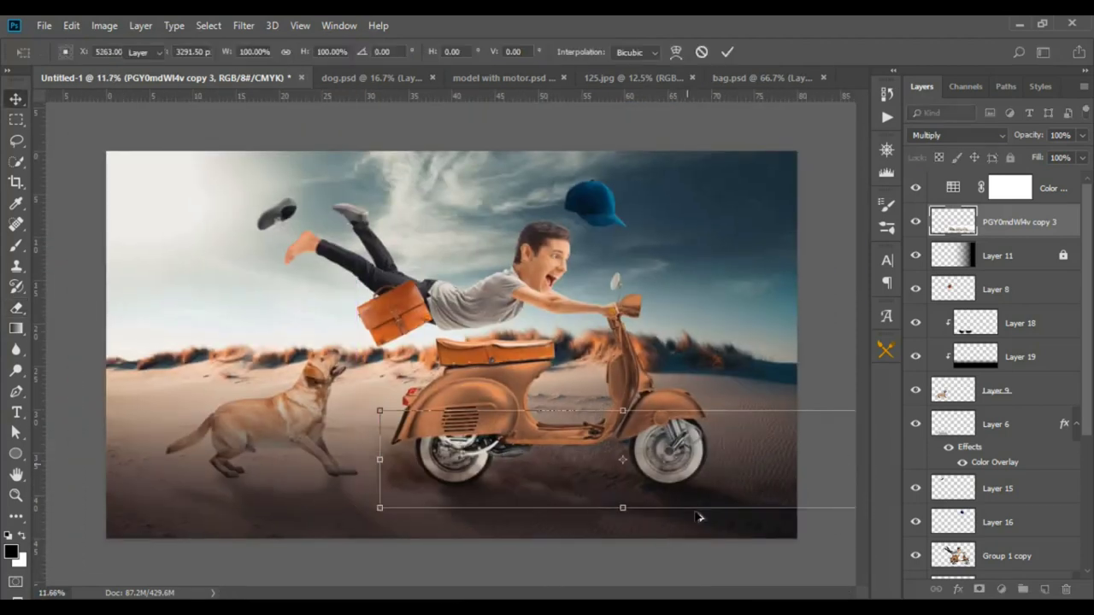
key(Return)
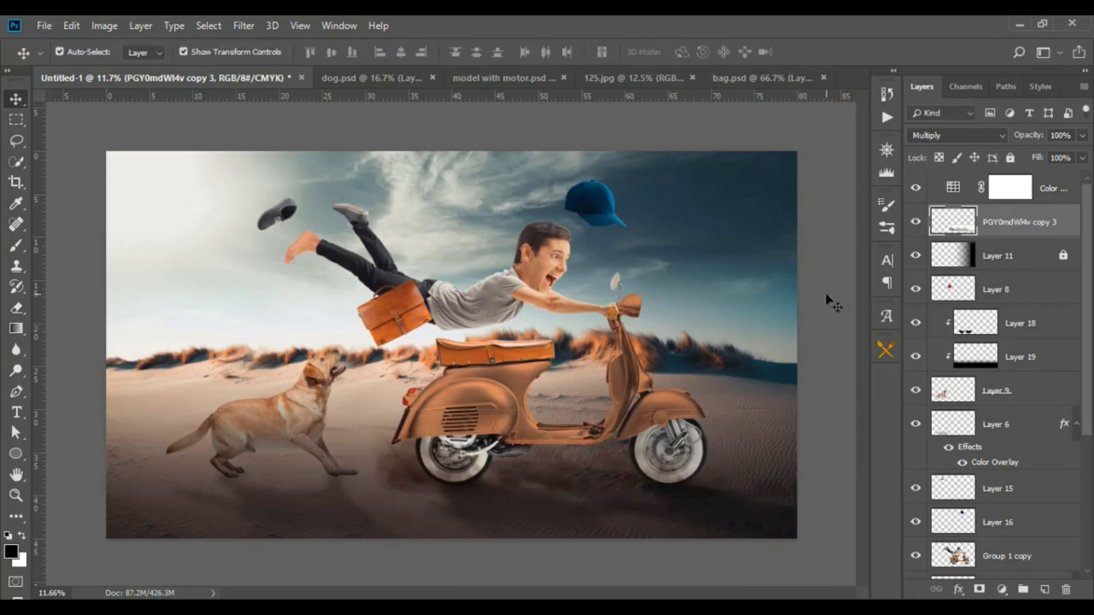
click(827, 300)
scroll(827, 301, down, 3)
key(ctrl+0)
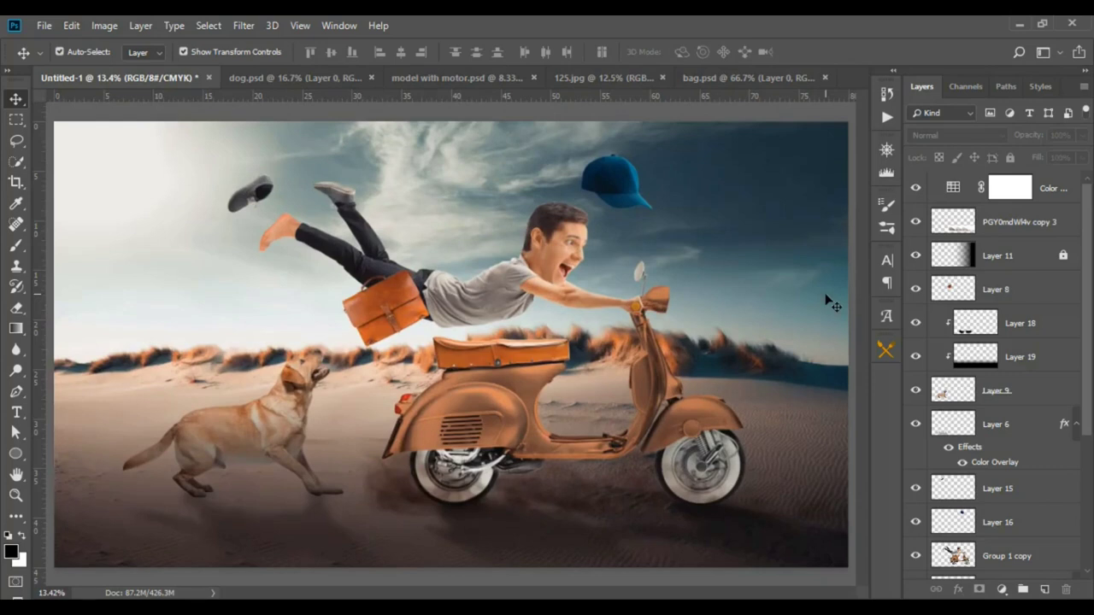
Add a new Layer 20 above Layer 18 and clip it to the dog.
click(224, 448)
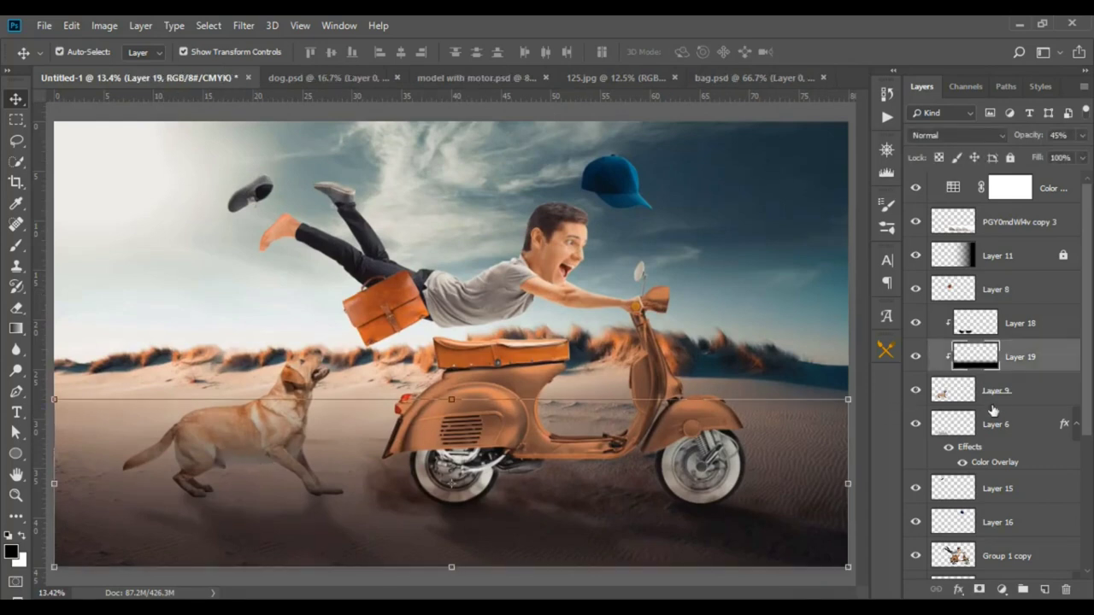
click(1035, 394)
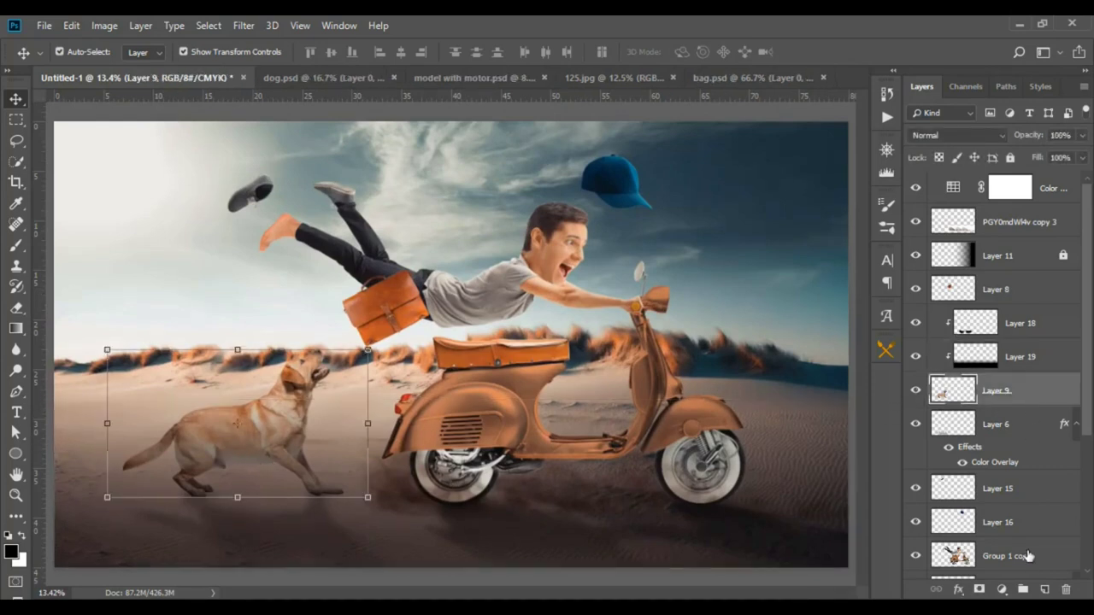
click(1030, 327)
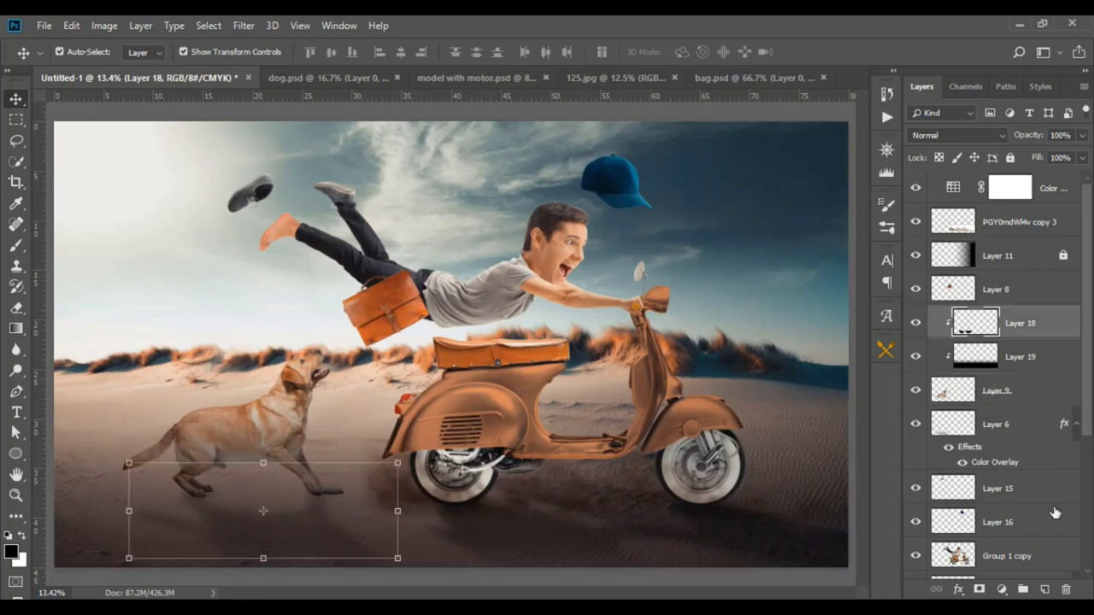
click(1046, 589)
scroll(98, 500, up, 1)
scroll(107, 434, up, 1)
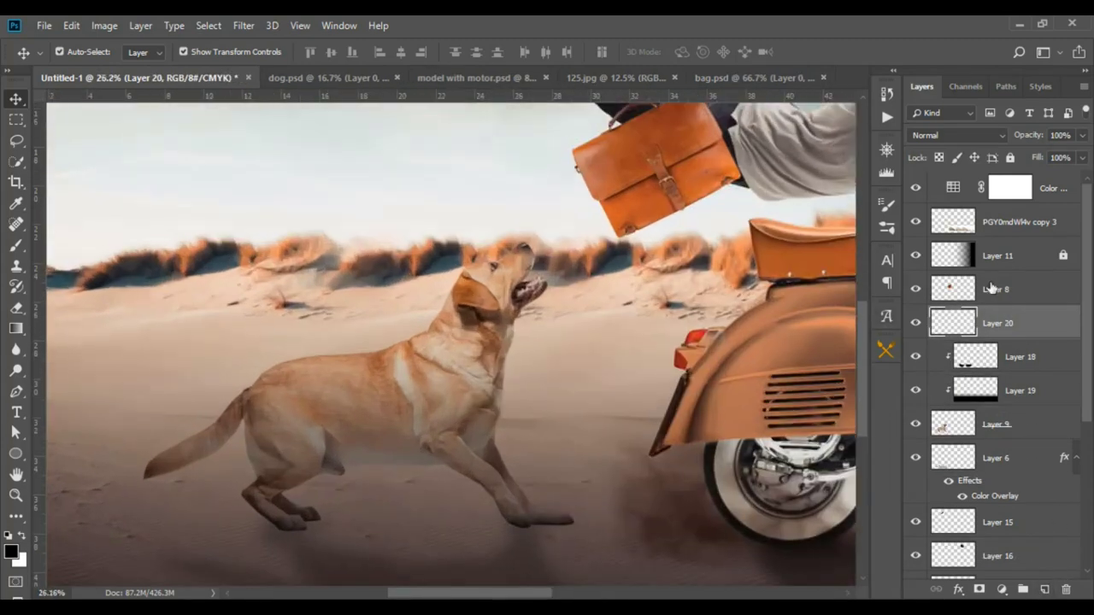
right_click(1057, 325)
click(923, 298)
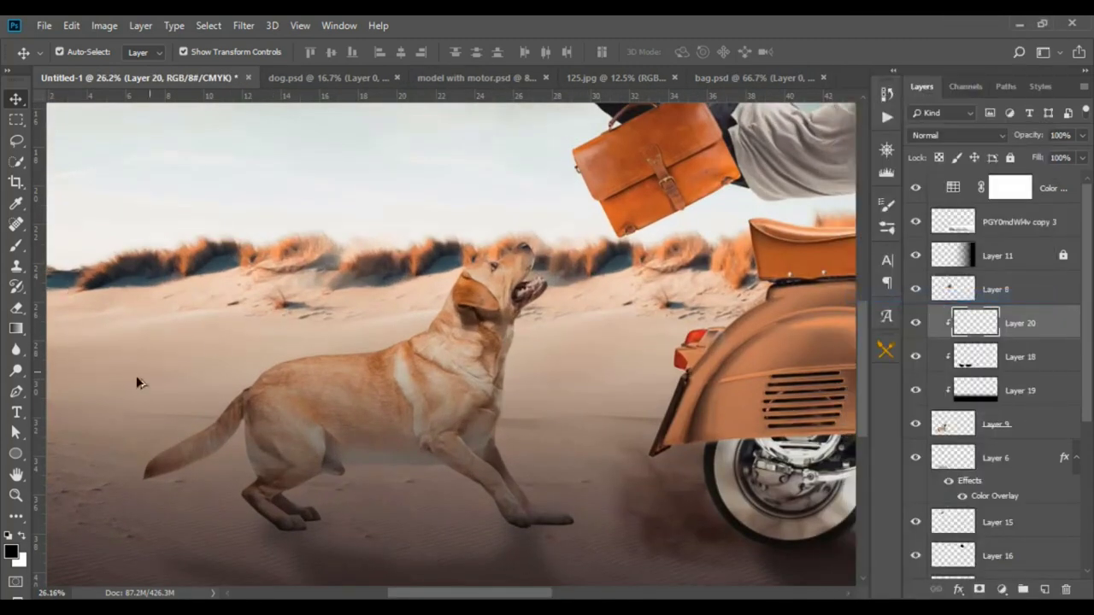
Paint soft white light along the dog's tail with a smaller brush.
scroll(133, 376, up, 1)
click(15, 247)
scroll(110, 444, up, 1)
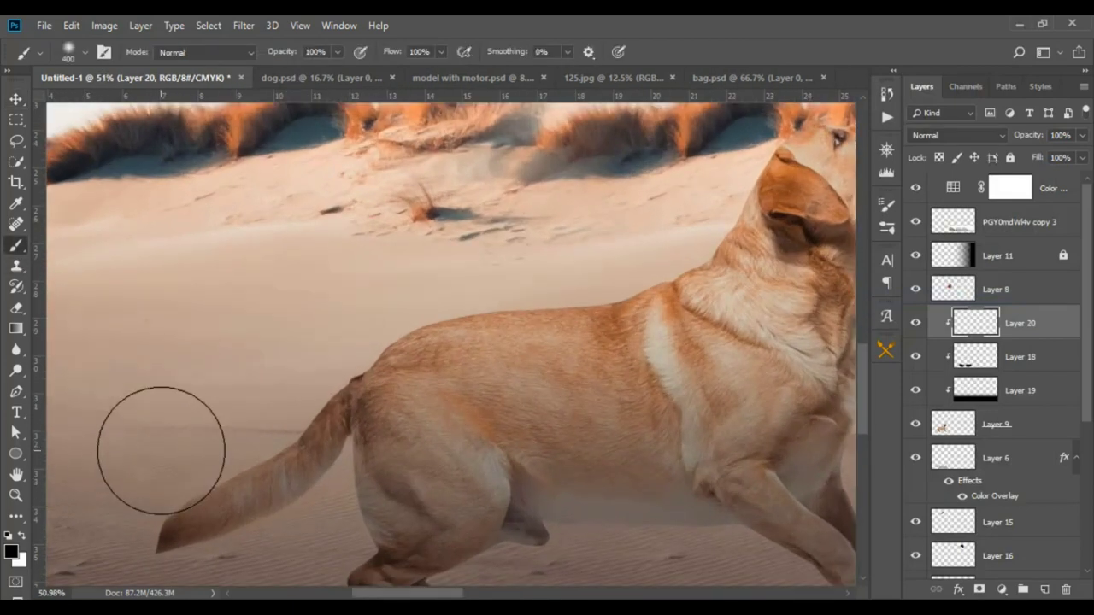
key(bracketleft)
key(bracketleft)
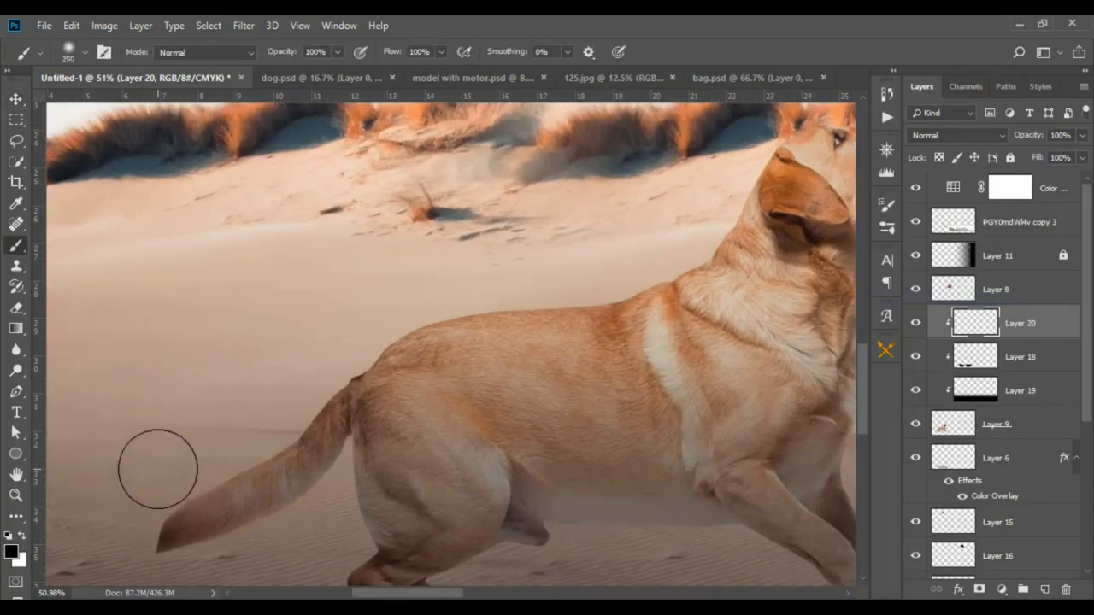
click(23, 536)
drag(201, 500, 142, 481)
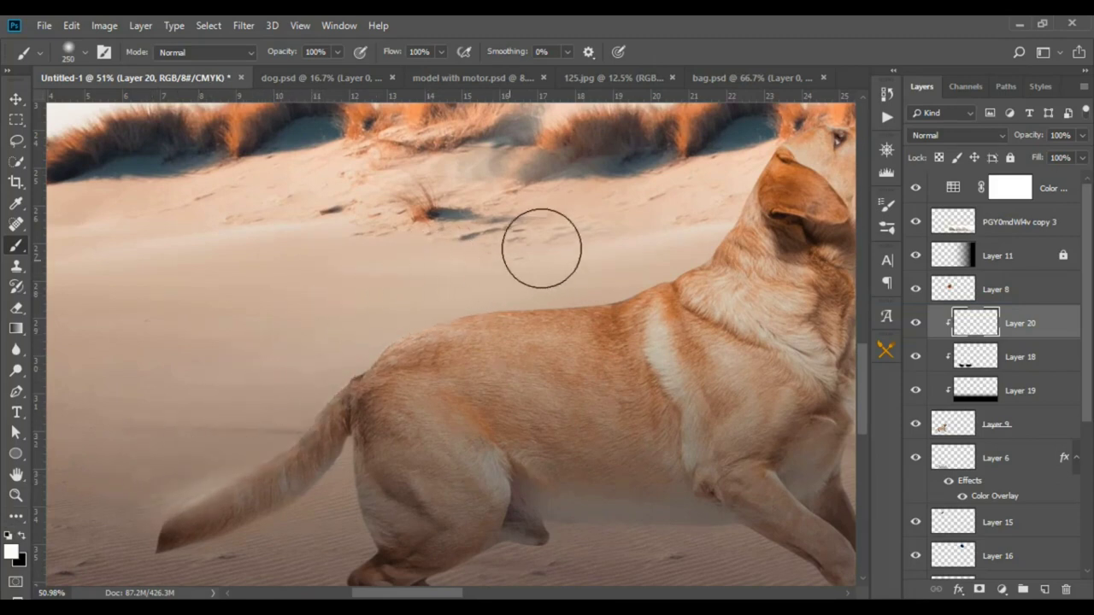
drag(662, 223, 455, 380)
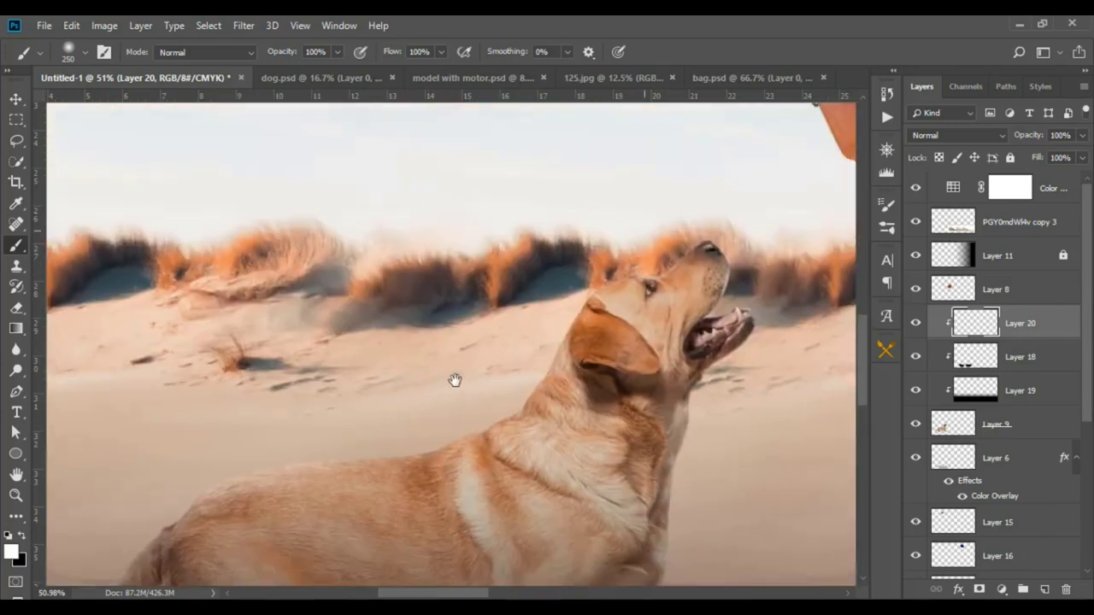
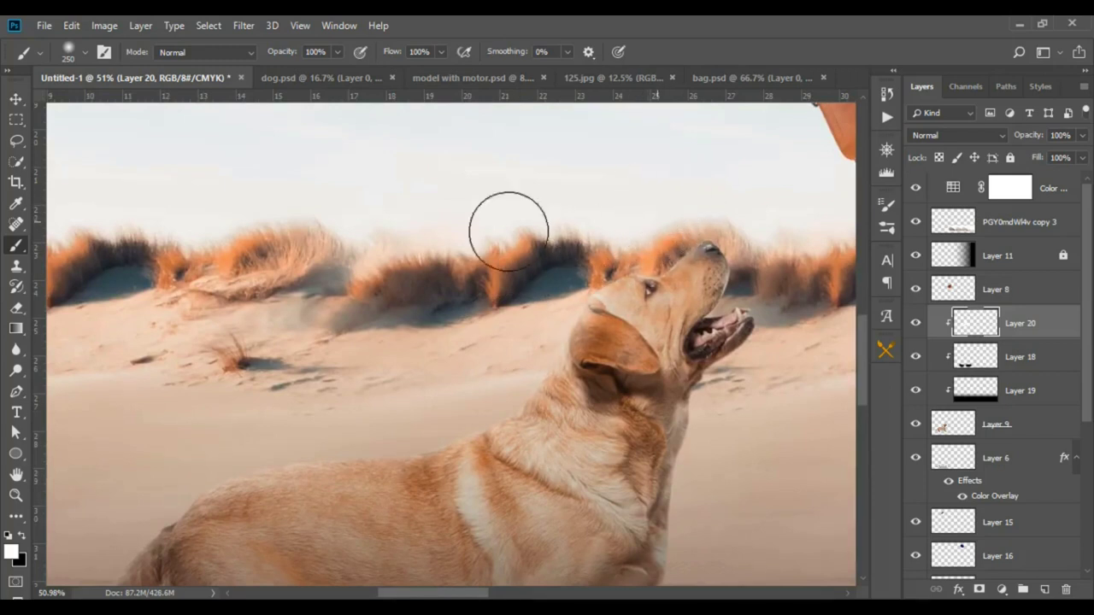
With the Move tool active, stamp the man and scooter into a merged Group 1 copy layer.
scroll(381, 318, down, 3)
scroll(381, 318, down, 3)
scroll(235, 459, up, 2)
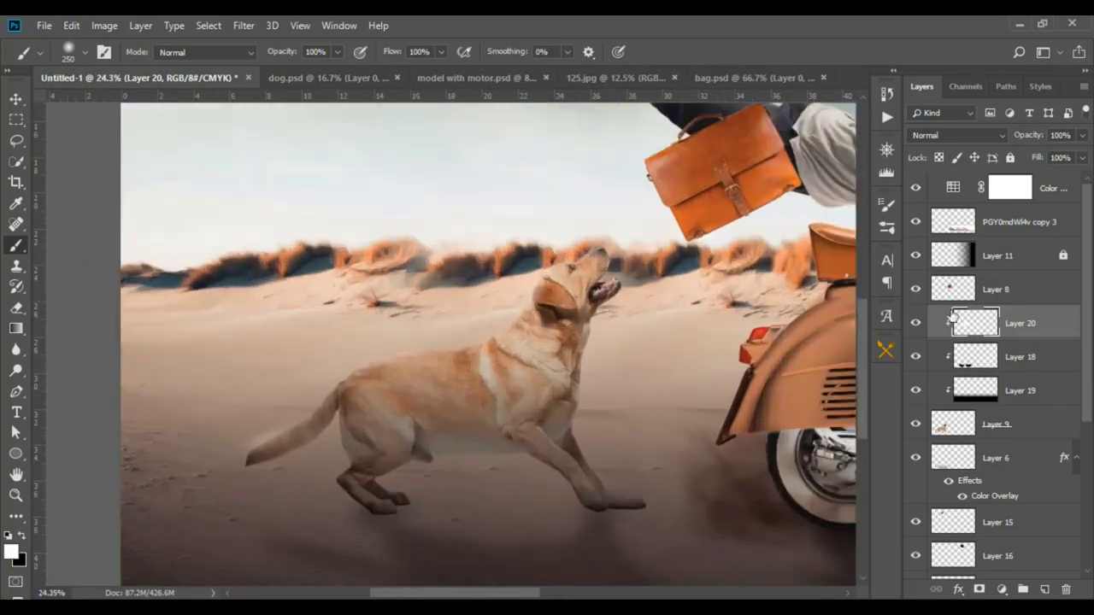
scroll(533, 323, down, 3)
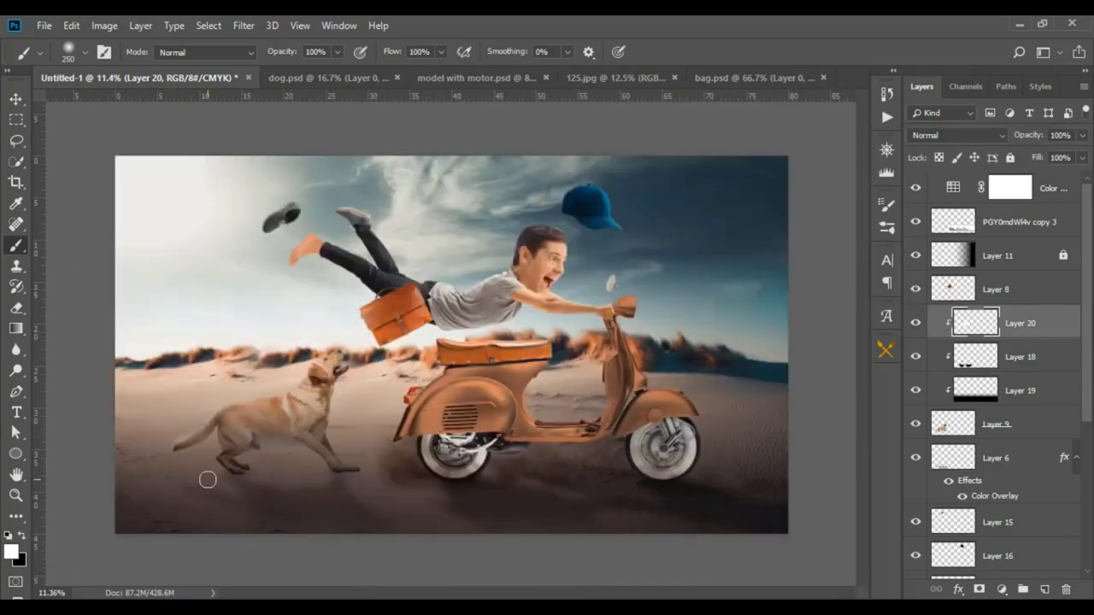
key(v)
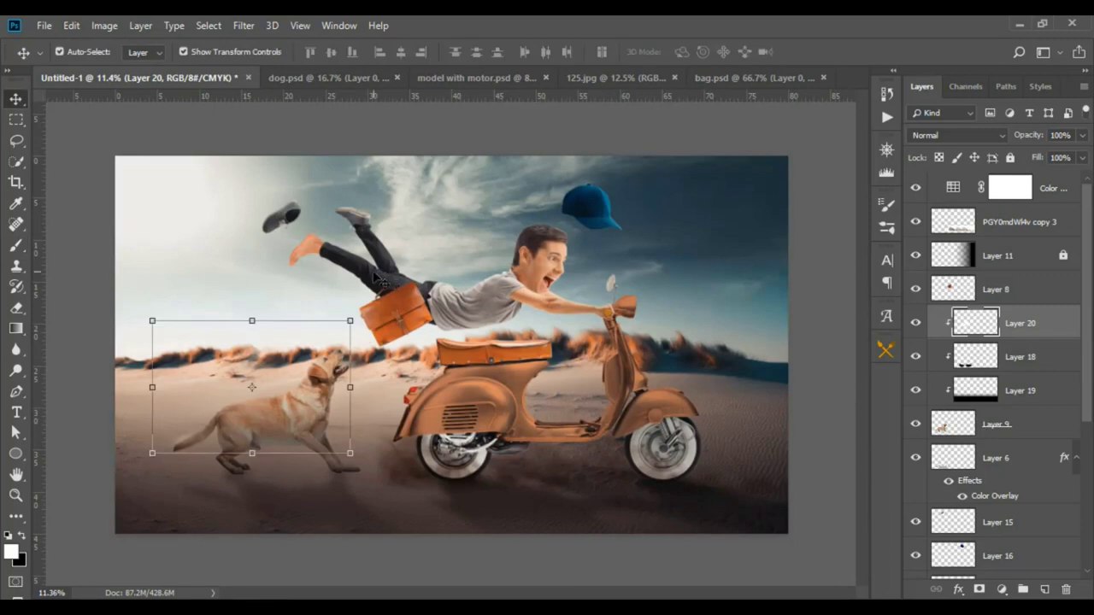
key(ctrl+alt+shift+e)
Toggle Group 1 copy's visibility off and on to compare it with the original.
scroll(378, 278, up, 3)
click(919, 563)
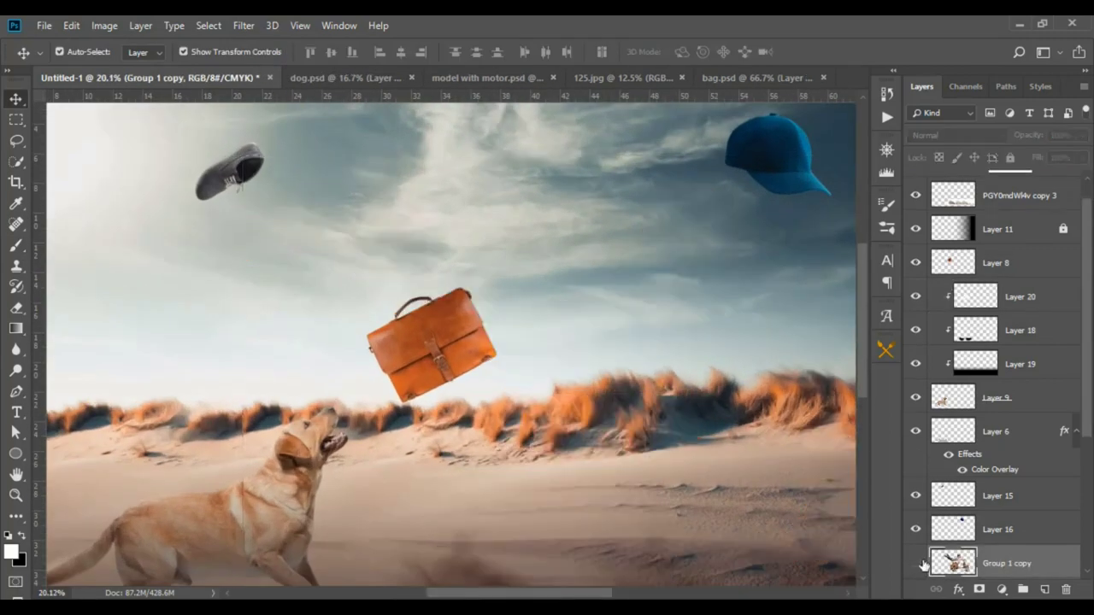
click(919, 564)
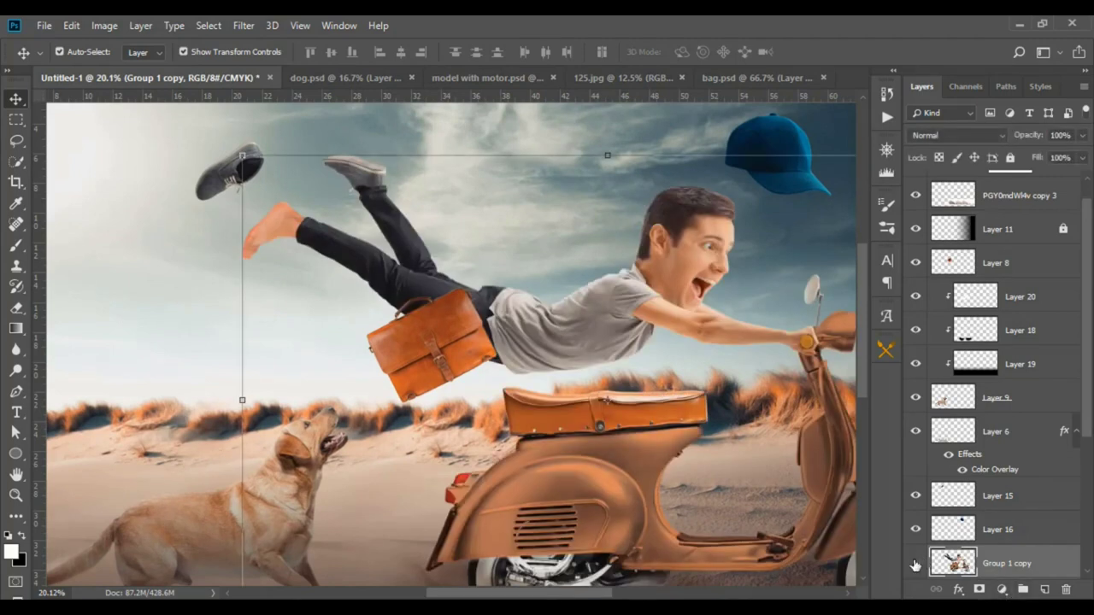
click(916, 564)
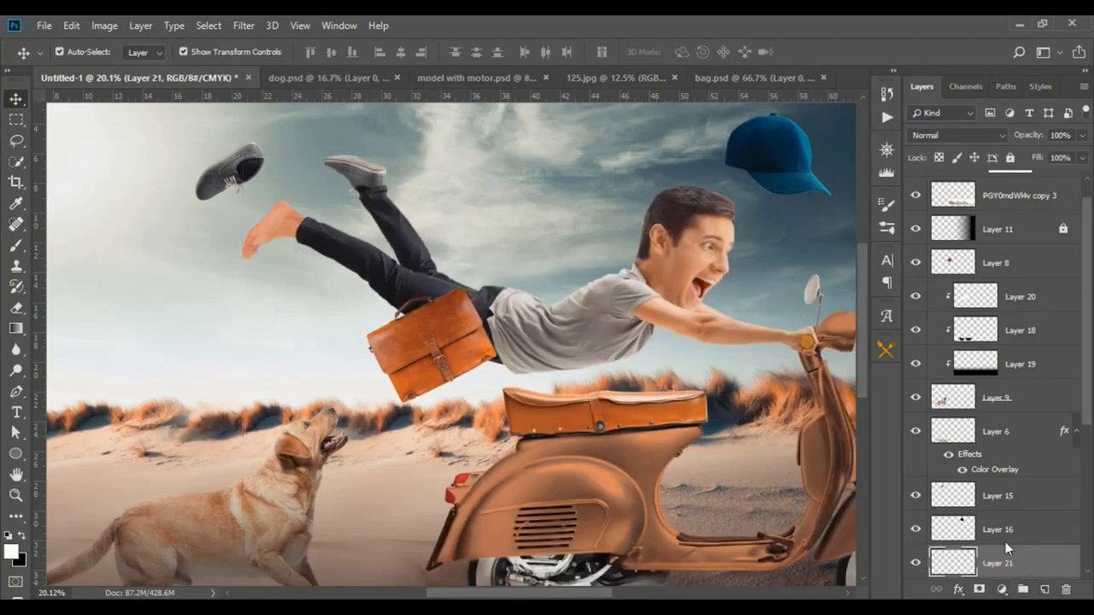
Clip the new Layer 21 to the merged Group 1 copy below it.
right_click(1005, 542)
click(863, 296)
scroll(275, 263, up, 2)
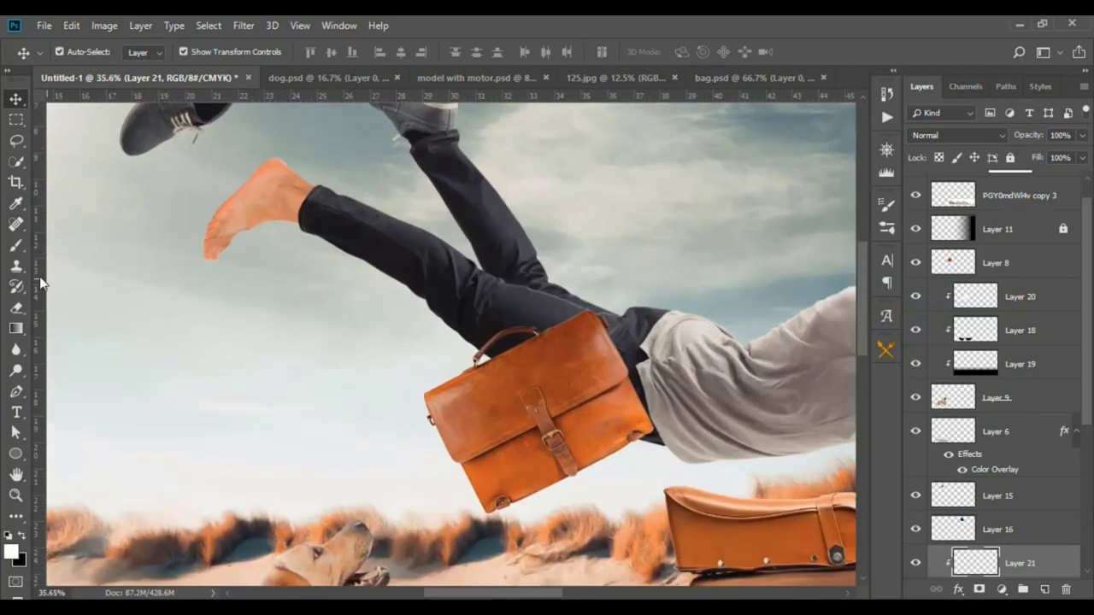
Pick the Brush tool and enlarge the brush while zooming around the figure.
click(17, 246)
scroll(286, 363, down, 2)
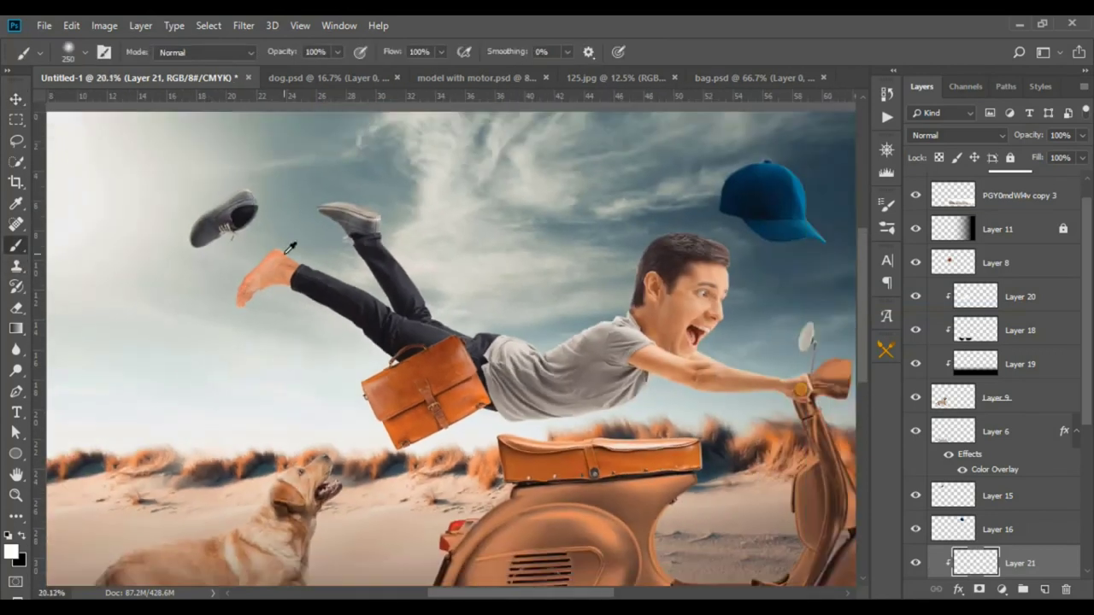
scroll(287, 246, up, 1)
scroll(285, 244, up, 1)
scroll(257, 231, up, 1)
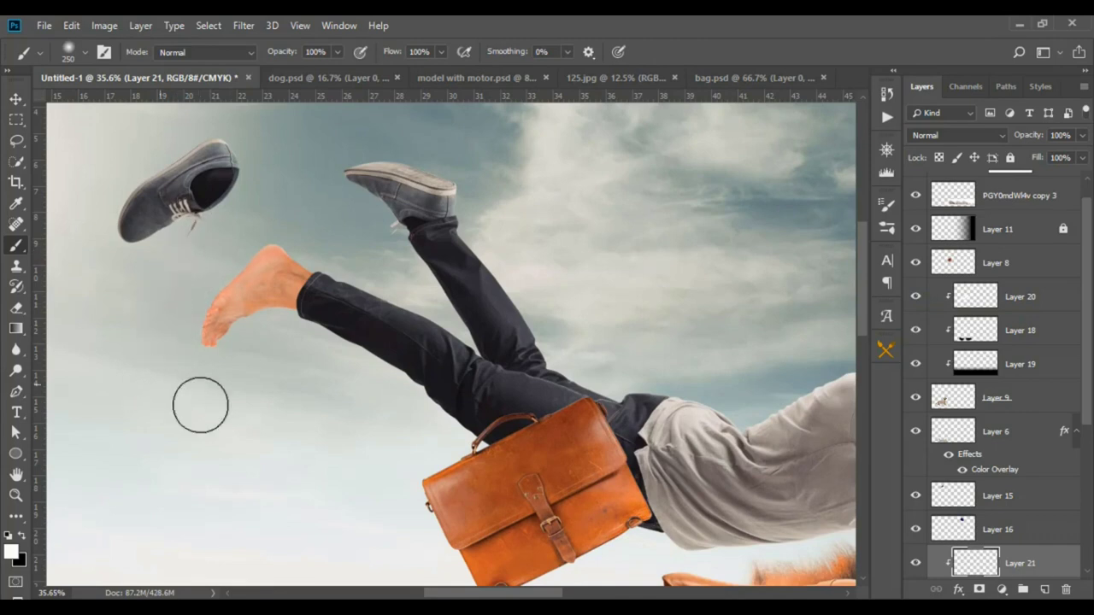
scroll(301, 371, down, 3)
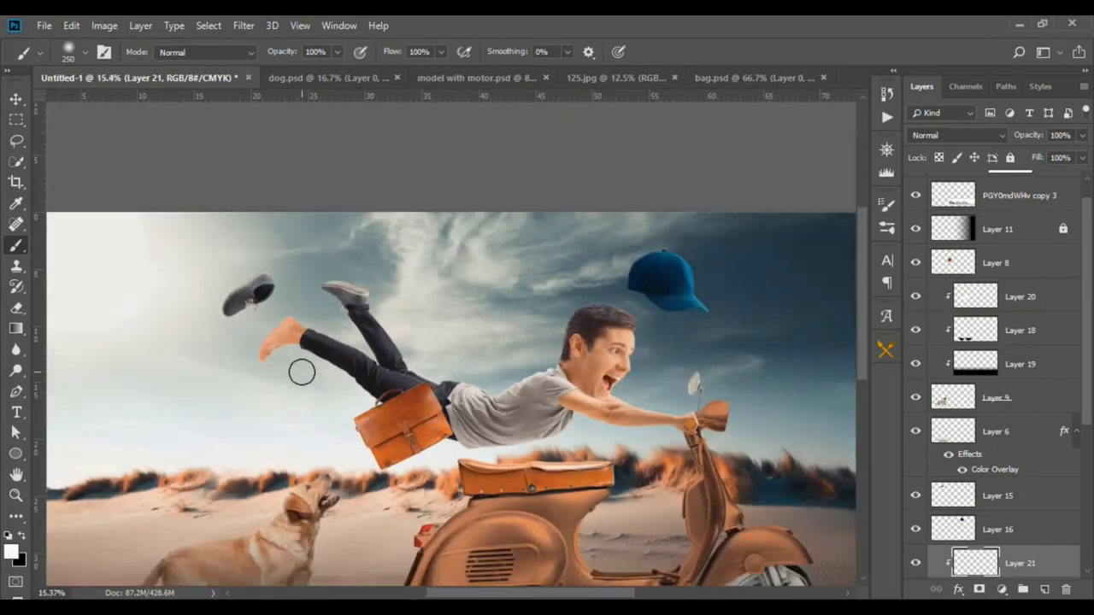
scroll(296, 368, up, 5)
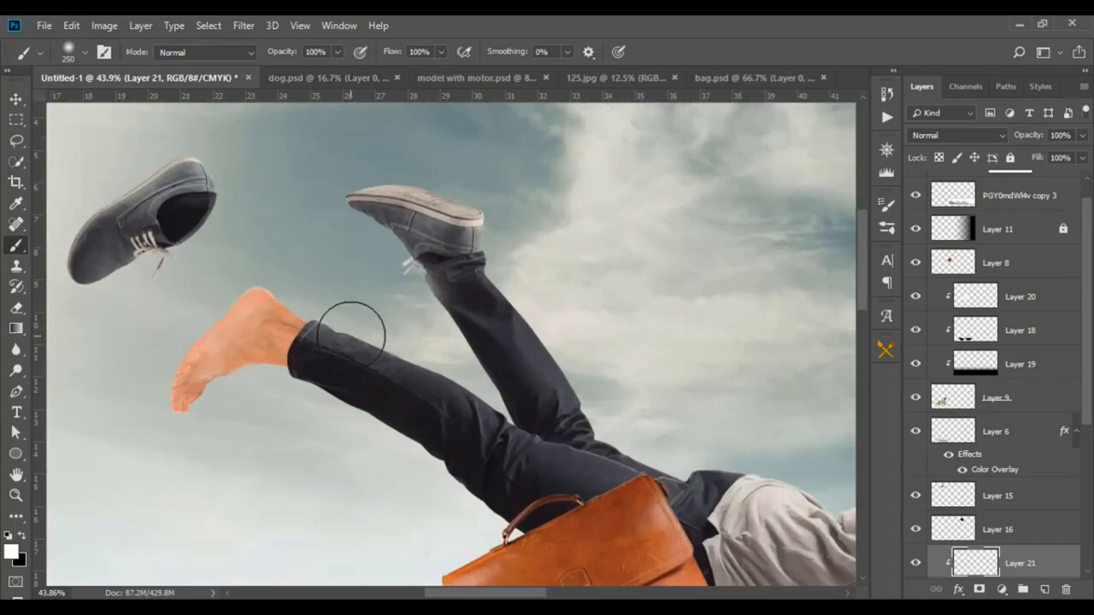
scroll(358, 325, down, 1)
scroll(358, 323, down, 1)
scroll(355, 322, down, 2)
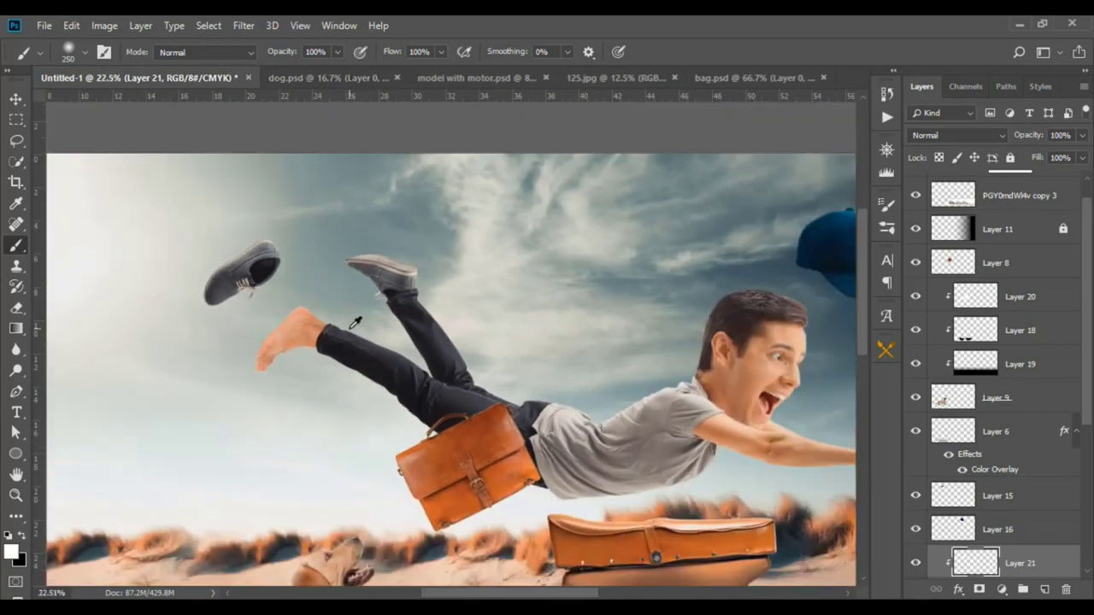
scroll(648, 369, up, 2)
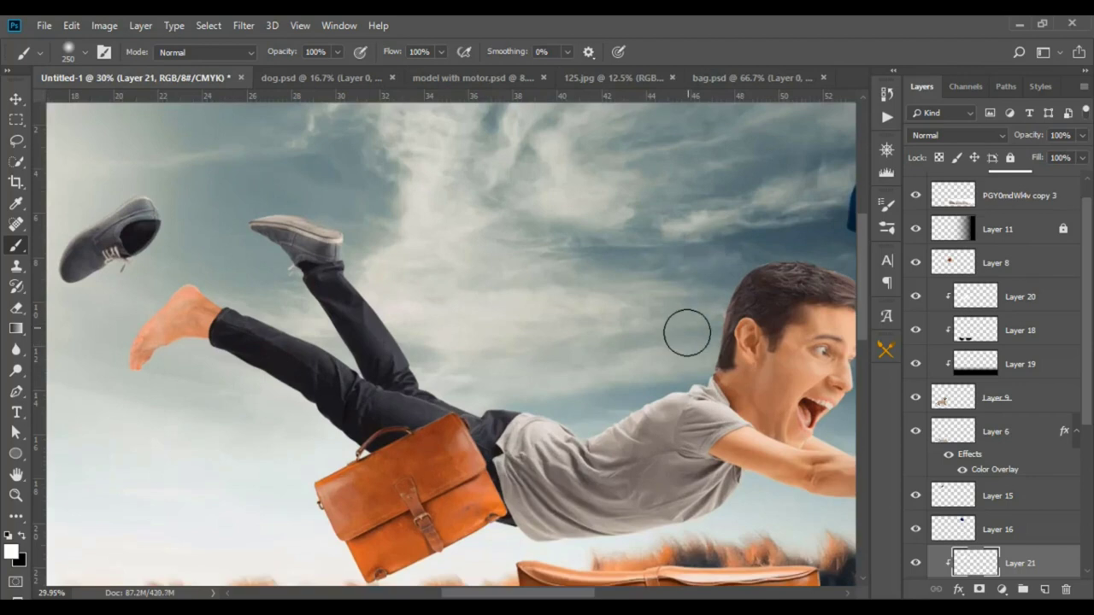
key(bracketright)
key(bracketright)
key(bracketright)
key(bracketright)
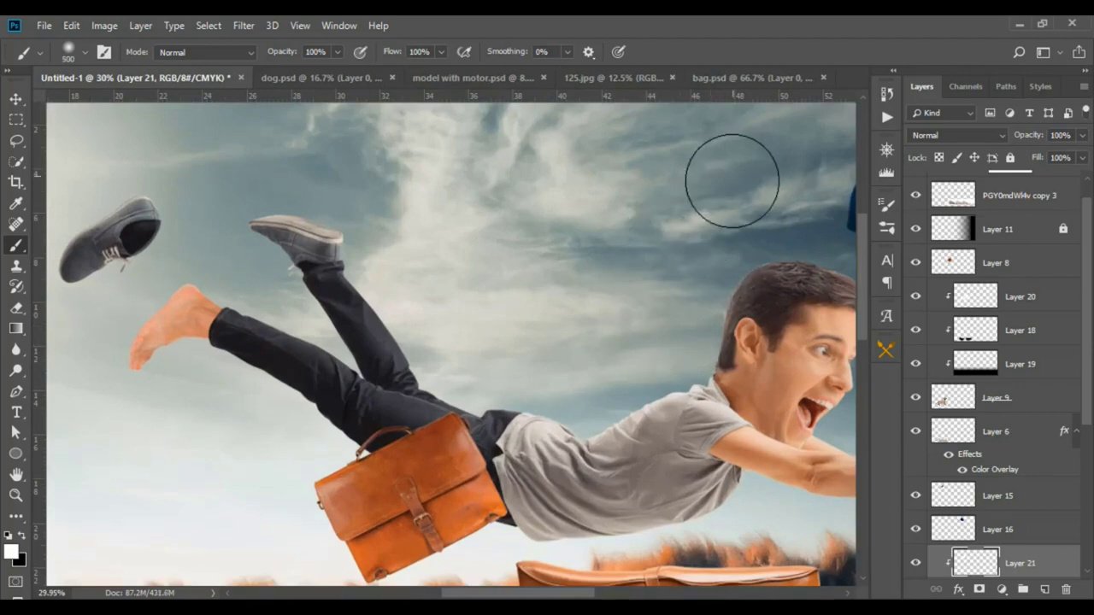
Reduce the brush to 250 px and reframe the view on the whole scene.
drag(615, 271, 554, 251)
scroll(628, 293, up, 1)
scroll(627, 293, up, 1)
scroll(628, 293, up, 1)
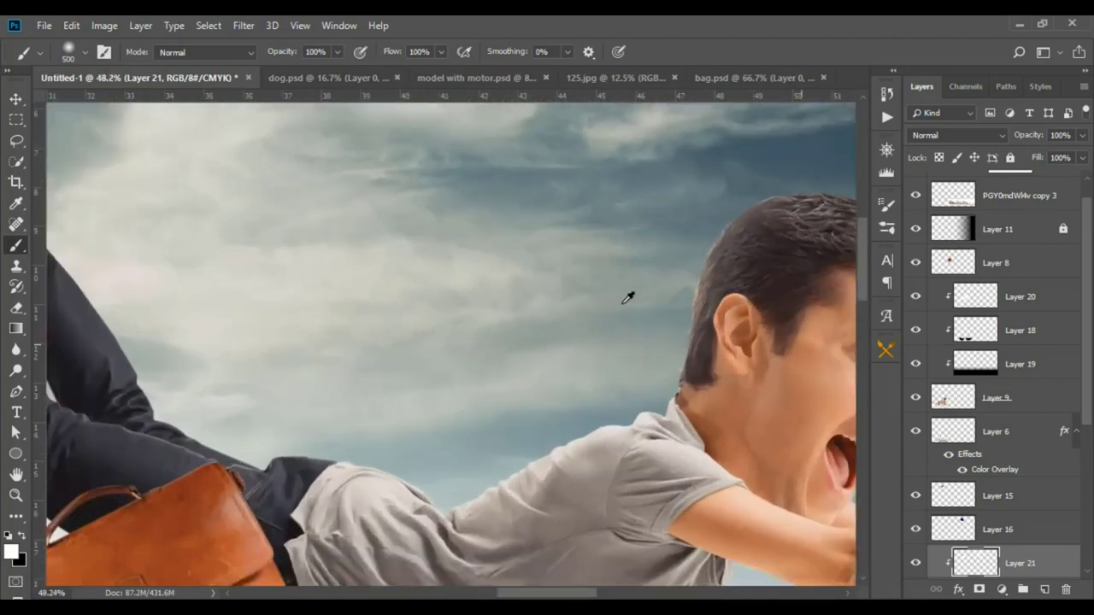
scroll(627, 293, up, 1)
key(bracketleft)
key(bracketleft)
key(bracketleft)
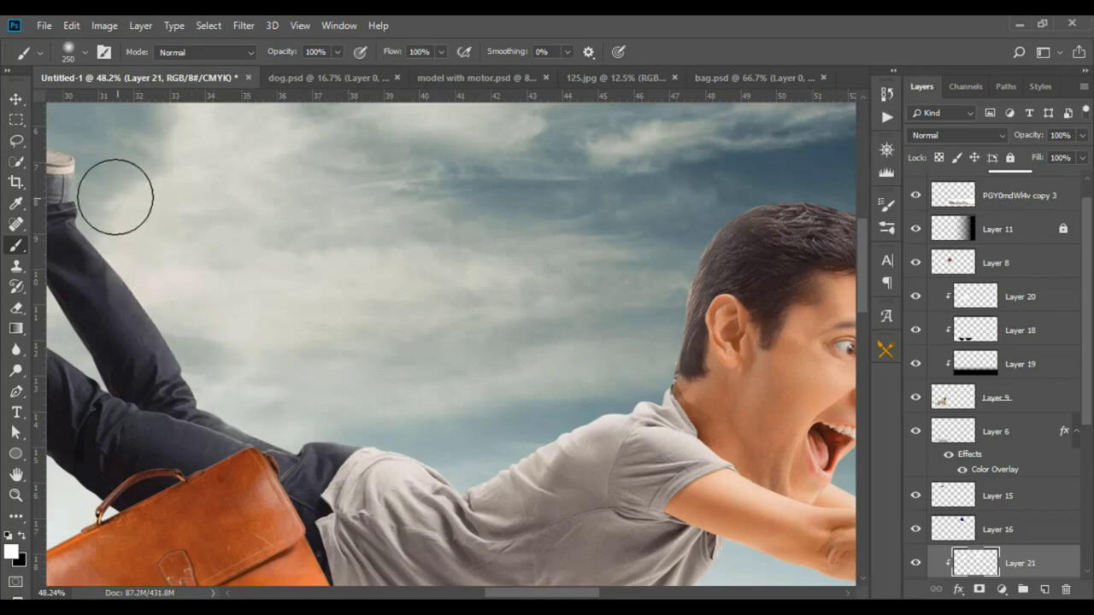
scroll(234, 237, down, 5)
scroll(251, 254, down, 1)
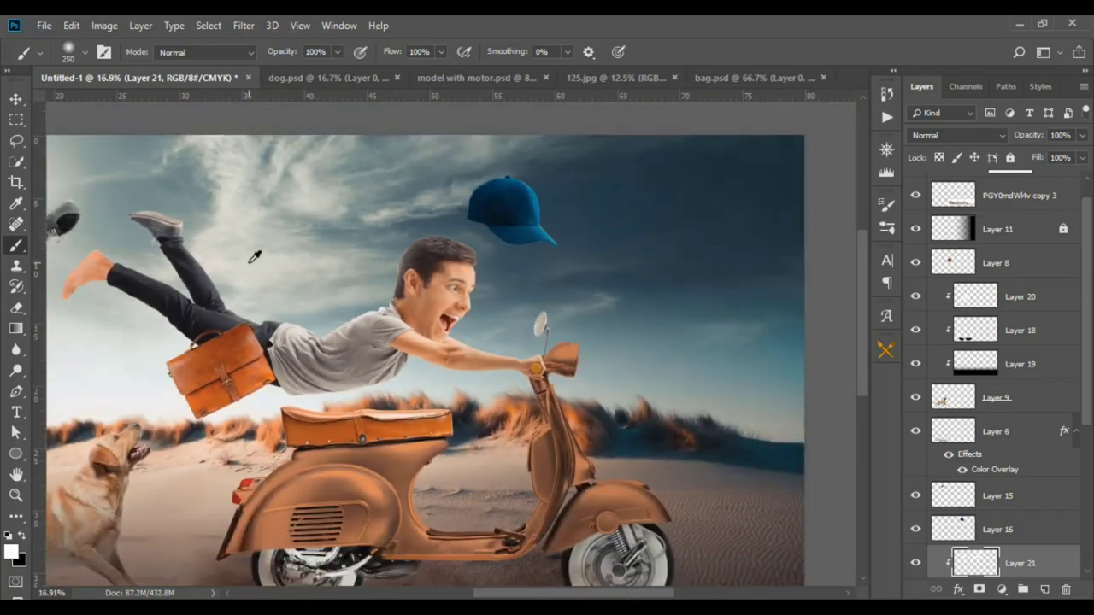
scroll(249, 261, down, 2)
drag(265, 268, 384, 301)
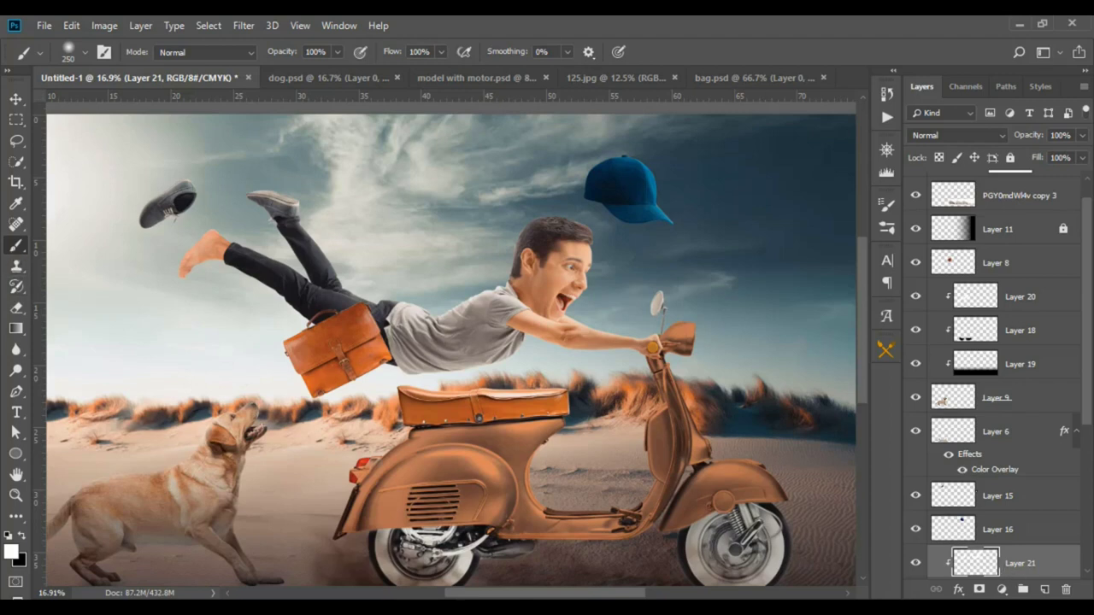
key(ctrl+shift+alt+n)
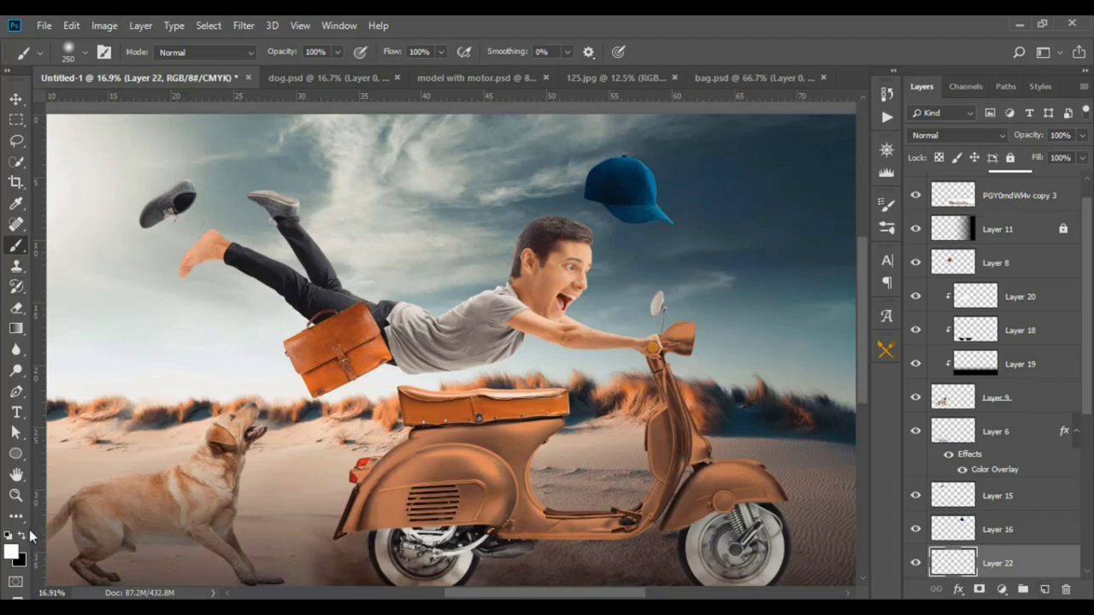
click(23, 536)
drag(126, 274, 173, 419)
drag(171, 340, 130, 394)
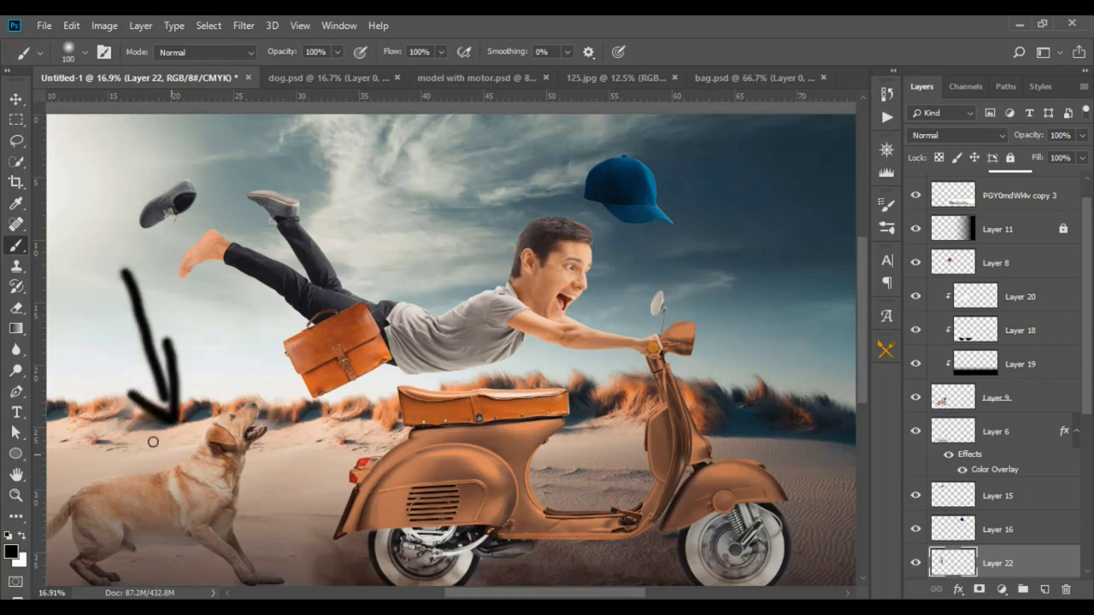
drag(196, 433, 62, 494)
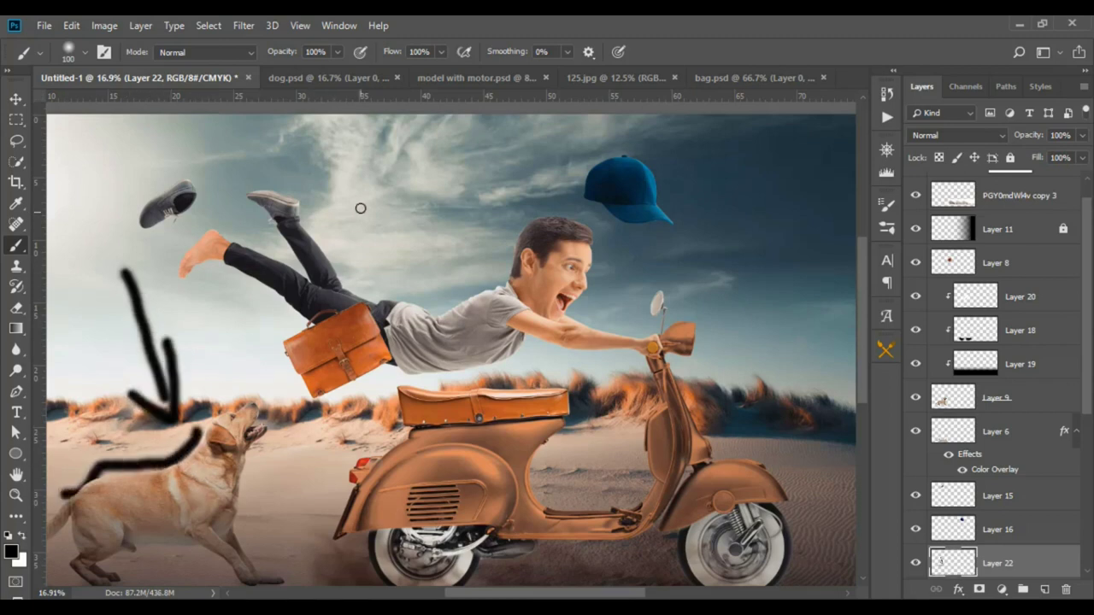
mouse_move(314, 221)
mouse_down()
mouse_move(338, 253)
mouse_move(323, 248)
mouse_up()
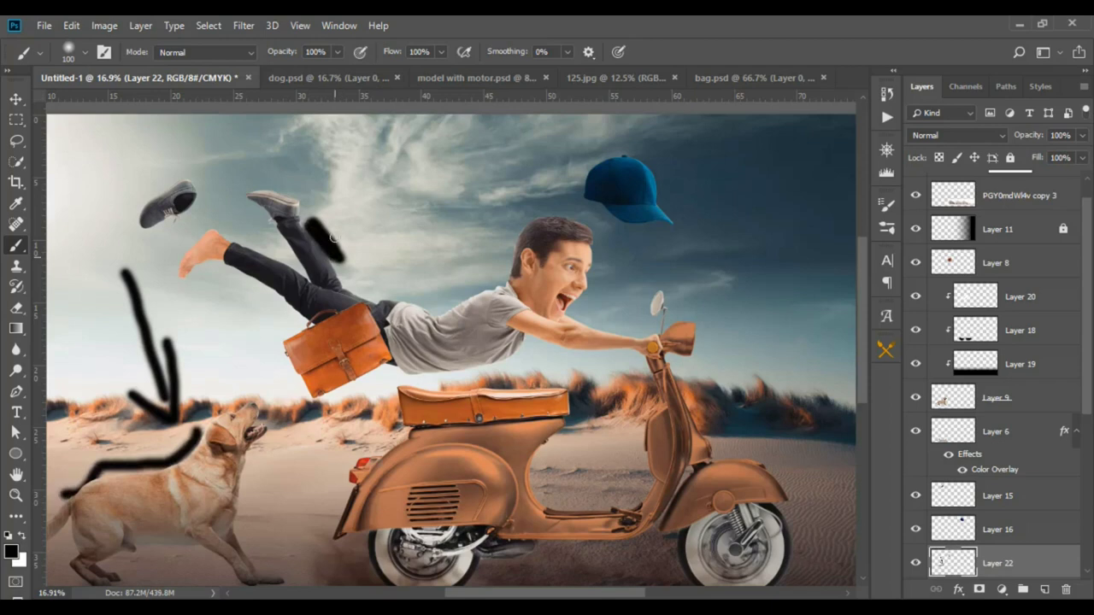
drag(350, 162, 354, 235)
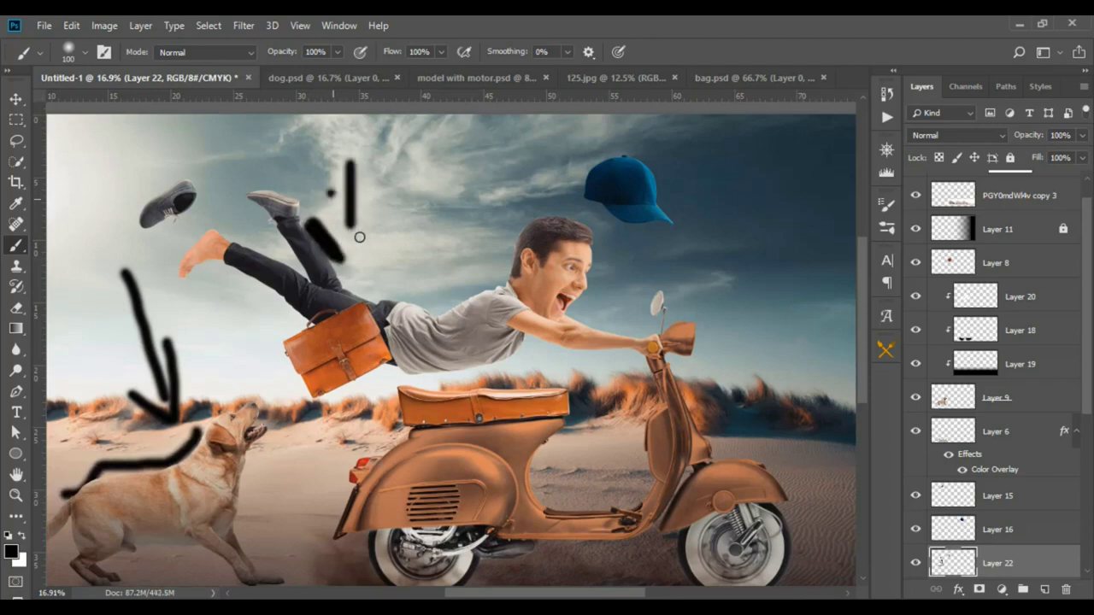
drag(325, 190, 383, 203)
key(Delete)
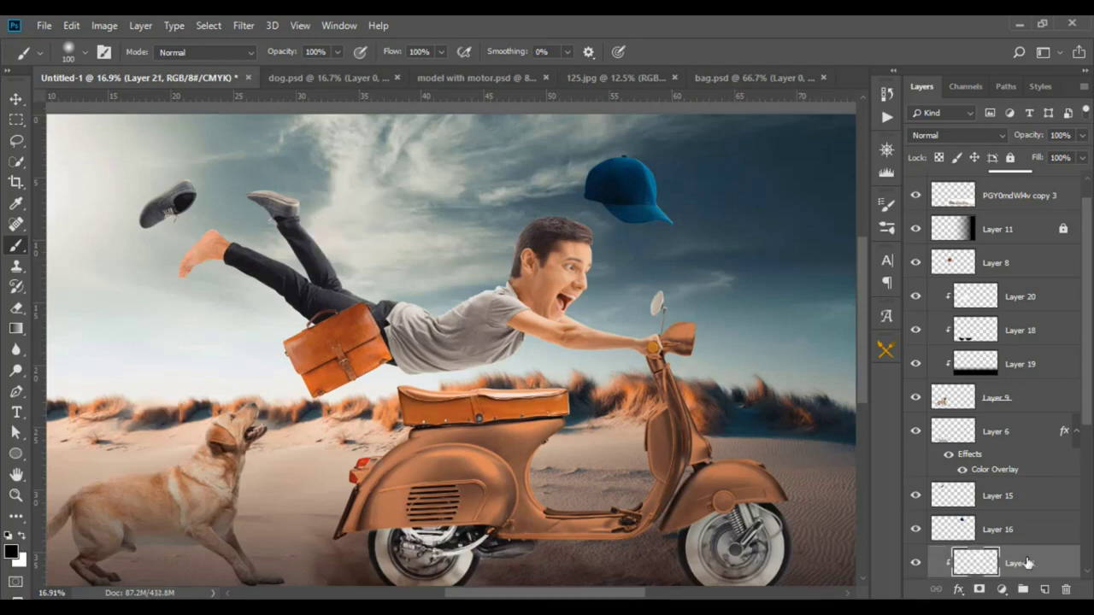
Toggle Layer 21's painting to compare, discarding an accidental extra empty layer.
click(915, 562)
click(1044, 590)
key(Delete)
With a 200 px white brush, paint soft haze along the leg's lower edge and bag handle.
scroll(95, 303, up, 3)
scroll(225, 273, up, 3)
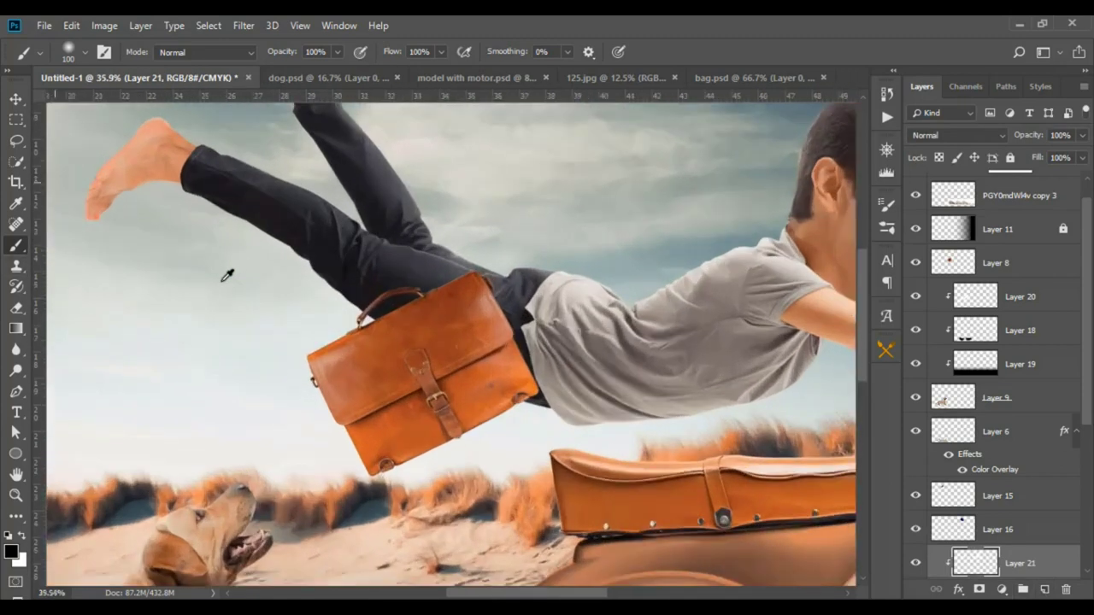
scroll(122, 234, up, 2)
drag(123, 234, 75, 294)
key(bracketright)
key(bracketright)
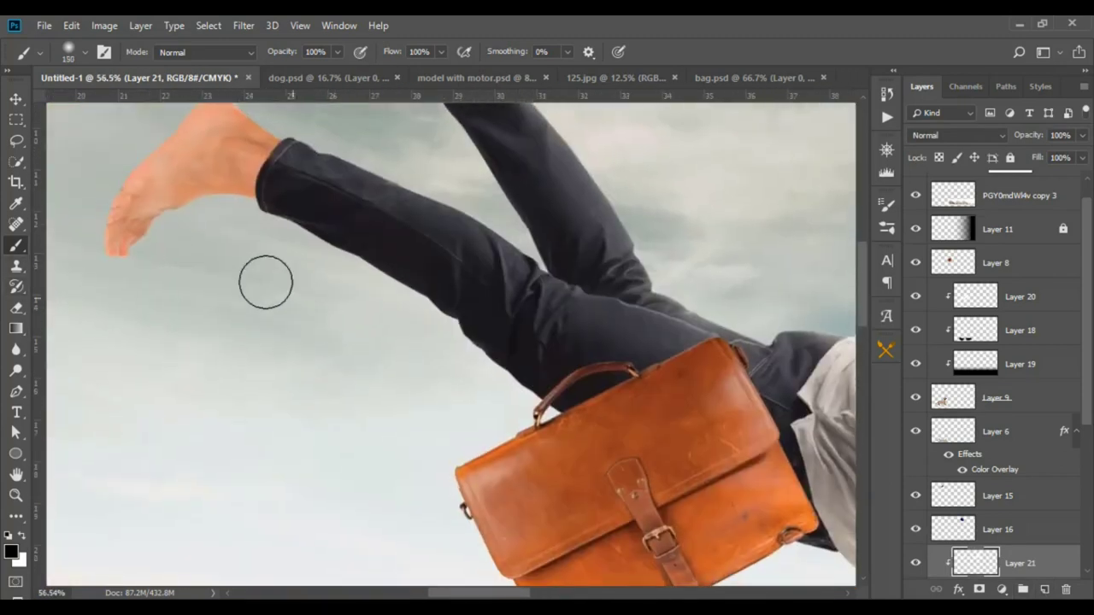
key(bracketright)
key(bracketright)
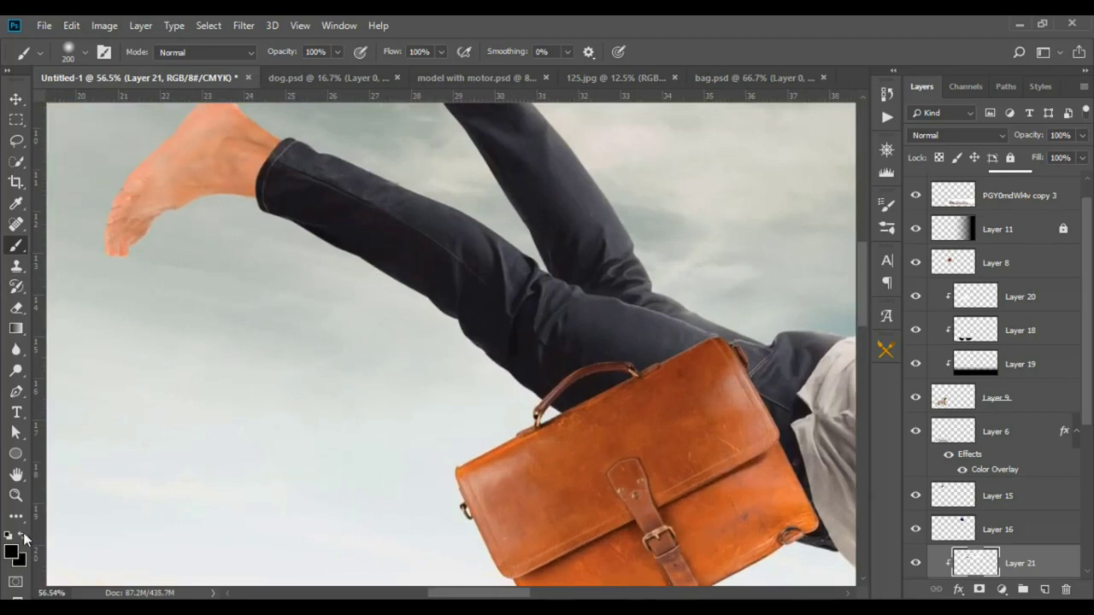
click(24, 539)
drag(248, 214, 351, 294)
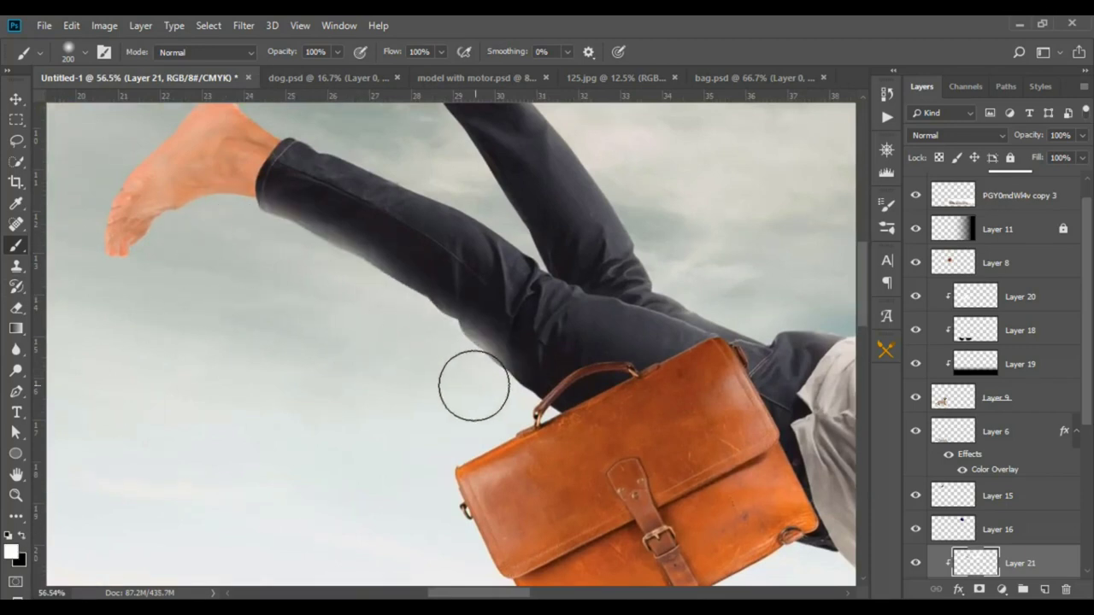
drag(474, 385, 854, 438)
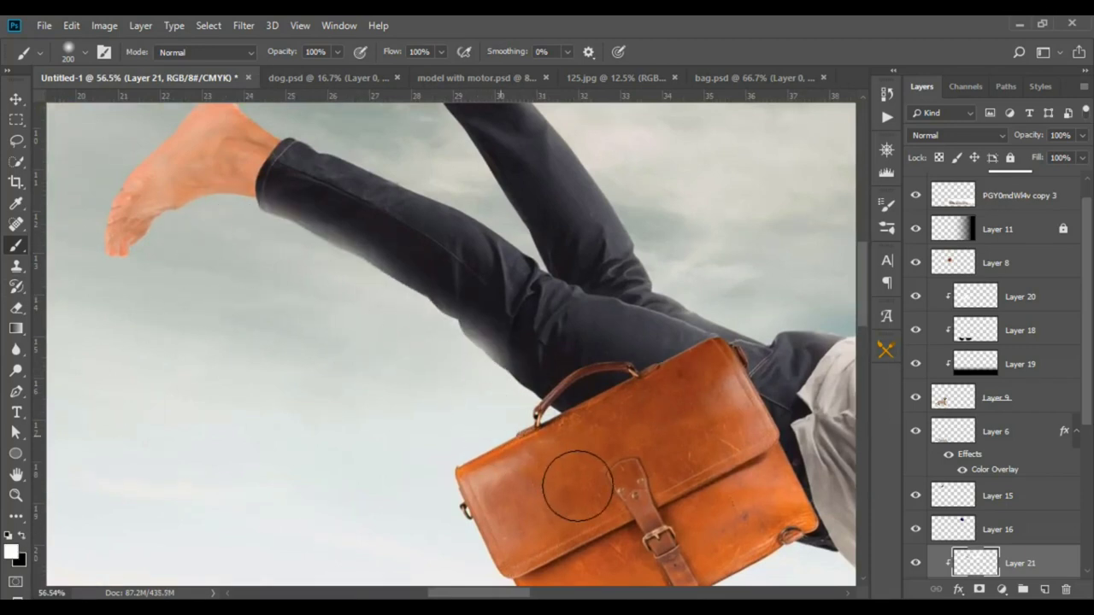
Enlarge the brush to 800 and paint out the dark smudge on the sand.
drag(429, 374, 261, 255)
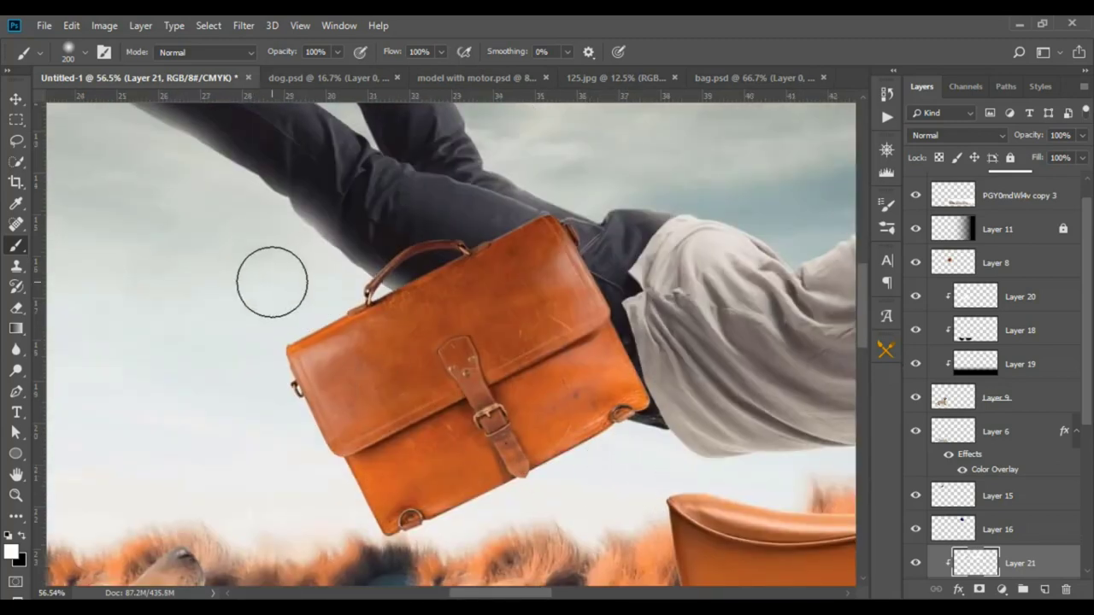
scroll(295, 300, down, 5)
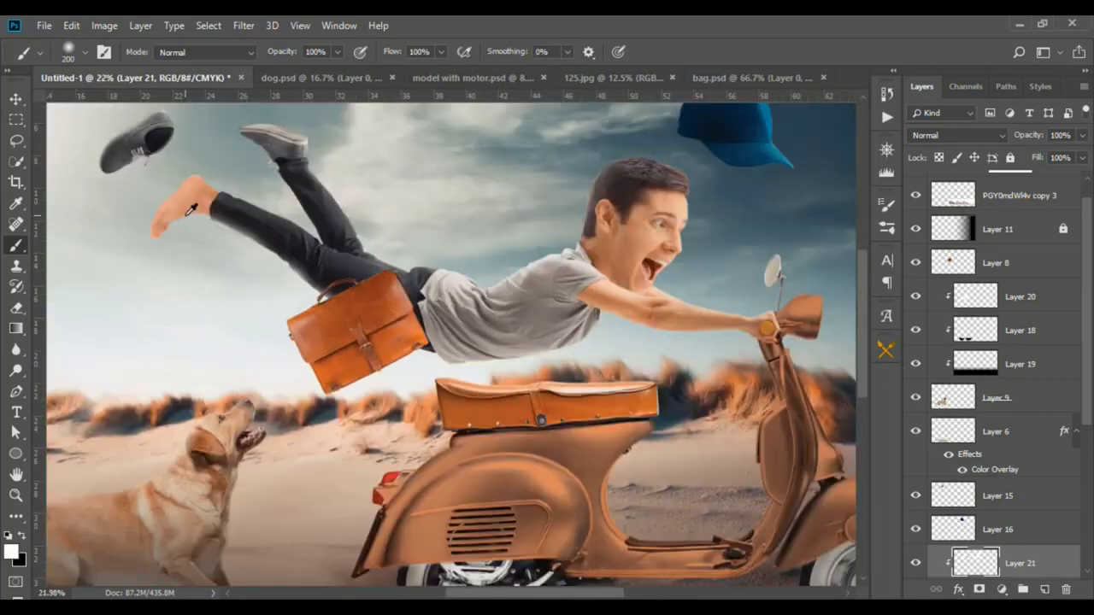
scroll(192, 211, down, 2)
scroll(378, 344, down, 2)
scroll(379, 344, down, 1)
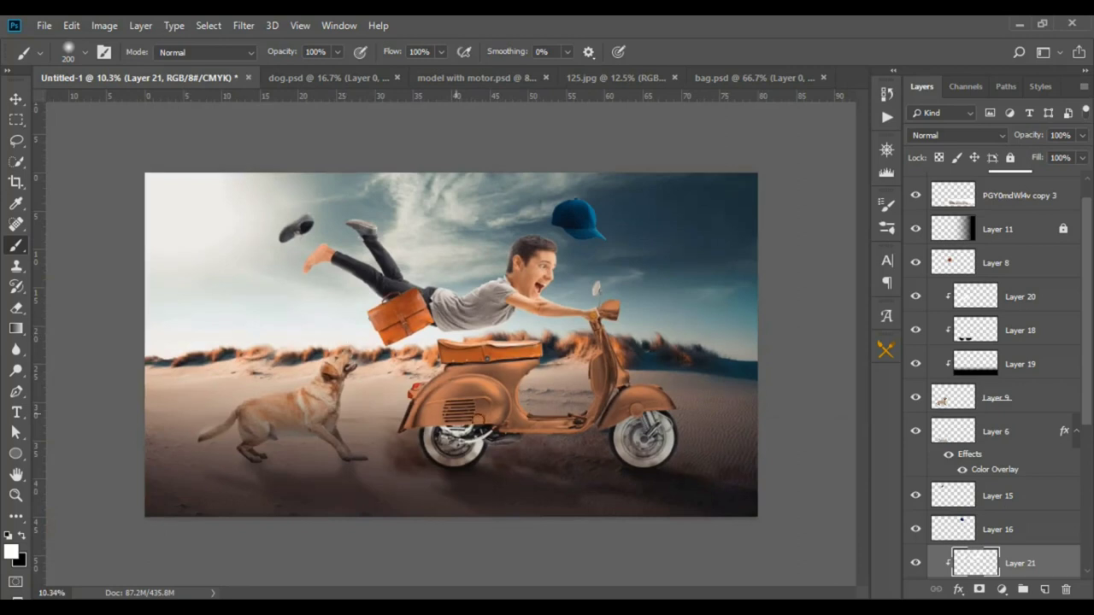
scroll(428, 441, up, 5)
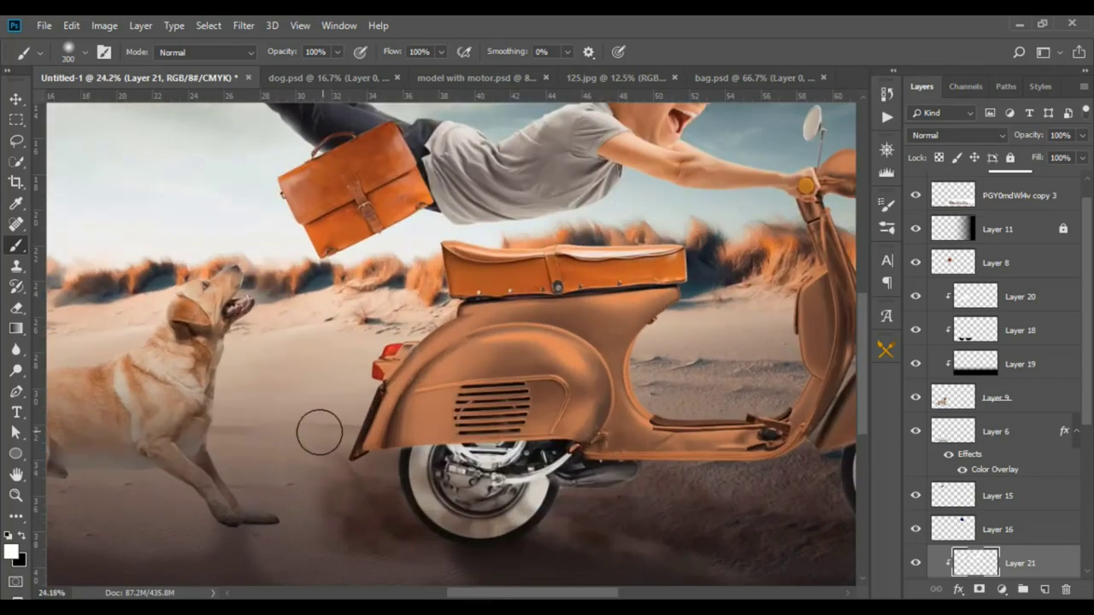
key(bracketright)
key(bracketright)
key(bracketright)
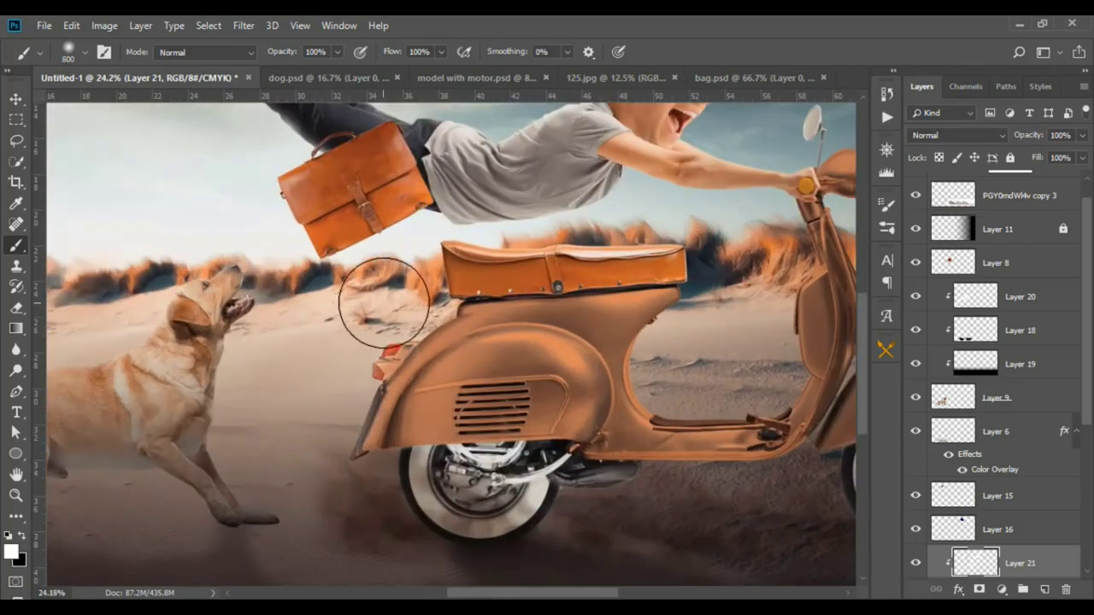
drag(384, 303, 391, 274)
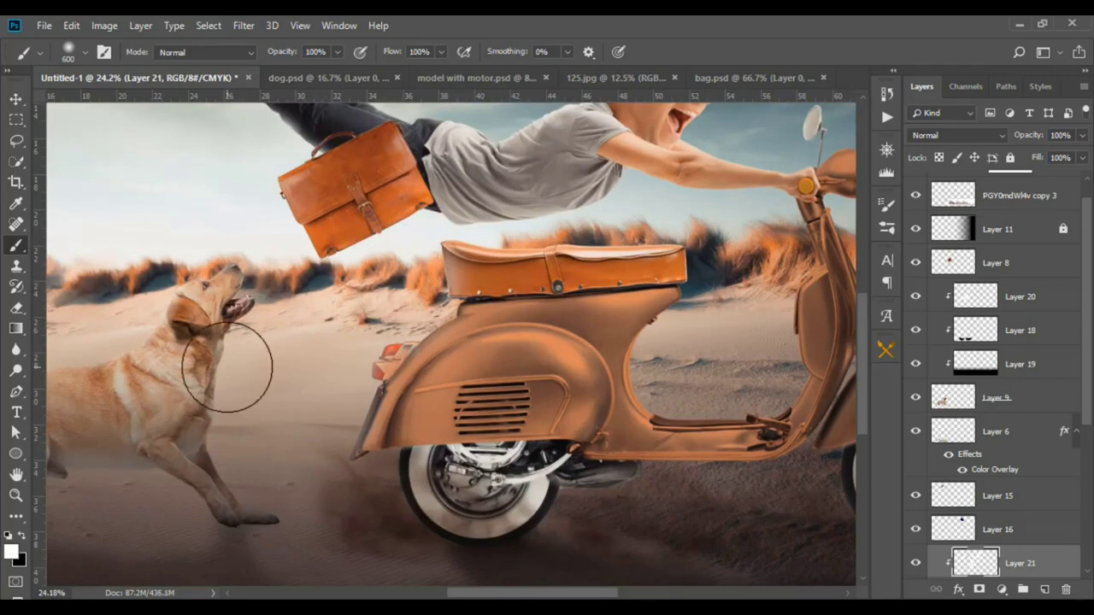
Show the canvas at View > Print Size.
scroll(359, 362, down, 3)
scroll(360, 362, down, 3)
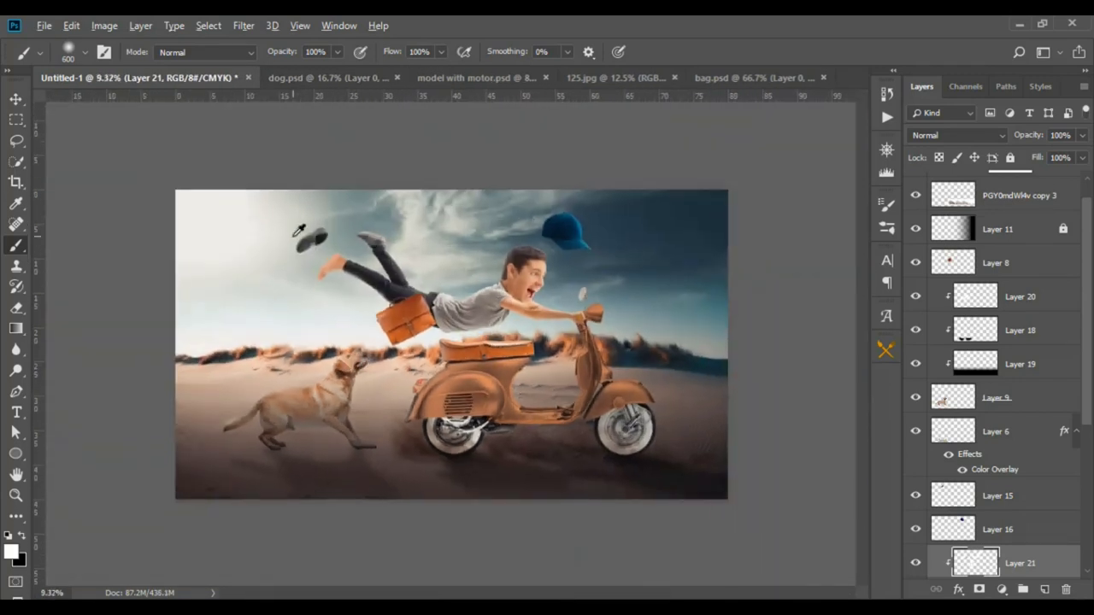
click(300, 25)
click(325, 234)
Select the flying shoe's Layer 15 and add a new Layer 22 clipped to it.
key(v)
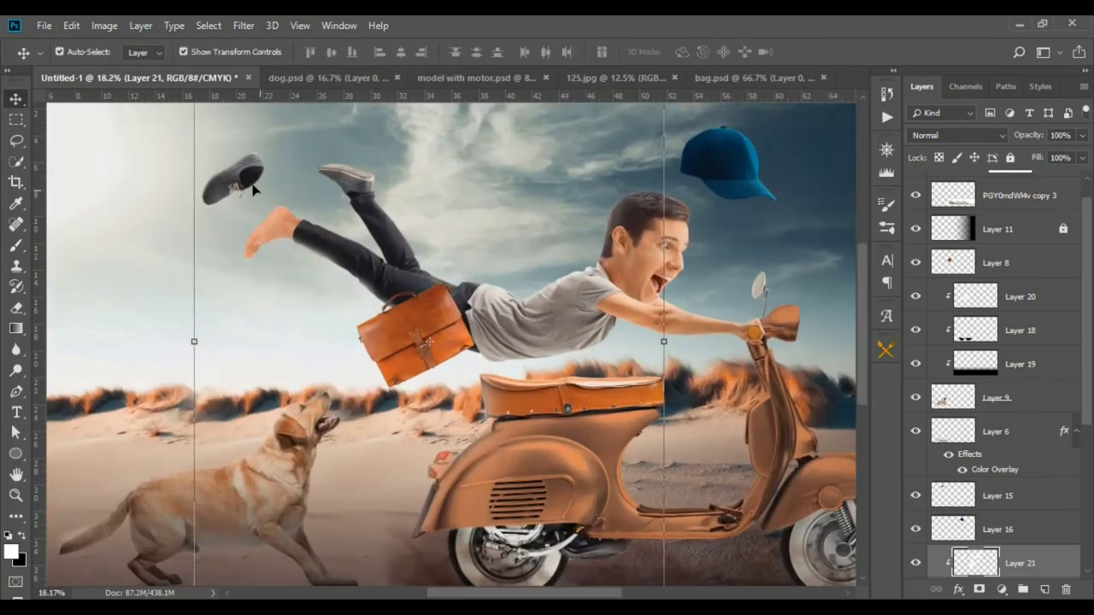
click(252, 186)
scroll(220, 167, up, 7)
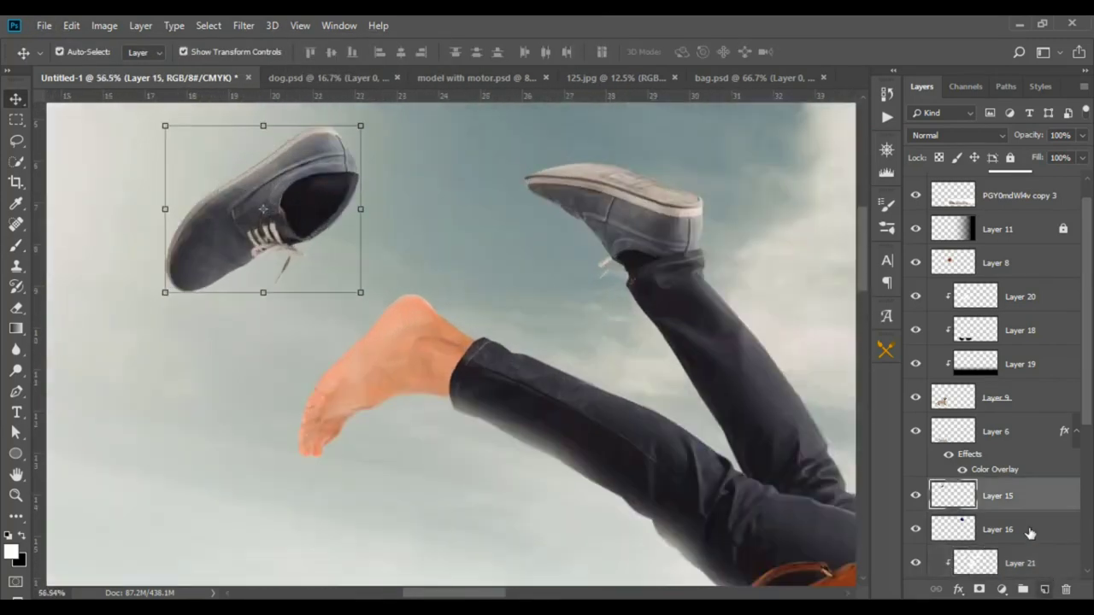
key(ctrl+shift+alt+n)
right_click(1025, 496)
click(834, 296)
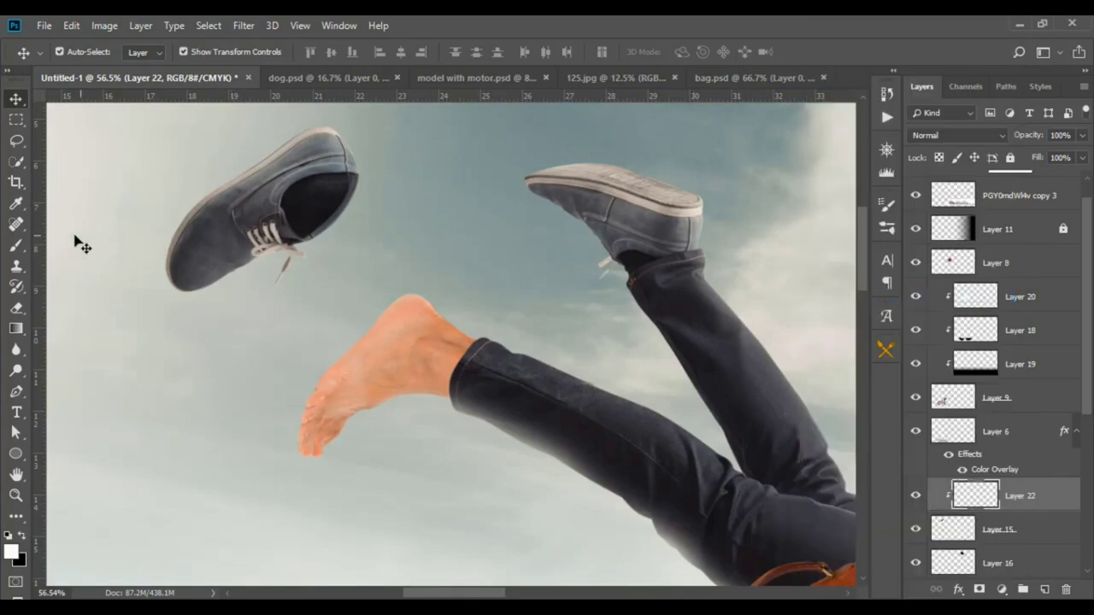
Switch to a 250 px brush and frame the sky above the shoe.
key(b)
drag(200, 214, 315, 394)
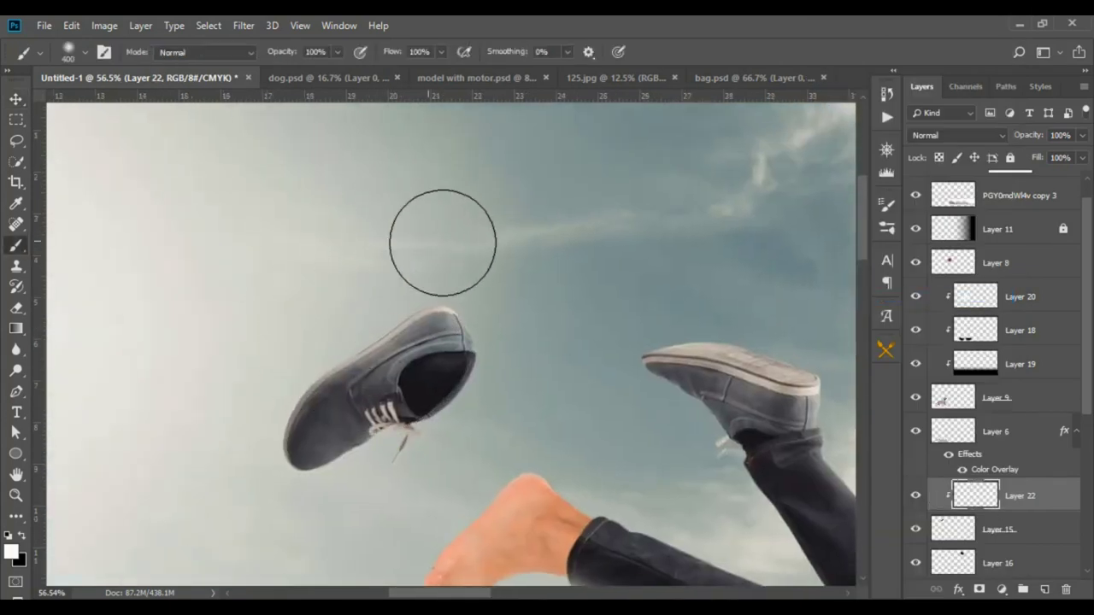
key(bracketleft)
key(bracketleft)
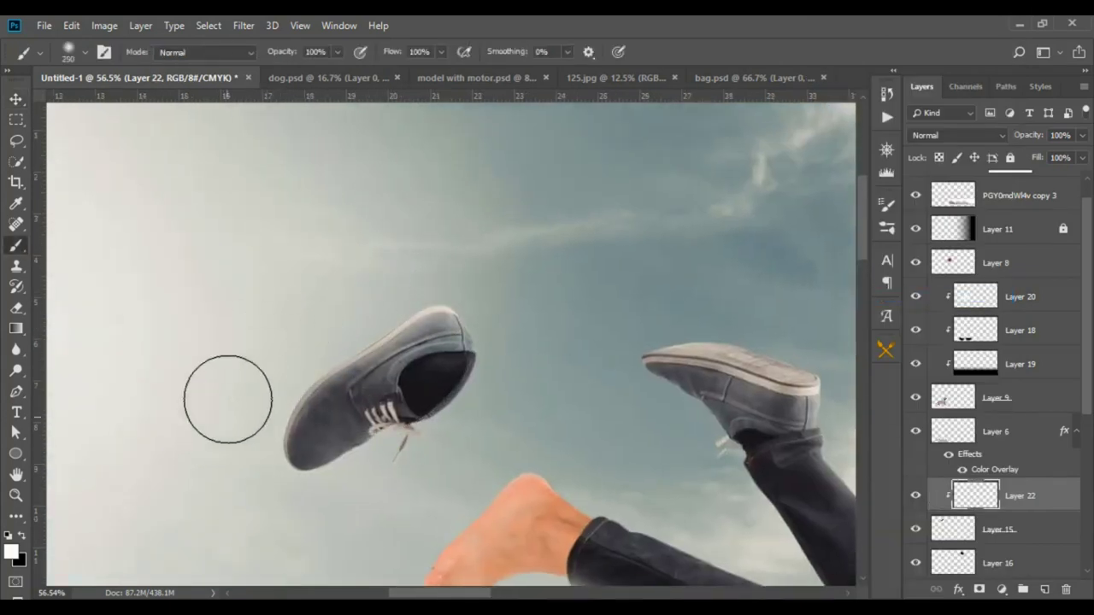
scroll(230, 505, down, 3)
scroll(230, 505, down, 3)
scroll(229, 505, down, 3)
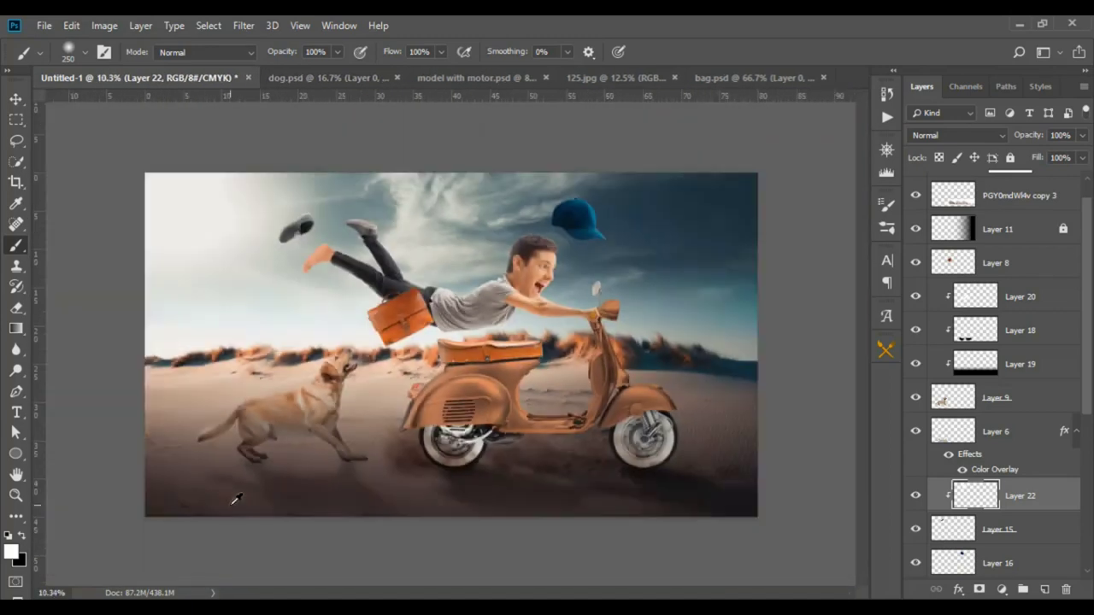
scroll(237, 499, up, 1)
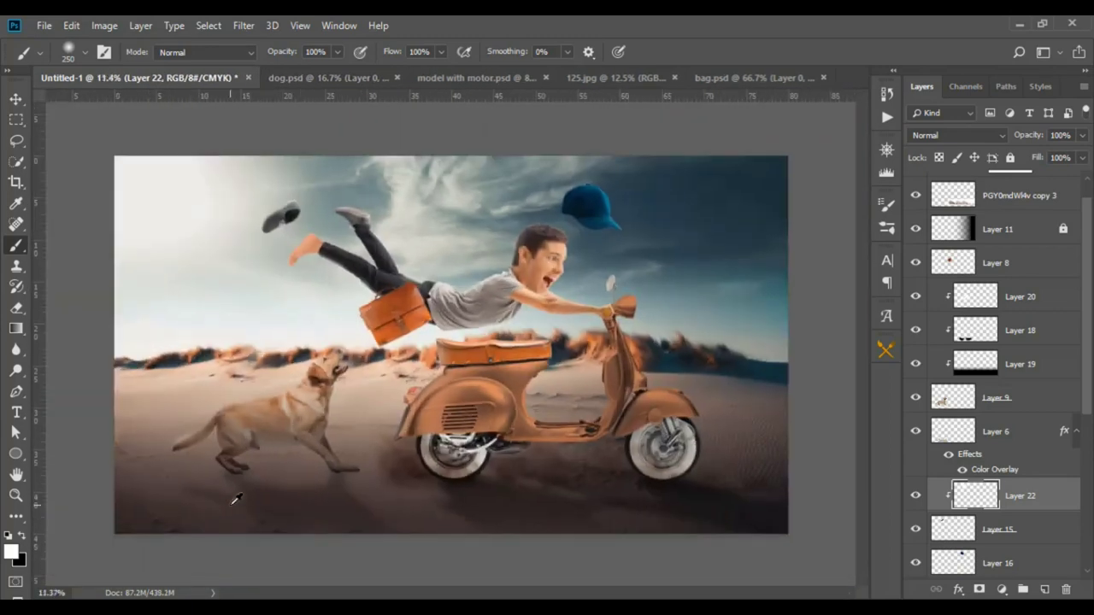
scroll(363, 210, up, 3)
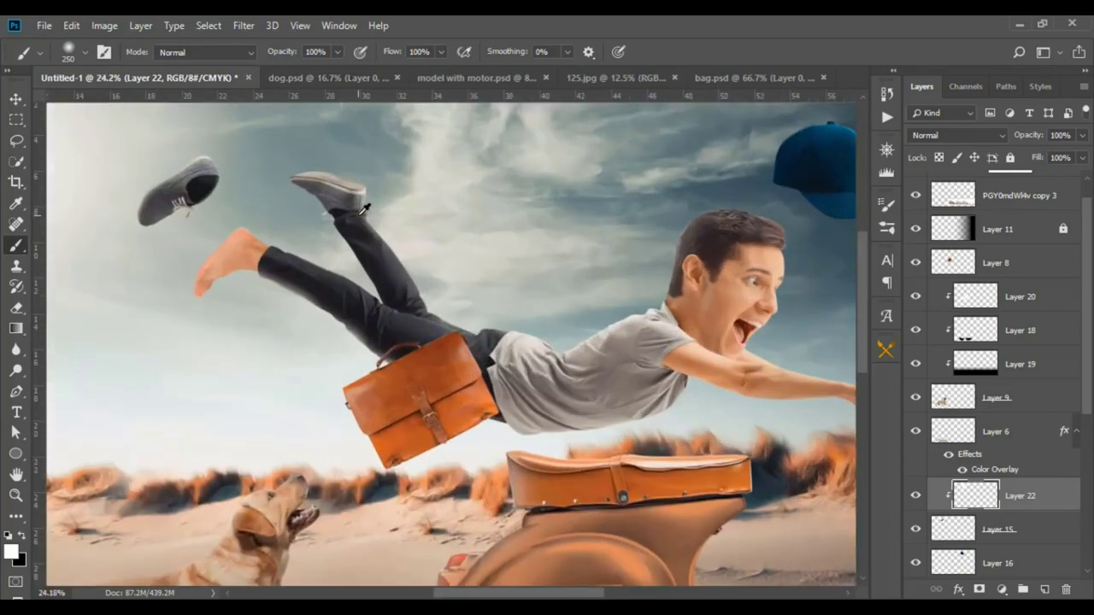
scroll(363, 210, up, 3)
On Group 1 copy, outline the raised leg and shoe with a Pen path and convert it to a selection.
key(v)
click(419, 316)
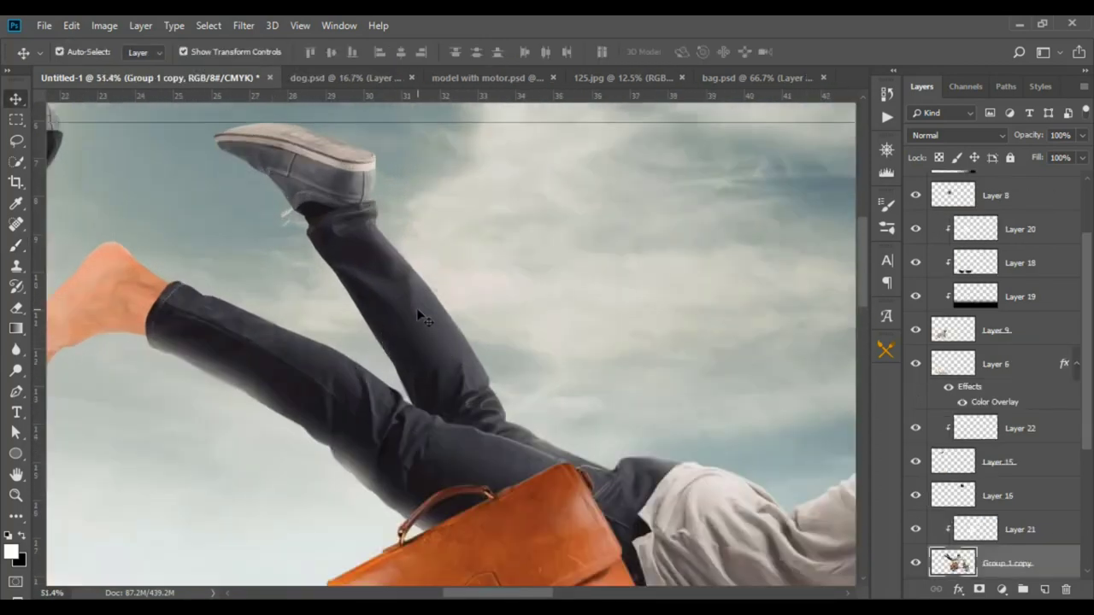
click(17, 392)
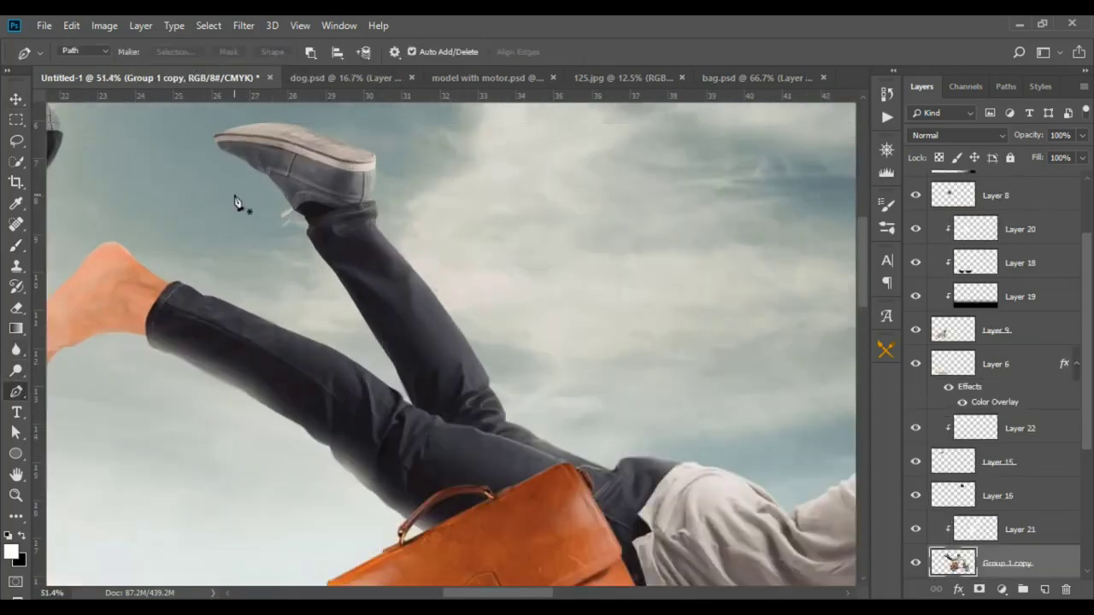
click(199, 158)
drag(289, 246, 310, 263)
scroll(410, 400, up, 5)
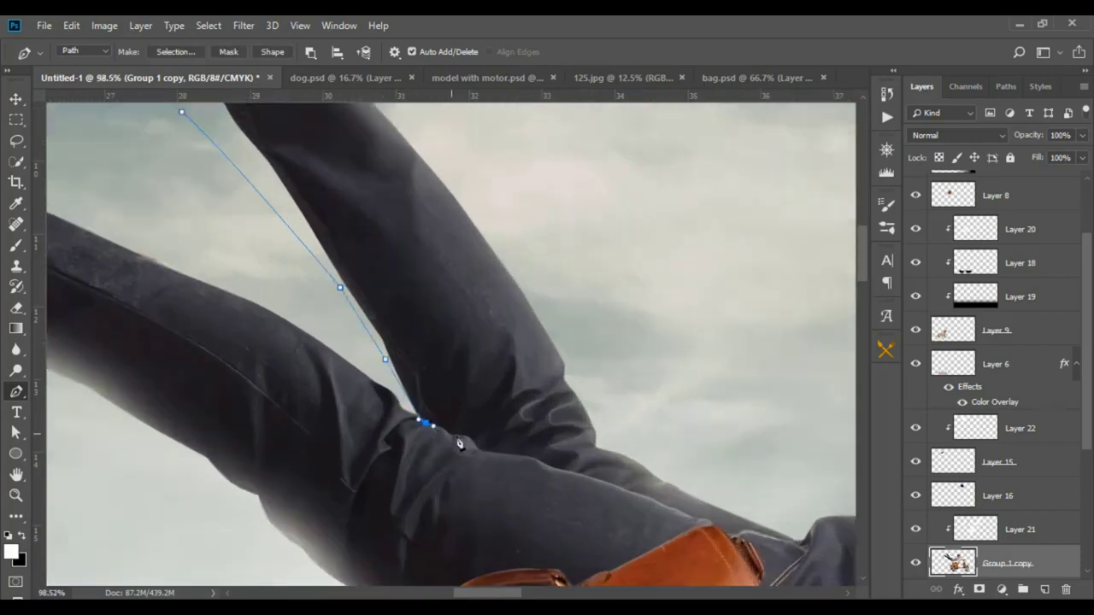
drag(468, 438, 605, 282)
scroll(535, 230, right, 3)
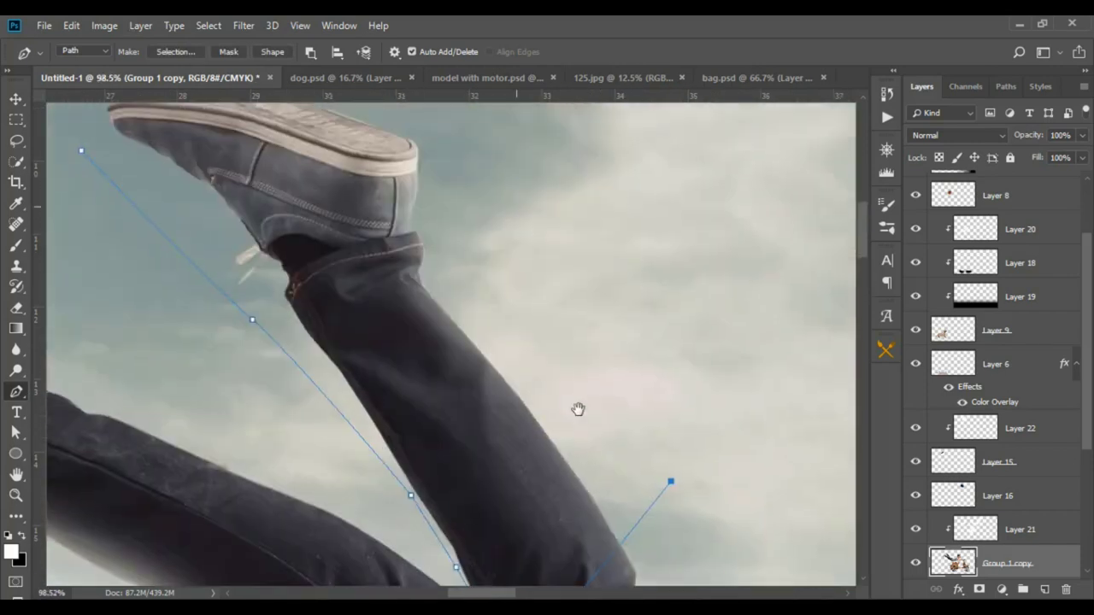
click(445, 181)
scroll(445, 181, up, 3)
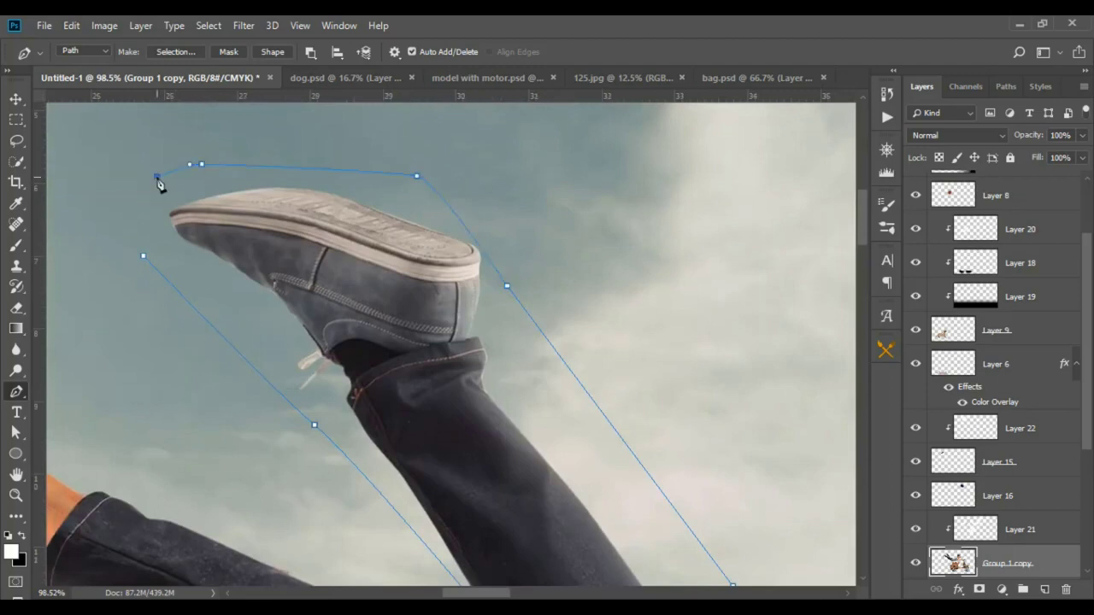
click(157, 177)
key(ctrl+Return)
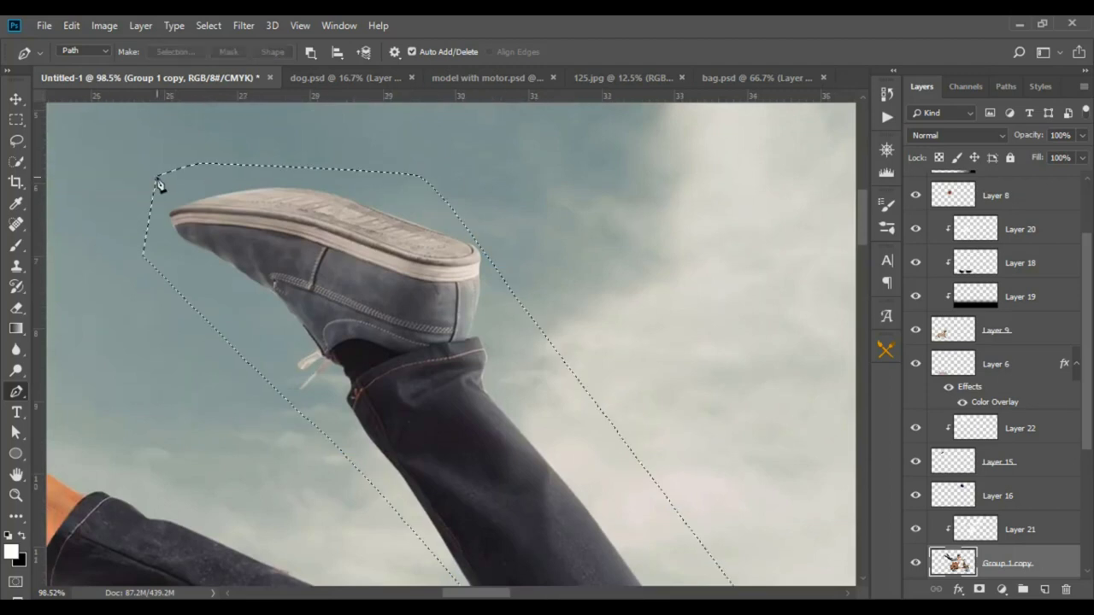
Add clipped Layer 23 and brush a brighter tone along the leg's edge inside the selection.
click(1045, 590)
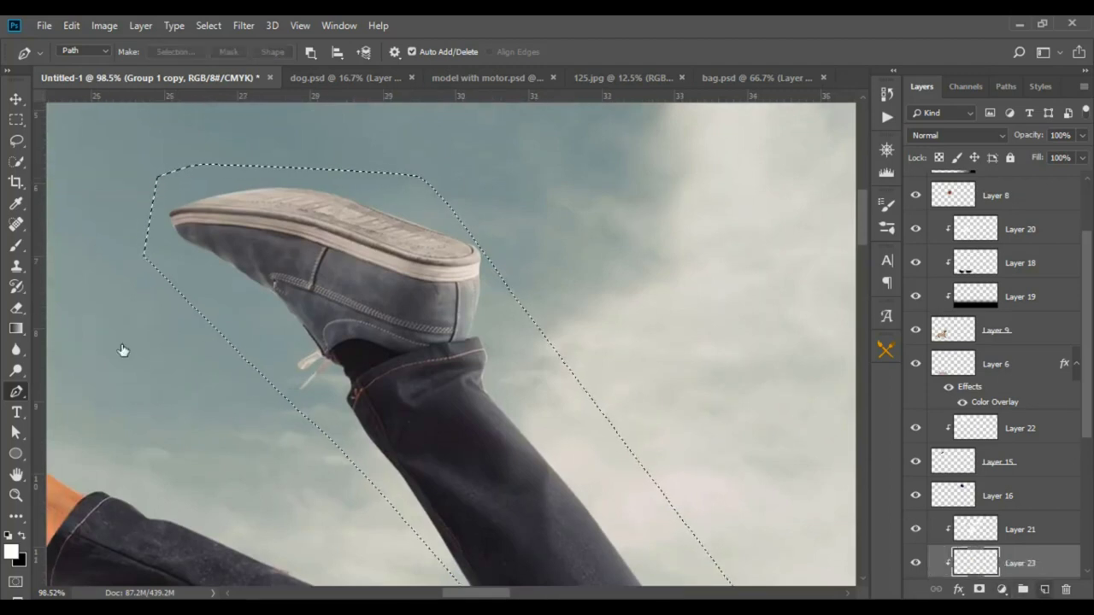
key(b)
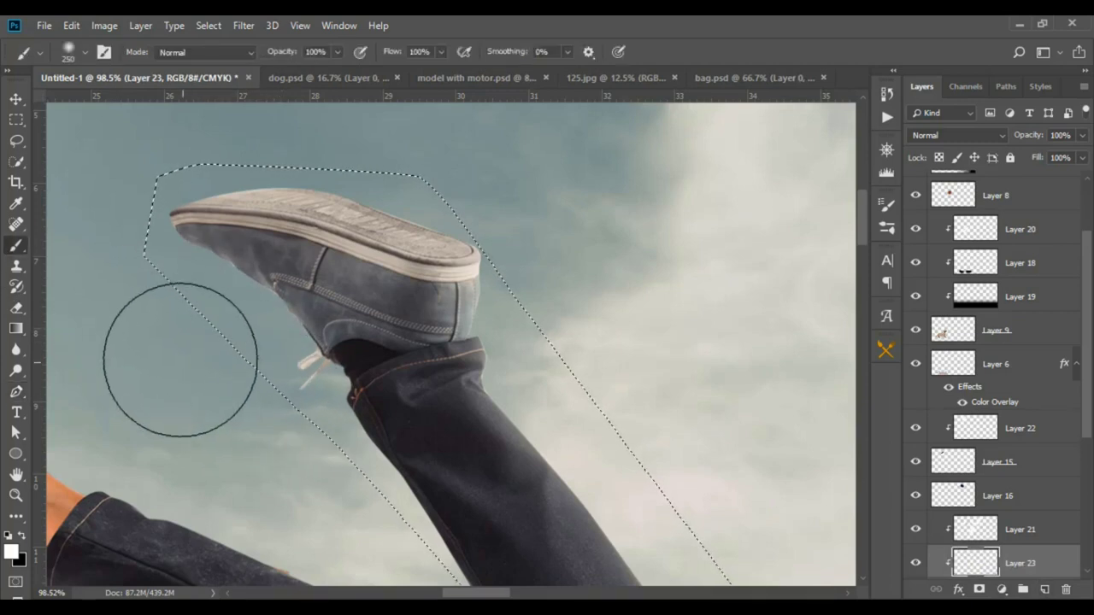
scroll(189, 295, down, 3)
scroll(188, 295, right, 2)
scroll(248, 383, down, 3)
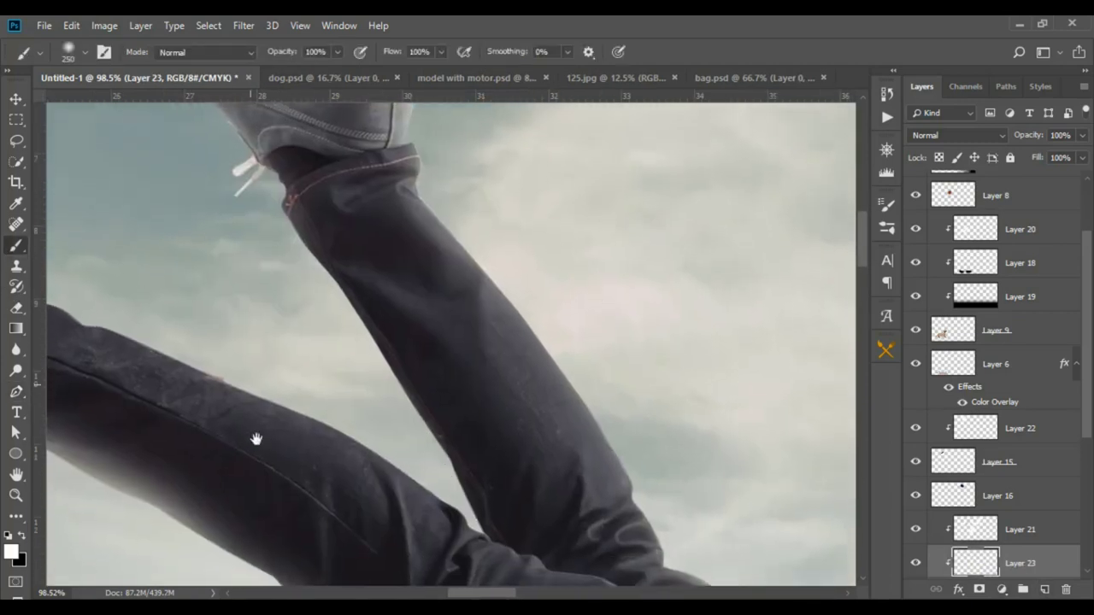
drag(281, 440, 352, 404)
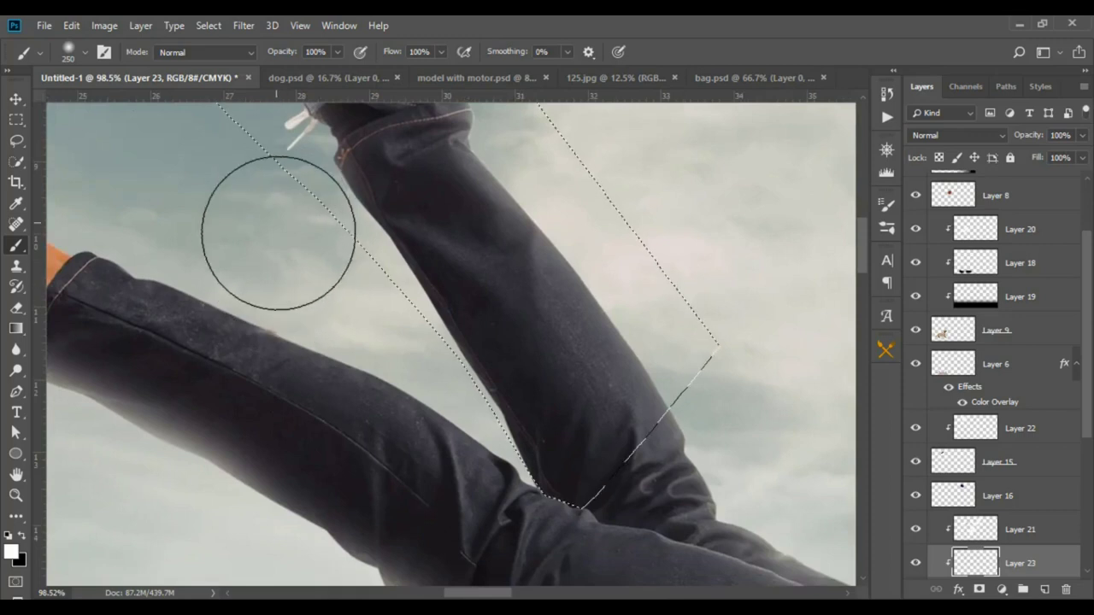
drag(276, 215, 365, 382)
scroll(390, 439, down, 2)
scroll(391, 439, right, 1)
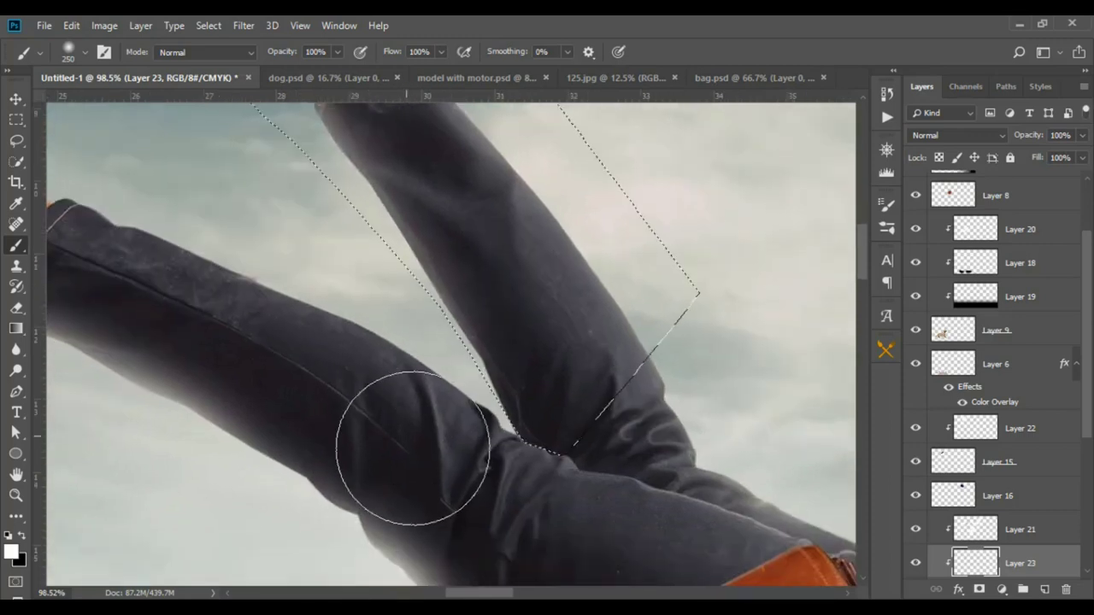
Deselect (Ctrl+D) and look over the brushed leg.
key(ctrl+d)
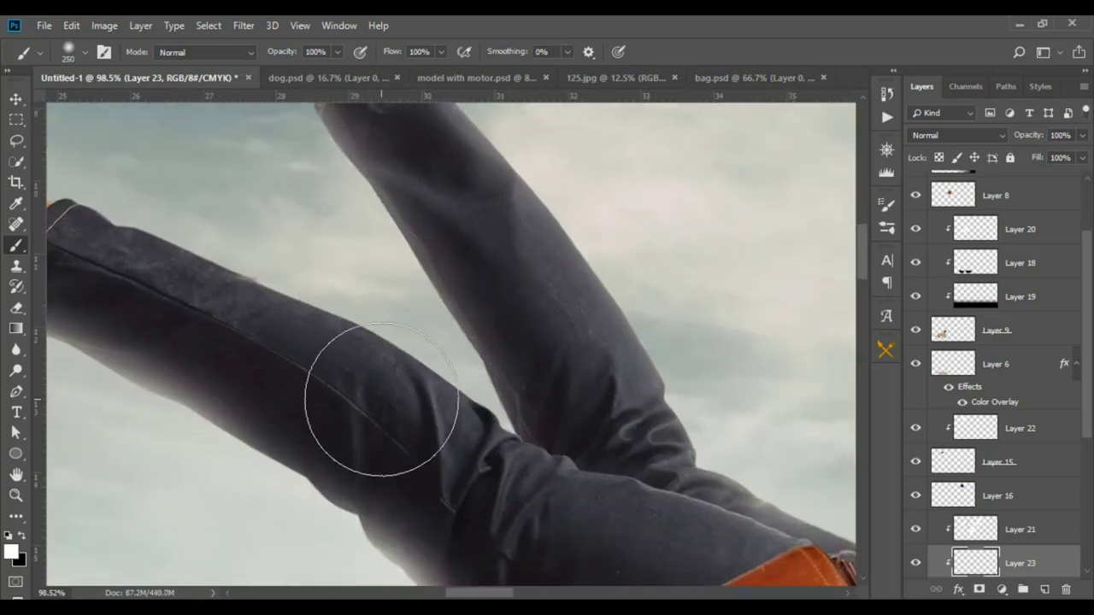
scroll(379, 396, down, 3)
scroll(191, 432, up, 1)
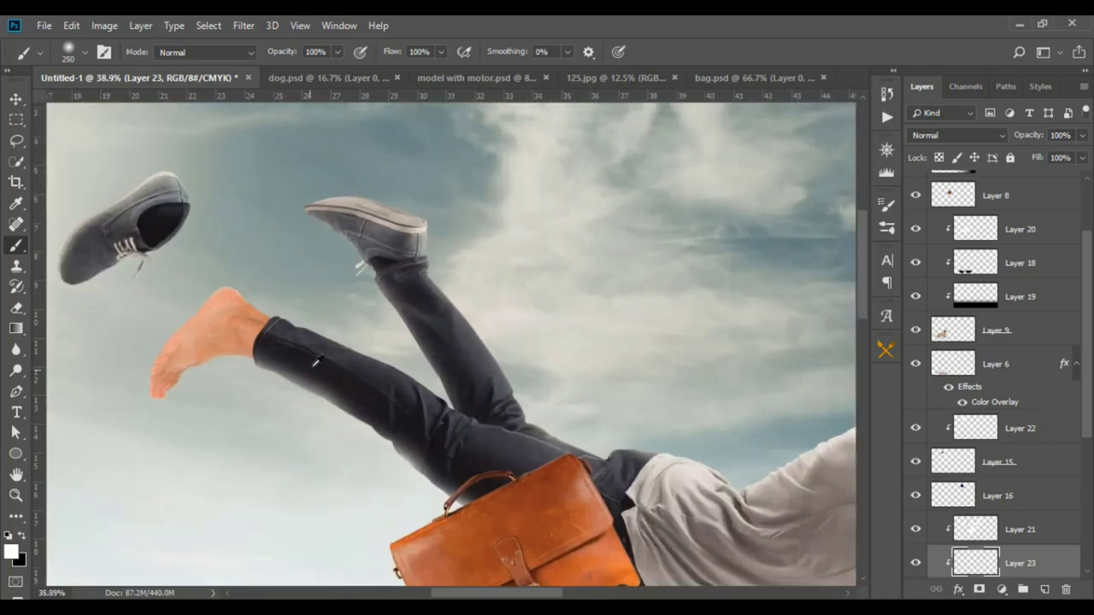
scroll(440, 355, up, 3)
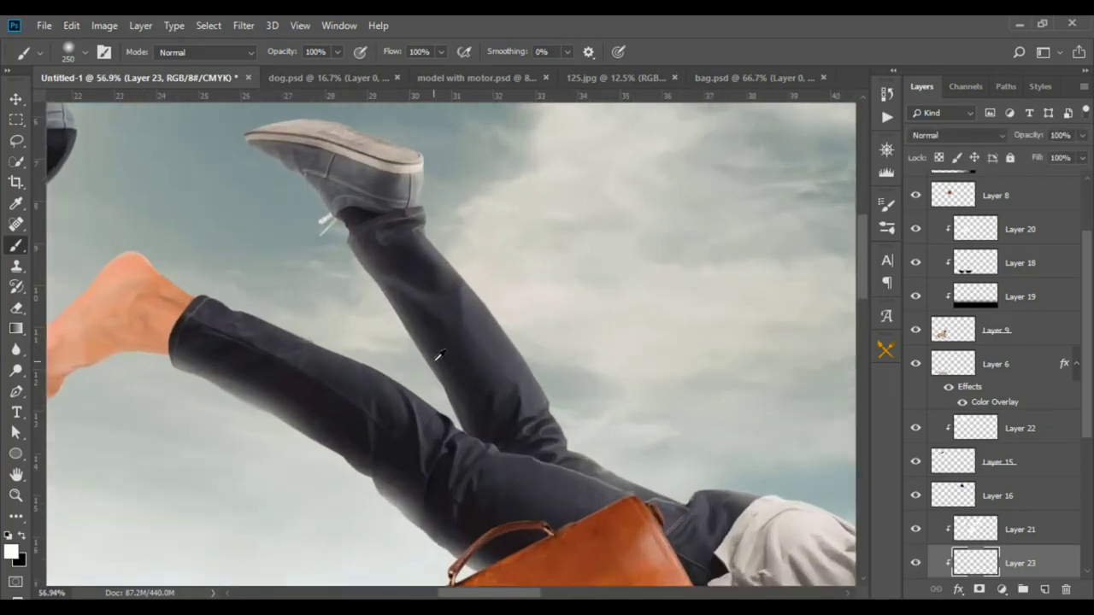
scroll(1000, 573, down, 1)
Select Group 1 copy and start a Pen path beside the raised leg where the legs meet.
click(1026, 567)
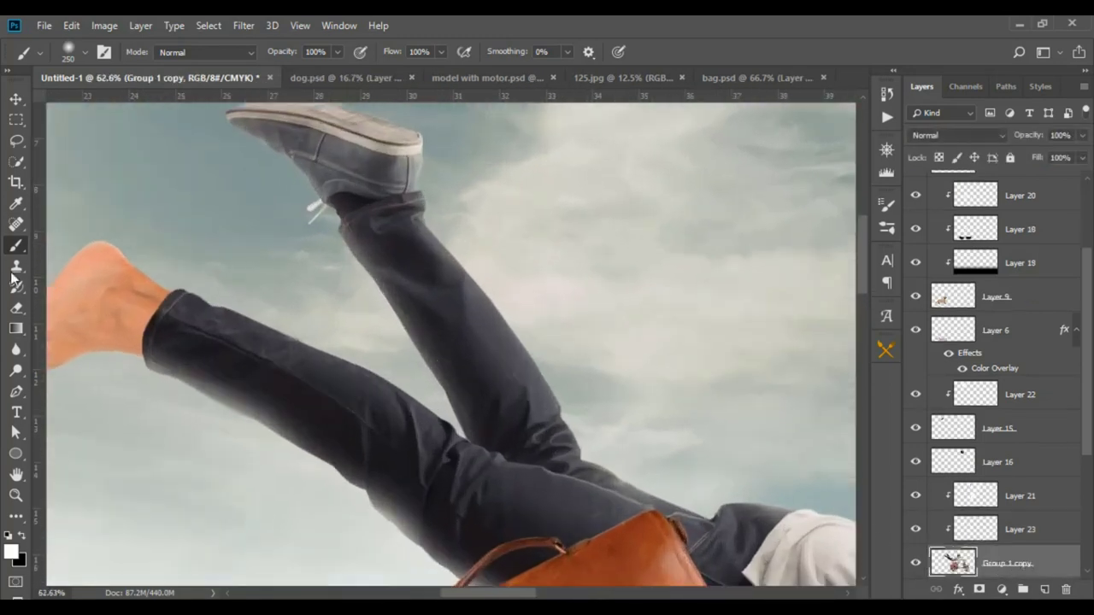
click(16, 390)
click(269, 239)
click(382, 341)
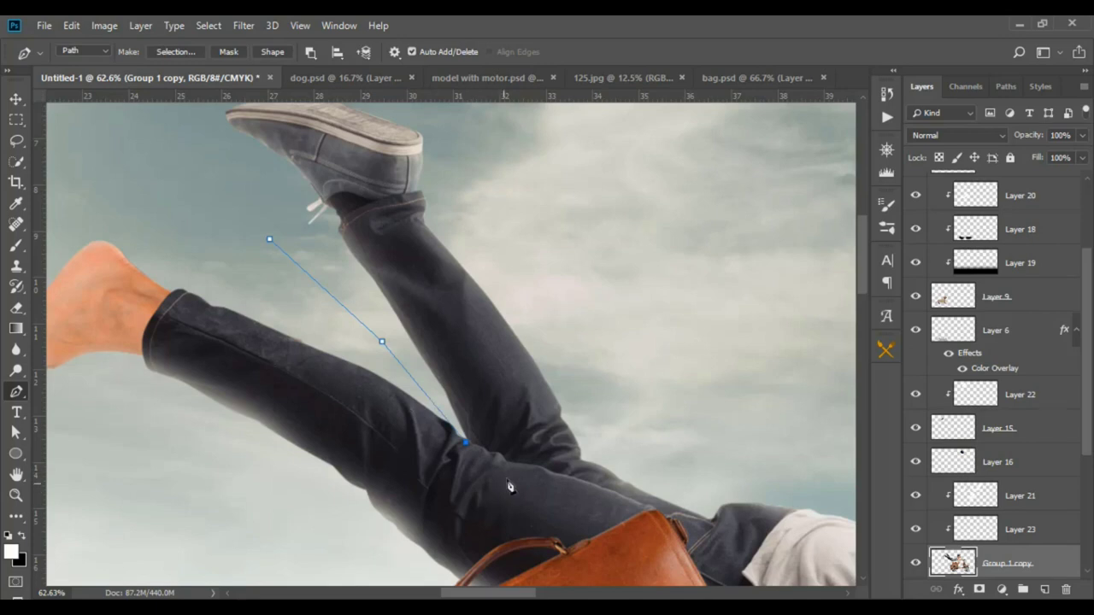
scroll(494, 459, up, 4)
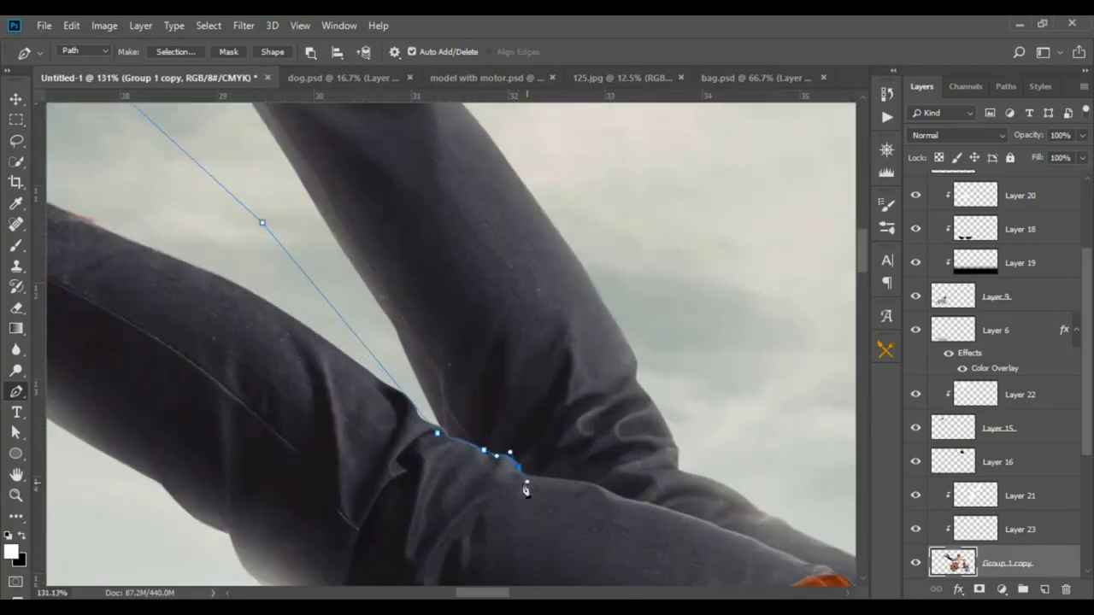
scroll(526, 489, down, 5)
Complete the outline around the lower leg and bare foot and convert it to a selection.
click(447, 548)
click(354, 540)
click(173, 502)
drag(127, 445, 131, 392)
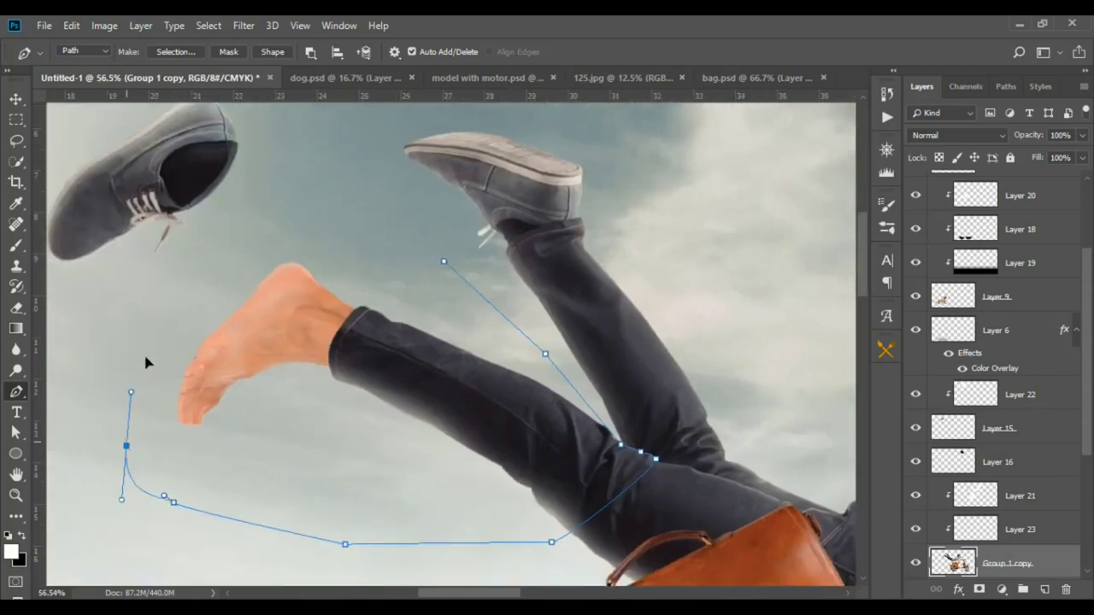
drag(146, 356, 173, 327)
drag(230, 282, 243, 267)
key(ctrl+Return)
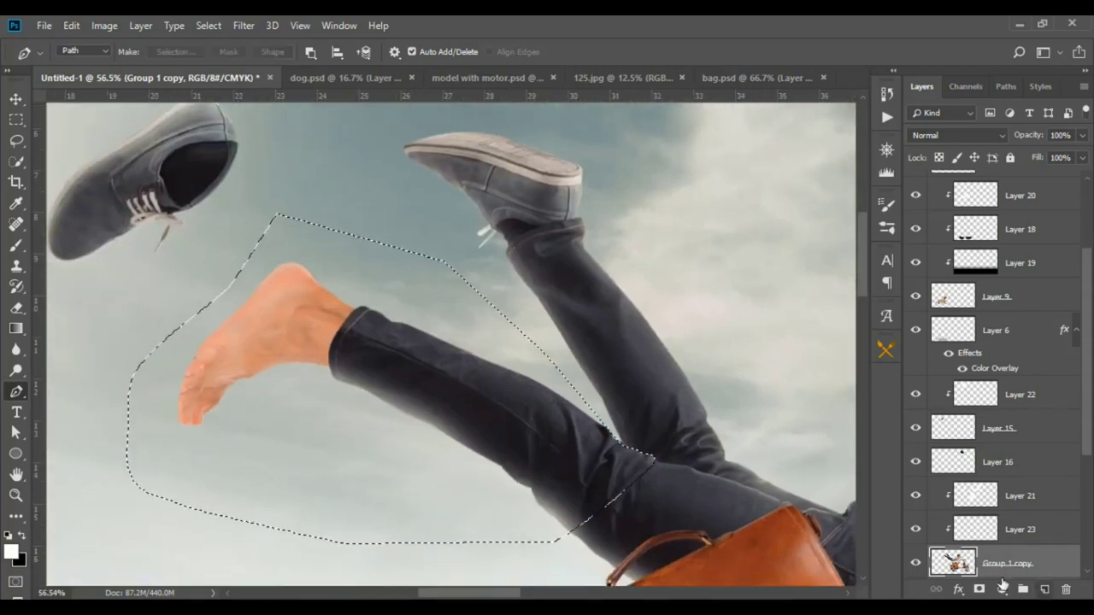
Add a new clipped layer over the man, pick the Brush tool, and fit the composition on screen.
click(1044, 590)
click(17, 248)
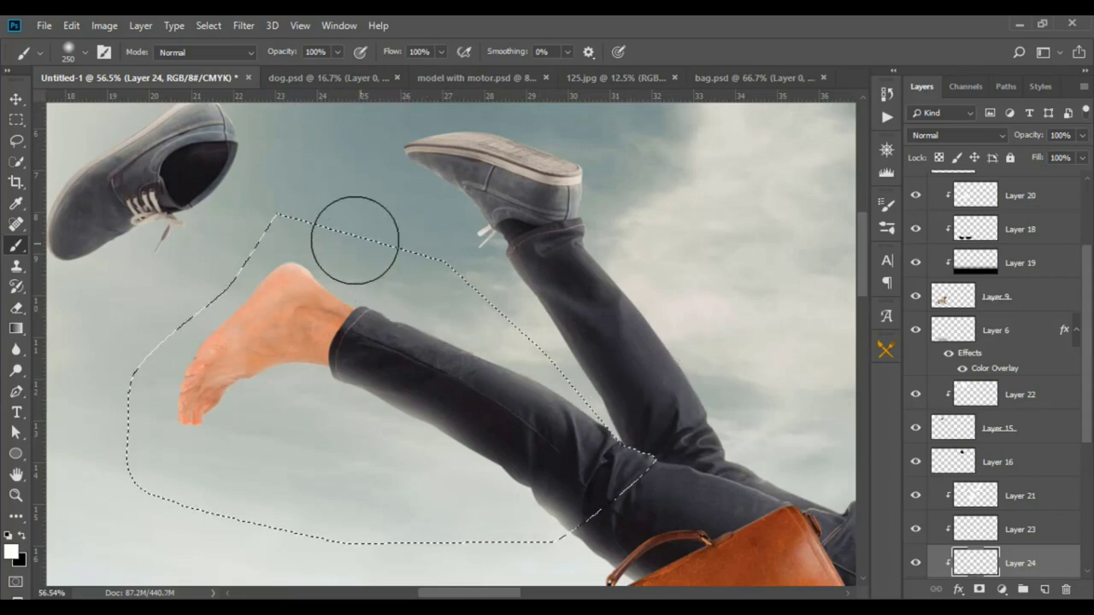
key(ctrl+0)
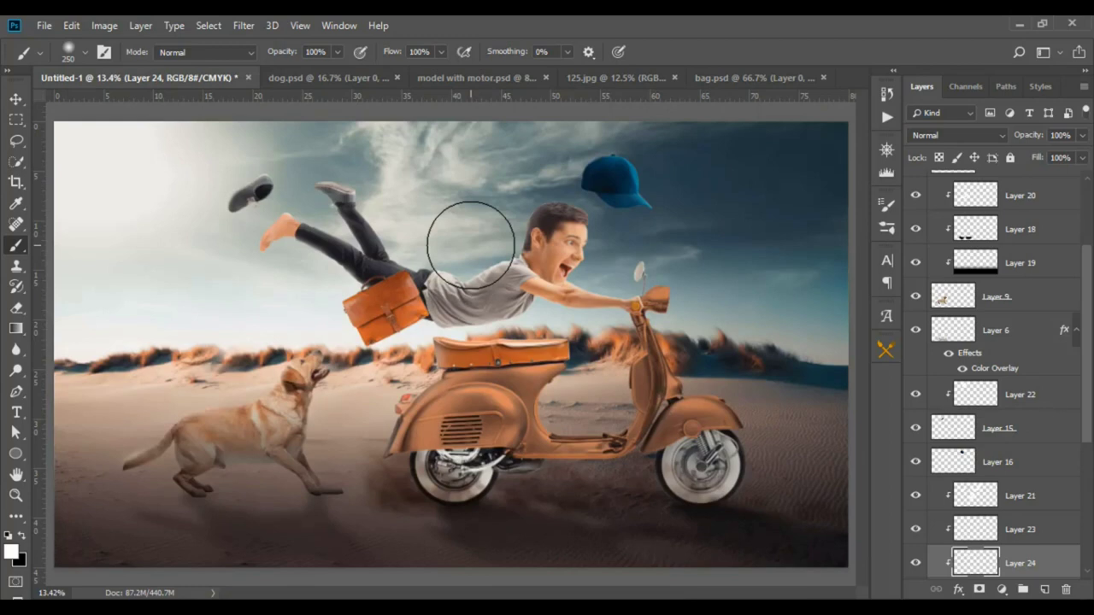
Flip the blue cap on Layer 16 horizontally to try it mirrored.
key(v)
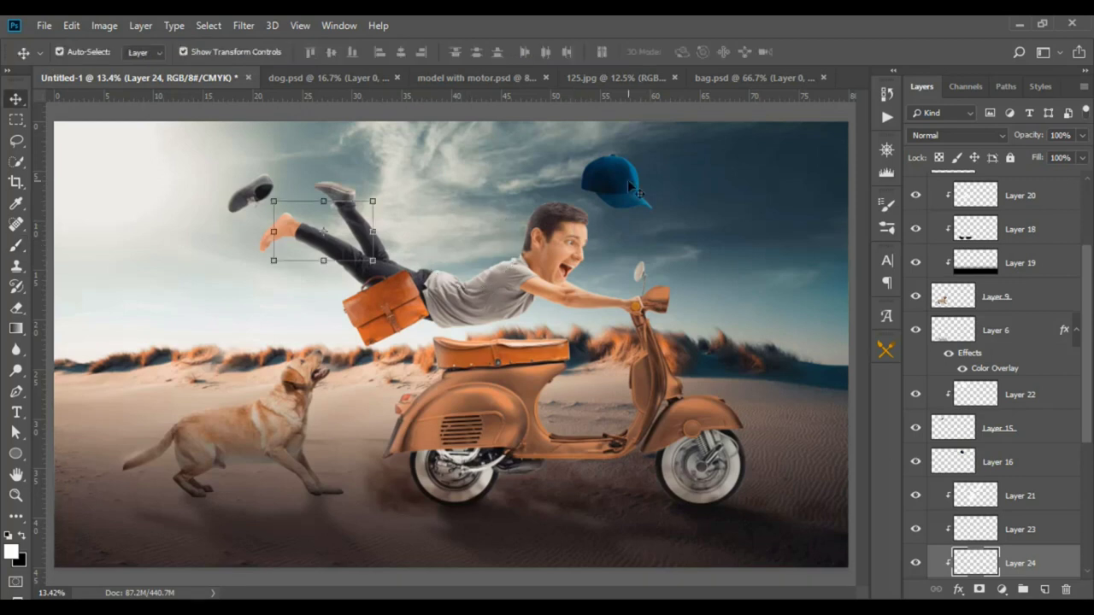
click(637, 191)
scroll(637, 192, up, 3)
scroll(634, 191, up, 3)
scroll(629, 190, up, 2)
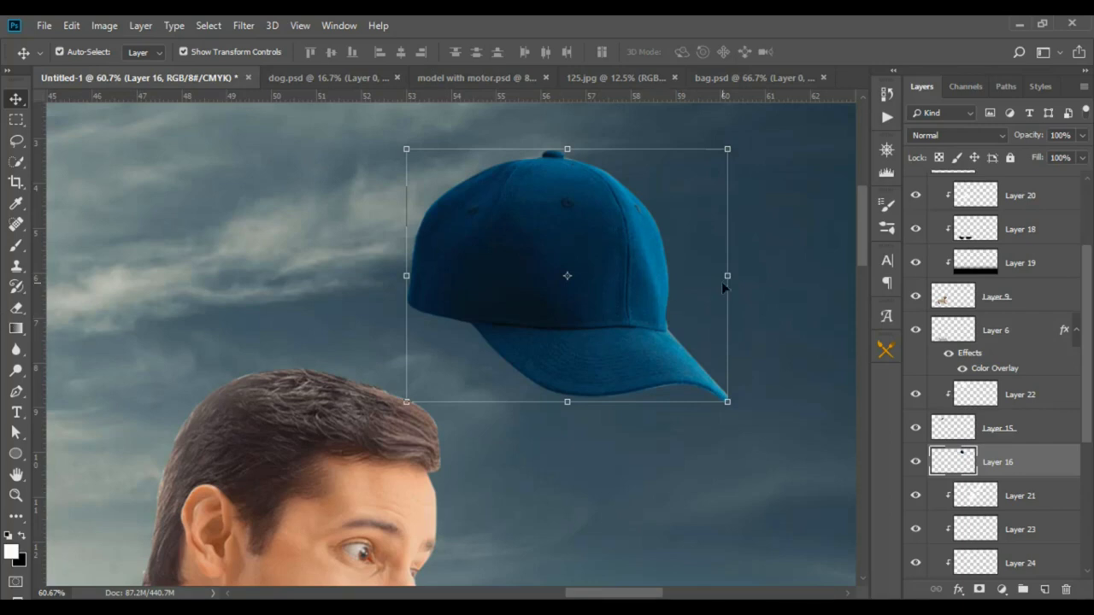
key(ctrl+t)
right_click(597, 346)
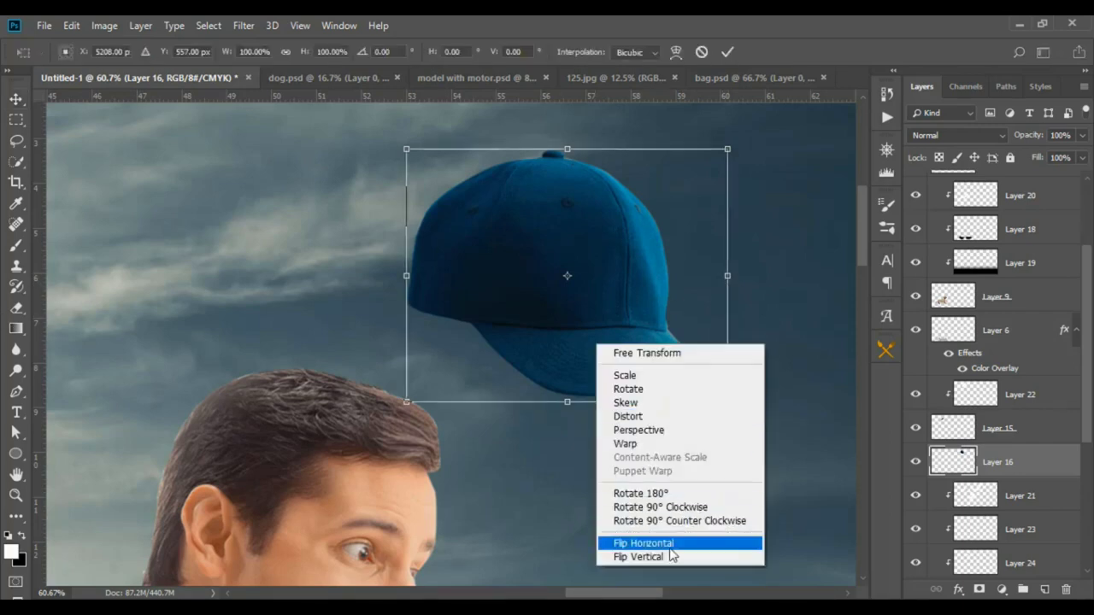
click(670, 545)
key(Return)
Deselect the background photo layer in the Layers panel.
scroll(596, 316, down, 3)
scroll(598, 318, down, 2)
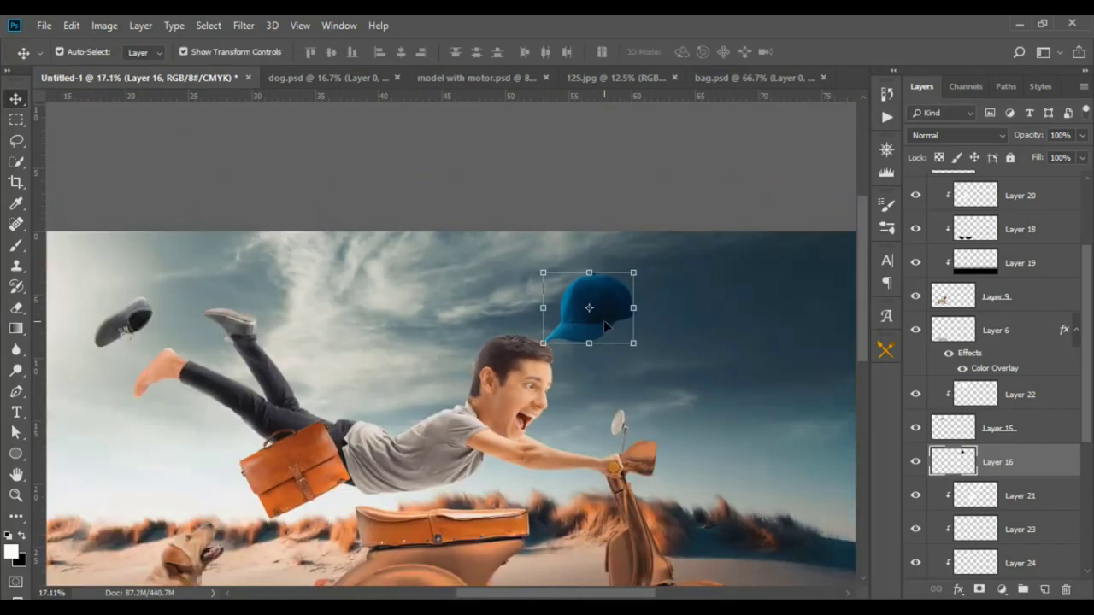
scroll(604, 319, down, 2)
click(764, 363)
click(781, 272)
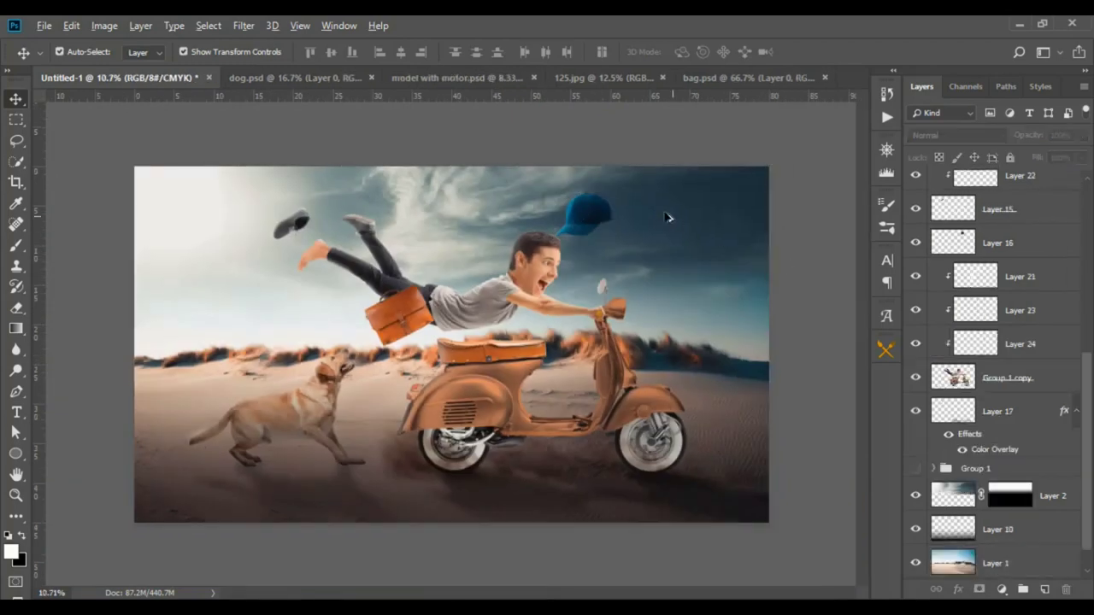
scroll(659, 213, up, 2)
scroll(643, 195, up, 1)
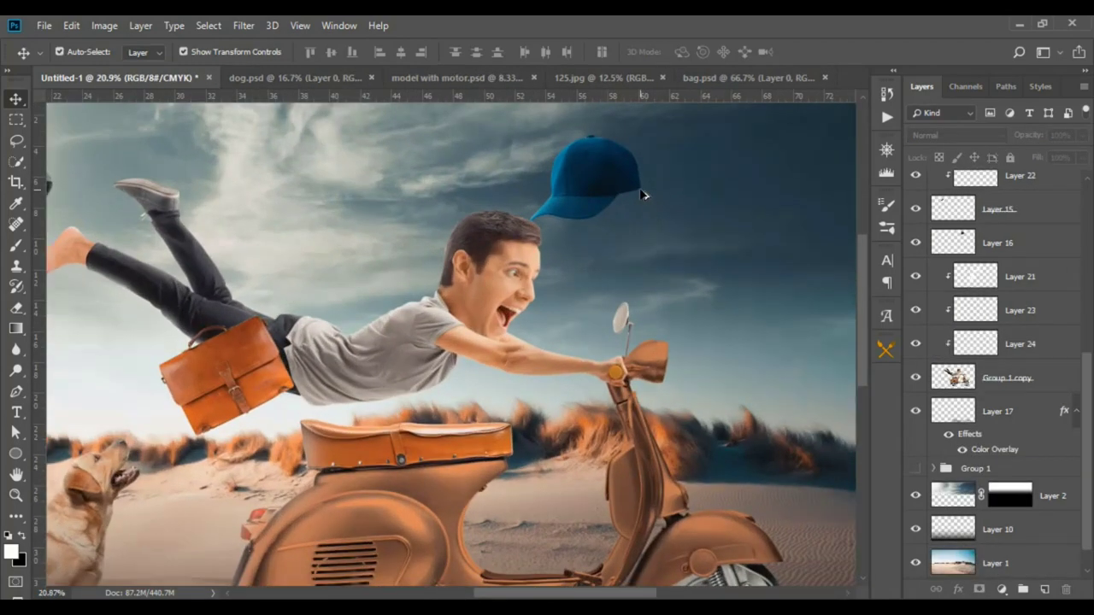
scroll(609, 163, up, 1)
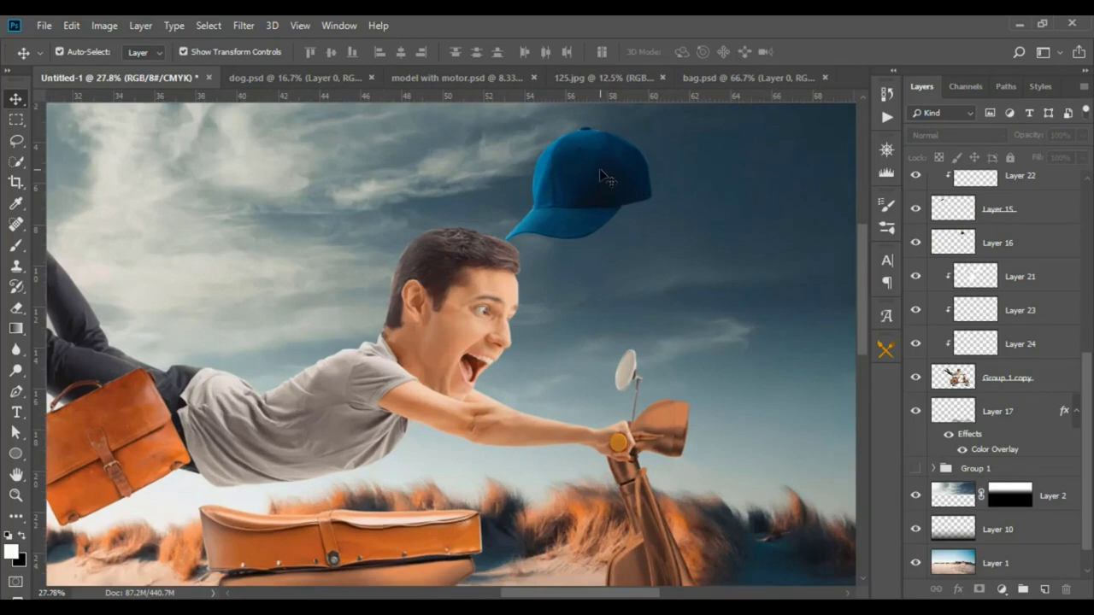
Flip the cap back to face right and nudge it slightly left.
click(603, 176)
scroll(604, 195, up, 1)
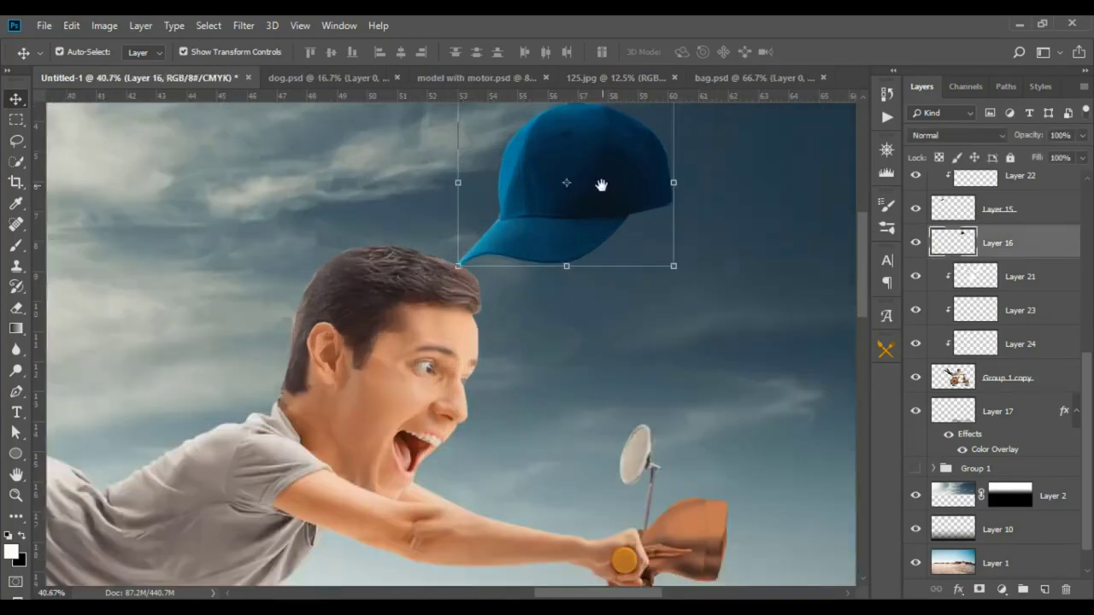
scroll(363, 301, up, 1)
key(ctrl+t)
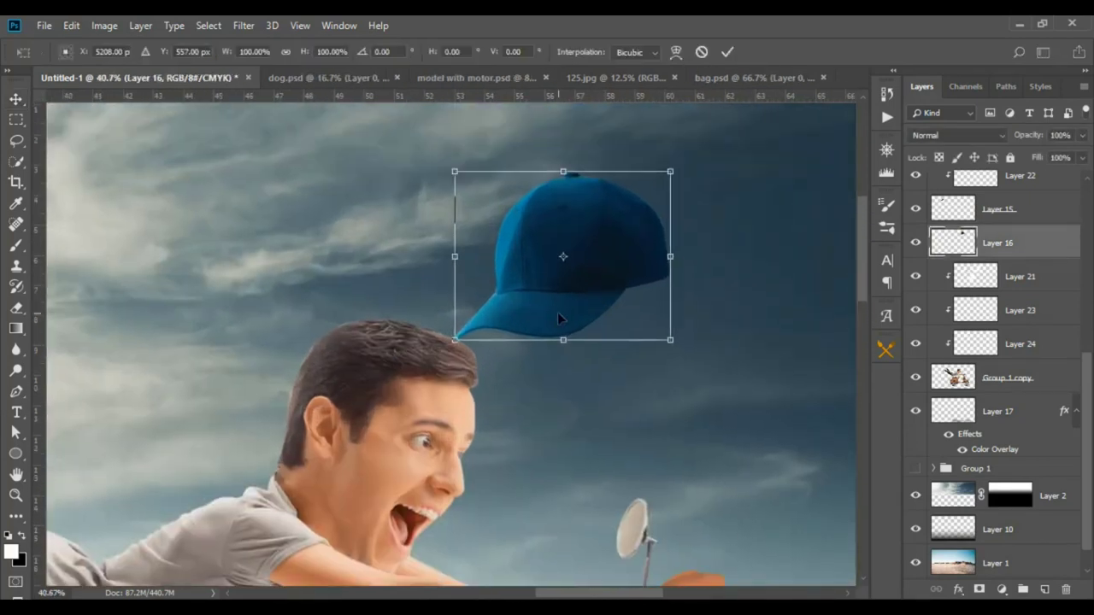
right_click(557, 314)
click(599, 514)
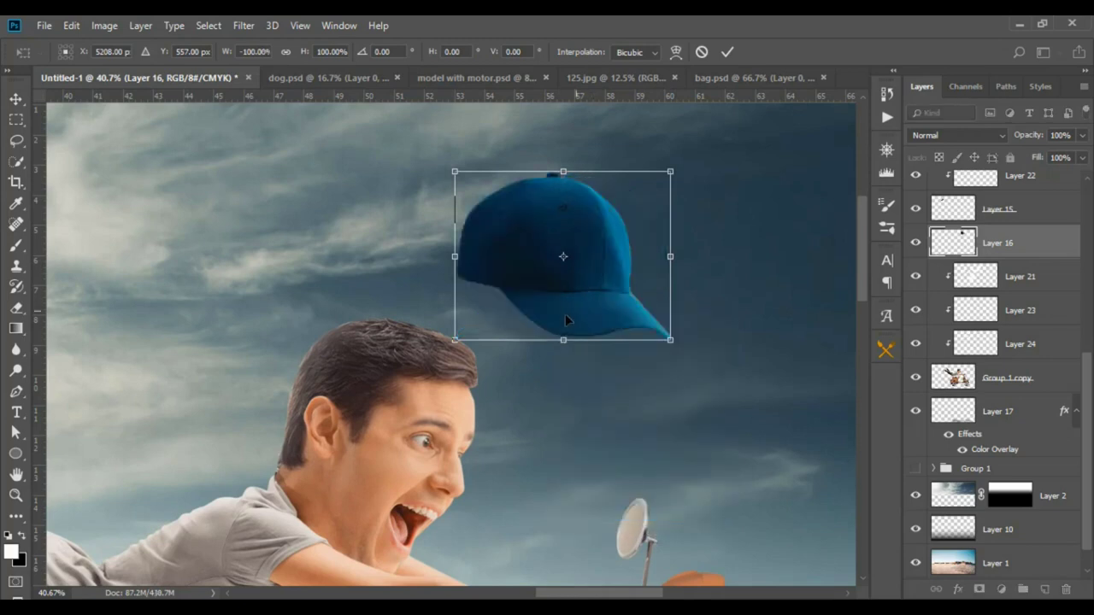
drag(565, 314, 553, 313)
key(Return)
Add a new empty layer above the cap and bring up its layer options.
scroll(572, 233, up, 2)
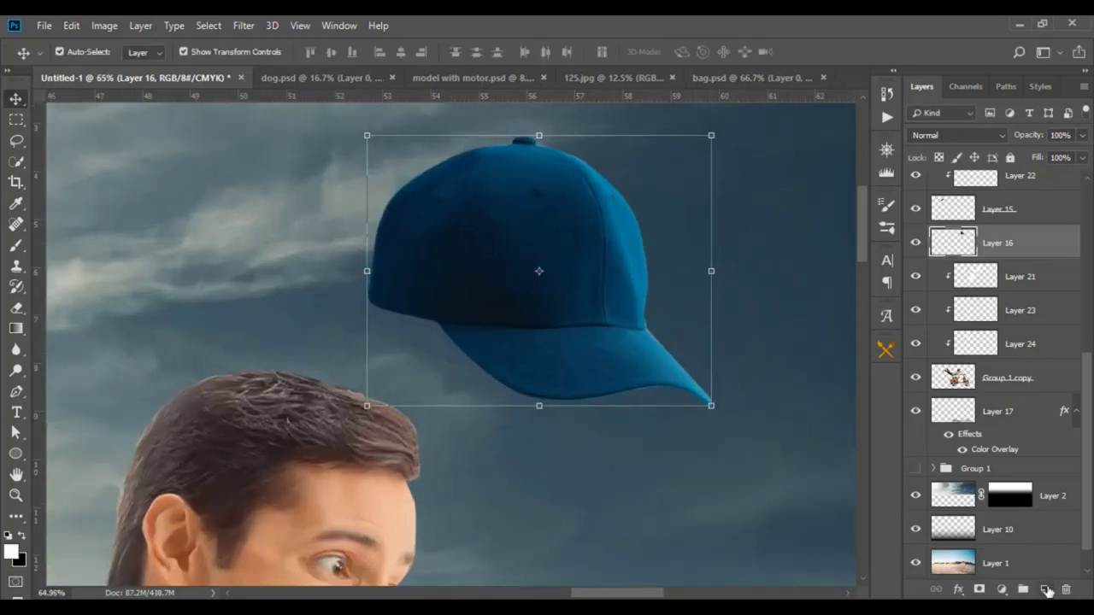
click(1046, 590)
right_click(1025, 243)
Clip the new layer to the cap and paint a black shadow on its right side at 61% opacity.
click(880, 296)
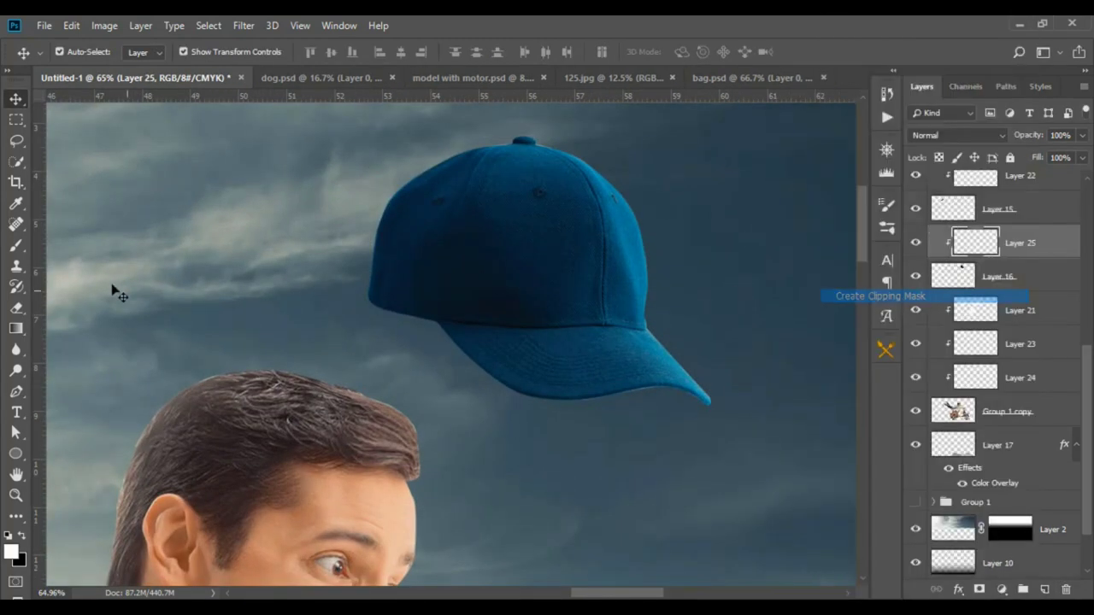
key(b)
drag(610, 141, 658, 203)
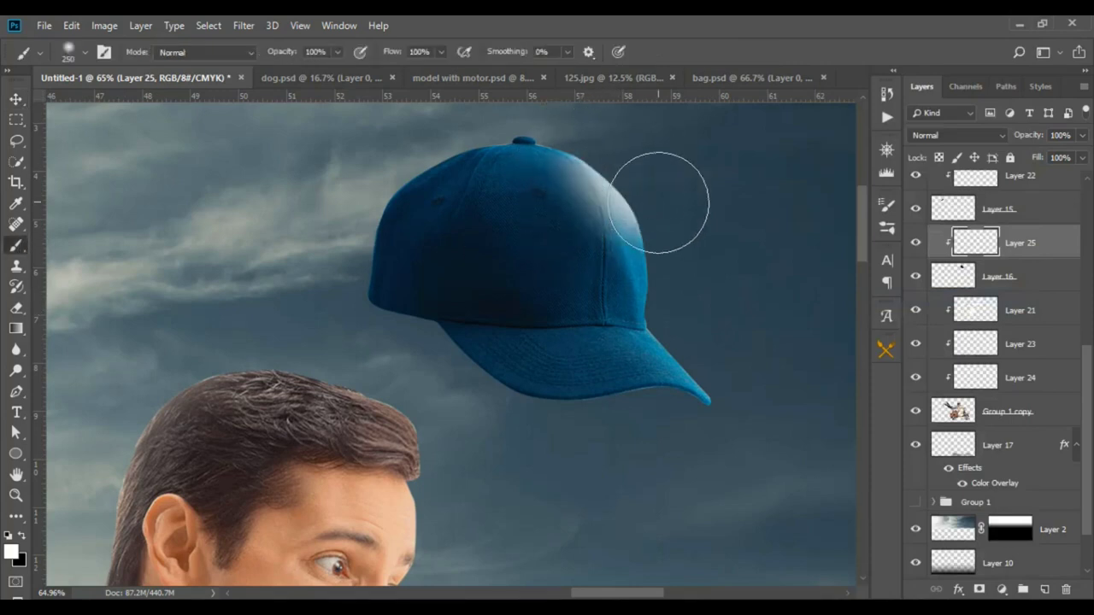
key(ctrl+z)
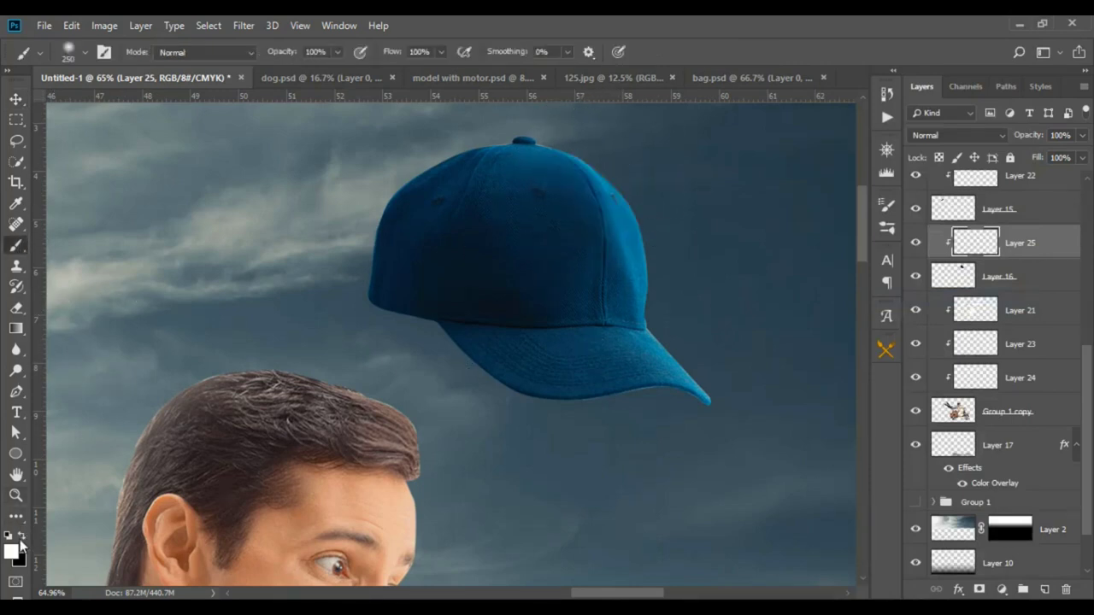
click(21, 539)
mouse_move(674, 207)
mouse_down()
mouse_move(708, 379)
mouse_move(579, 171)
mouse_move(496, 97)
mouse_up()
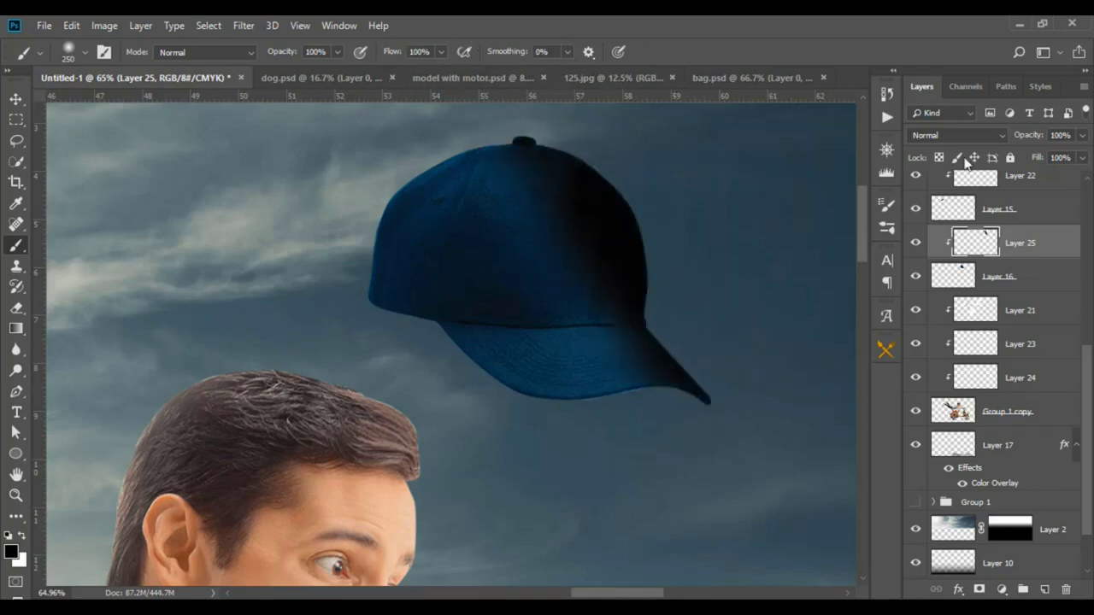
drag(1030, 141, 998, 139)
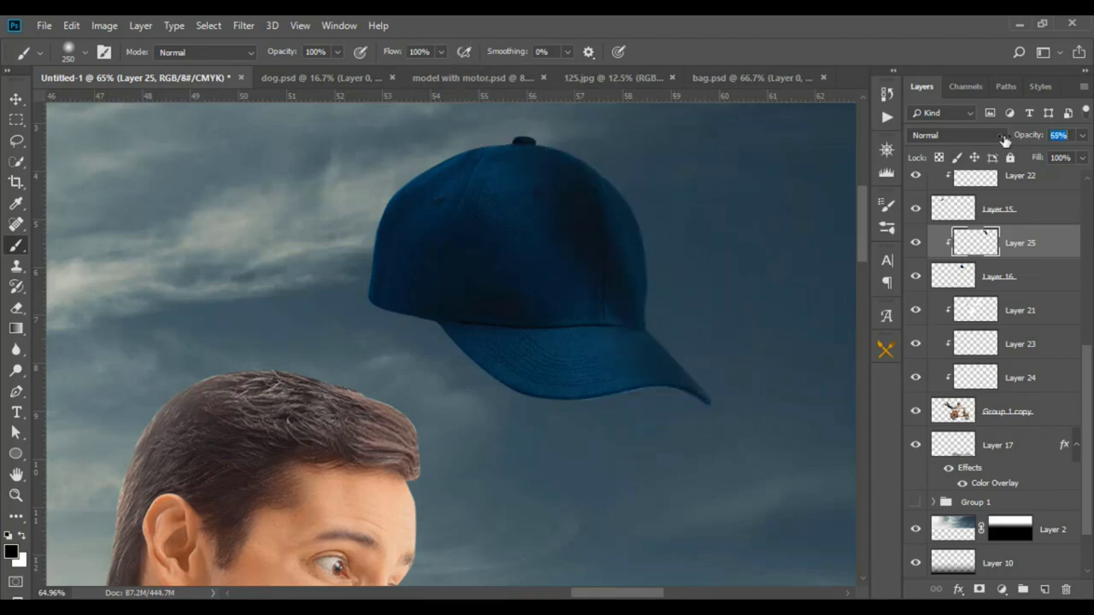
Add another clipped layer and lighten the cap's left side with a 500 px white brush at 75% opacity.
click(1034, 287)
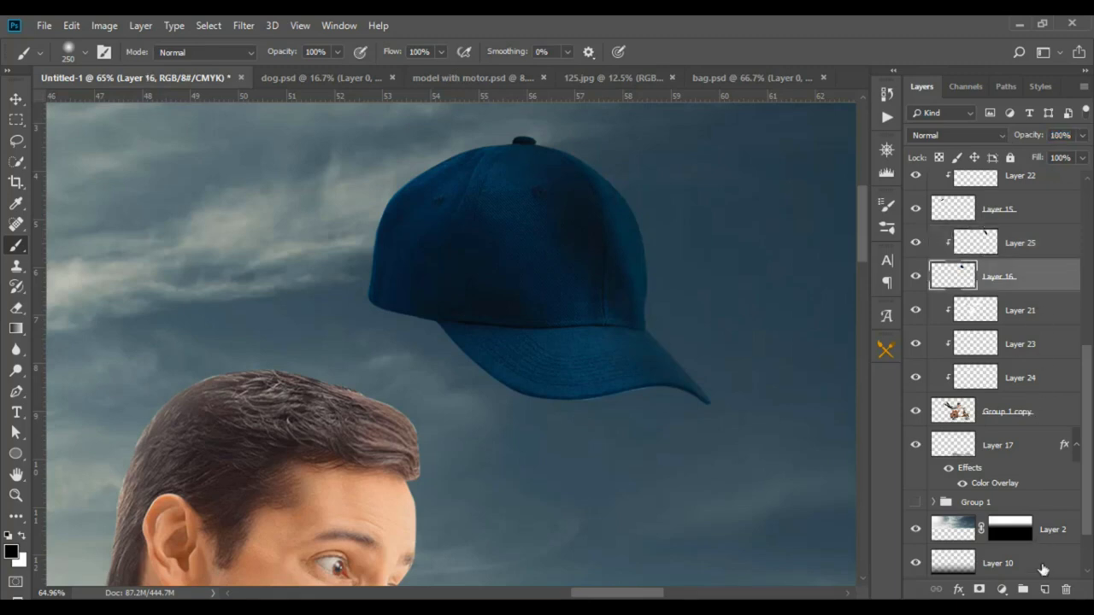
click(1045, 589)
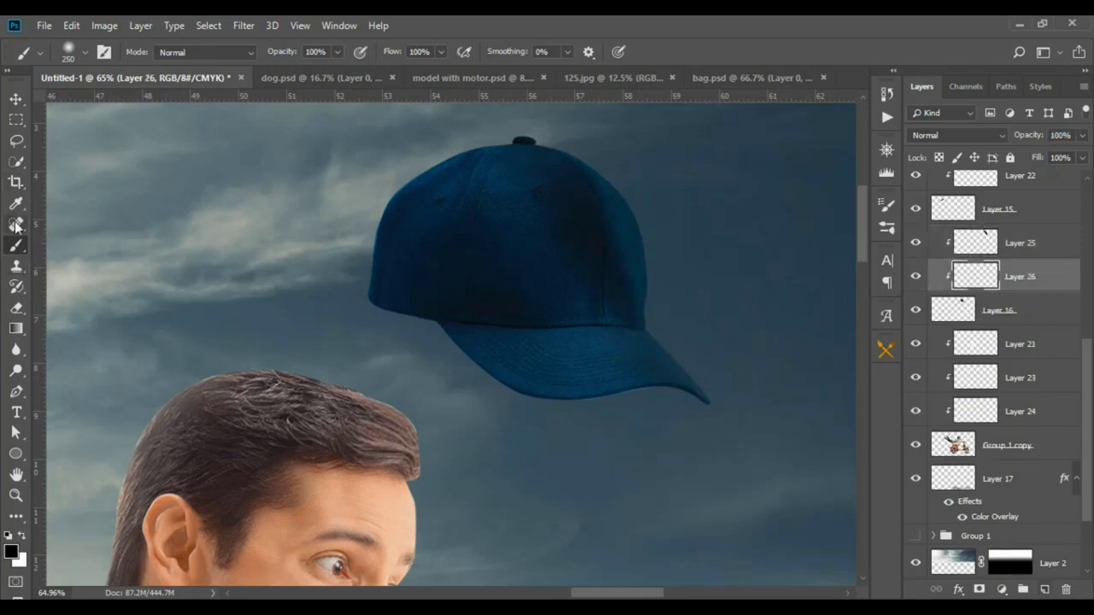
click(22, 537)
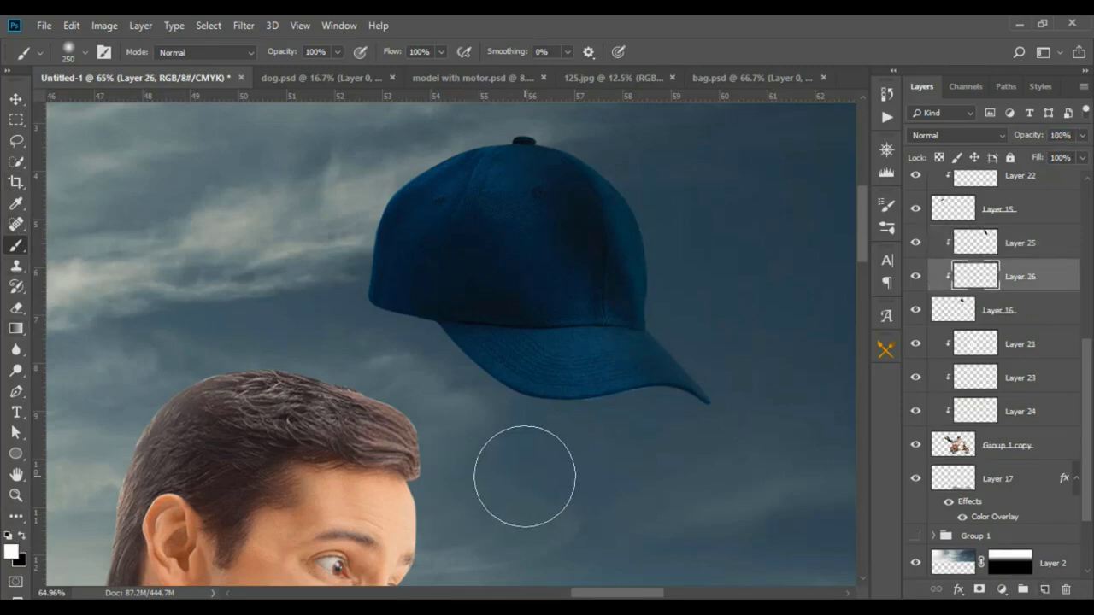
key(bracketright)
key(bracketright)
key(bracketright)
drag(464, 465, 375, 438)
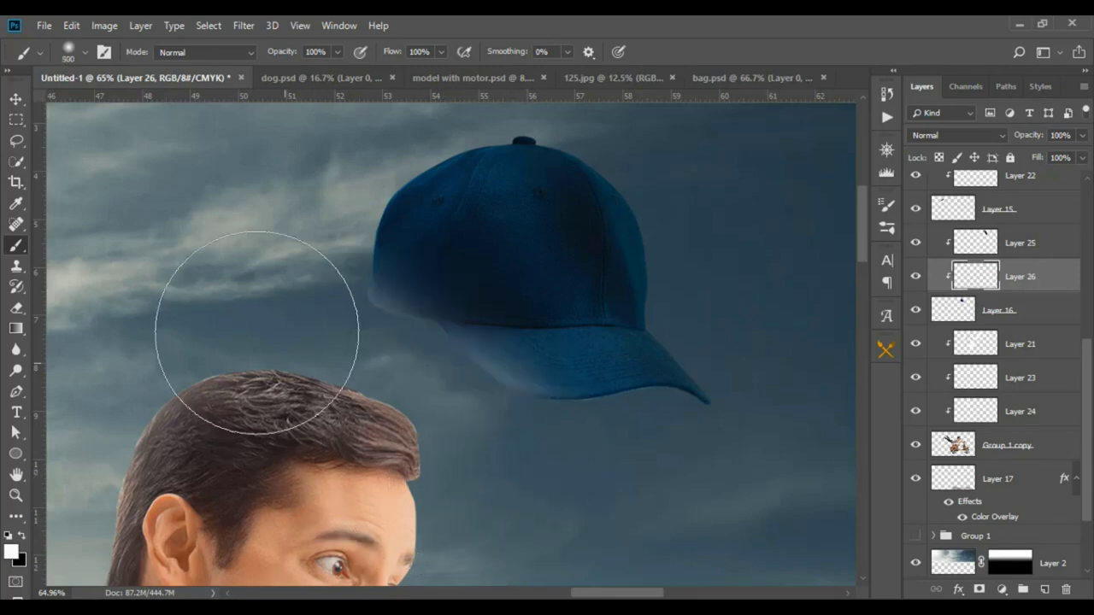
drag(205, 282, 220, 396)
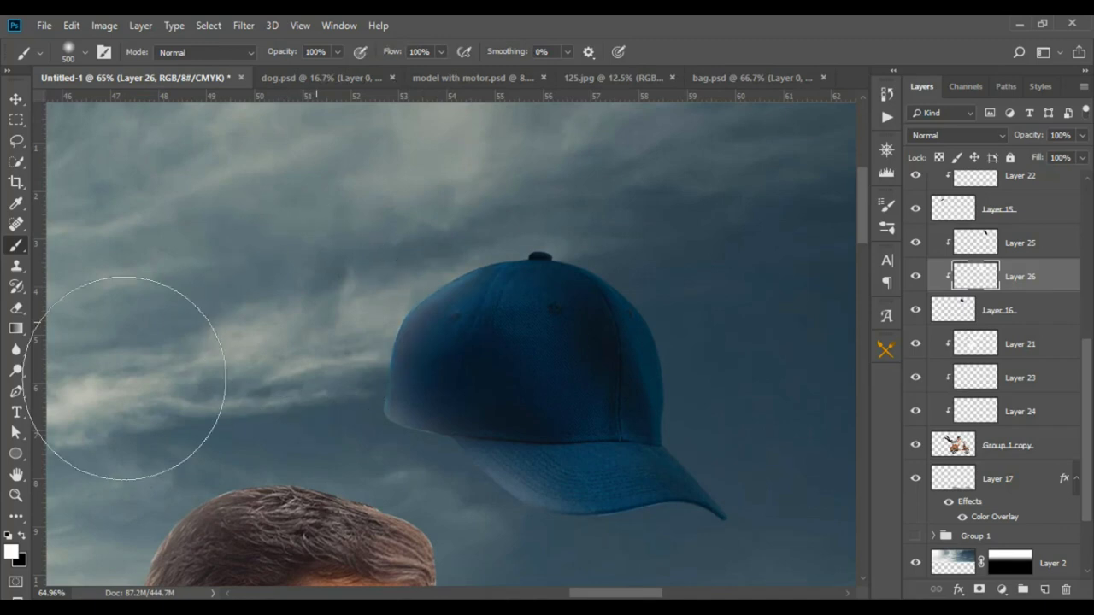
drag(134, 379, 207, 464)
mouse_move(1028, 138)
mouse_down()
mouse_move(1000, 137)
mouse_move(1024, 141)
mouse_up()
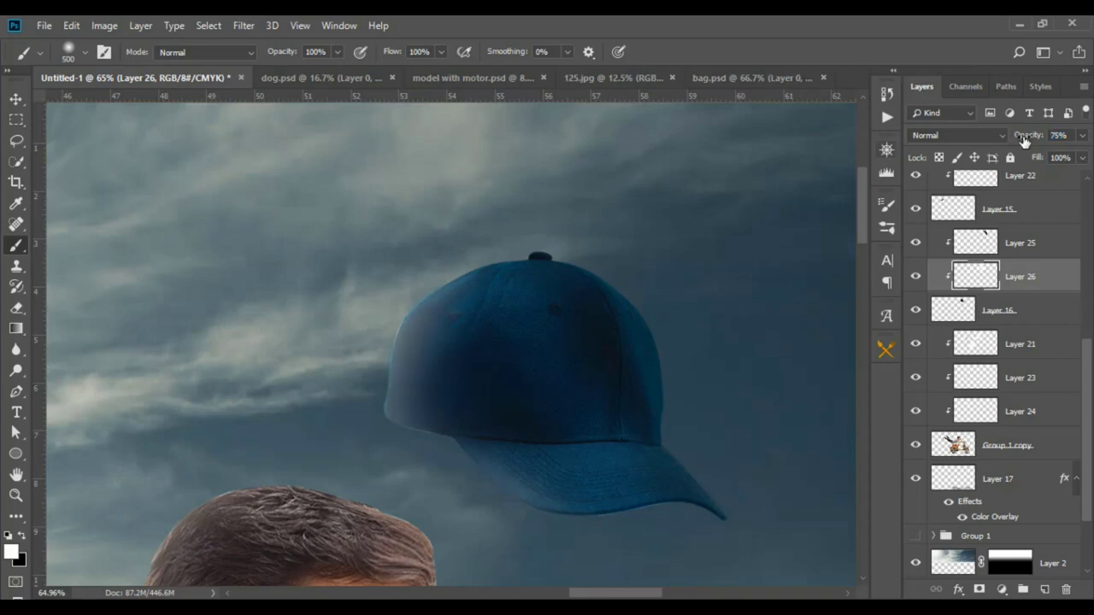
key(ctrl+0)
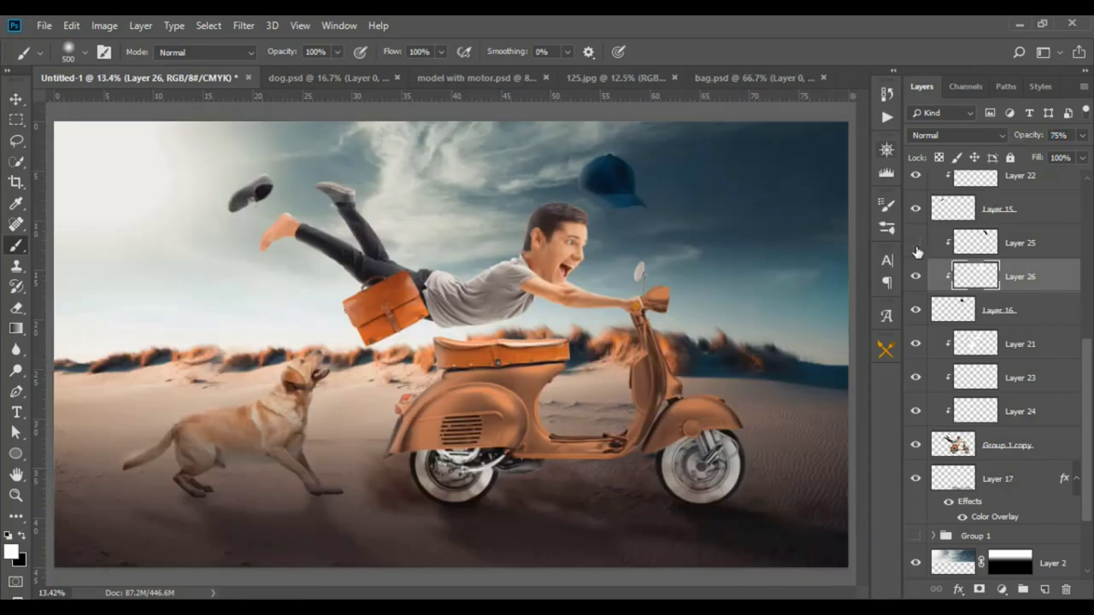
alt+scroll(686, 147, up, 5)
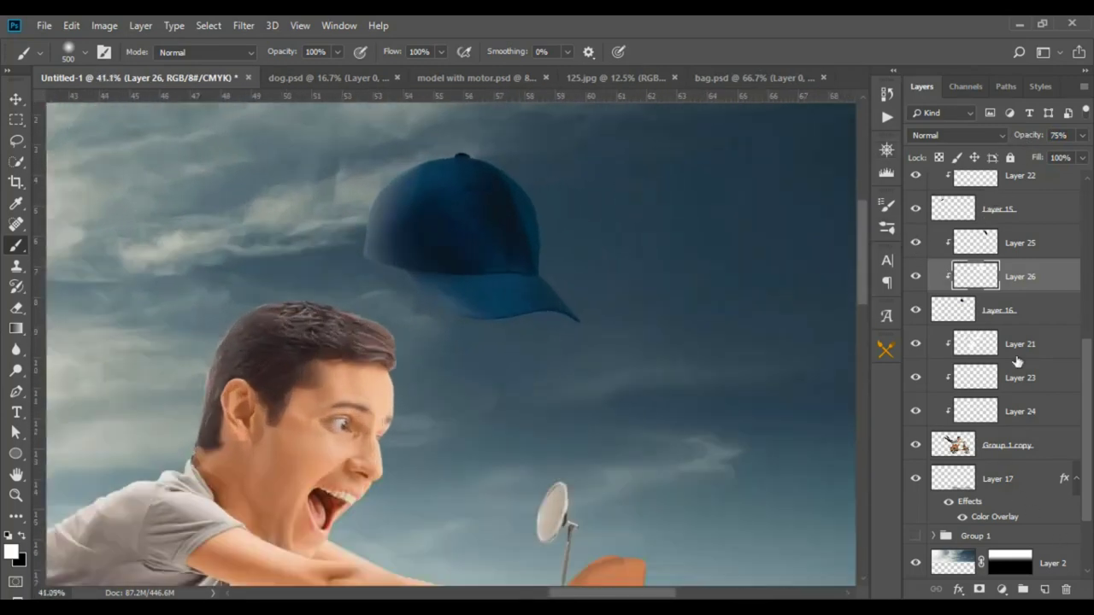
click(1032, 310)
Add a new clipped layer and draw a white lightening gradient across the cap's left side.
key(ctrl+shift+alt+n)
key(ctrl+alt+g)
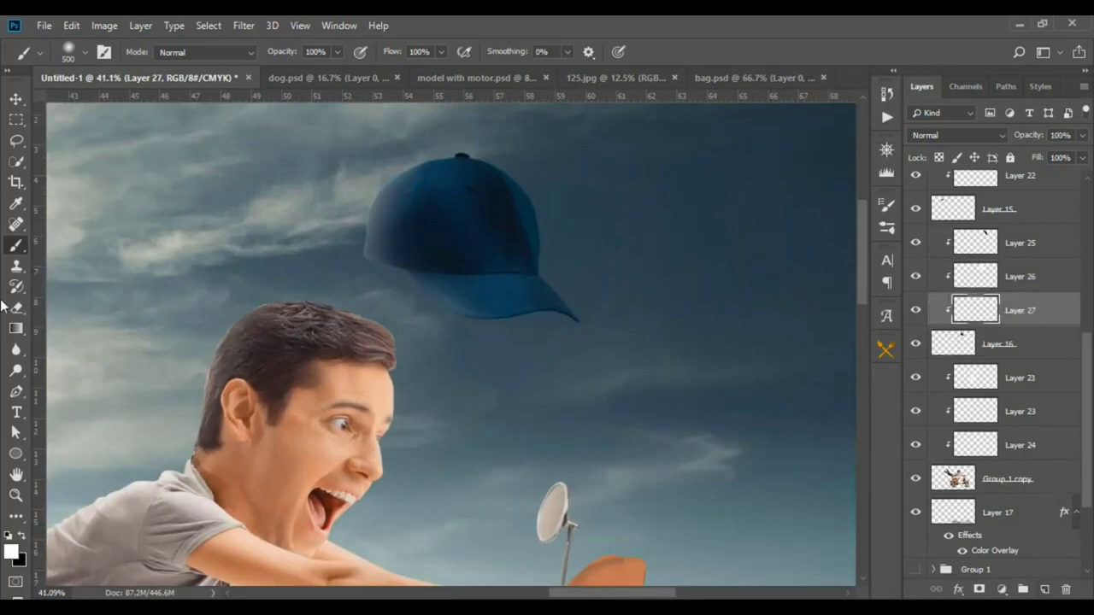
click(17, 328)
drag(397, 253, 474, 252)
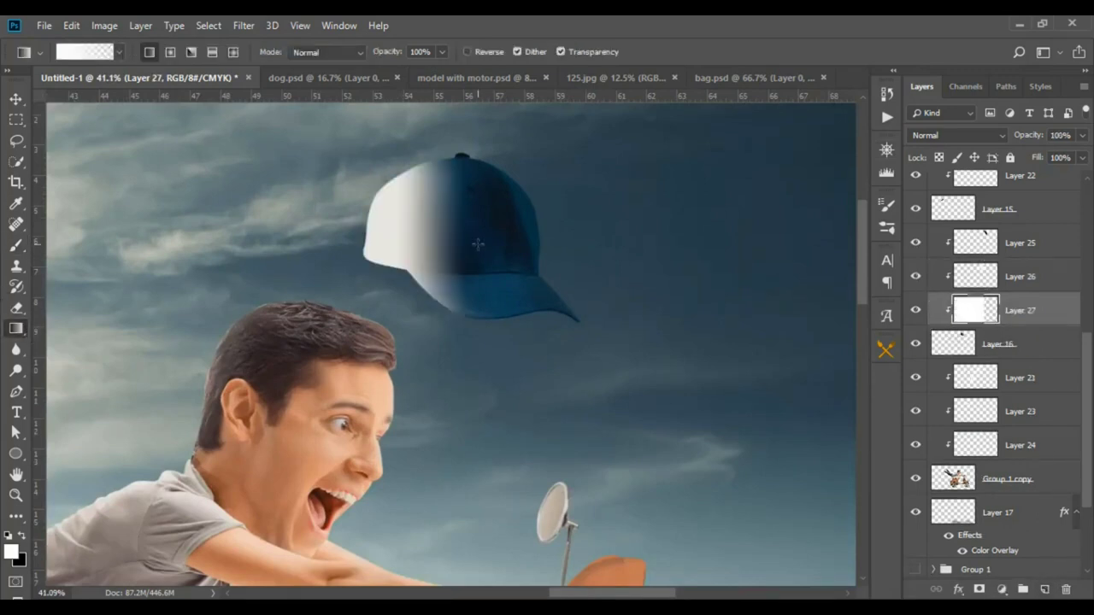
key(ctrl+z)
drag(398, 236, 546, 237)
key(ctrl+z)
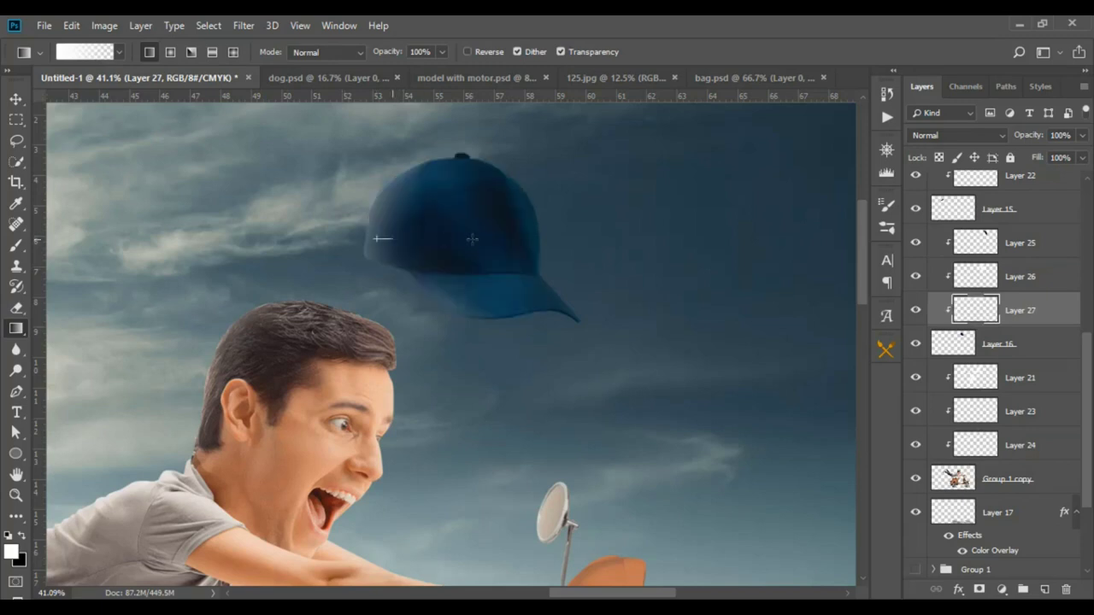
drag(379, 239, 487, 239)
key(ctrl+z)
drag(367, 244, 493, 239)
key(ctrl+z)
drag(395, 255, 496, 256)
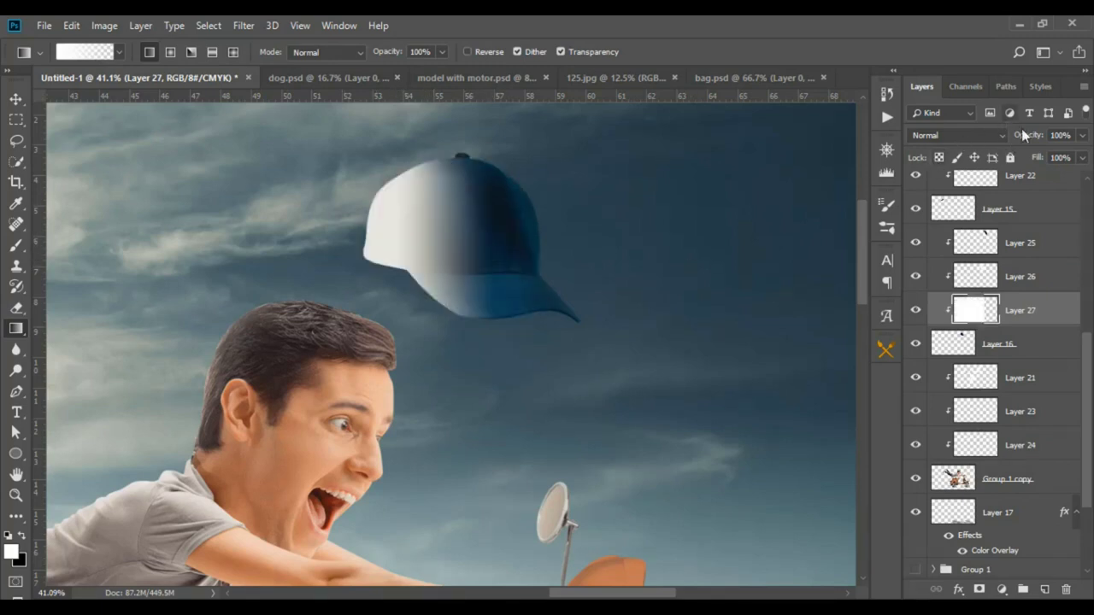
drag(1025, 135, 945, 138)
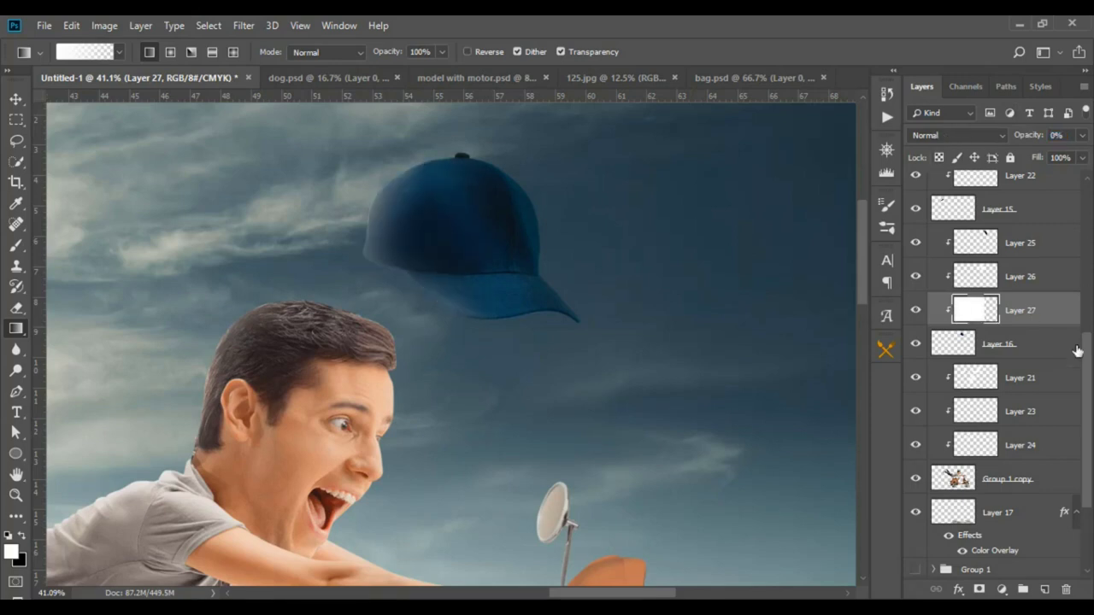
Brighten the cap's left side on Layer 16 with an enlarged Dodge brush.
key(alt+bracketleft)
click(16, 370)
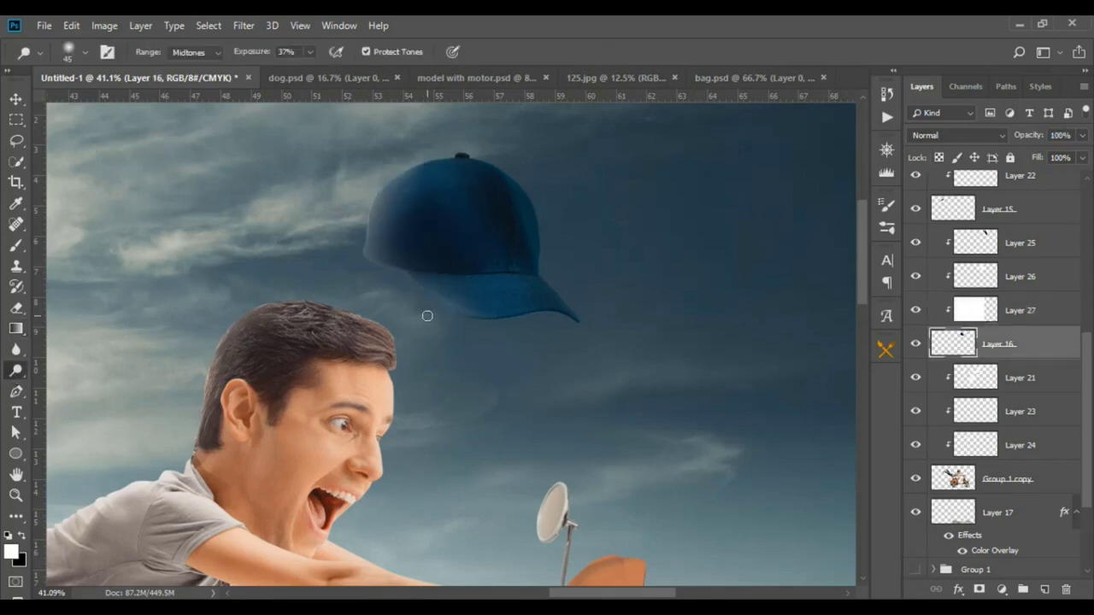
key(bracketright)
key(bracketright)
key(bracketright)
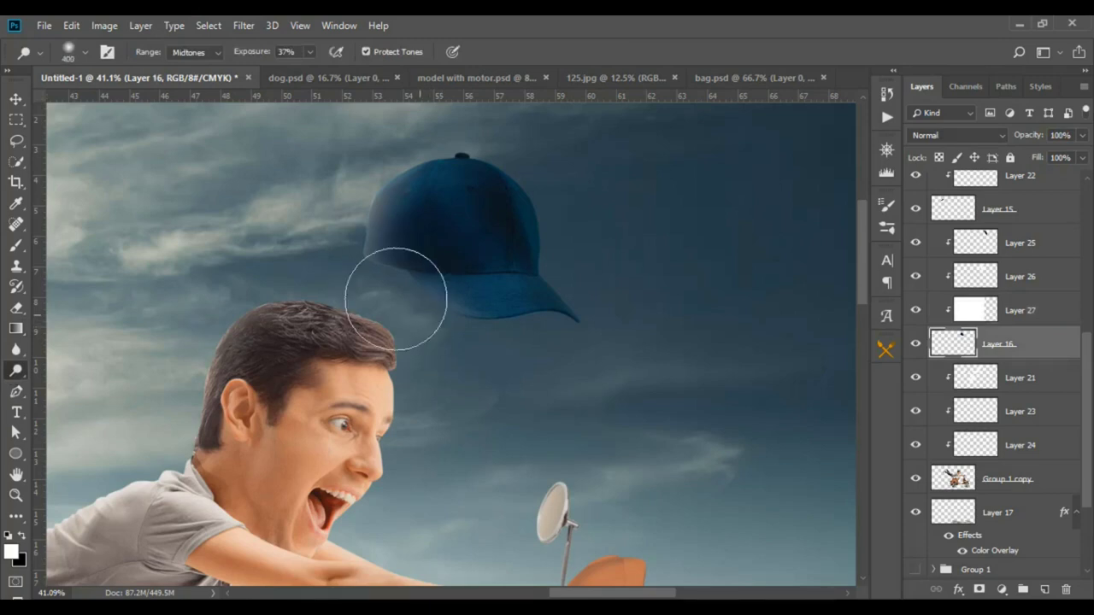
mouse_move(398, 286)
mouse_down()
mouse_move(376, 233)
mouse_move(378, 261)
mouse_up()
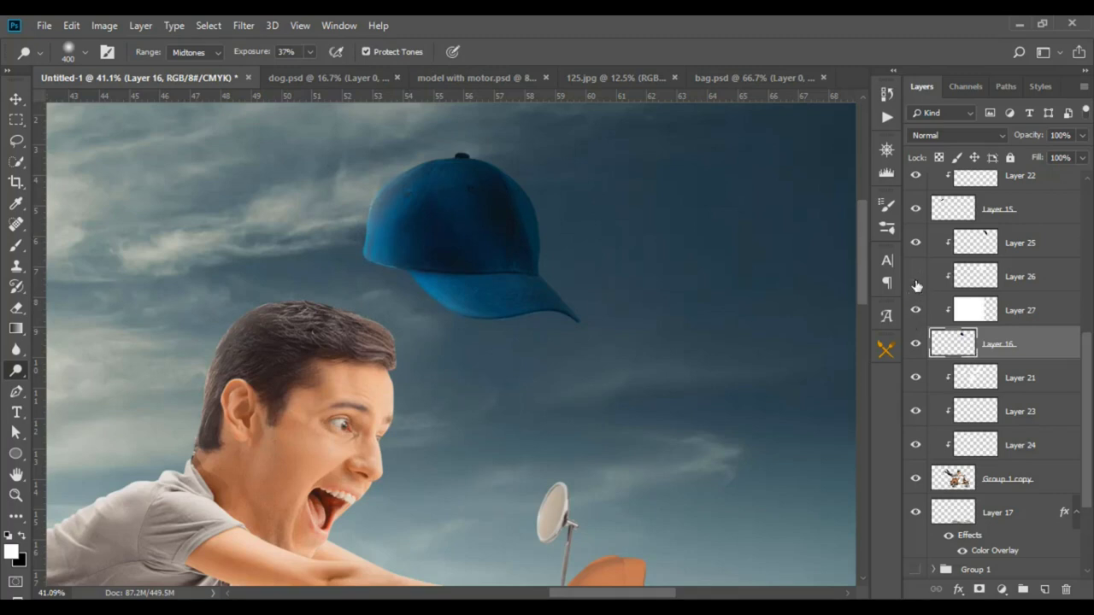
Compare the cap with Layer 26 hidden, then lower Layer 26's opacity to 64%.
click(915, 279)
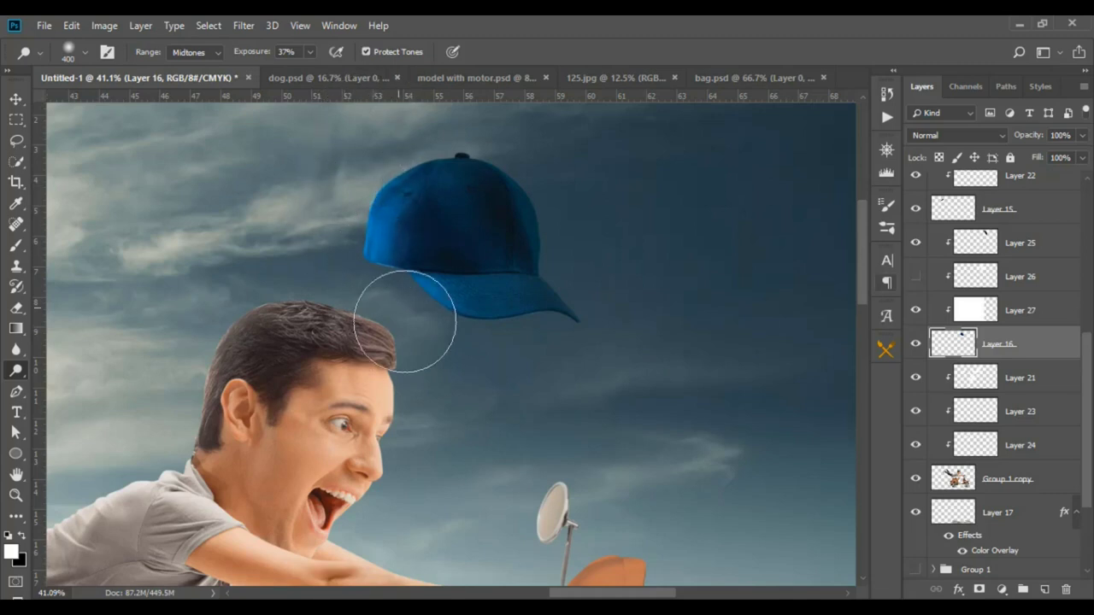
click(915, 279)
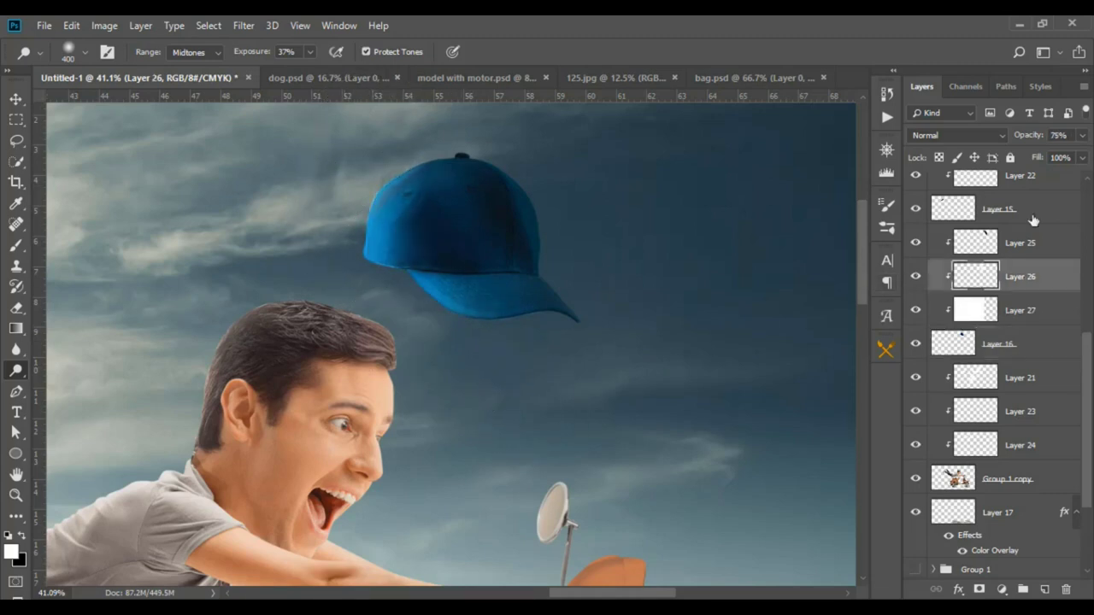
drag(1035, 142, 1020, 145)
key(ctrl+0)
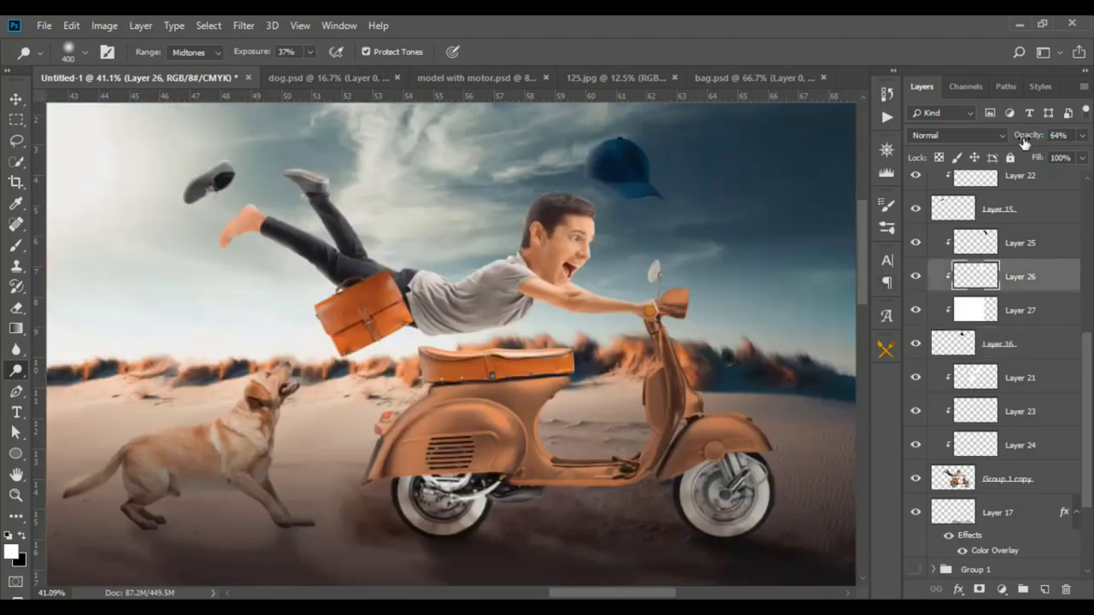
key(v)
key(ctrl+minus)
click(655, 511)
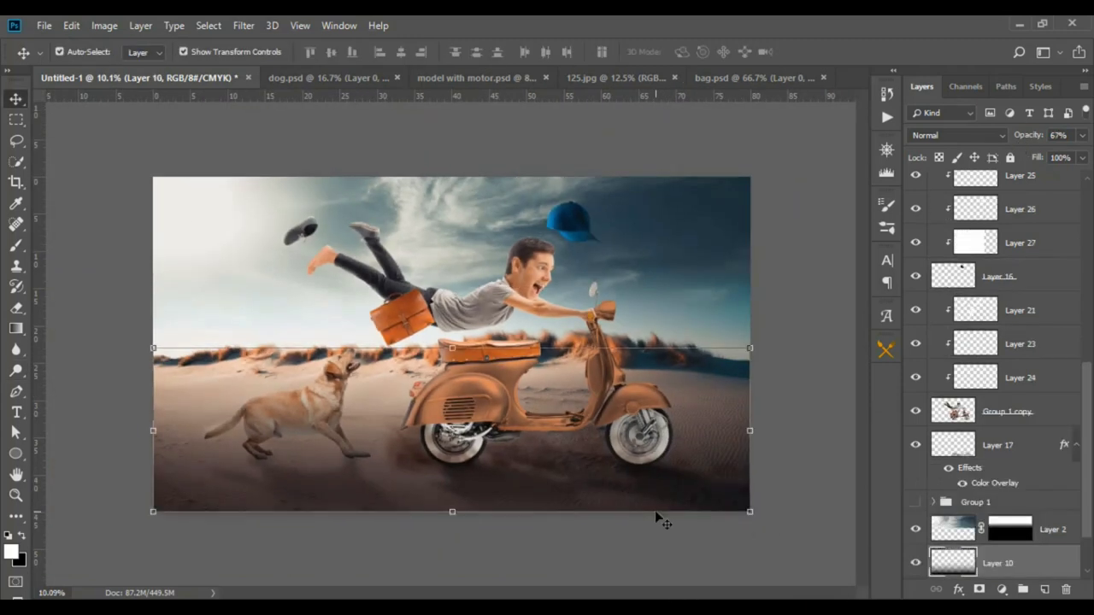
Add a Levels adjustment to the cap with the midtone set to 1.28.
click(594, 243)
scroll(594, 243, up, 2)
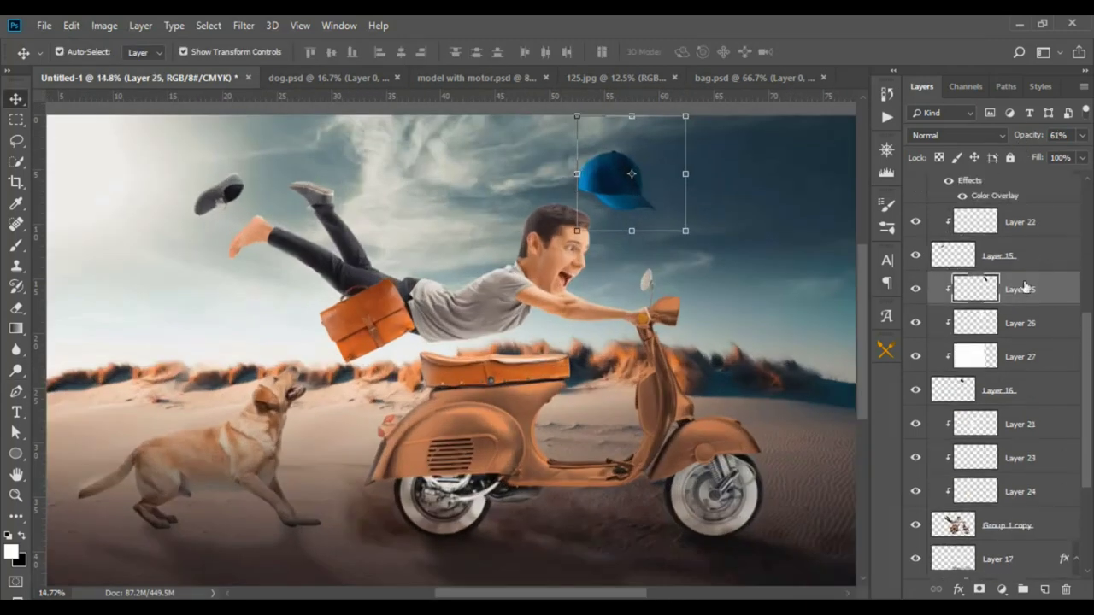
scroll(640, 180, up, 2)
scroll(635, 209, up, 2)
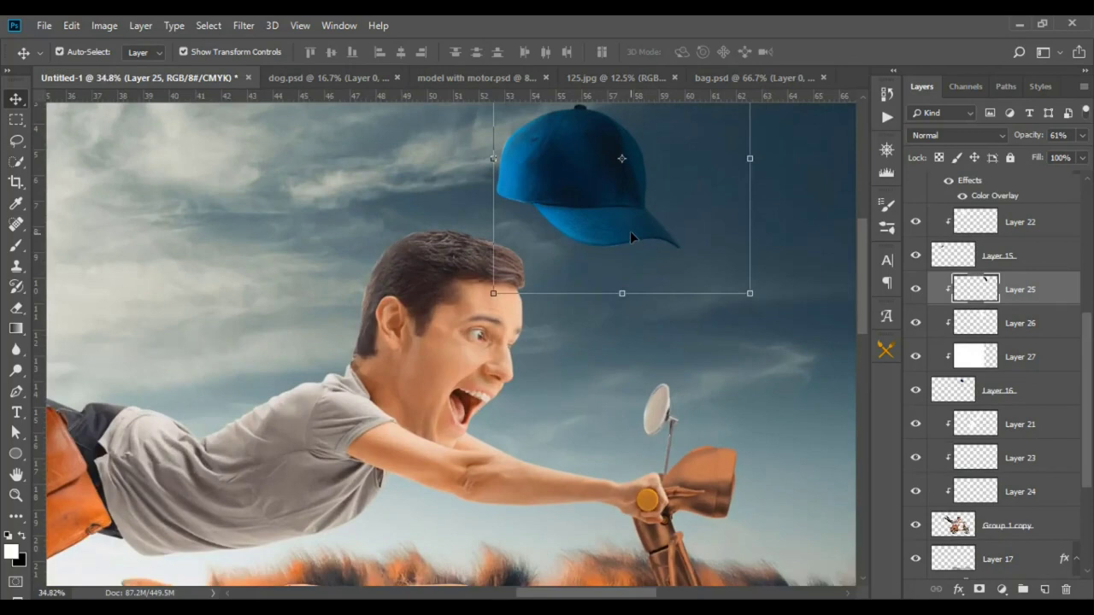
click(1040, 387)
click(1002, 589)
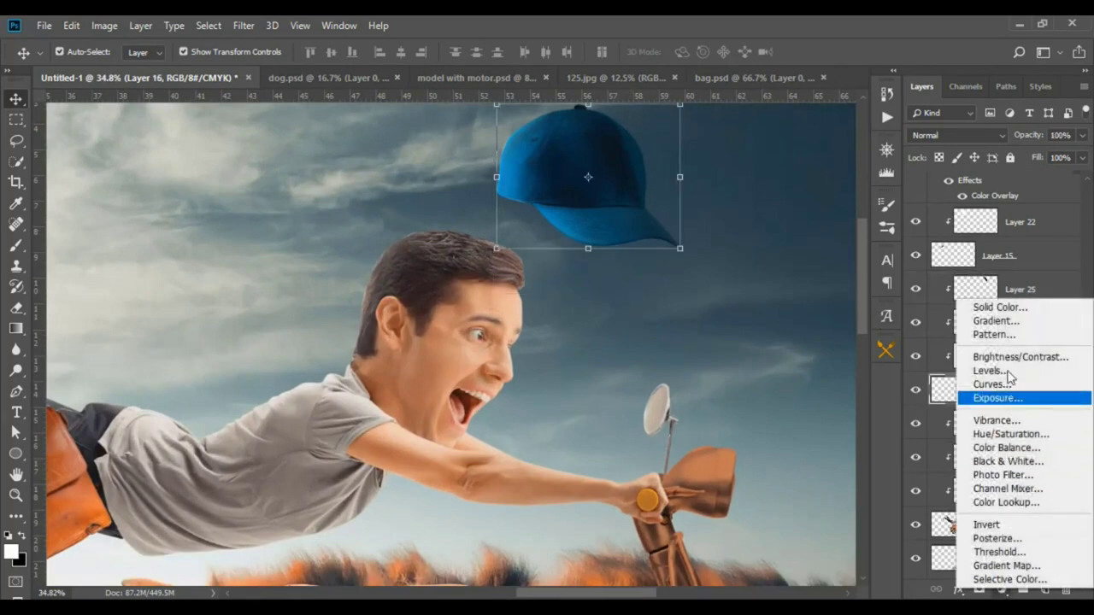
click(1009, 370)
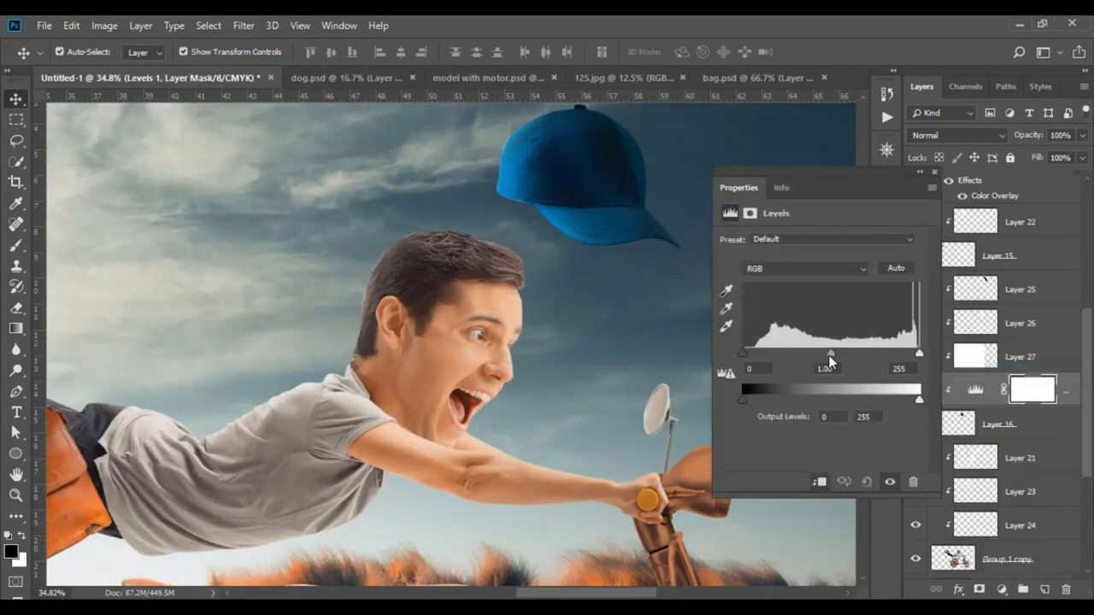
drag(830, 354, 821, 354)
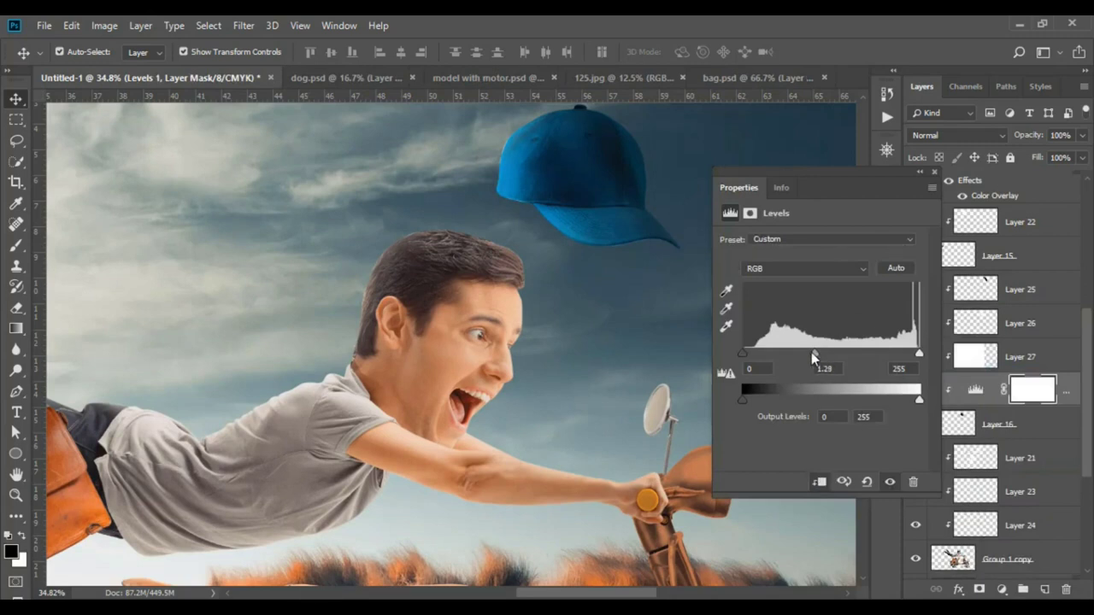
drag(811, 353, 817, 357)
Add a Hue/Saturation adjustment at -33 saturation to the cap and set Layer 25 opacity to 64%.
click(1034, 439)
click(1001, 590)
click(1005, 439)
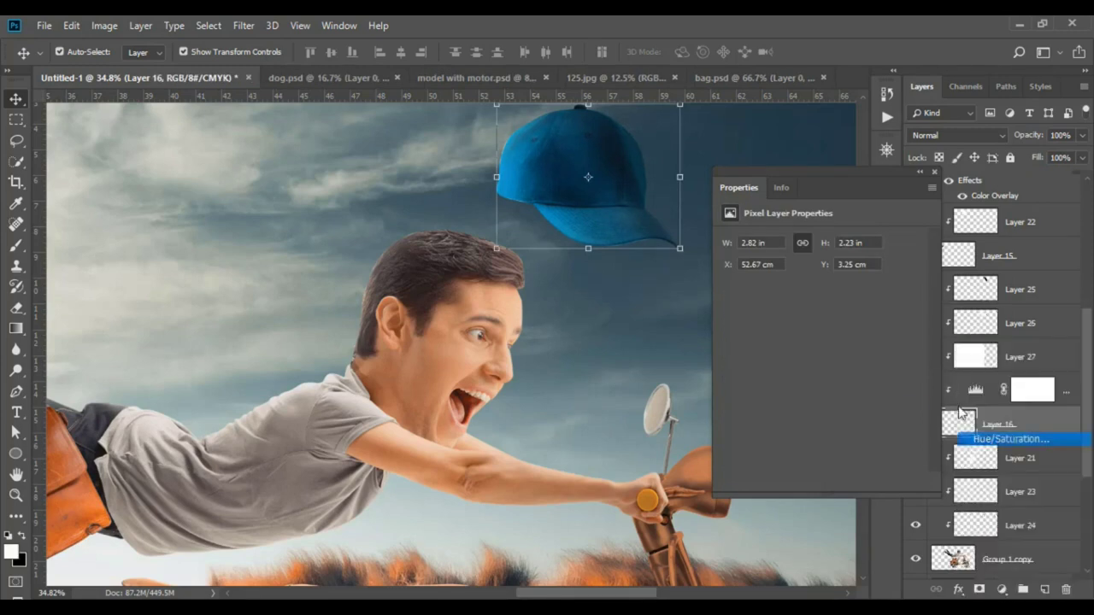
drag(821, 330, 788, 332)
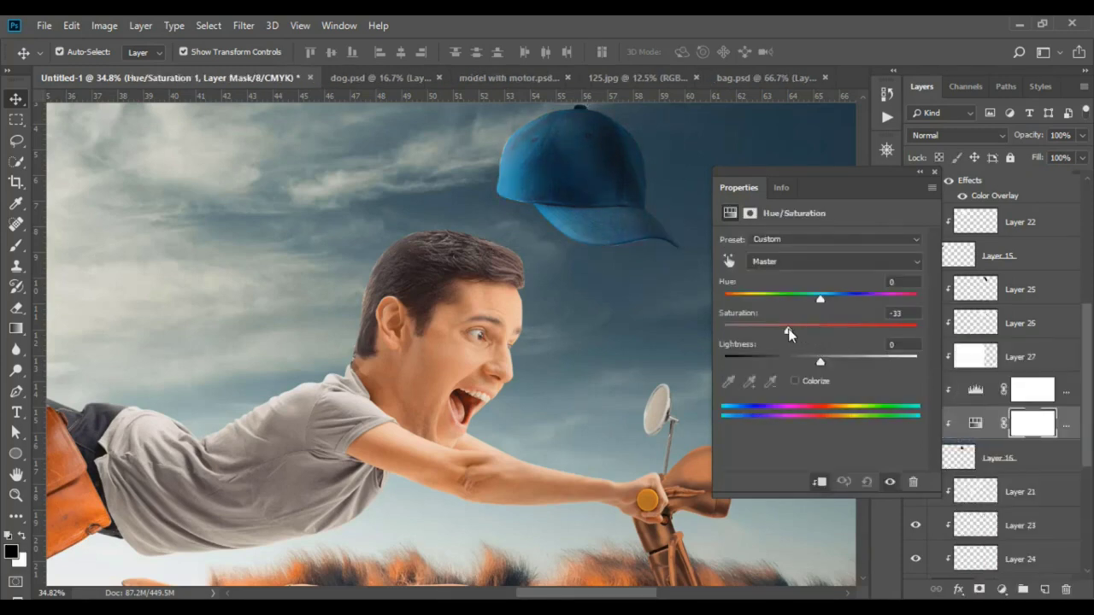
click(930, 175)
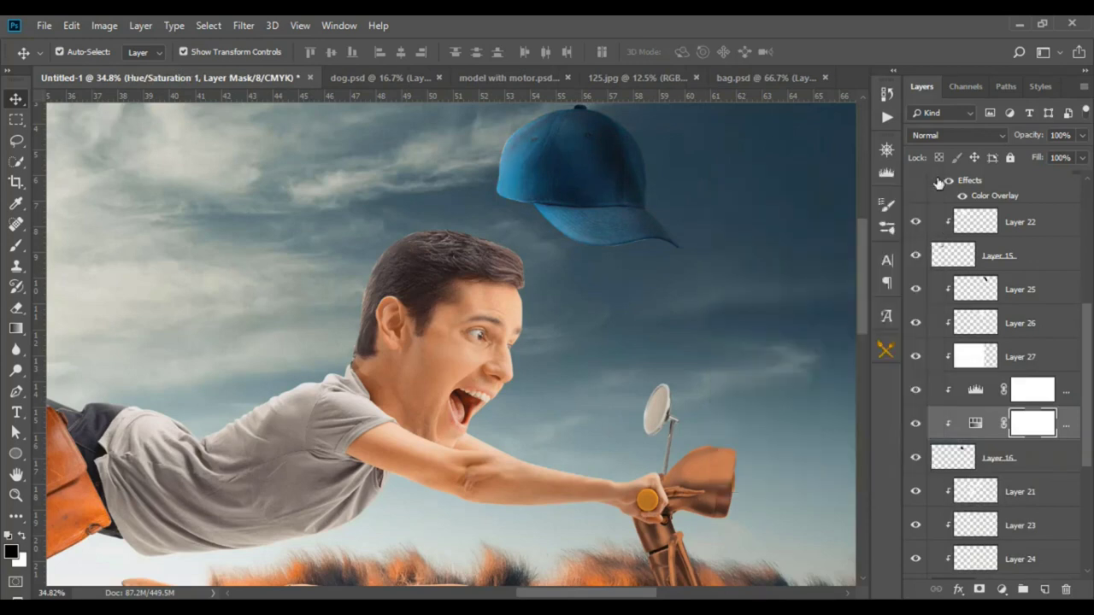
click(979, 290)
drag(1022, 139, 1028, 138)
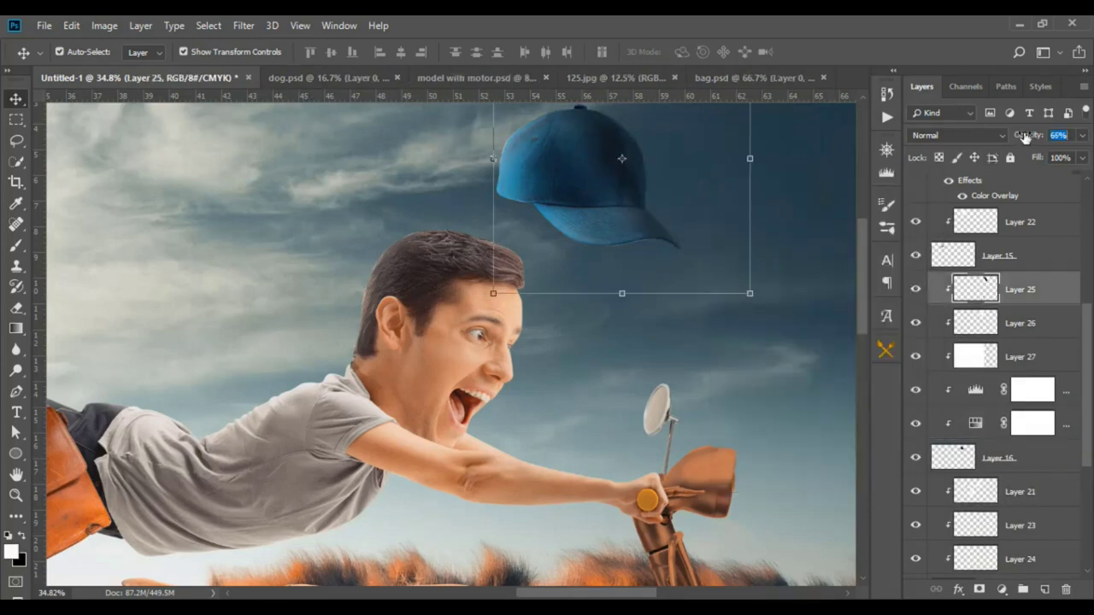
key(Return)
Add a new layer clipped to the cap and ready a black brush at 56% opacity.
click(1044, 589)
right_click(1017, 291)
click(916, 293)
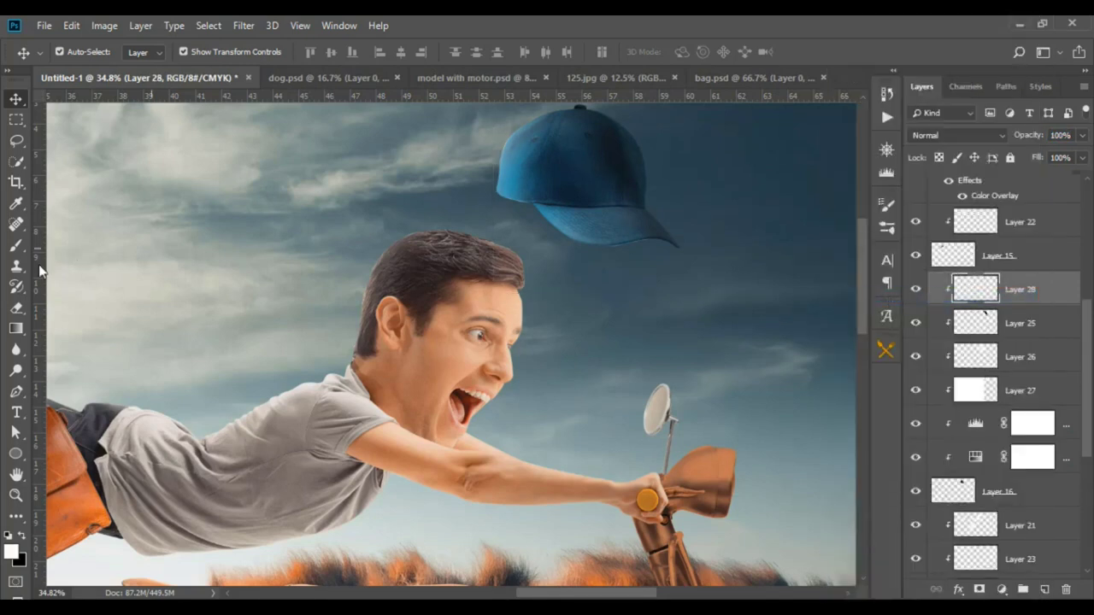
key(b)
scroll(114, 251, up, 3)
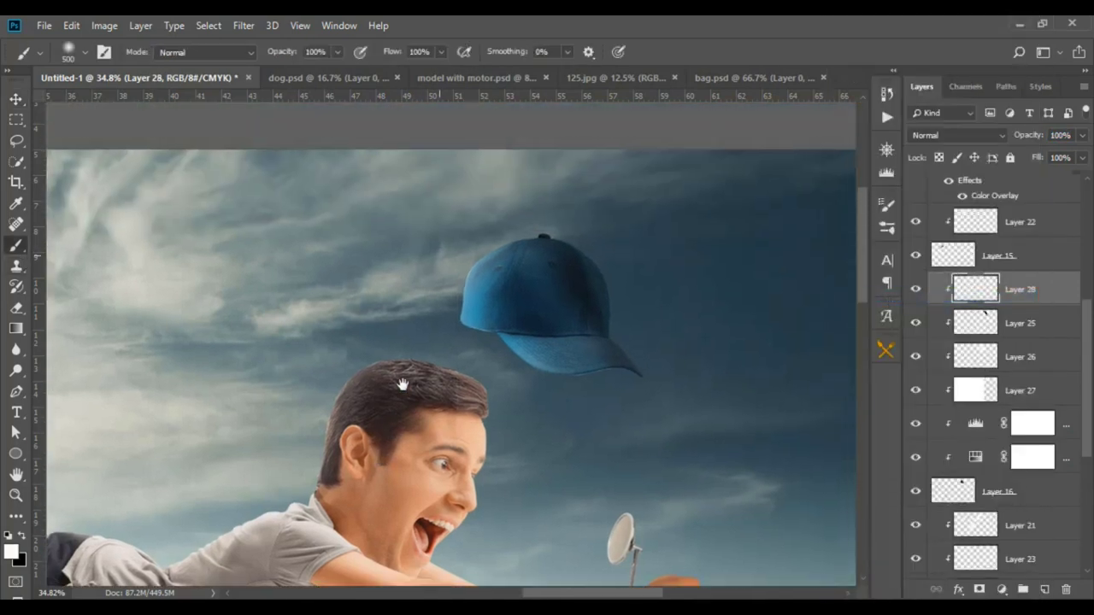
click(21, 539)
key(])
key(])
key(])
key(])
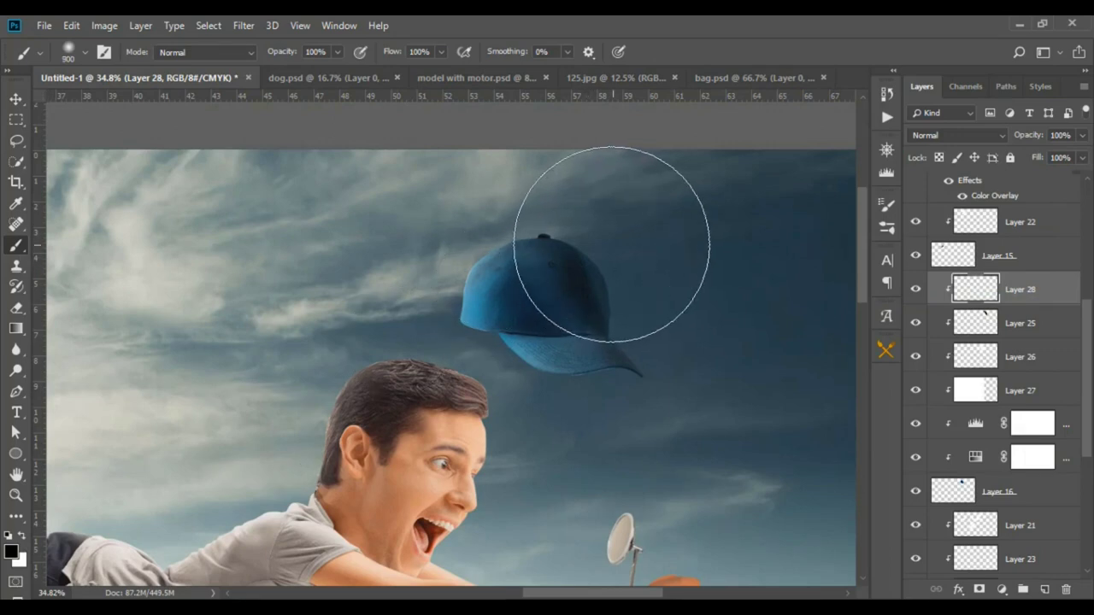
click(316, 51)
text(56)
key(Return)
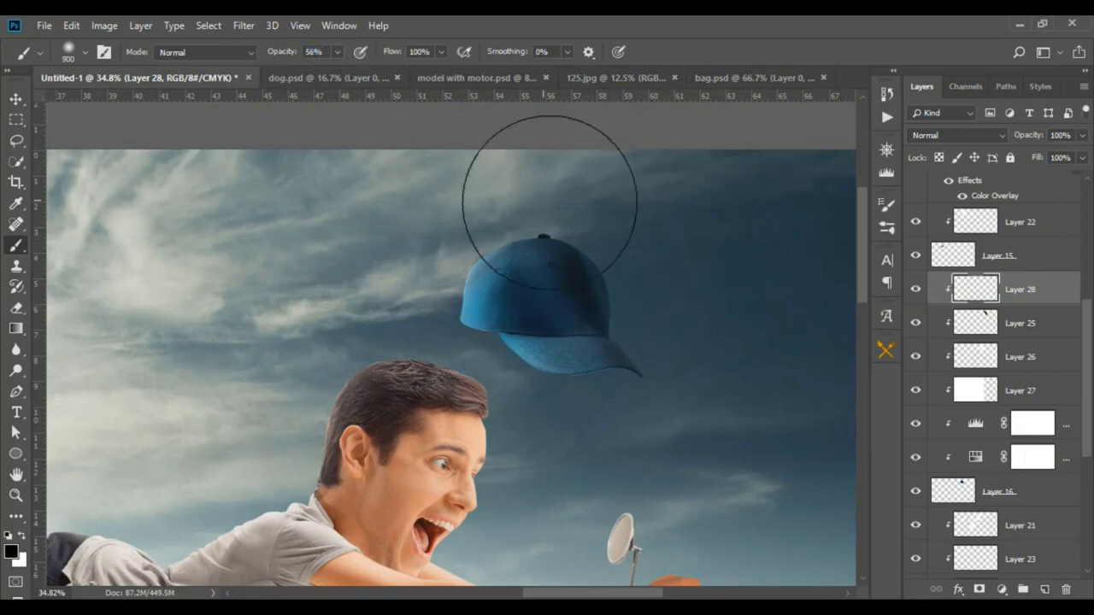
Paint a soft black shadow over the cap's top and set the layer to 43% opacity.
key([)
key([)
key([)
mouse_move(599, 219)
mouse_down()
mouse_move(586, 306)
mouse_move(676, 353)
mouse_up()
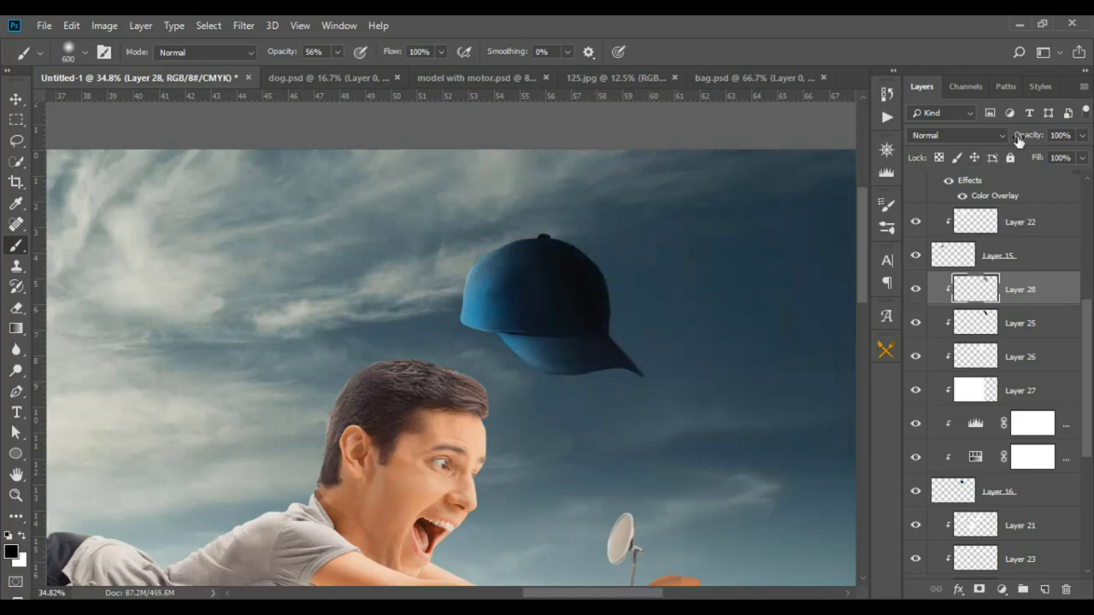
mouse_move(1018, 141)
mouse_down()
mouse_move(1002, 135)
mouse_move(1023, 137)
mouse_up()
key(Return)
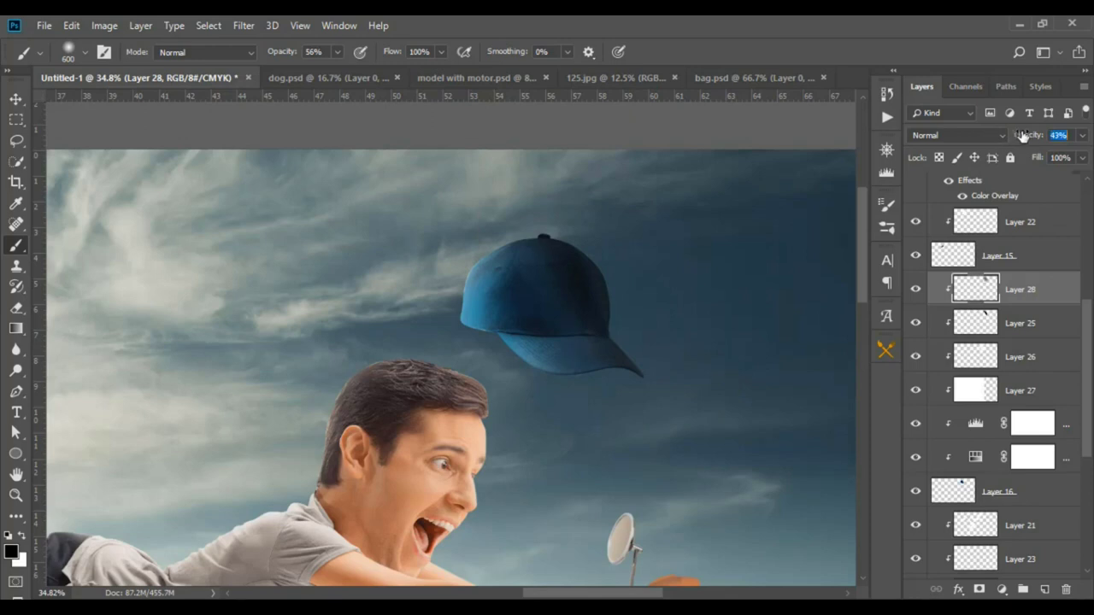
key(ctrl+0)
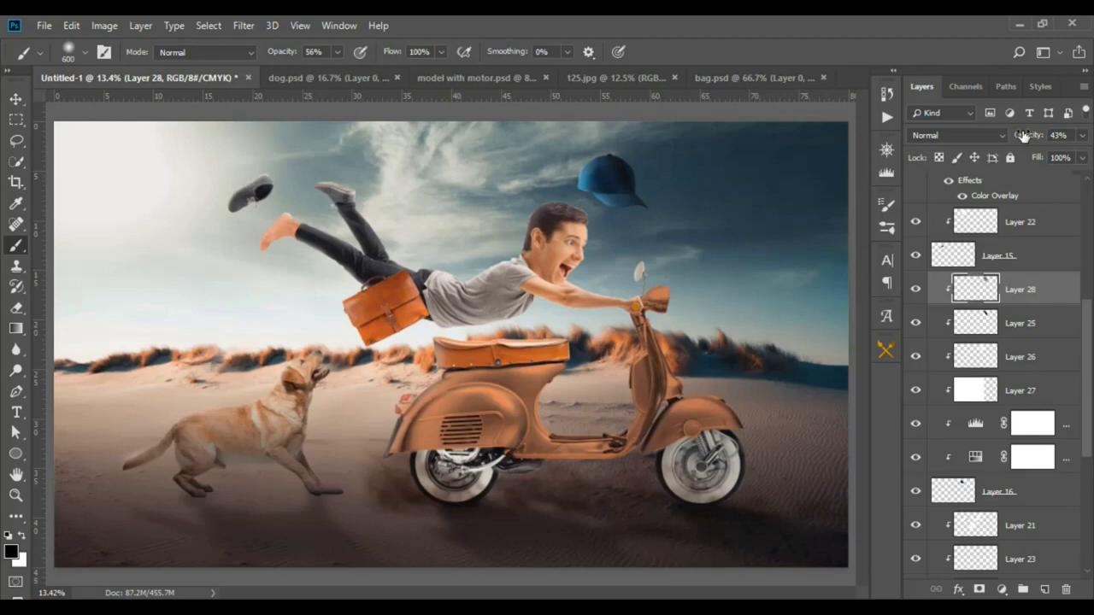
key(v)
click(519, 270)
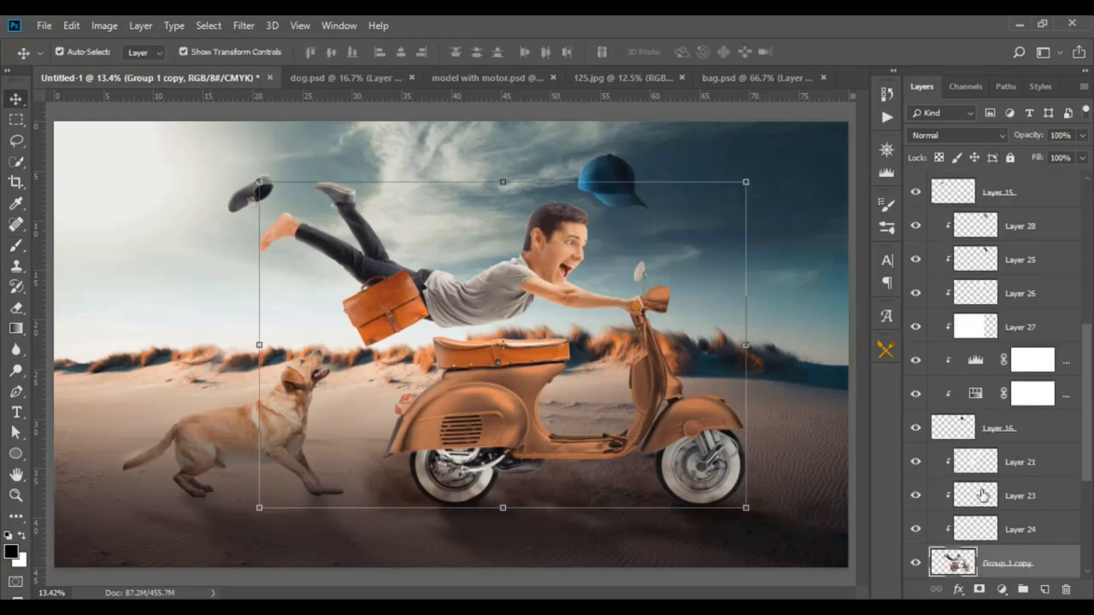
Add a Hue/Saturation adjustment to the rider and scooter with saturation -3 and darker lightness.
click(915, 563)
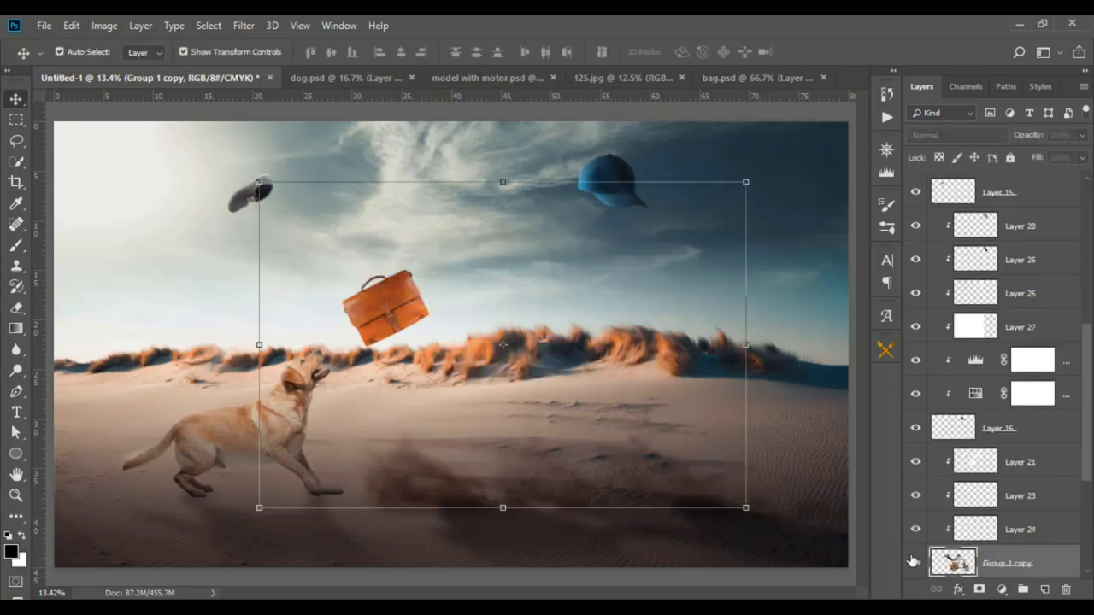
click(1000, 590)
click(1025, 434)
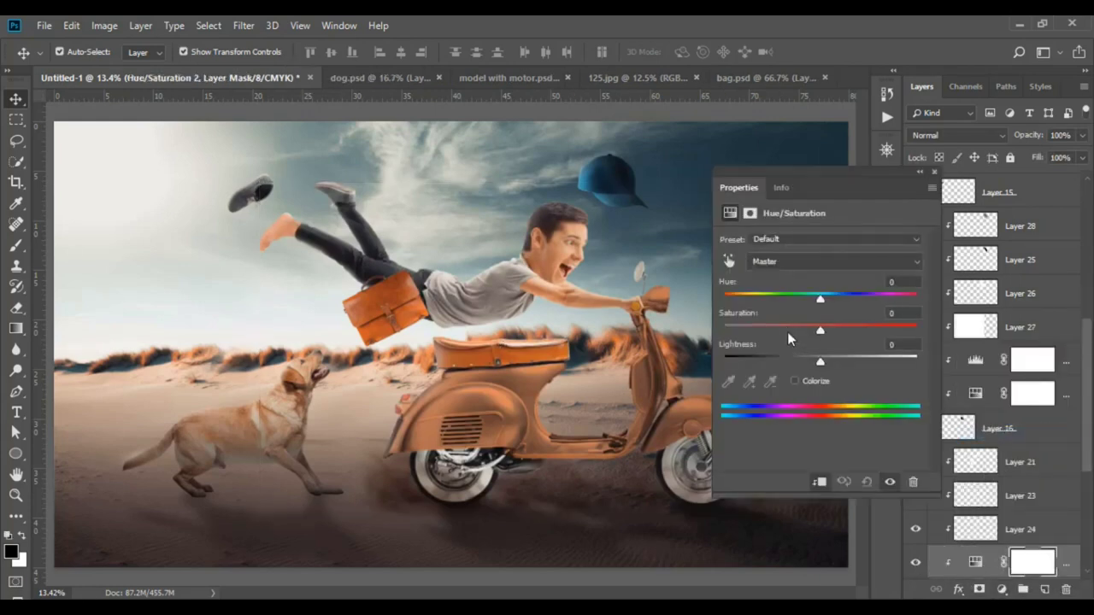
click(787, 332)
click(817, 331)
drag(820, 362, 808, 363)
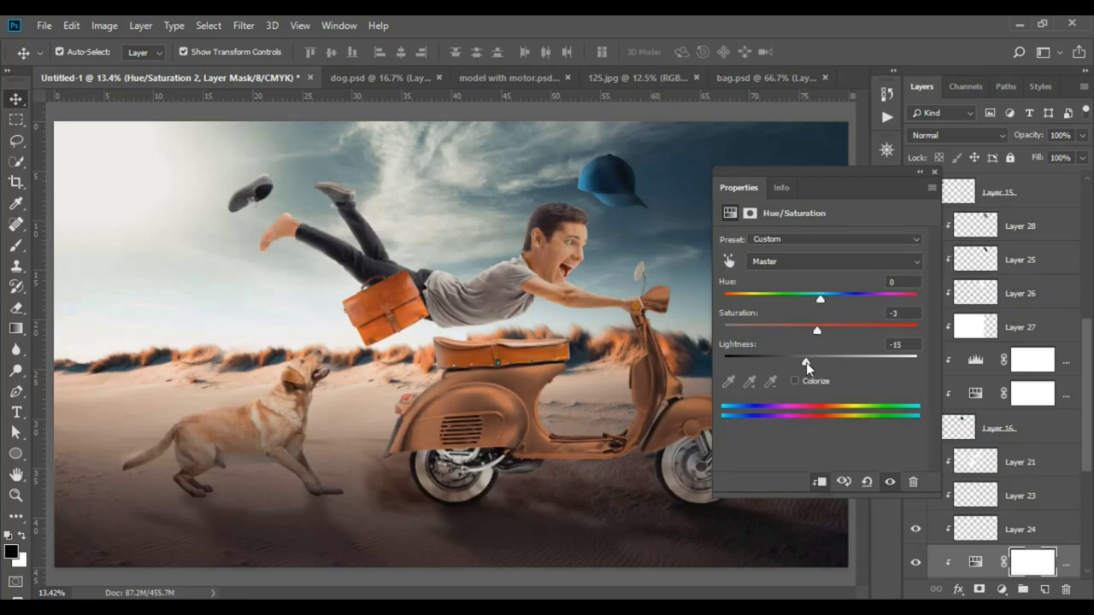
drag(805, 367, 801, 369)
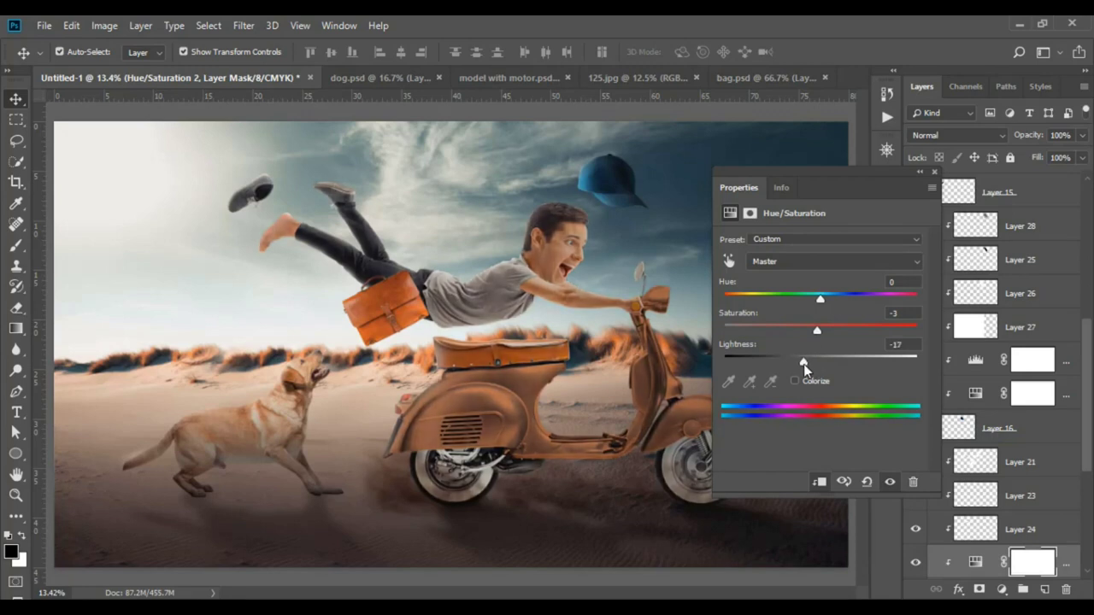
click(937, 370)
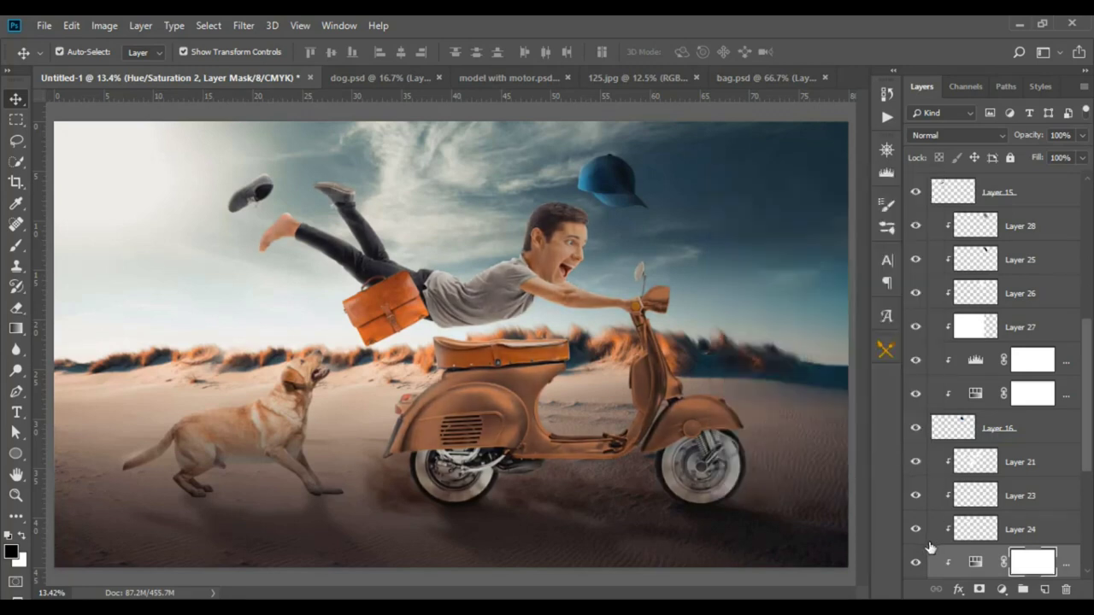
click(917, 569)
click(917, 568)
click(918, 568)
Drag camera.png from the stocks folder onto the Photoshop composite.
scroll(603, 232, down, 2)
scroll(616, 291, down, 2)
scroll(626, 346, up, 2)
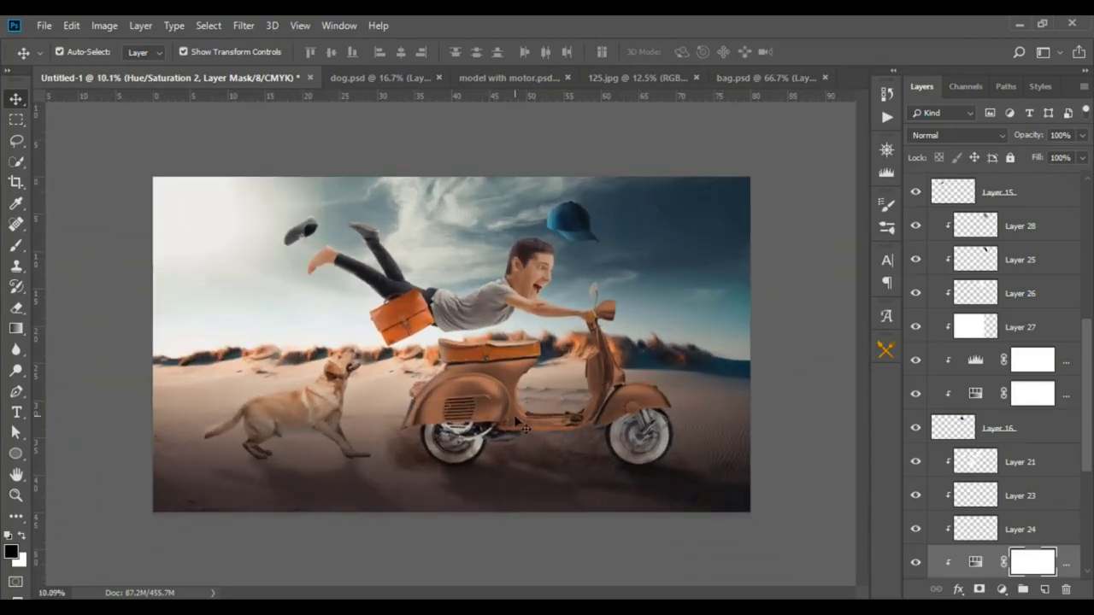
scroll(523, 427, up, 1)
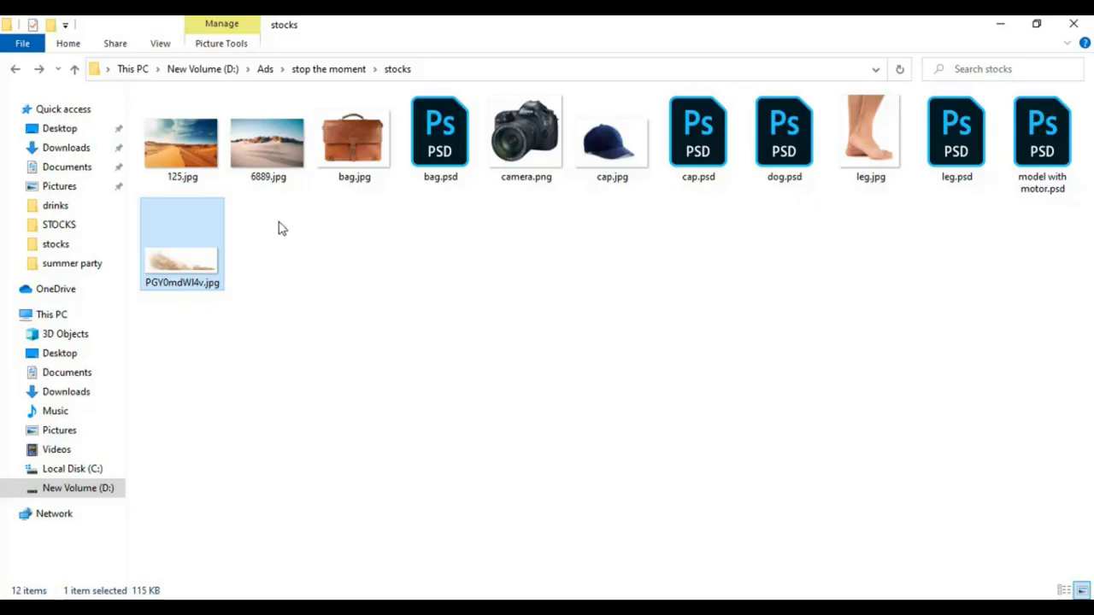
drag(529, 162, 141, 598)
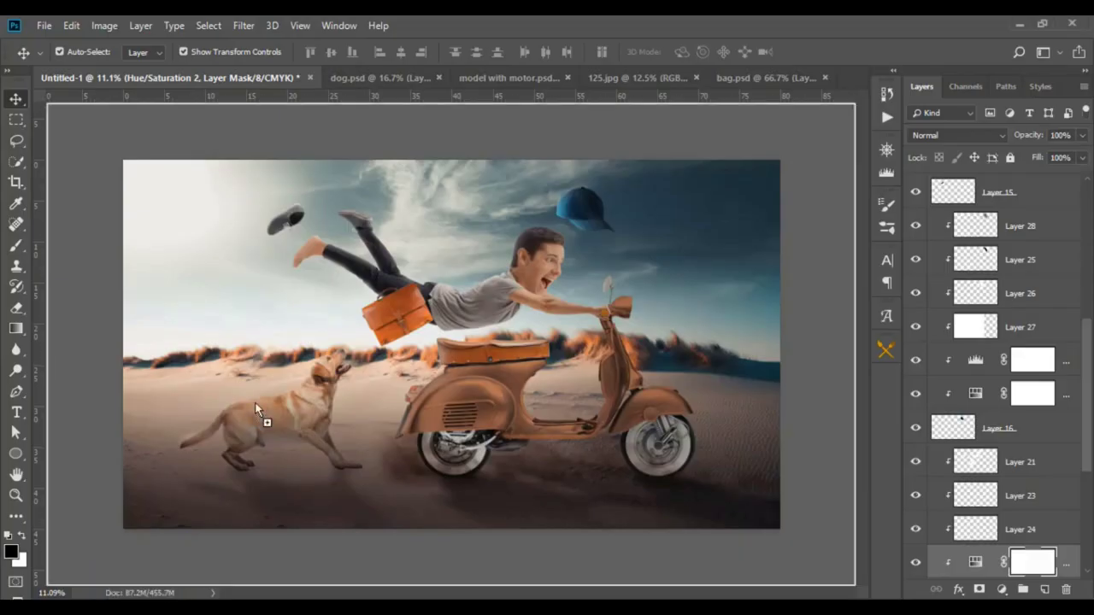
Place camera.png above all layers, scaled down and moved to the bottom-left corner.
drag(141, 590, 267, 390)
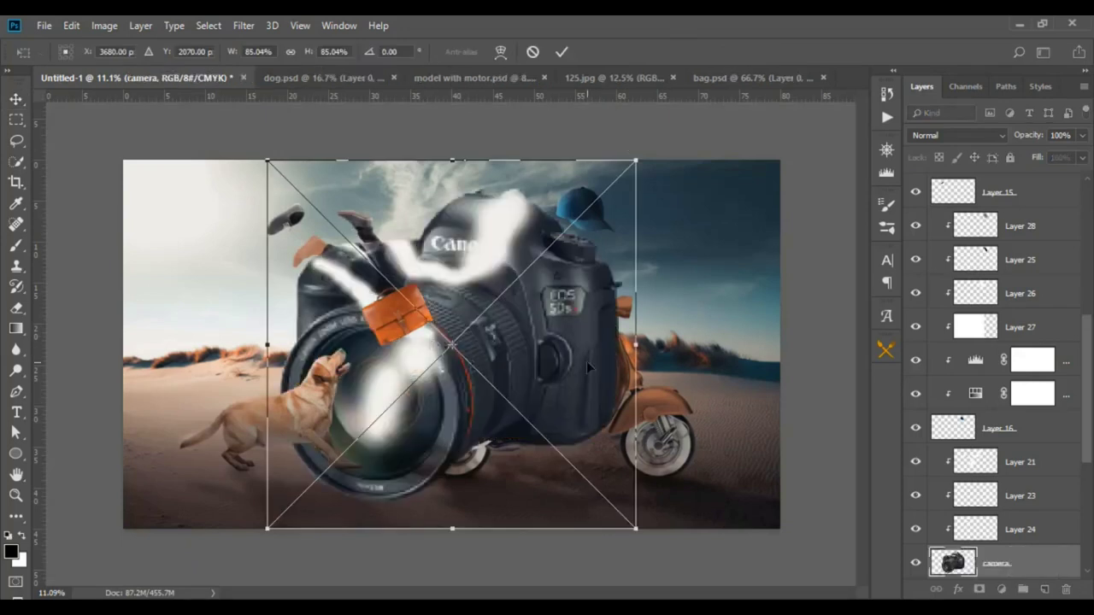
key(Return)
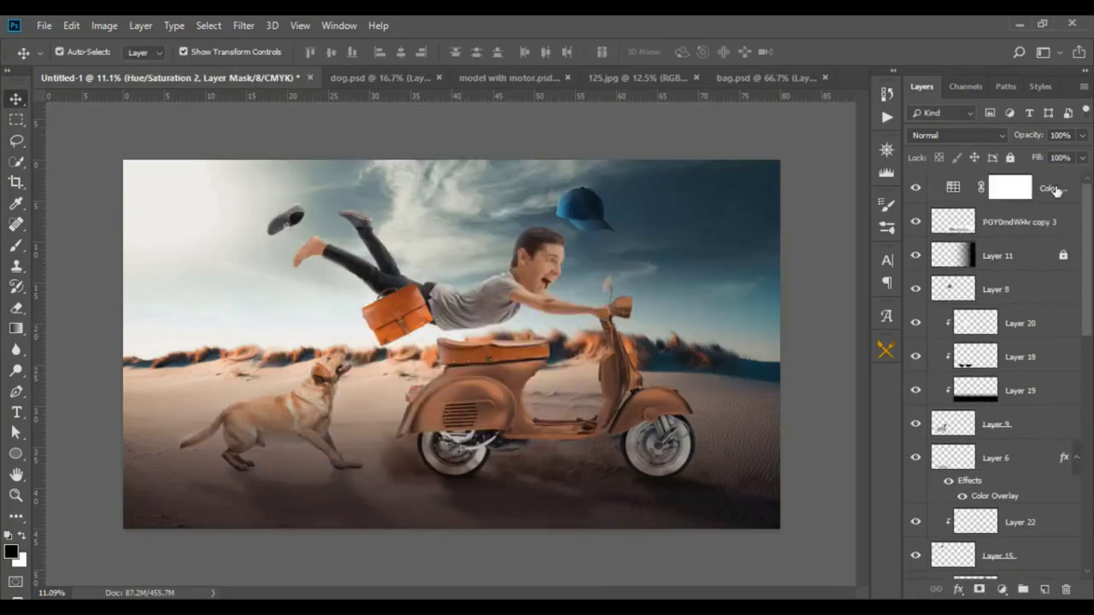
click(1056, 190)
mouse_move(513, 163)
mouse_down()
mouse_move(267, 498)
mouse_move(208, 473)
mouse_up()
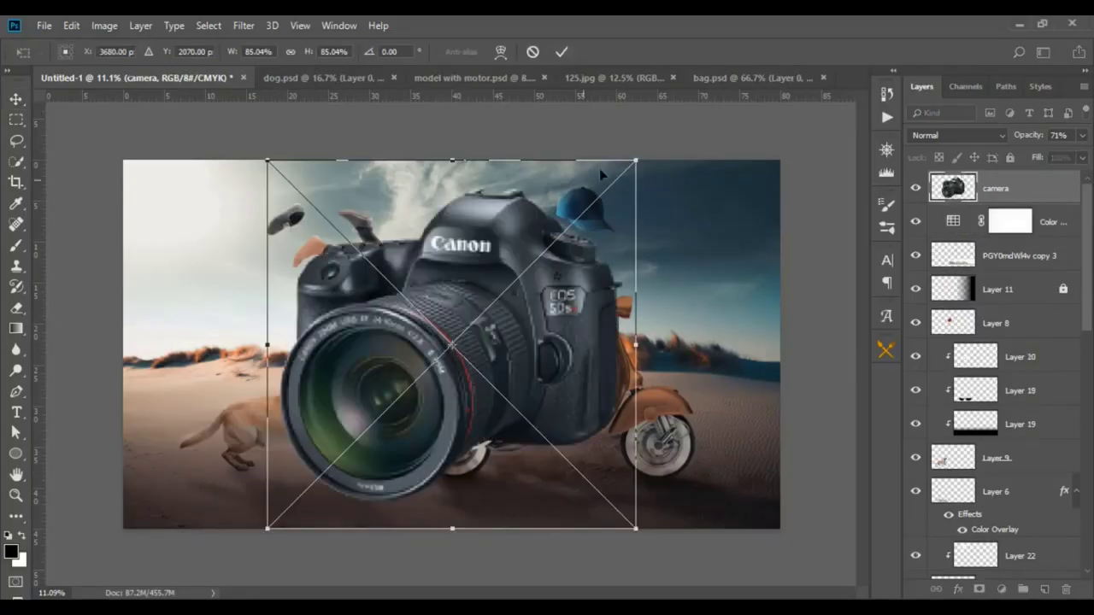
drag(639, 157, 334, 464)
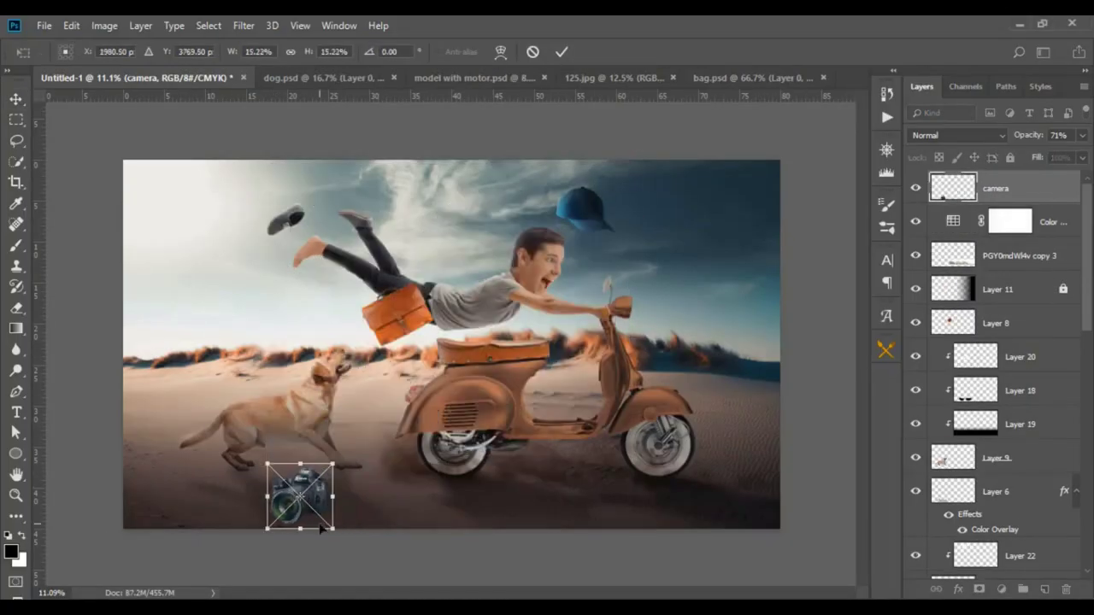
mouse_move(323, 529)
mouse_down()
mouse_move(190, 528)
mouse_move(200, 518)
mouse_up()
key(Return)
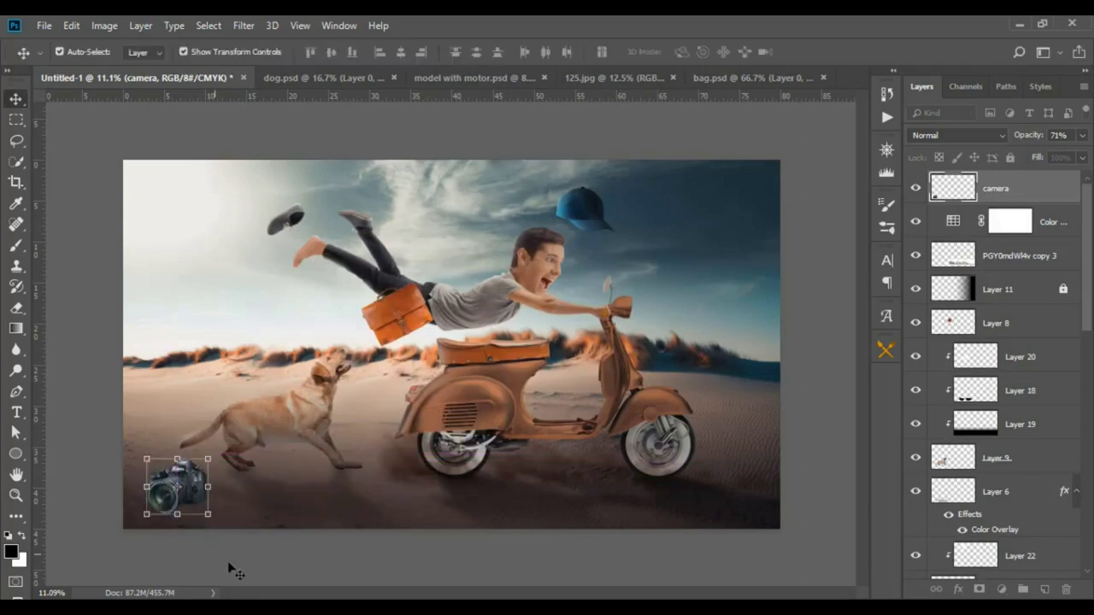
Shrink the camera a little further so it sits small on the sand.
scroll(136, 539, up, 2)
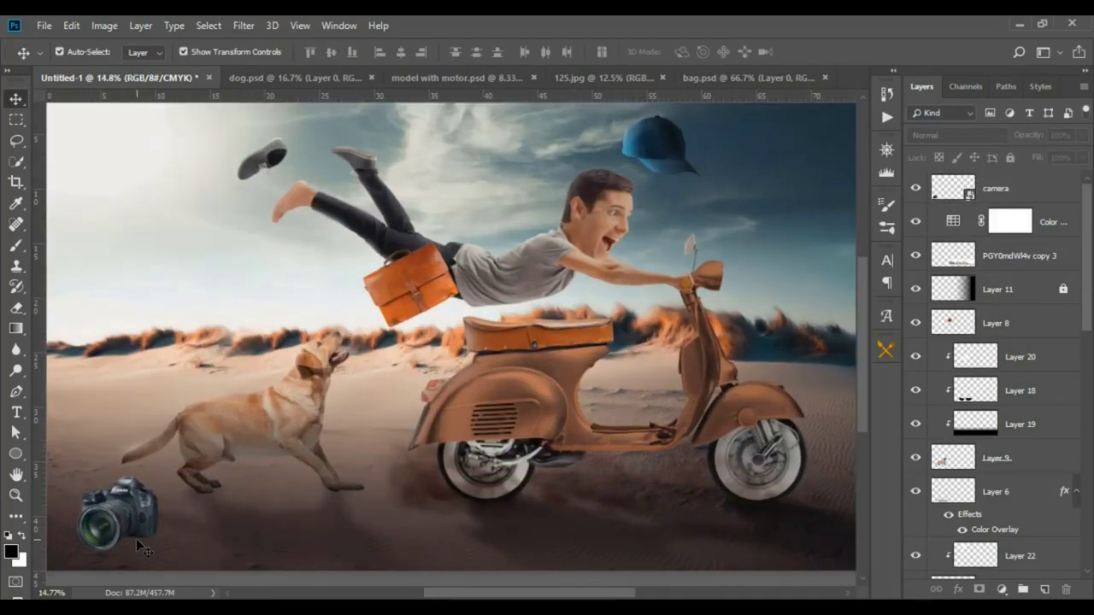
scroll(136, 539, down, 1)
scroll(135, 539, up, 3)
scroll(137, 538, up, 3)
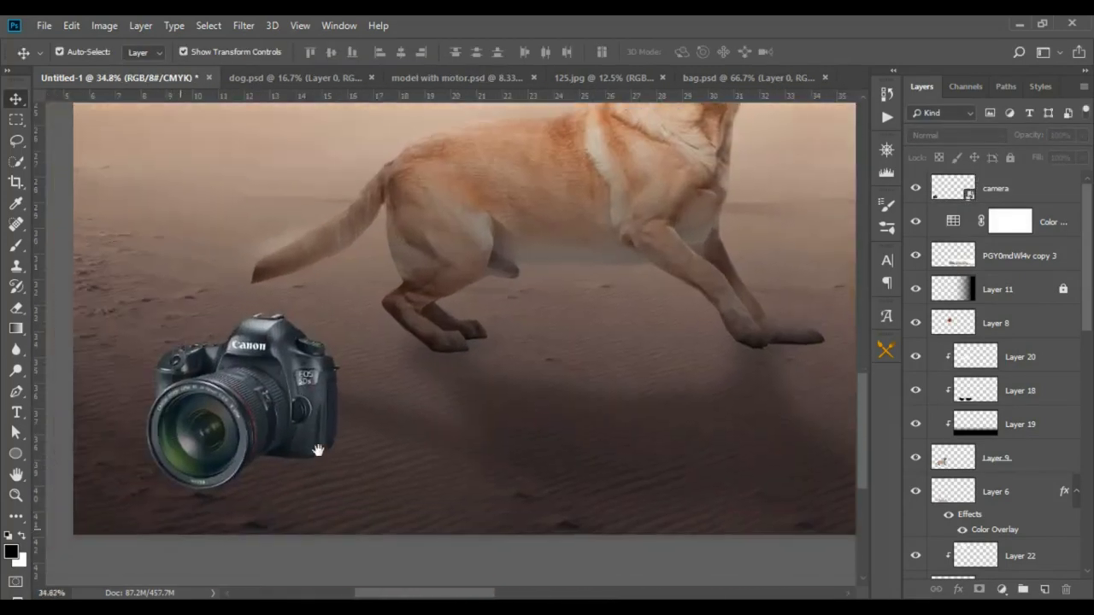
click(320, 452)
click(339, 489)
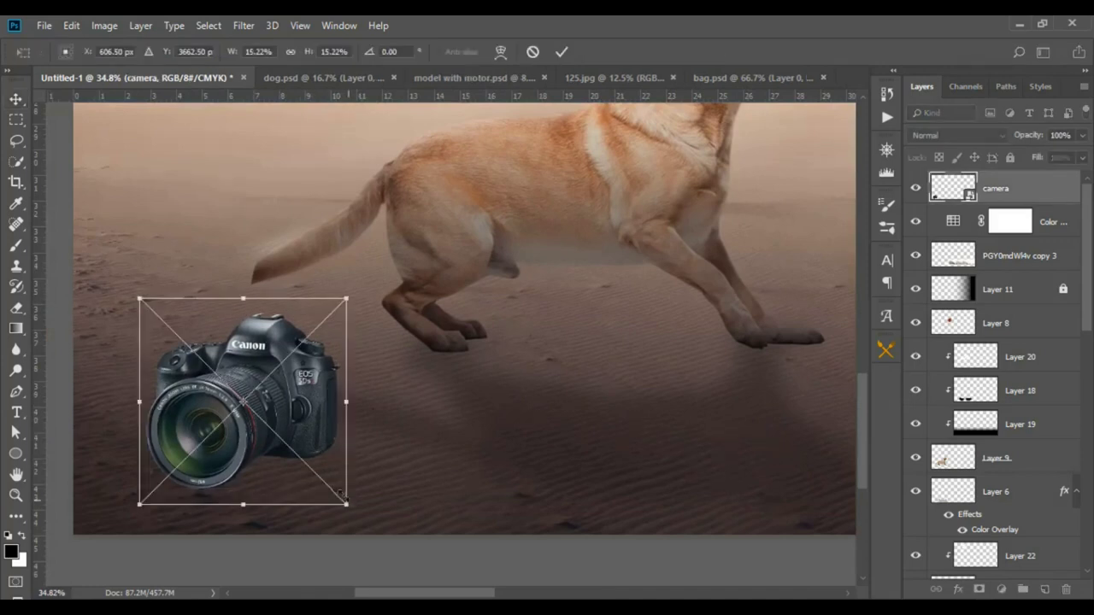
drag(339, 489, 308, 464)
key(Return)
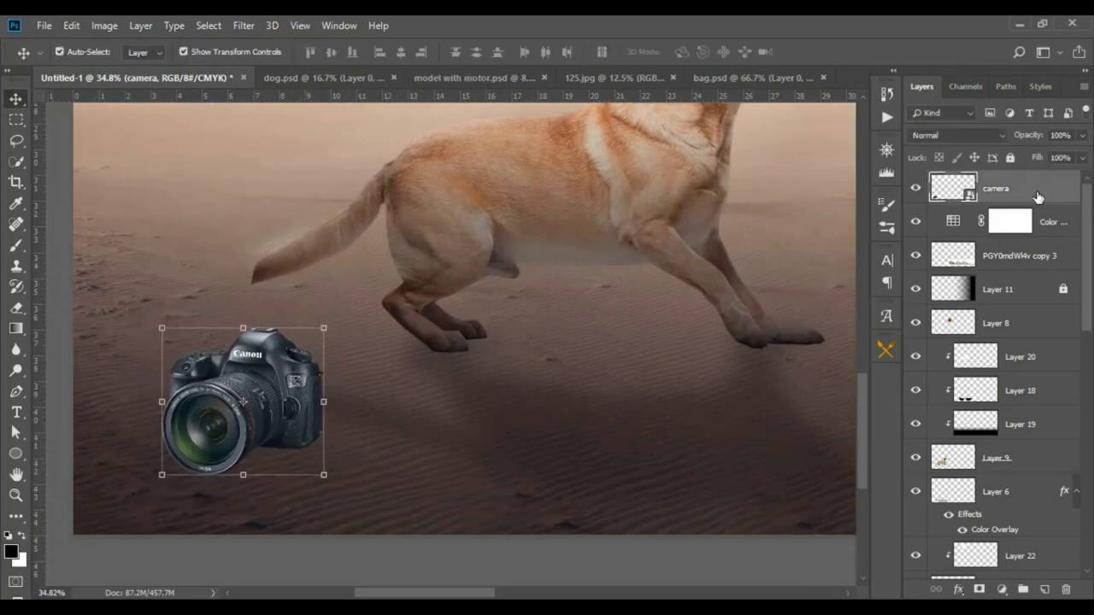
Rasterize the camera layer, then select the Color Lookup mask and the Ellipse tool.
right_click(1037, 197)
click(940, 285)
scroll(494, 388, down, 2)
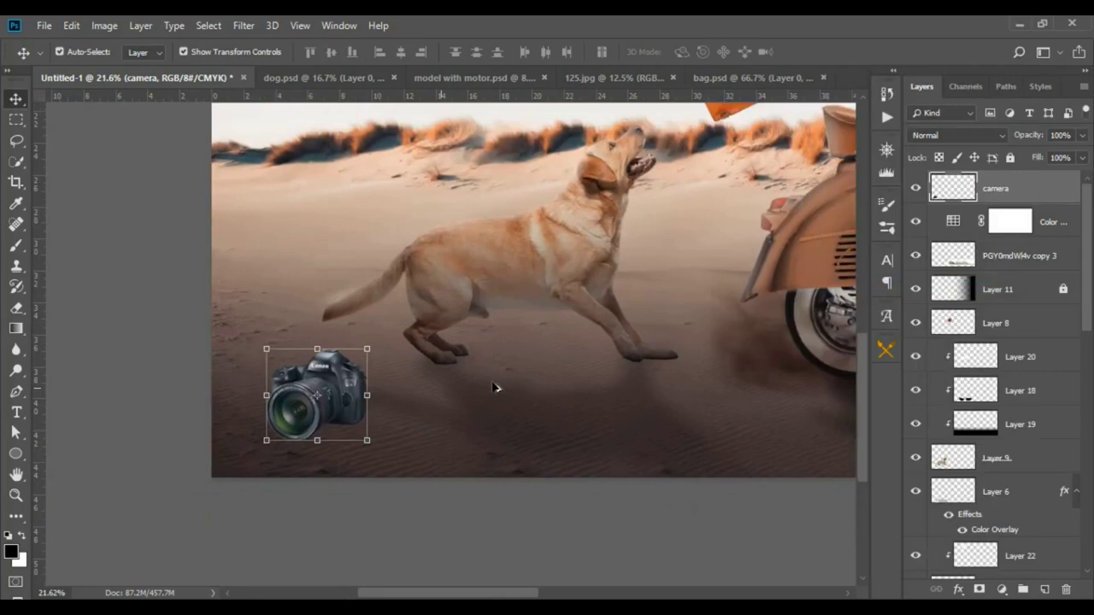
click(1030, 224)
scroll(385, 444, up, 3)
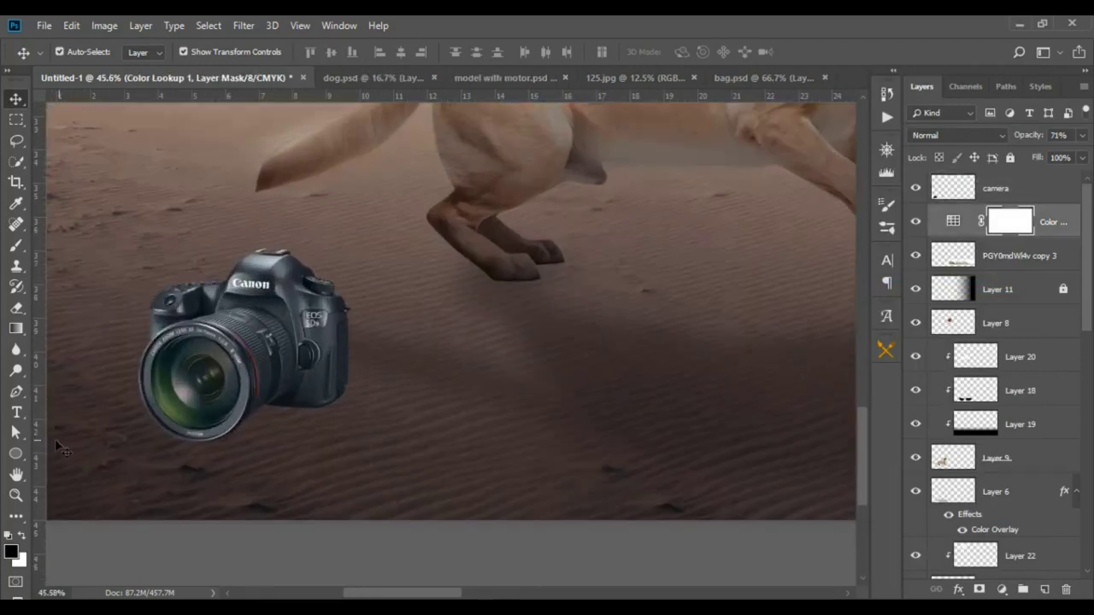
click(15, 454)
scroll(179, 415, down, 3)
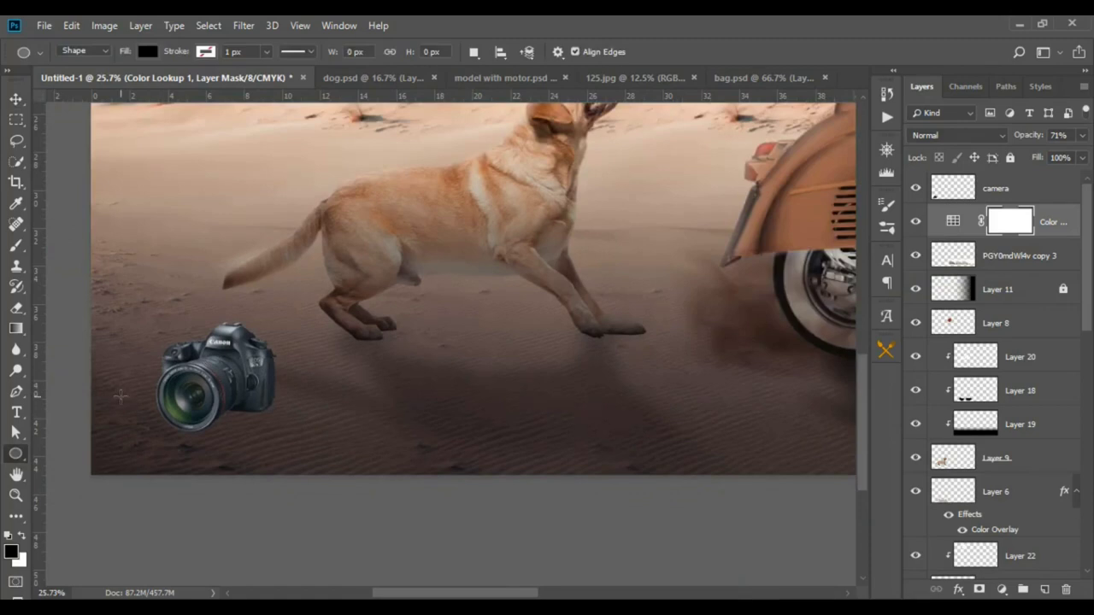
scroll(340, 366, down, 2)
scroll(171, 373, down, 2)
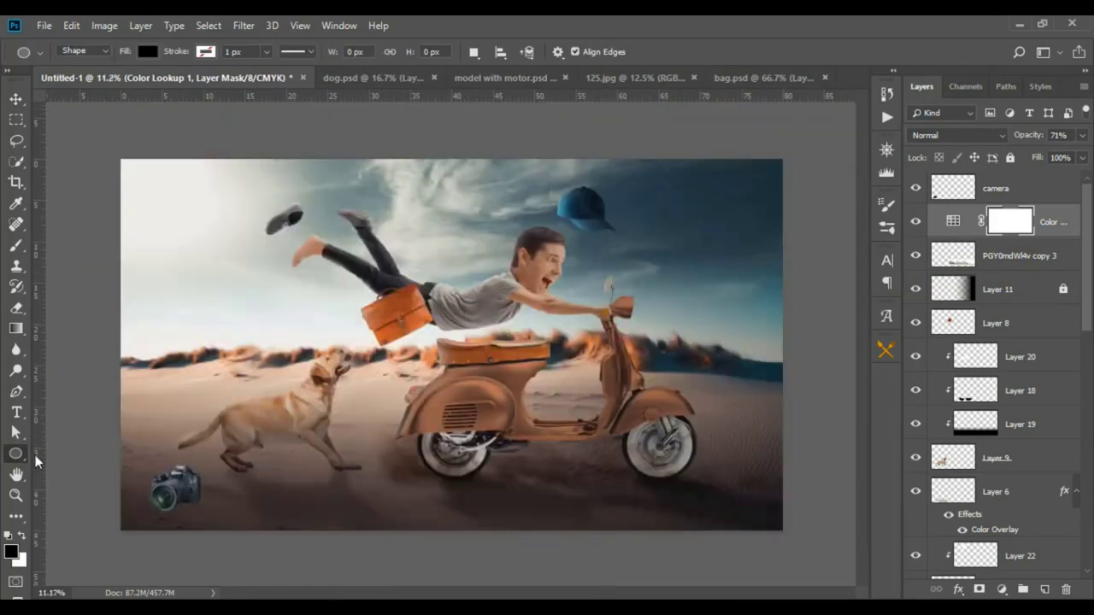
right_click(16, 454)
click(69, 453)
drag(120, 488, 783, 534)
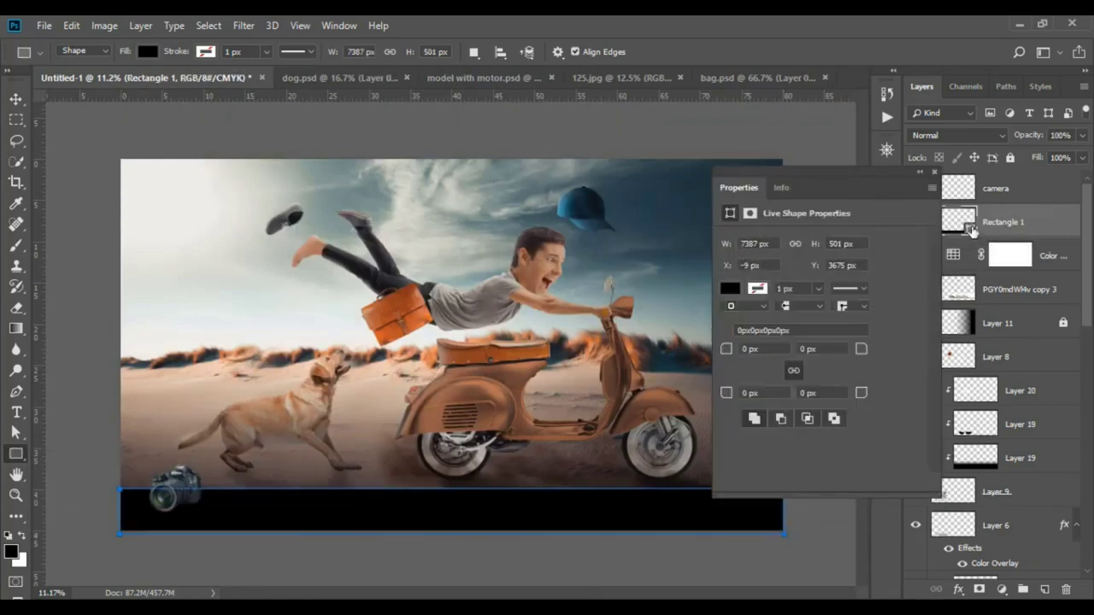
key(i)
double_click(958, 219)
click(657, 158)
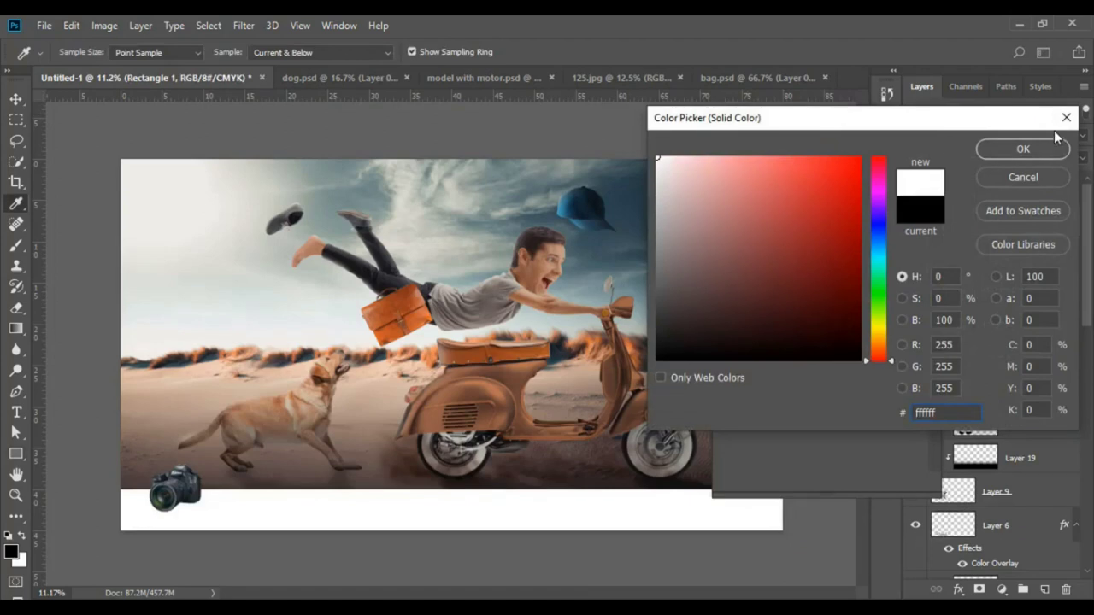
click(1030, 150)
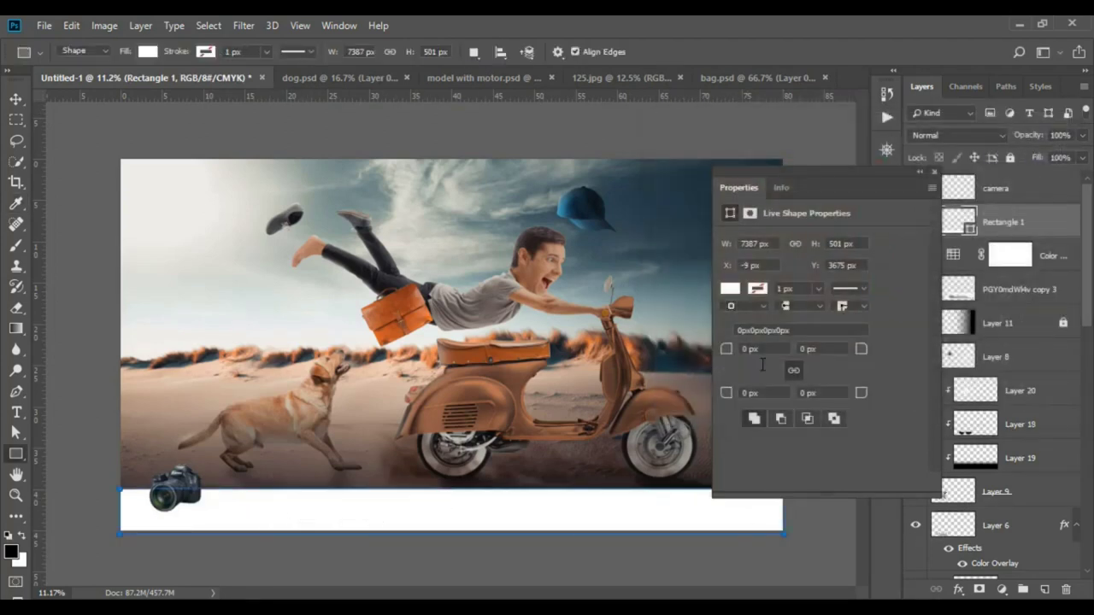
click(923, 172)
key(v)
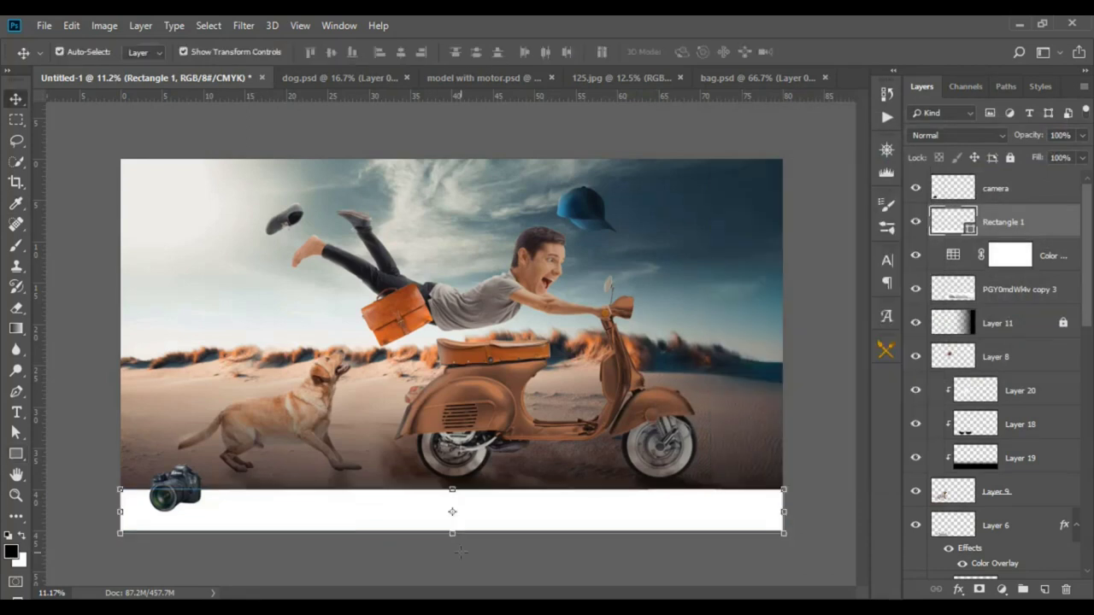
key(Delete)
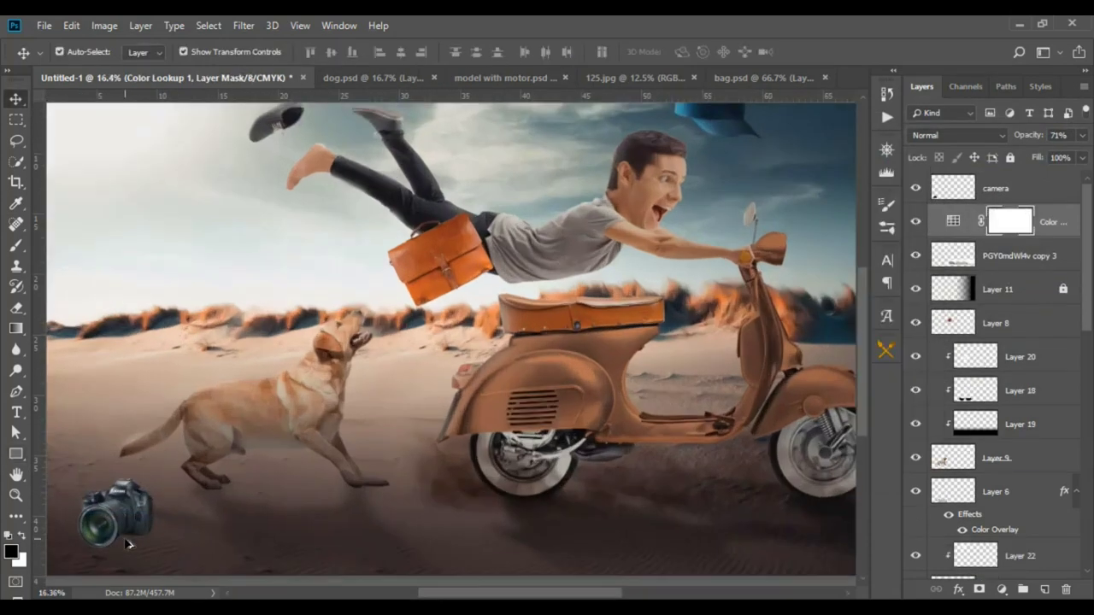
scroll(186, 457, up, 2)
drag(186, 456, 255, 371)
click(15, 454)
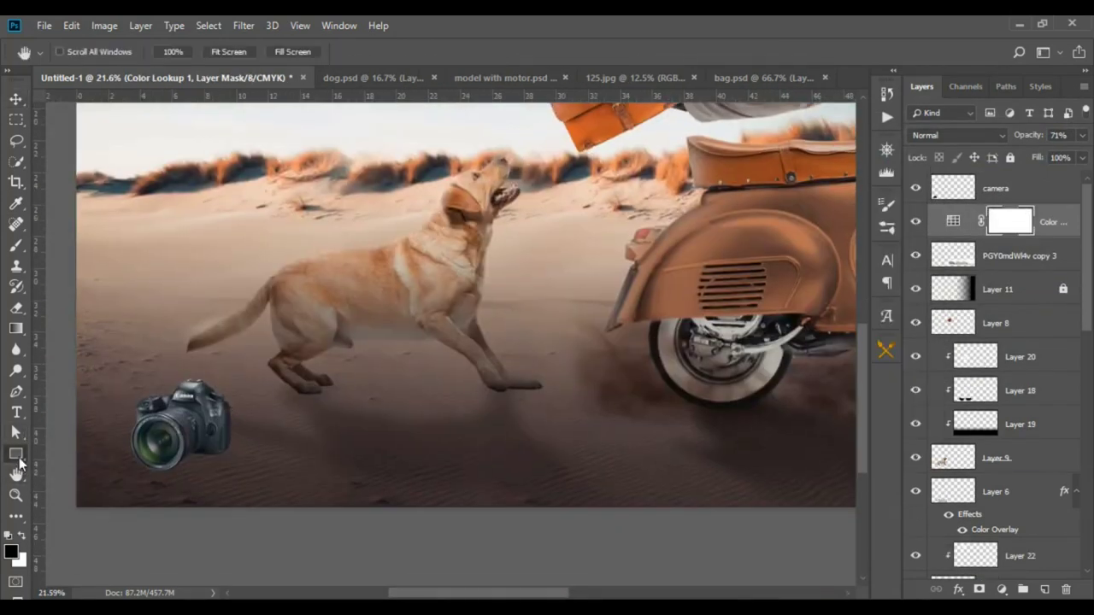
right_click(19, 457)
click(50, 469)
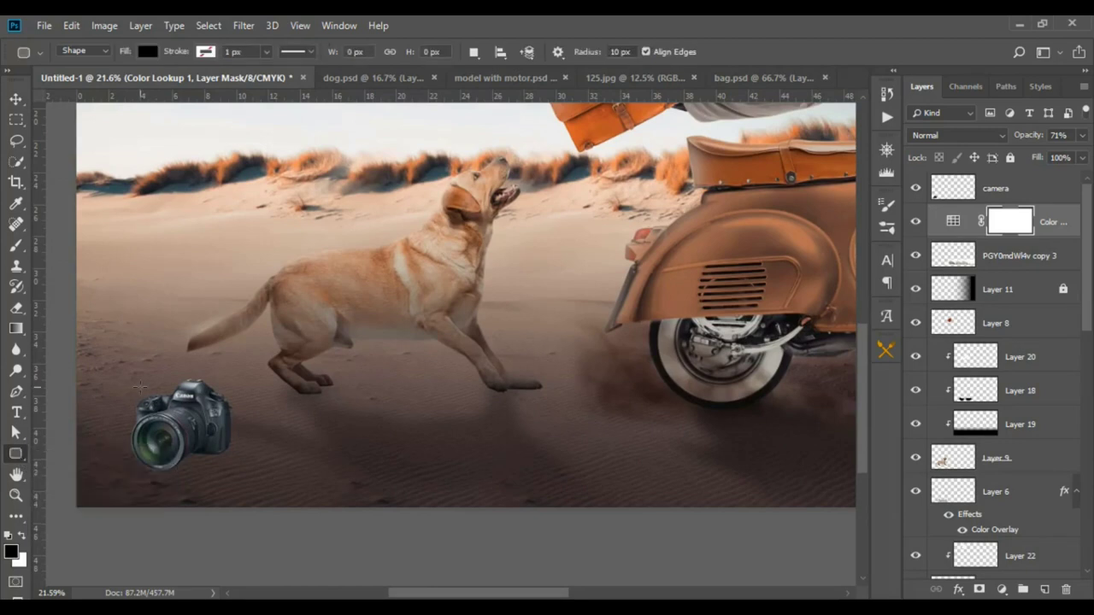
drag(135, 371, 251, 562)
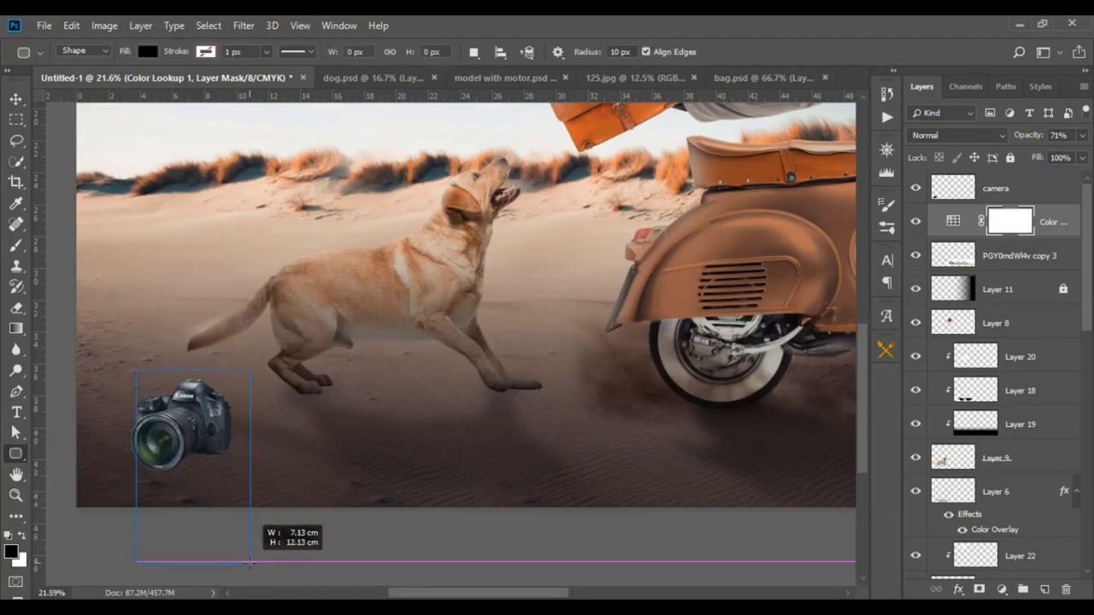
key(v)
drag(238, 477, 227, 477)
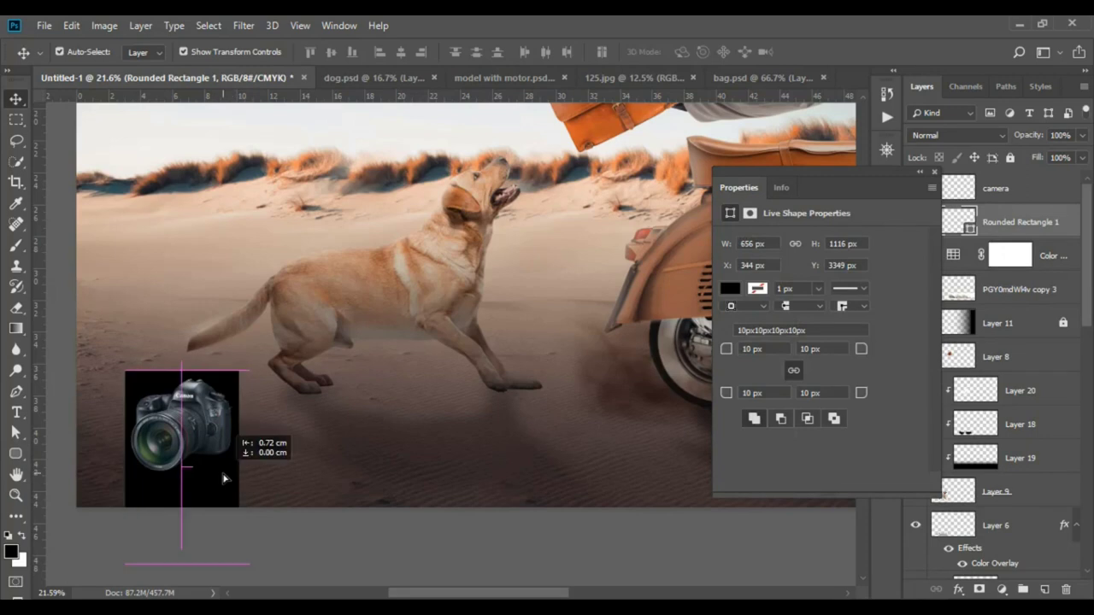
double_click(971, 231)
drag(675, 171, 610, 129)
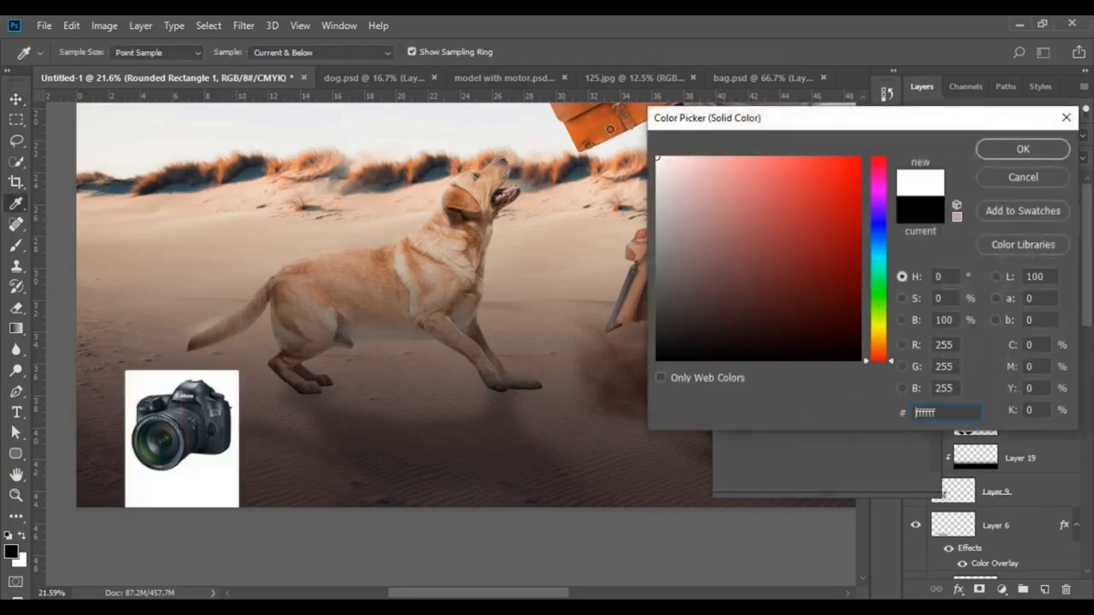
key(Return)
key(ctrl+0)
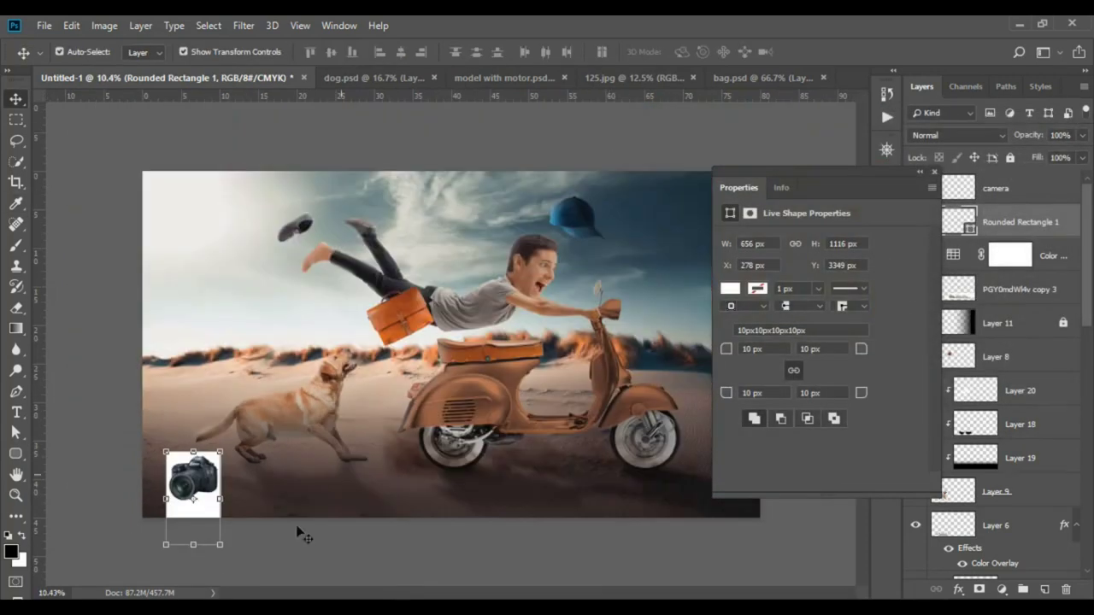
click(297, 531)
click(934, 172)
scroll(376, 418, up, 3)
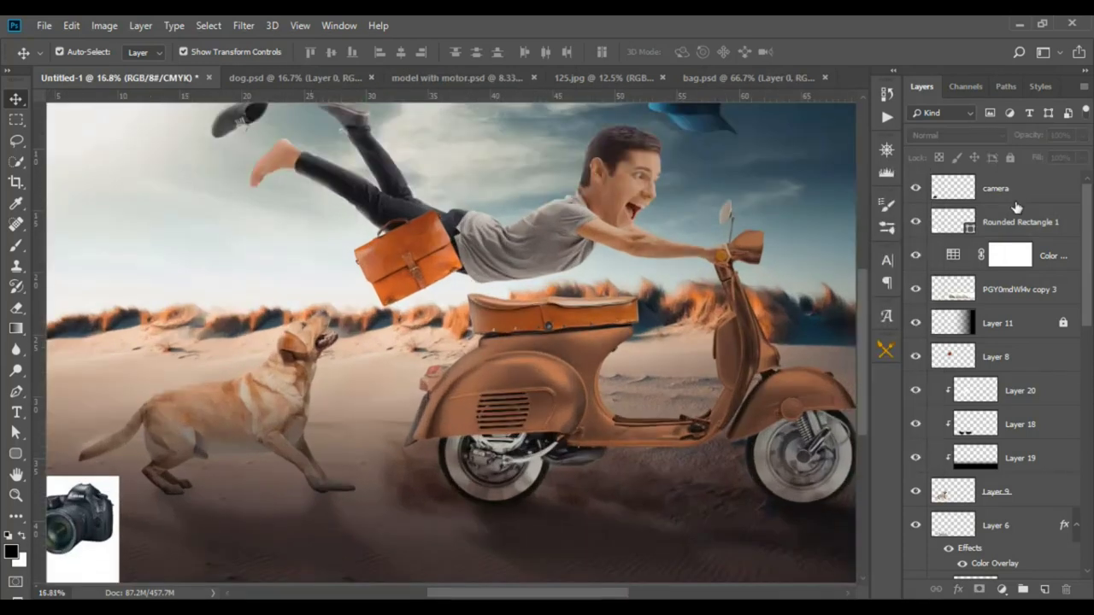
click(1015, 202)
click(1017, 220)
key(Delete)
Select the Color Lookup layer and set the Pen tool to Shape mode.
scroll(102, 556, up, 3)
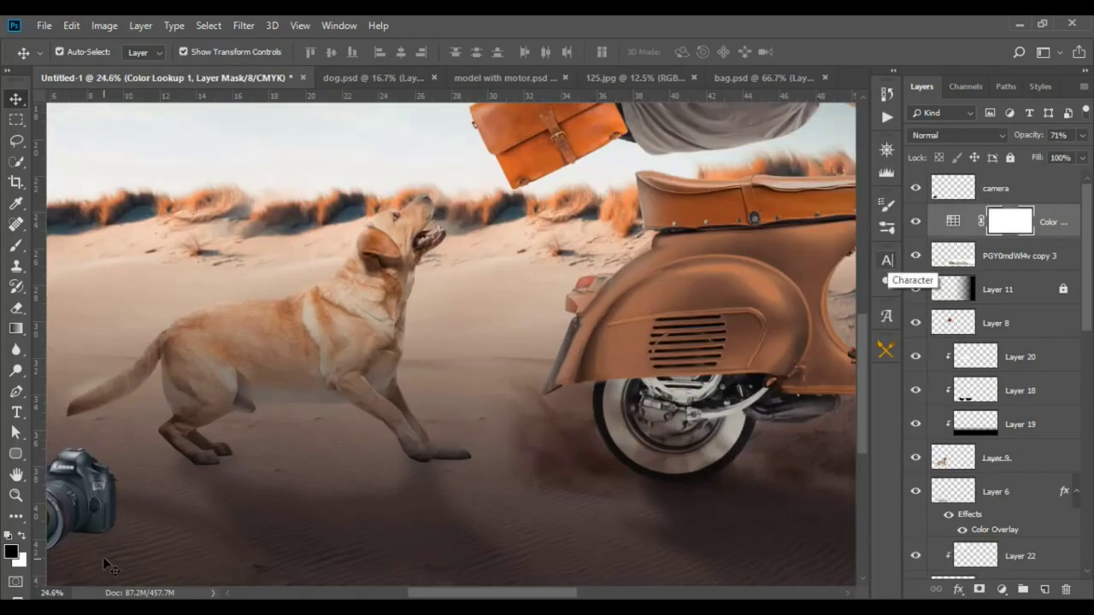
scroll(103, 556, up, 3)
scroll(449, 465, up, 2)
click(445, 445)
scroll(444, 445, up, 2)
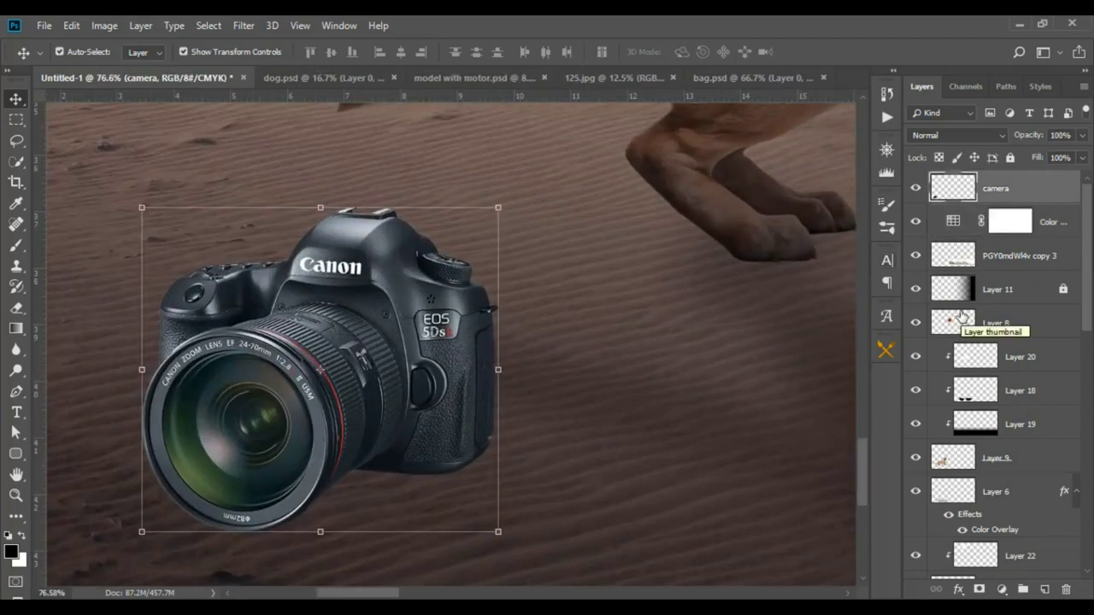
click(1063, 223)
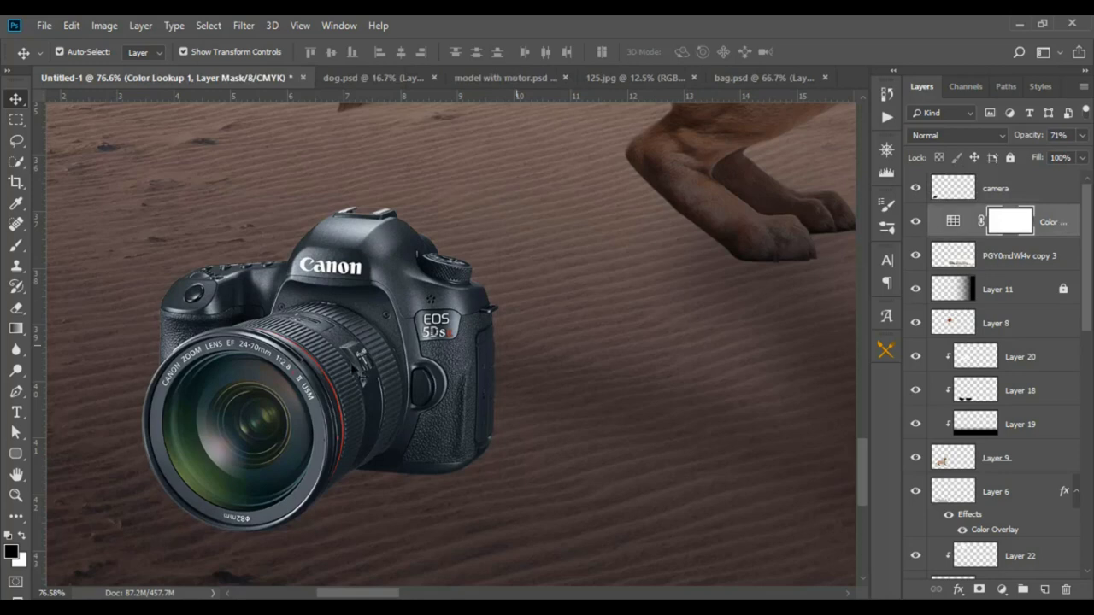
click(16, 392)
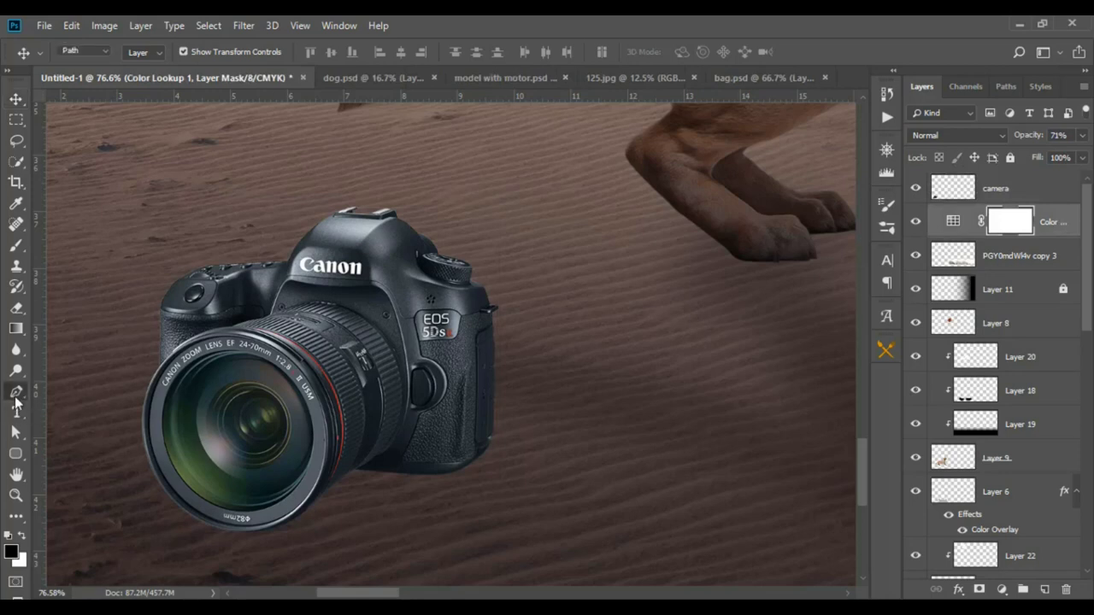
click(91, 52)
Draw a black four-cornered shape from the camera's lens base out across the sand.
scroll(256, 428, down, 3)
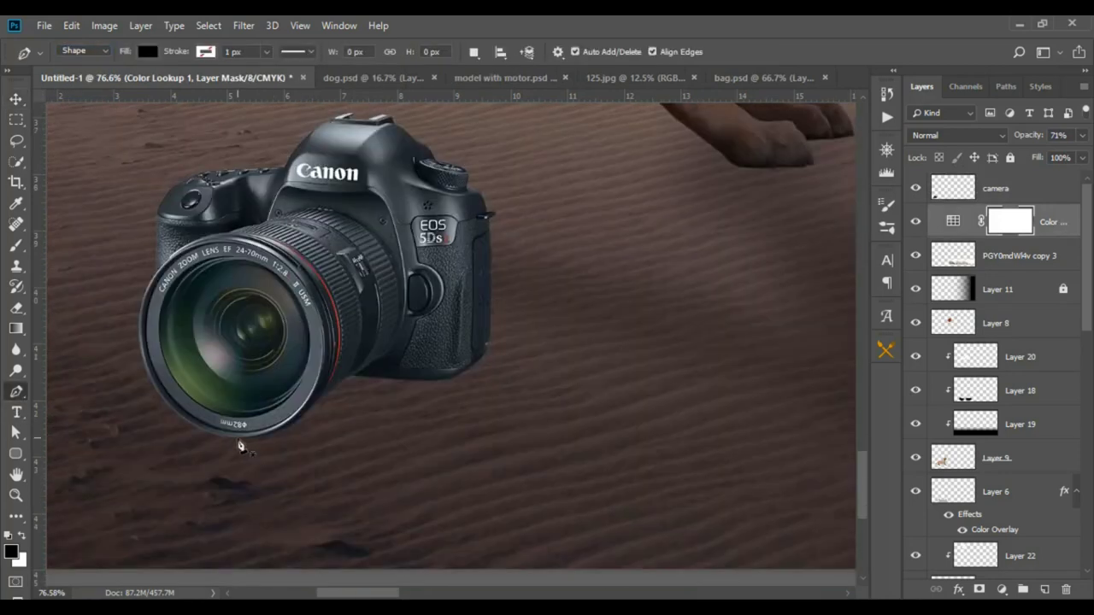
click(237, 438)
click(619, 461)
key(ctrl+z)
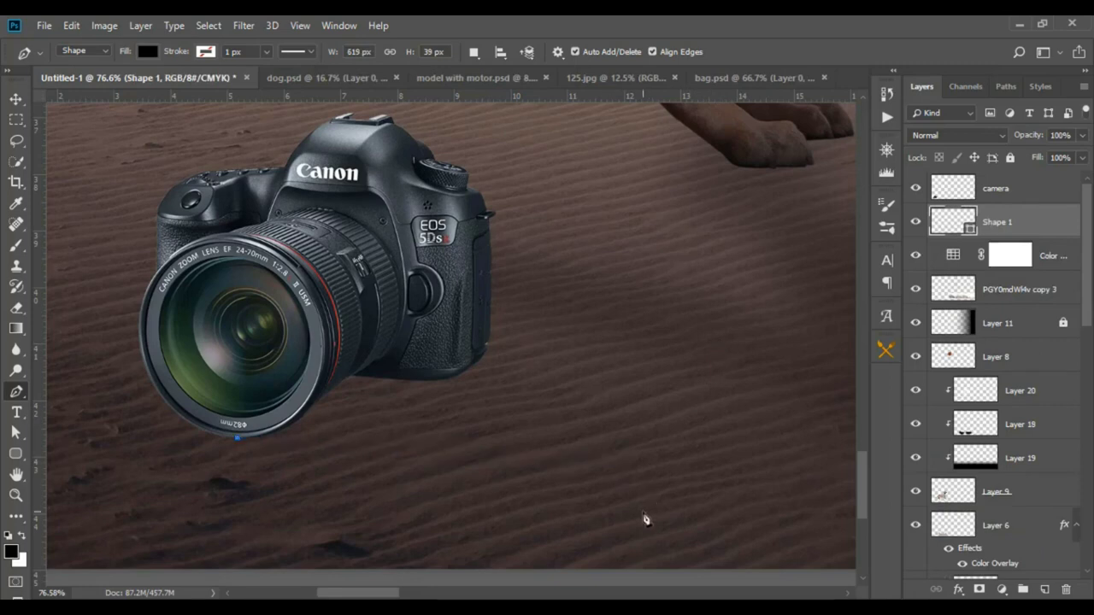
click(643, 511)
click(750, 374)
click(388, 322)
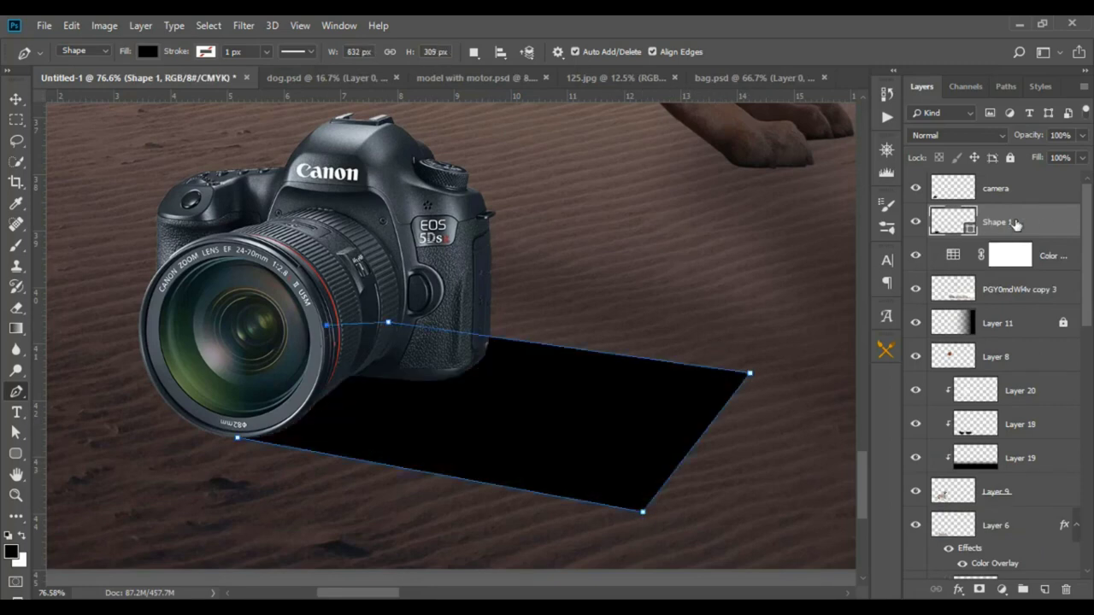
Rasterize the Shape 1 shadow layer into pixels.
right_click(1047, 224)
click(936, 235)
click(242, 26)
mouse_move(252, 207)
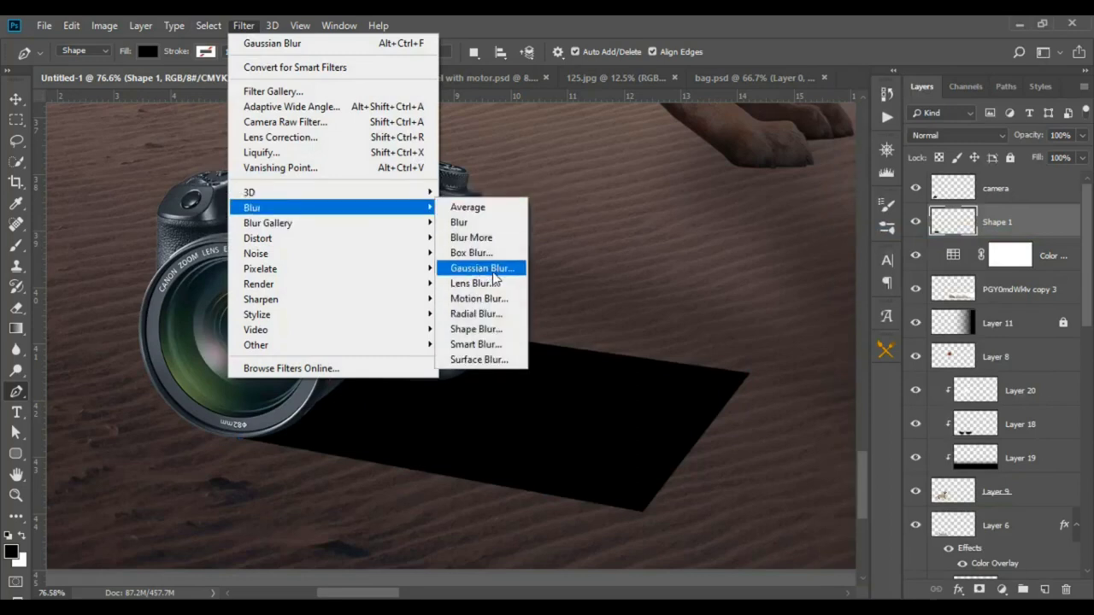
Apply a Motion Blur to the shadow and shift it left under the camera.
click(482, 268)
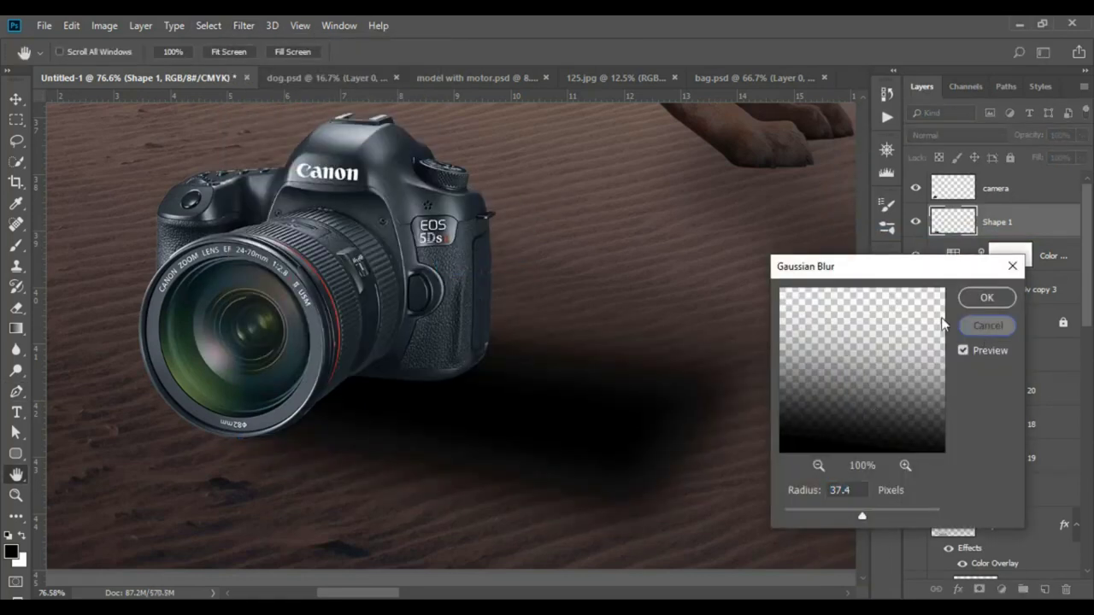
click(987, 326)
click(243, 25)
click(477, 299)
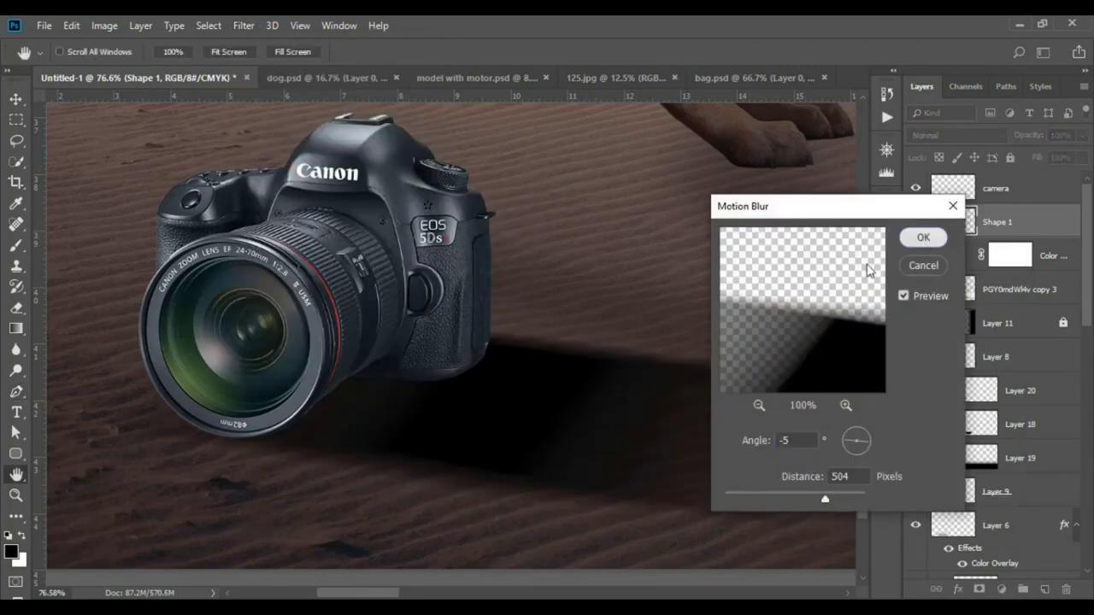
key(Return)
key(v)
drag(542, 420, 462, 408)
Soften the shadow with a Gaussian Blur of radius 37.4 pixels.
key(ctrl+t)
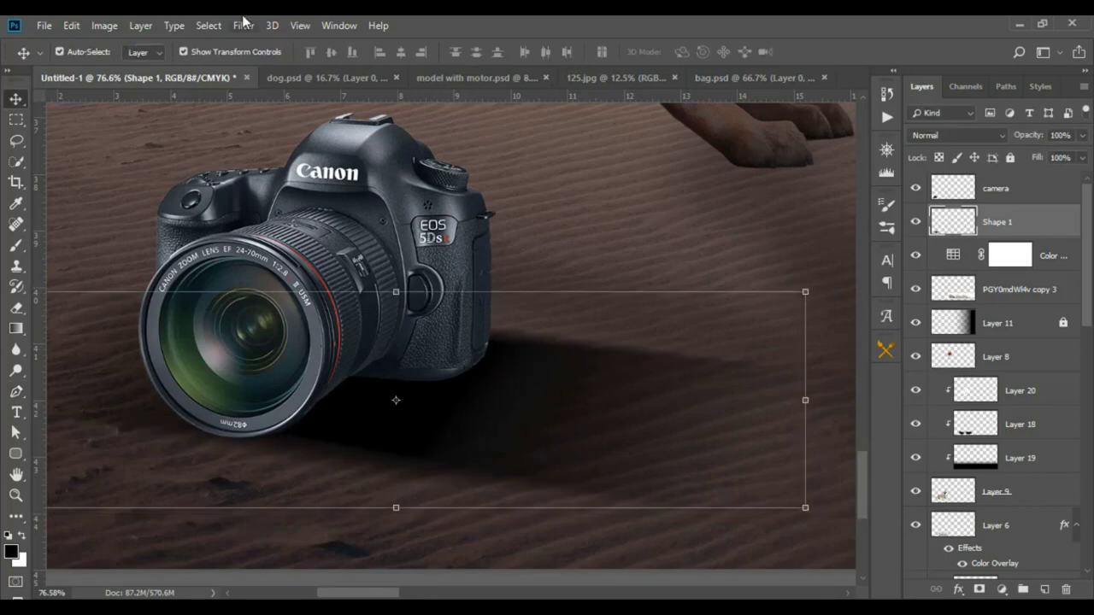
click(243, 25)
click(495, 271)
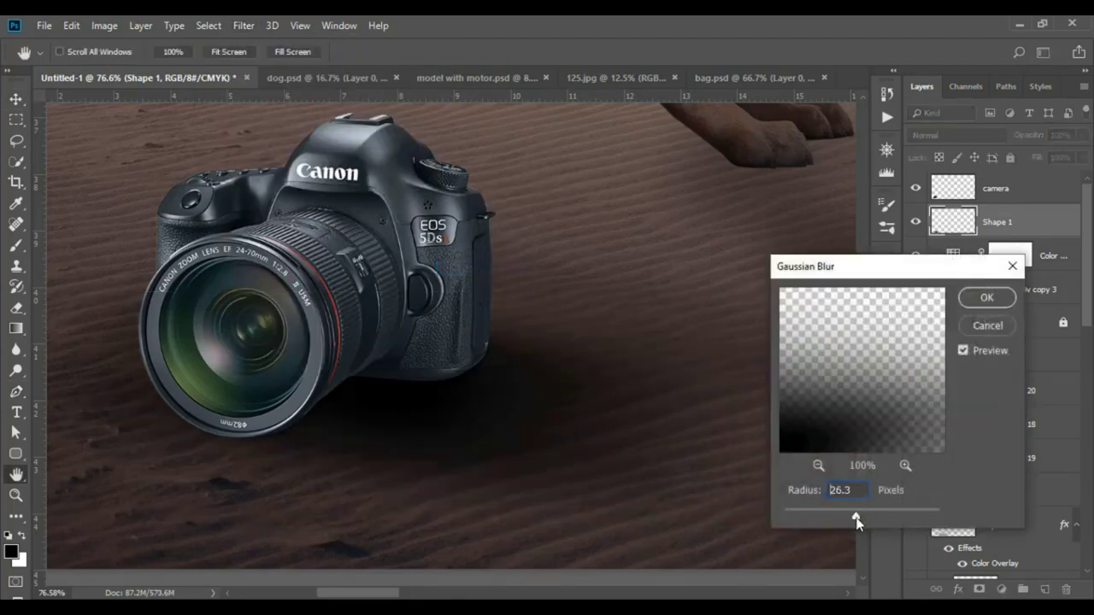
drag(855, 516, 863, 516)
click(990, 303)
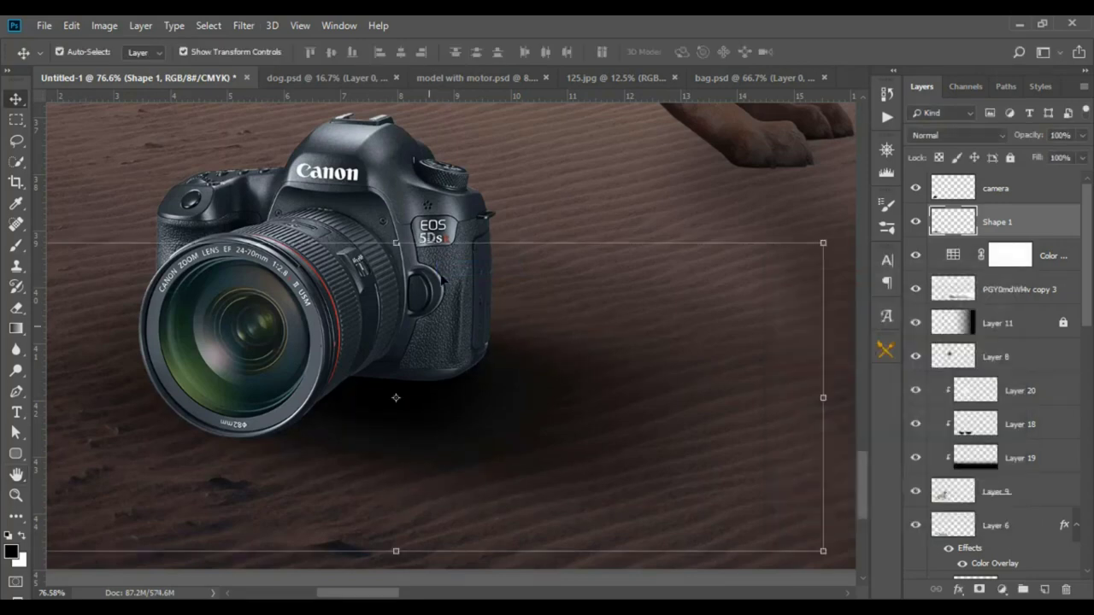
Flatten and widen the shadow with Free Transform so it lies beneath the camera.
drag(381, 245, 380, 313)
mouse_move(523, 476)
mouse_down()
mouse_move(539, 436)
mouse_move(503, 435)
mouse_up()
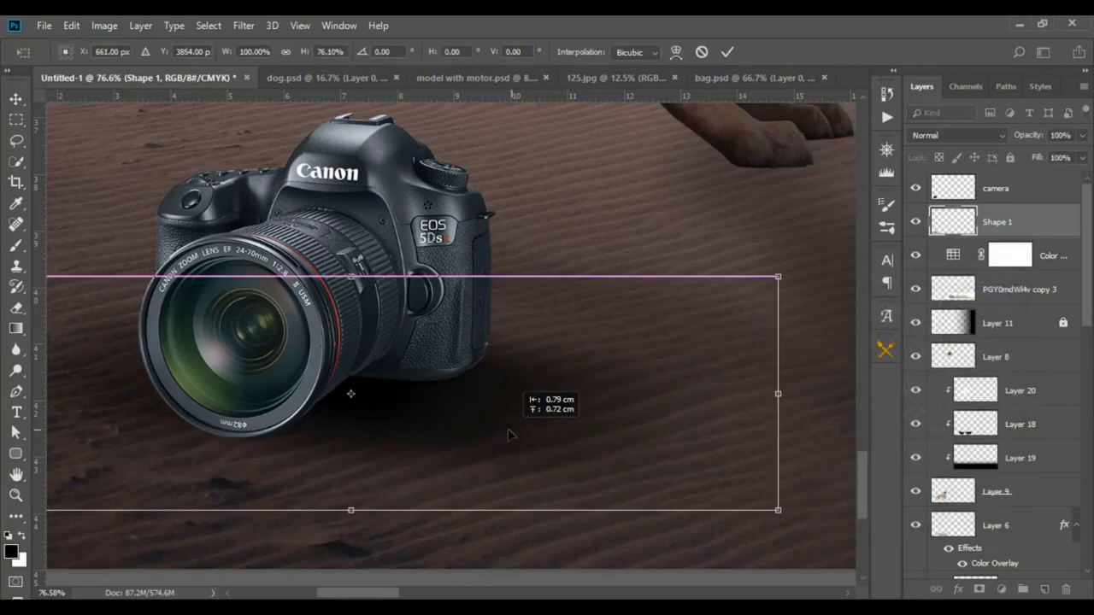
mouse_move(774, 393)
mouse_down()
mouse_move(889, 400)
mouse_move(513, 420)
mouse_up()
key(Return)
scroll(512, 418, down, 3)
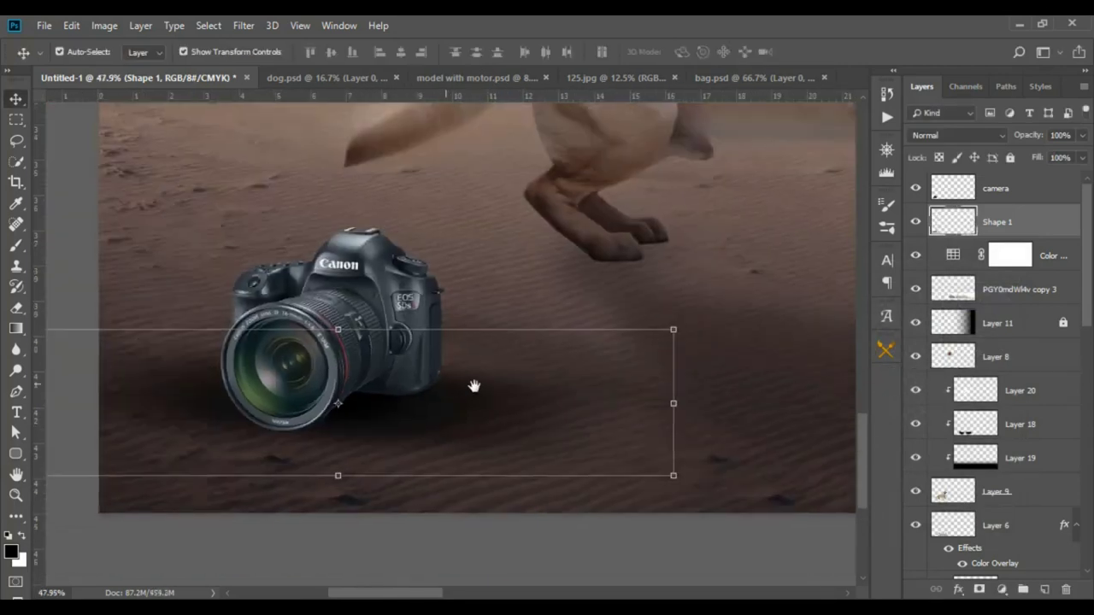
key(e)
right_click(280, 355)
key(Return)
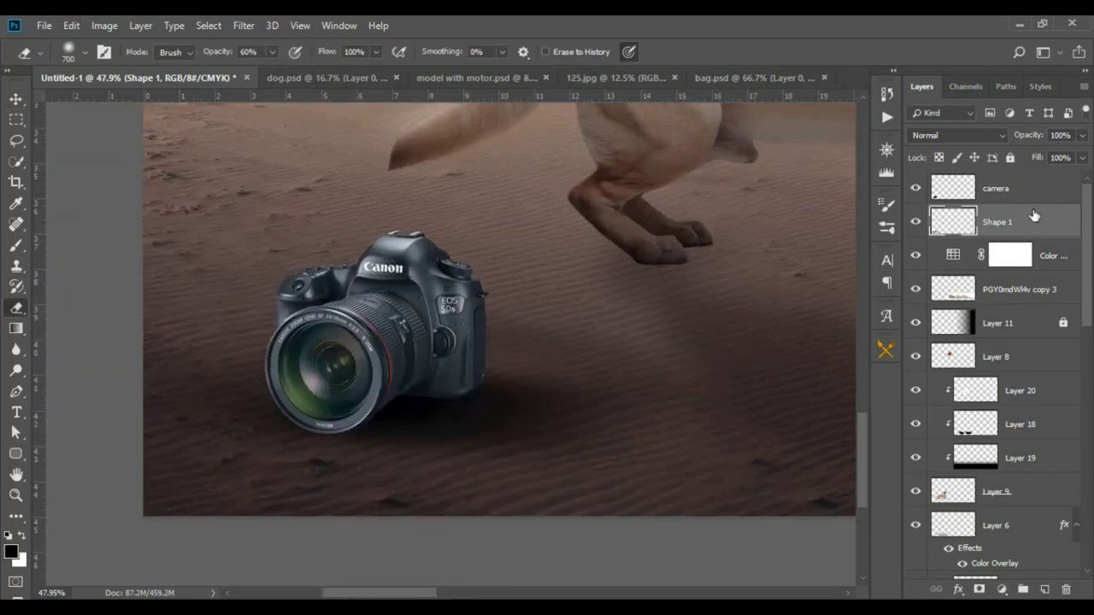
Add Layer 29 clipped to the camera and set a 400-pixel brush.
click(1021, 195)
click(1046, 589)
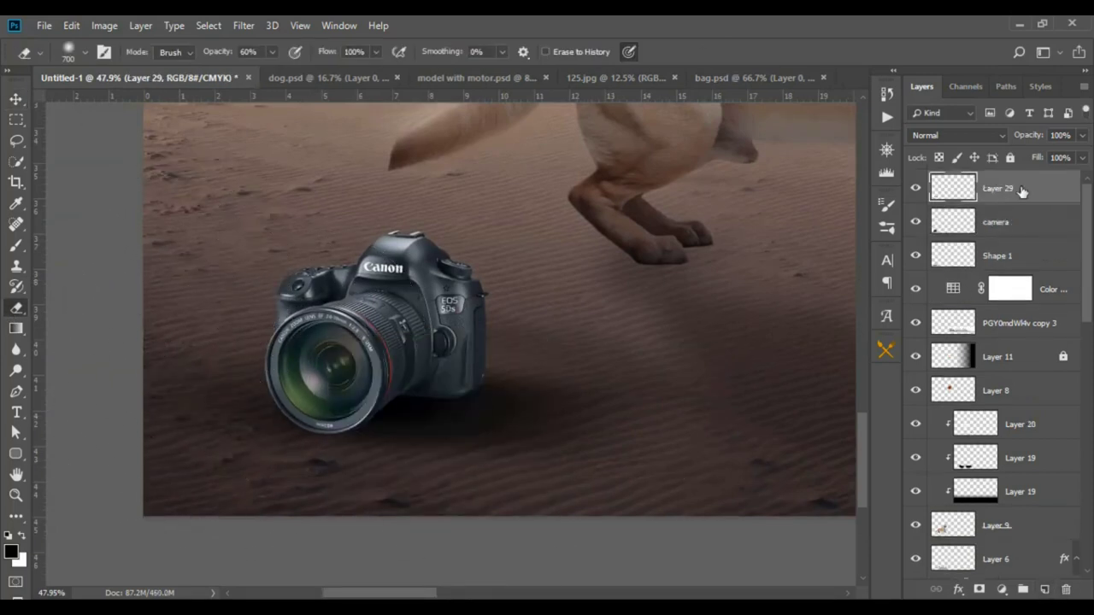
right_click(1051, 185)
click(893, 362)
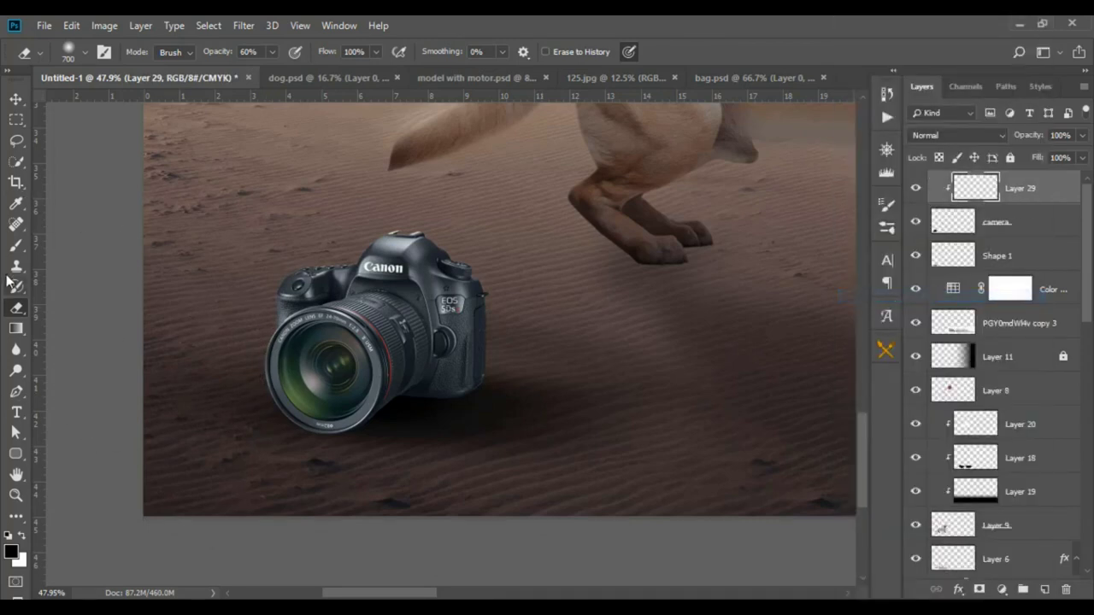
key(b)
scroll(550, 453, up, 1)
key(bracketleft)
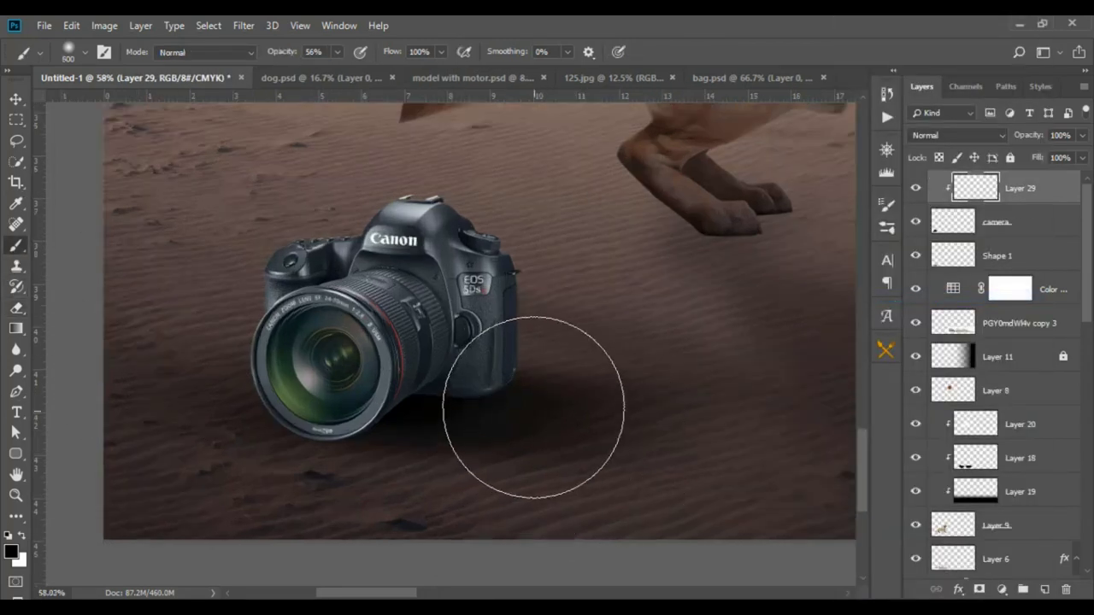
key(bracketleft)
key(bracketleft)
key(bracketright)
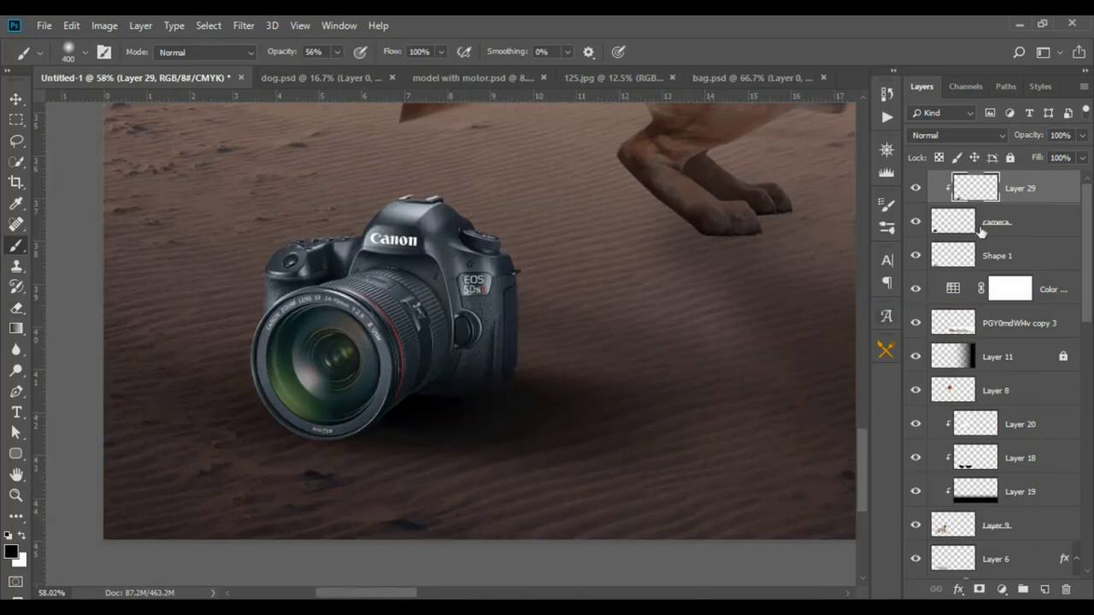
key(Return)
Add Layer 30 above the camera, make white the foreground colour, and zoom in.
click(1041, 224)
click(1039, 589)
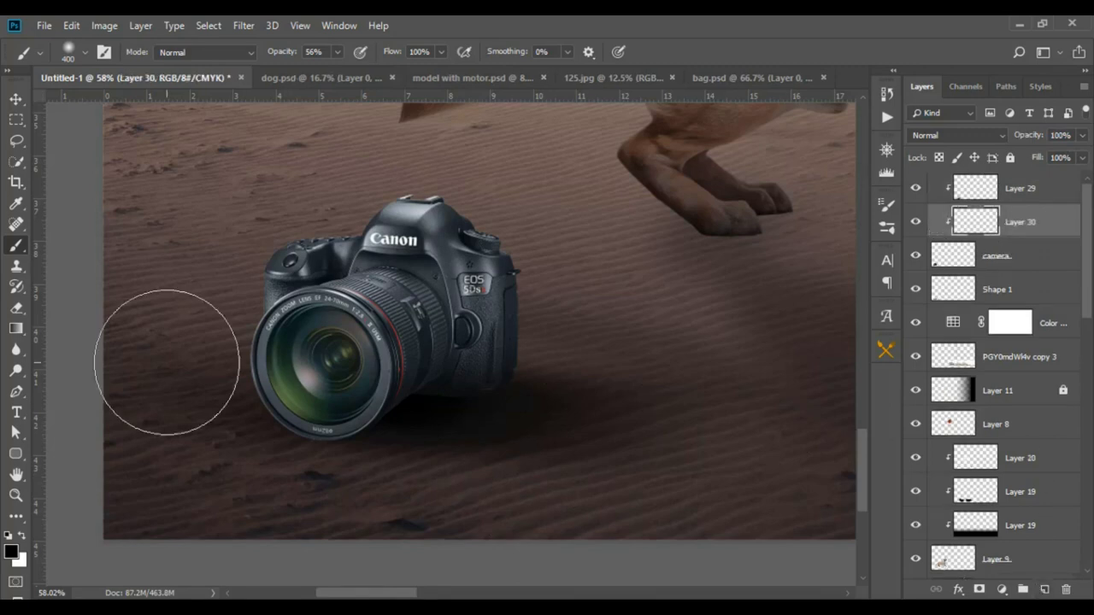
click(24, 532)
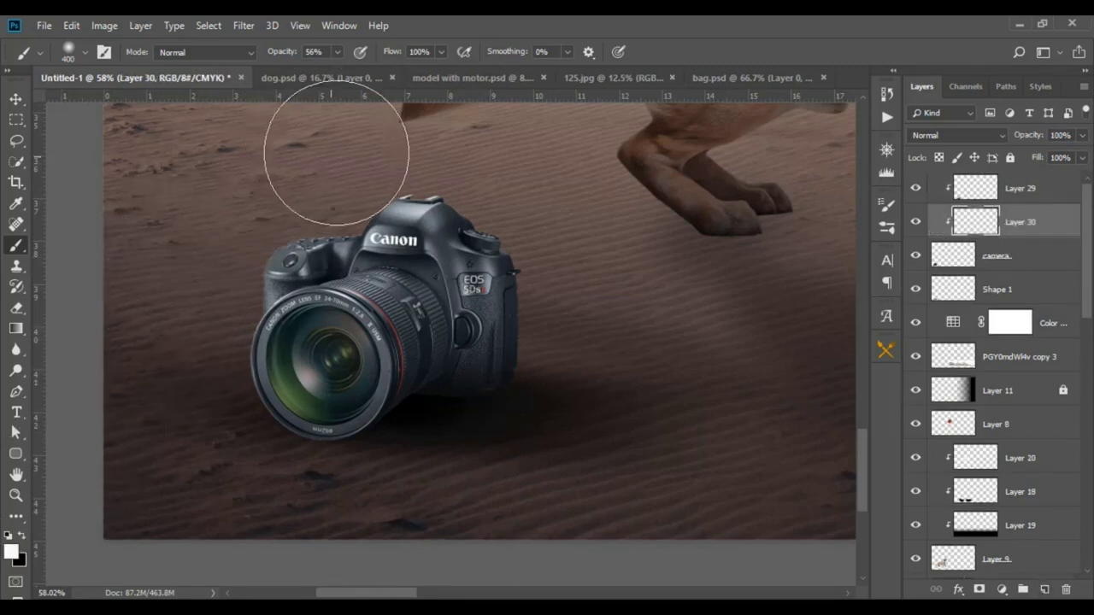
key(ctrl+0)
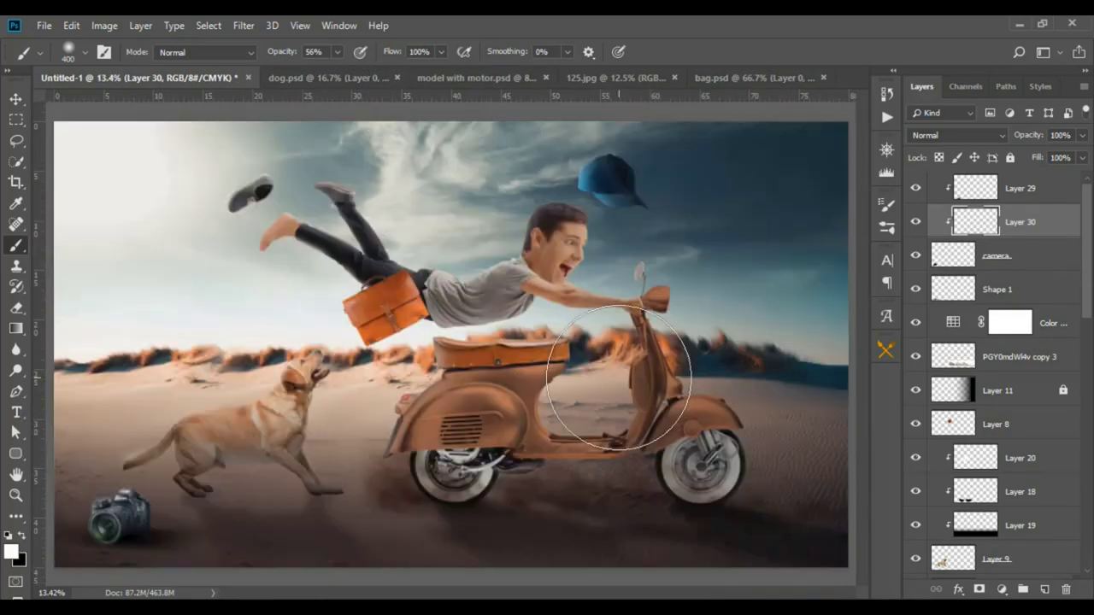
click(15, 495)
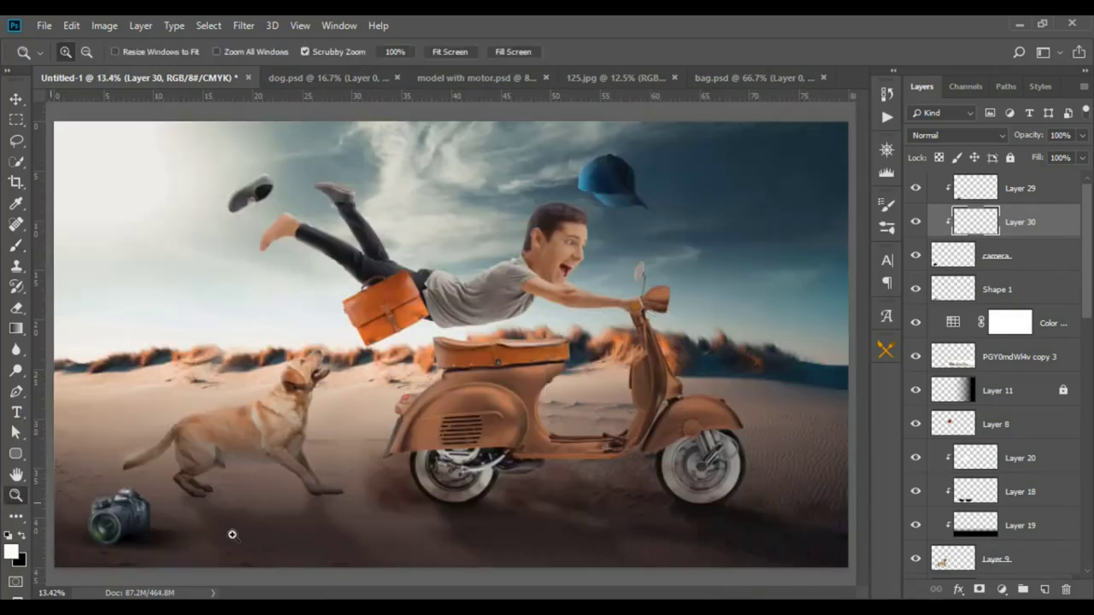
drag(212, 550, 373, 513)
Type the caption 'CATCH THE MOMENT' below the dog and shift it beside the camera.
key(t)
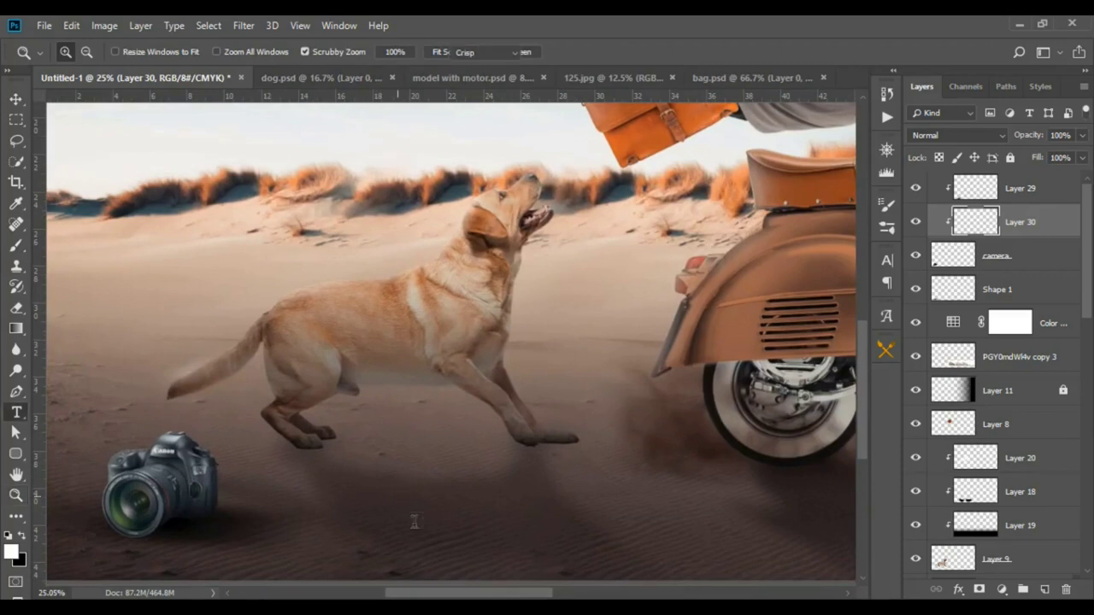
click(413, 517)
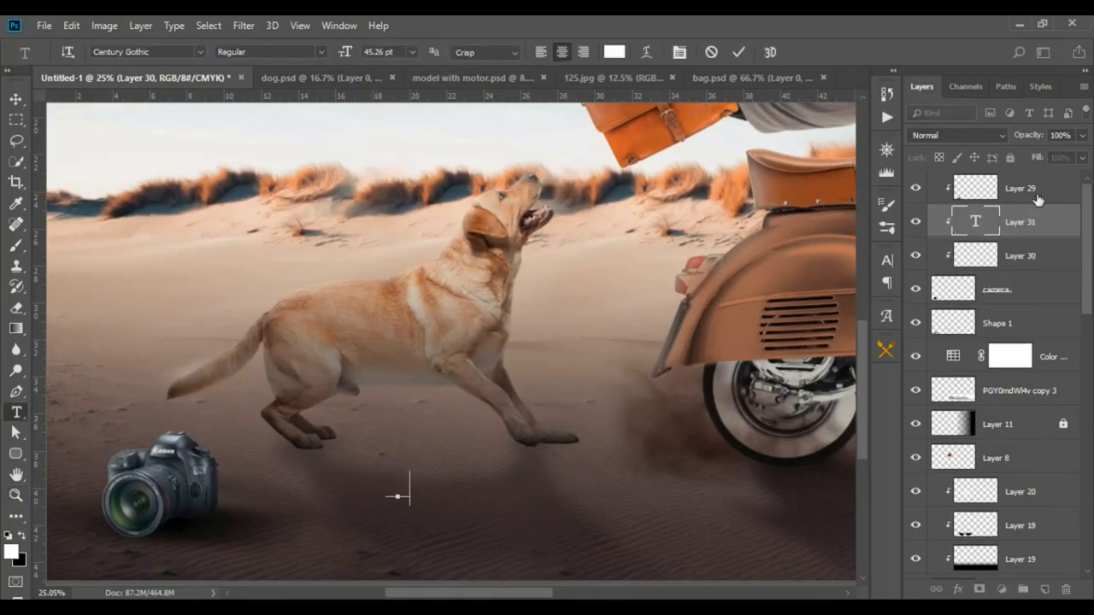
drag(1038, 199, 1047, 183)
text(CA)
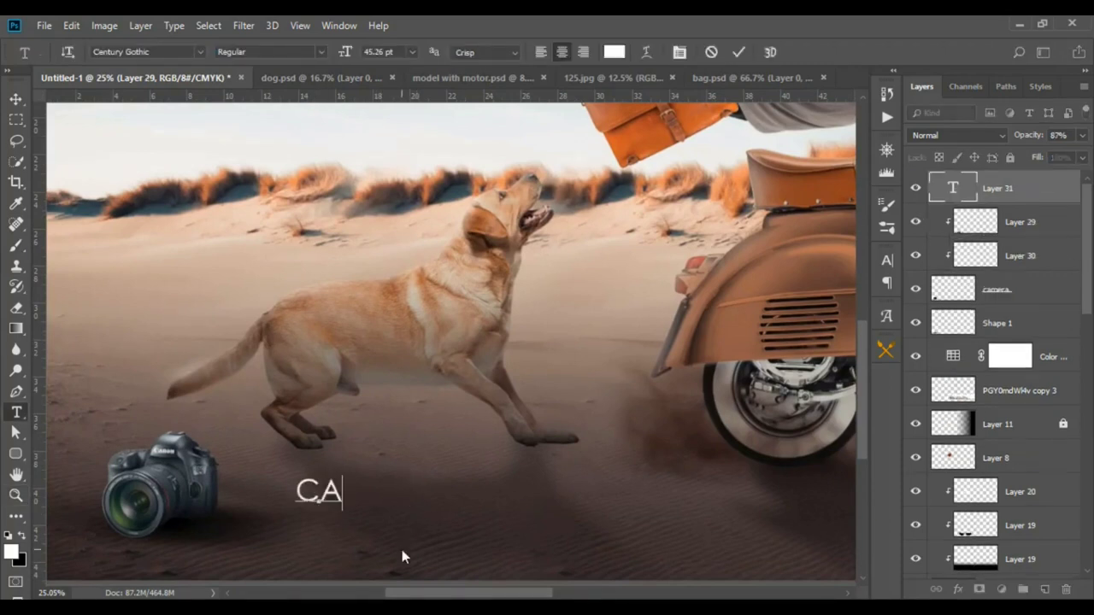
text(TCH T)
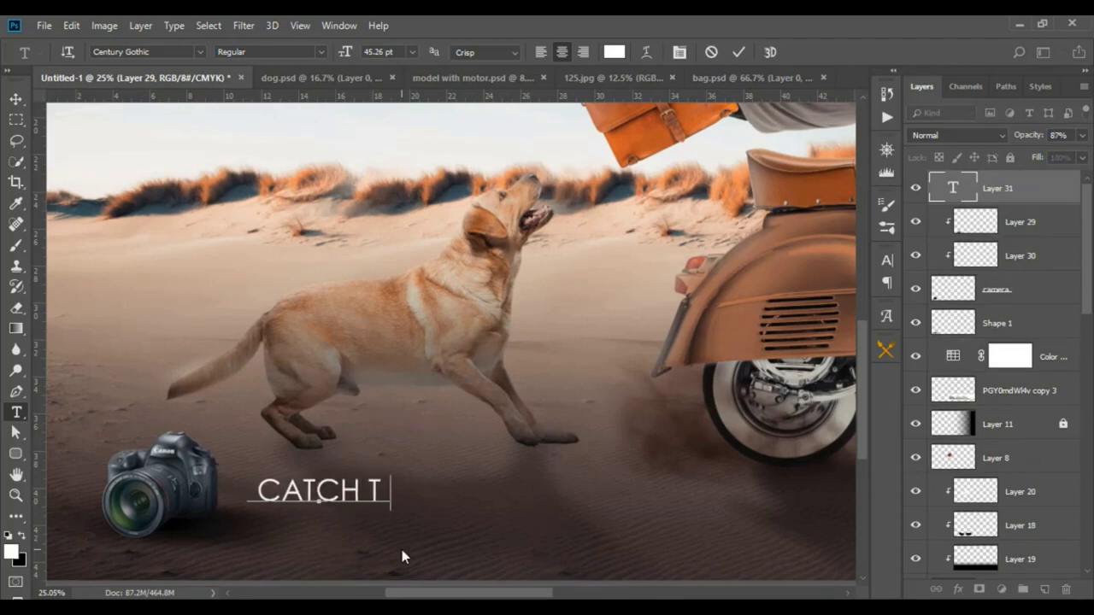
text(HE MOME)
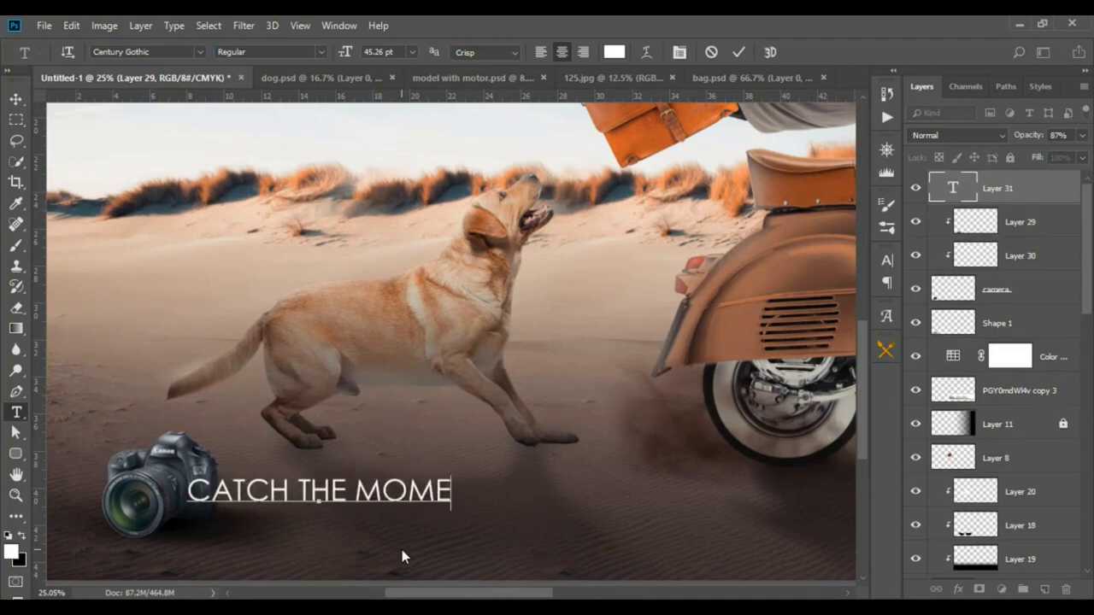
text(NT)
key(ctrl+Return)
key(v)
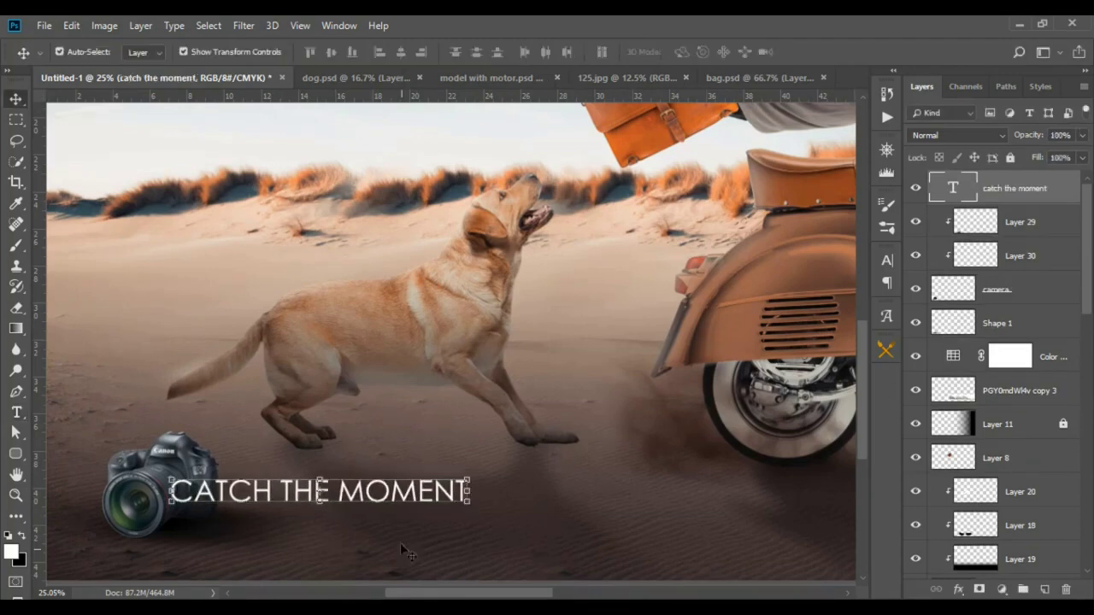
drag(401, 495, 479, 495)
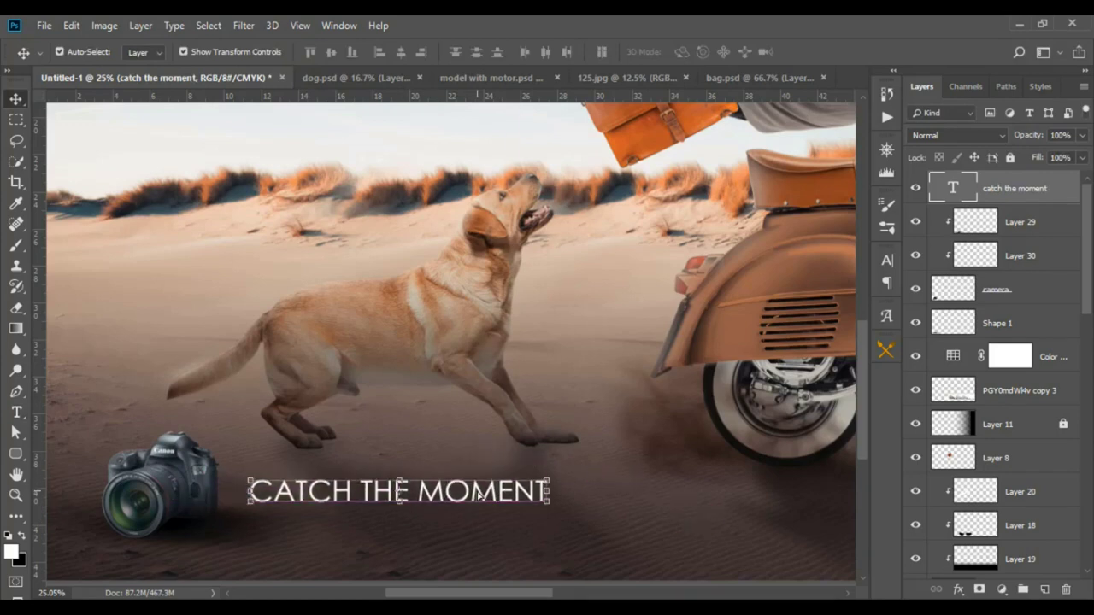
Move the caption, camera and shadow layers together slightly downward.
scroll(480, 494, down, 1)
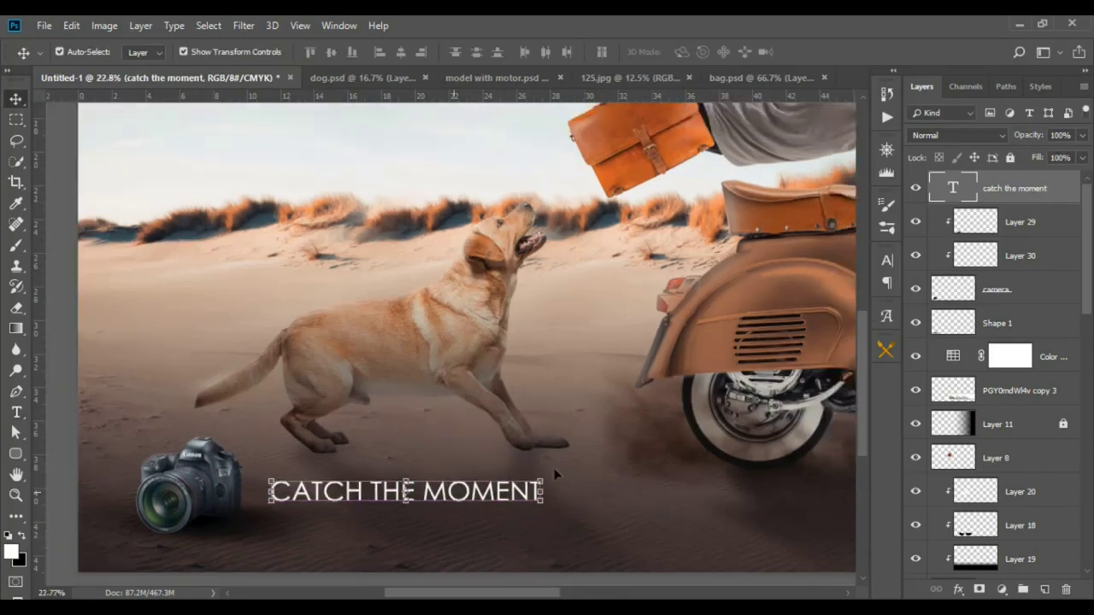
shift+click(1034, 325)
click(278, 376)
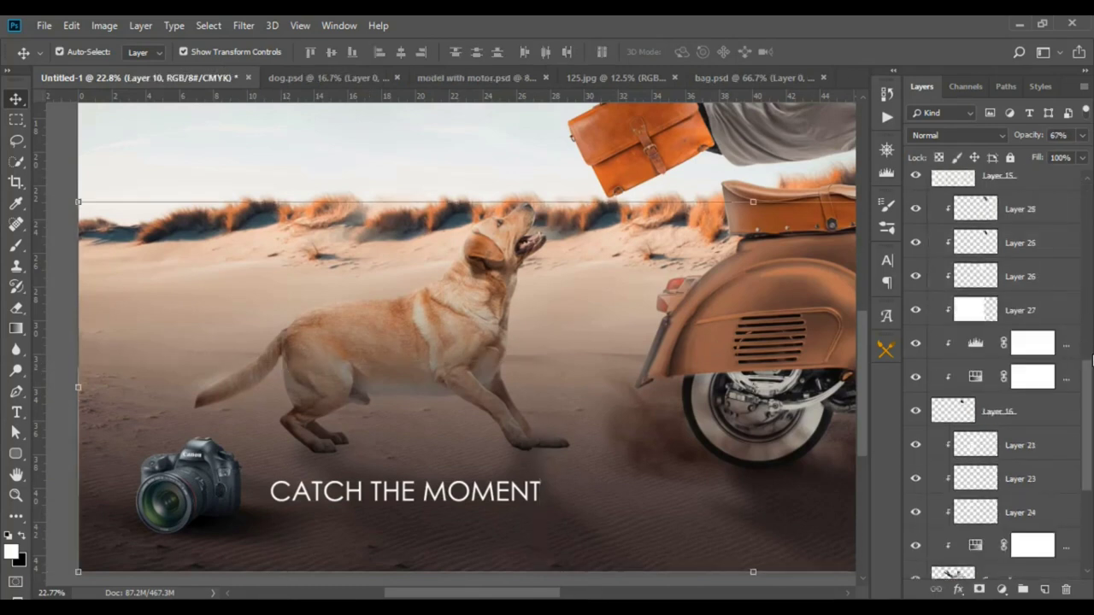
drag(1088, 391, 1075, 181)
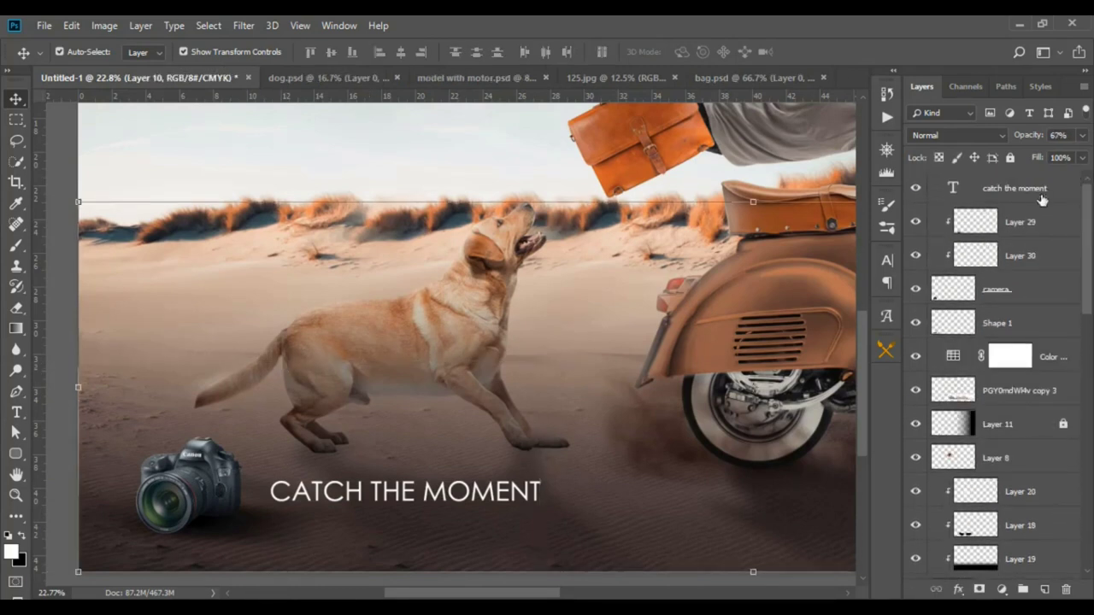
click(1041, 195)
shift+click(1033, 329)
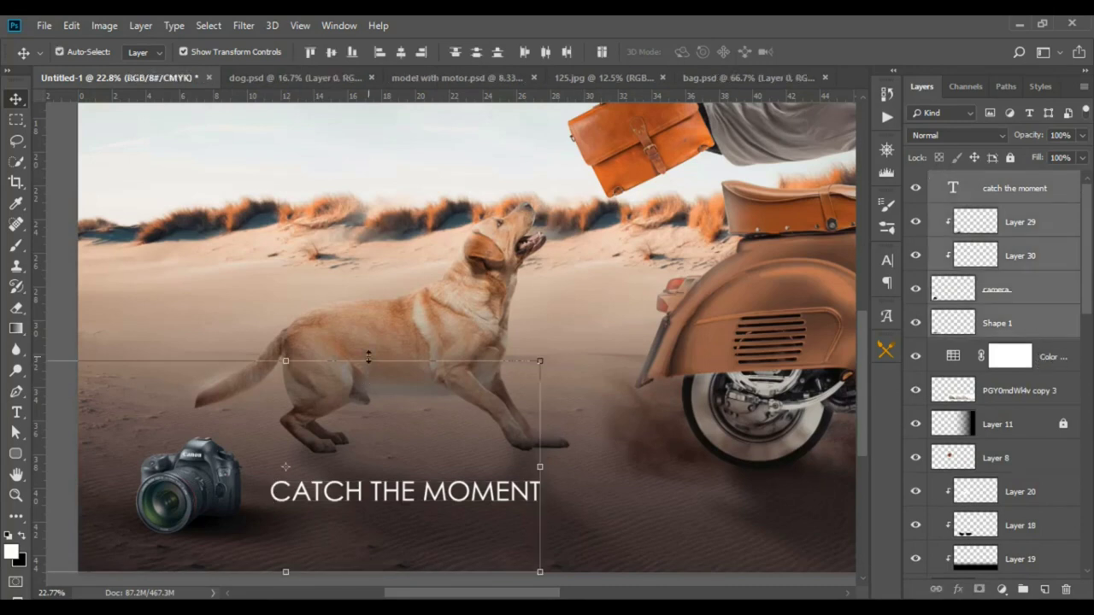
drag(374, 444, 377, 463)
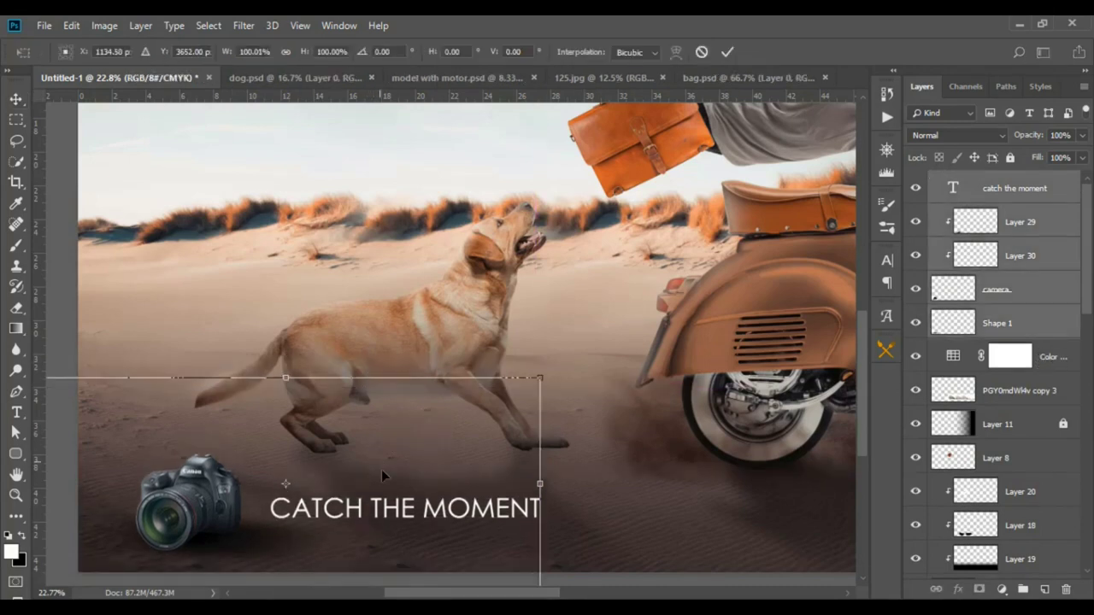
key(Return)
Fine-tune the caption's position right beside the camera at the lower left.
scroll(381, 469, down, 2)
scroll(532, 551, down, 2)
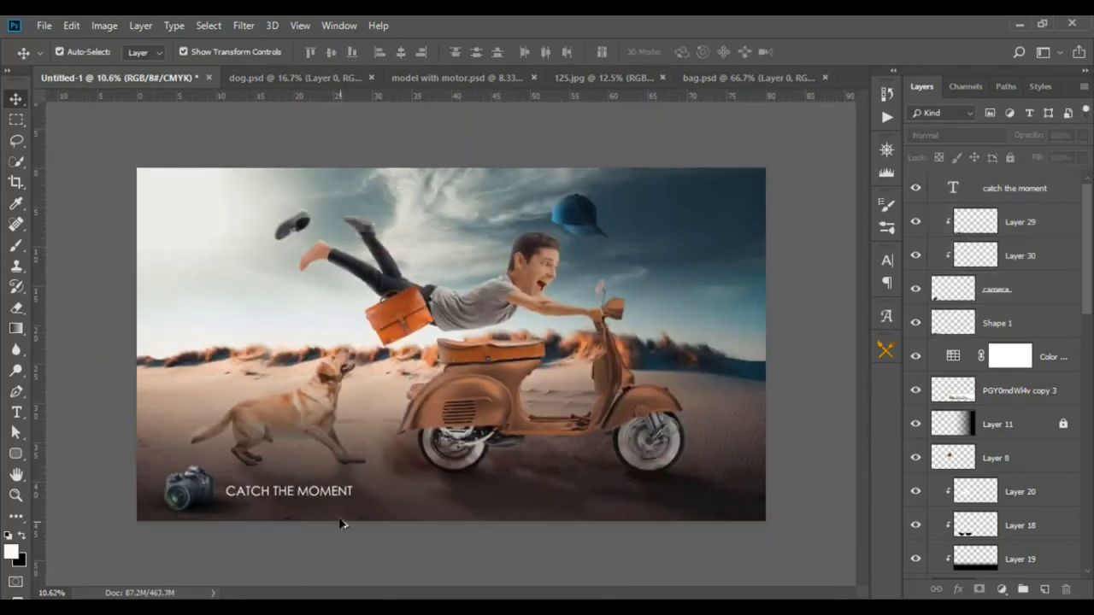
click(329, 496)
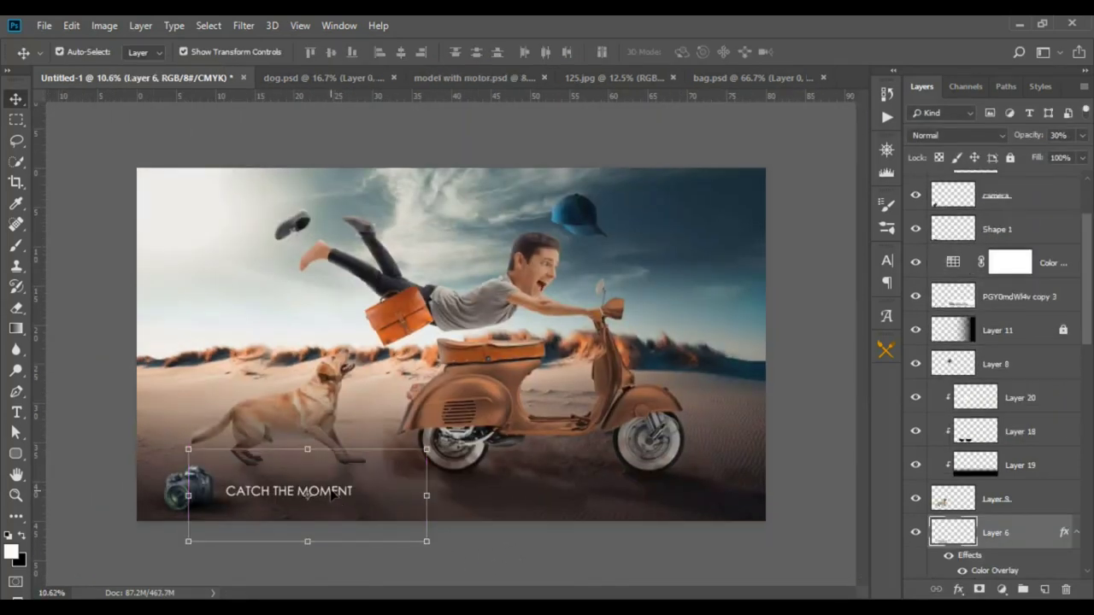
click(331, 494)
click(450, 538)
scroll(450, 536, down, 1)
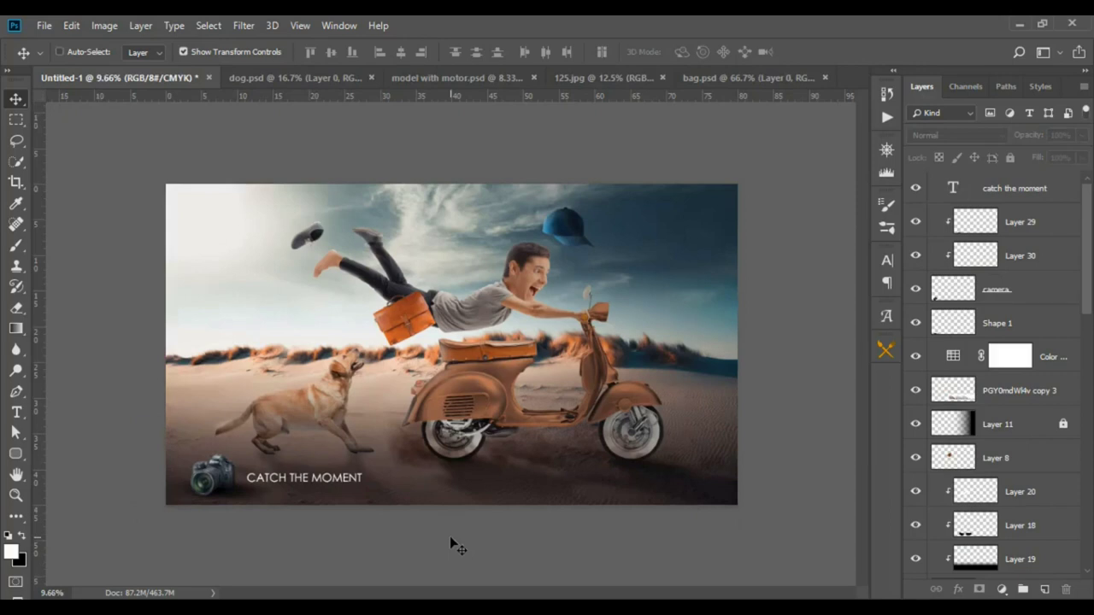
scroll(450, 536, up, 2)
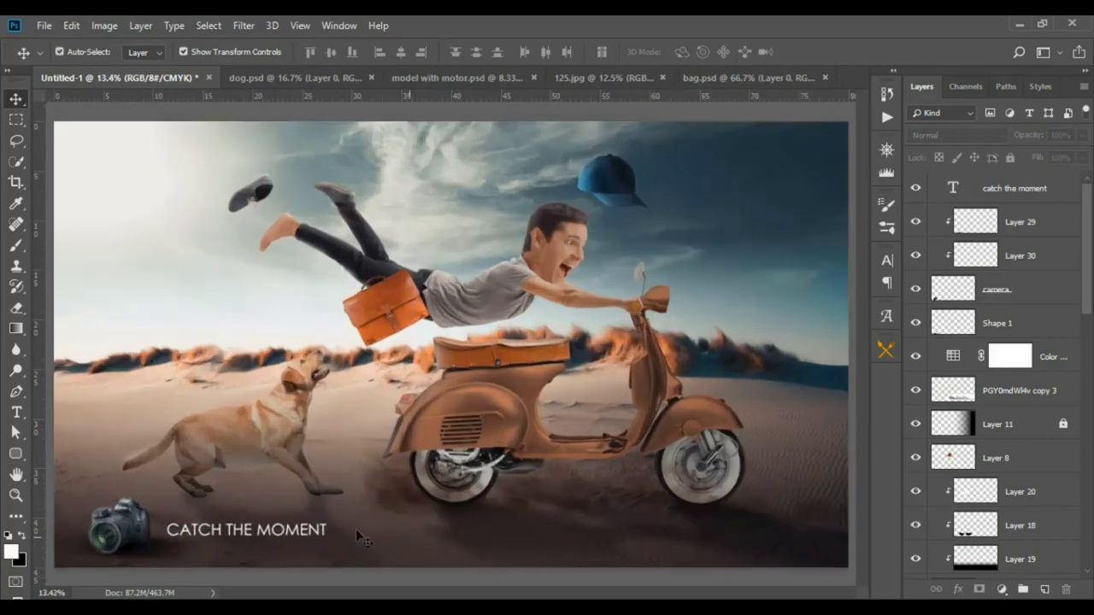
mouse_move(308, 533)
mouse_down()
mouse_move(767, 536)
mouse_move(320, 531)
mouse_up()
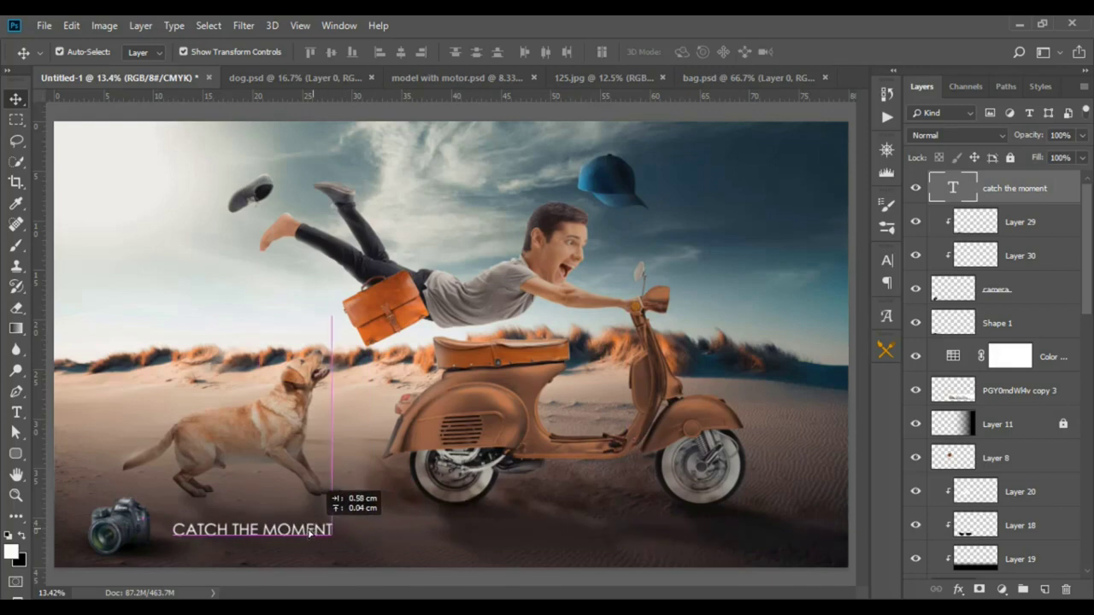
drag(320, 531, 309, 528)
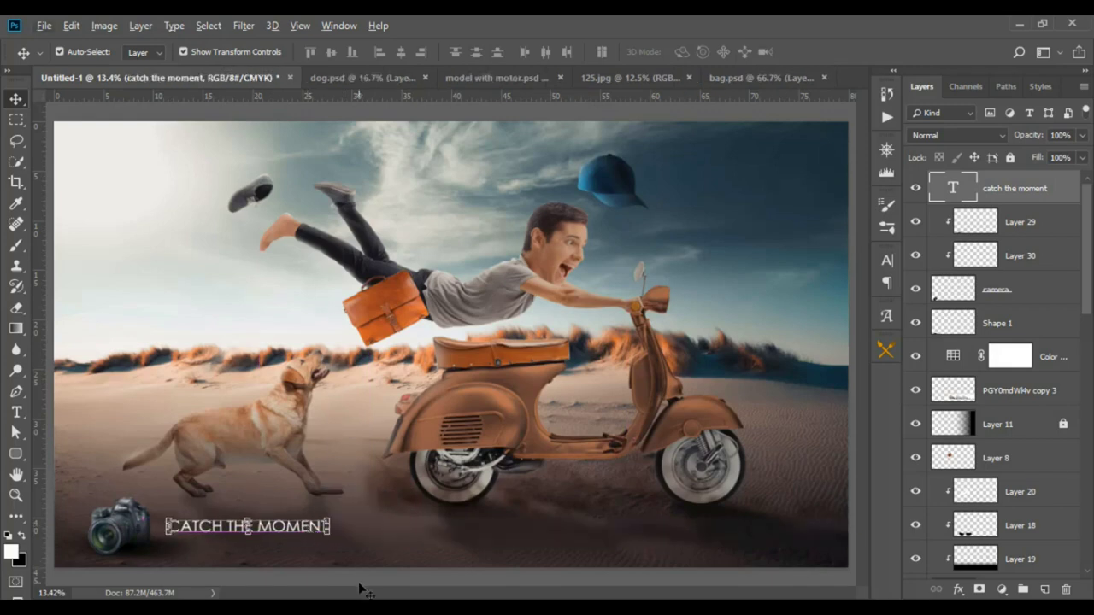
scroll(389, 578, down, 2)
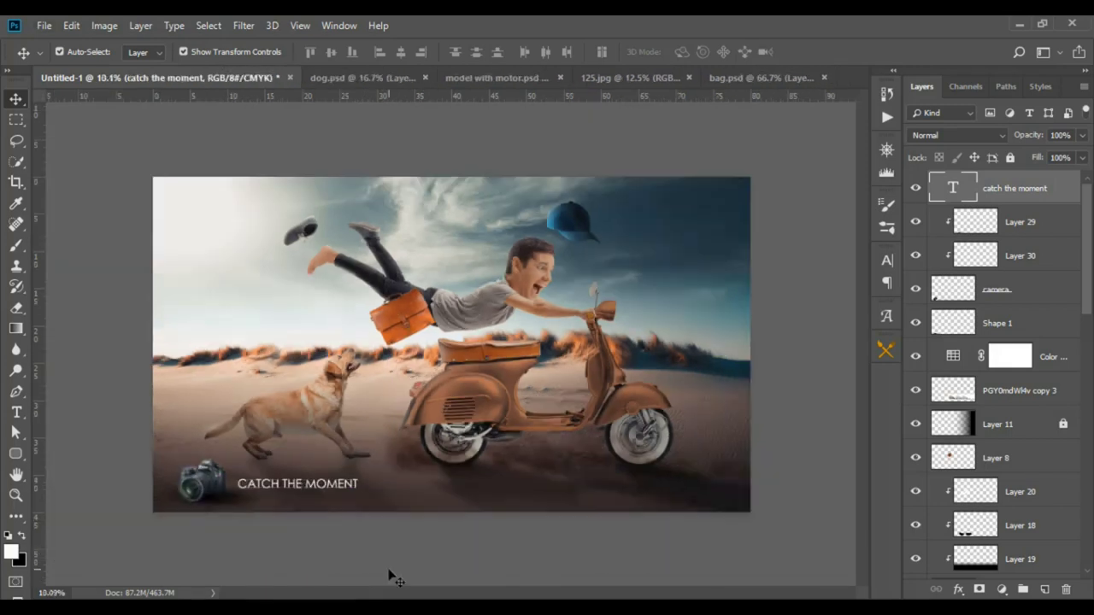
scroll(389, 578, up, 1)
Turn off All Caps and retype the first letter as 'C' so it reads 'Catch the moment'.
scroll(389, 578, up, 1)
double_click(247, 525)
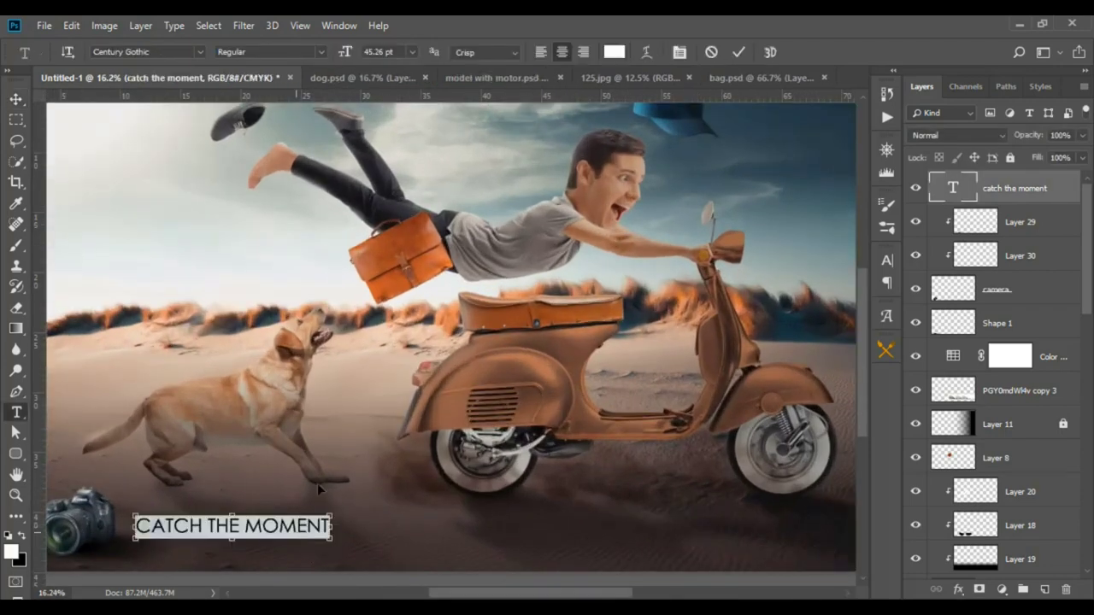
click(680, 52)
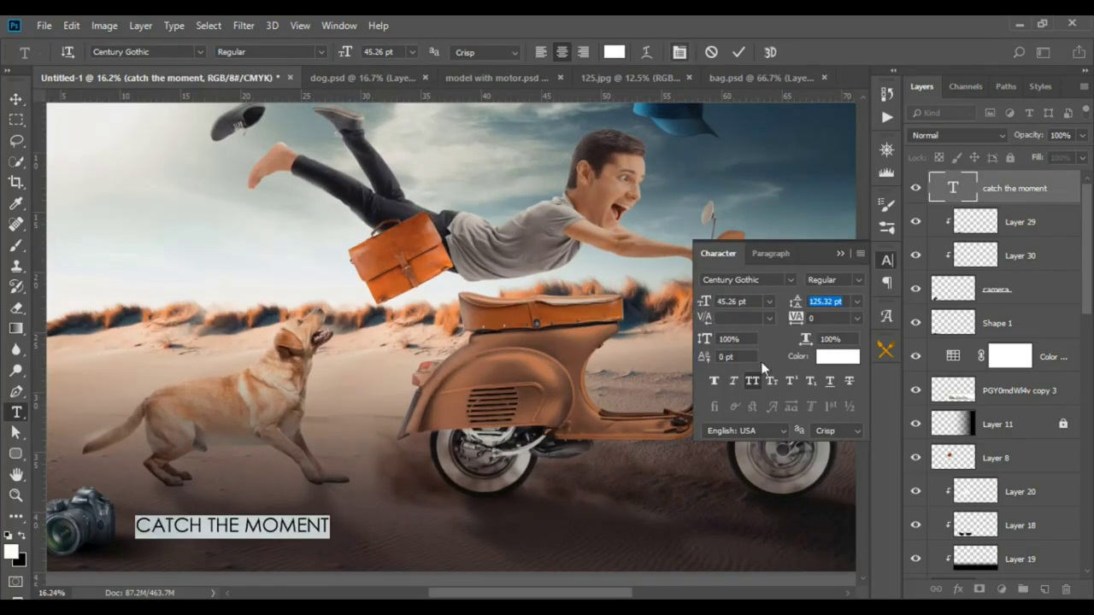
click(750, 379)
click(272, 526)
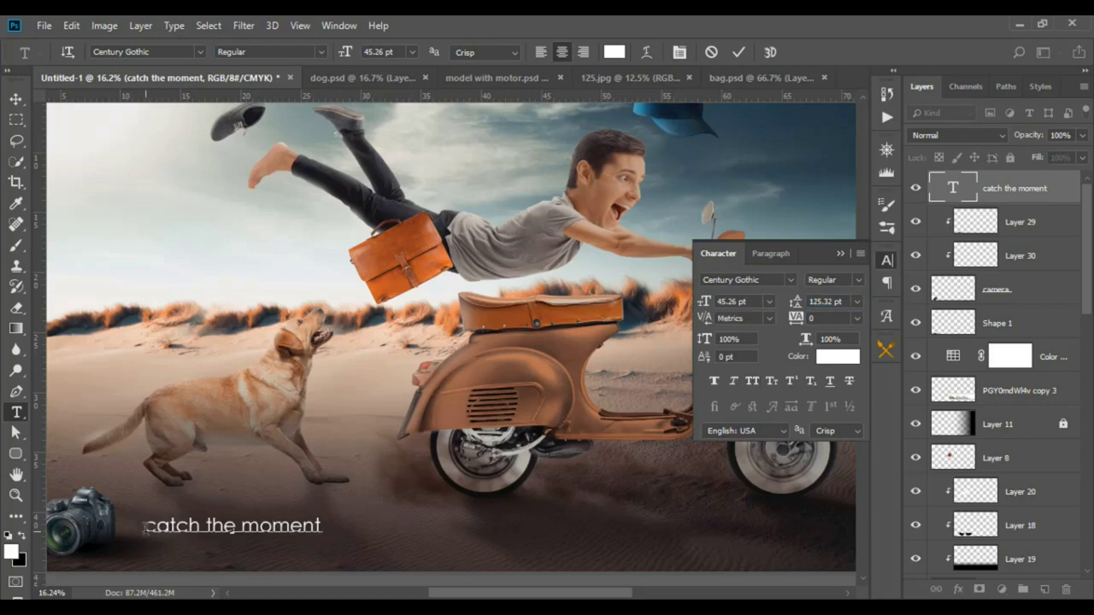
text(C)
key(ctrl+Return)
key(v)
Nudge the caption slightly left beside the camera and select the Color Lookup layer.
key(ctrl+minus)
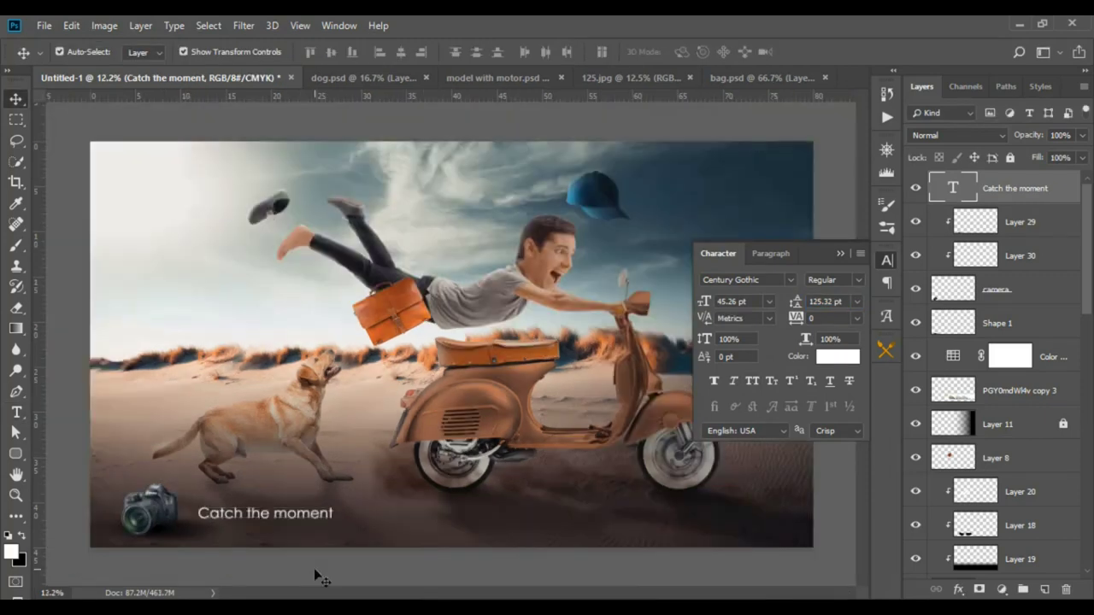
key(ctrl+0)
drag(309, 540, 299, 543)
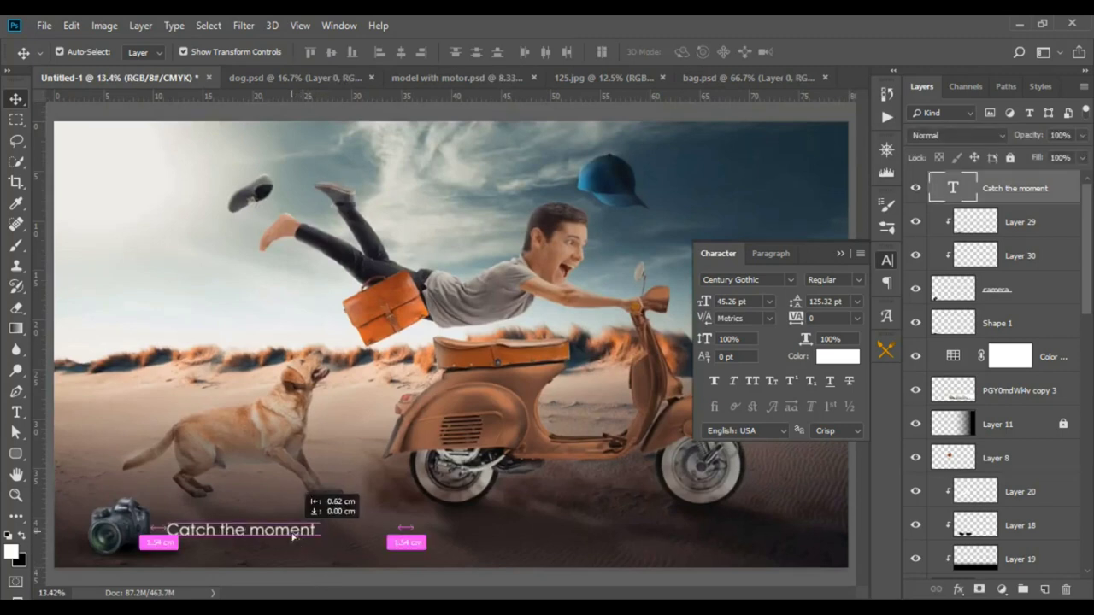
click(891, 265)
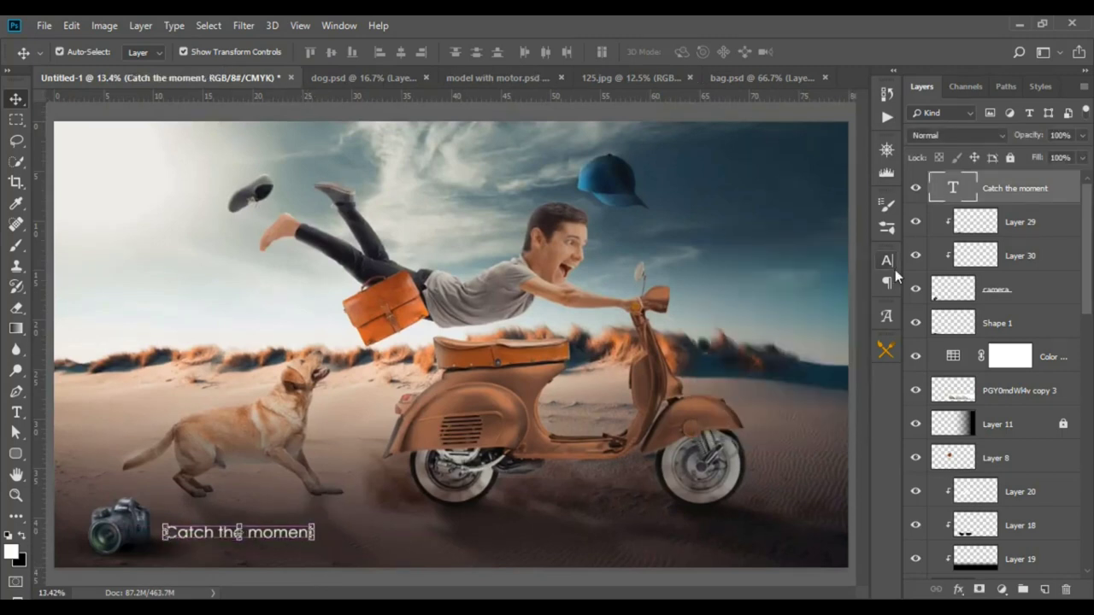
click(666, 577)
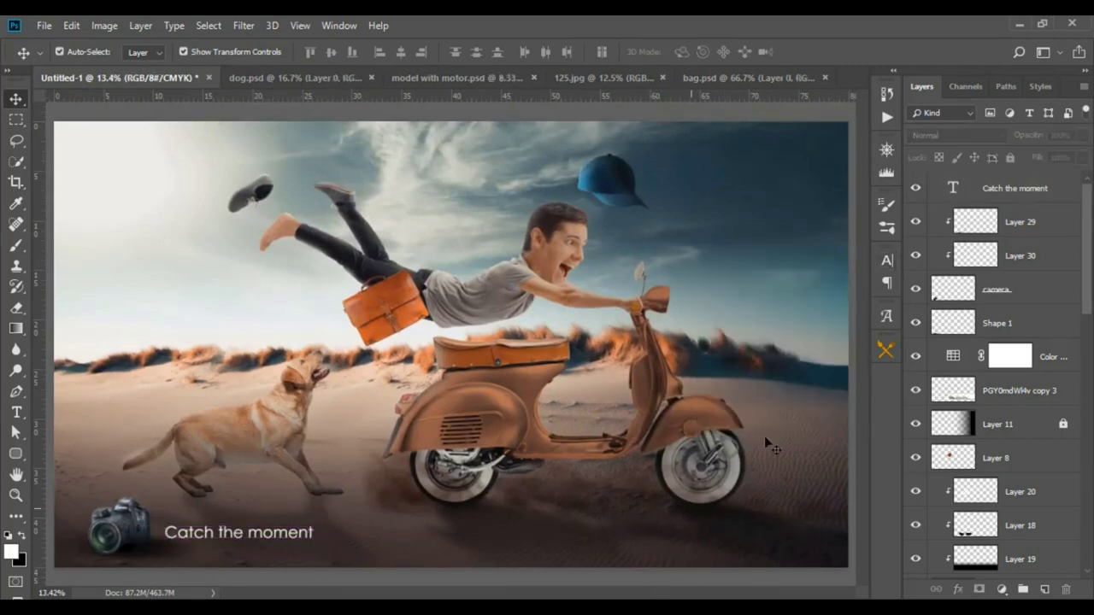
click(1048, 363)
Add a Color Balance adjustment with midtones Yellow/Blue at -15.
click(1002, 590)
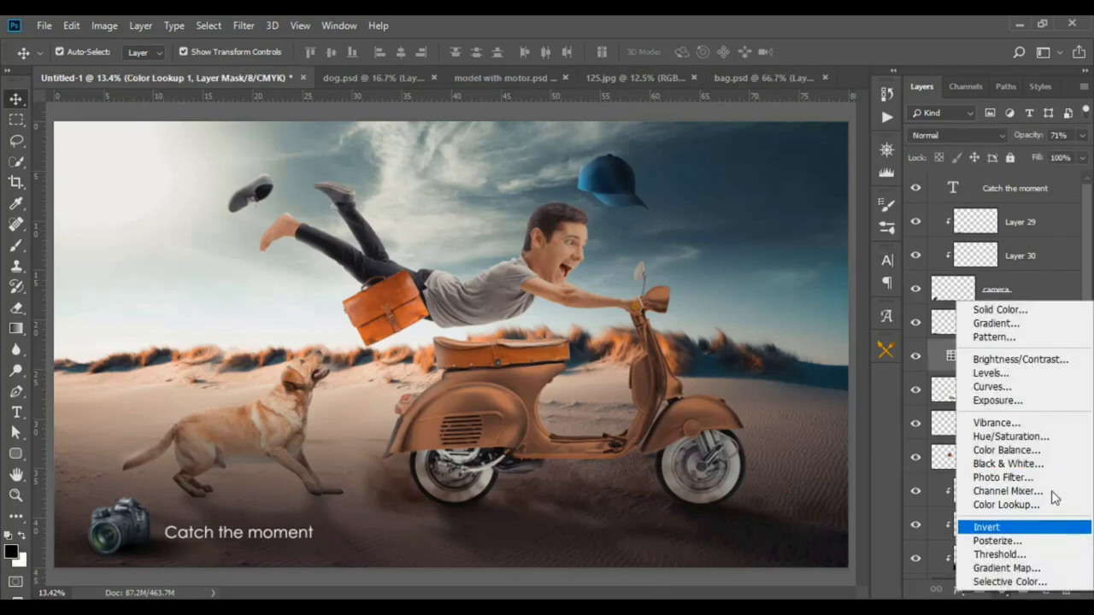
click(1009, 450)
drag(796, 335, 788, 336)
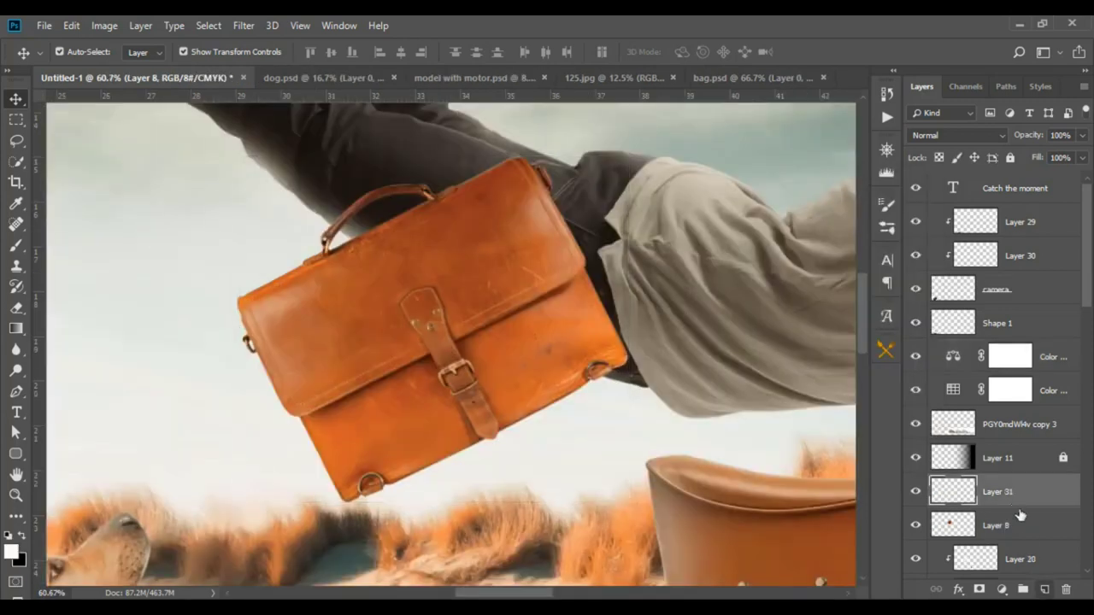
Clip Layer 31 to the layer below and switch to the Brush tool.
right_click(1017, 496)
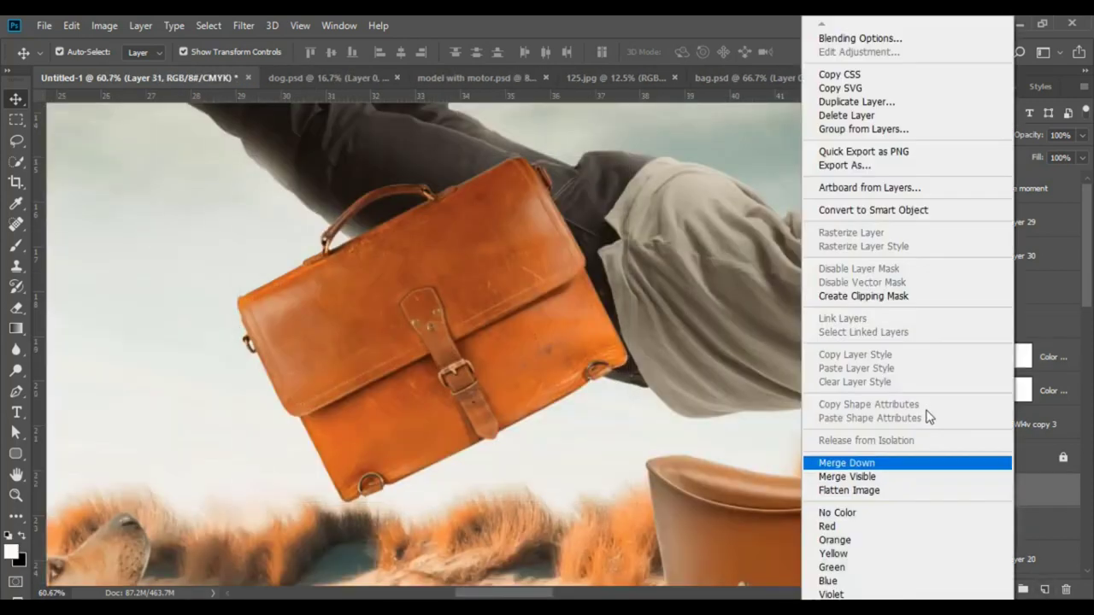
click(918, 293)
key(b)
scroll(223, 439, down, 1)
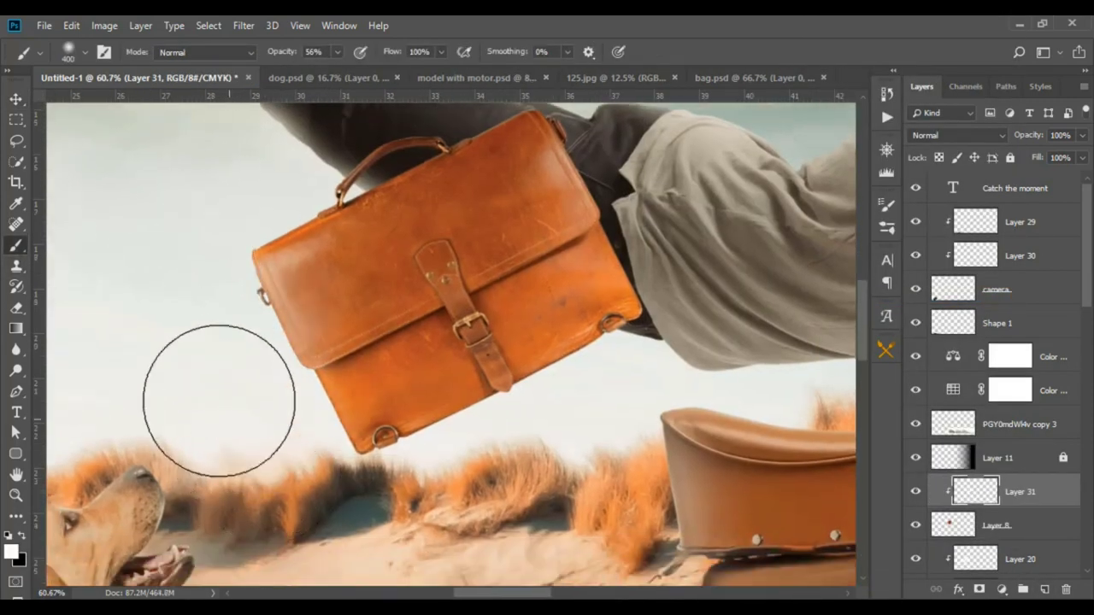
scroll(220, 398, up, 2)
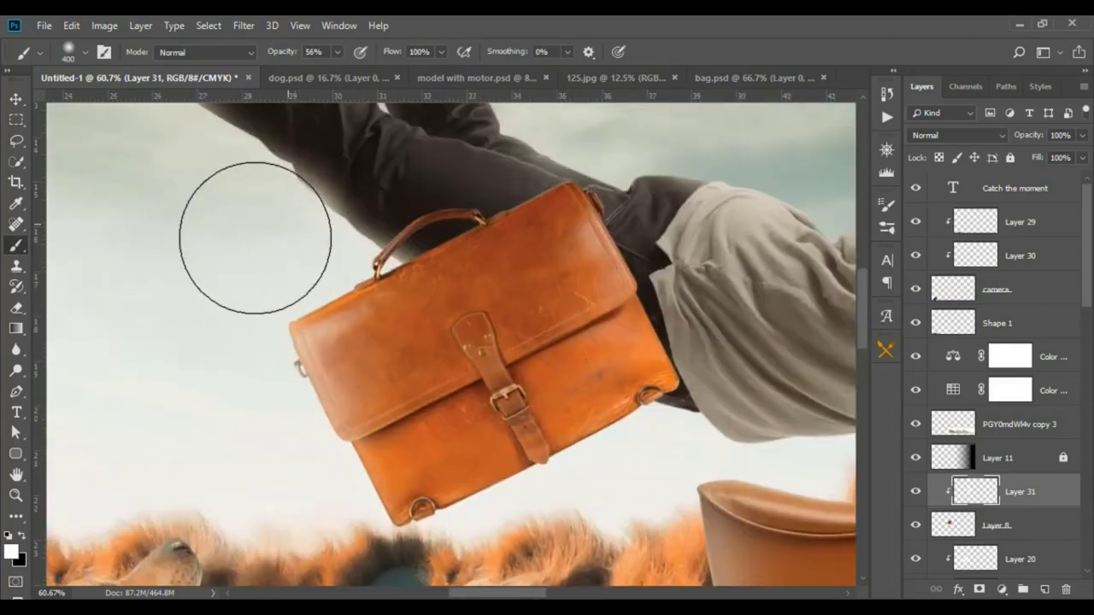
scroll(248, 417, down, 2)
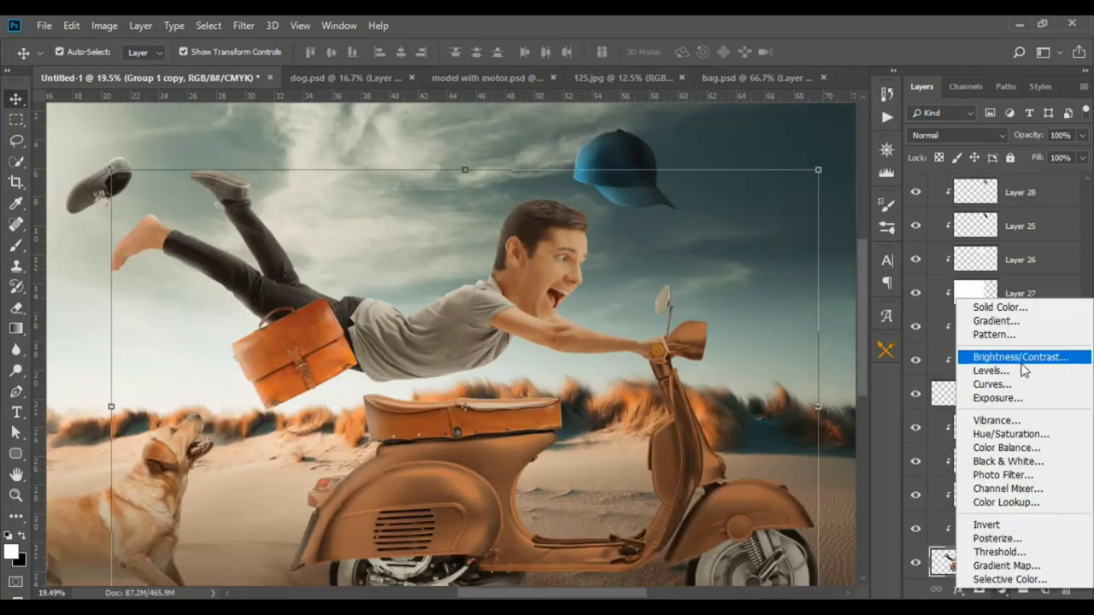
Add a Brightness/Contrast layer with Contrast 36 and Brightness -19, then fit the image in view.
click(1020, 356)
drag(820, 313, 858, 315)
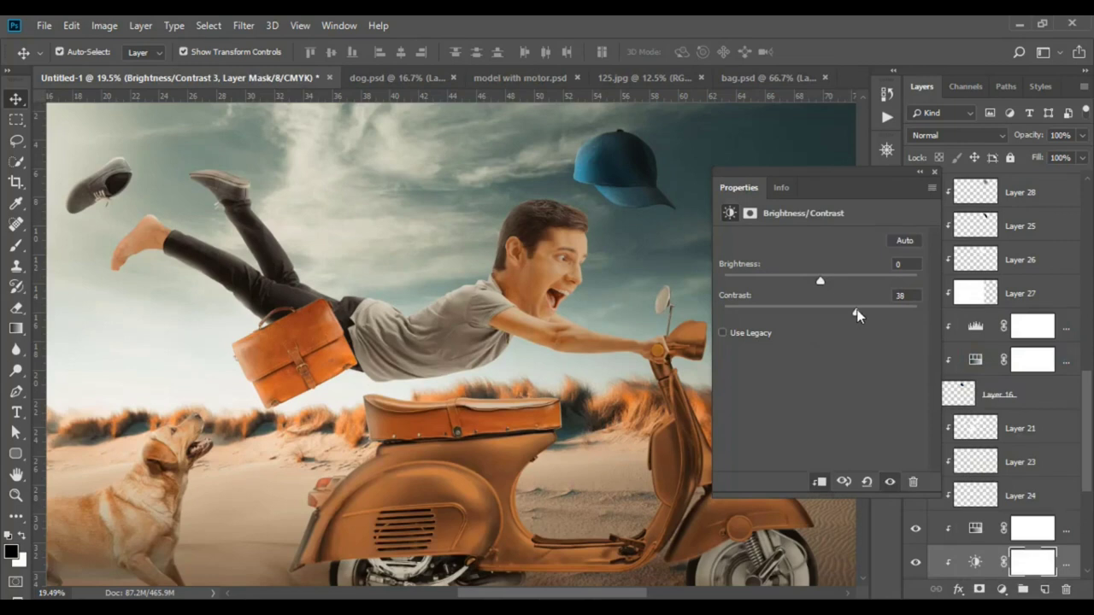
drag(818, 284, 813, 284)
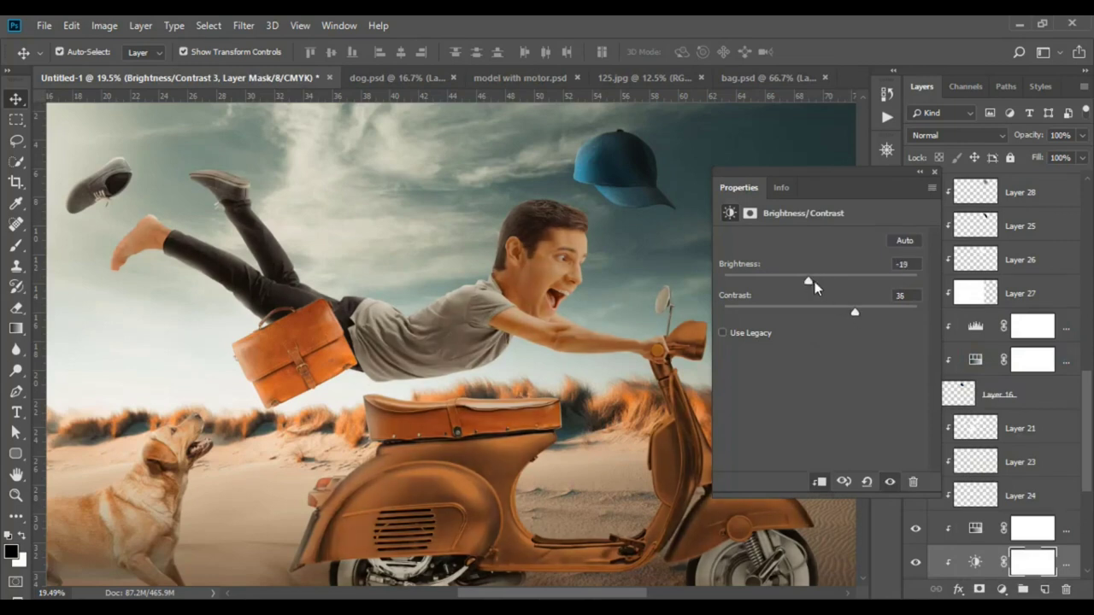
click(931, 172)
key(ctrl+0)
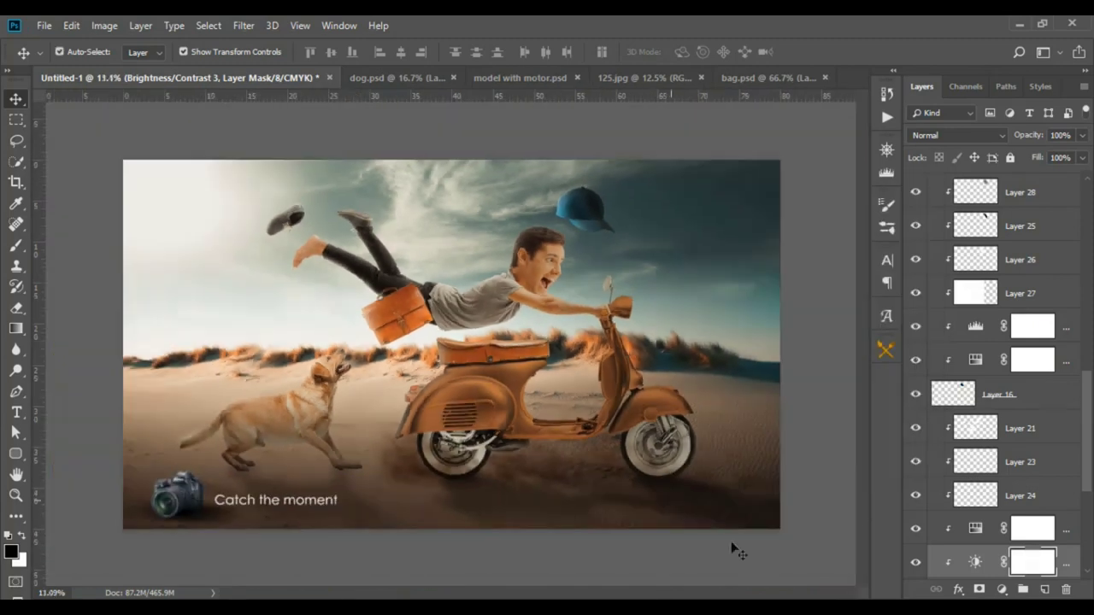
scroll(806, 546, up, 1)
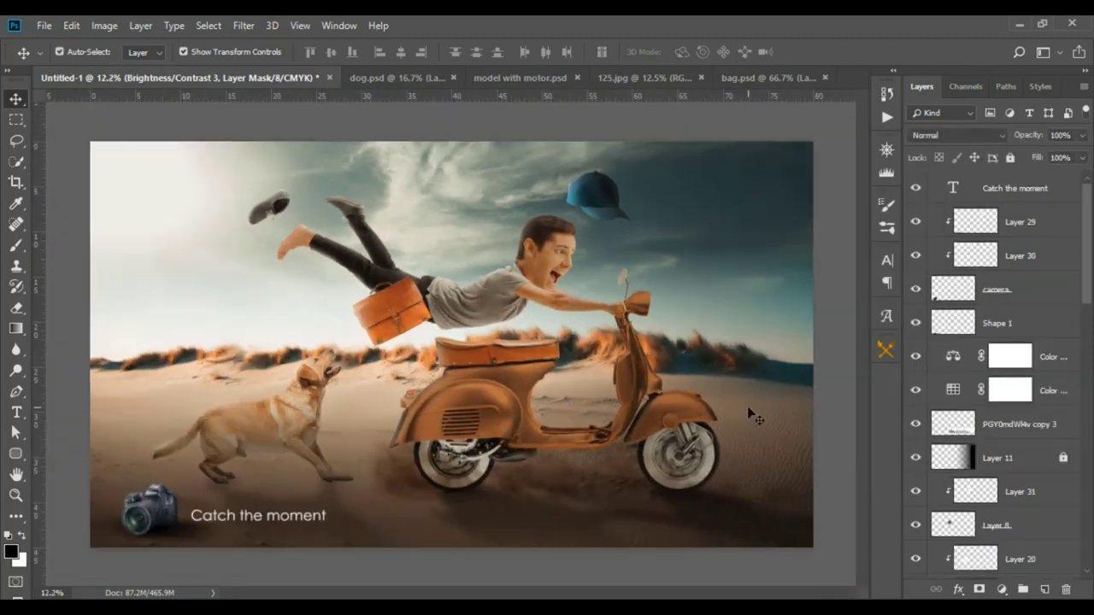